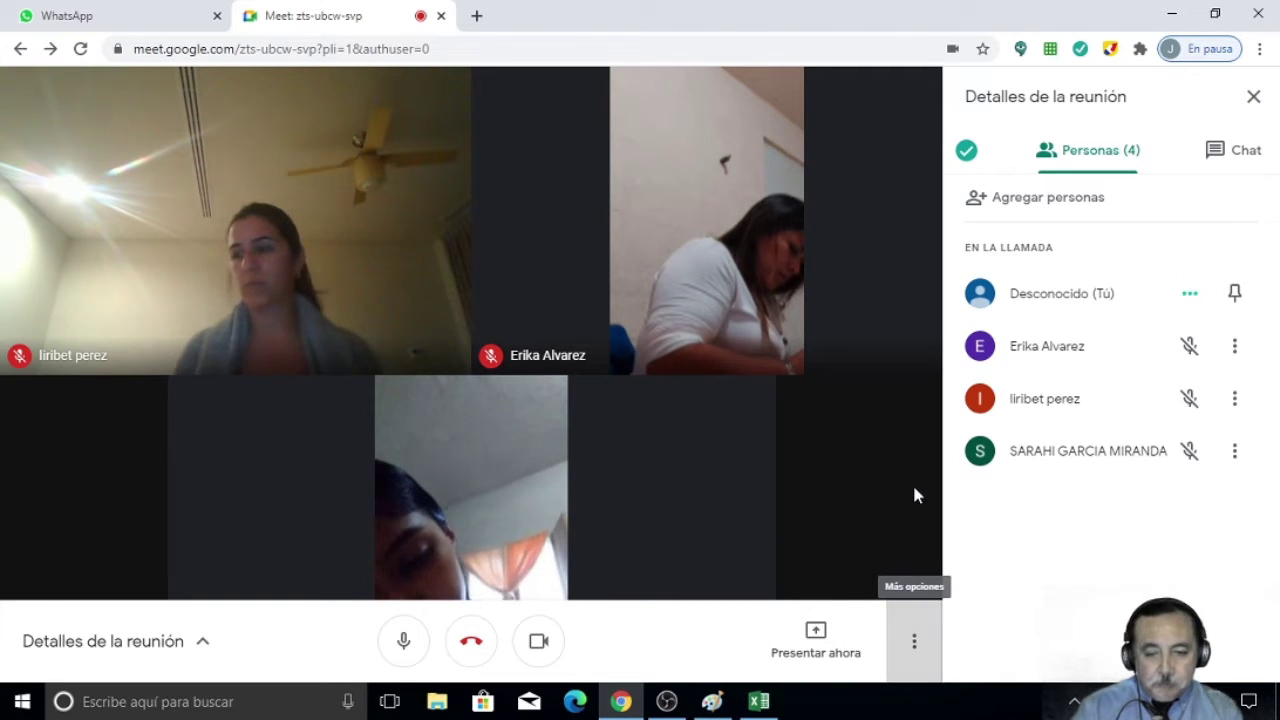
Present the entire screen to the Google Meet call via Presentar ahora and Compartir.
{"action": "key", "text": "Return"}
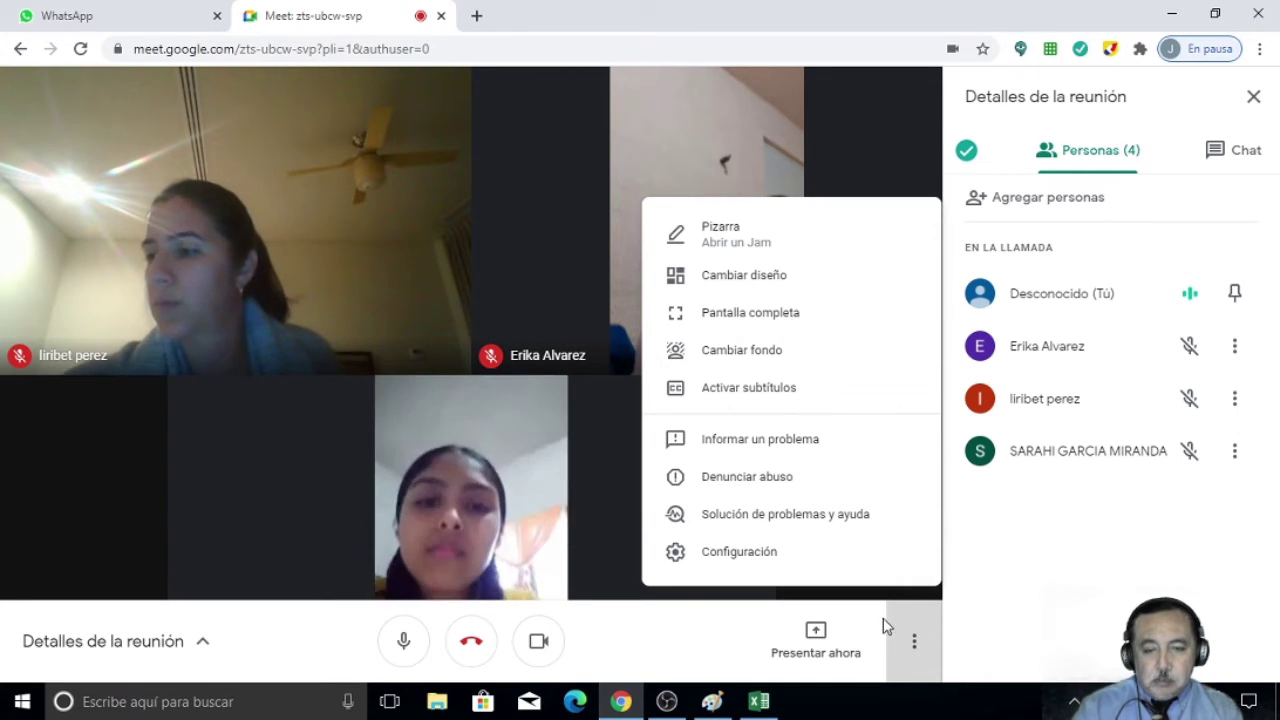
{"action": "left_click", "coordinate": [815, 643]}
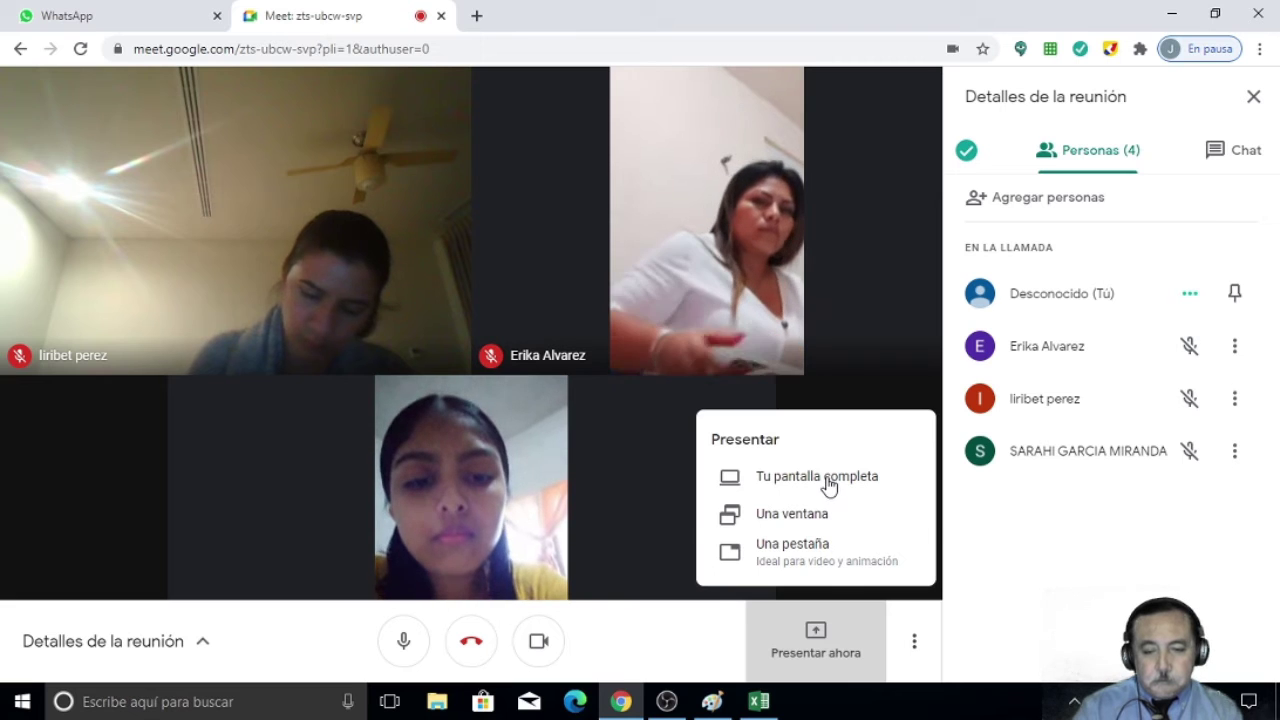
{"action": "left_click", "coordinate": [828, 485]}
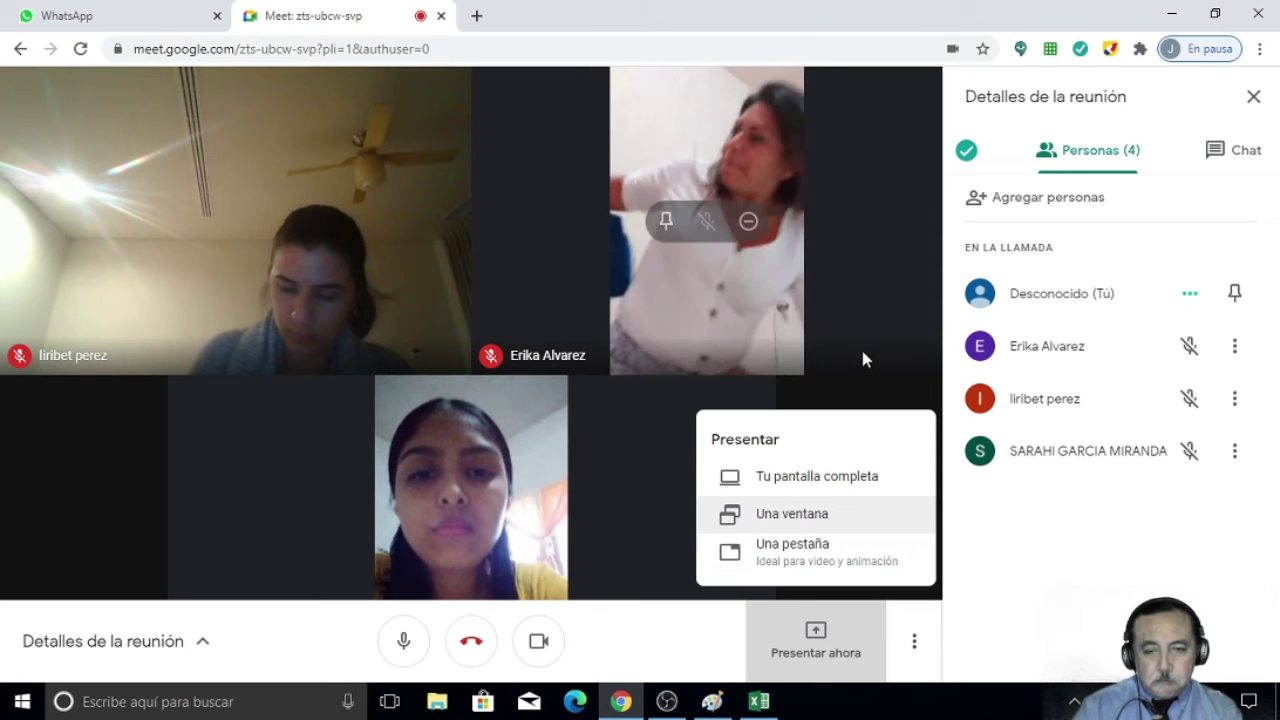
{"action": "left_click", "coordinate": [836, 486]}
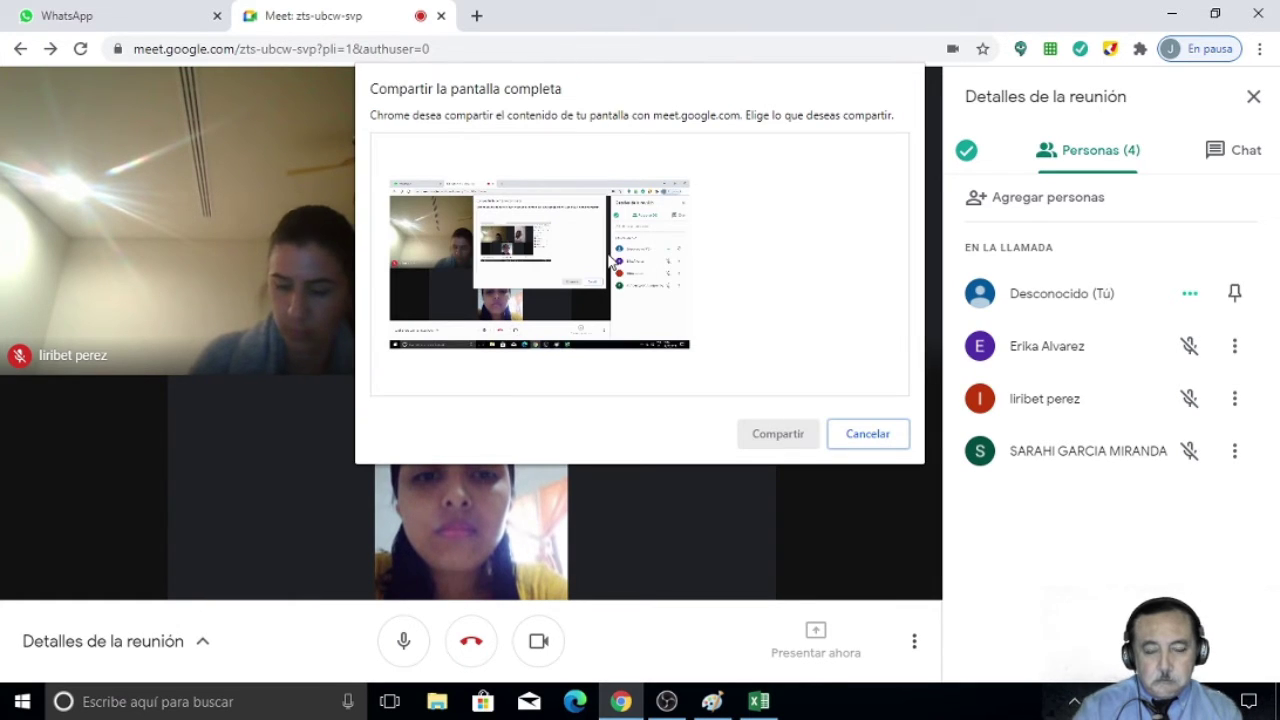
{"action": "left_click", "coordinate": [620, 248]}
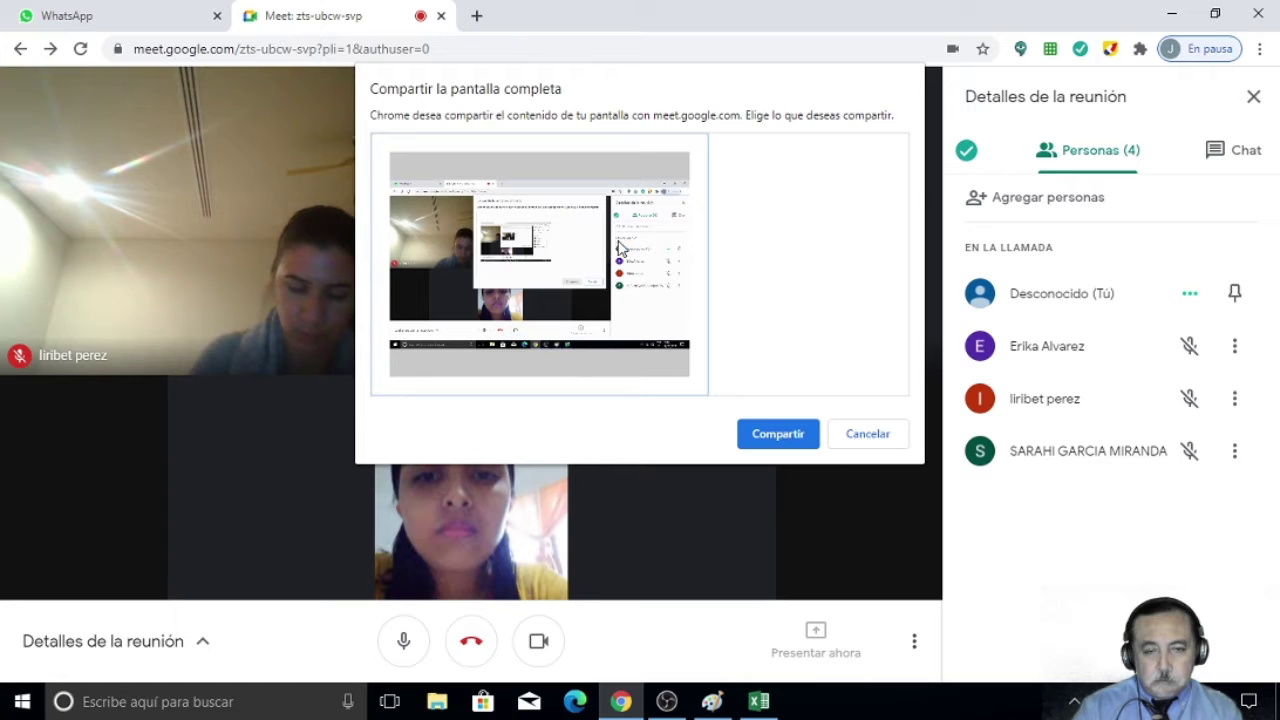
{"action": "left_click", "coordinate": [783, 430]}
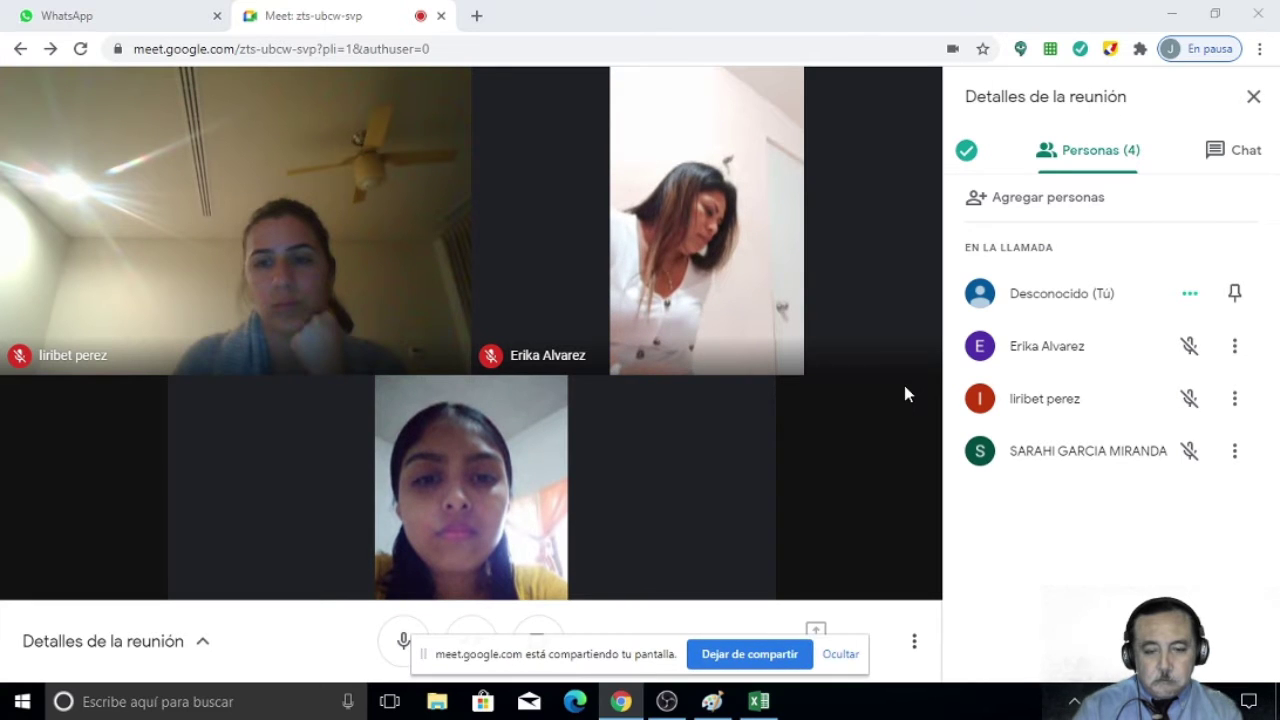
Bring the blank Libro1 workbook forward, zoomed to 150%, with cell A1 selected.
{"action": "left_click", "coordinate": [834, 655]}
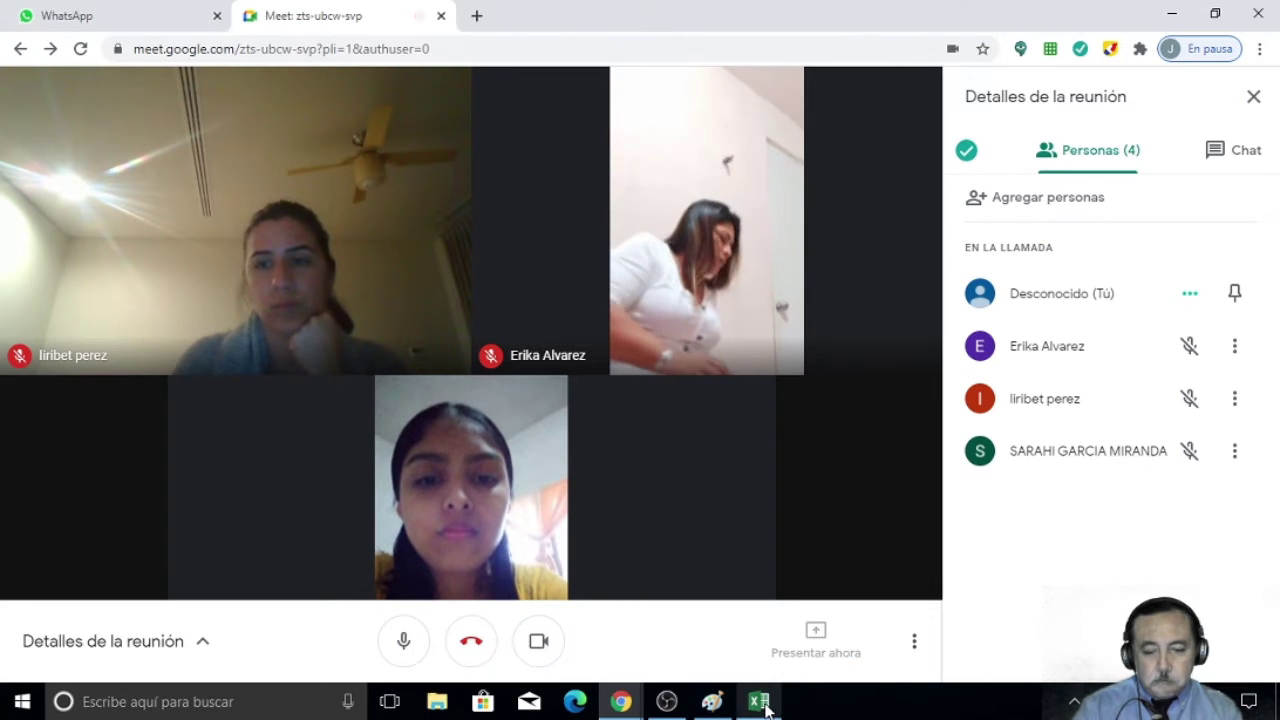
{"action": "left_click", "coordinate": [759, 701]}
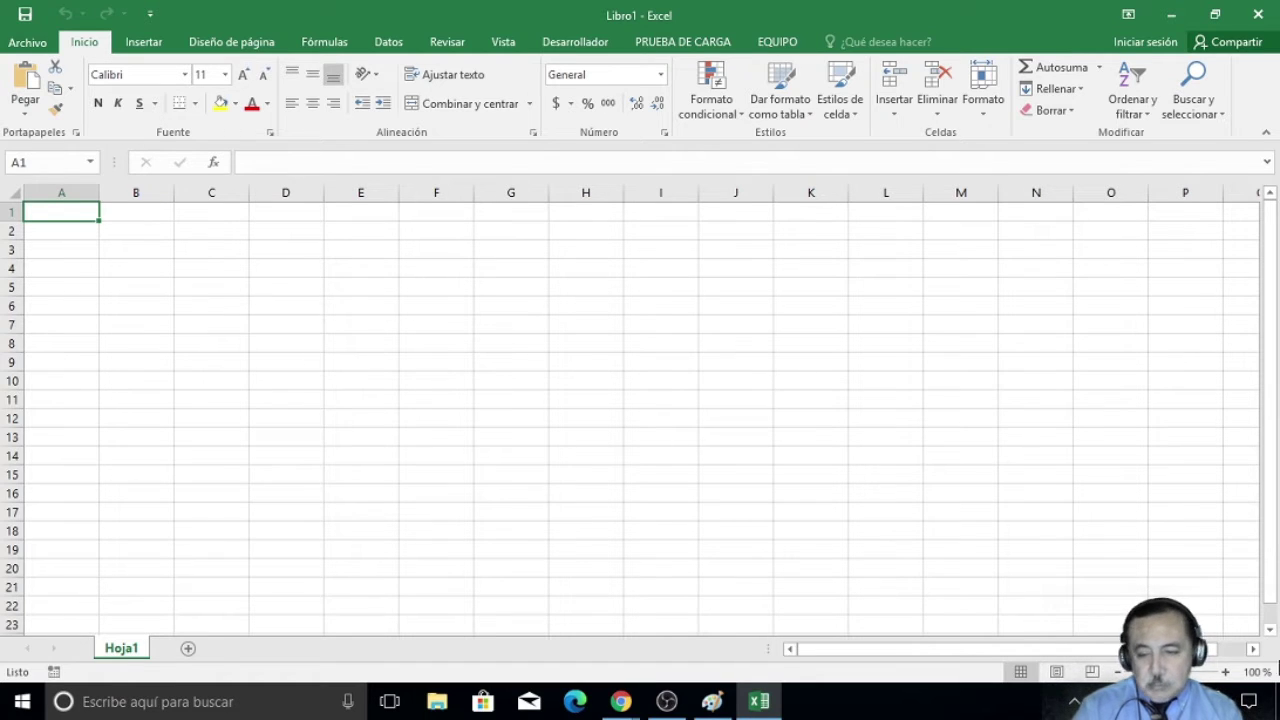
{"action": "left_click", "coordinate": [1226, 672]}
{"action": "left_click", "coordinate": [1226, 672]}
{"action": "left_click", "coordinate": [1226, 672]}
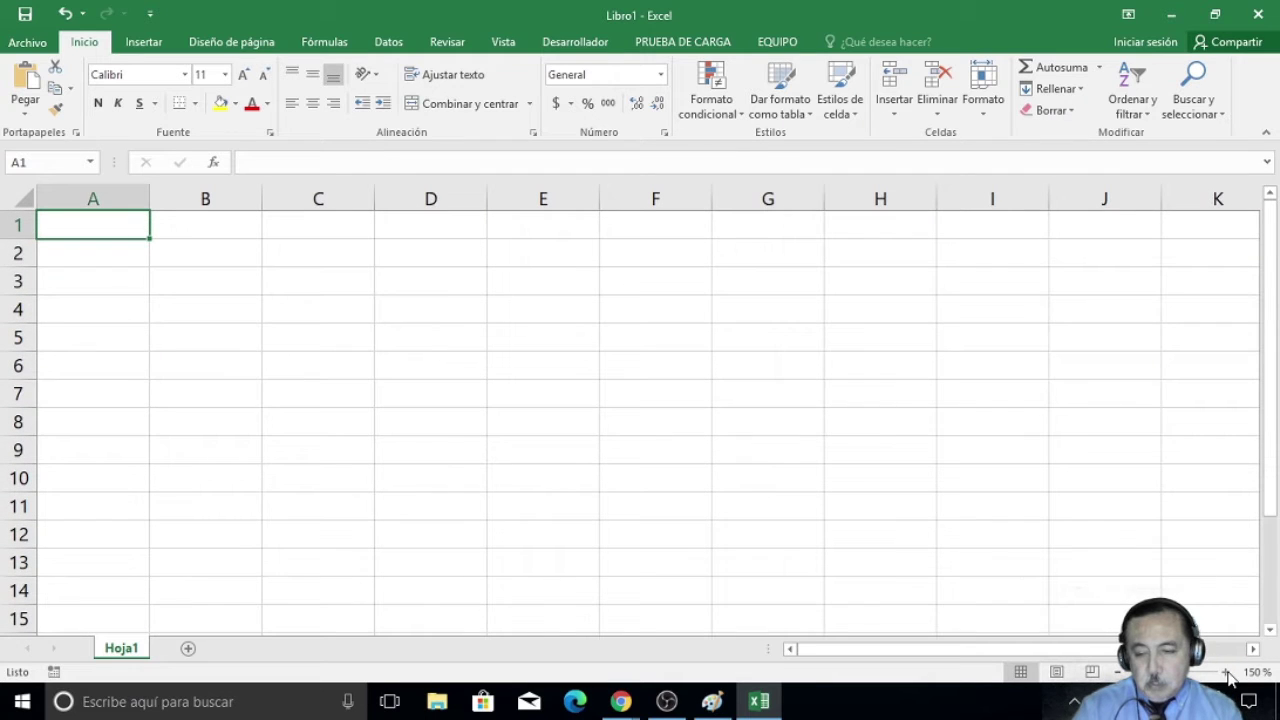
{"action": "left_click", "coordinate": [1226, 672]}
{"action": "left_click", "coordinate": [1226, 672]}
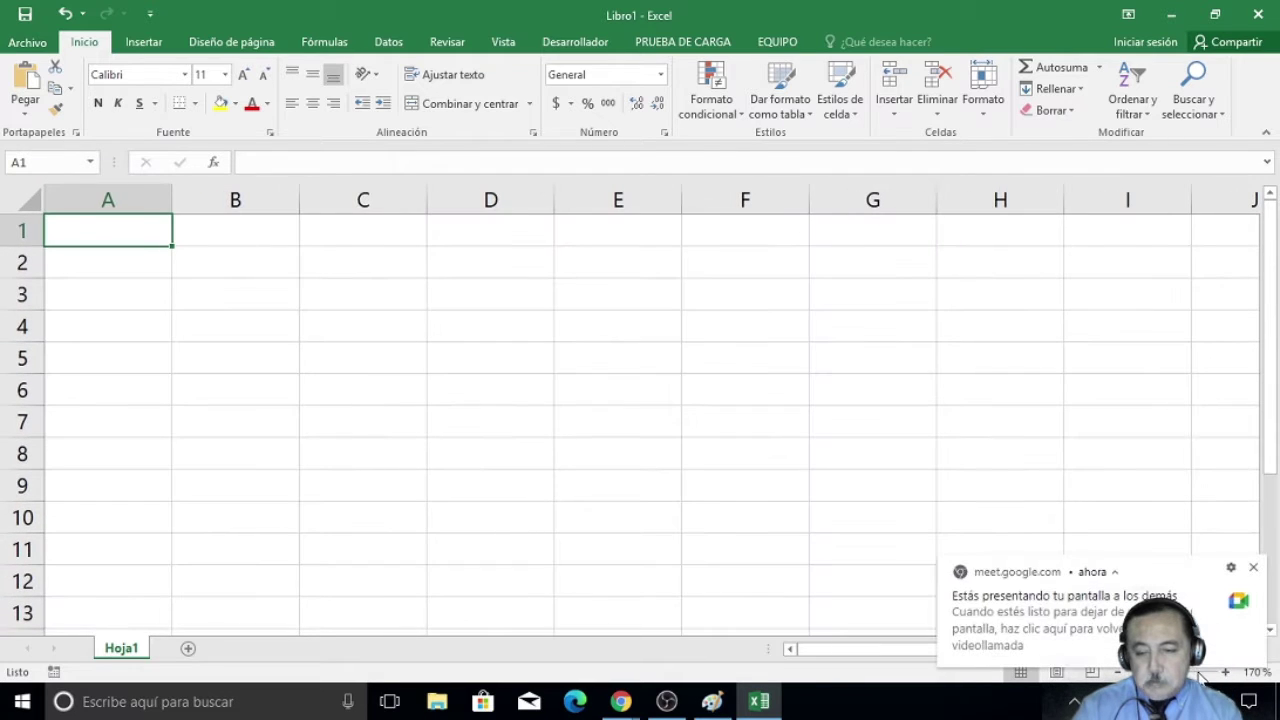
{"action": "left_click", "coordinate": [1117, 672]}
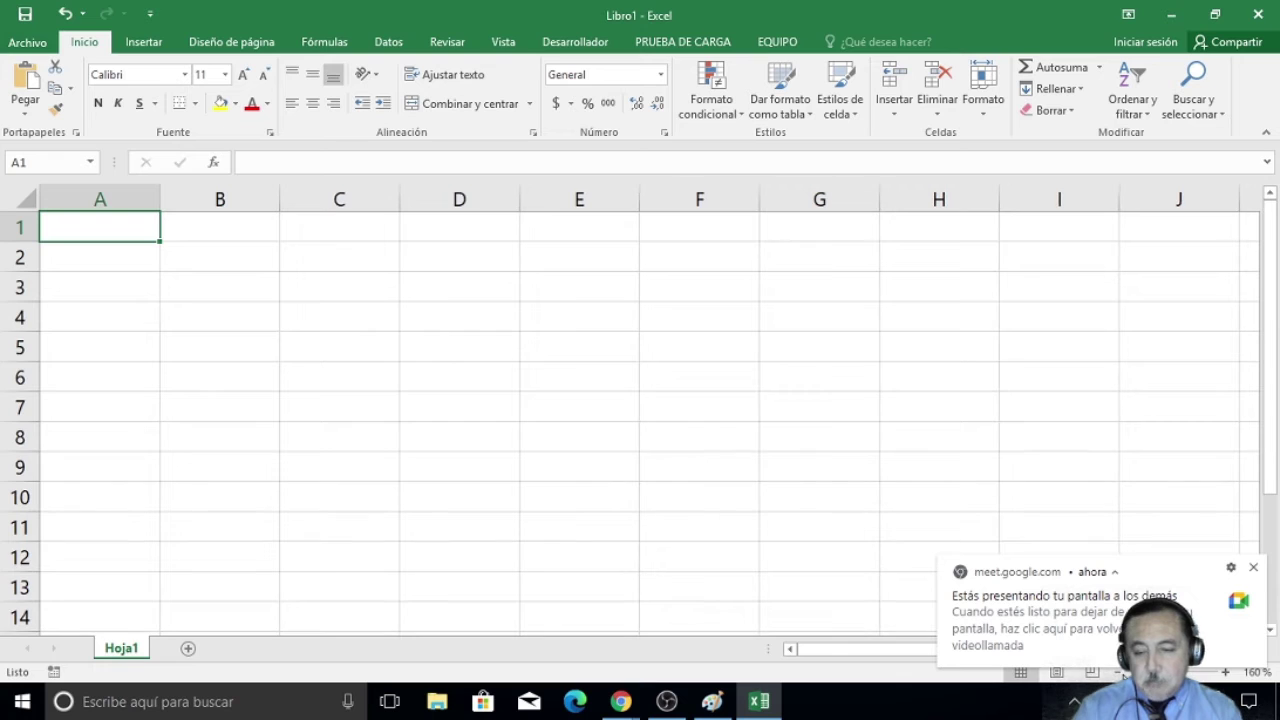
{"action": "left_click", "coordinate": [1117, 672]}
{"action": "left_click", "coordinate": [1255, 570]}
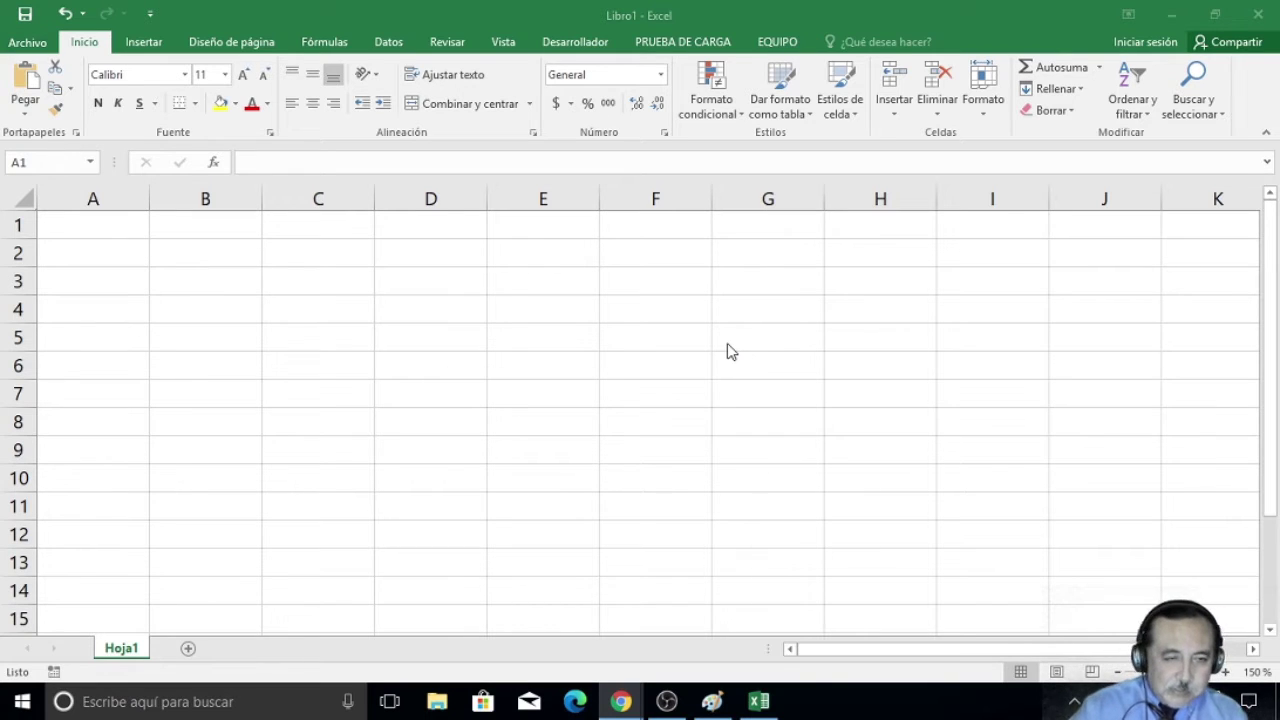
{"action": "left_click", "coordinate": [121, 234]}
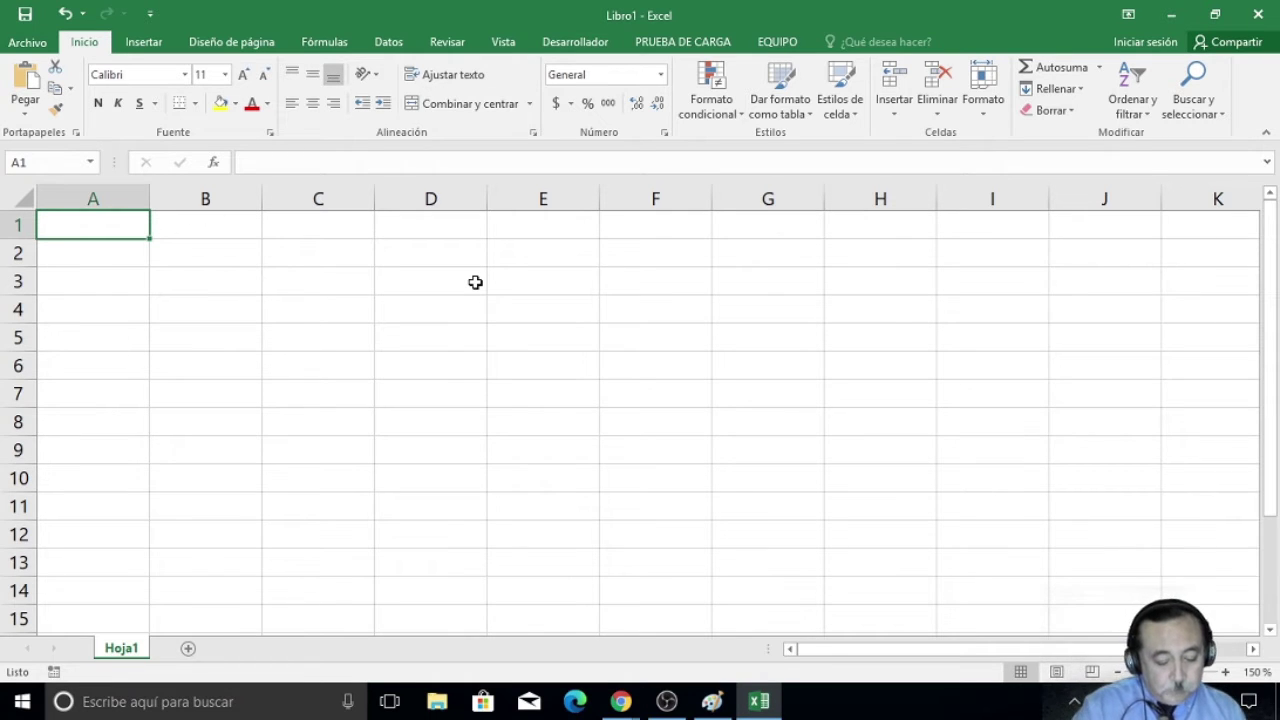
Enter the title 'Datos Personales' in A1 and headings Primer Apellido, Segundo Apellido, Nombre (s) in A2:C2.
{"action": "type", "text": "Datos"}
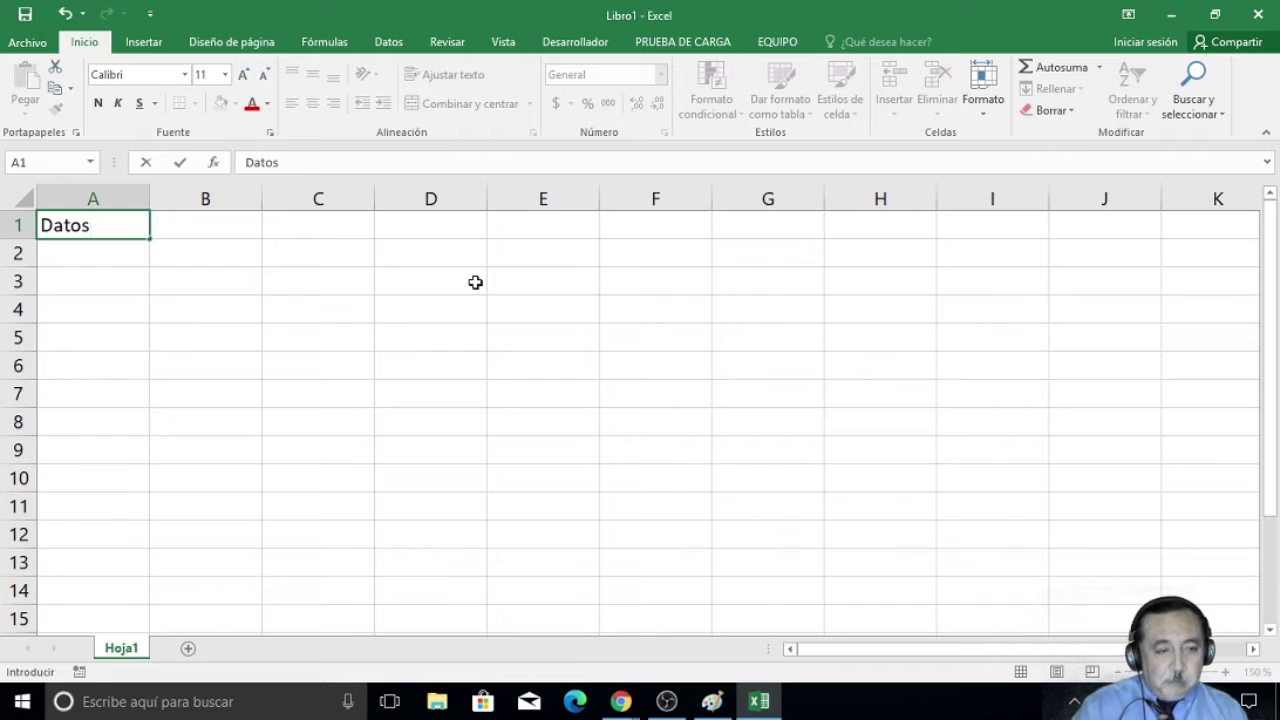
{"action": "type", "text": " Perso"}
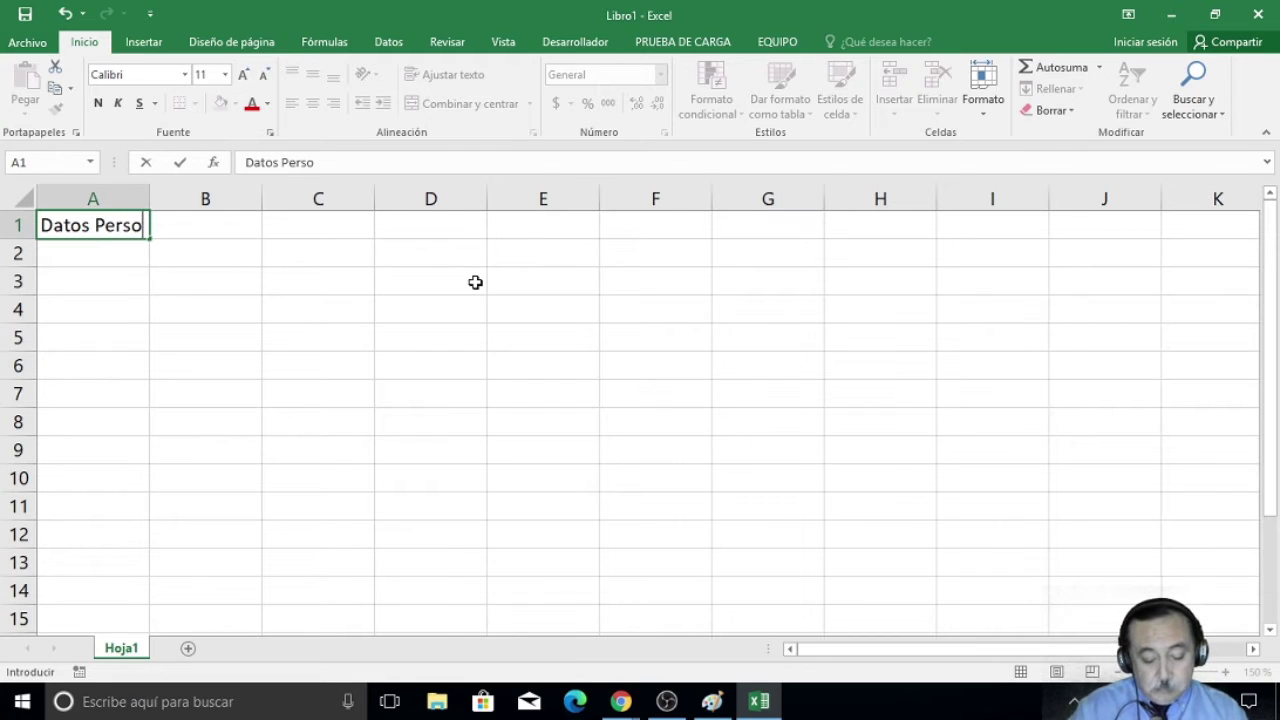
{"action": "type", "text": "nales"}
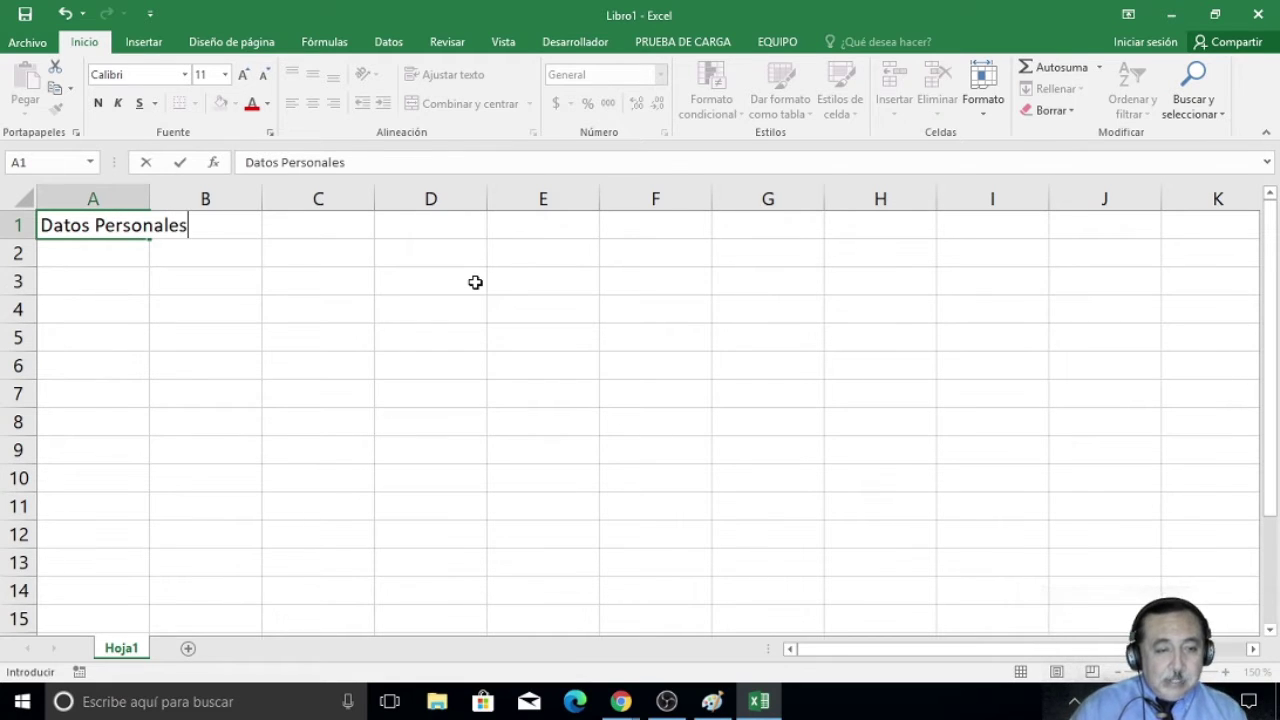
{"action": "key", "text": "Return"}
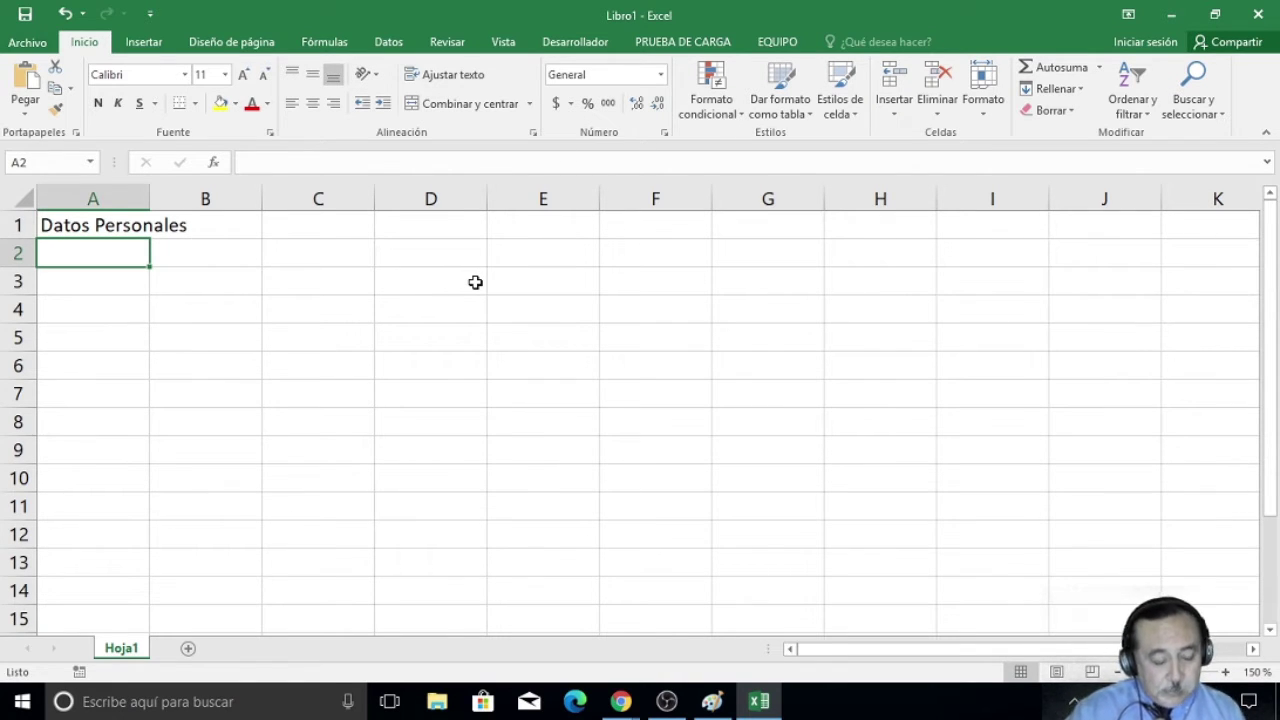
{"action": "type", "text": "Apel"}
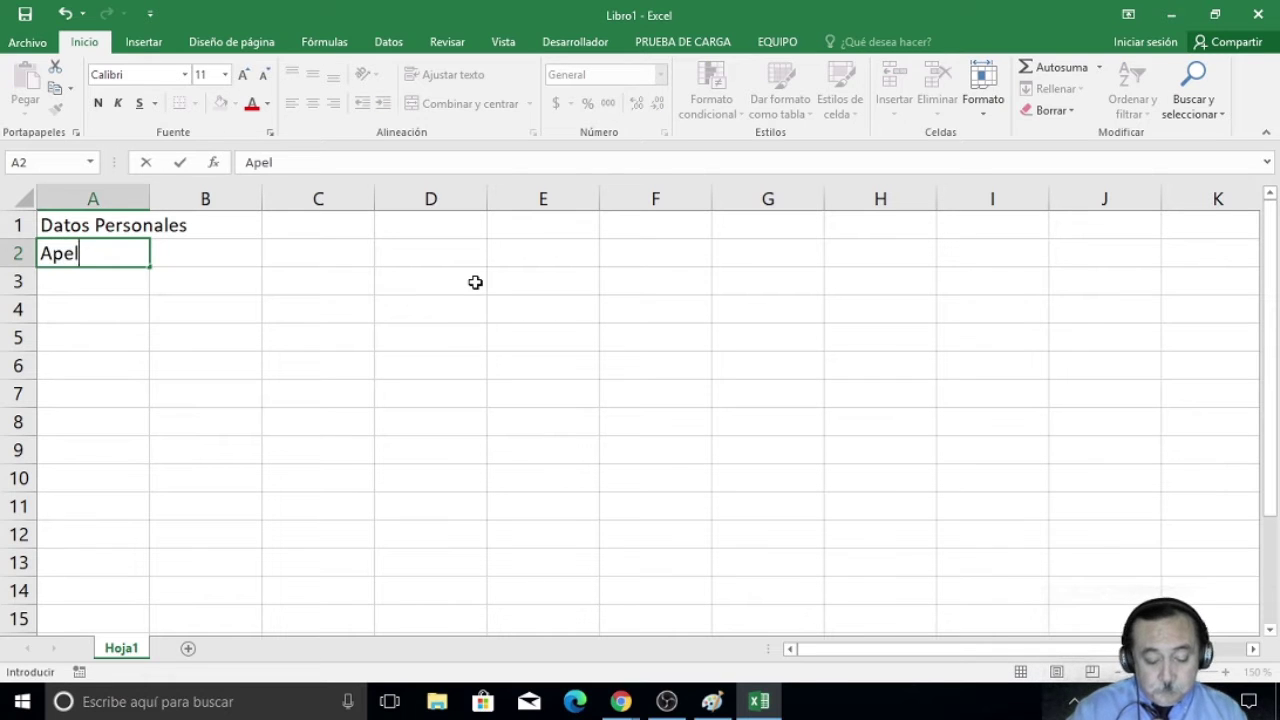
{"action": "key", "text": "BackSpace"}
{"action": "key", "text": "BackSpace"}
{"action": "key", "text": "BackSpace"}
{"action": "key", "text": "BackSpace"}
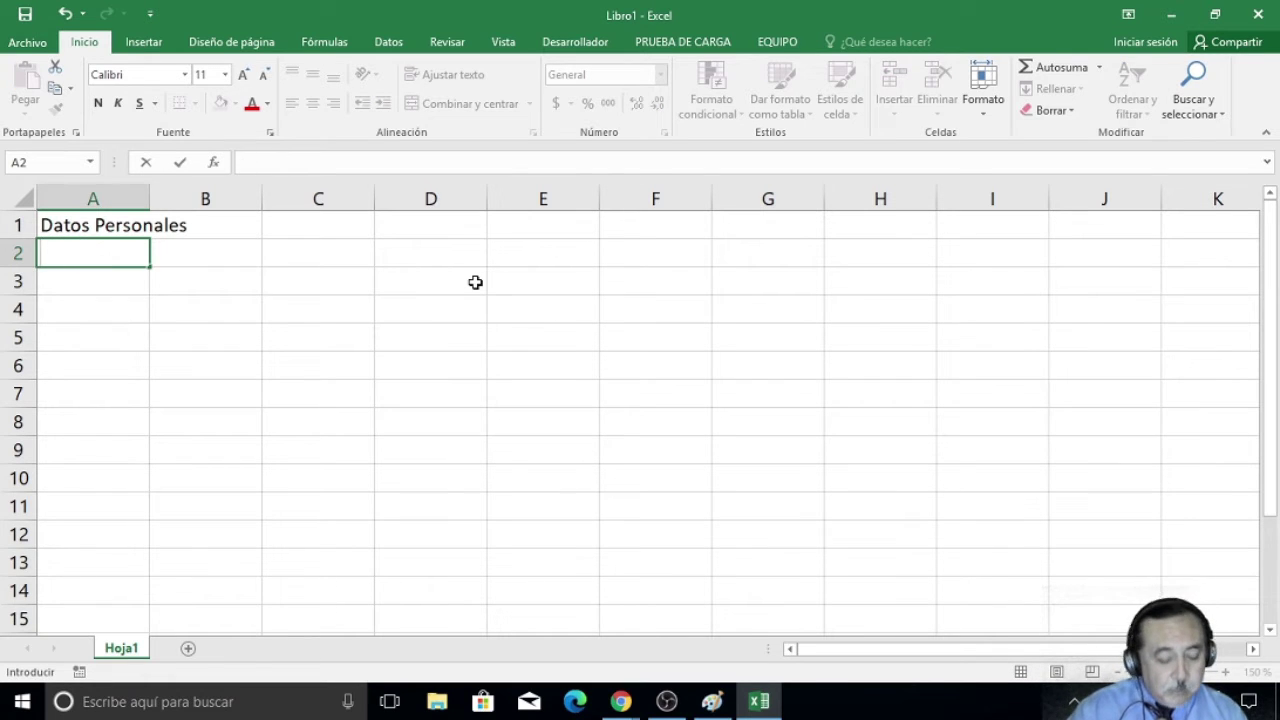
{"action": "type", "text": "Prme"}
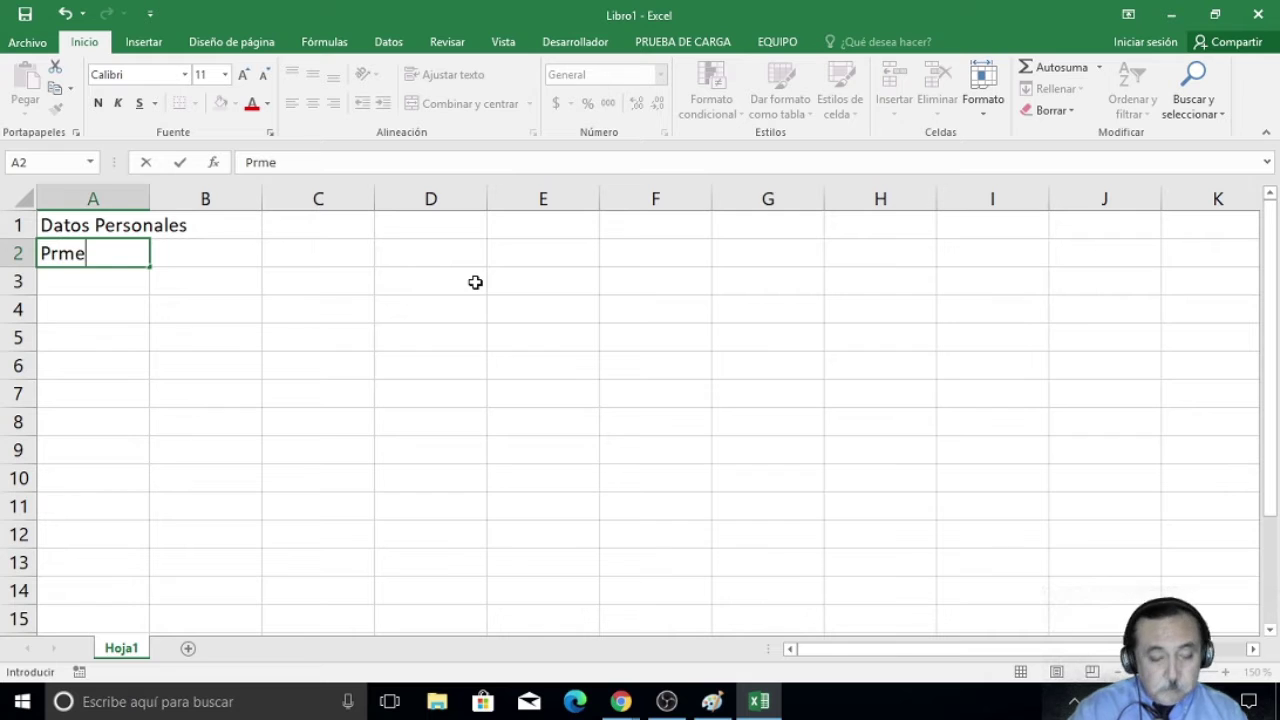
{"action": "key", "text": "BackSpace"}
{"action": "key", "text": "BackSpace"}
{"action": "key", "text": "BackSpace"}
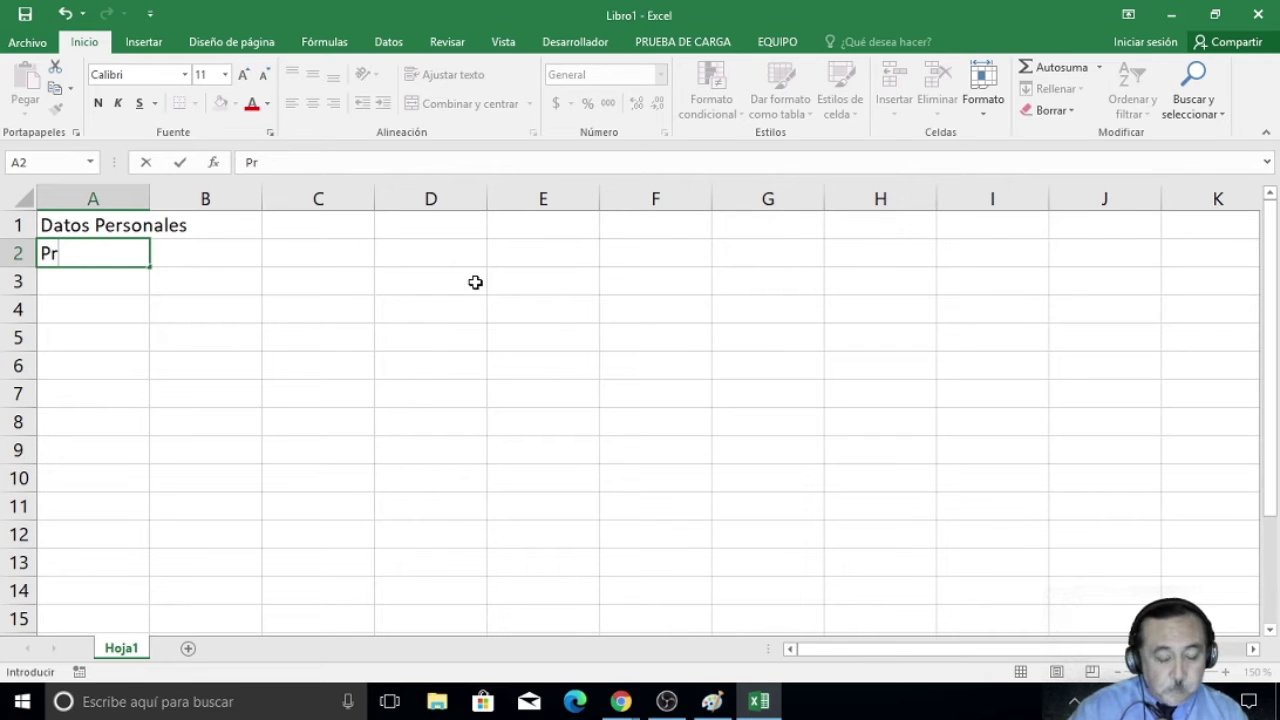
{"action": "type", "text": "imer"}
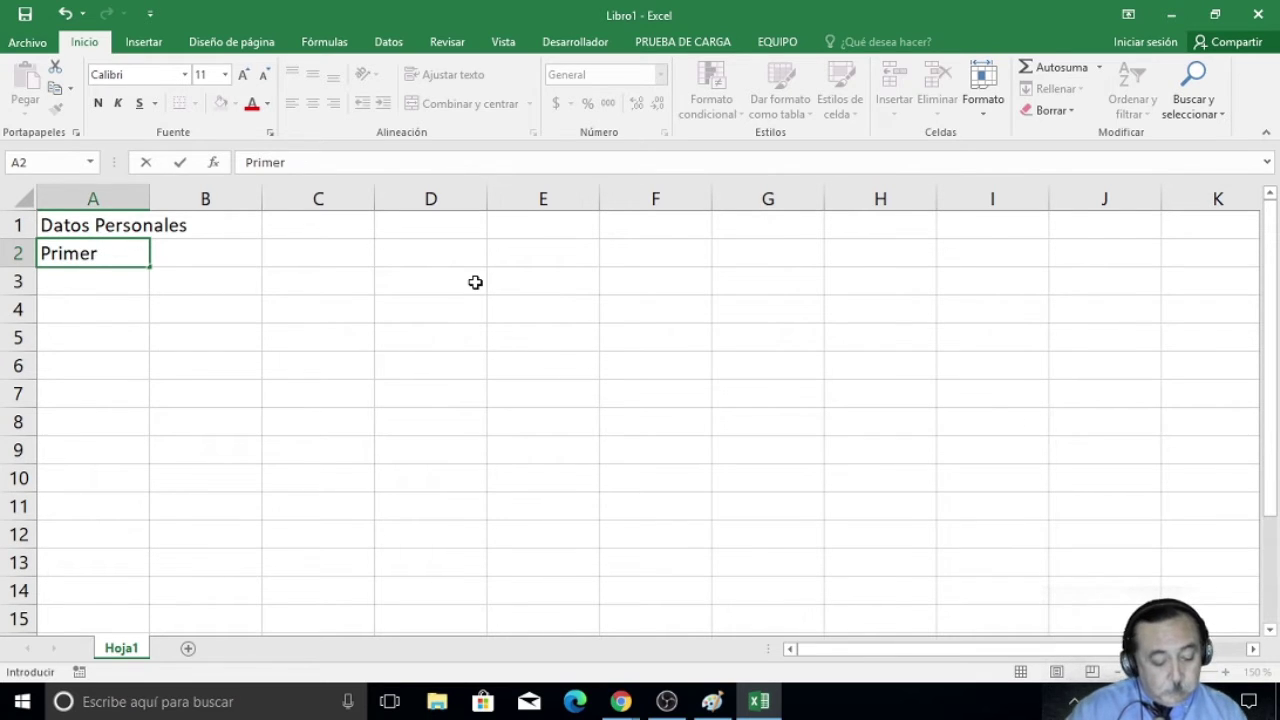
{"action": "type", "text": " Apellido"}
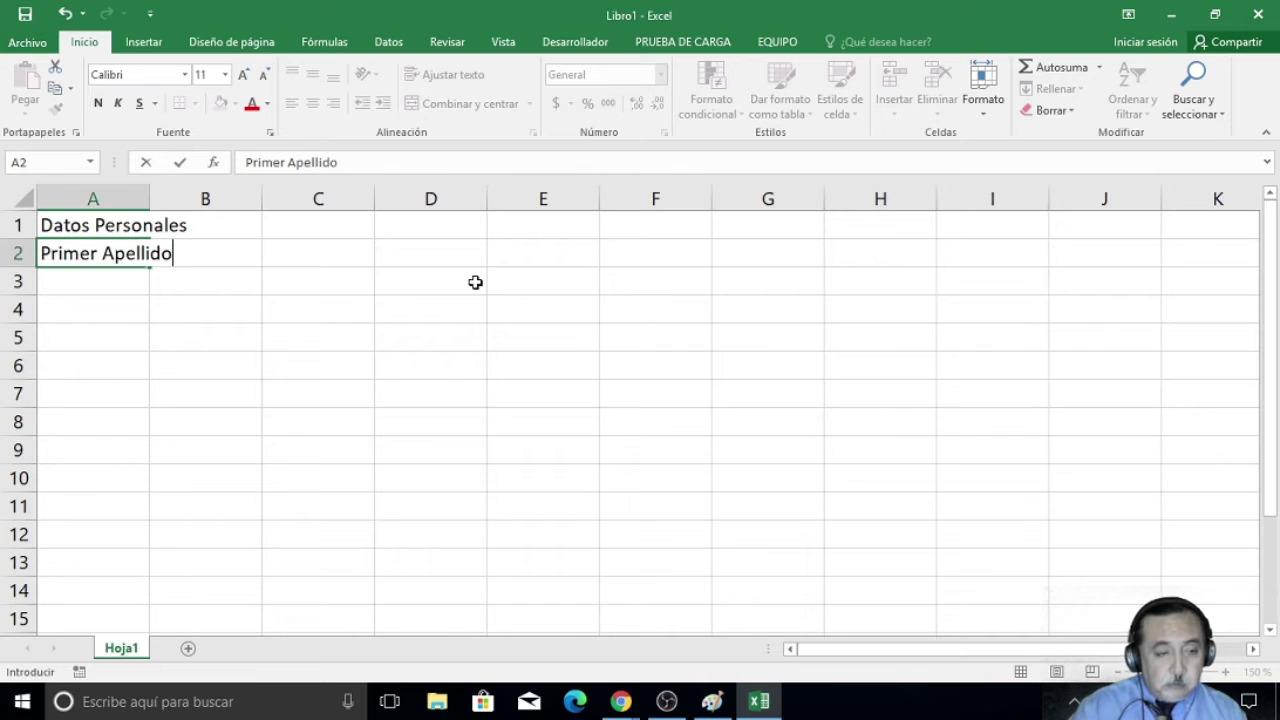
{"action": "key", "text": "Tab"}
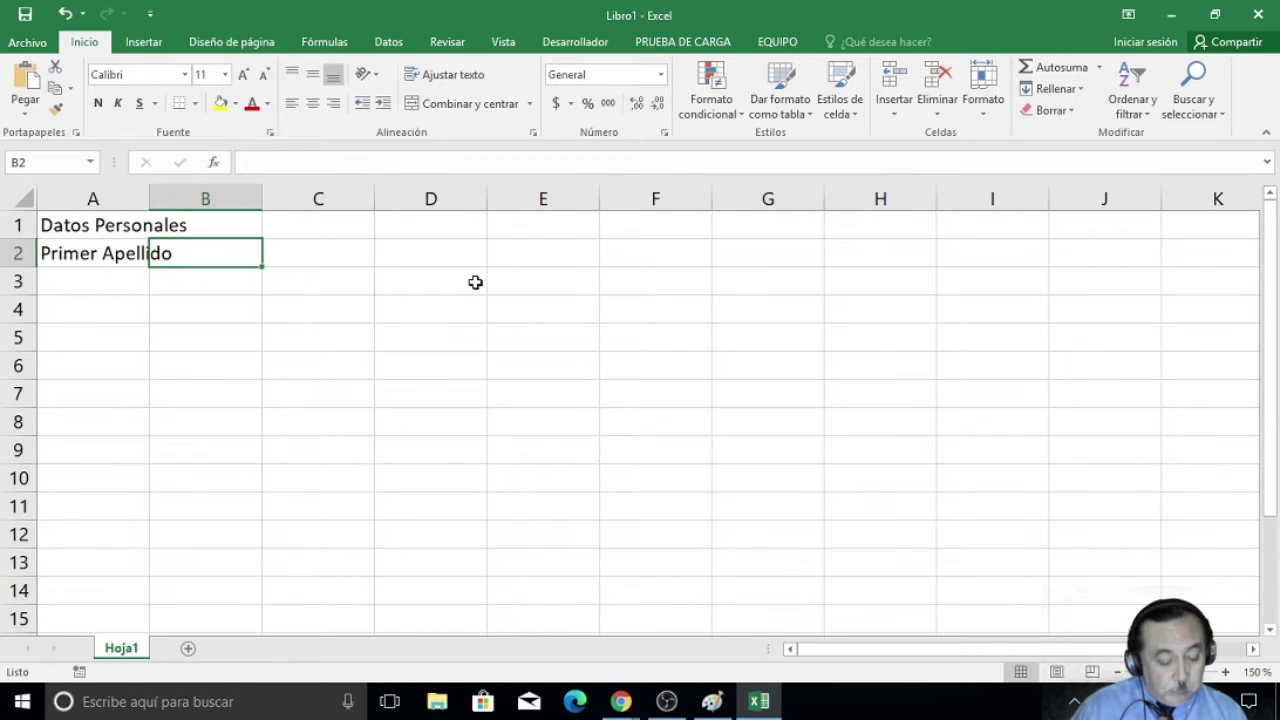
{"action": "type", "text": "Segund"}
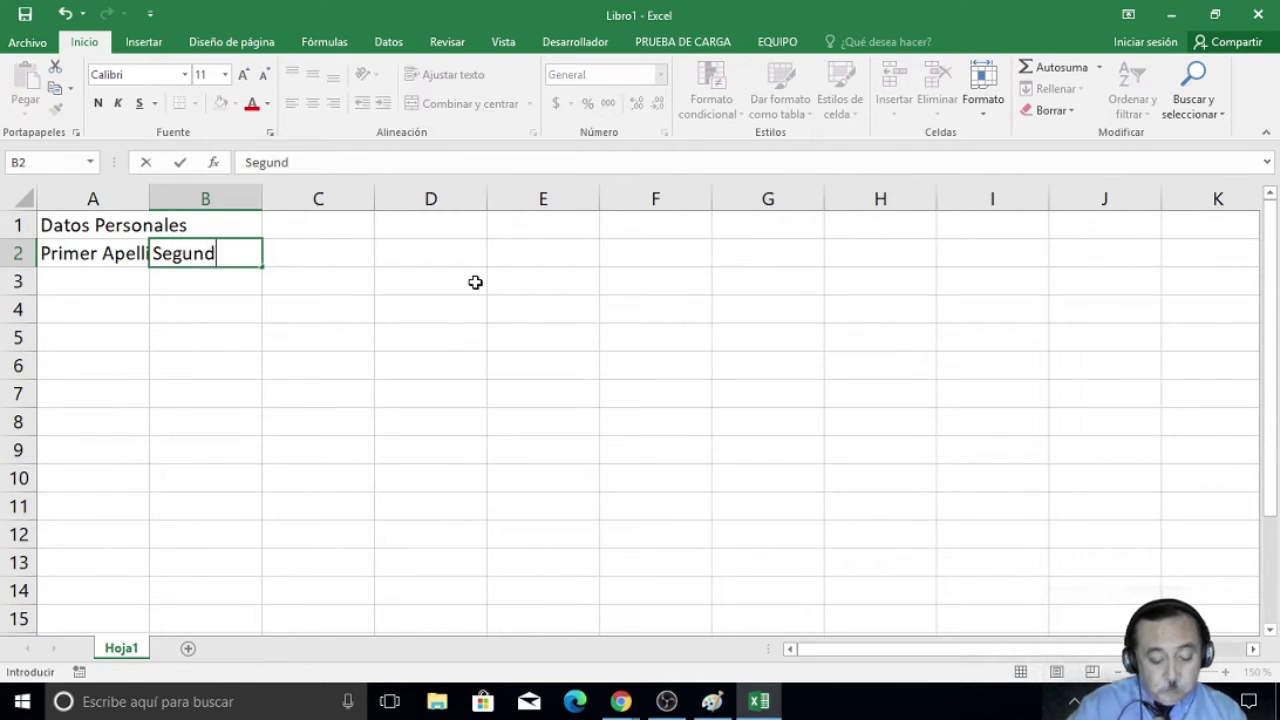
{"action": "type", "text": "o Apell"}
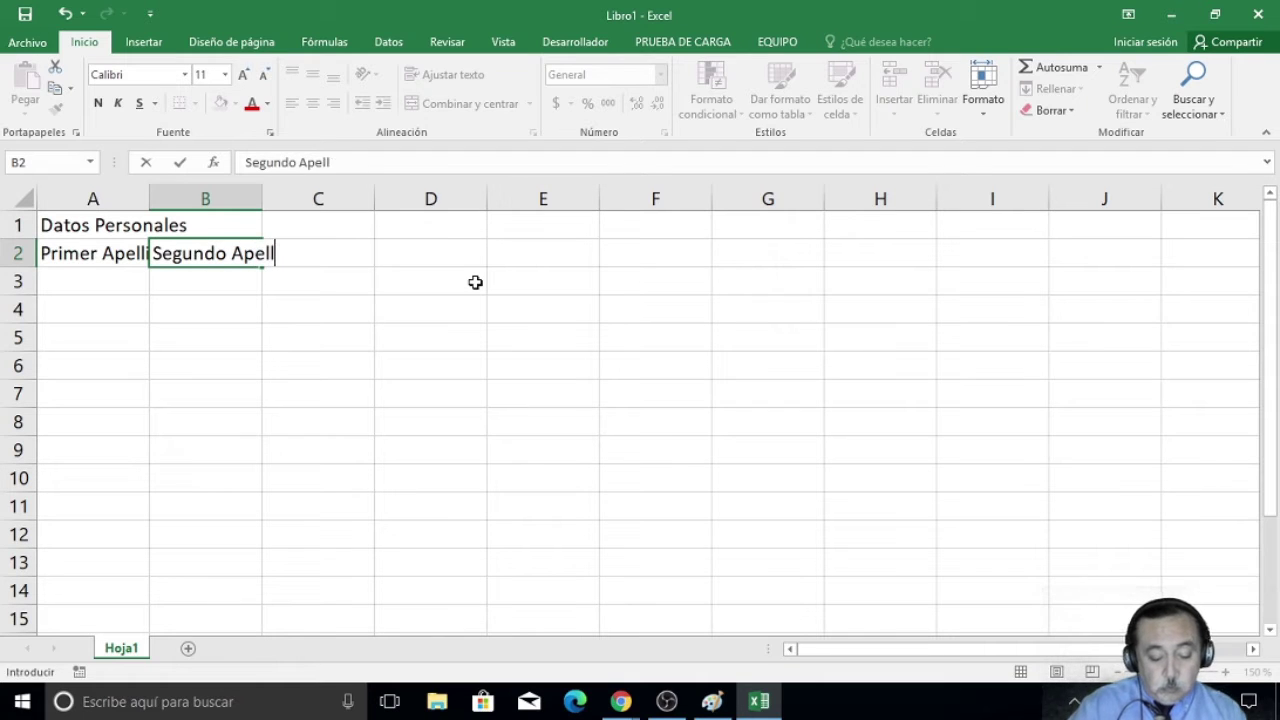
{"action": "type", "text": "ido"}
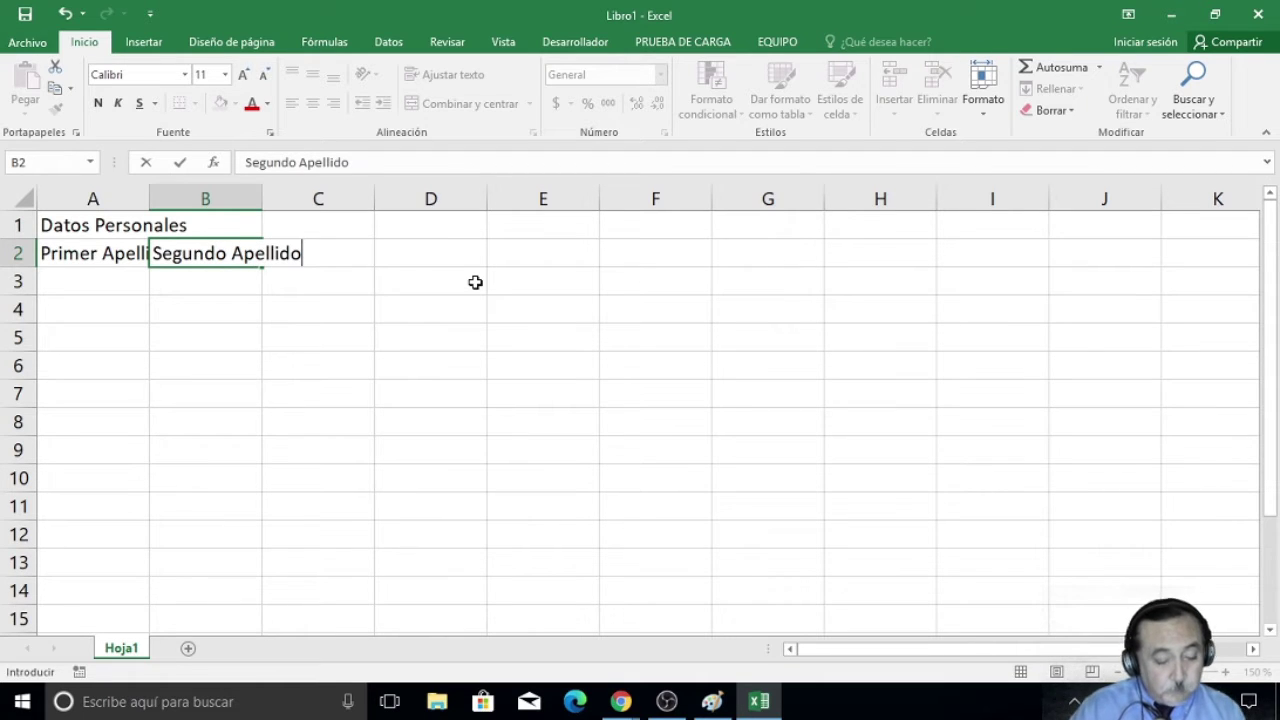
{"action": "key", "text": "Tab"}
{"action": "type", "text": "No"}
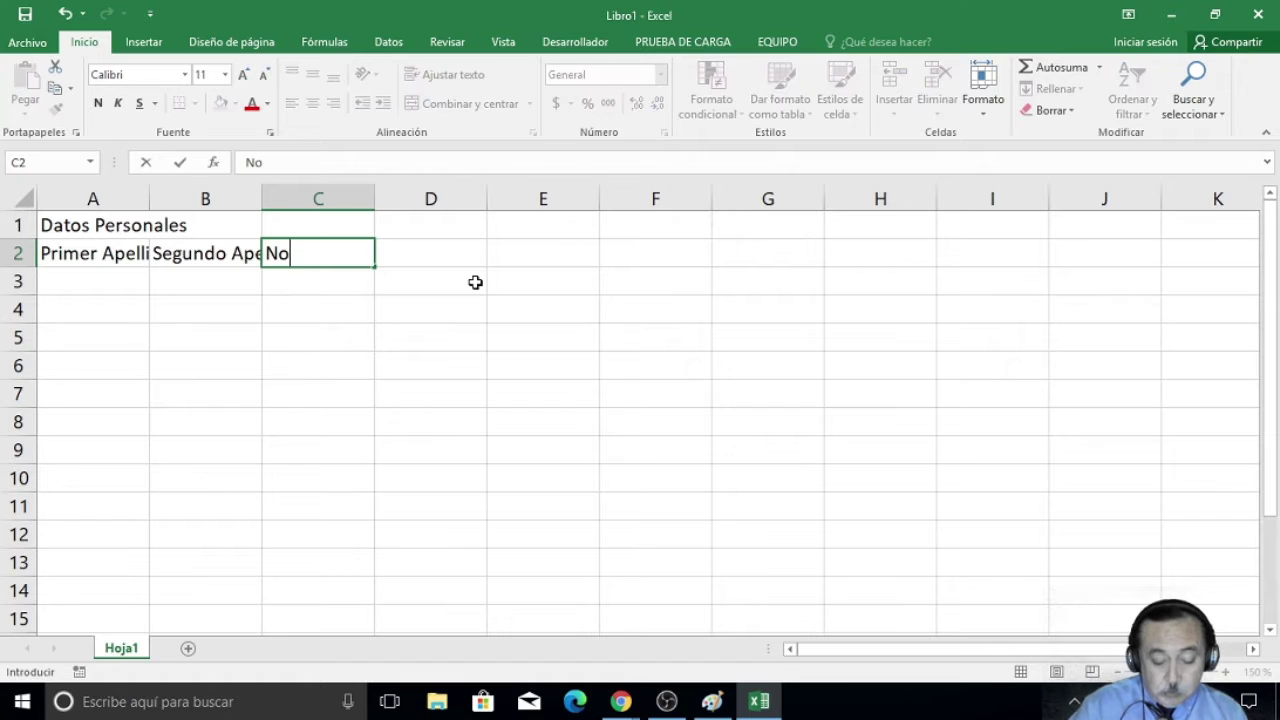
{"action": "type", "text": "mbre (s"}
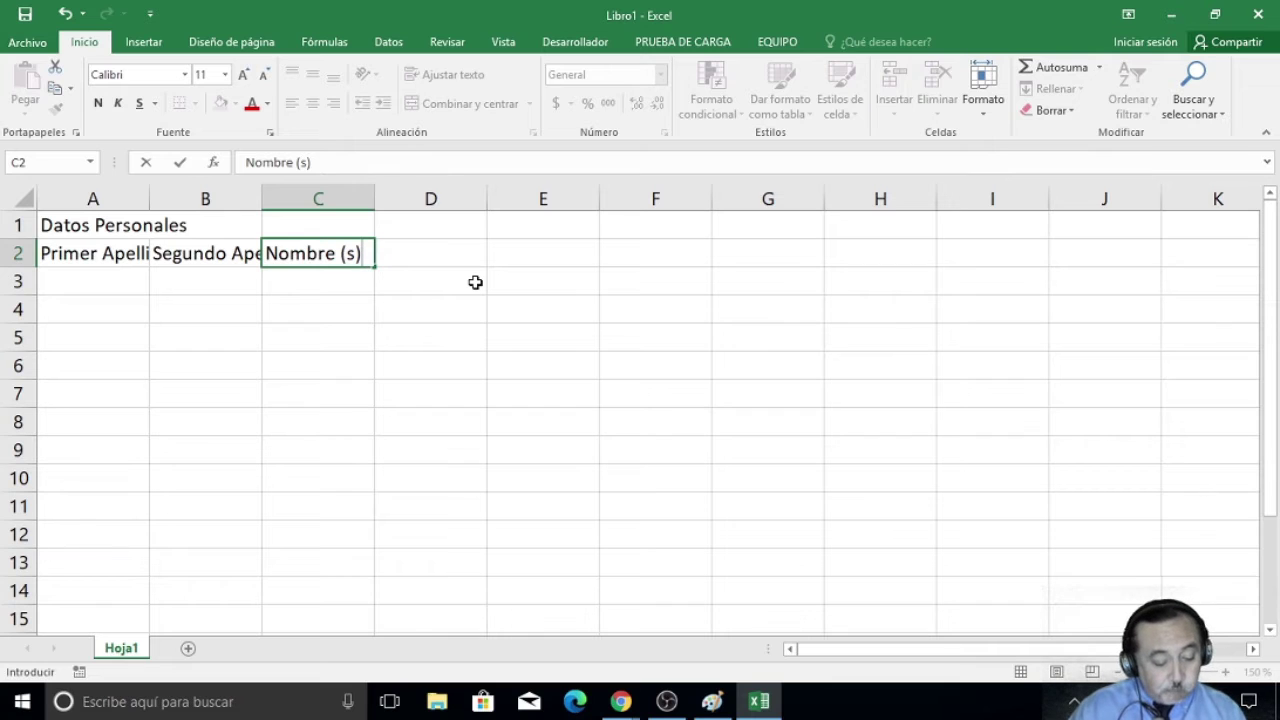
{"action": "key", "text": "Tab"}
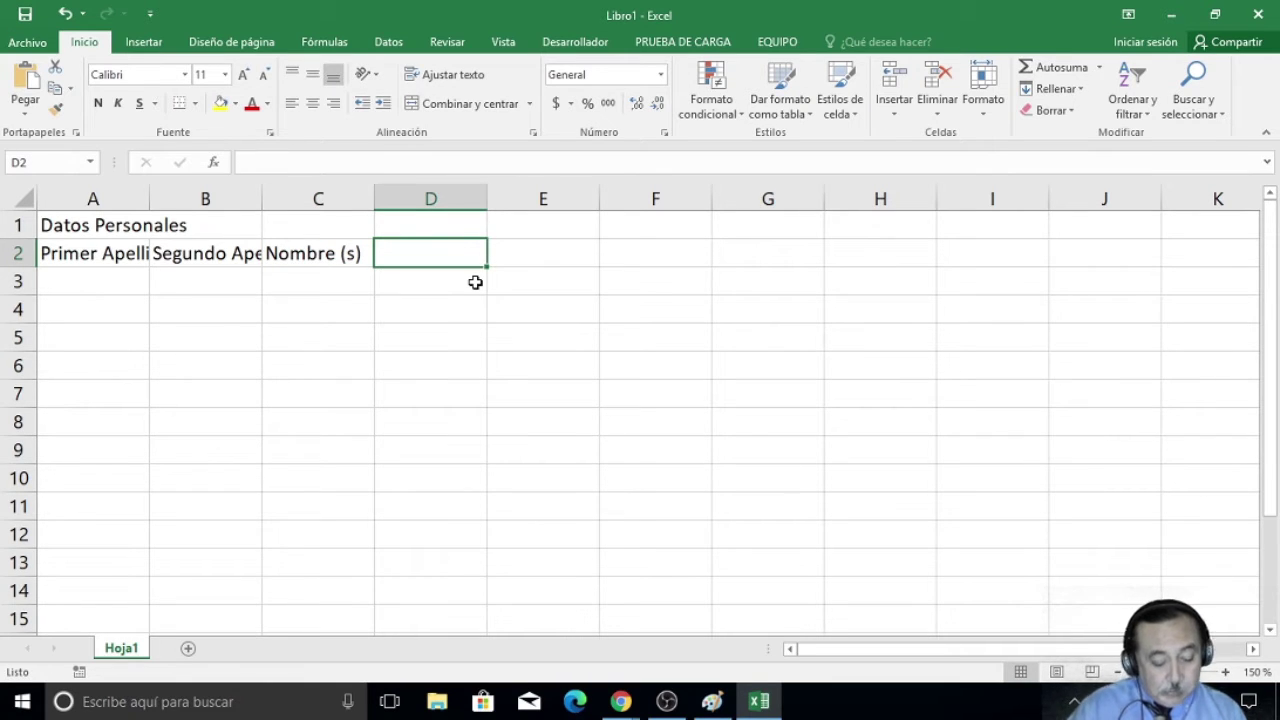
Type the headings Día, Mes and Año into D2, E2 and F2.
{"action": "type", "text": "S"}
{"action": "key", "text": "BackSpace"}
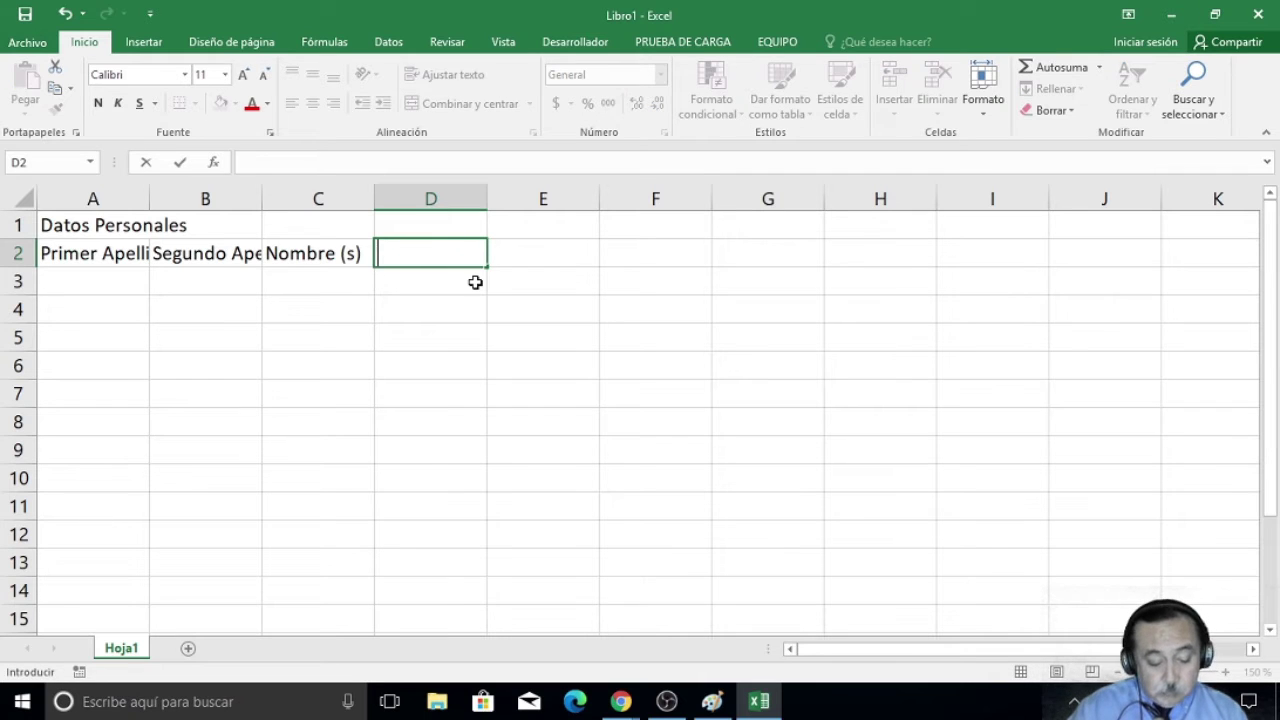
{"action": "type", "text": "Día"}
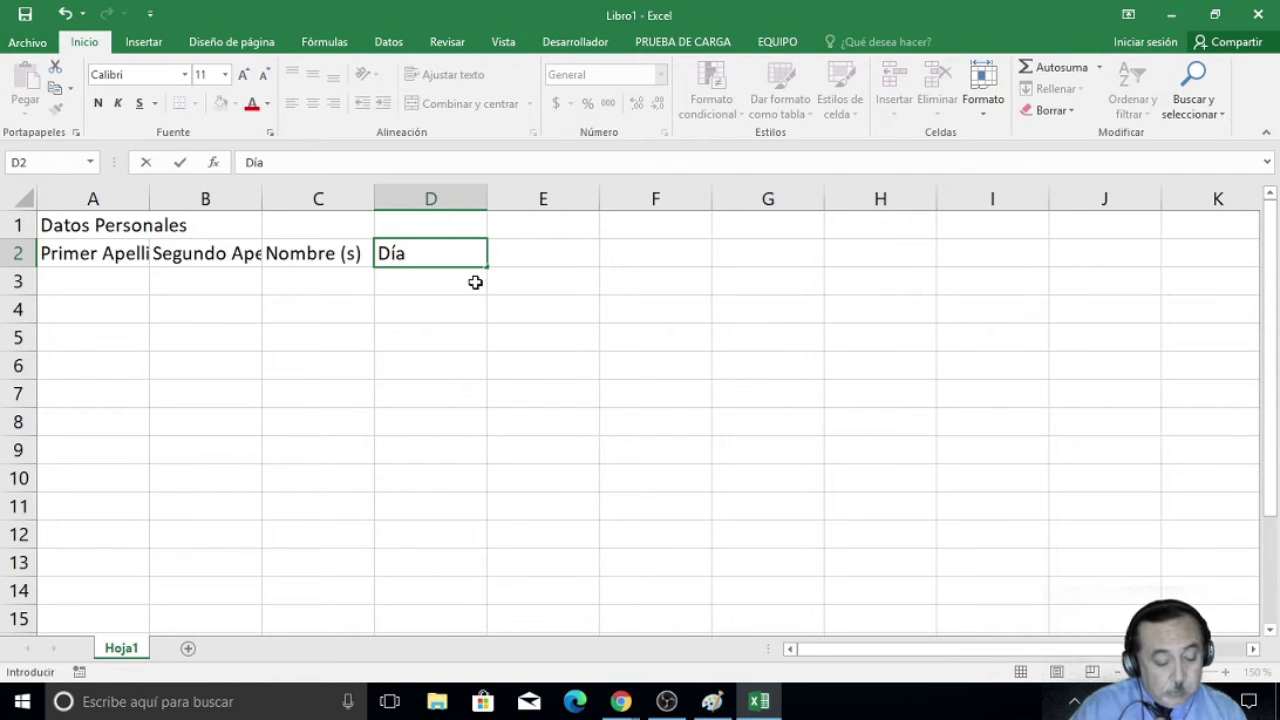
{"action": "key", "text": "Tab"}
{"action": "type", "text": "M"}
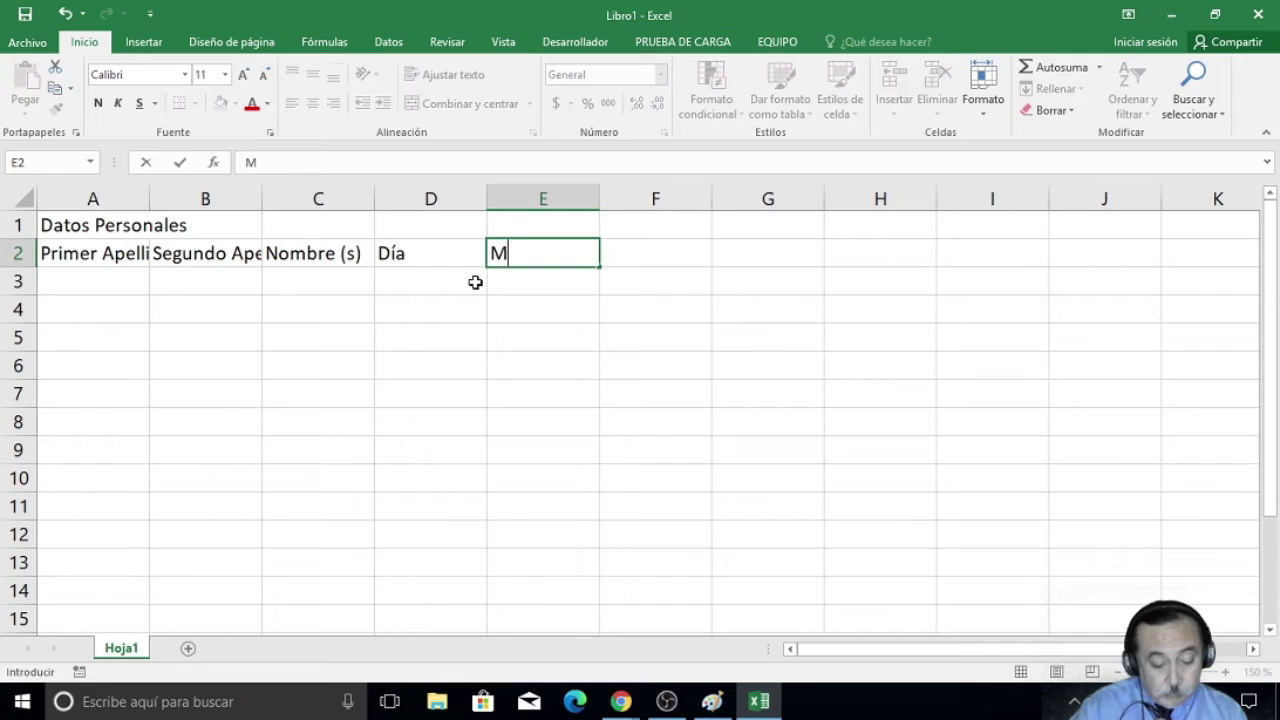
{"action": "key", "text": "Tab"}
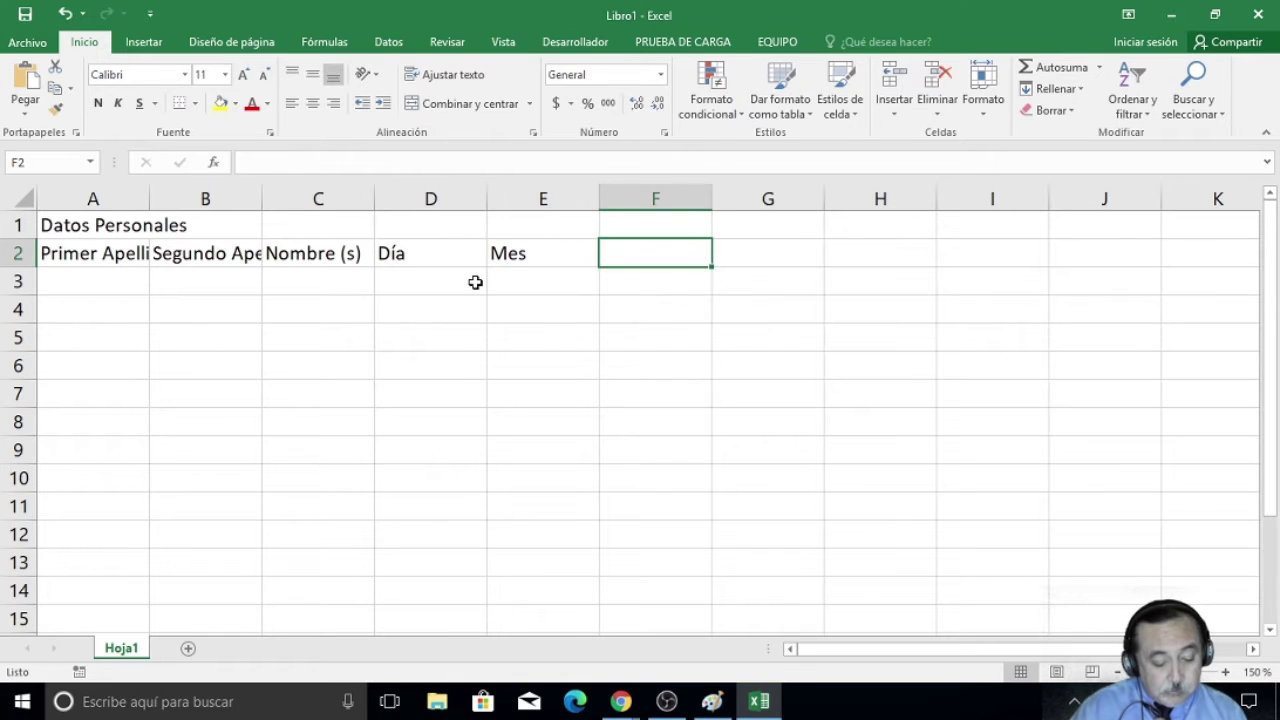
{"action": "type", "text": "Año"}
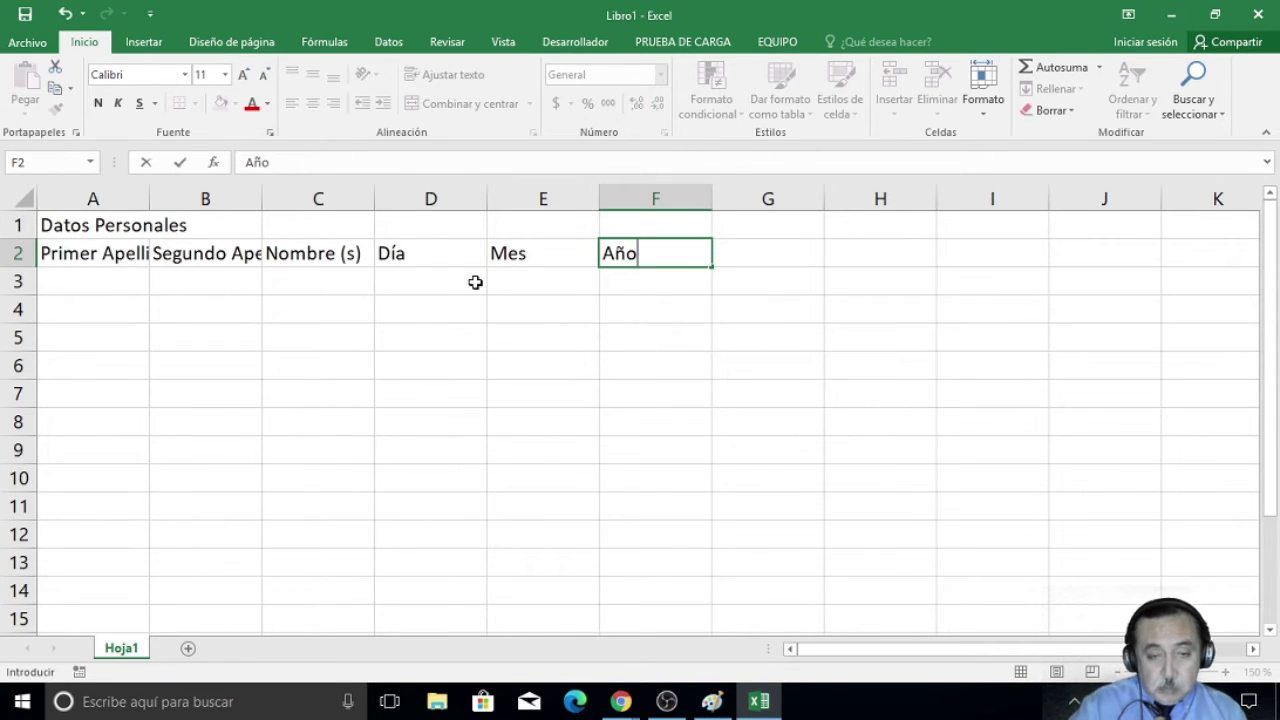
{"action": "key", "text": "Up"}
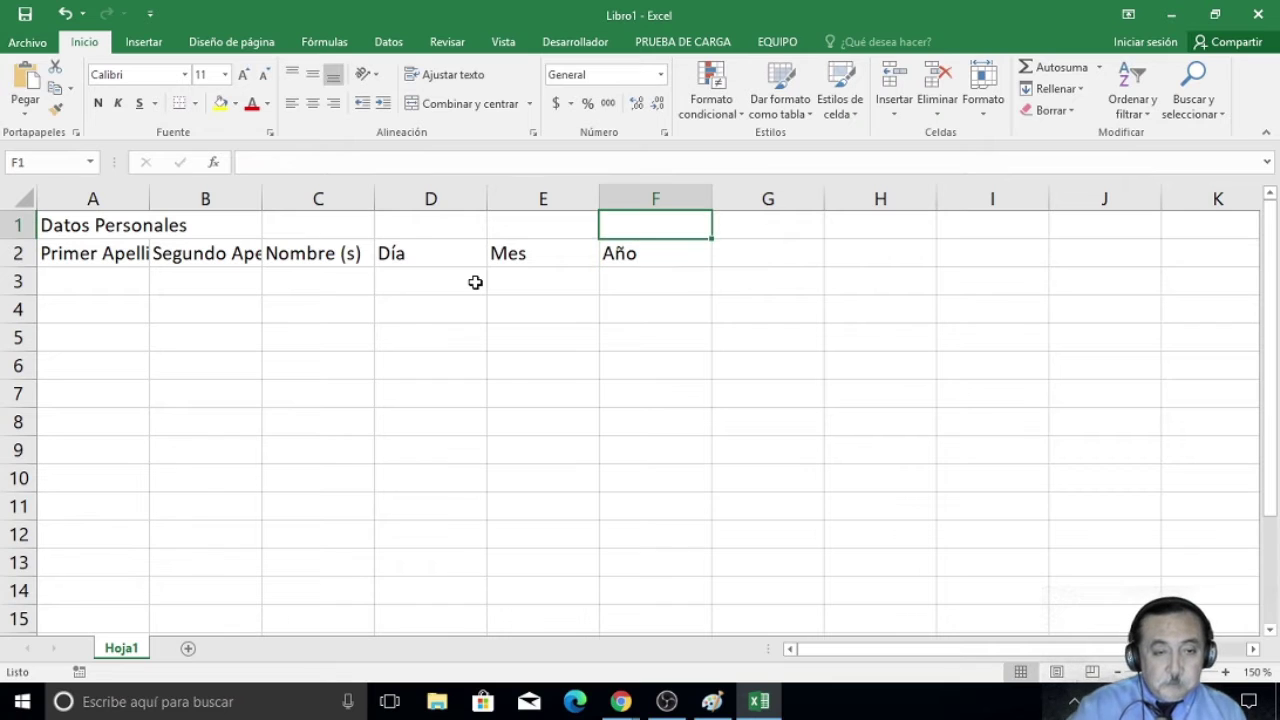
Merge and centre D1:F1 and title it 'Fecha'.
{"action": "left_click_drag", "start_coordinate": [429, 228], "coordinate": [620, 226]}
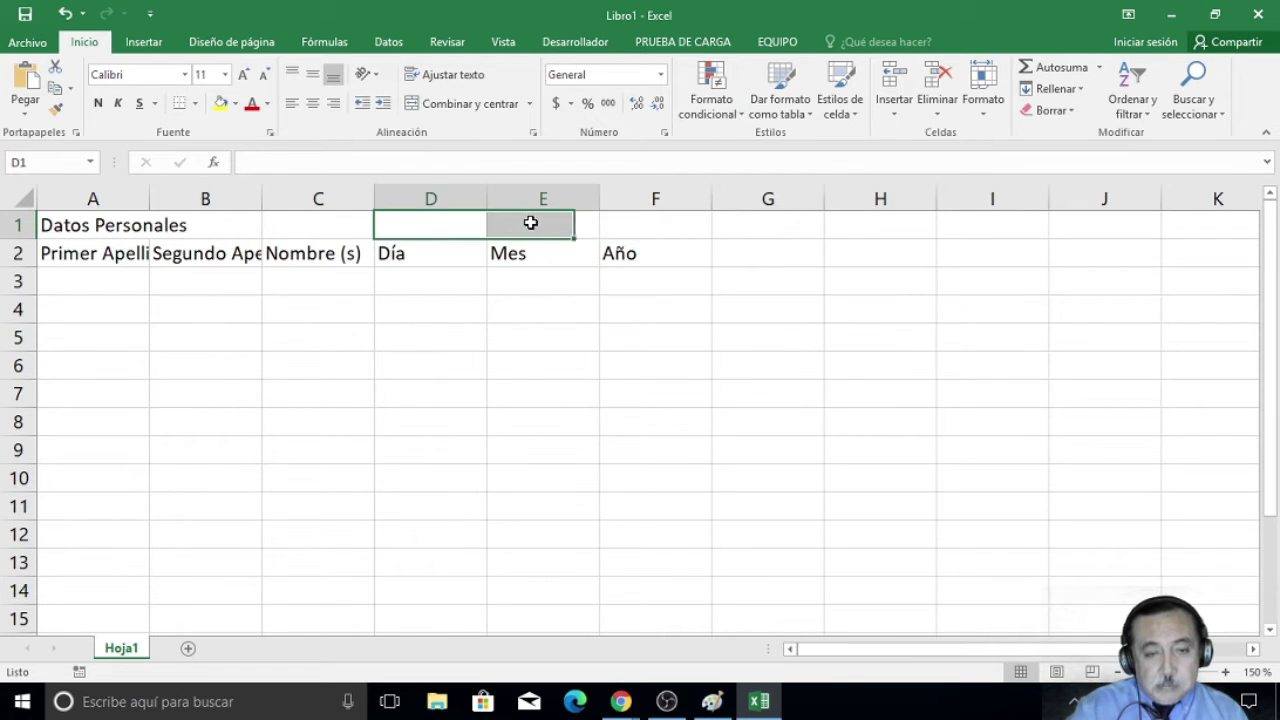
{"action": "left_click", "coordinate": [476, 105]}
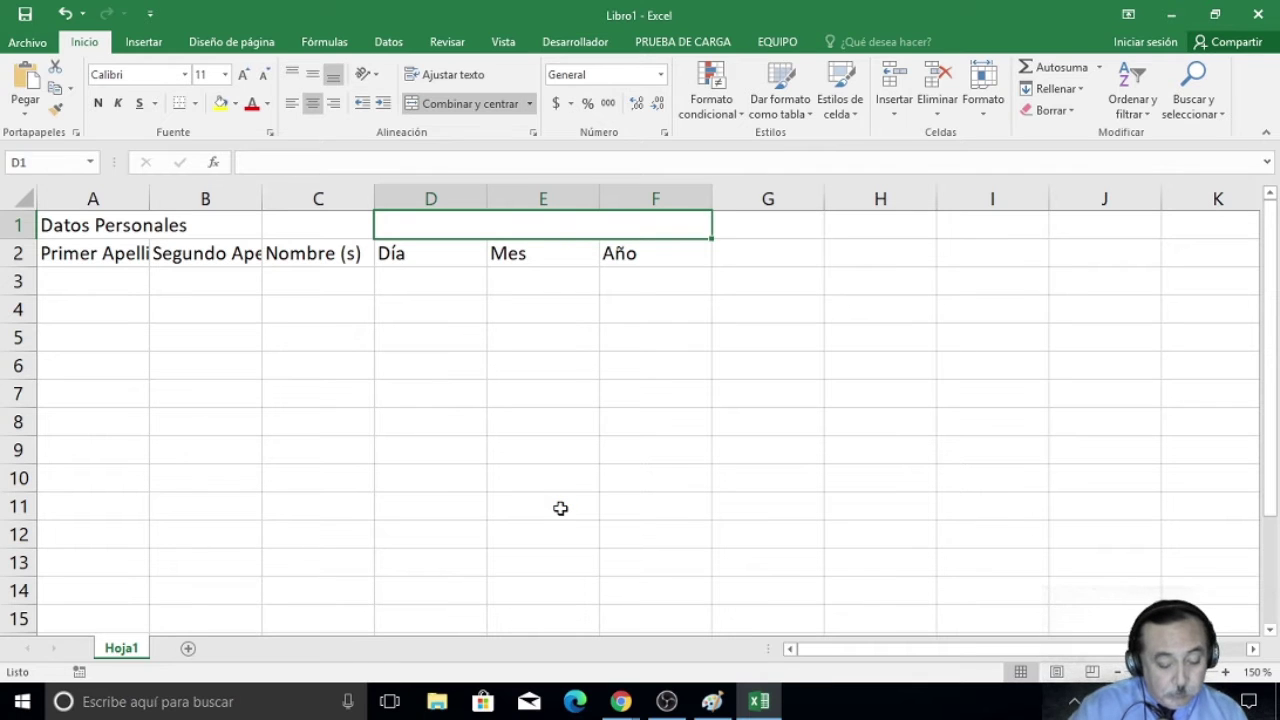
{"action": "type", "text": "Fecha"}
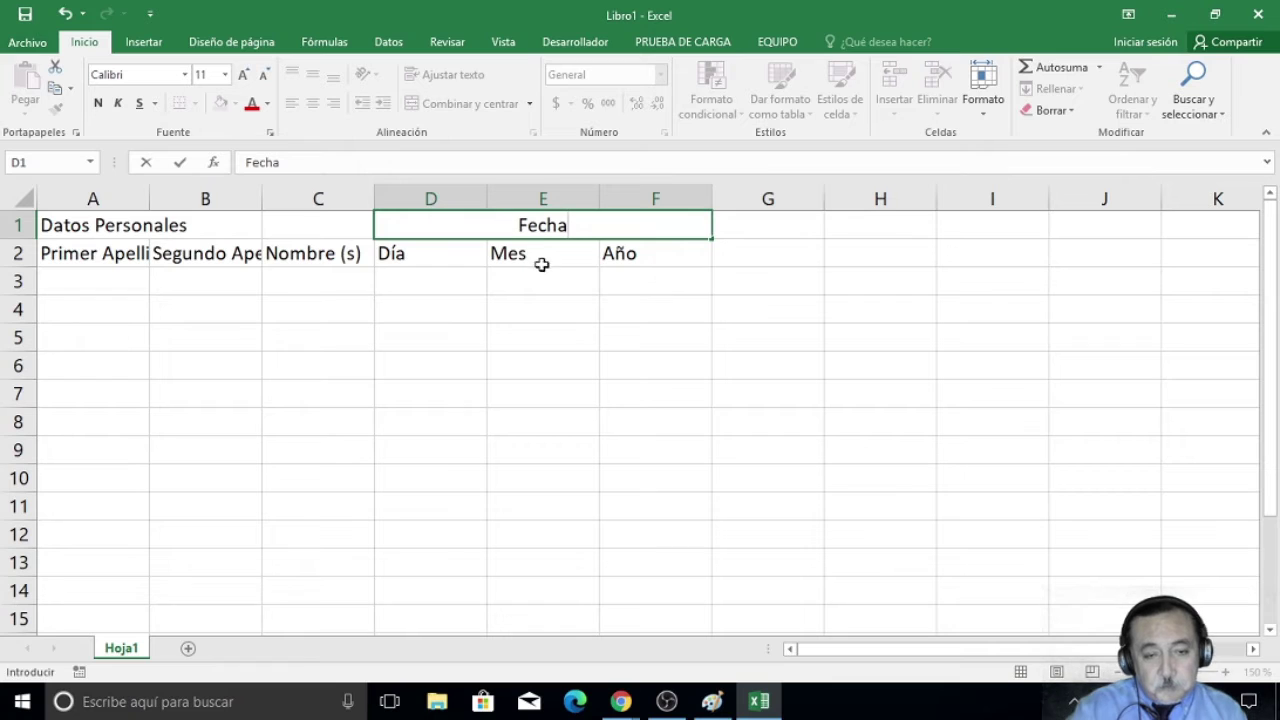
{"action": "left_click", "coordinate": [446, 260]}
Resize columns A–F to fit their headings, then select A1:C1.
{"action": "left_click_drag", "start_coordinate": [490, 189], "coordinate": [411, 189]}
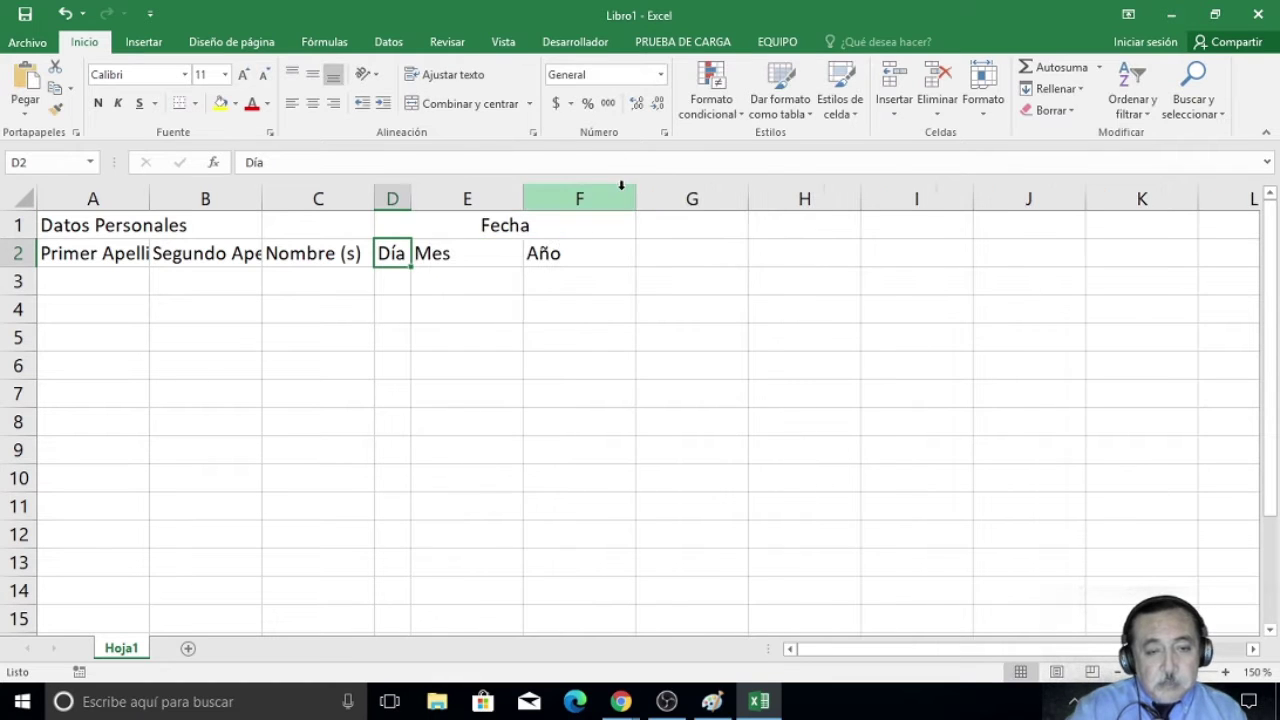
{"action": "left_click_drag", "start_coordinate": [523, 190], "coordinate": [457, 190]}
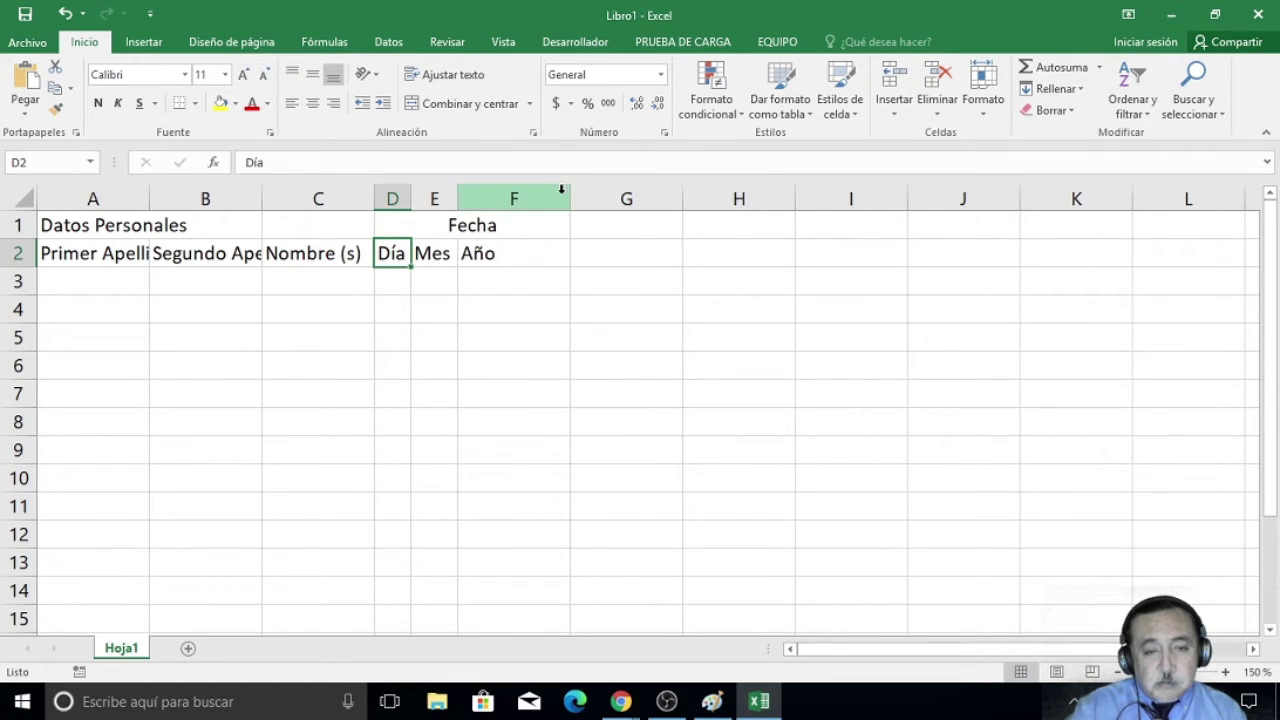
{"action": "left_click_drag", "start_coordinate": [564, 193], "coordinate": [502, 193]}
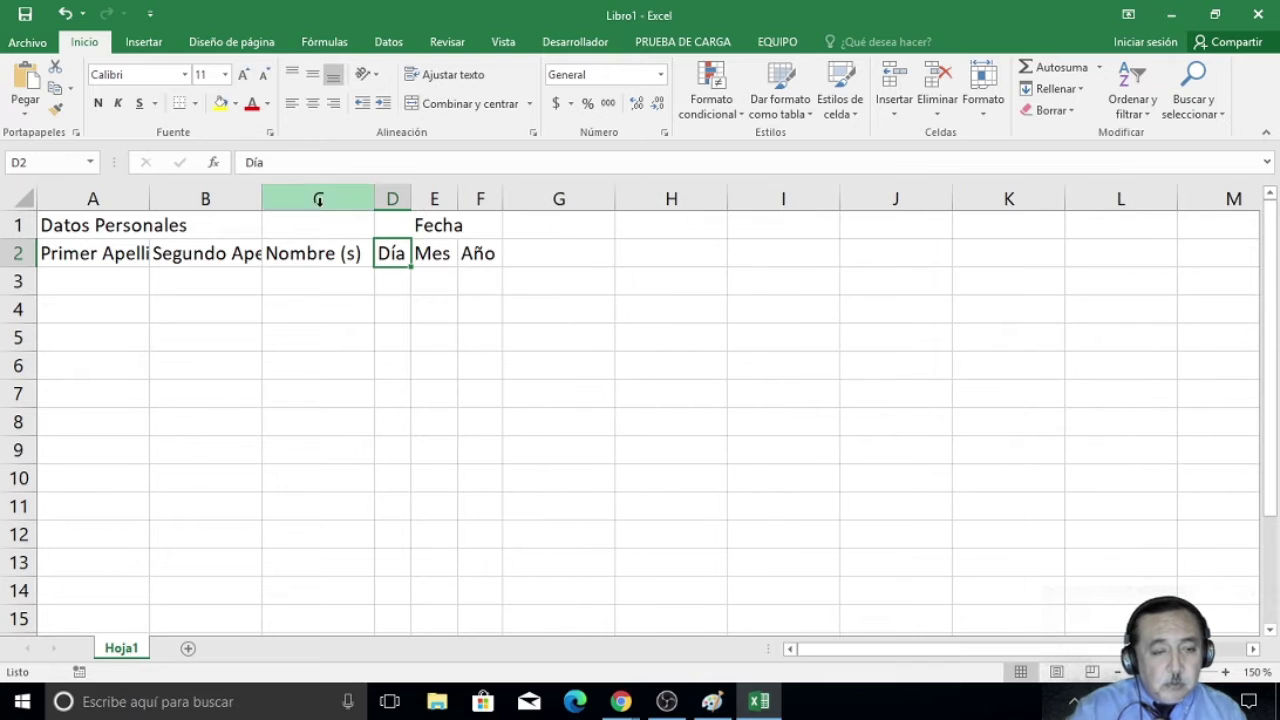
{"action": "double_click", "coordinate": [149, 194]}
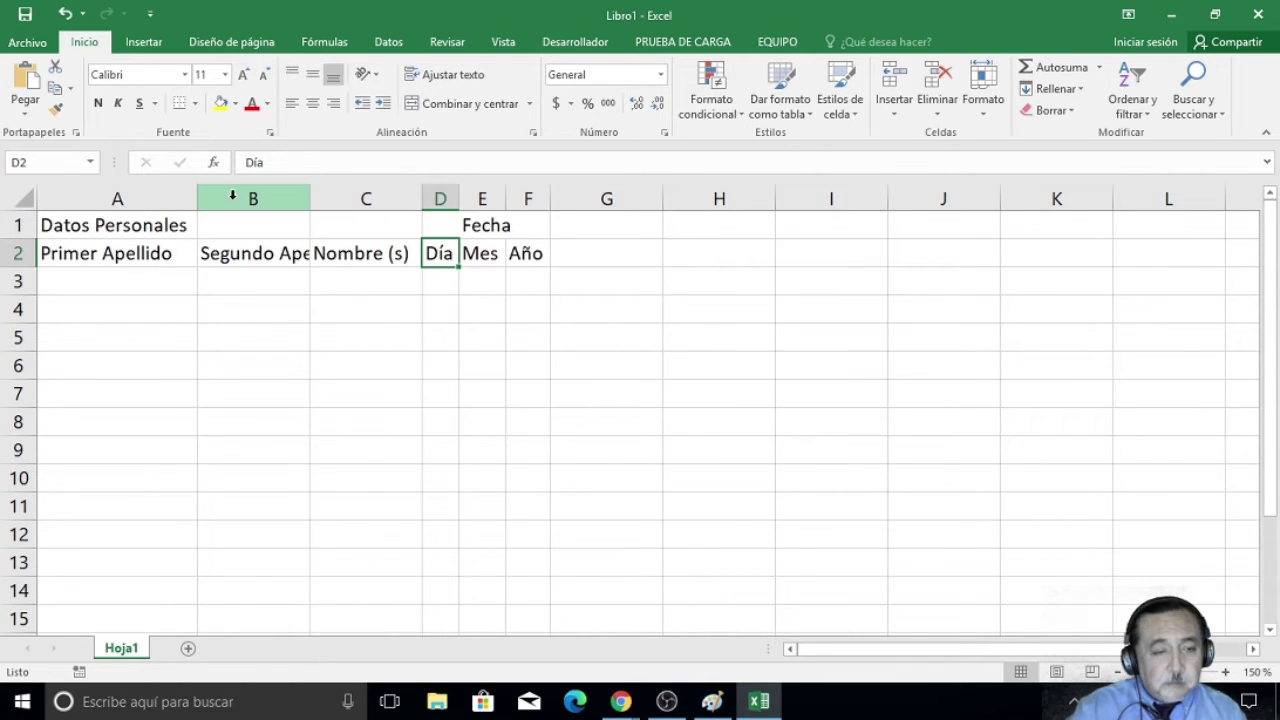
{"action": "double_click", "coordinate": [313, 194]}
{"action": "left_click_drag", "start_coordinate": [475, 194], "coordinate": [562, 195]}
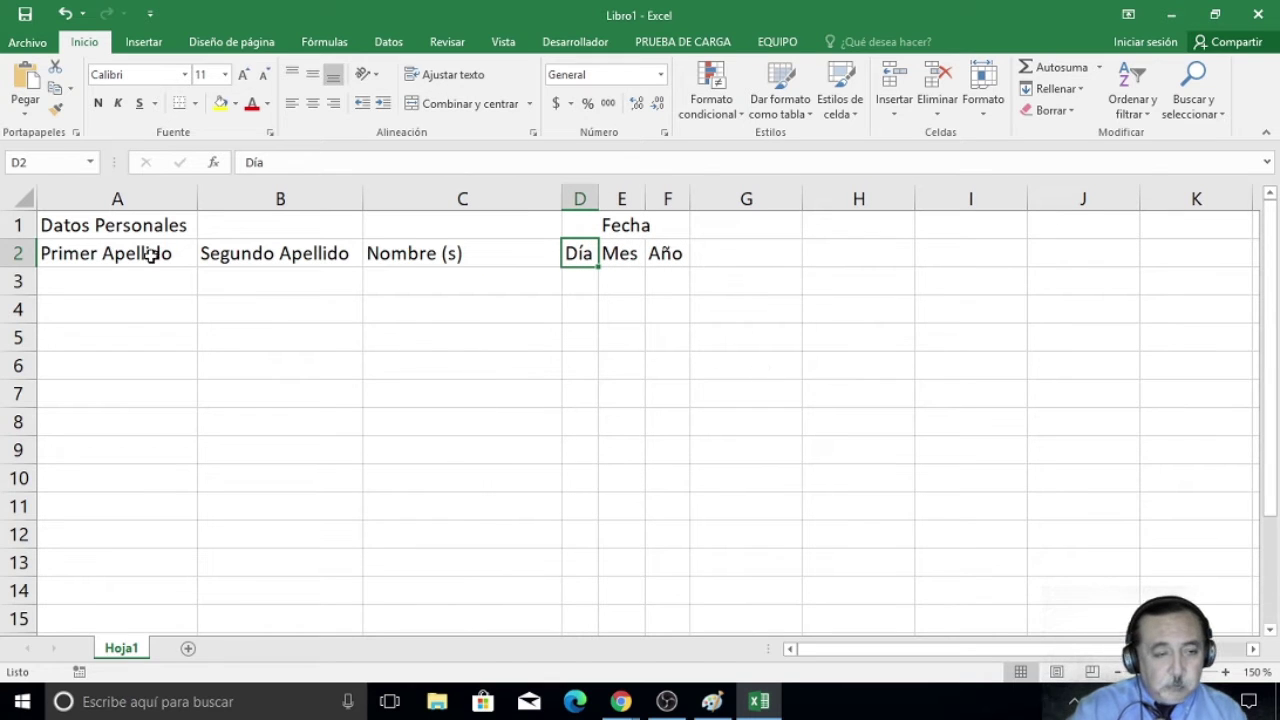
{"action": "left_click_drag", "start_coordinate": [83, 226], "coordinate": [440, 231]}
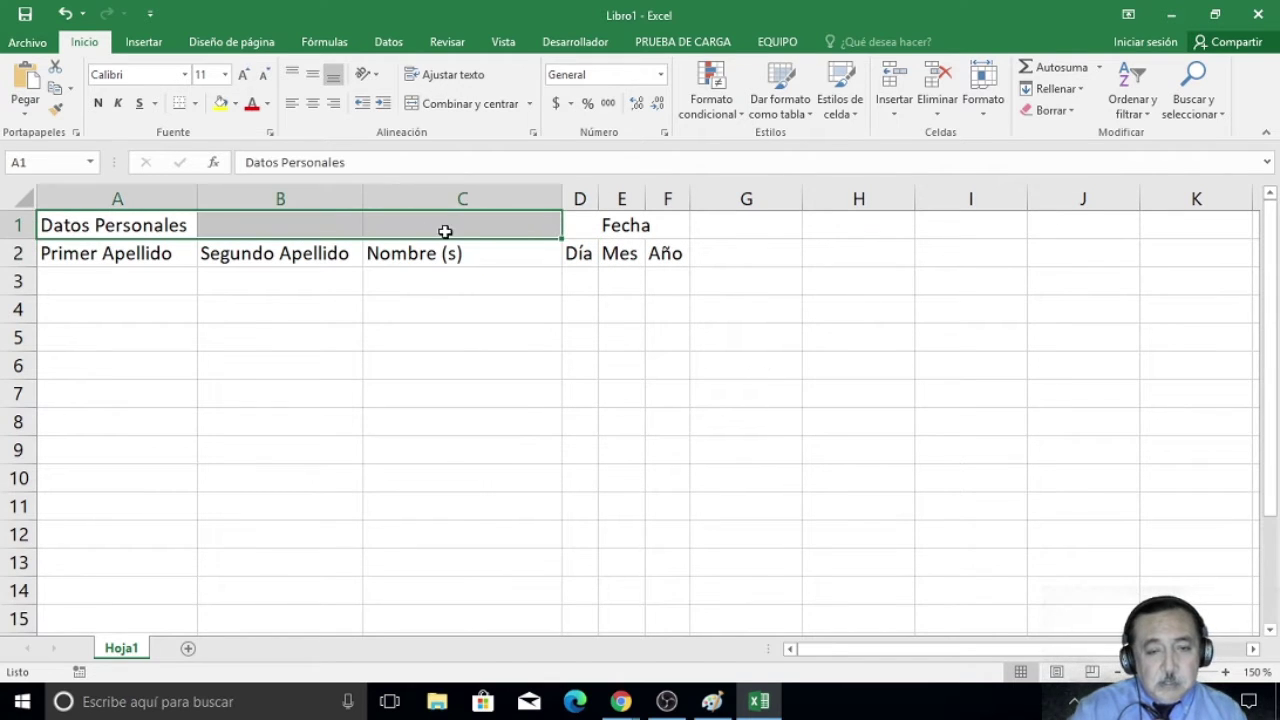
Centre 'Datos Personales' across A1:C1 and apply Todos los bordes to A1:F3.
{"action": "left_click", "coordinate": [500, 104]}
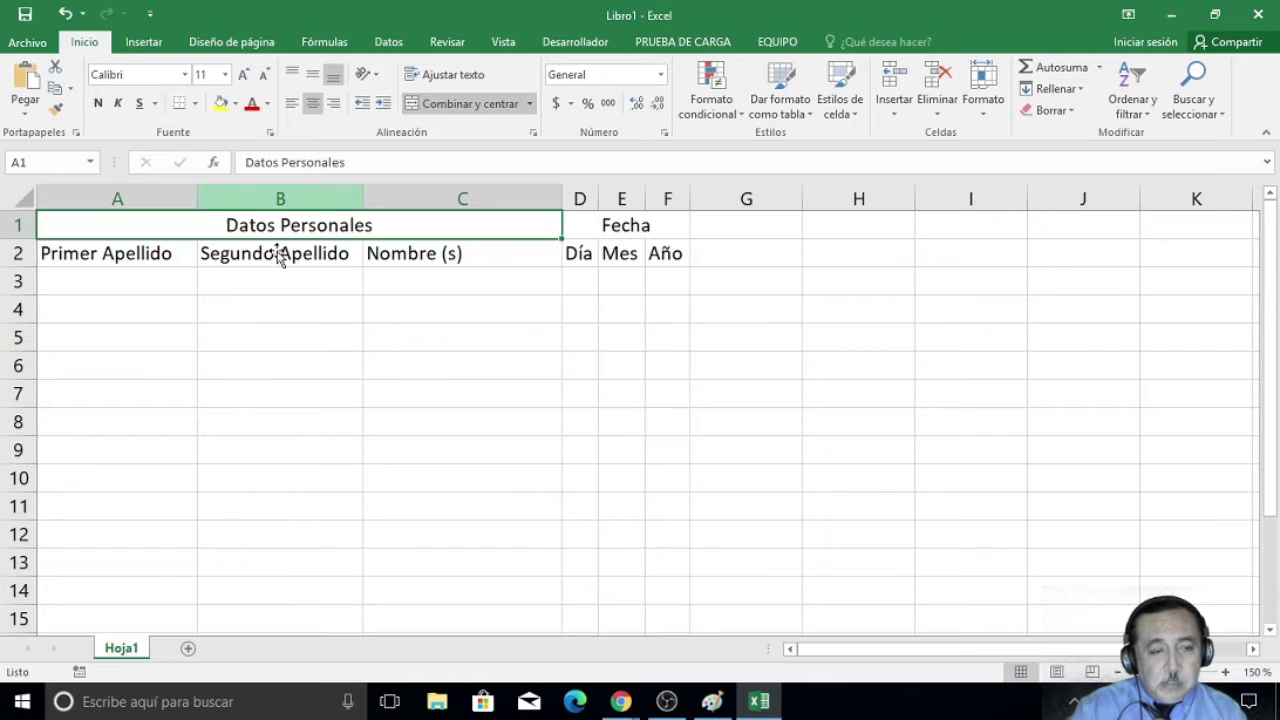
{"action": "mouse_move", "coordinate": [529, 229]}
{"action": "left_mouse_down"}
{"action": "mouse_move", "coordinate": [613, 266]}
{"action": "mouse_move", "coordinate": [607, 292]}
{"action": "left_mouse_up"}
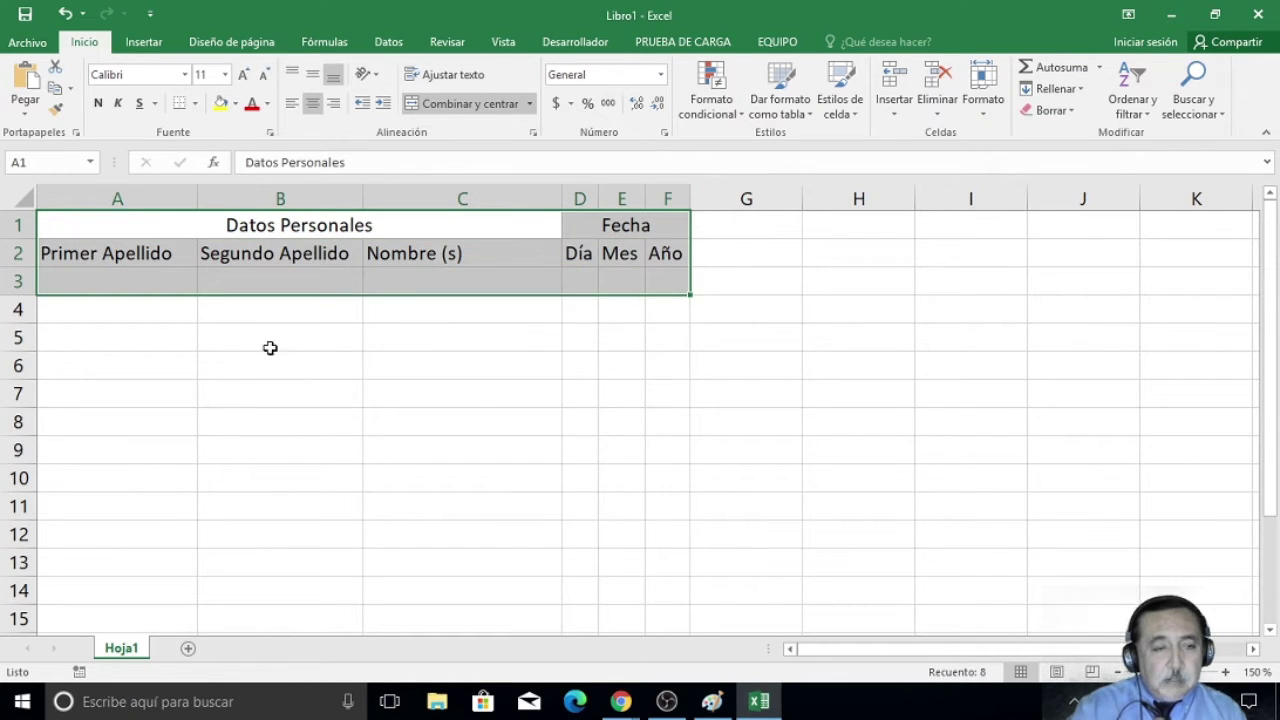
{"action": "left_click", "coordinate": [196, 104]}
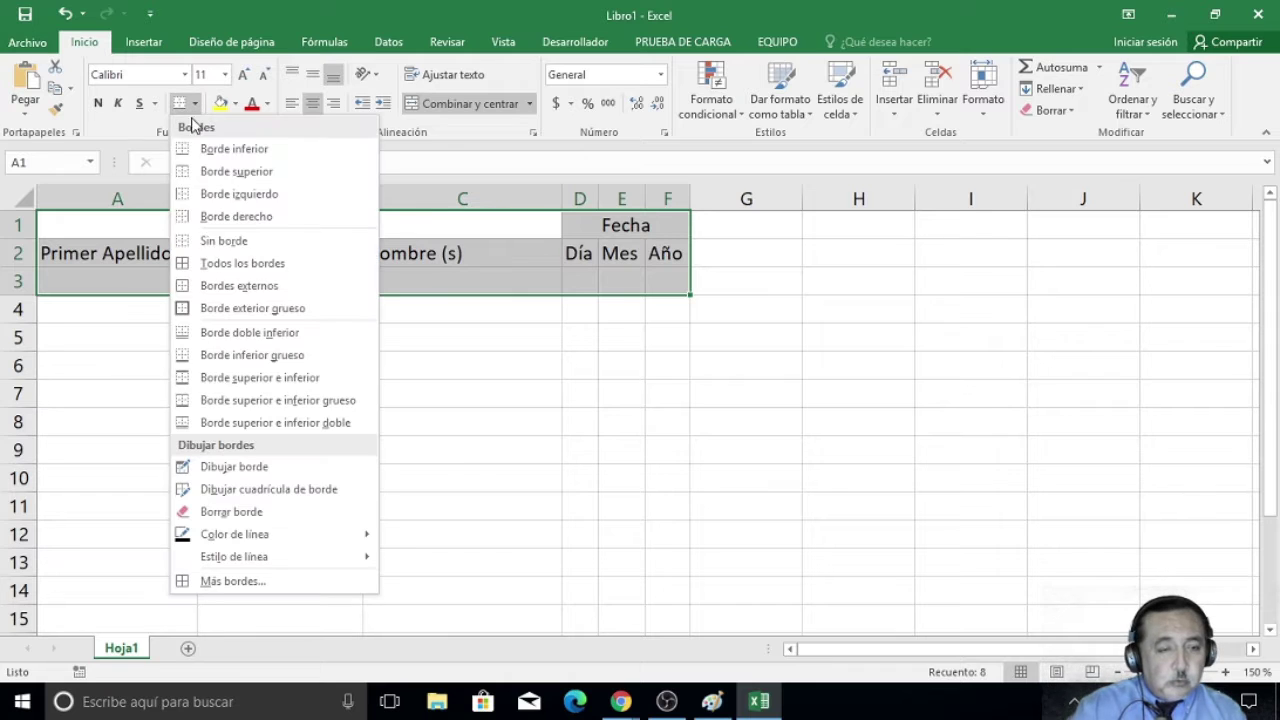
{"action": "left_click", "coordinate": [214, 260]}
{"action": "left_click", "coordinate": [550, 340]}
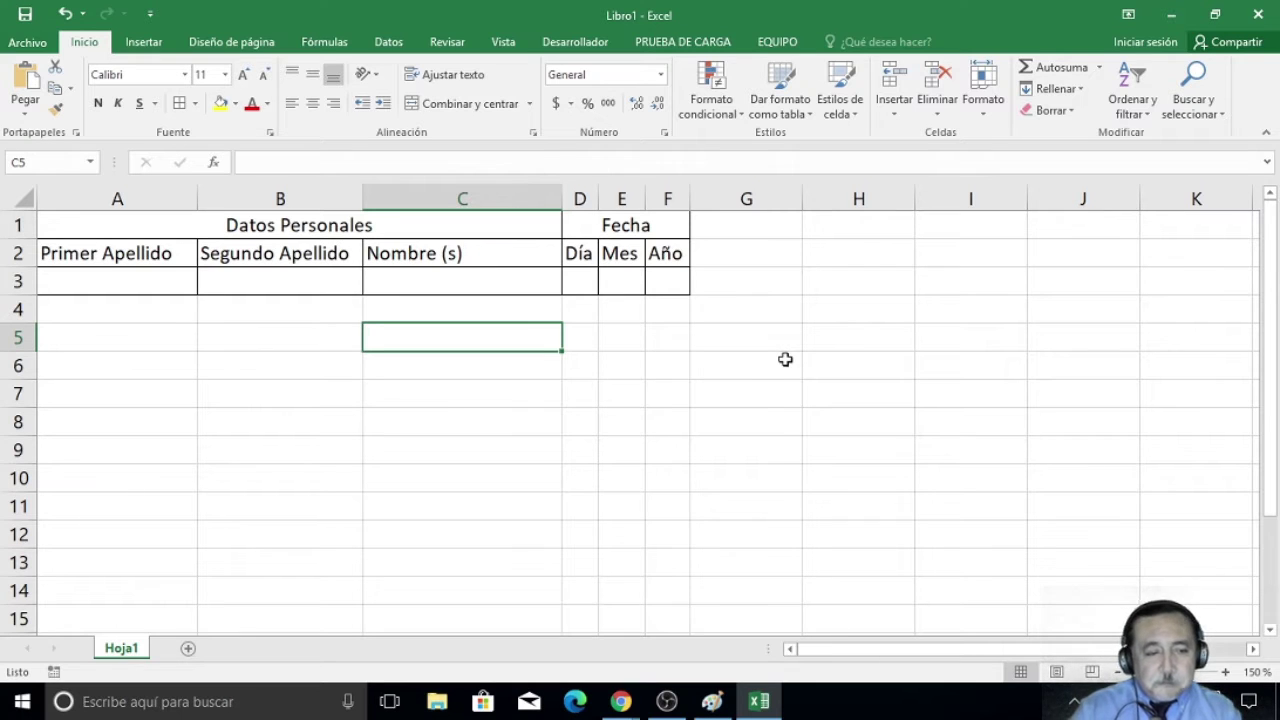
Select cell A3, then switch to the Google Meet window.
{"action": "left_click", "coordinate": [161, 277]}
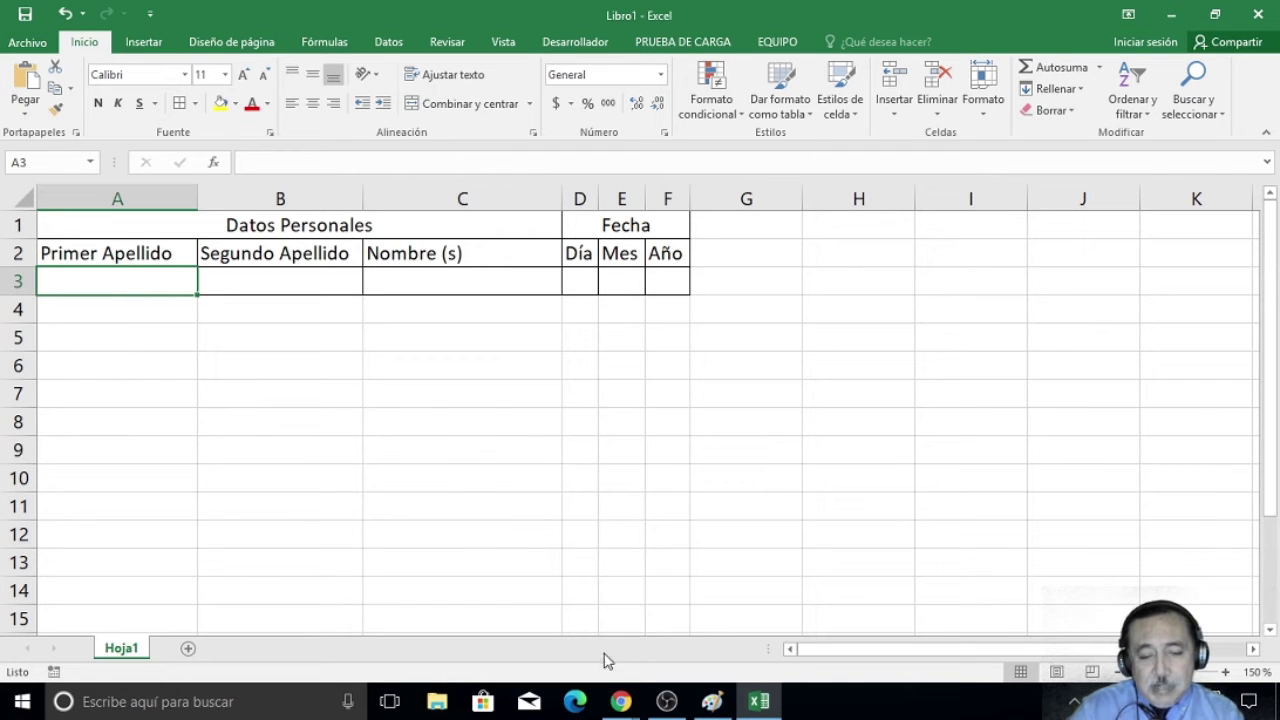
{"action": "mouse_move", "coordinate": [621, 701]}
{"action": "left_click", "coordinate": [523, 639]}
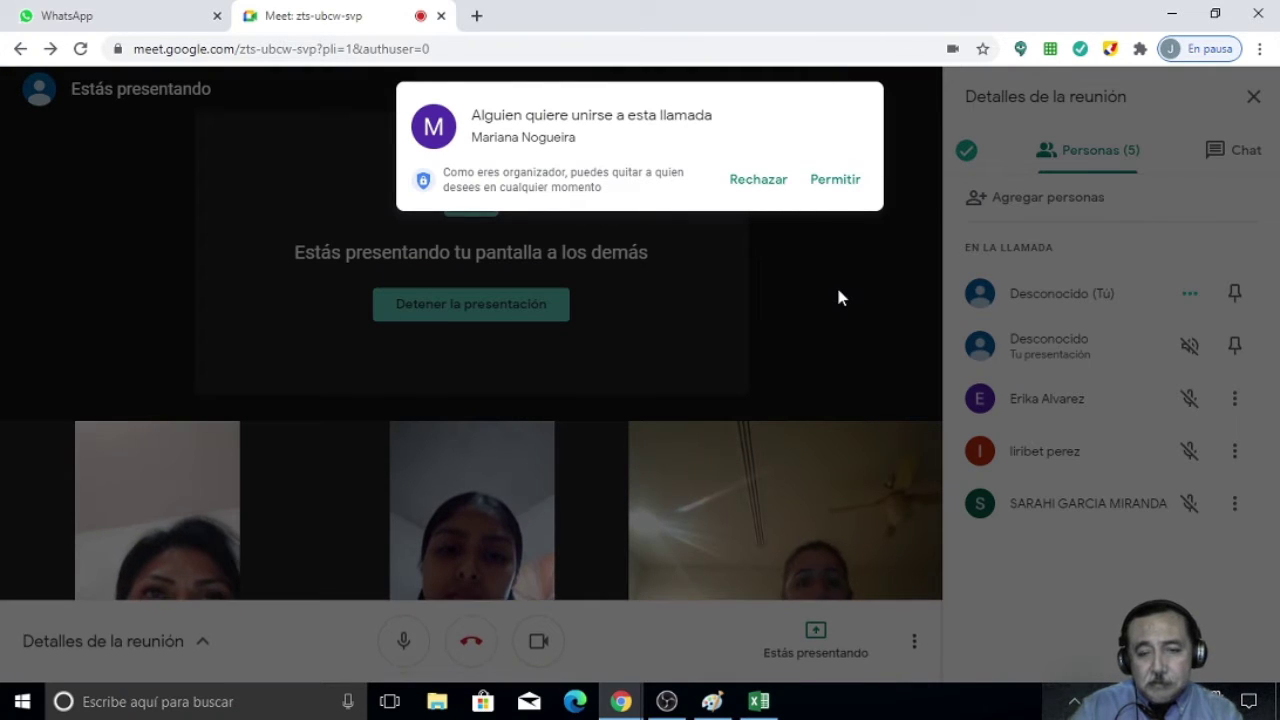
{"action": "mouse_move", "coordinate": [471, 252]}
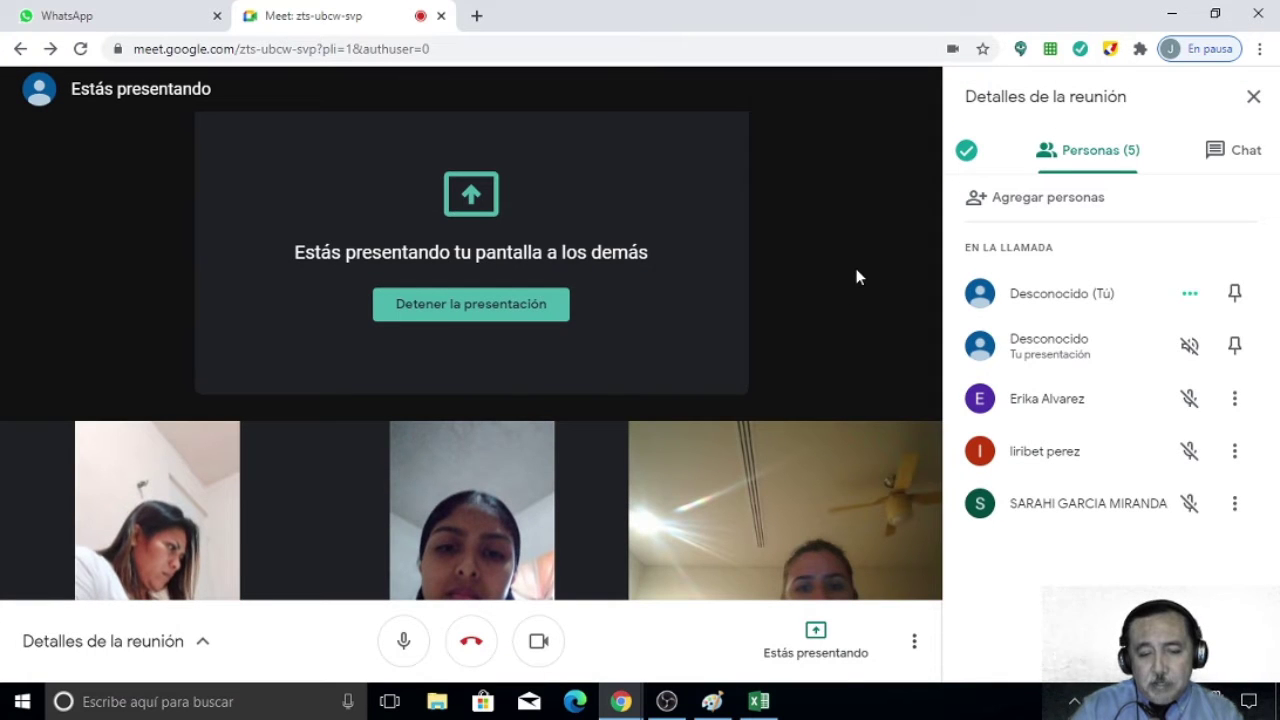
Switch back to the Libro1 Excel workbook from the taskbar.
{"action": "left_click", "coordinate": [757, 703]}
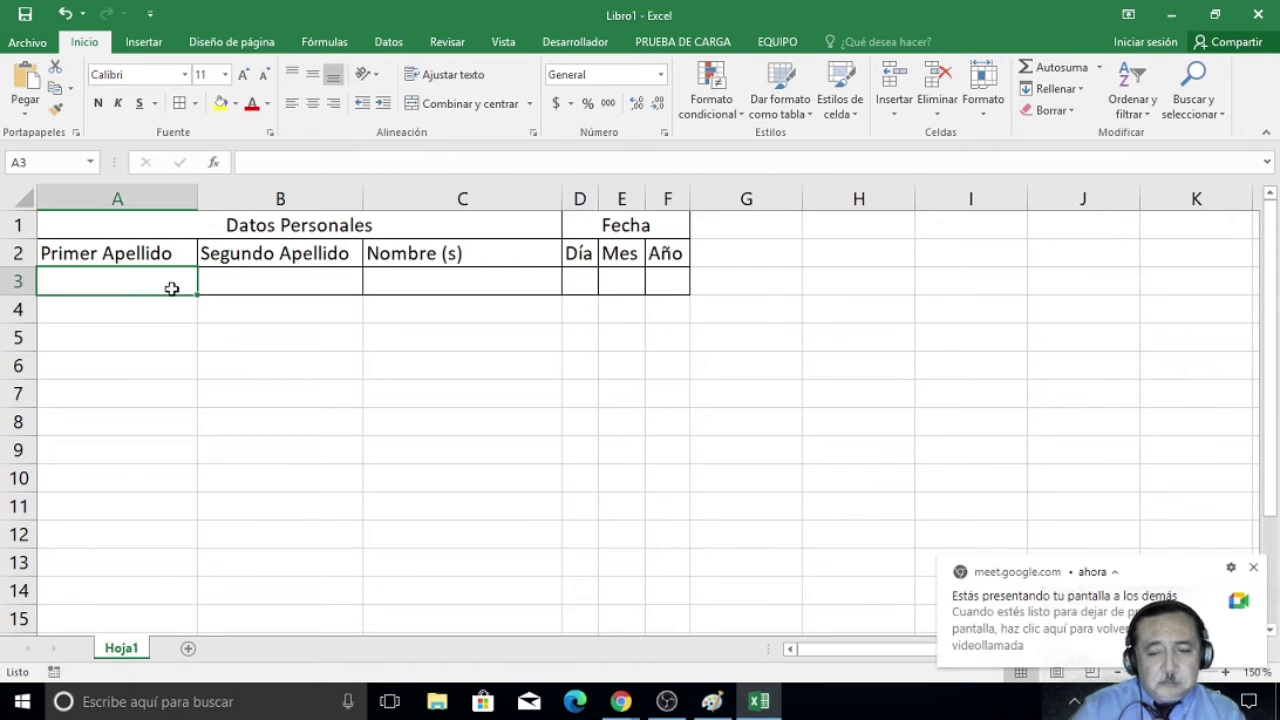
Dismiss the sharing notice, select A3 and show the Revisar ribbon tab.
{"action": "left_click", "coordinate": [1253, 567]}
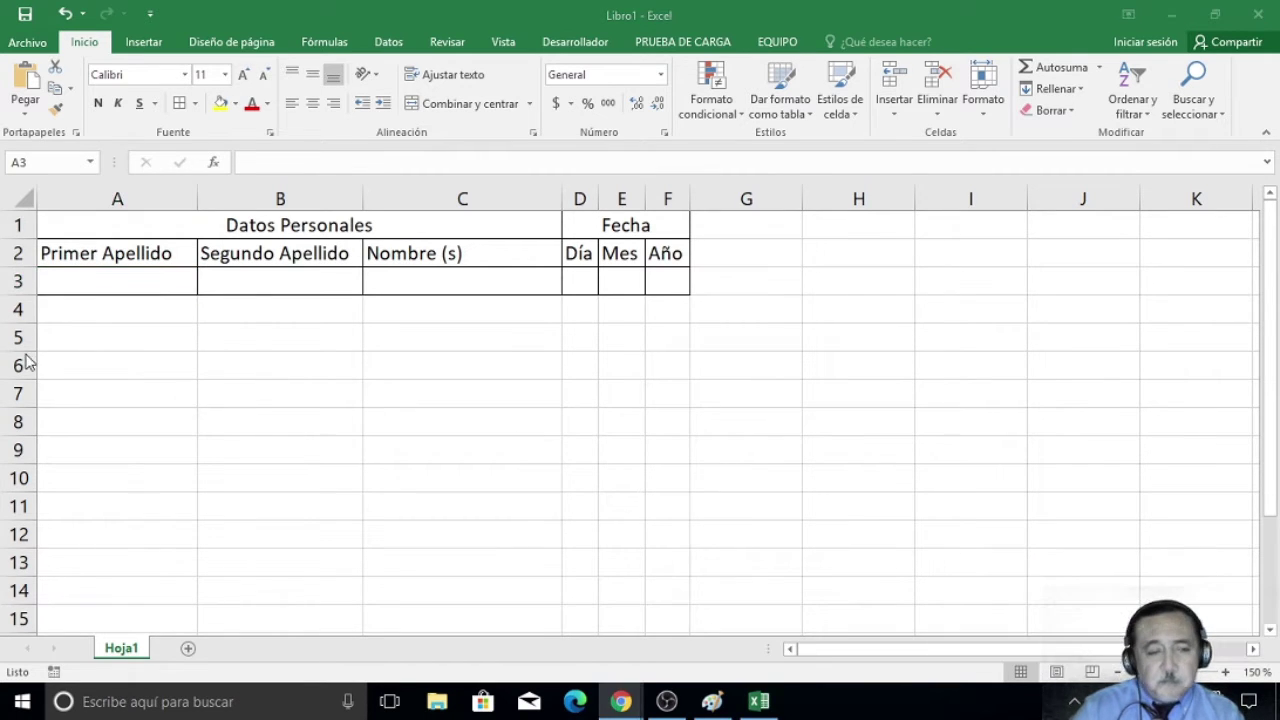
{"action": "left_click", "coordinate": [95, 282]}
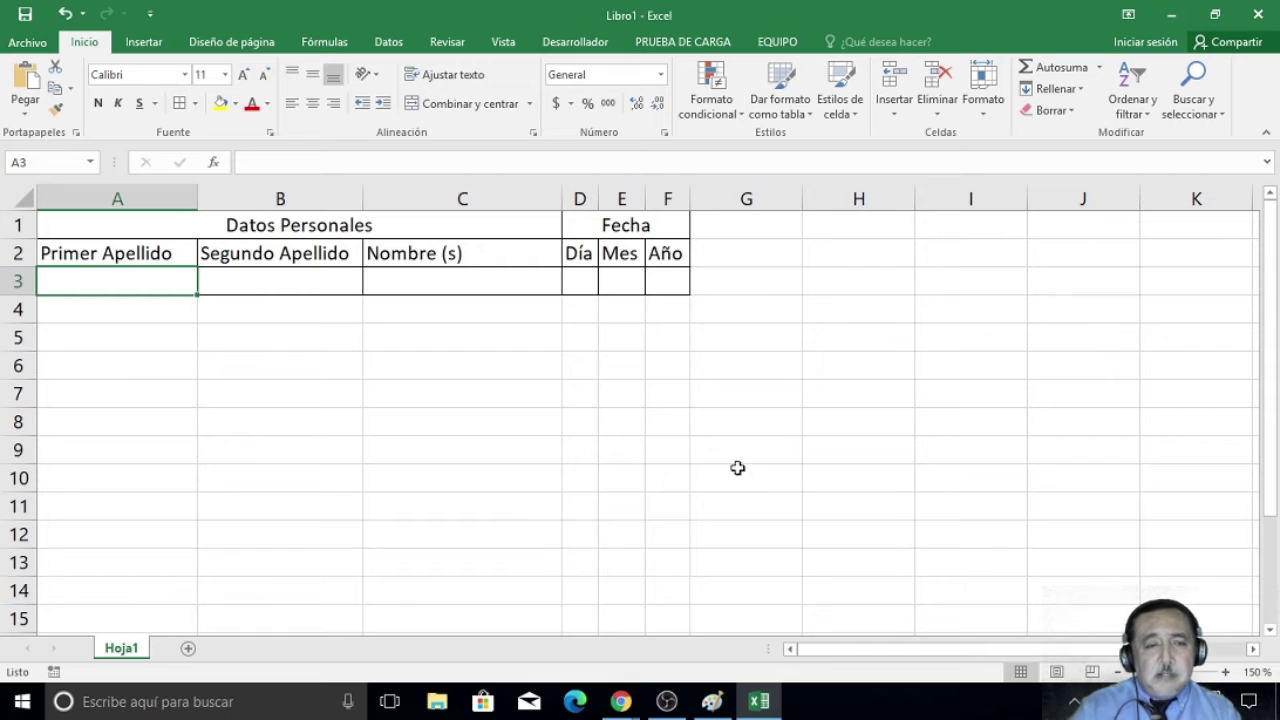
{"action": "left_click", "coordinate": [447, 42]}
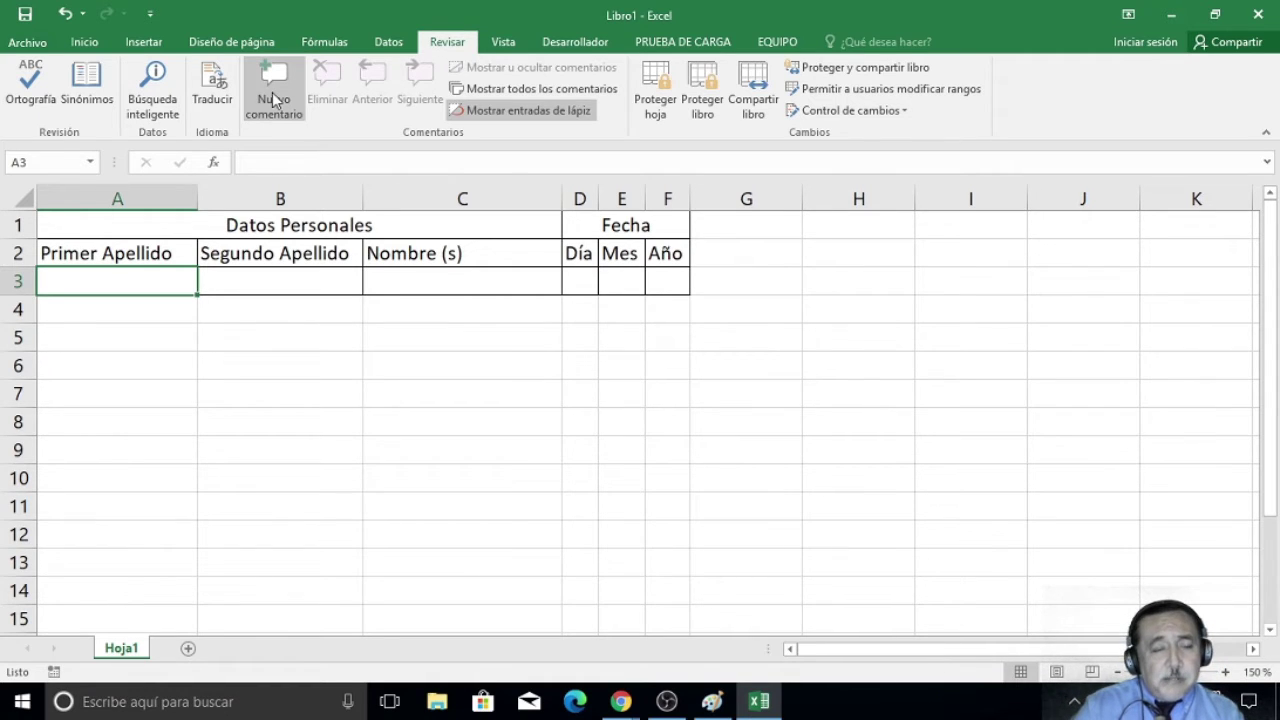
Add the comment 'Escriba su apellido paterno' to cell A3.
{"action": "left_click", "coordinate": [272, 97]}
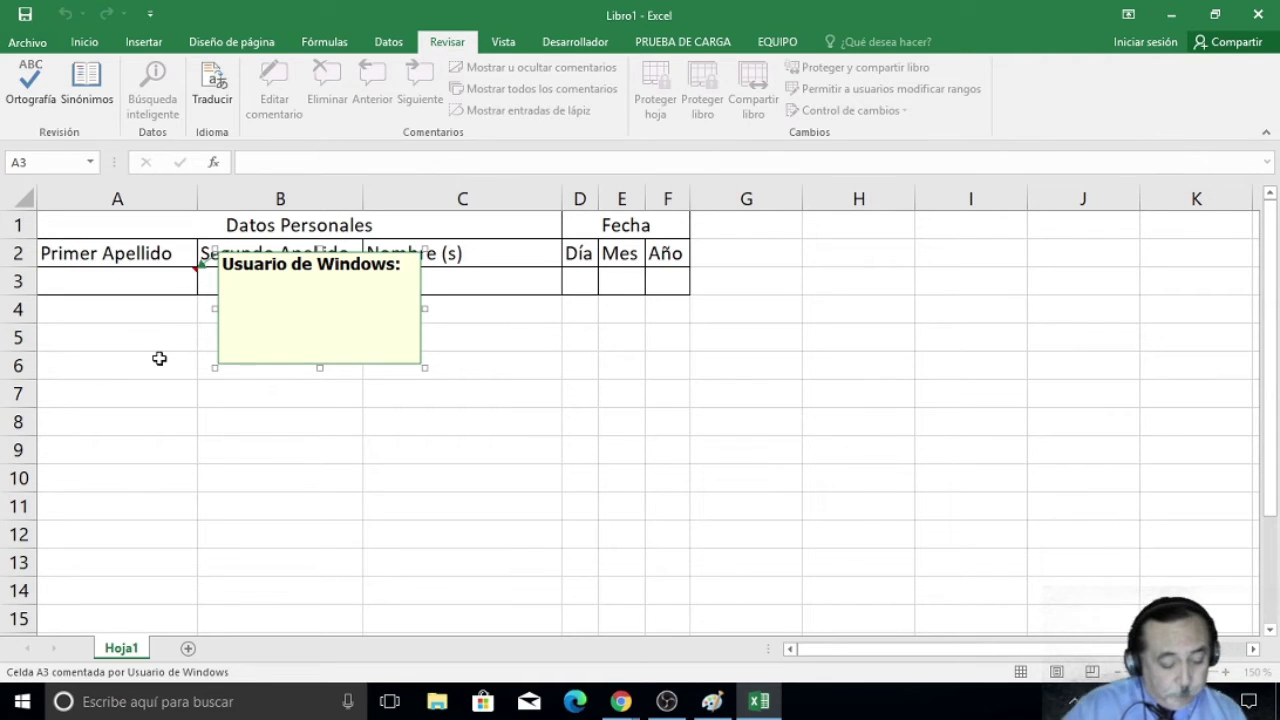
{"action": "type", "text": "Esc"}
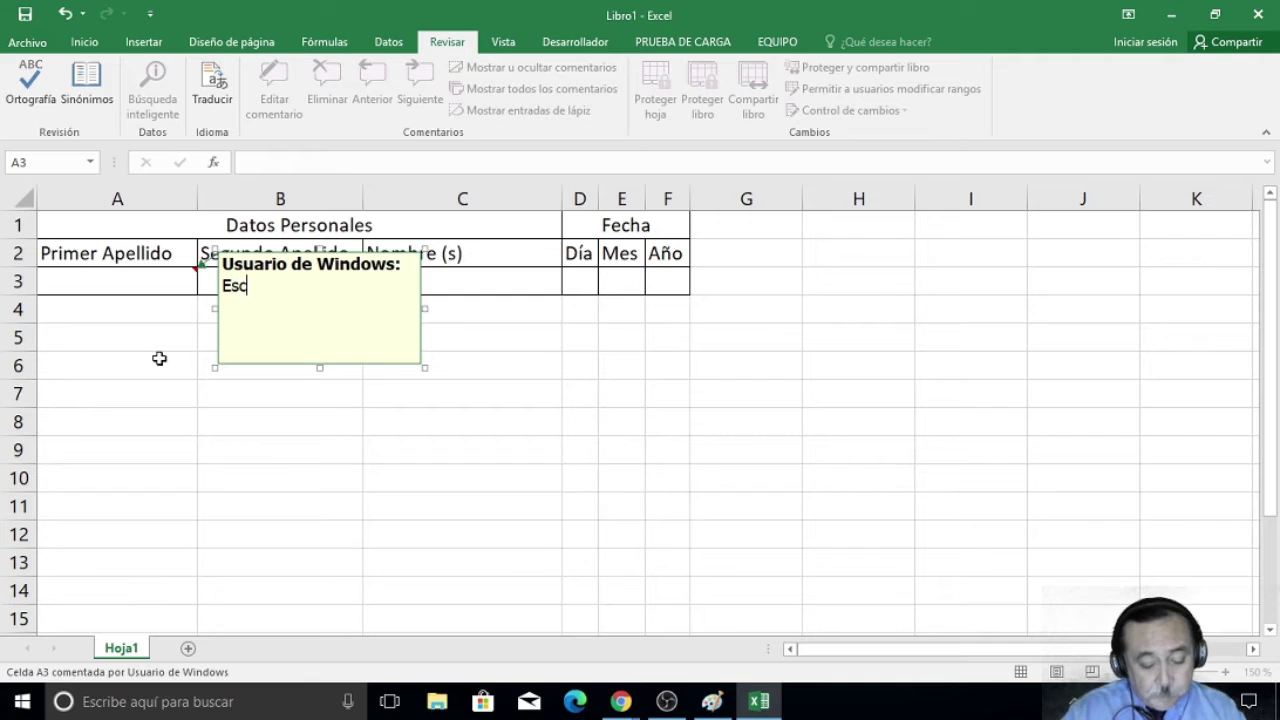
{"action": "type", "text": "riba s"}
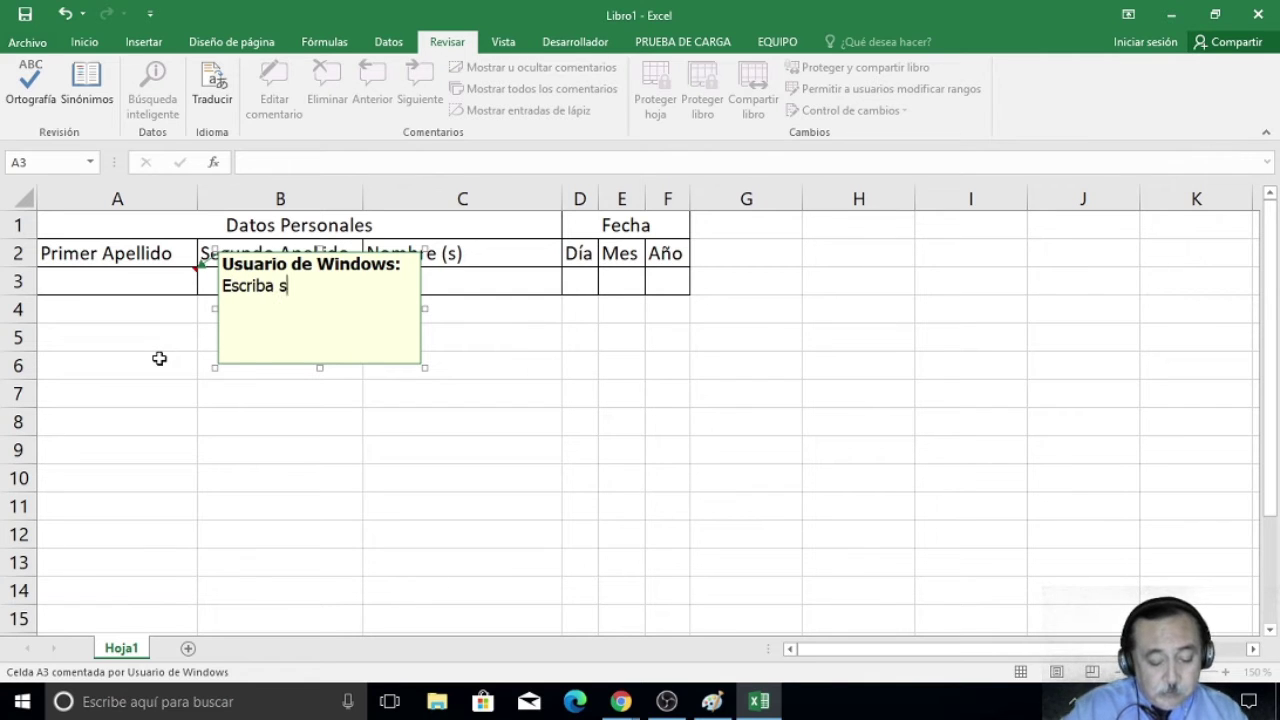
{"action": "type", "text": "u apel"}
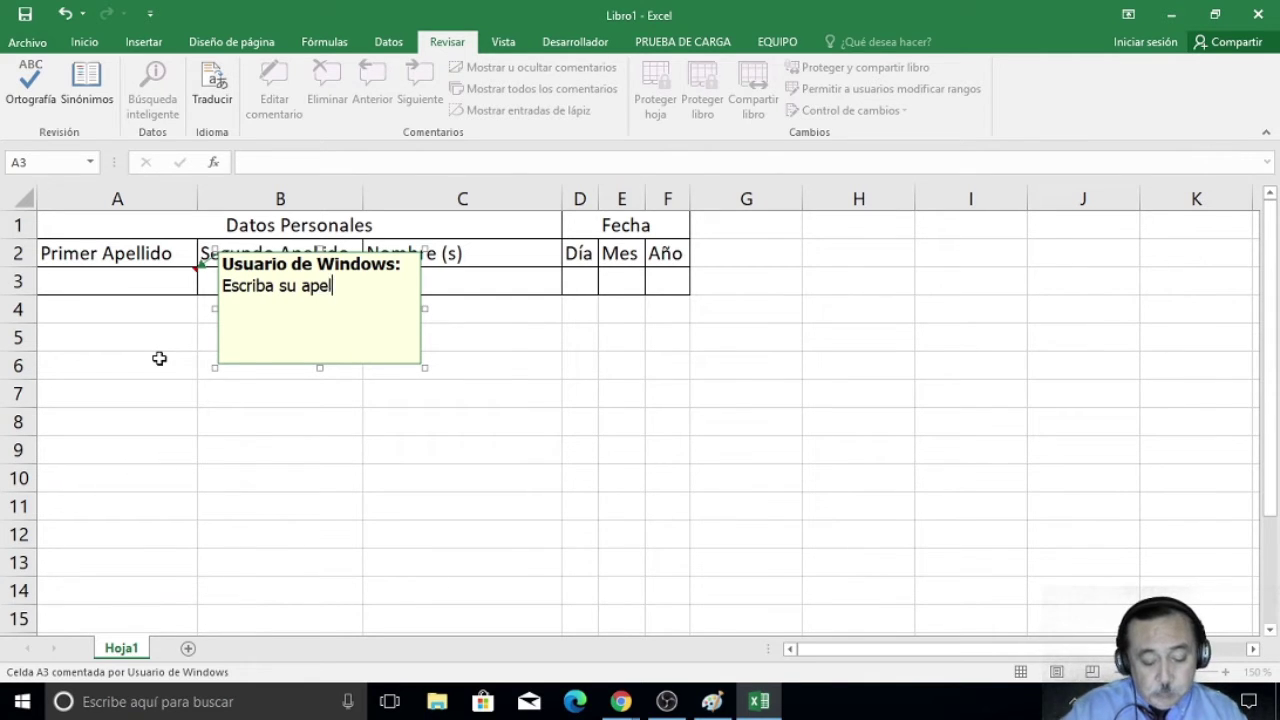
{"action": "type", "text": "lido patern"}
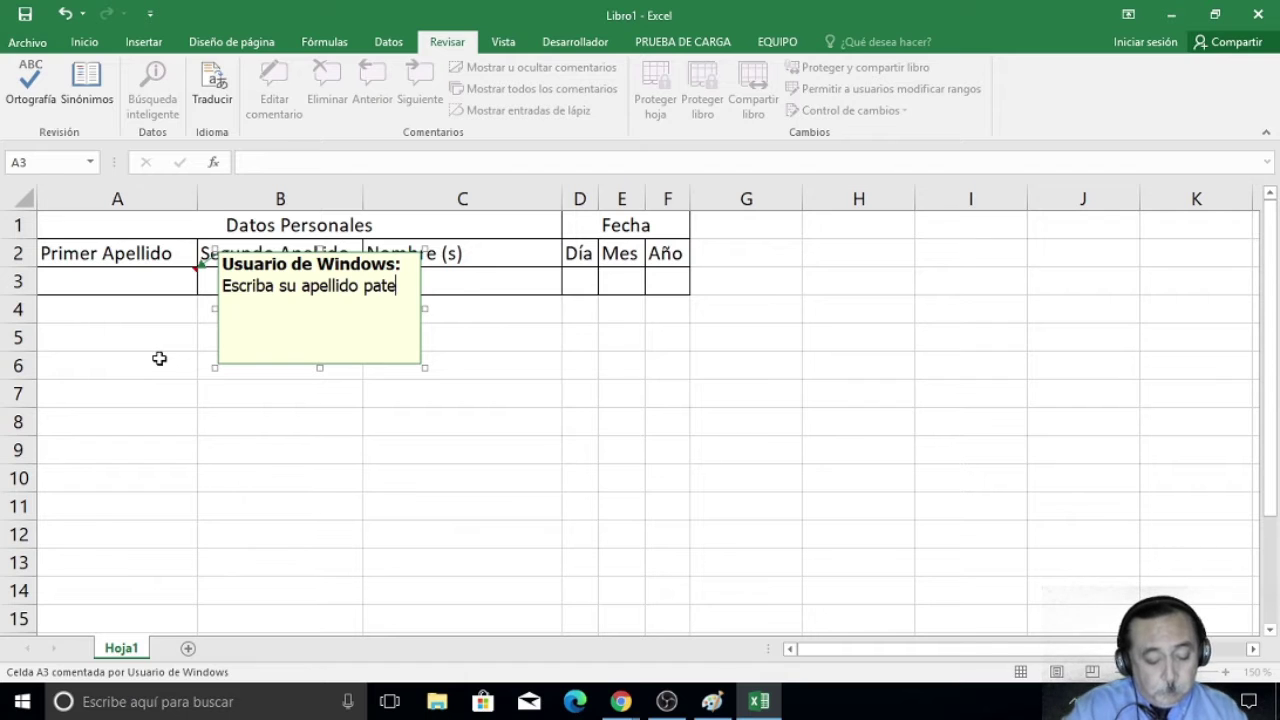
{"action": "type", "text": "o"}
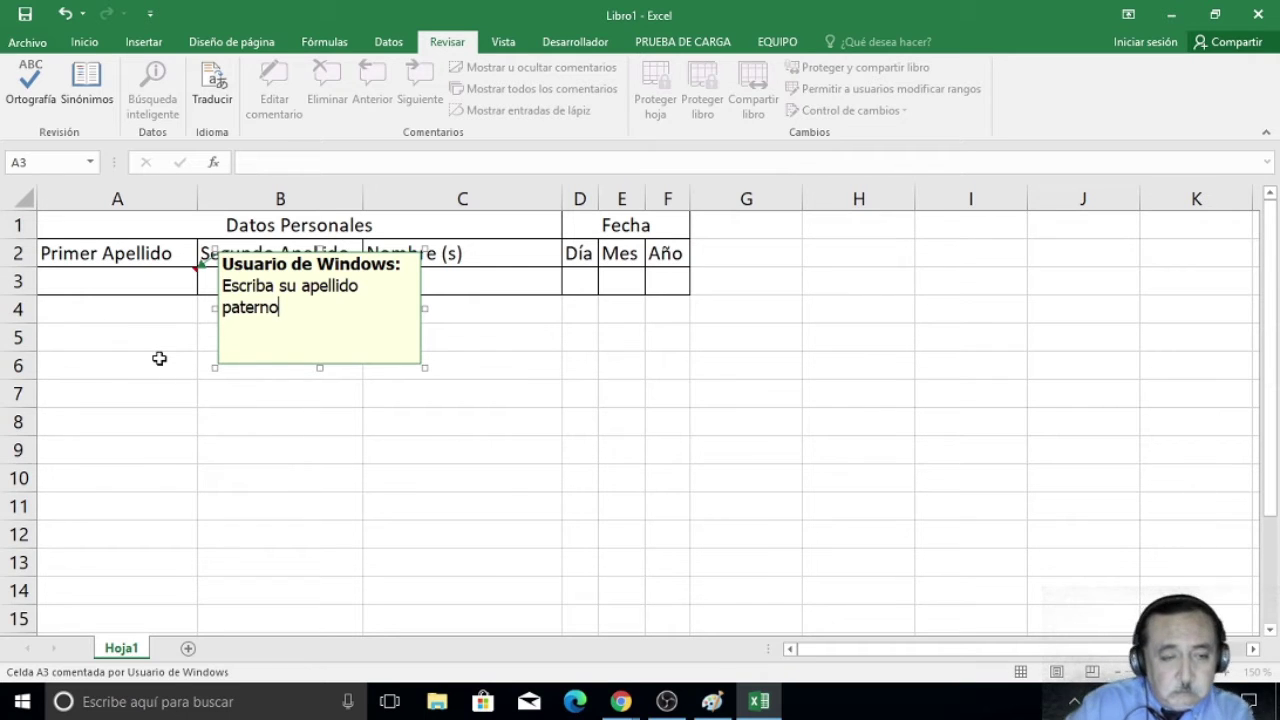
{"action": "left_click", "coordinate": [297, 405]}
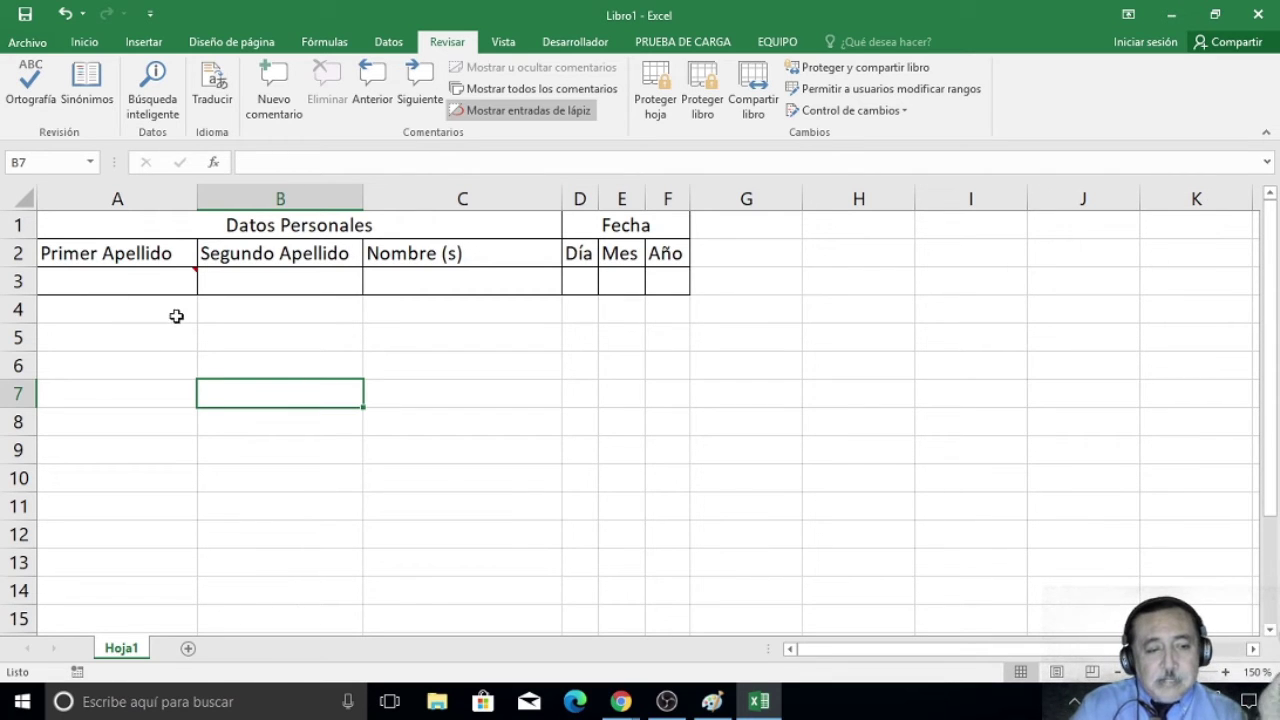
{"action": "left_click", "coordinate": [177, 314]}
{"action": "left_click", "coordinate": [327, 371]}
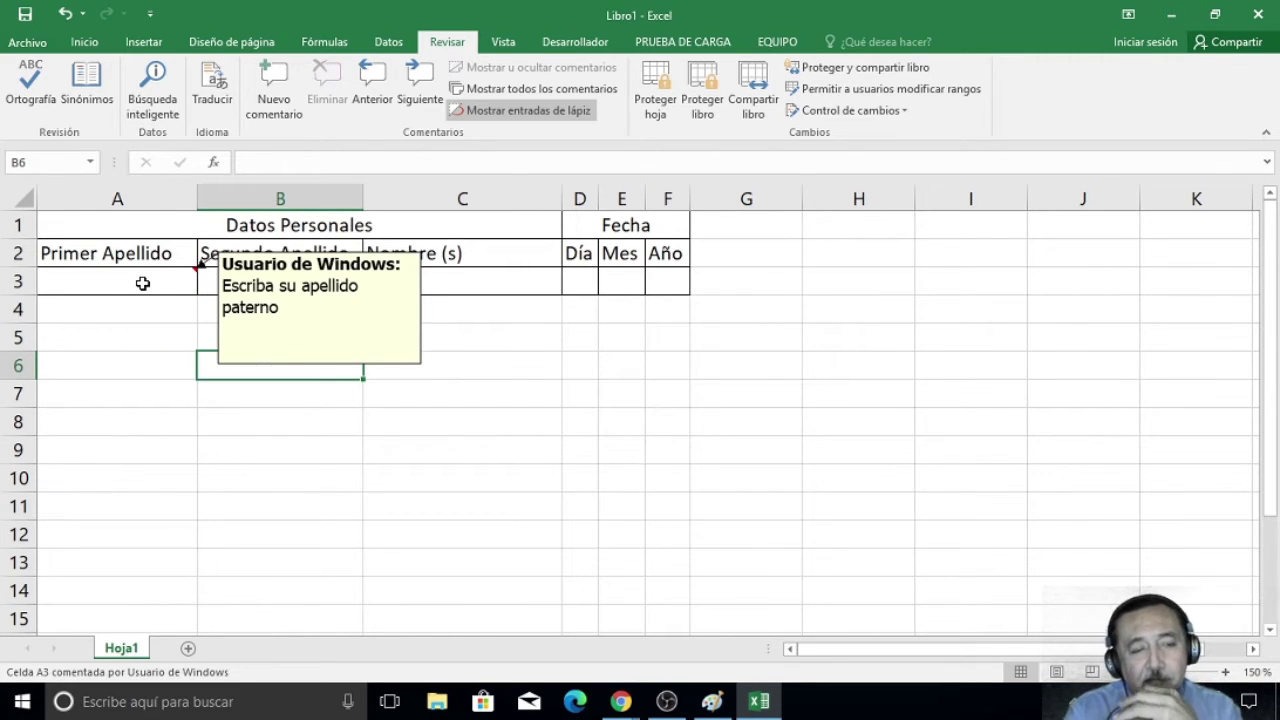
{"action": "mouse_move", "coordinate": [117, 281]}
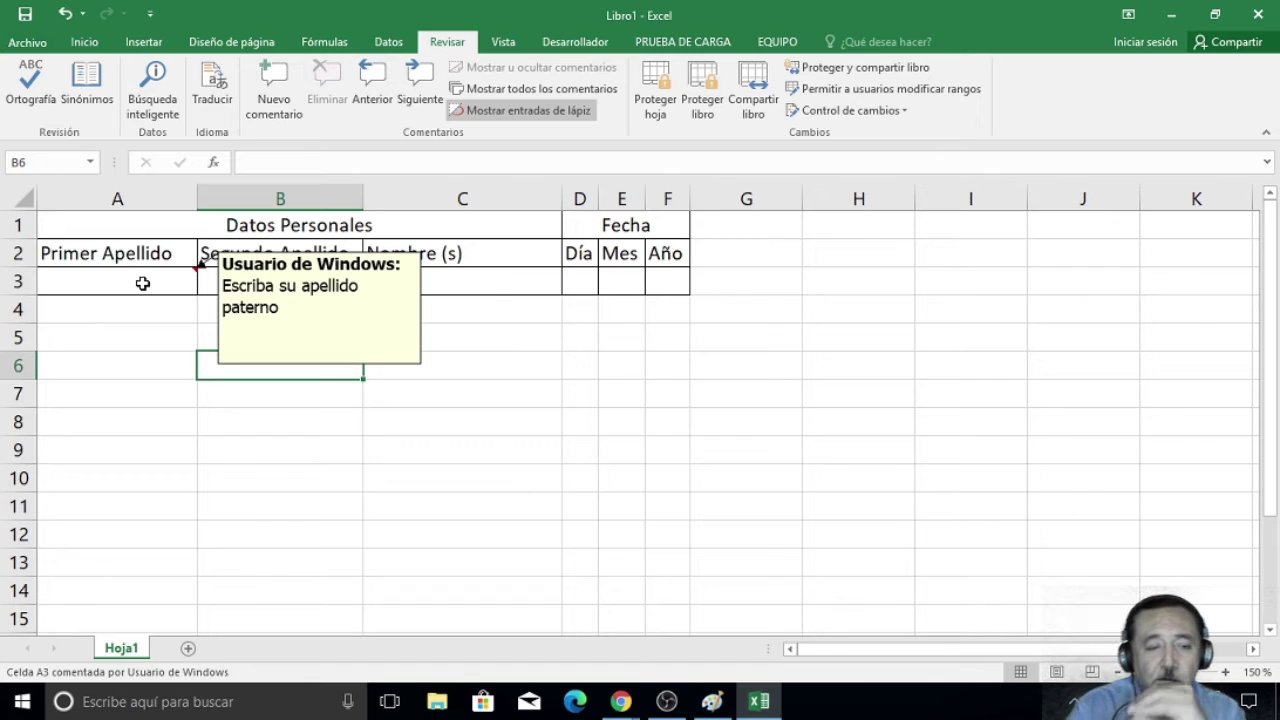
{"action": "left_click", "coordinate": [143, 284]}
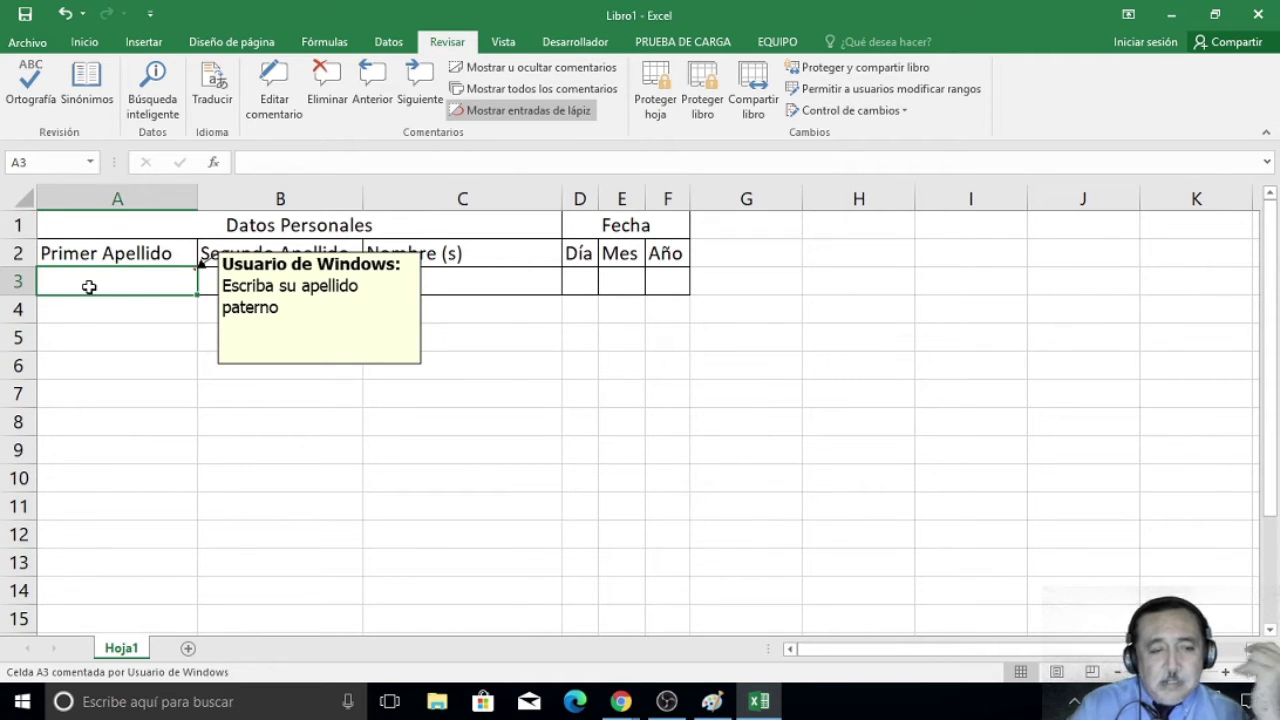
{"action": "left_click", "coordinate": [305, 427]}
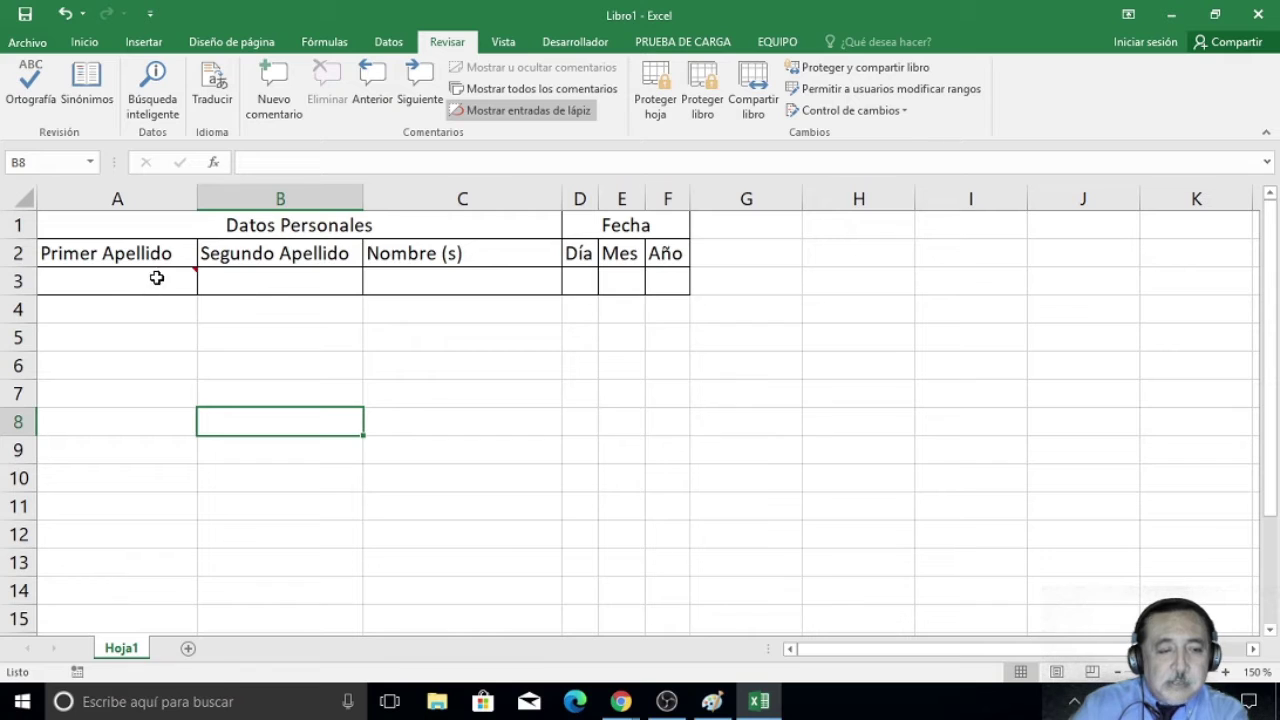
{"action": "mouse_move", "coordinate": [143, 281]}
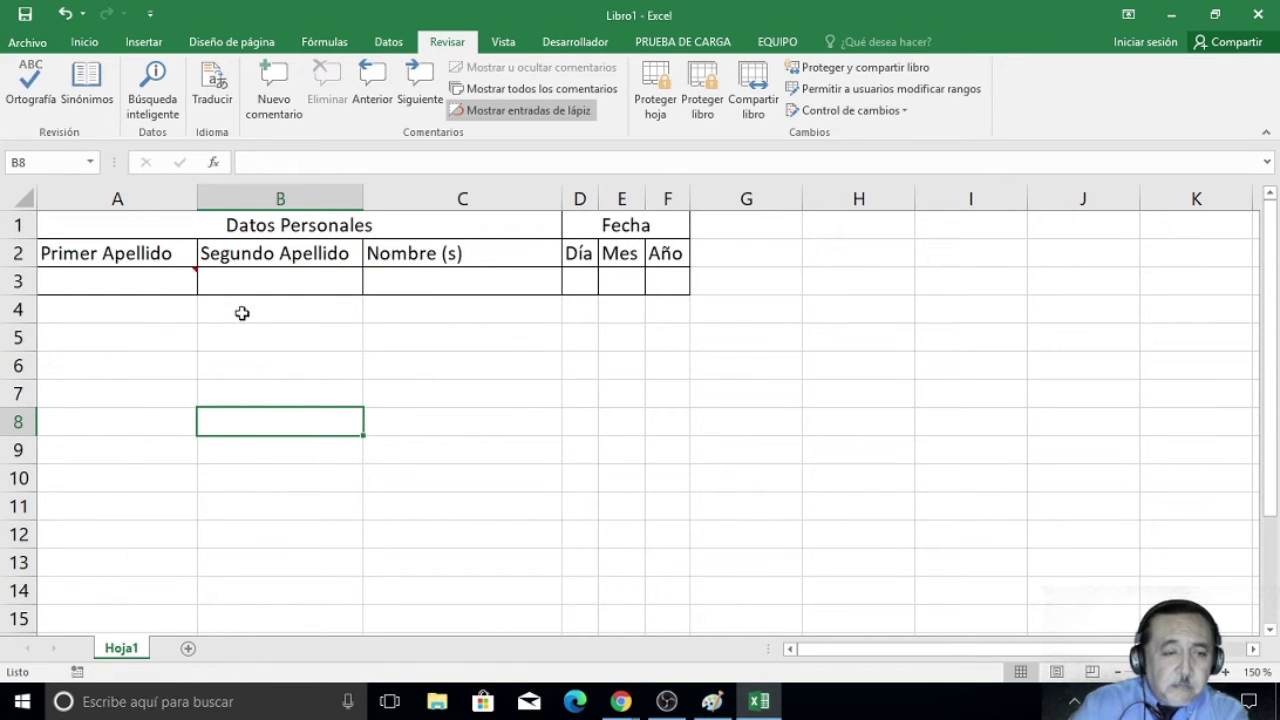
{"action": "left_click", "coordinate": [254, 280]}
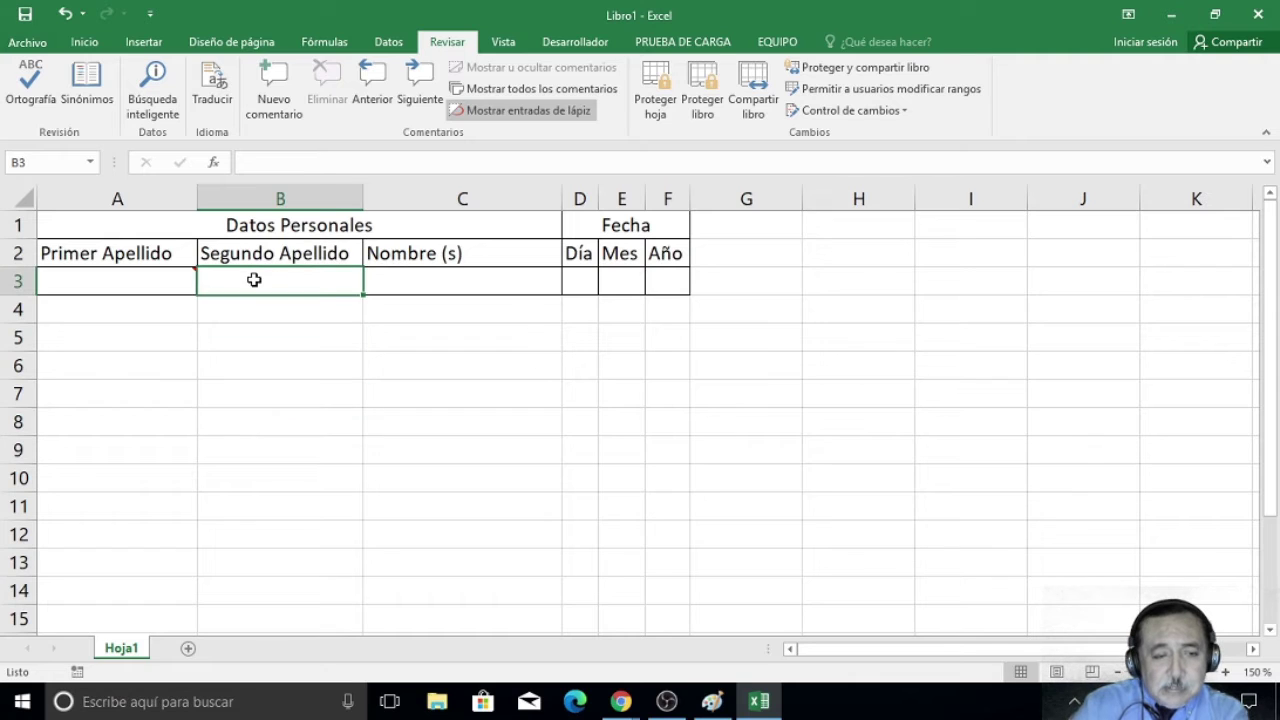
Attach the comment 'Escriba su apellido materno' to B3, then select C3.
{"action": "left_click", "coordinate": [271, 118]}
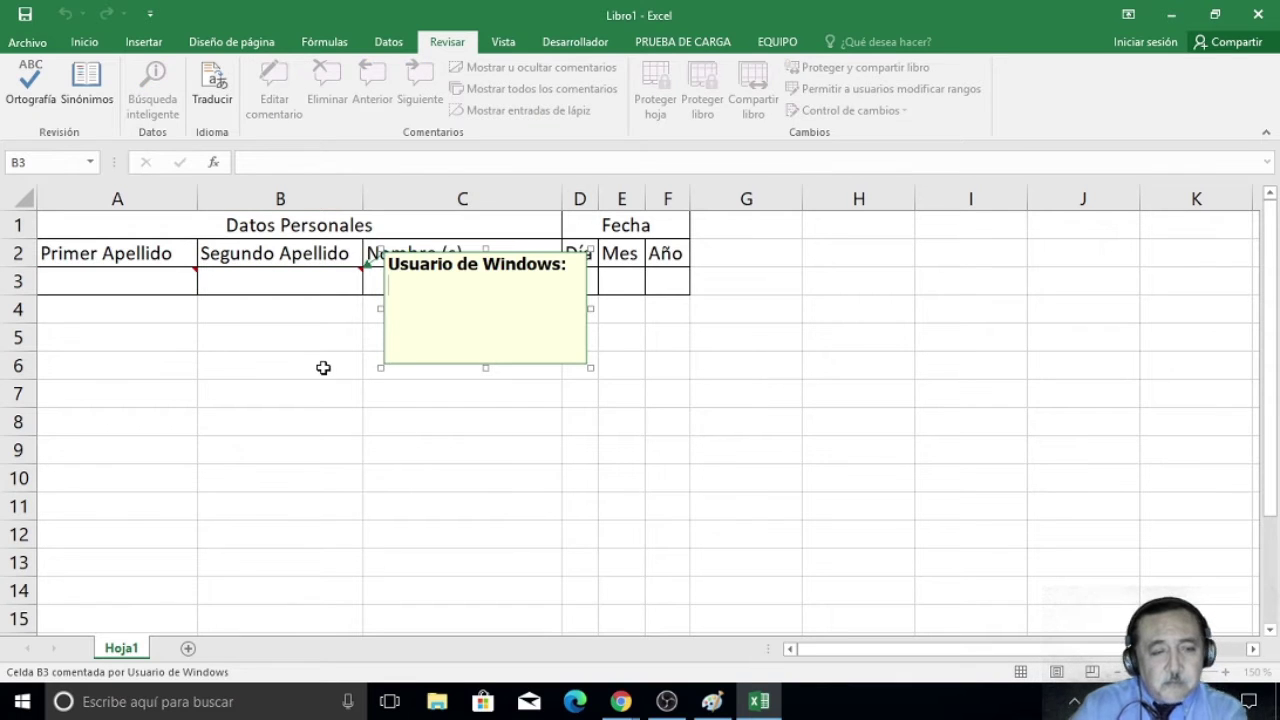
{"action": "type", "text": "E"}
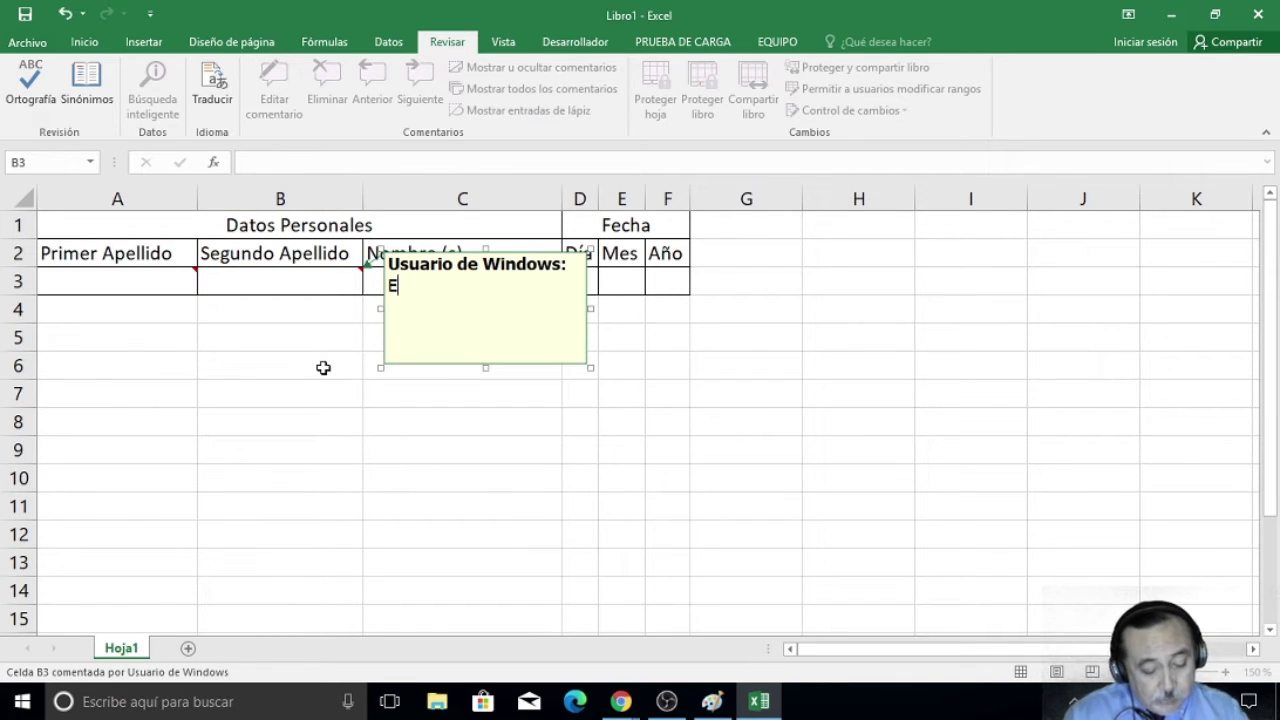
{"action": "type", "text": "scriba"}
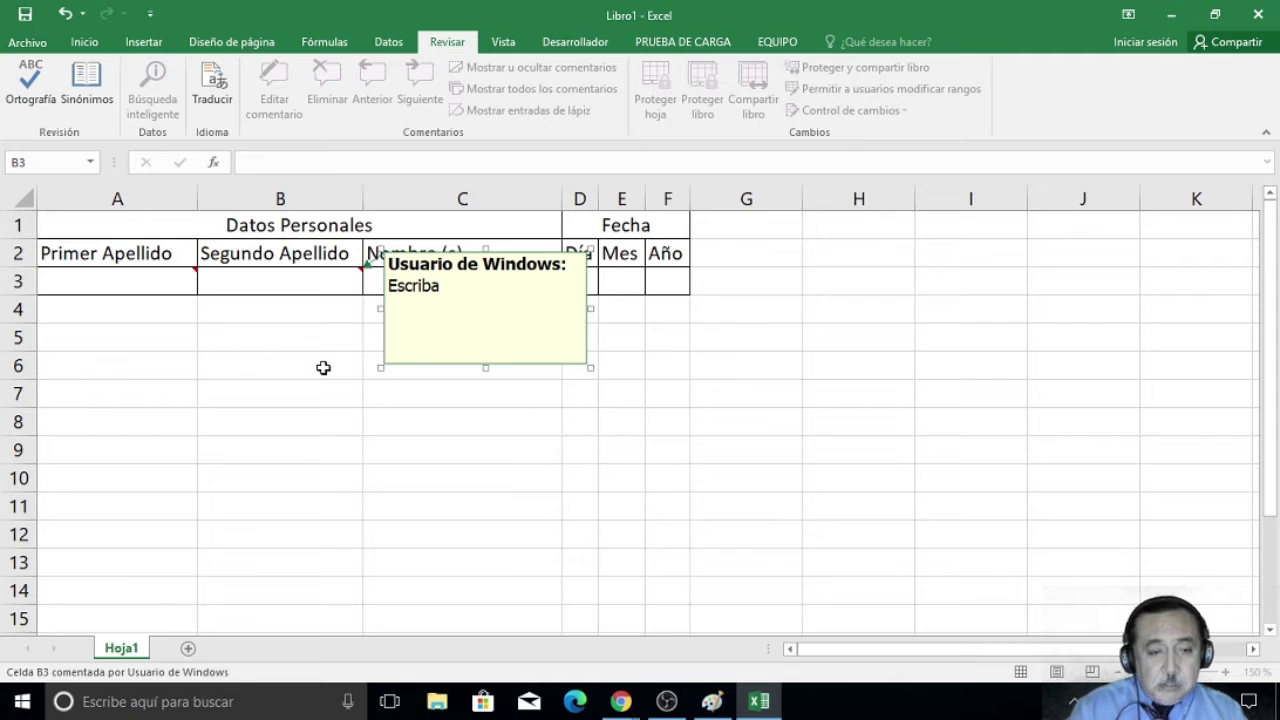
{"action": "type", "text": " su"}
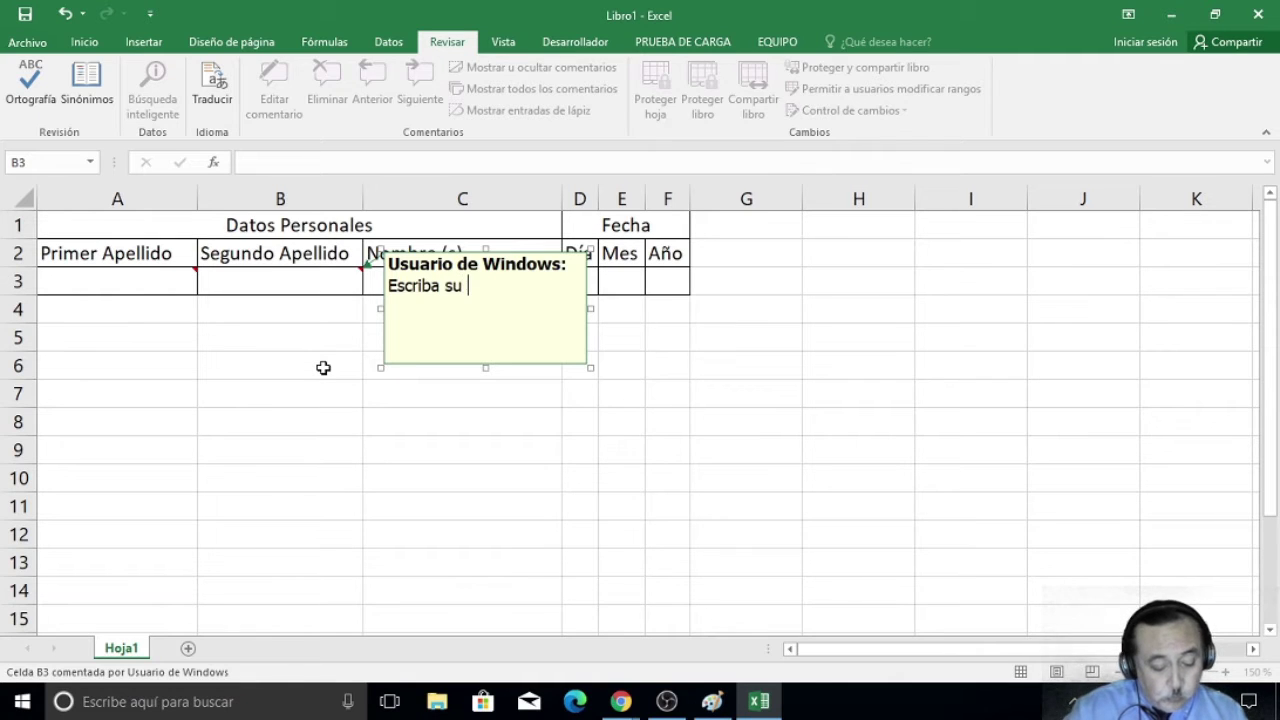
{"action": "type", "text": " apellido "}
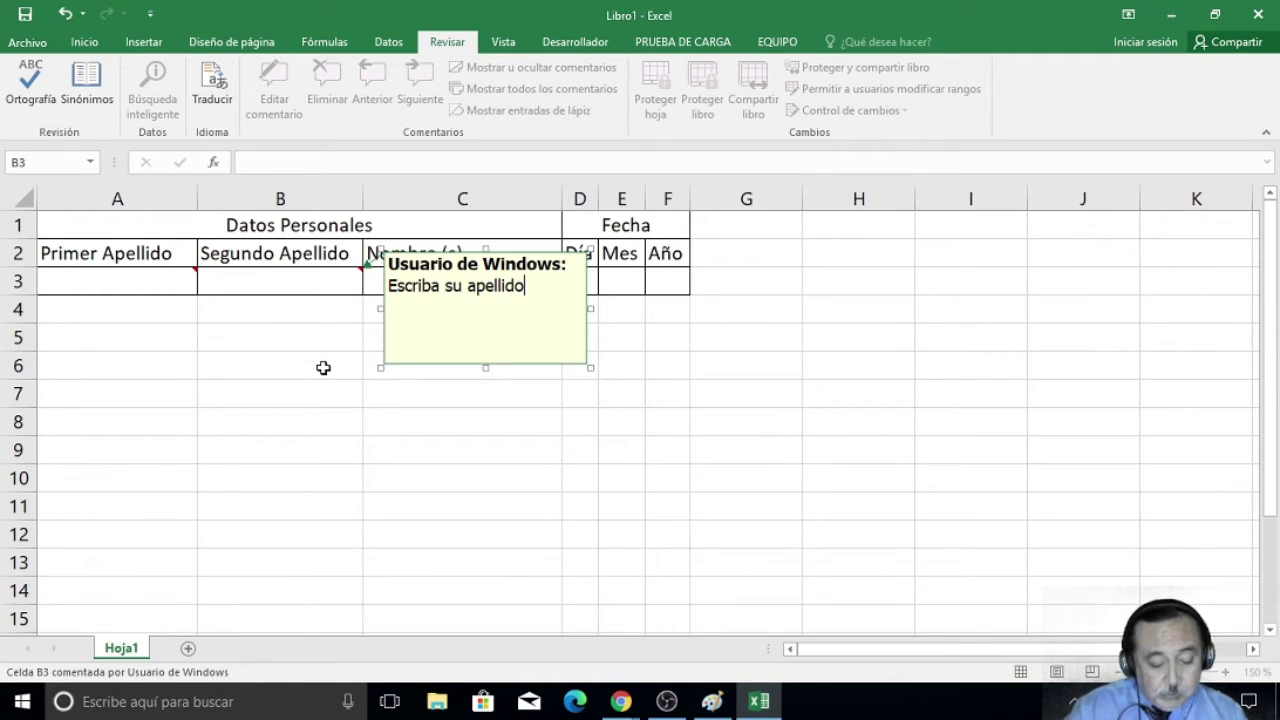
{"action": "type", "text": "materno"}
{"action": "mouse_move", "coordinate": [280, 281]}
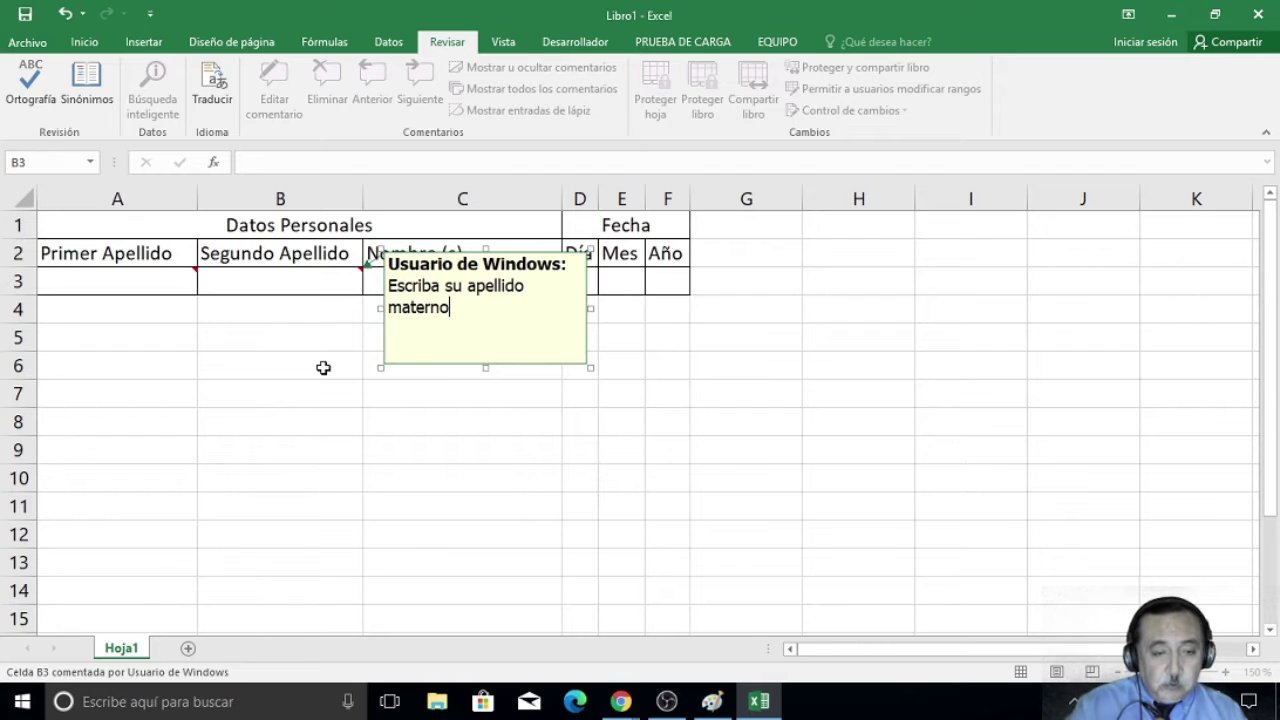
{"action": "left_click", "coordinate": [323, 368]}
{"action": "mouse_move", "coordinate": [117, 281]}
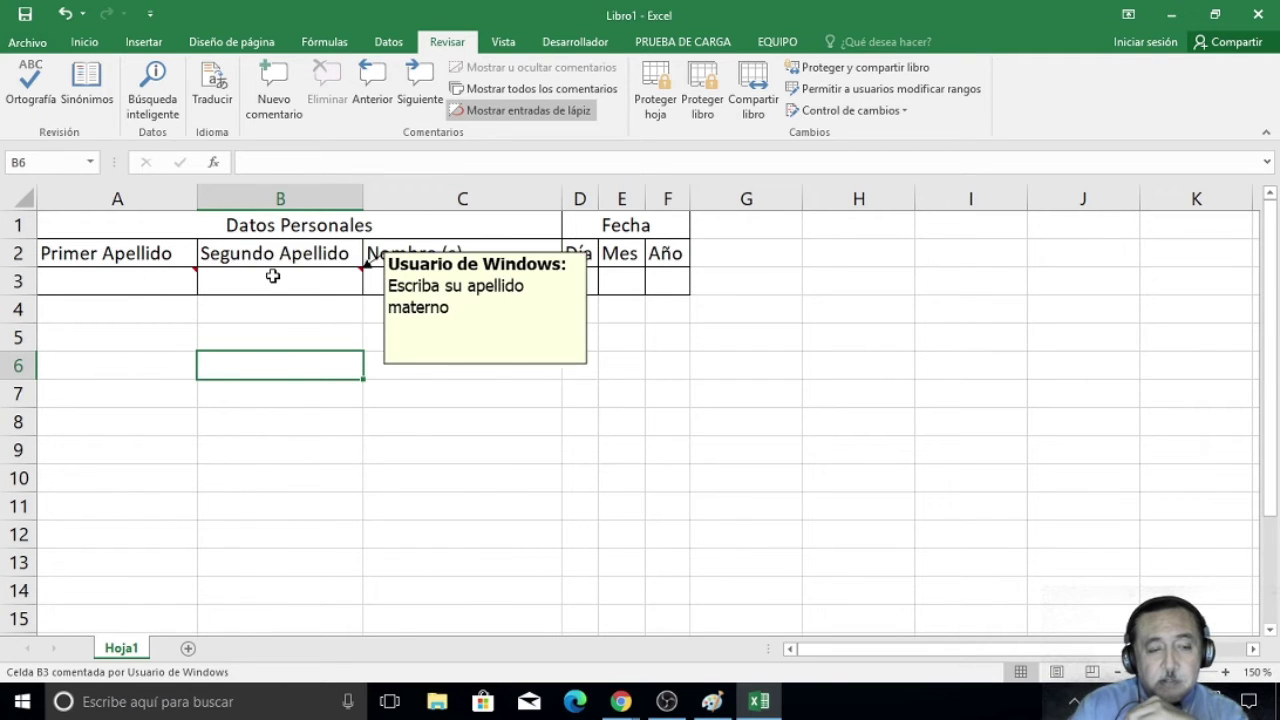
{"action": "mouse_move", "coordinate": [360, 278]}
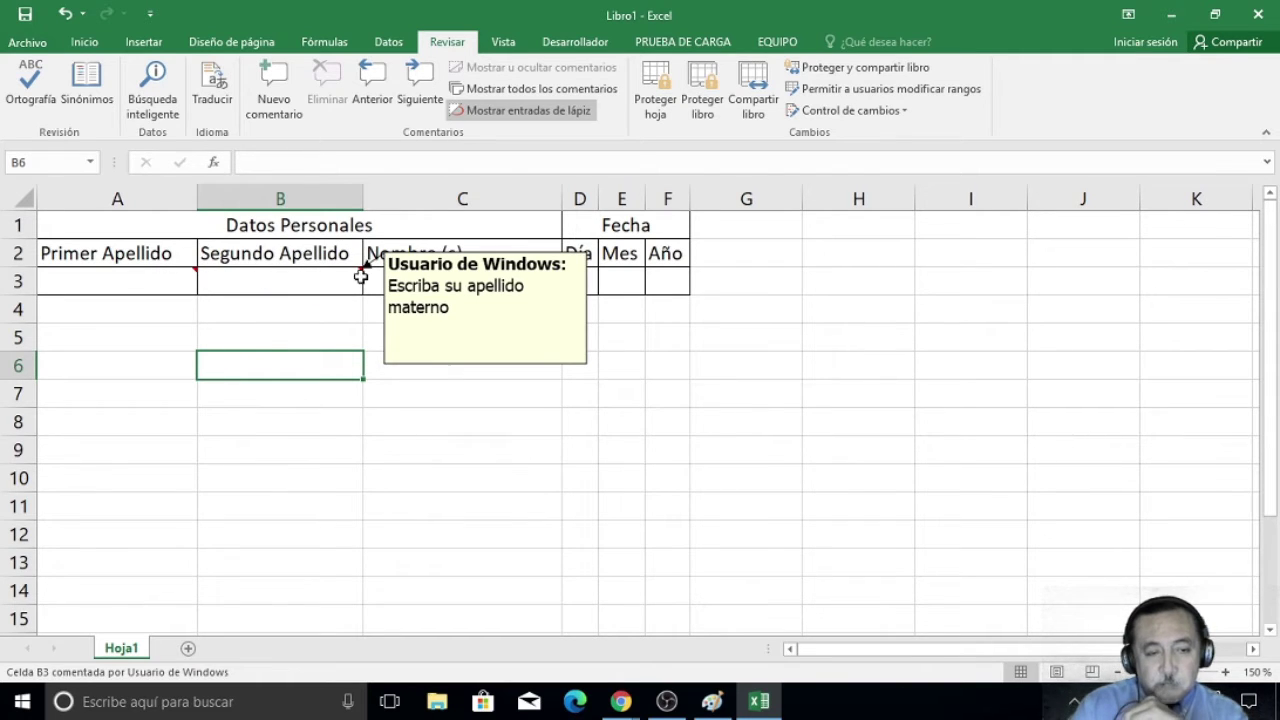
{"action": "left_click", "coordinate": [400, 282]}
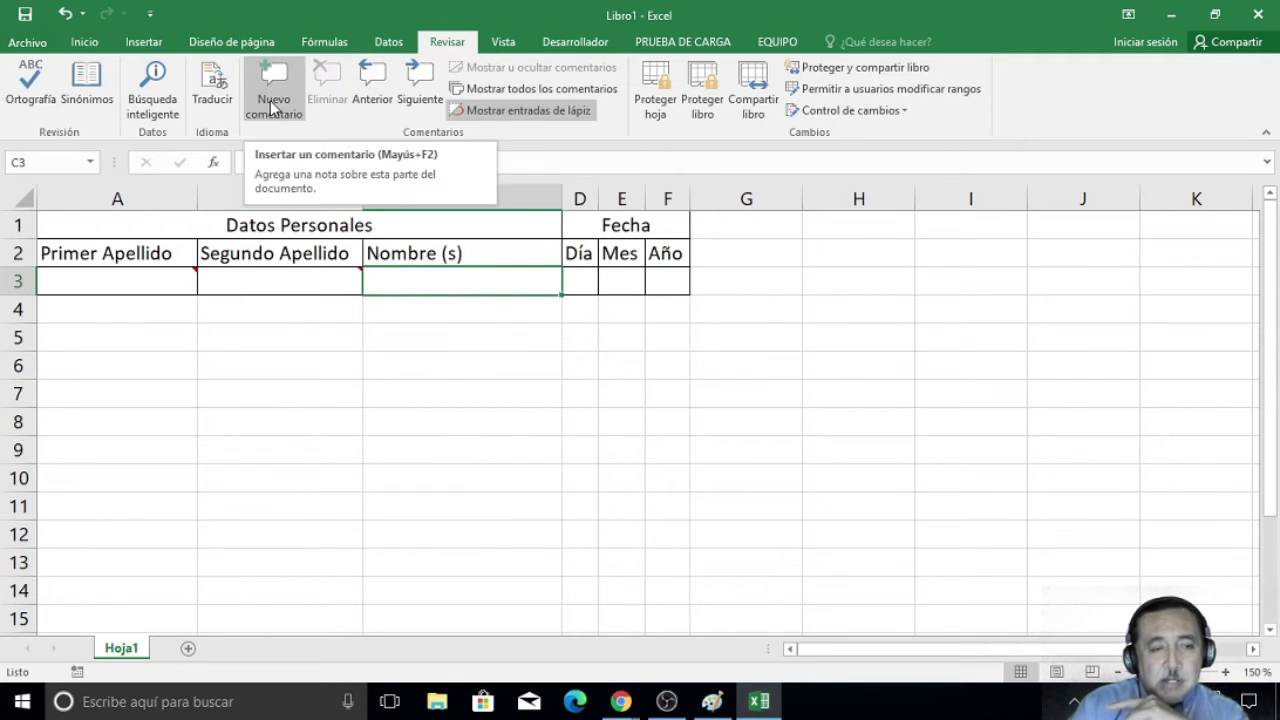
Add the comment 'Escriba su nombre o nombres de pila' to cell C3.
{"action": "left_click", "coordinate": [272, 108]}
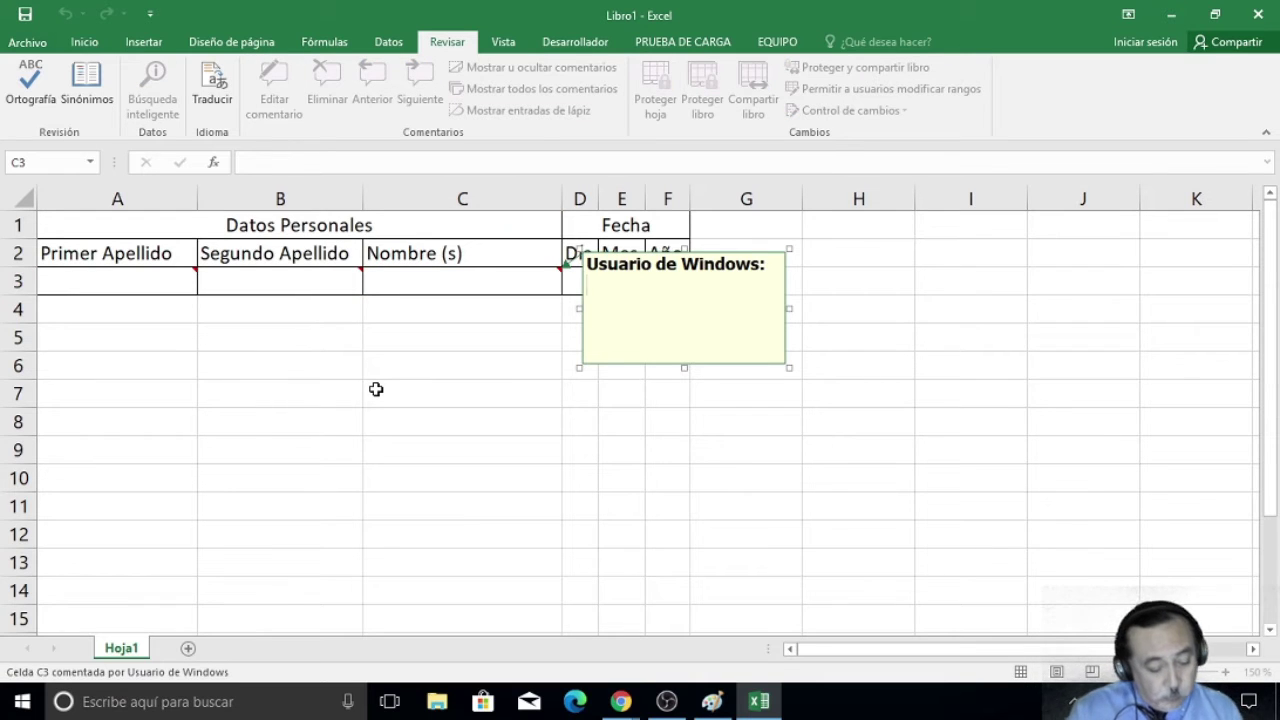
{"action": "type", "text": "Escri"}
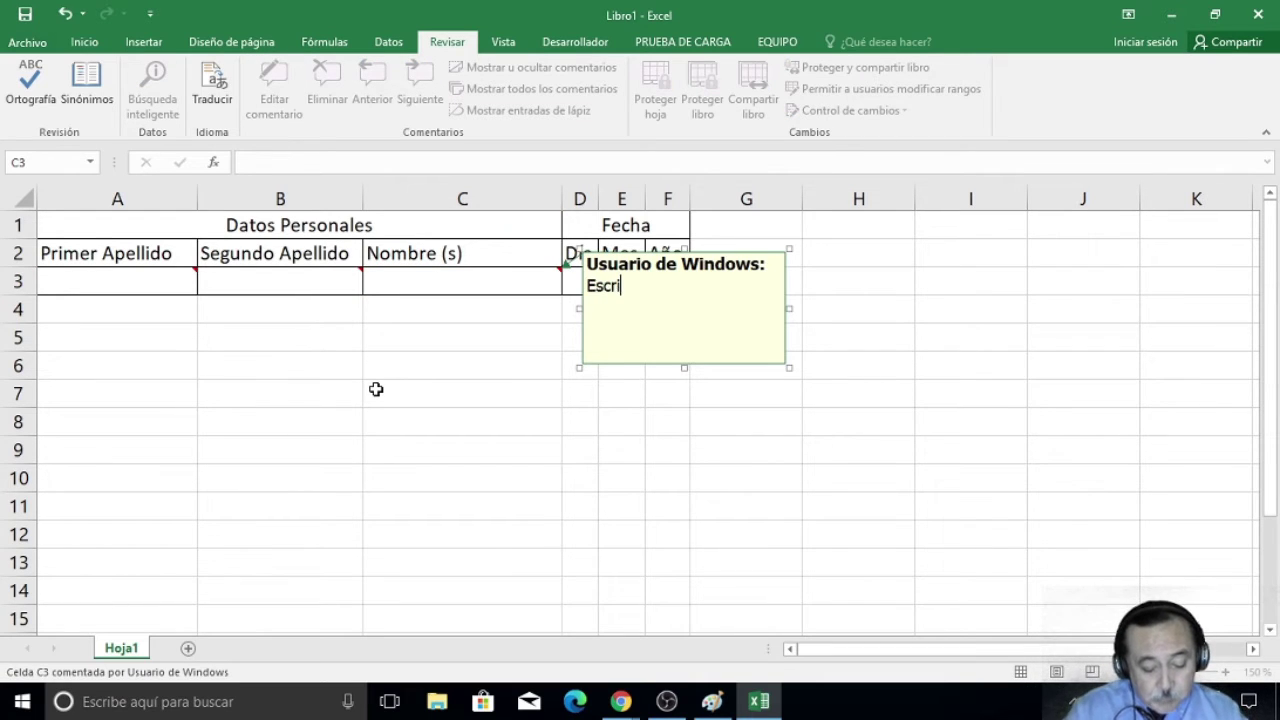
{"action": "type", "text": "ba su nom"}
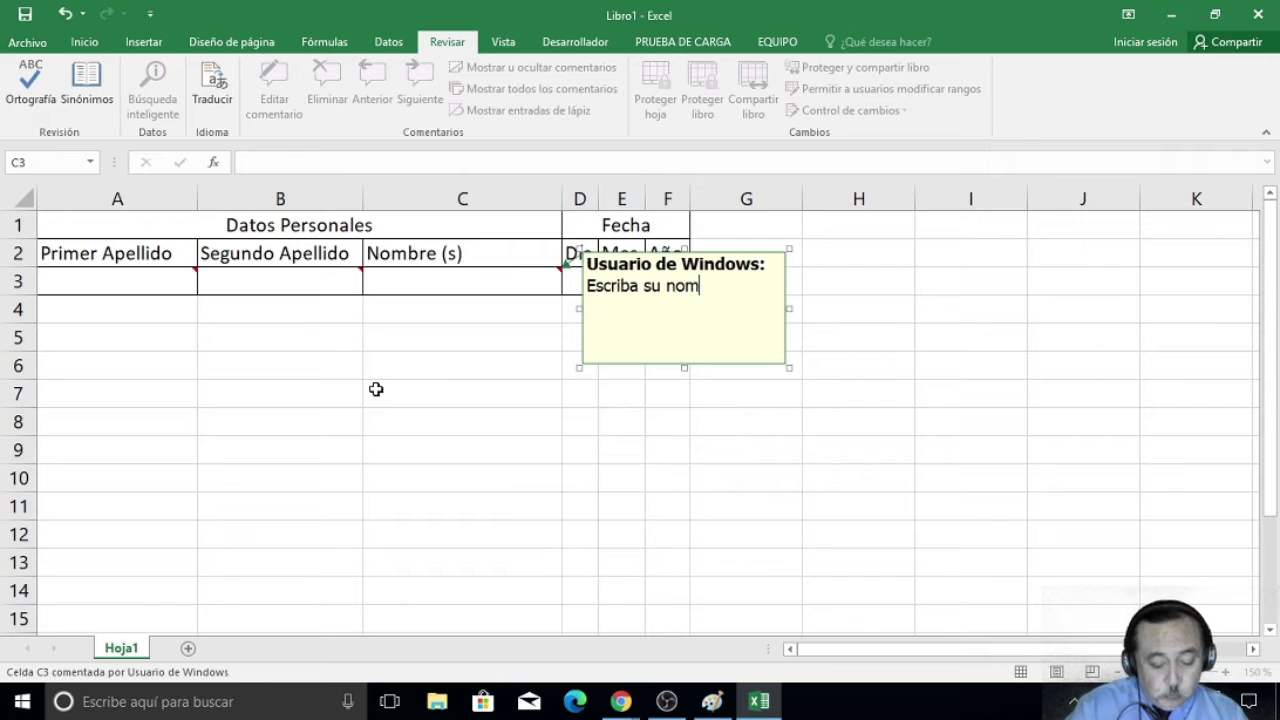
{"action": "type", "text": "bre o no"}
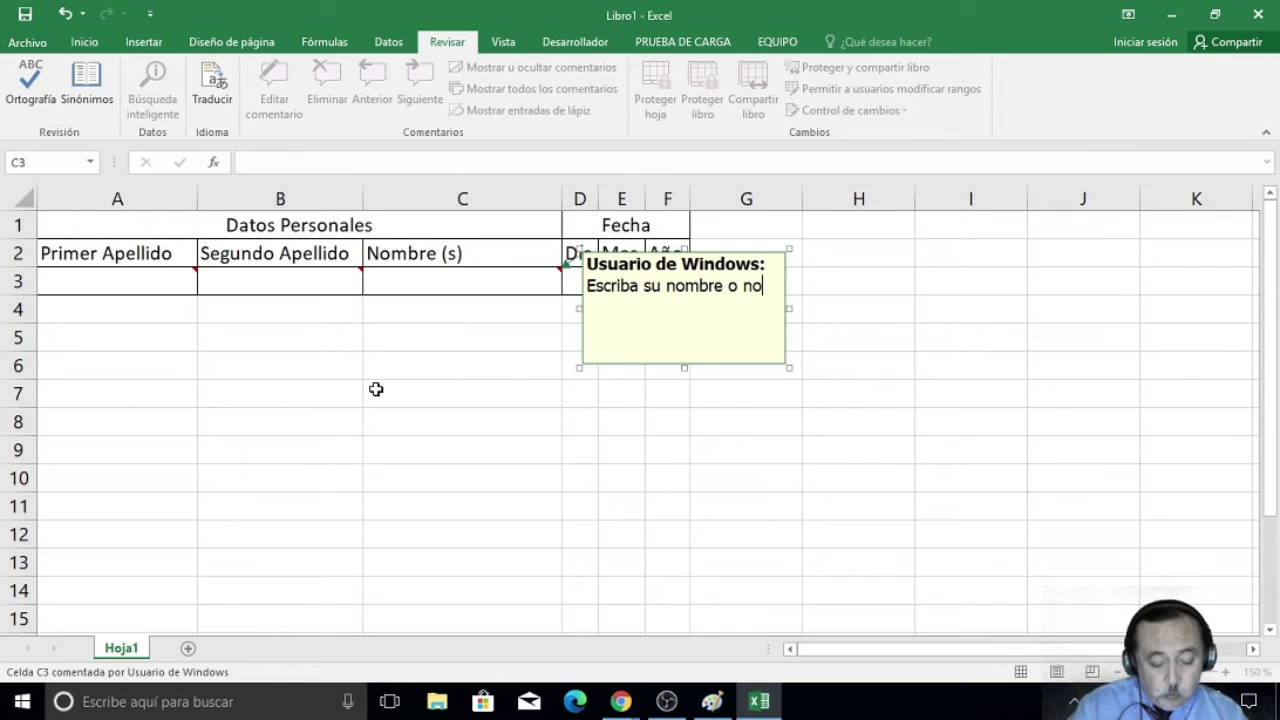
{"action": "type", "text": "mbres"}
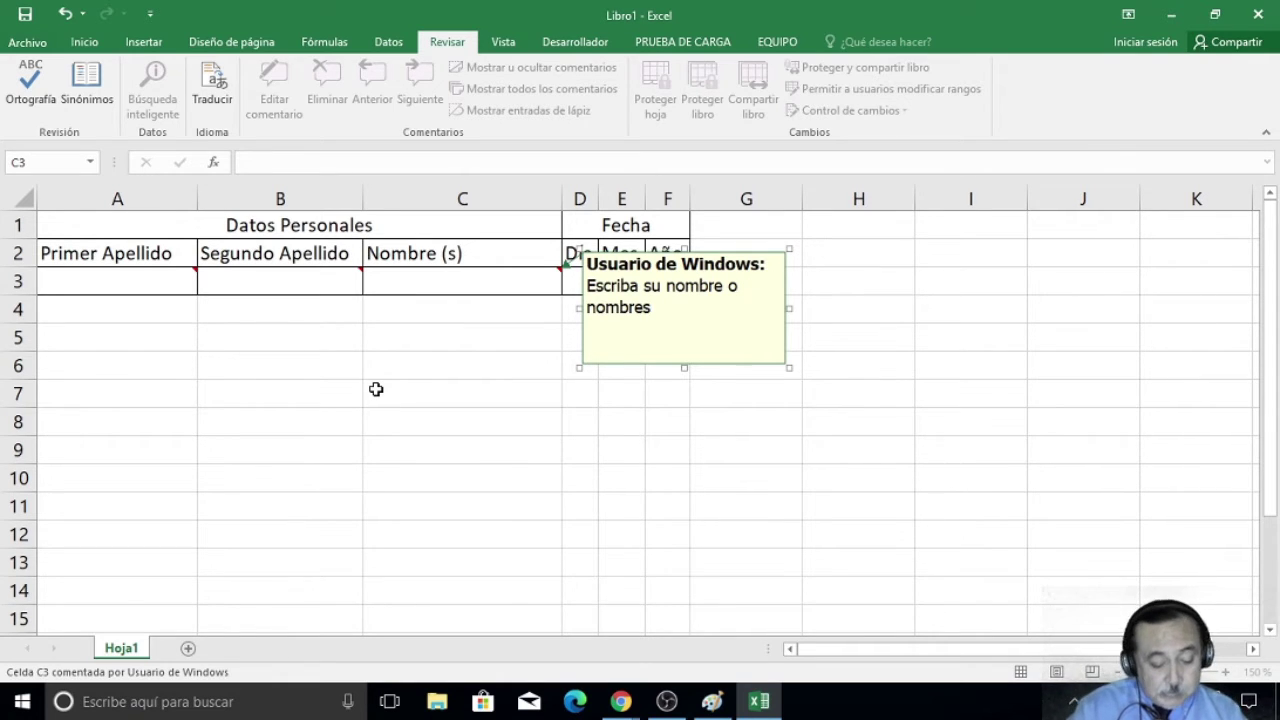
{"action": "type", "text": " de pila"}
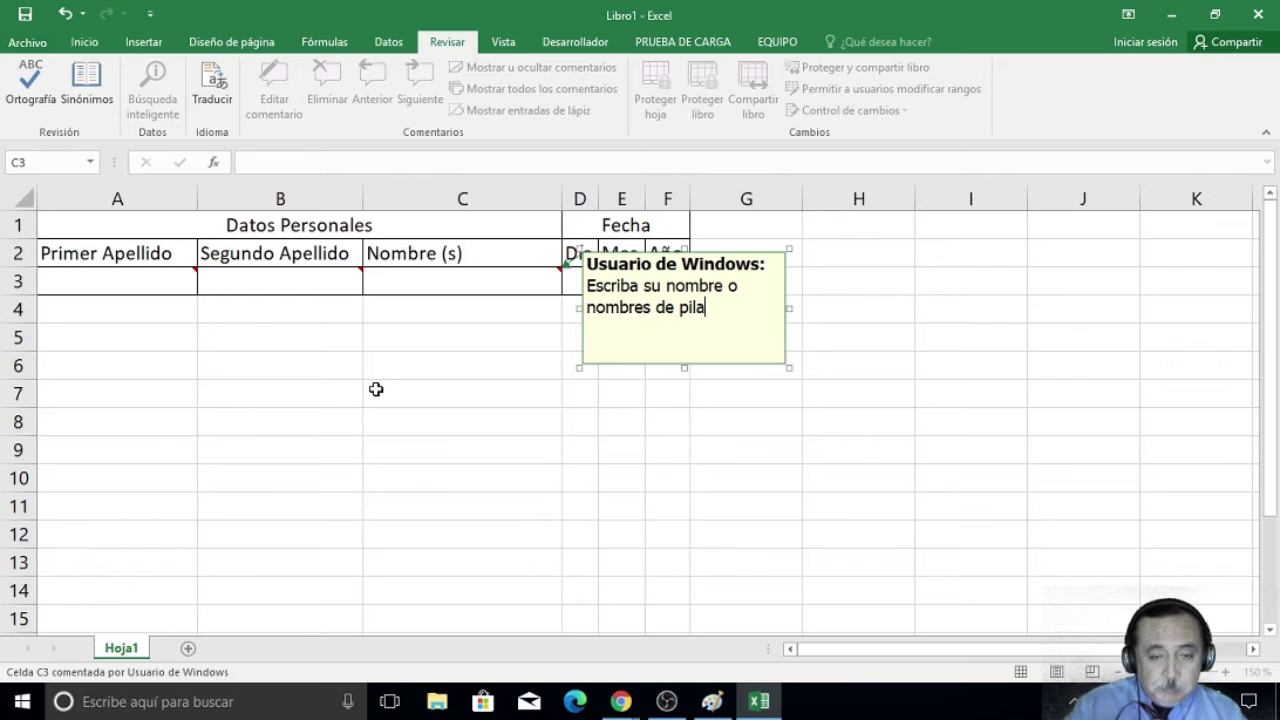
{"action": "left_click", "coordinate": [376, 389]}
{"action": "mouse_move", "coordinate": [462, 281]}
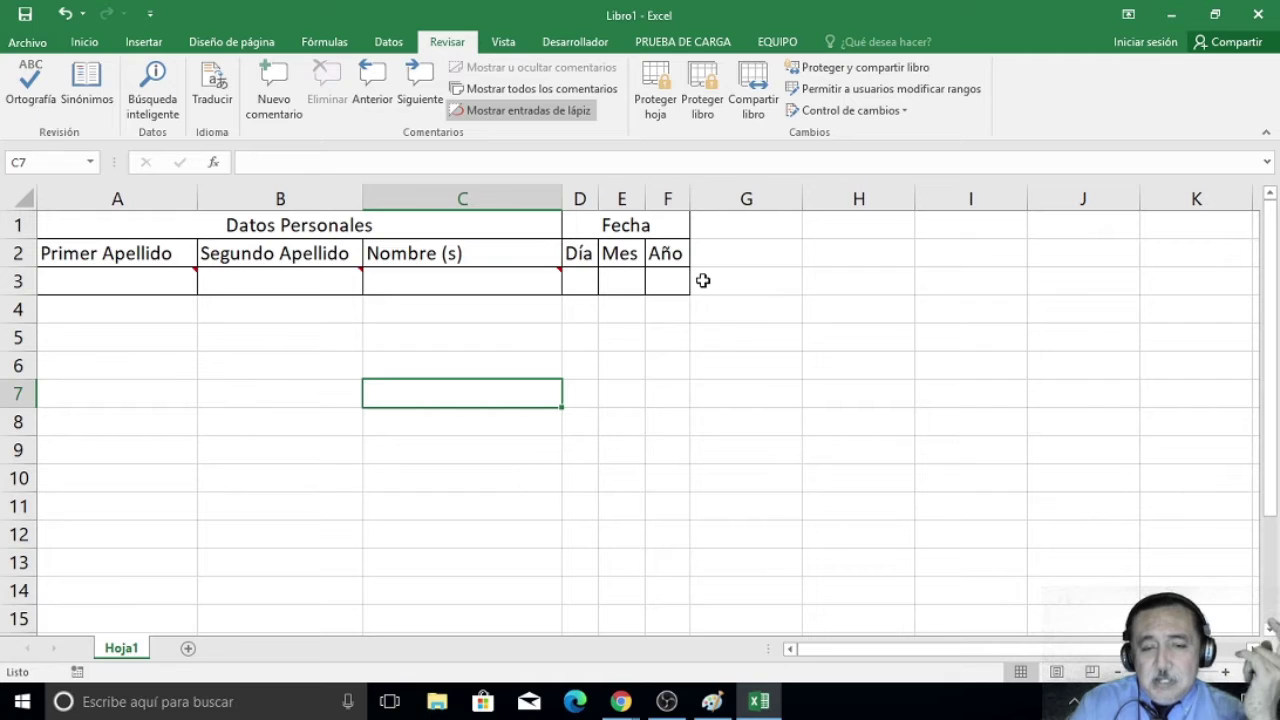
{"action": "left_click", "coordinate": [582, 277]}
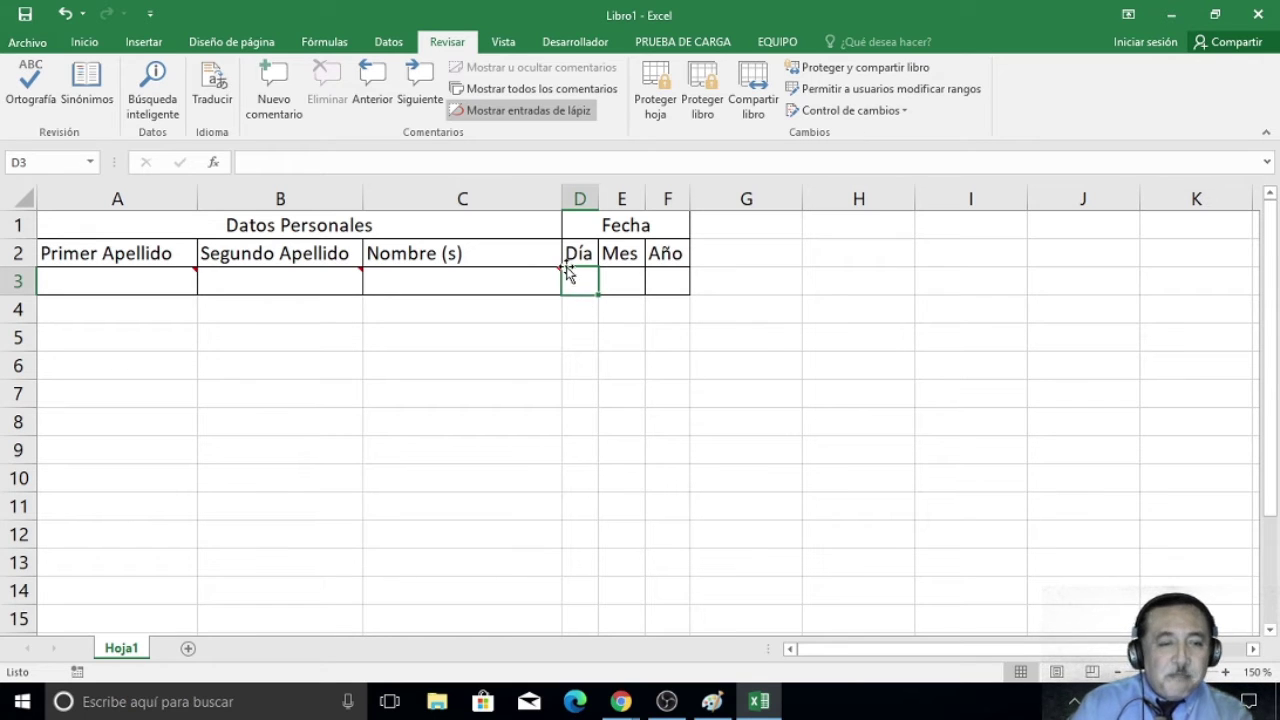
Comment D3 with 'Escriba el día de su nacimiento (con números)', then select E3.
{"action": "left_click", "coordinate": [283, 81]}
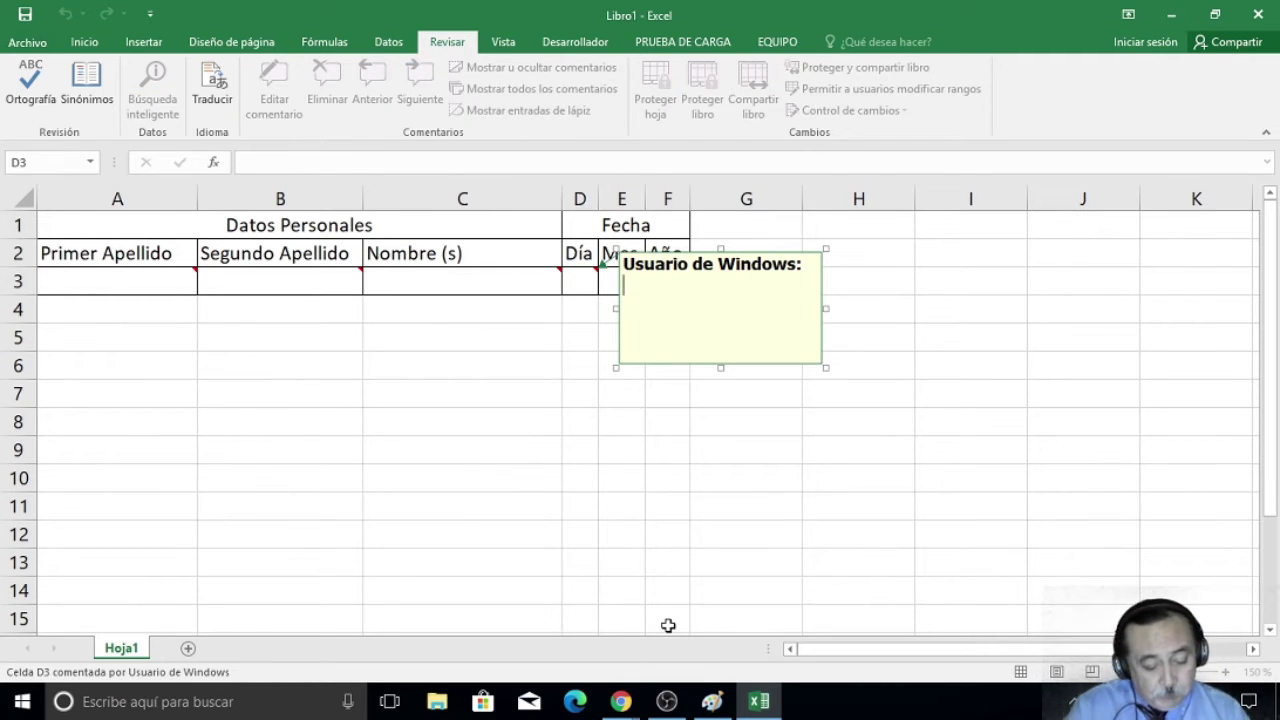
{"action": "type", "text": "Escriba el"}
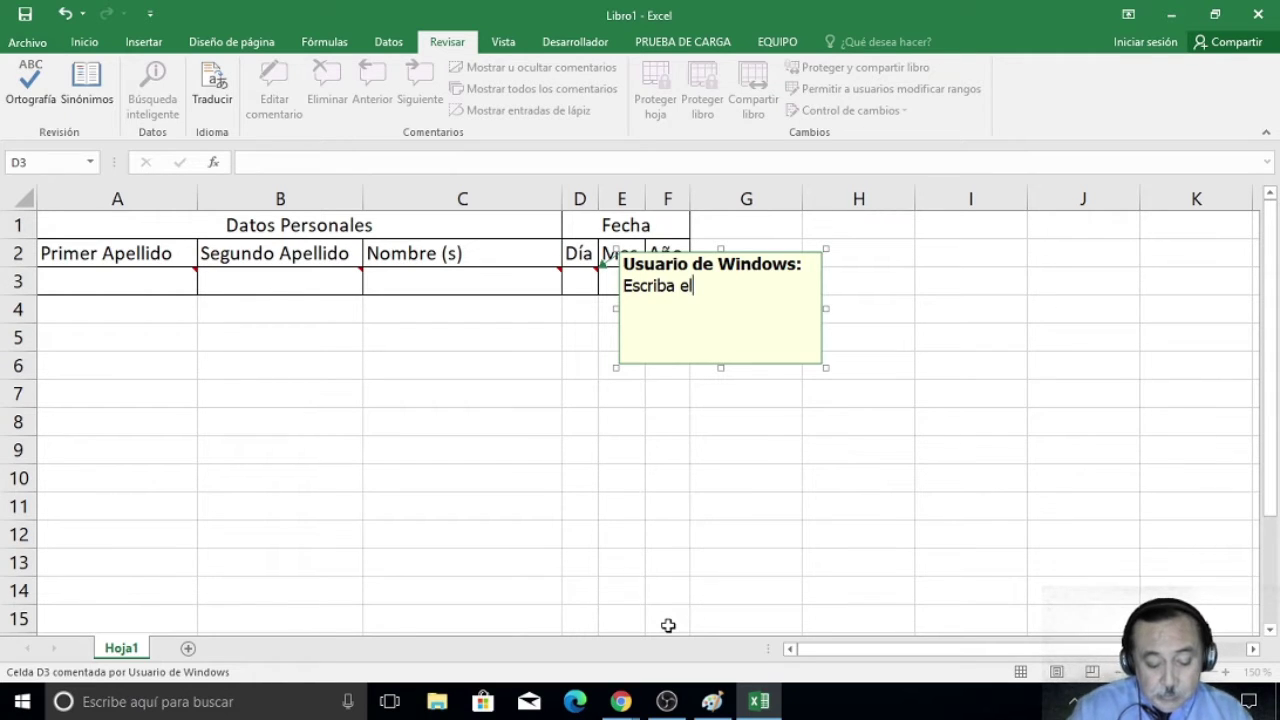
{"action": "type", "text": " día "}
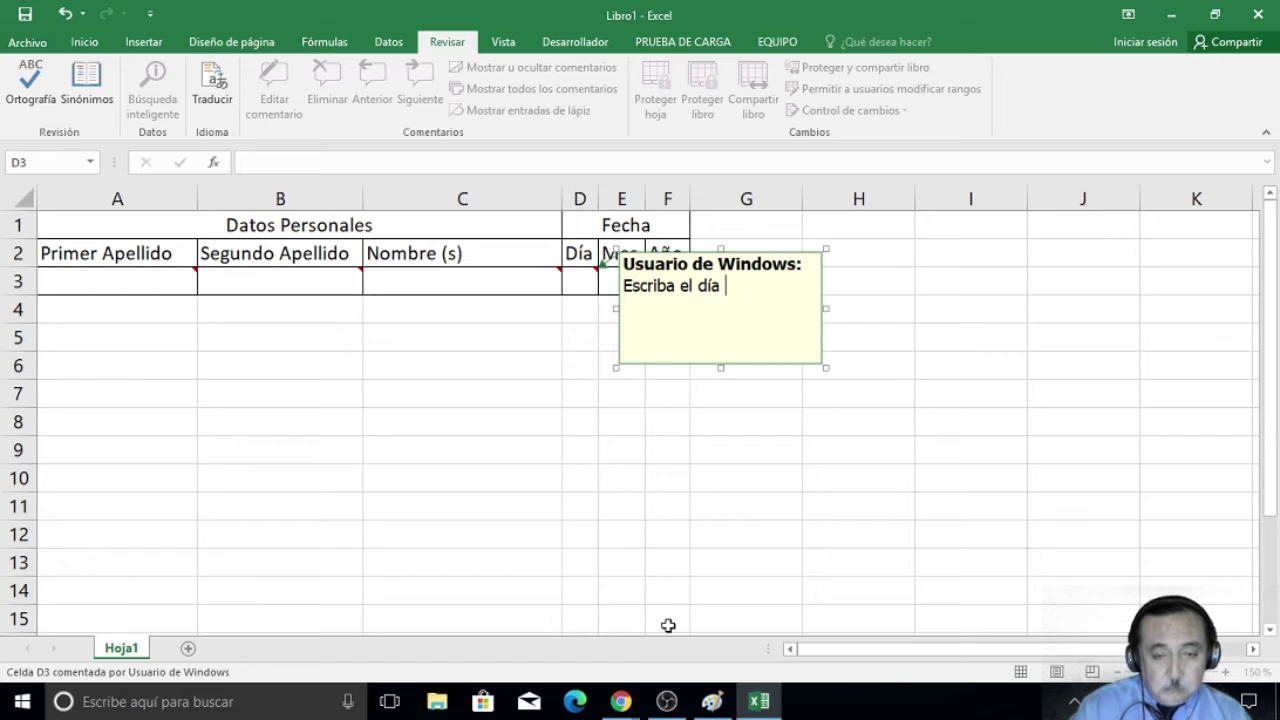
{"action": "type", "text": "de "}
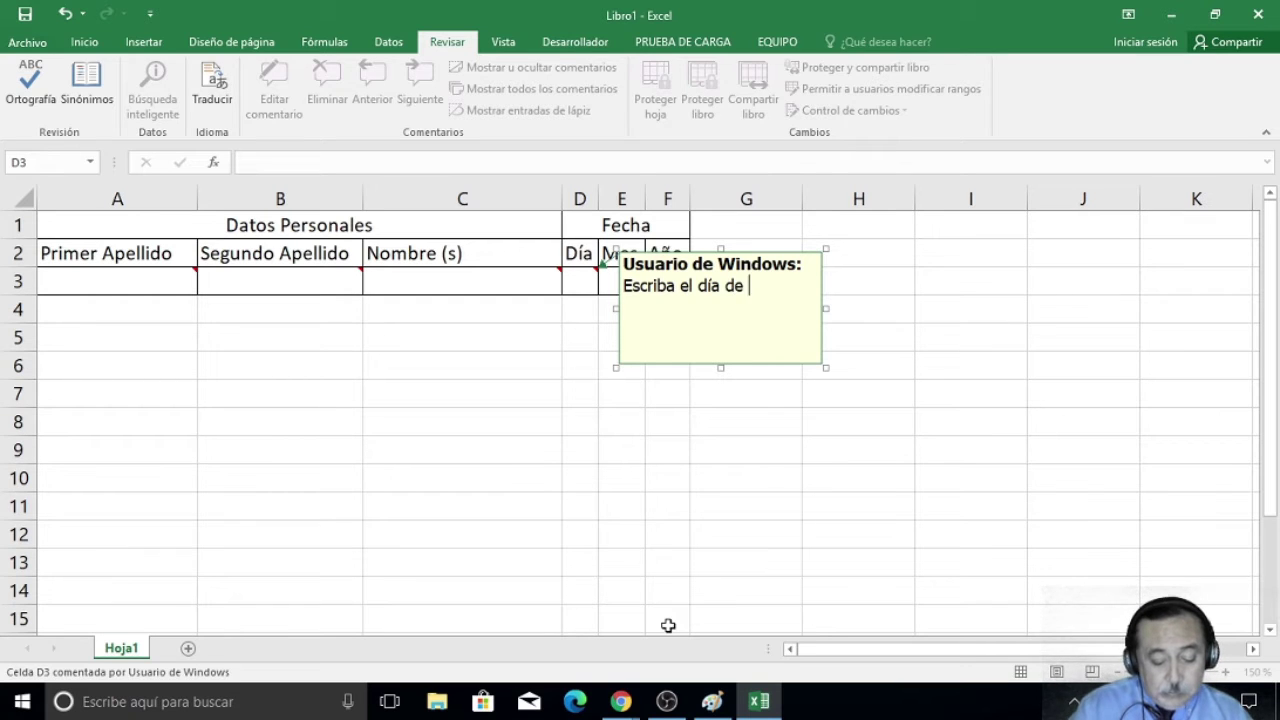
{"action": "type", "text": "su nacimien"}
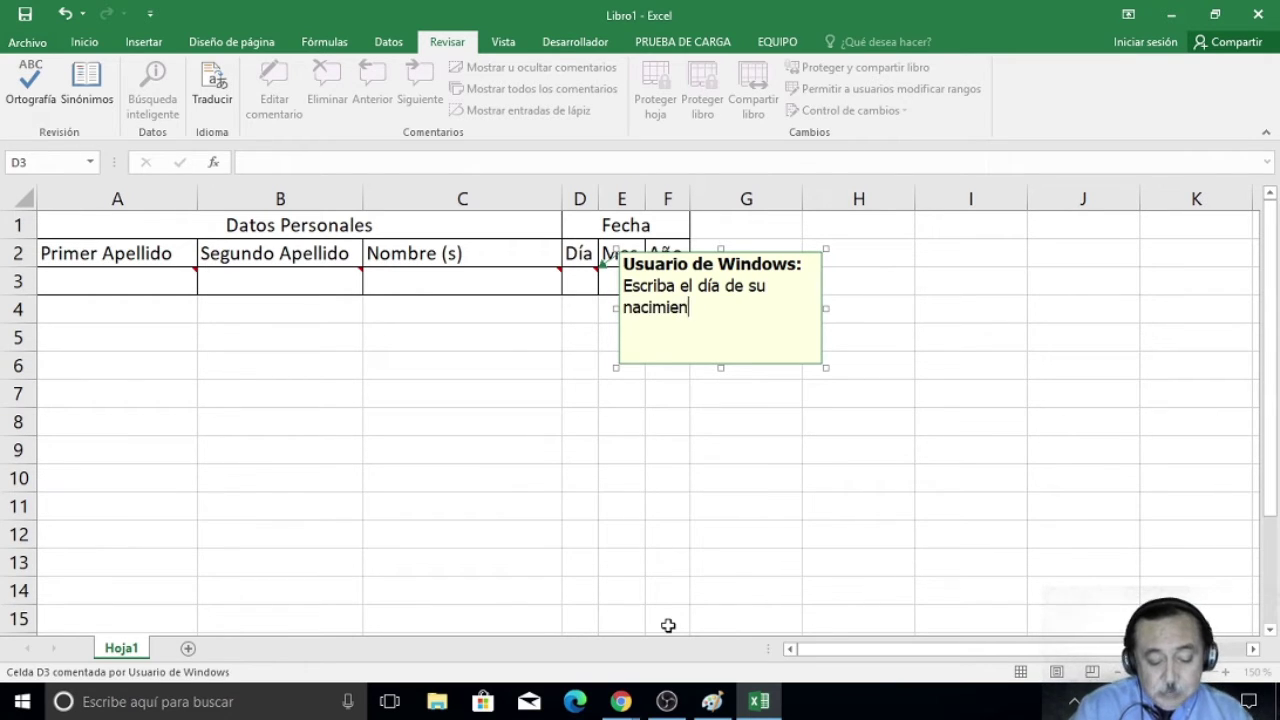
{"action": "type", "text": "to"}
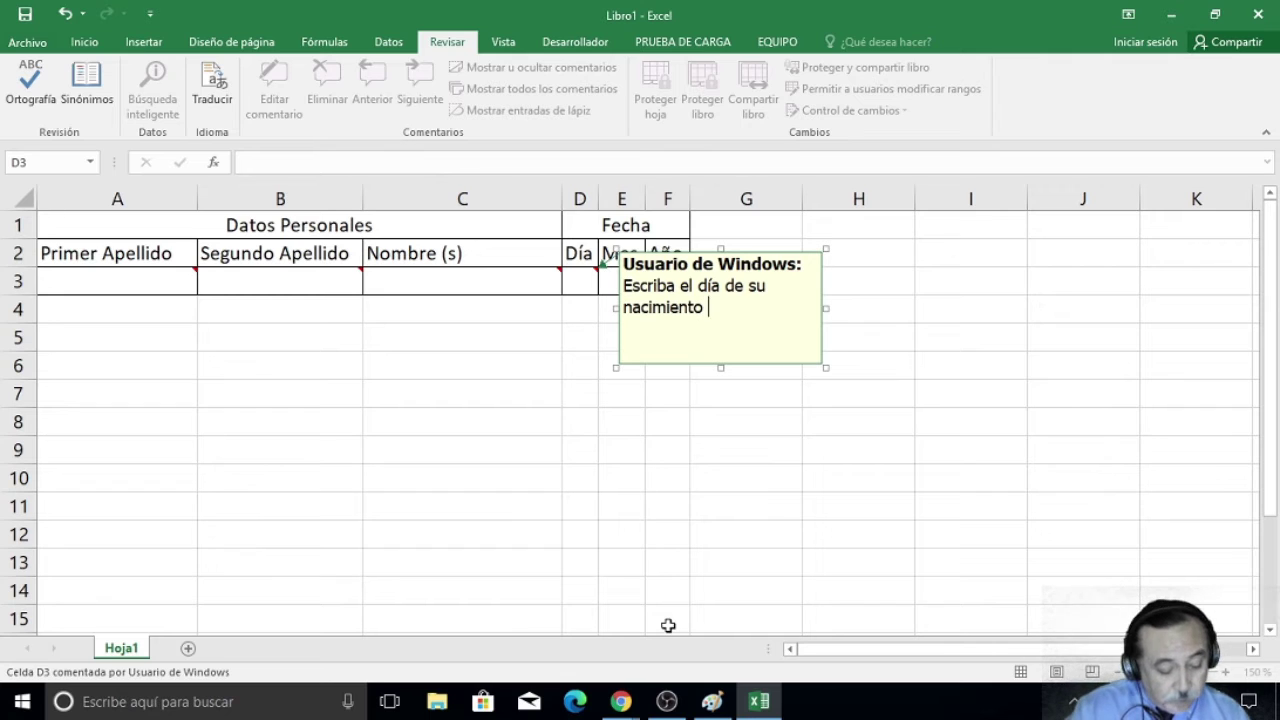
{"action": "type", "text": "e"}
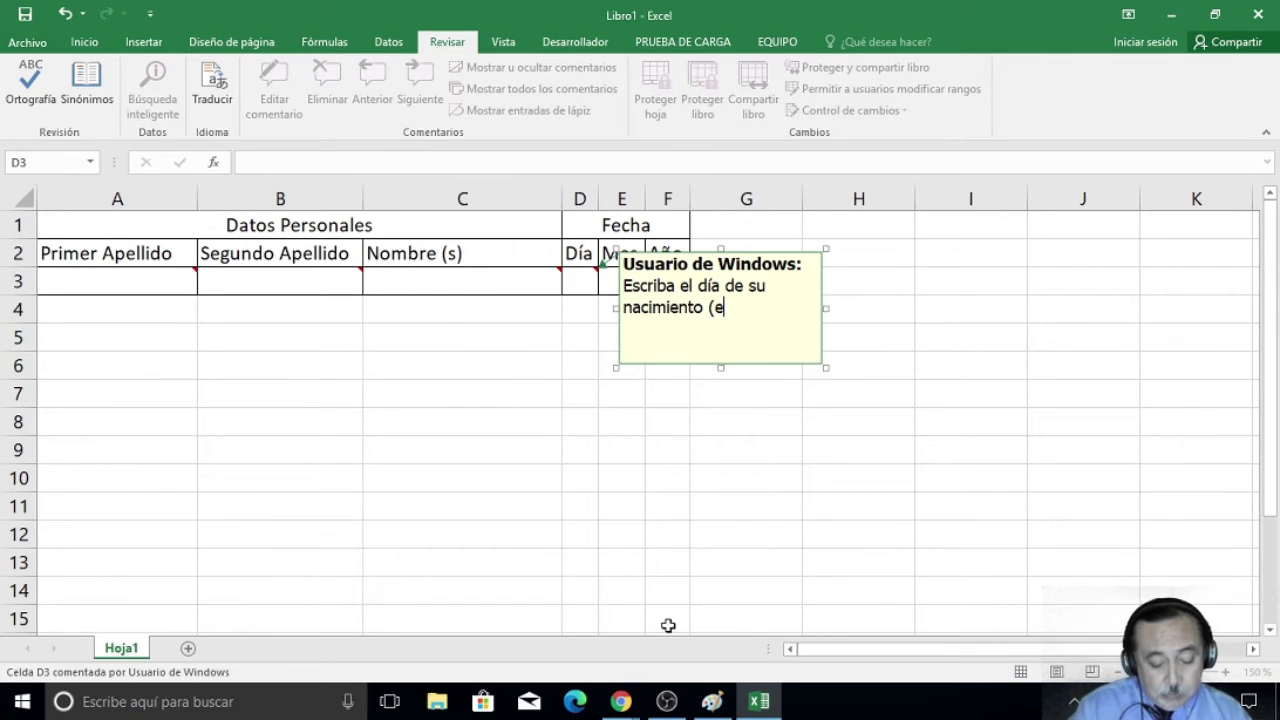
{"action": "key", "text": "BackSpace"}
{"action": "type", "text": "con "}
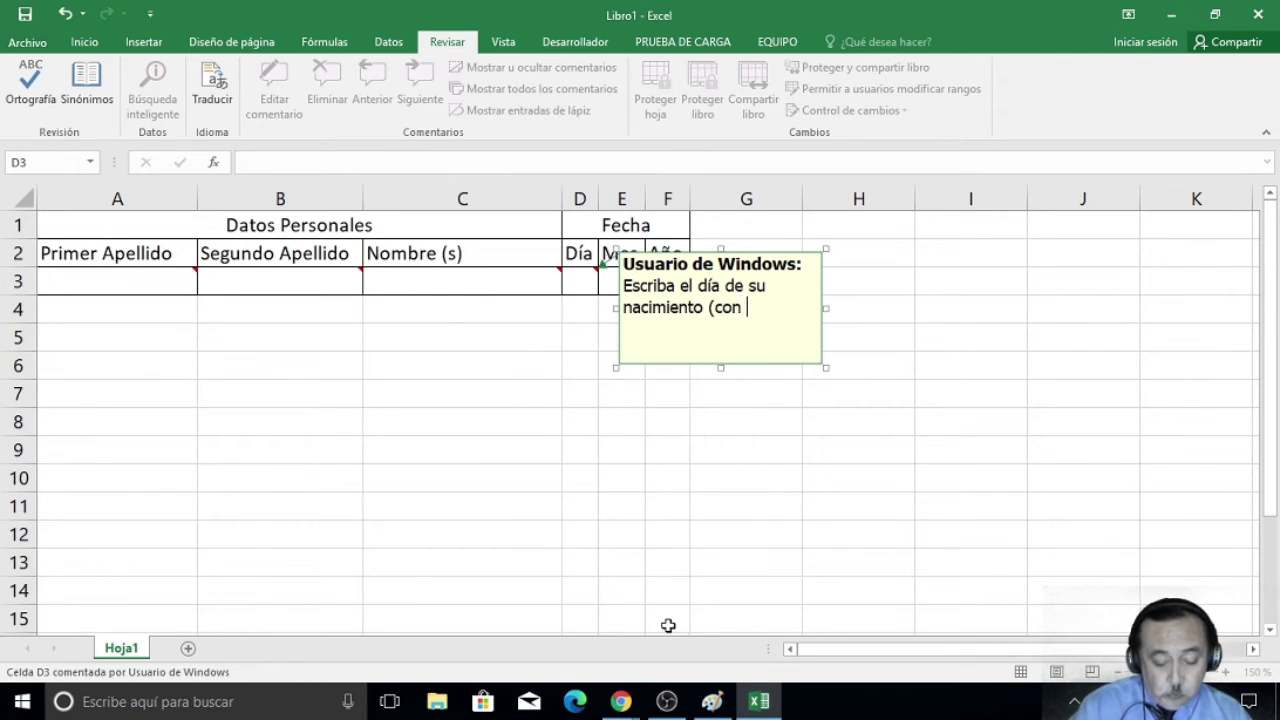
{"action": "type", "text": "núm"}
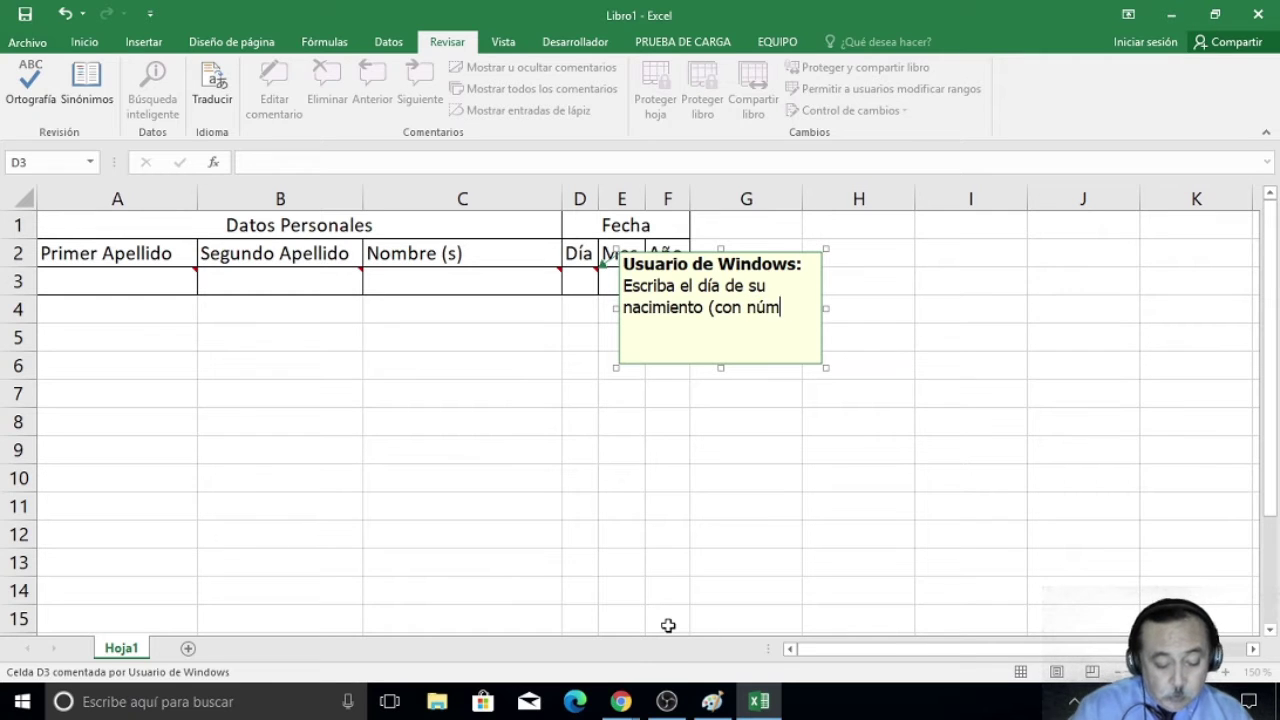
{"action": "type", "text": "eros"}
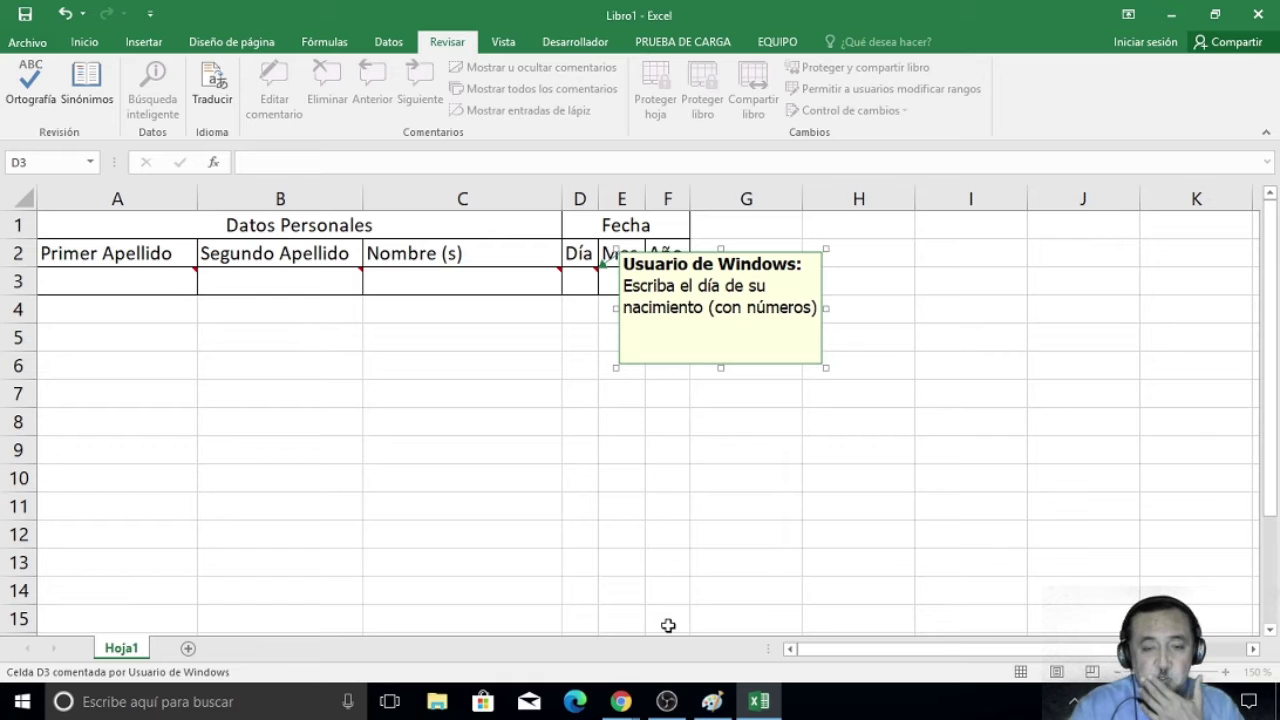
{"action": "left_click", "coordinate": [577, 304]}
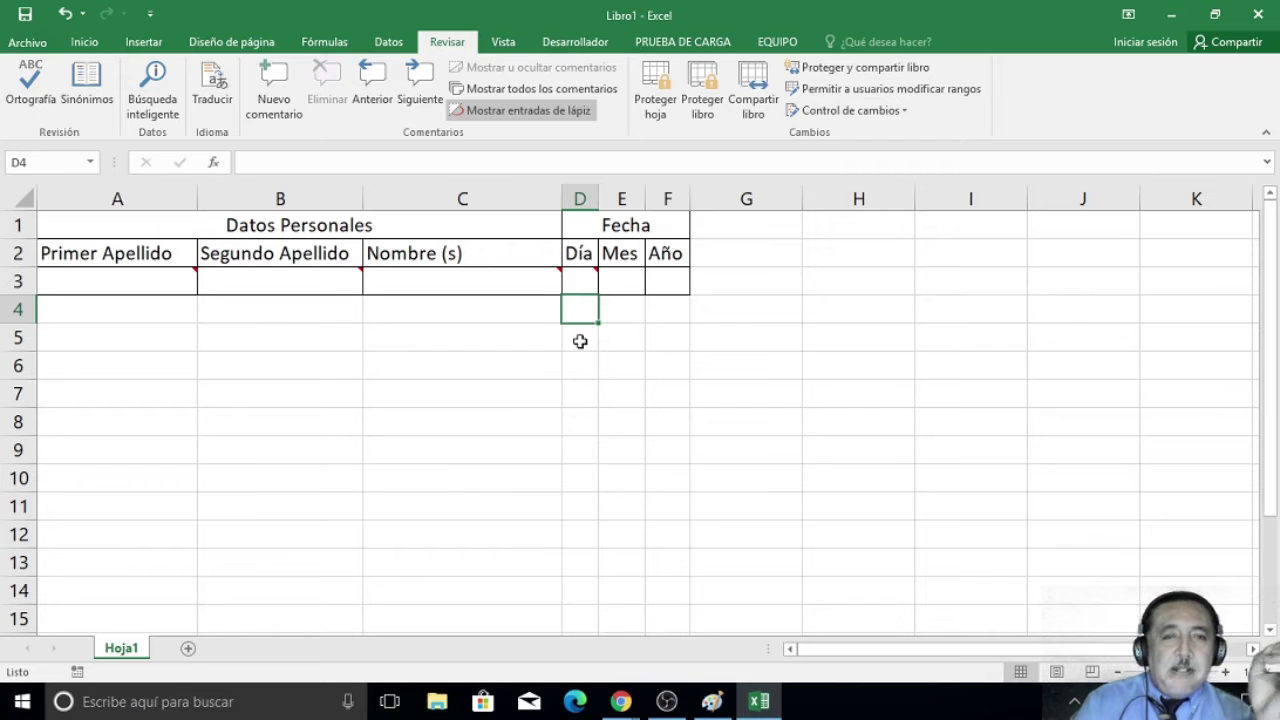
{"action": "left_click", "coordinate": [625, 273]}
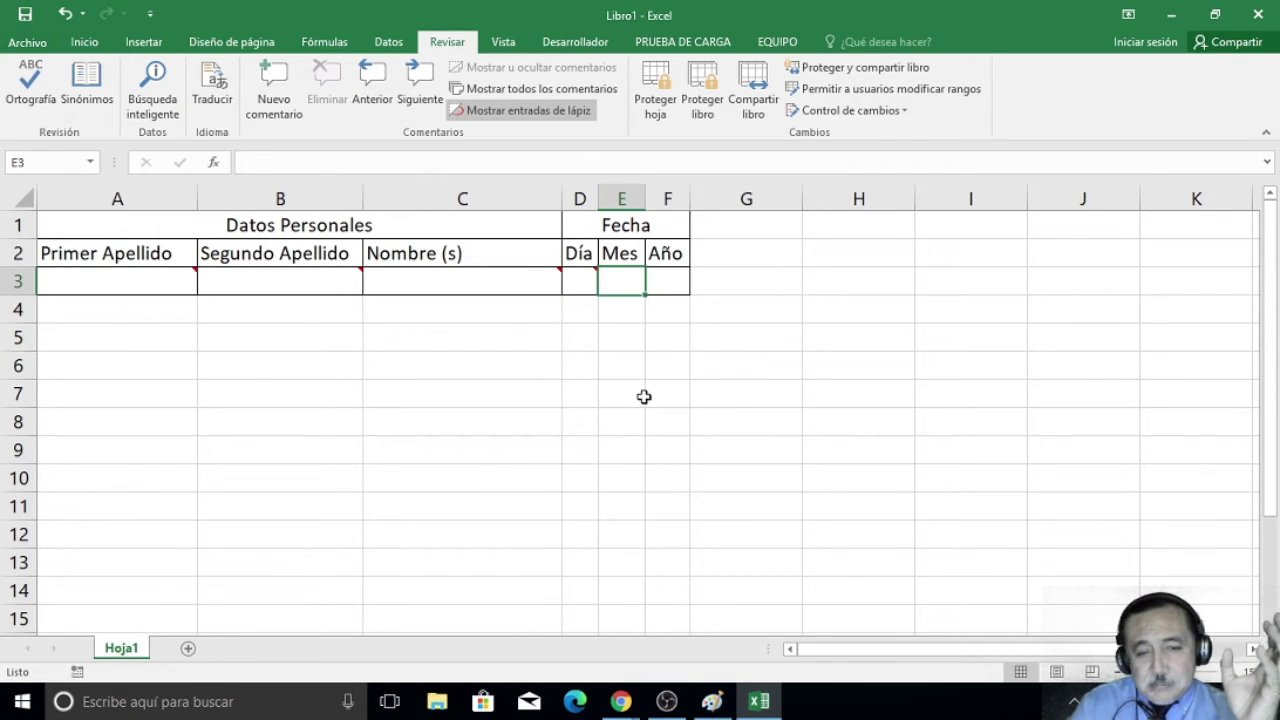
Add a new comment to E3 reading 'Escriba el mes de su nacimiento (con números)'.
{"action": "left_click", "coordinate": [276, 106]}
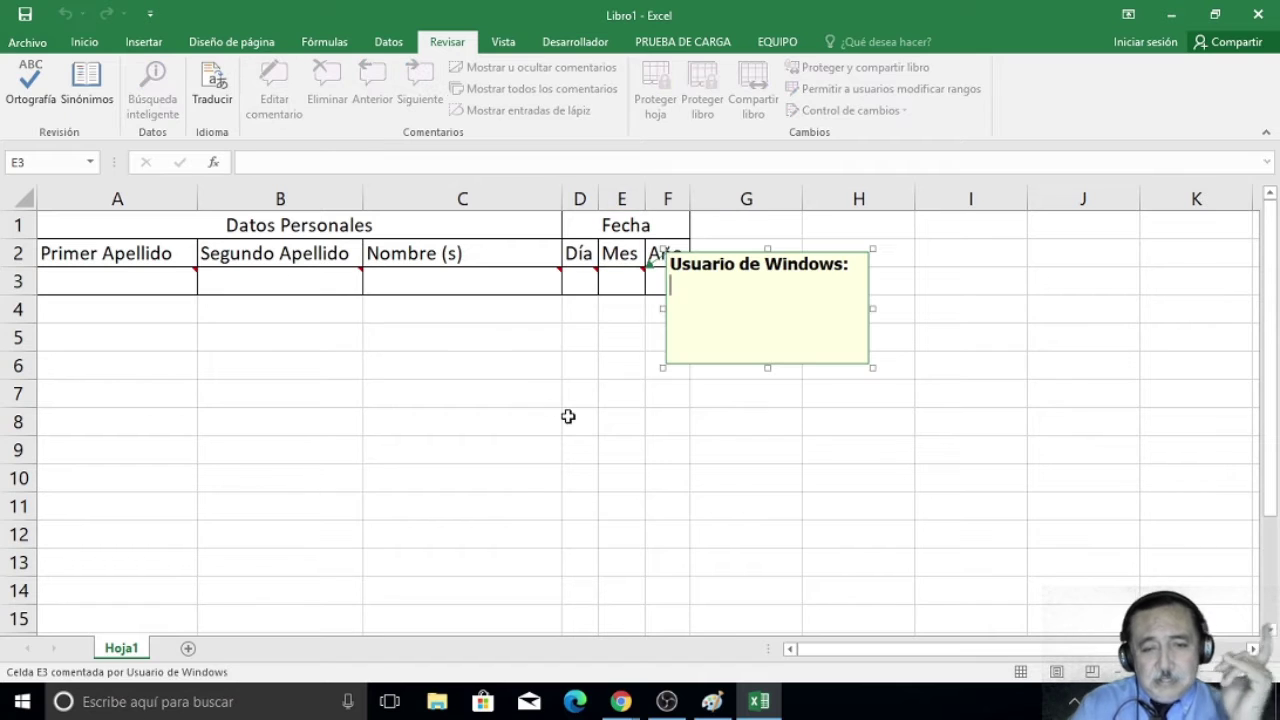
{"action": "type", "text": "E"}
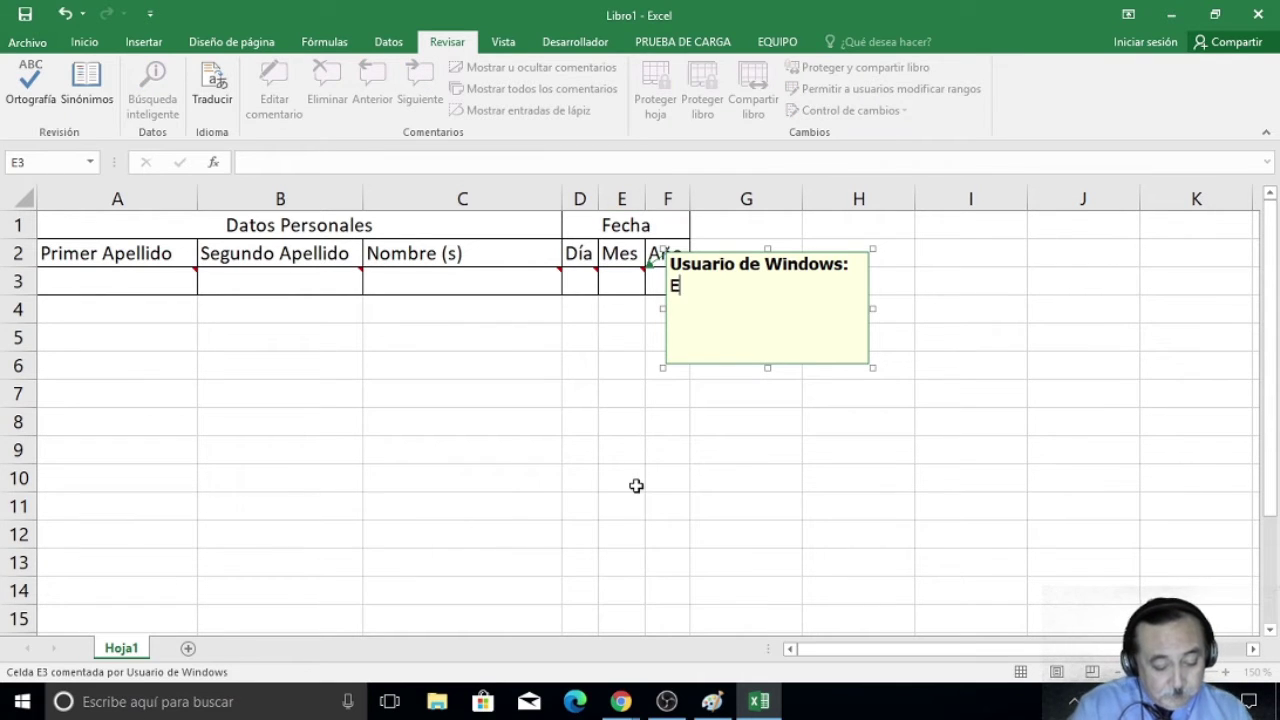
{"action": "type", "text": "scriba el"}
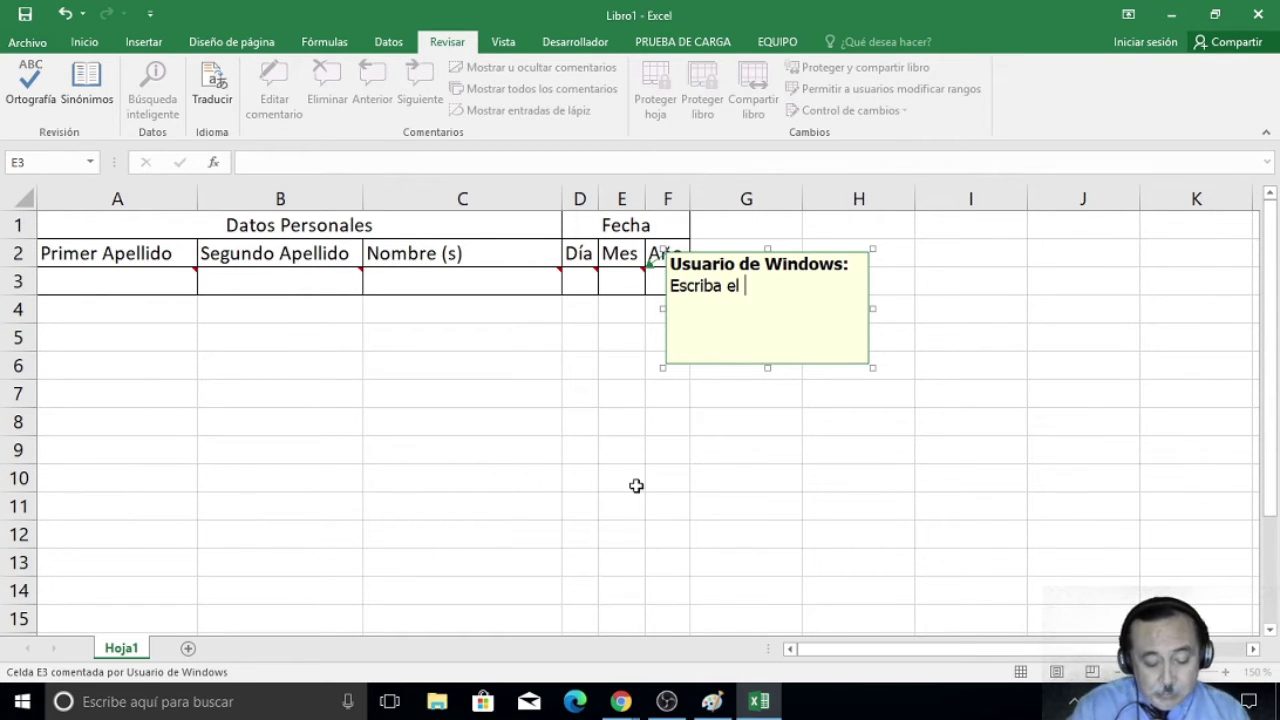
{"action": "type", "text": " mes de su n"}
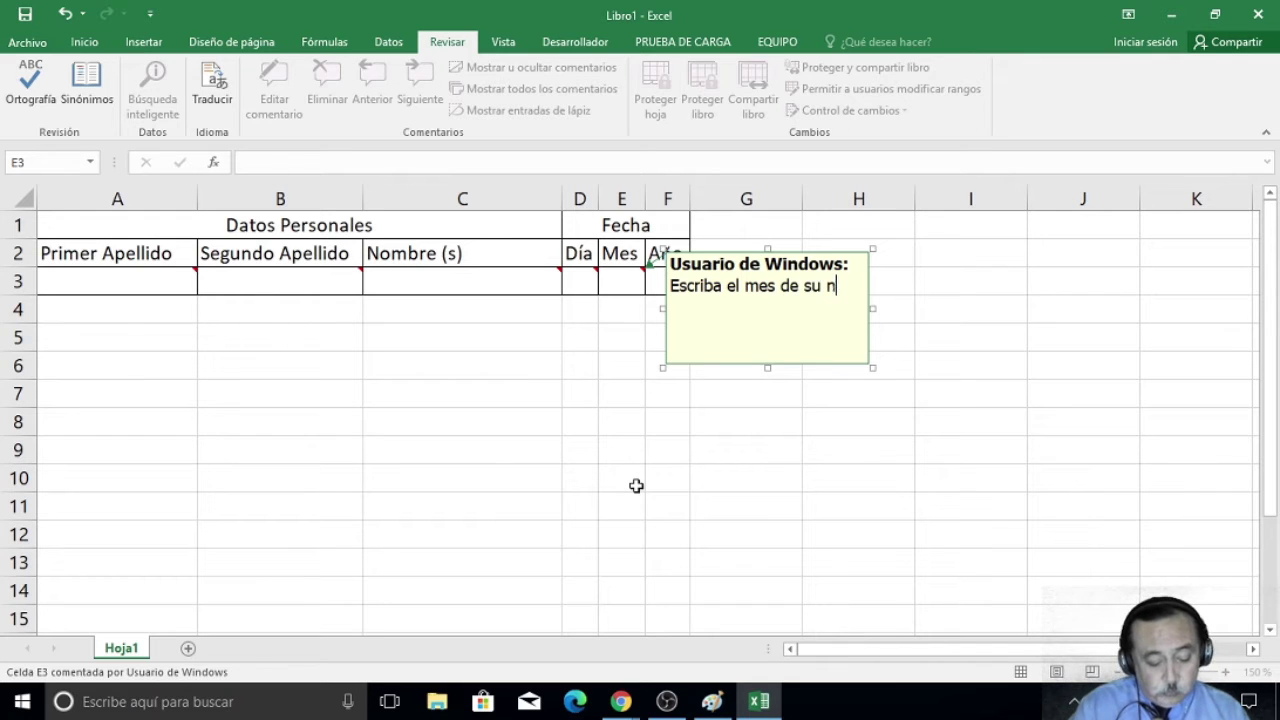
{"action": "type", "text": "acimiento"}
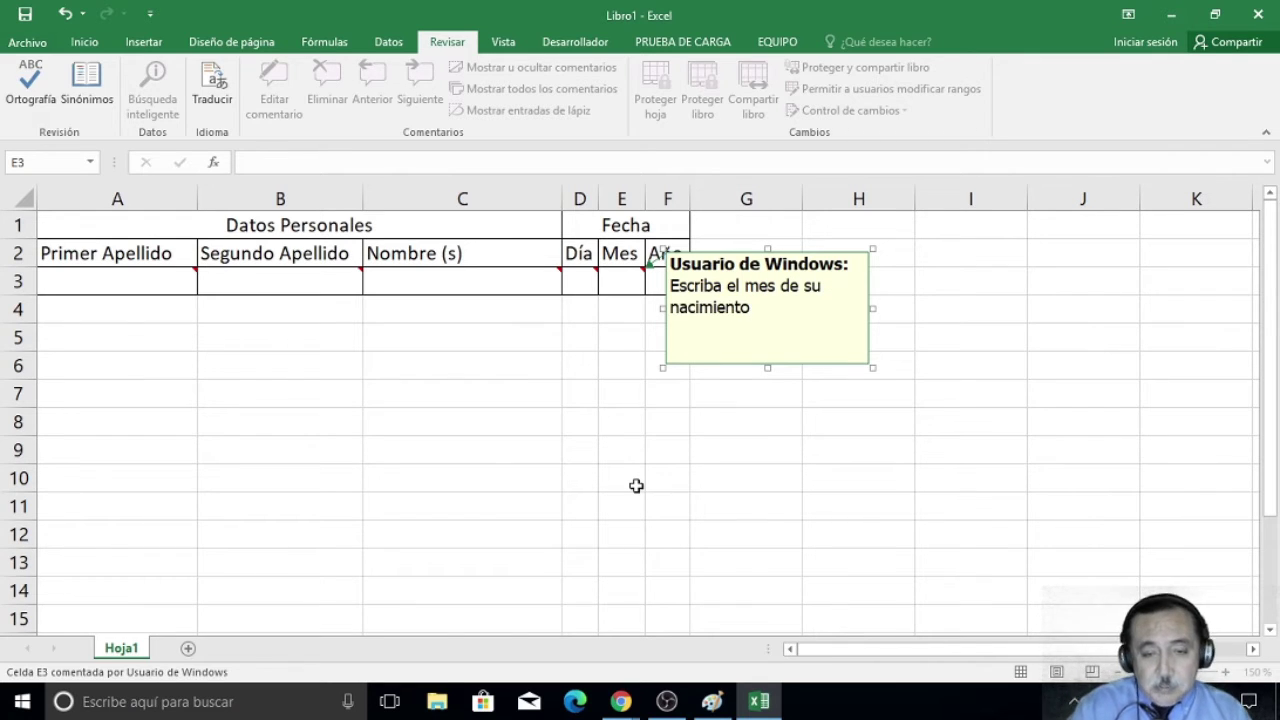
{"action": "type", "text": " ("}
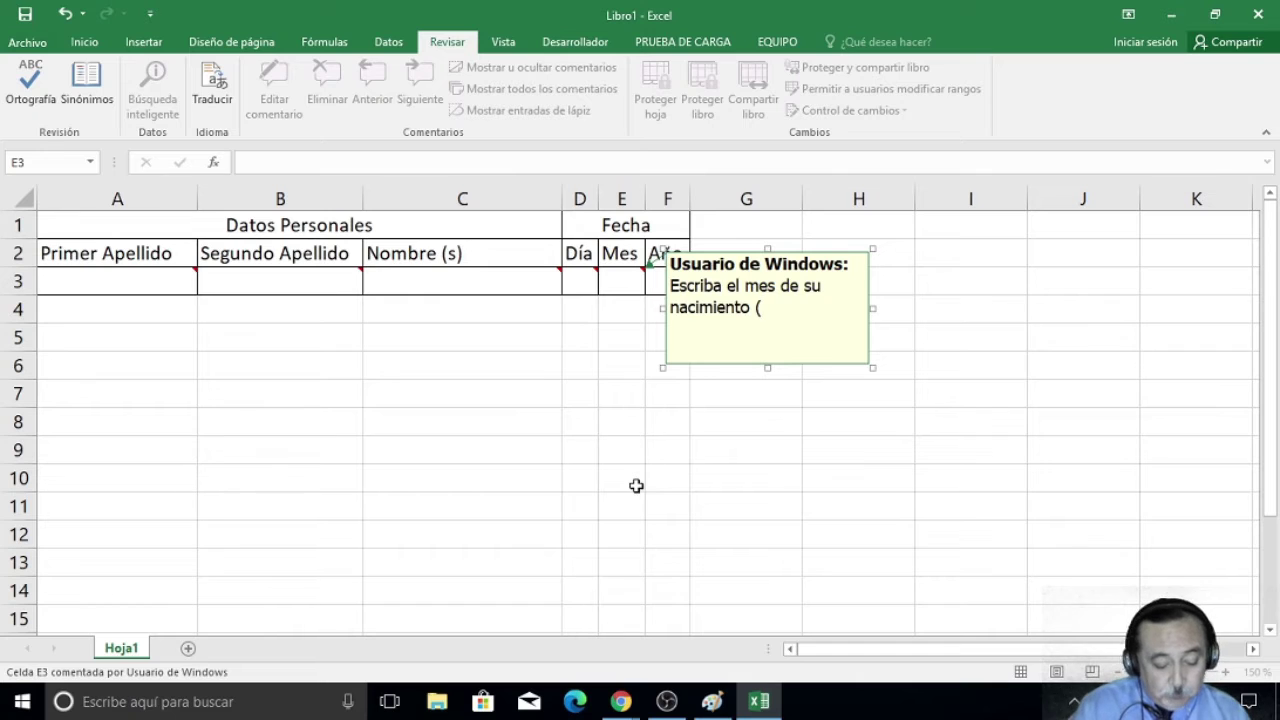
{"action": "type", "text": "con n"}
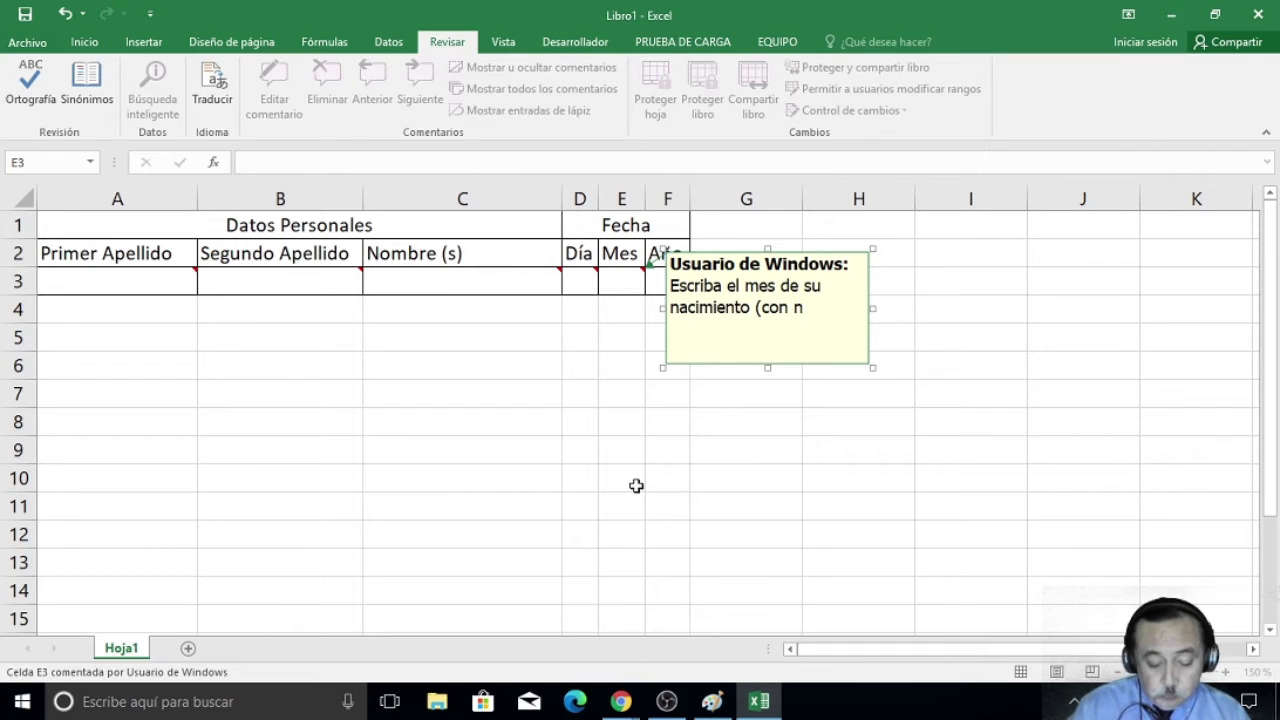
{"action": "type", "text": "úmeros"}
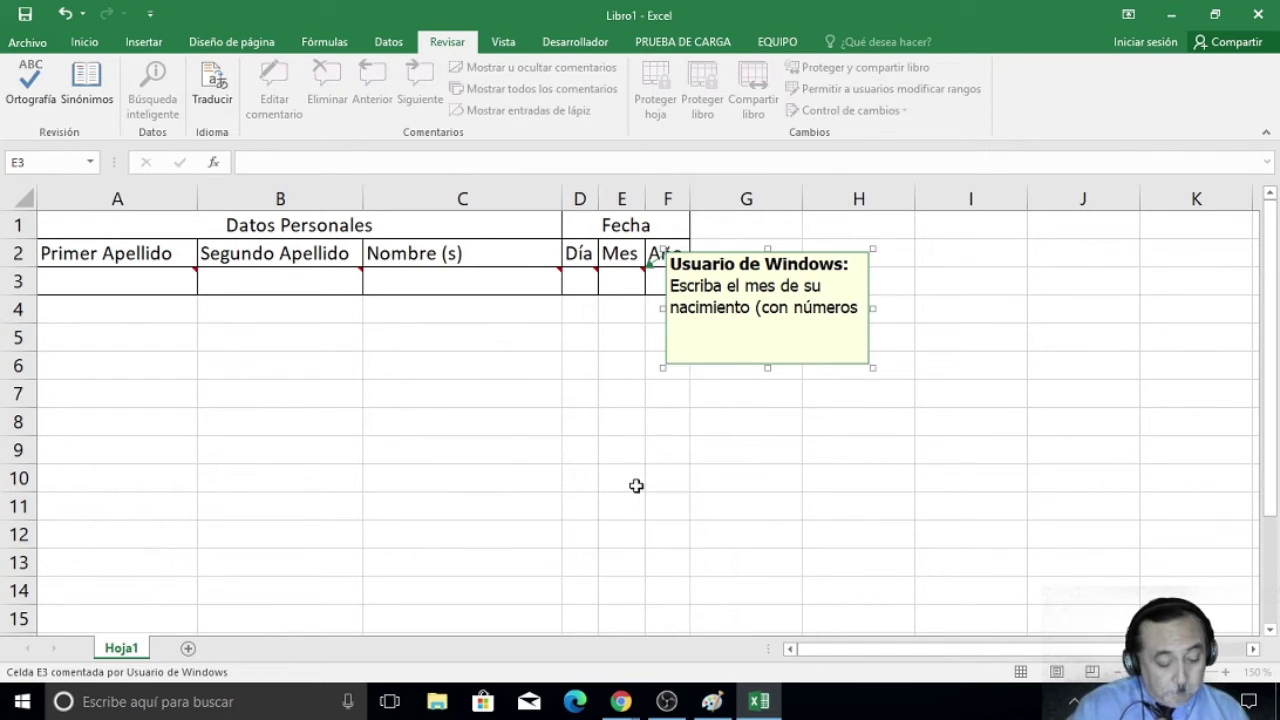
{"action": "type", "text": ")"}
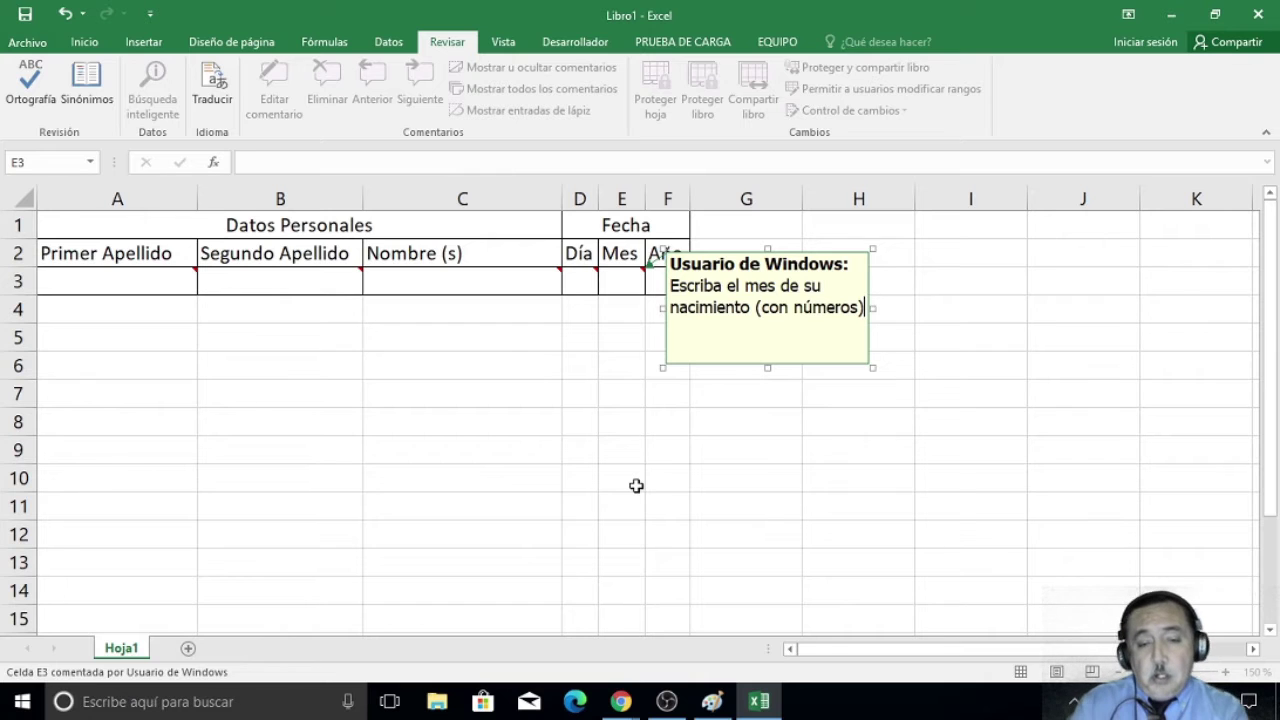
Close the finished E3 comment and select cell F3 under Año.
{"action": "left_click", "coordinate": [606, 299]}
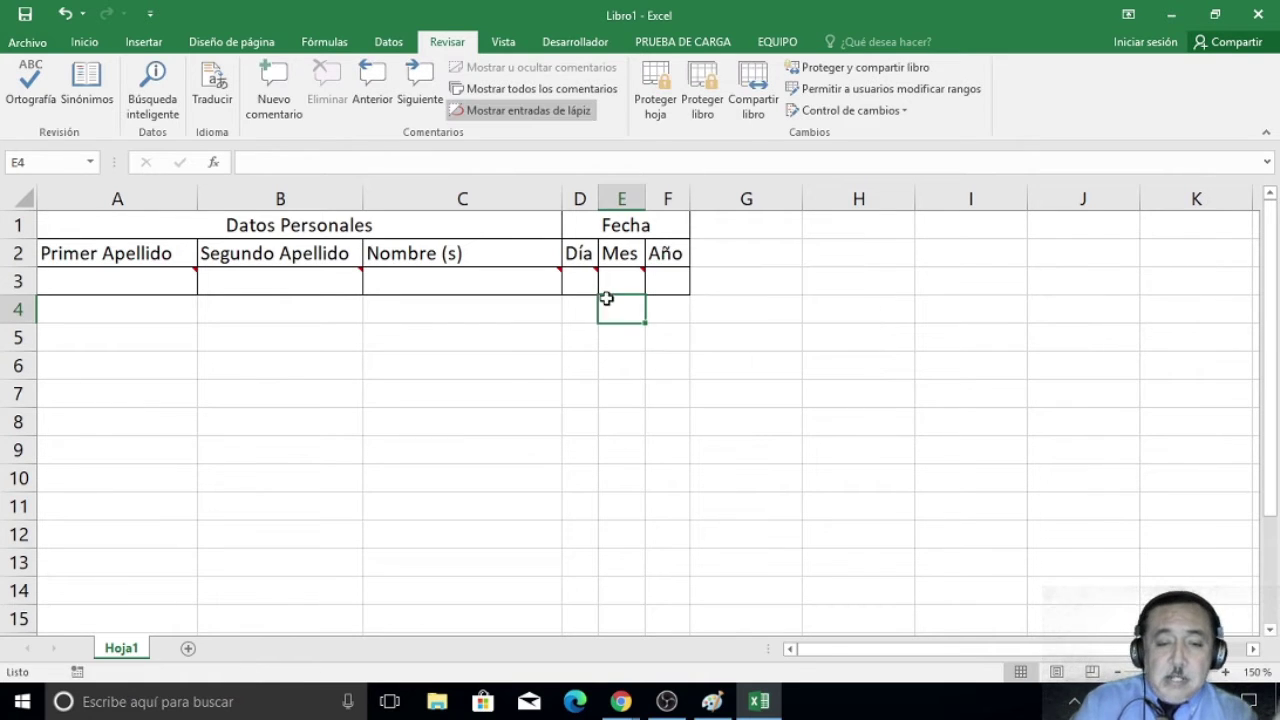
{"action": "mouse_move", "coordinate": [621, 281]}
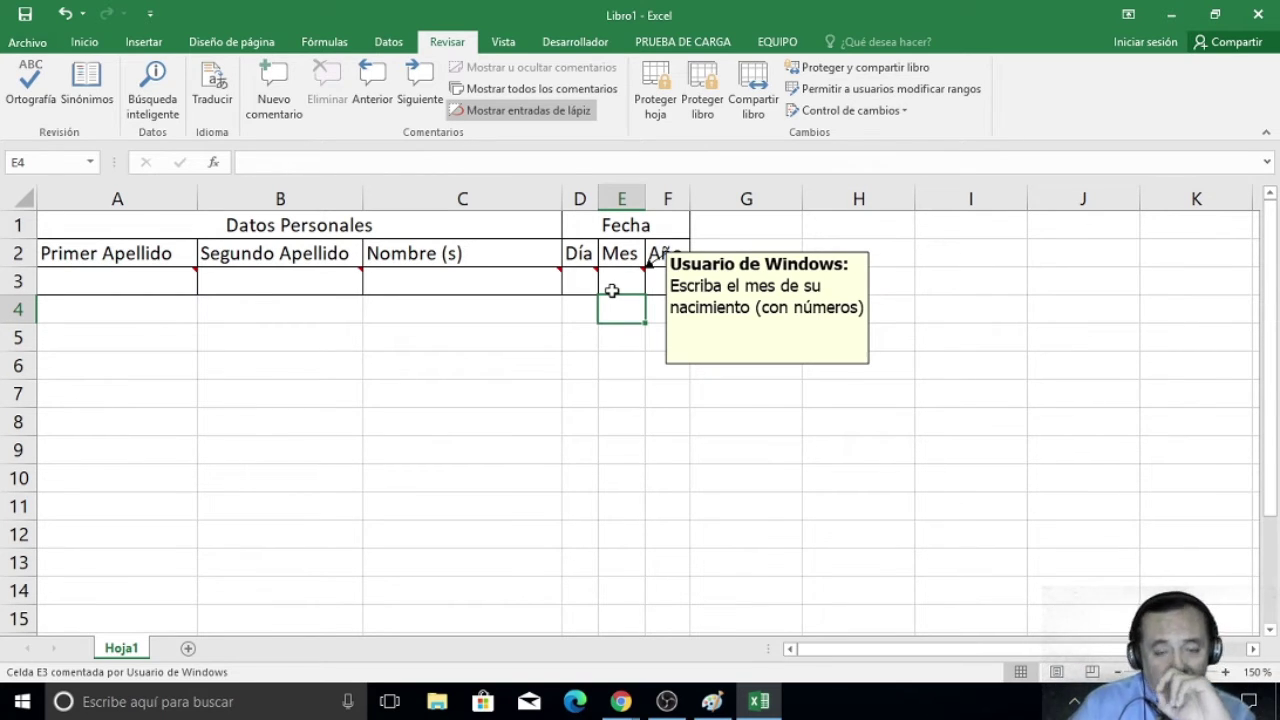
{"action": "left_click", "coordinate": [669, 281]}
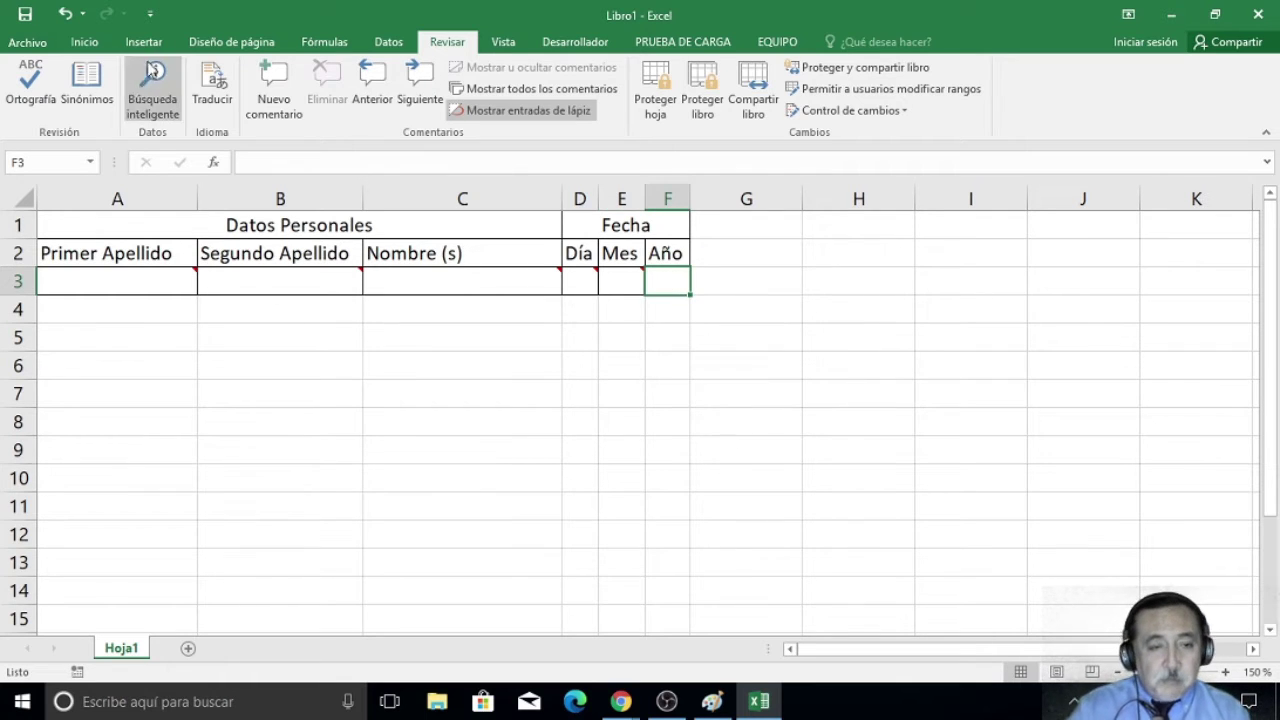
Attach the comment 'Escriba el año de su nacimiento (con 4 cifras)' to cell F3.
{"action": "left_click", "coordinate": [284, 72]}
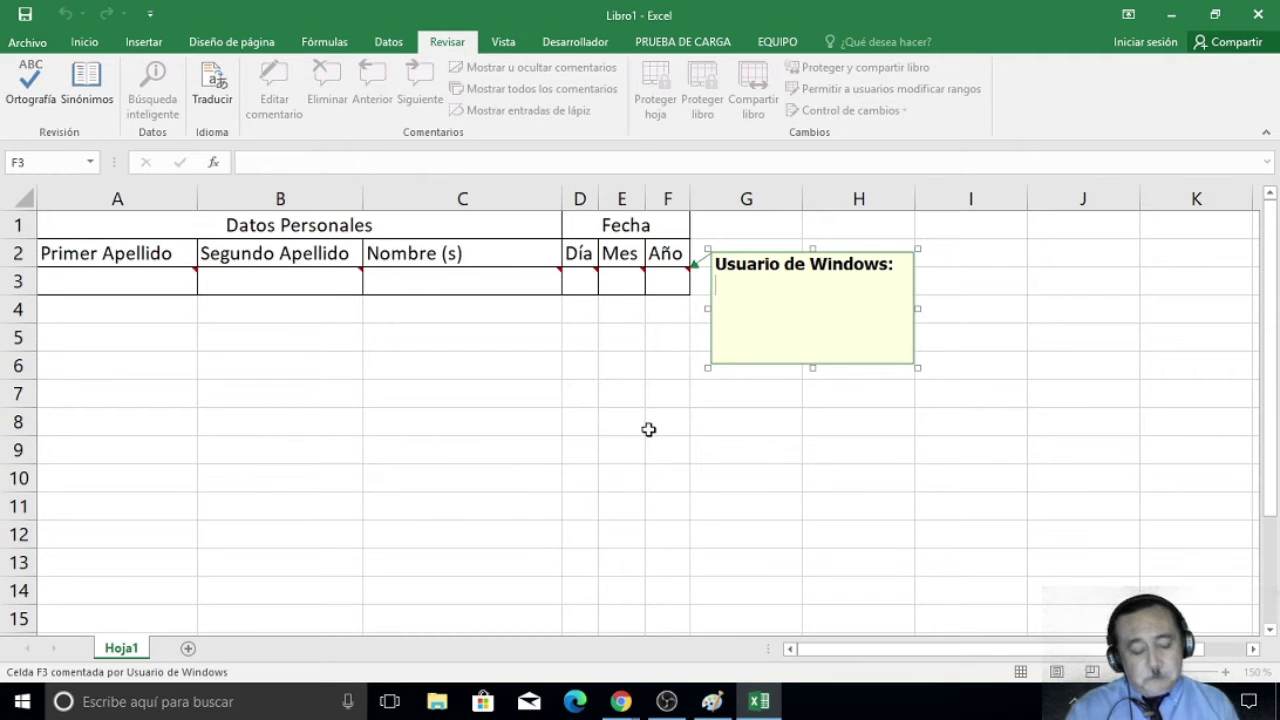
{"action": "type", "text": "Escr"}
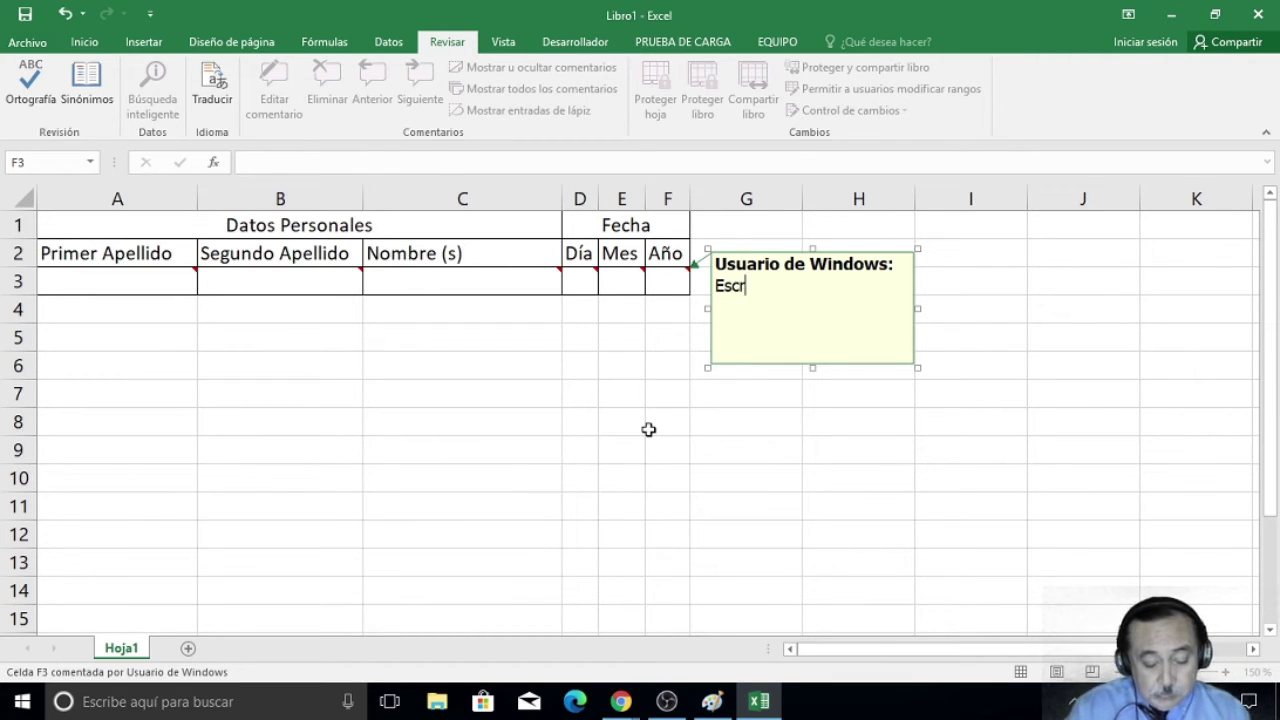
{"action": "type", "text": "iba el a"}
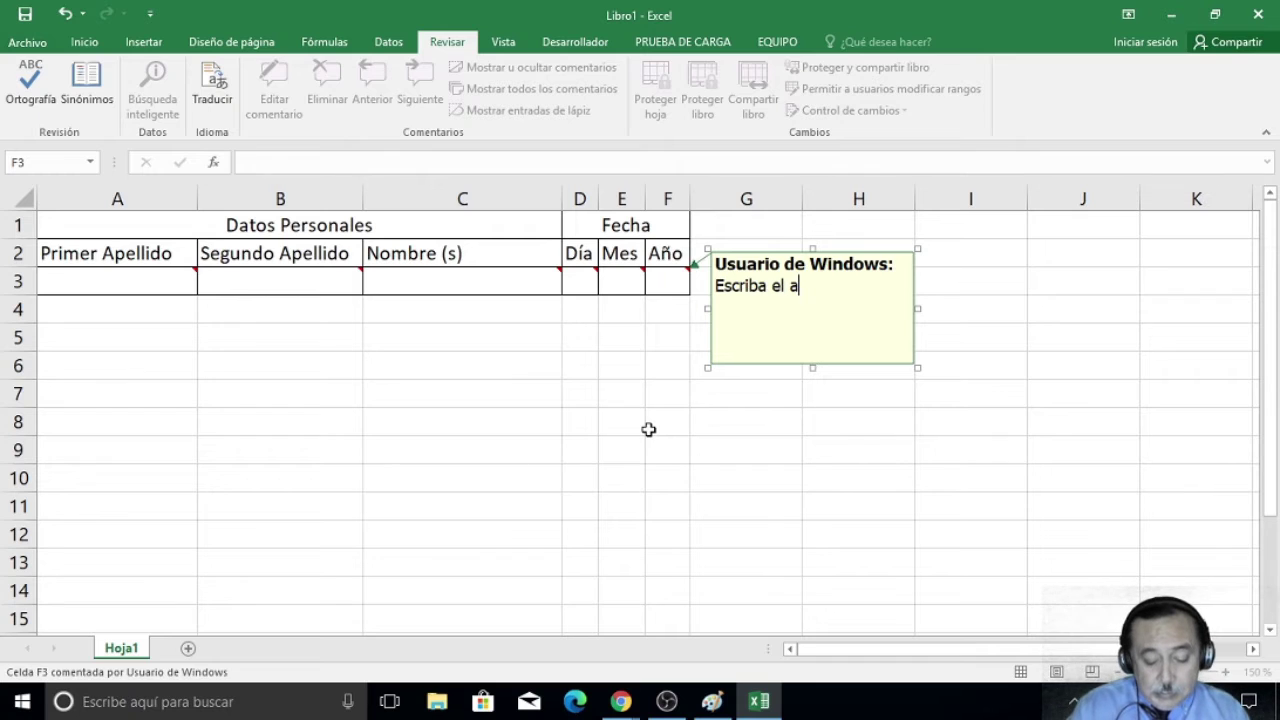
{"action": "type", "text": "ño de s"}
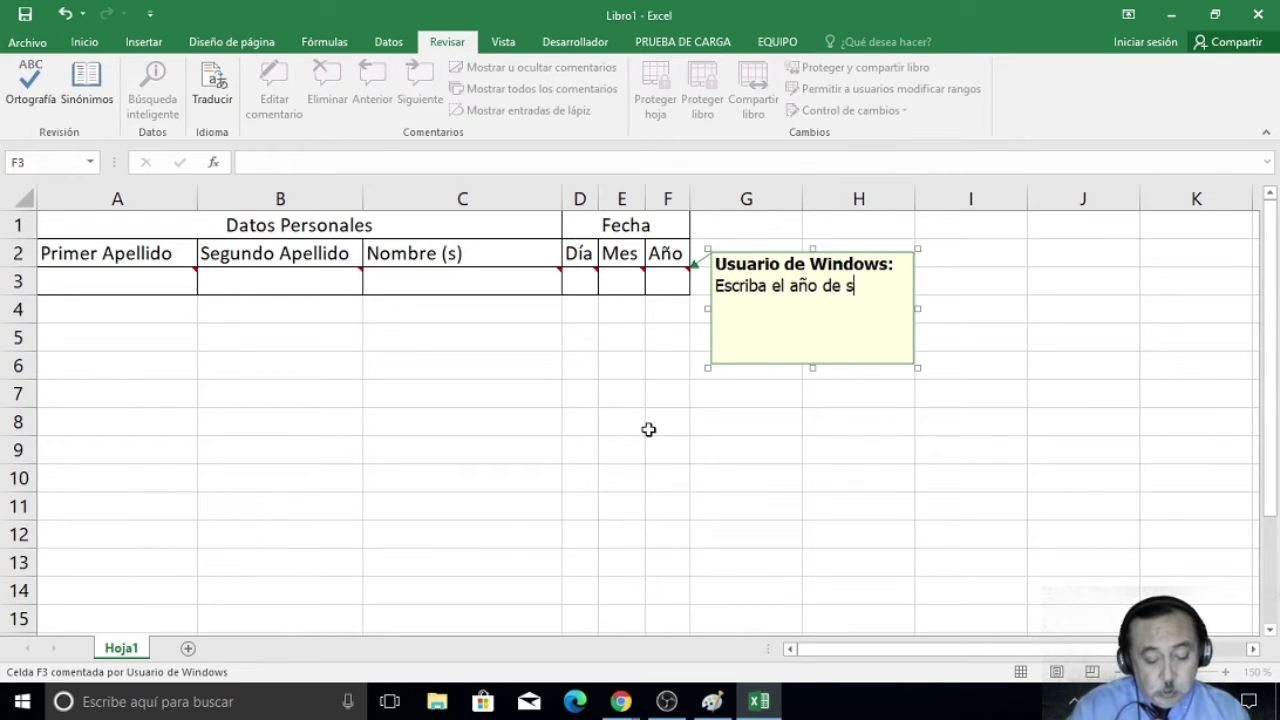
{"action": "type", "text": "u nacimie"}
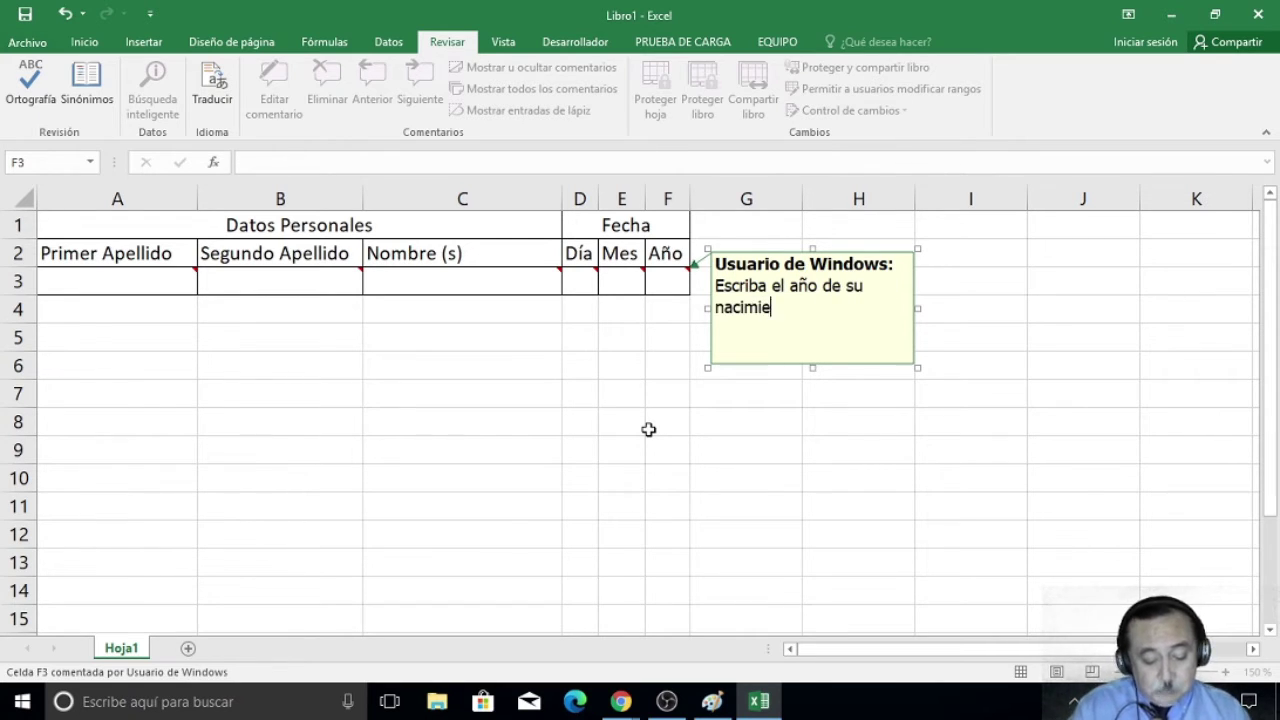
{"action": "type", "text": "nto "}
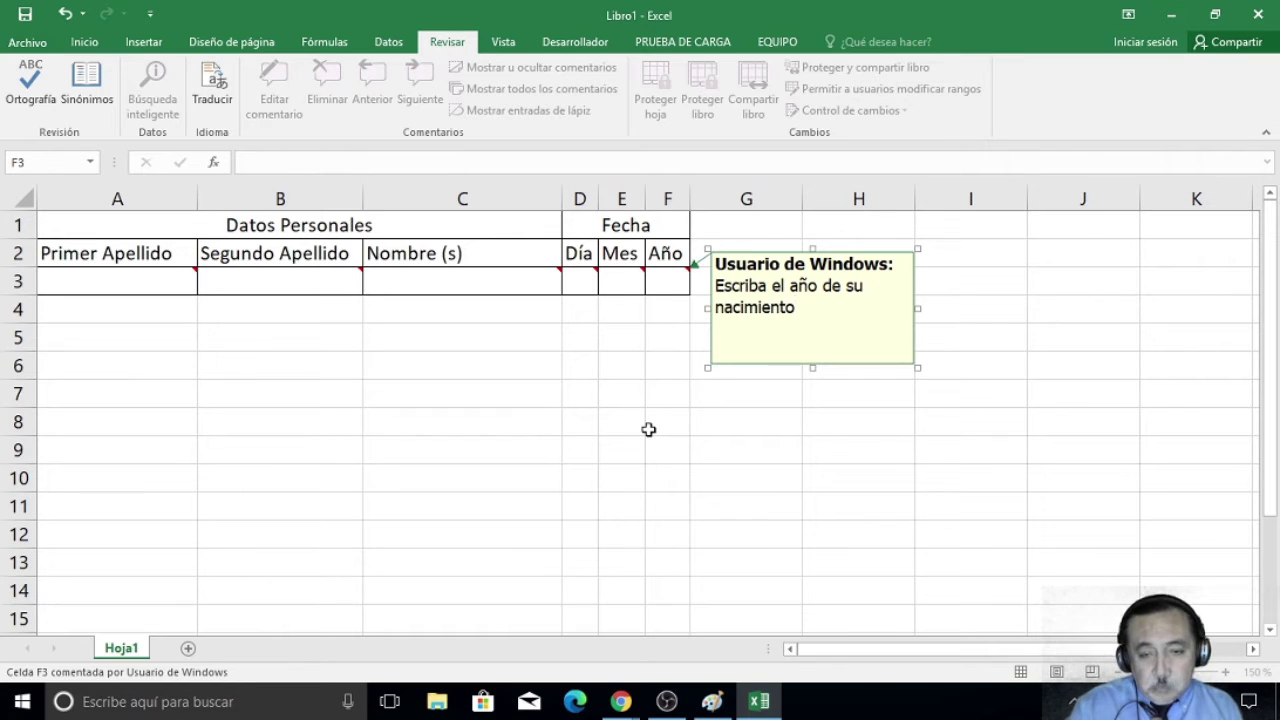
{"action": "type", "text": "("}
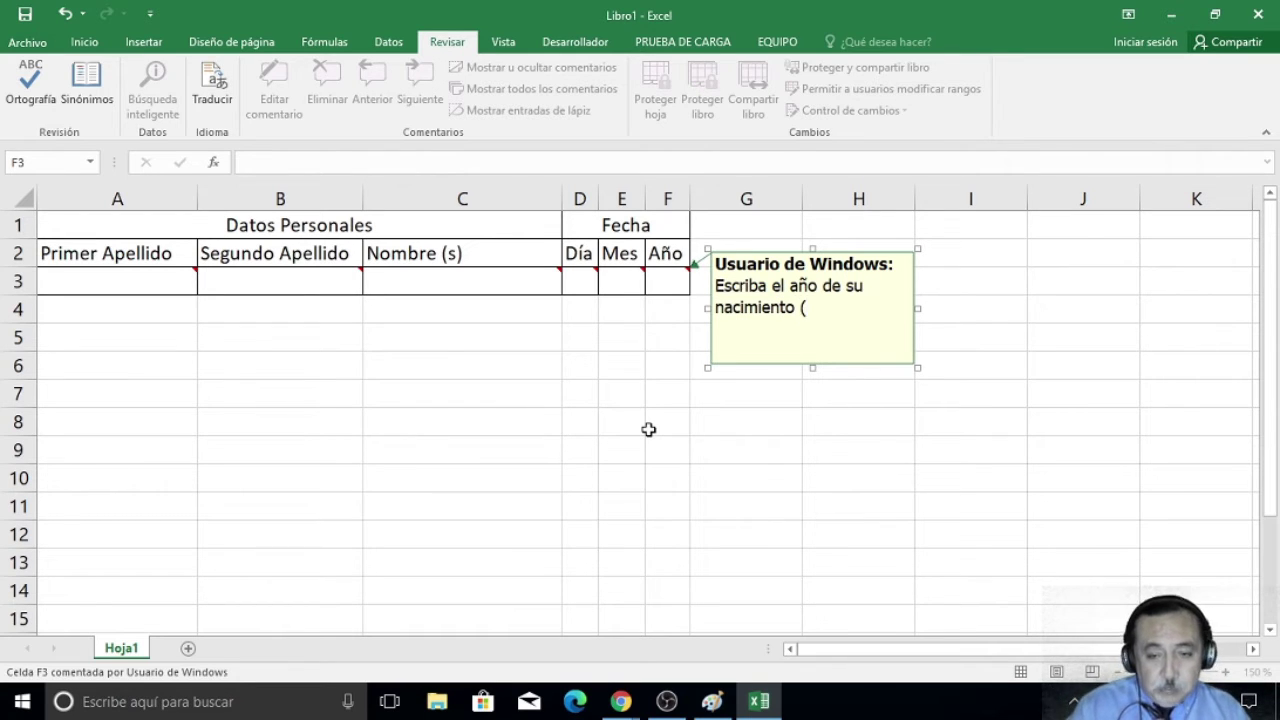
{"action": "type", "text": "con "}
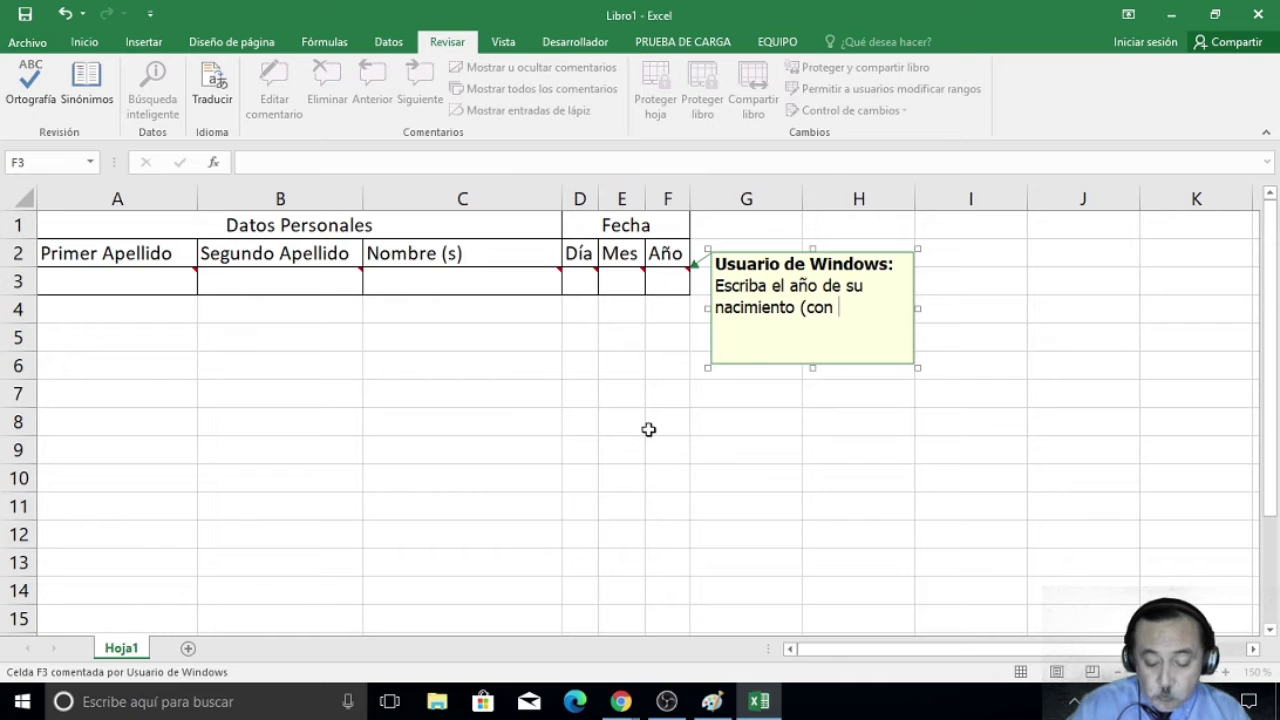
{"action": "type", "text": "4 ci"}
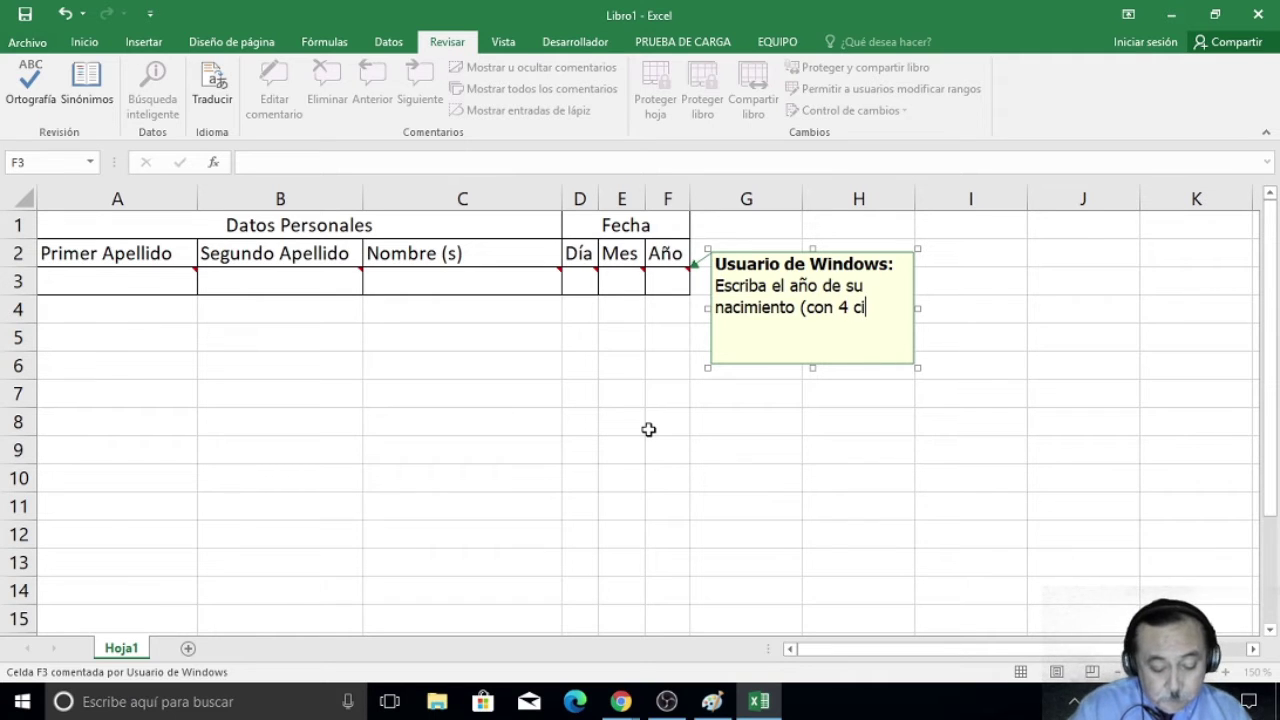
{"action": "type", "text": "fras"}
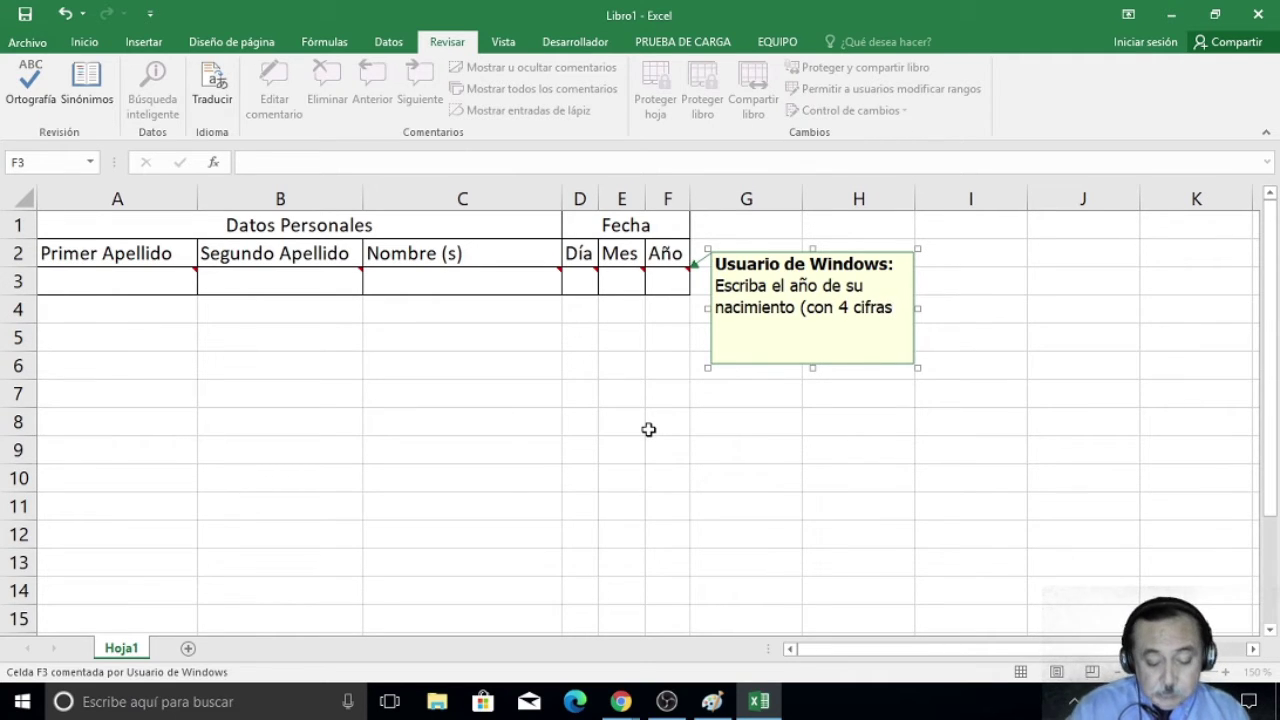
{"action": "type", "text": ")"}
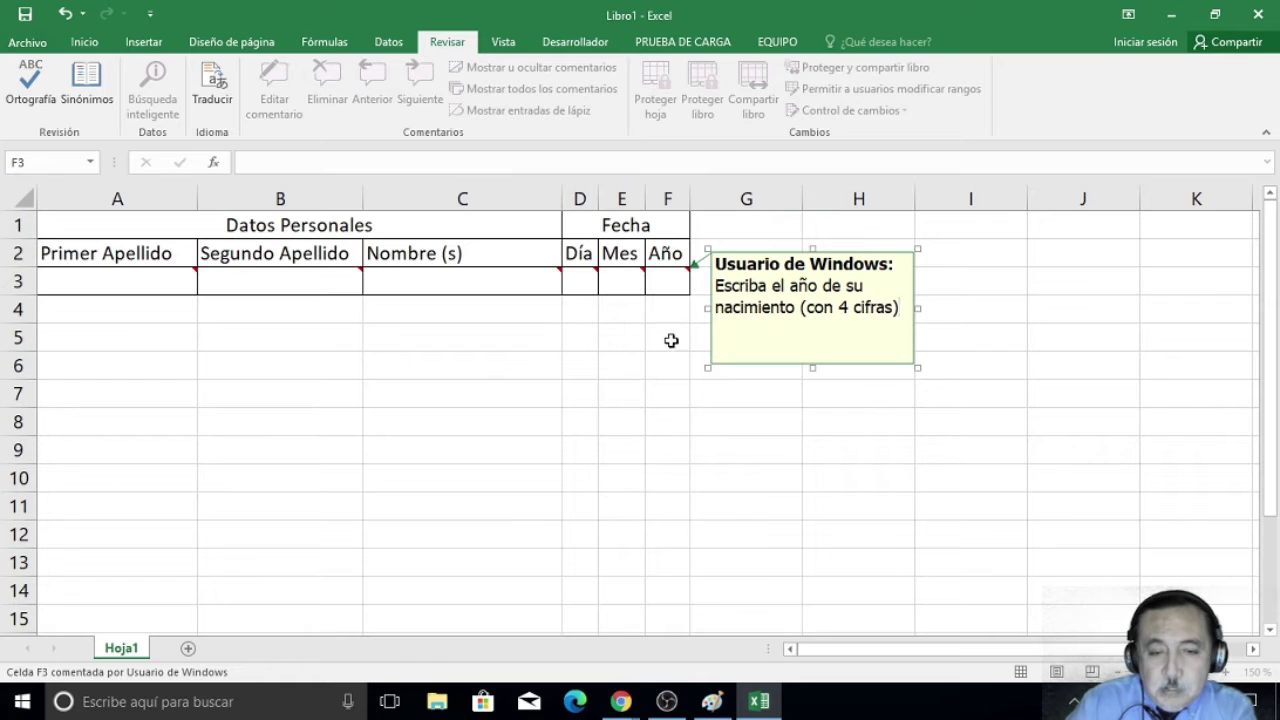
{"action": "left_click", "coordinate": [671, 341]}
{"action": "left_click", "coordinate": [660, 281]}
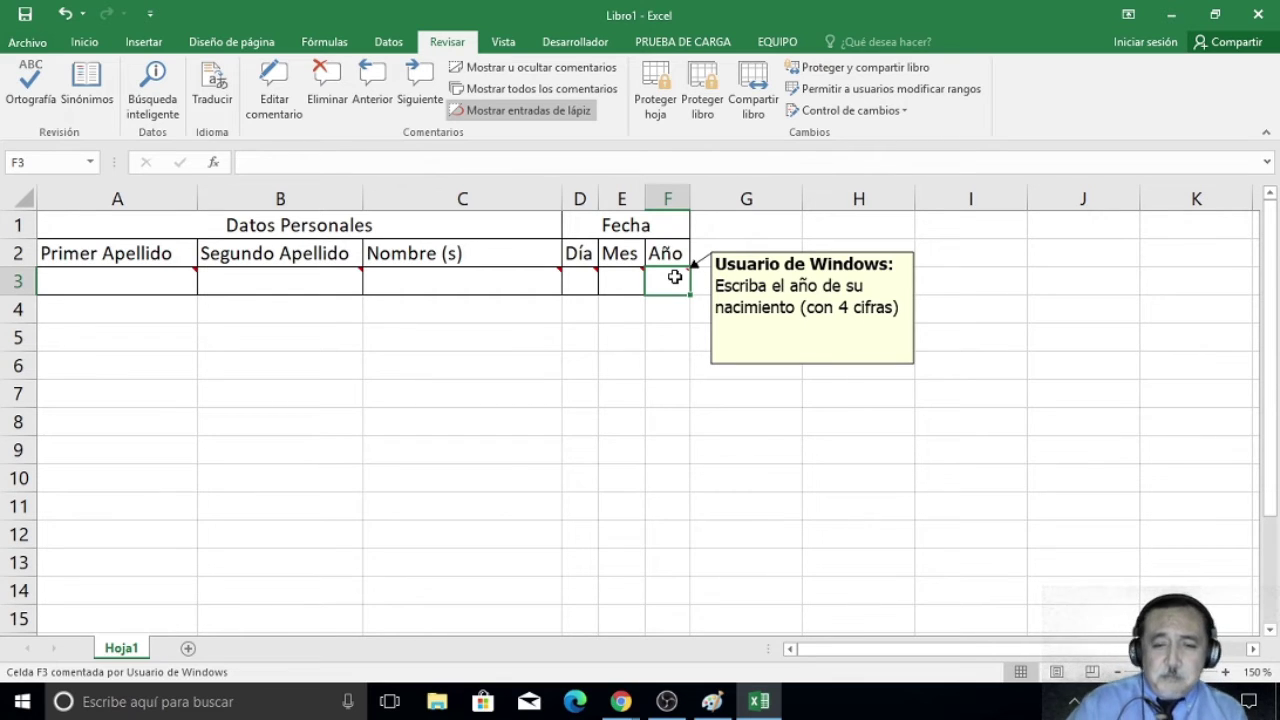
Move the selection to F4, then back to E3 to rework its comment.
{"action": "left_click", "coordinate": [664, 315]}
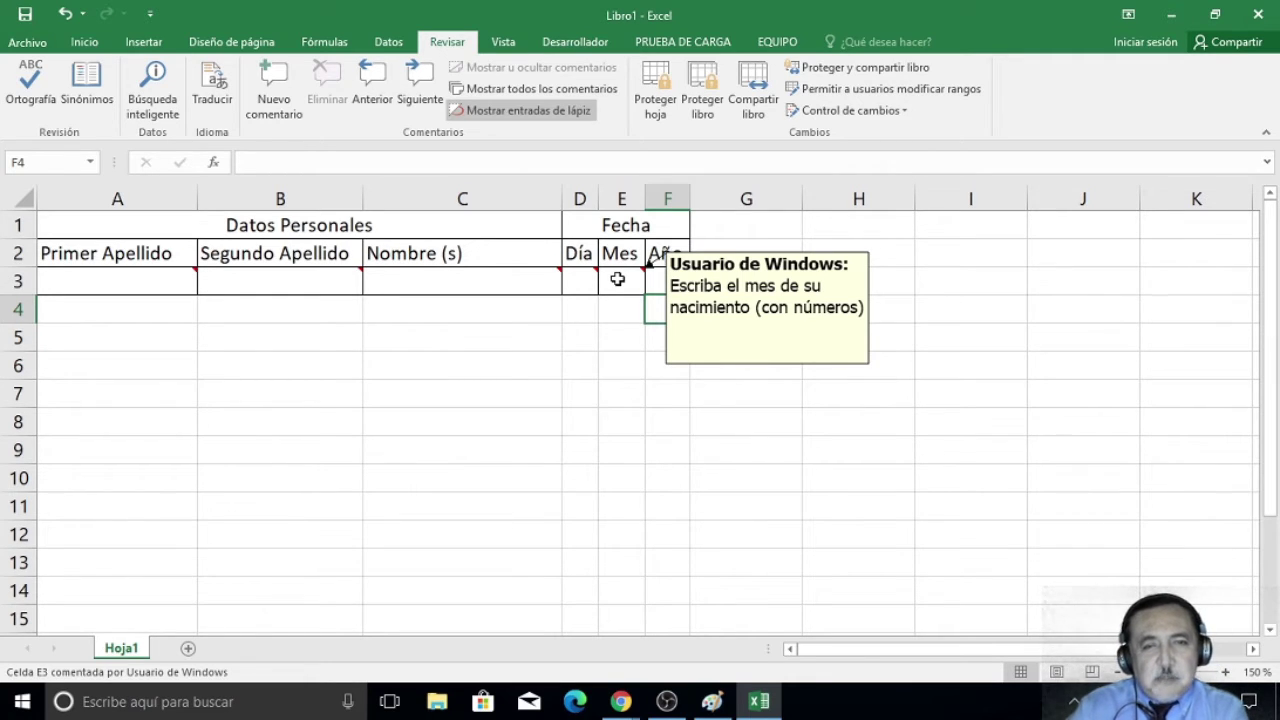
{"action": "mouse_move", "coordinate": [621, 281]}
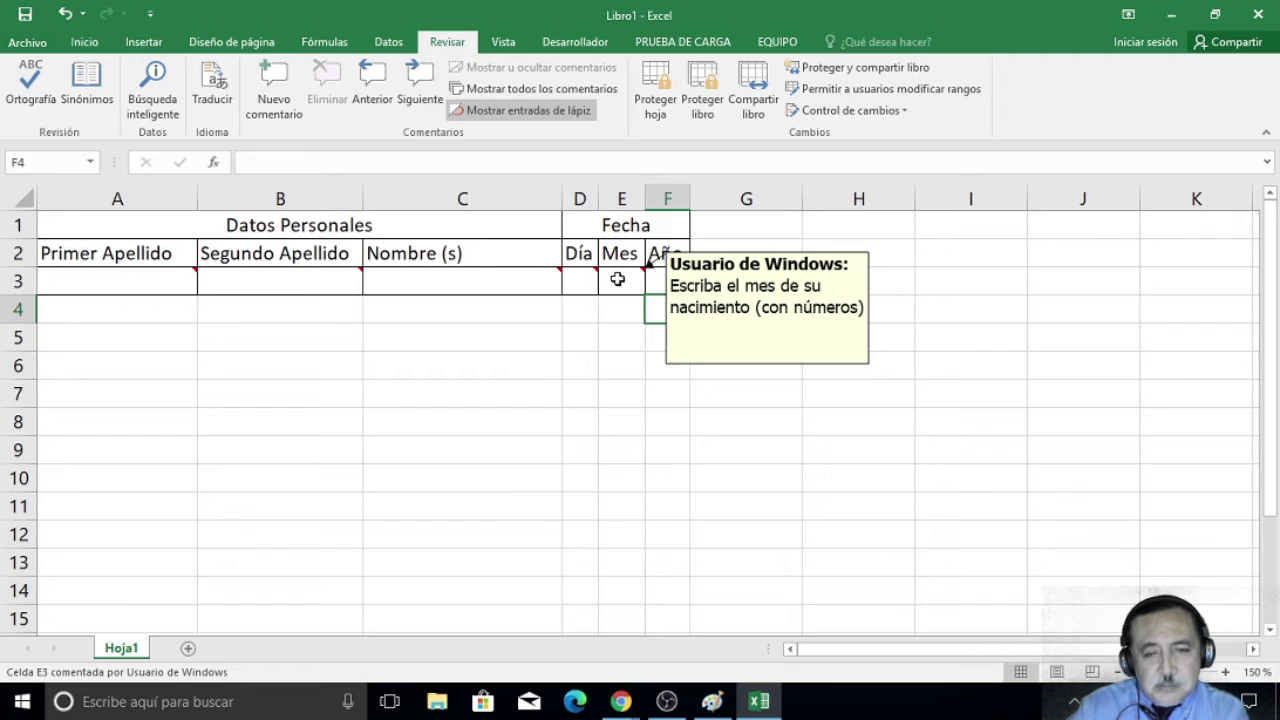
{"action": "left_click", "coordinate": [617, 280]}
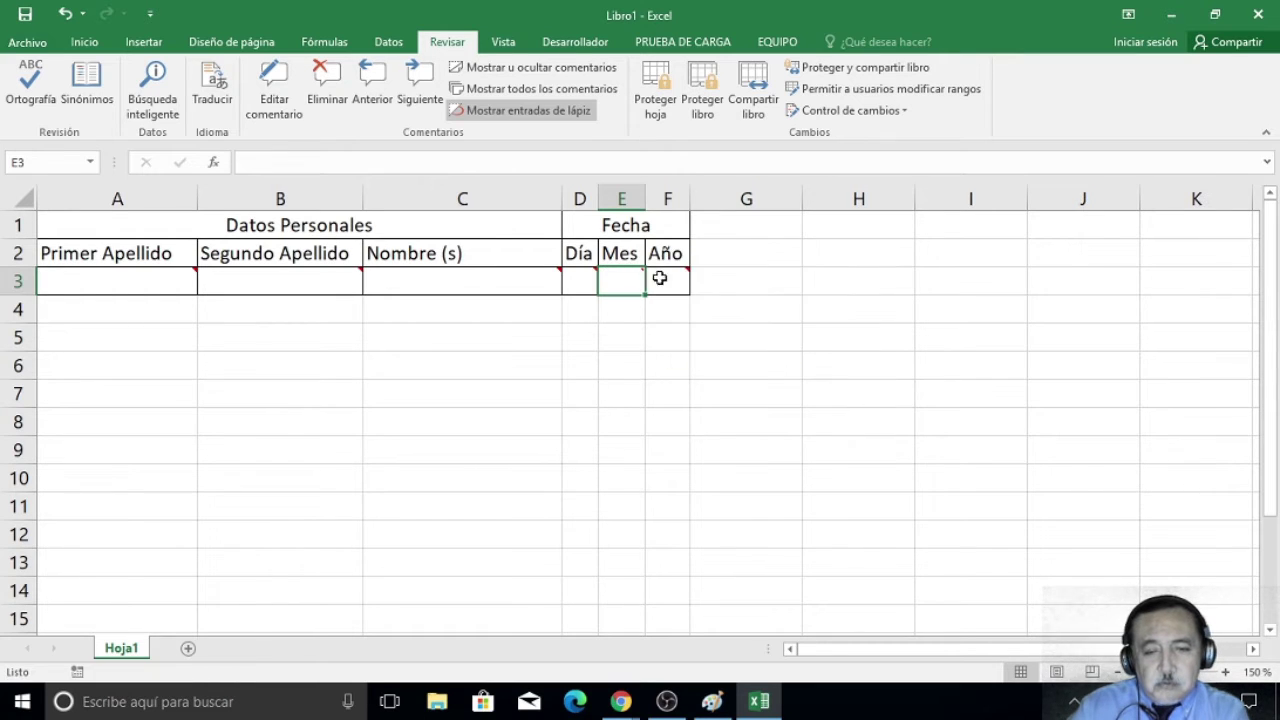
Delete E3's old comment and re-add 'Escriba el mes de su nacimiento (con números)'.
{"action": "left_click", "coordinate": [342, 76]}
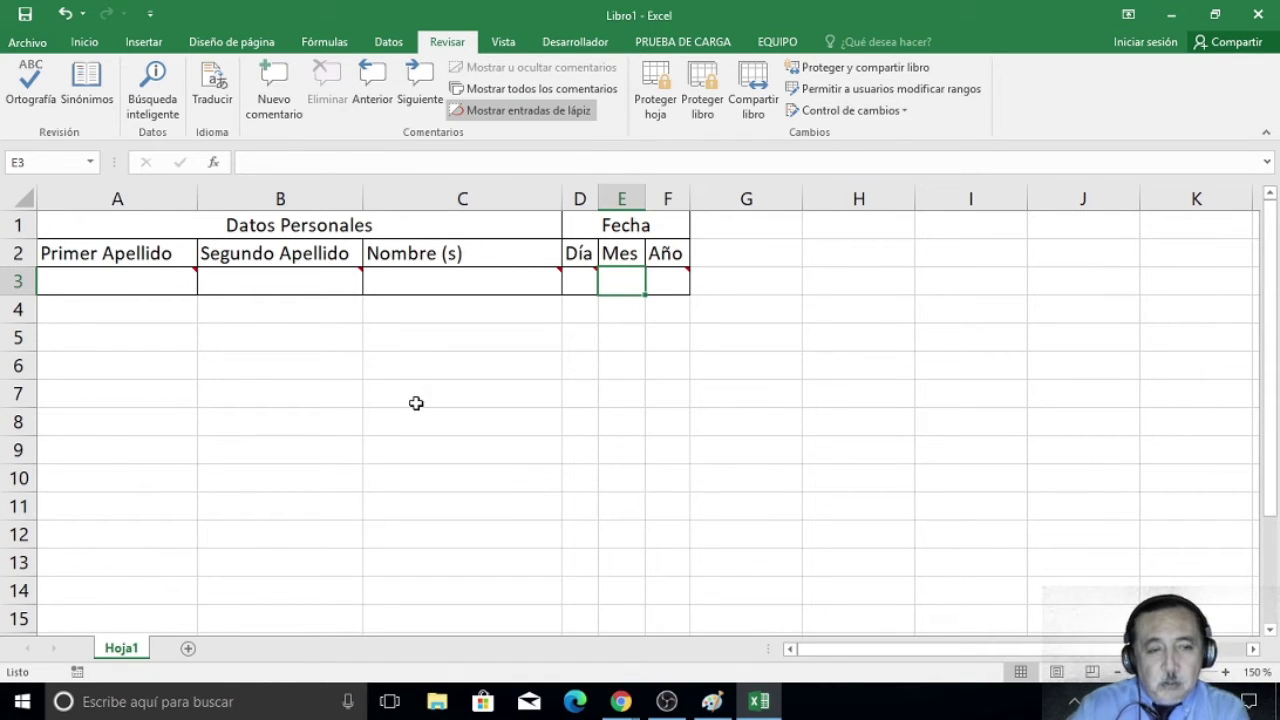
{"action": "left_click", "coordinate": [274, 88]}
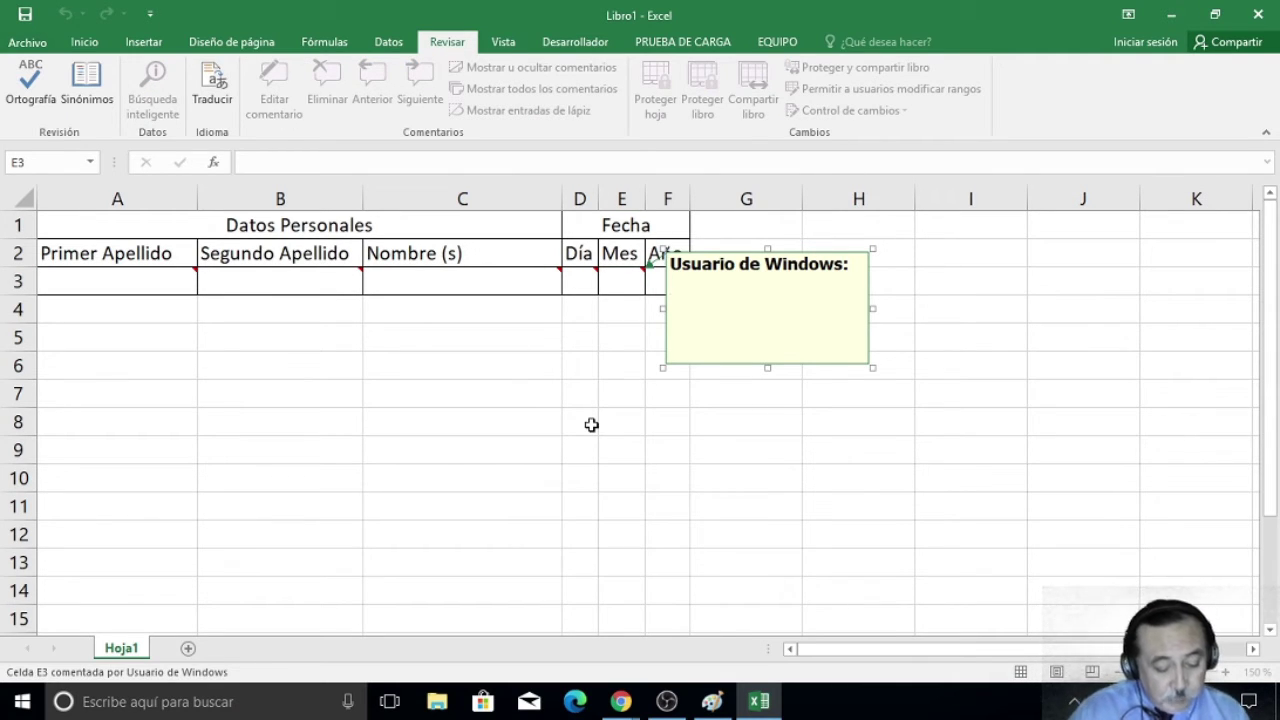
{"action": "type", "text": "Escriba "}
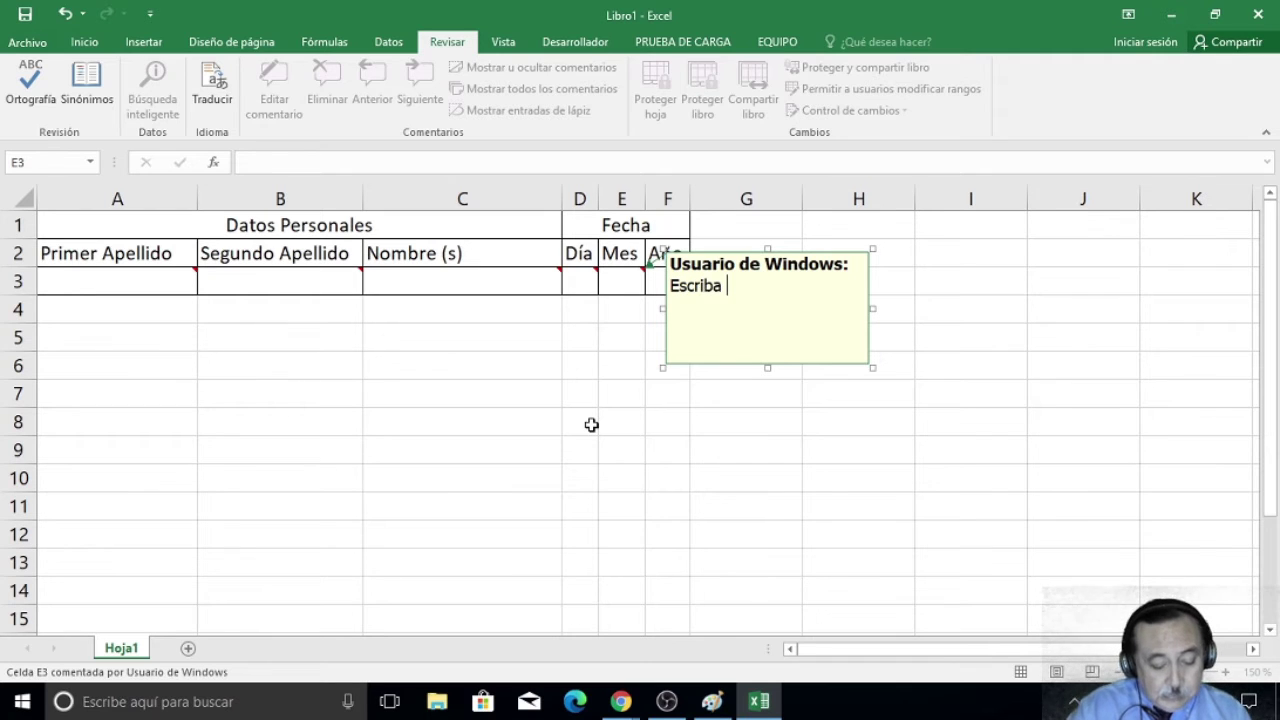
{"action": "type", "text": "el mes de "}
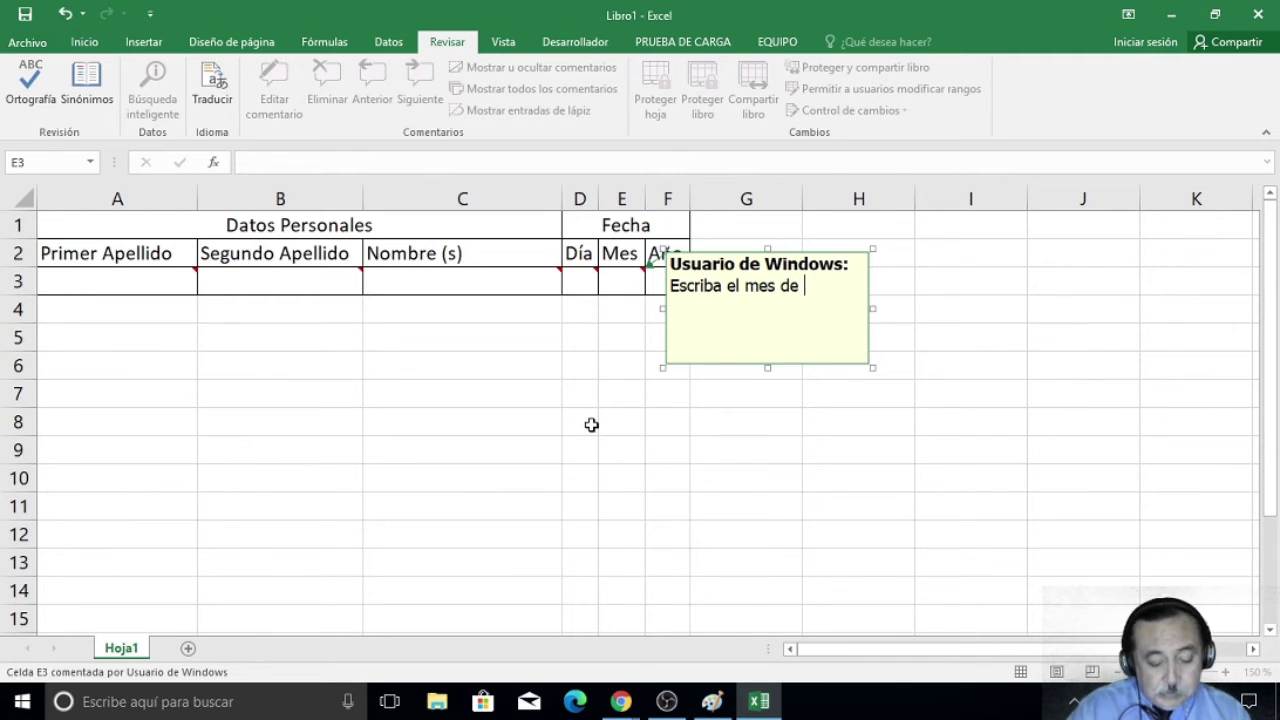
{"action": "type", "text": "su nacimien"}
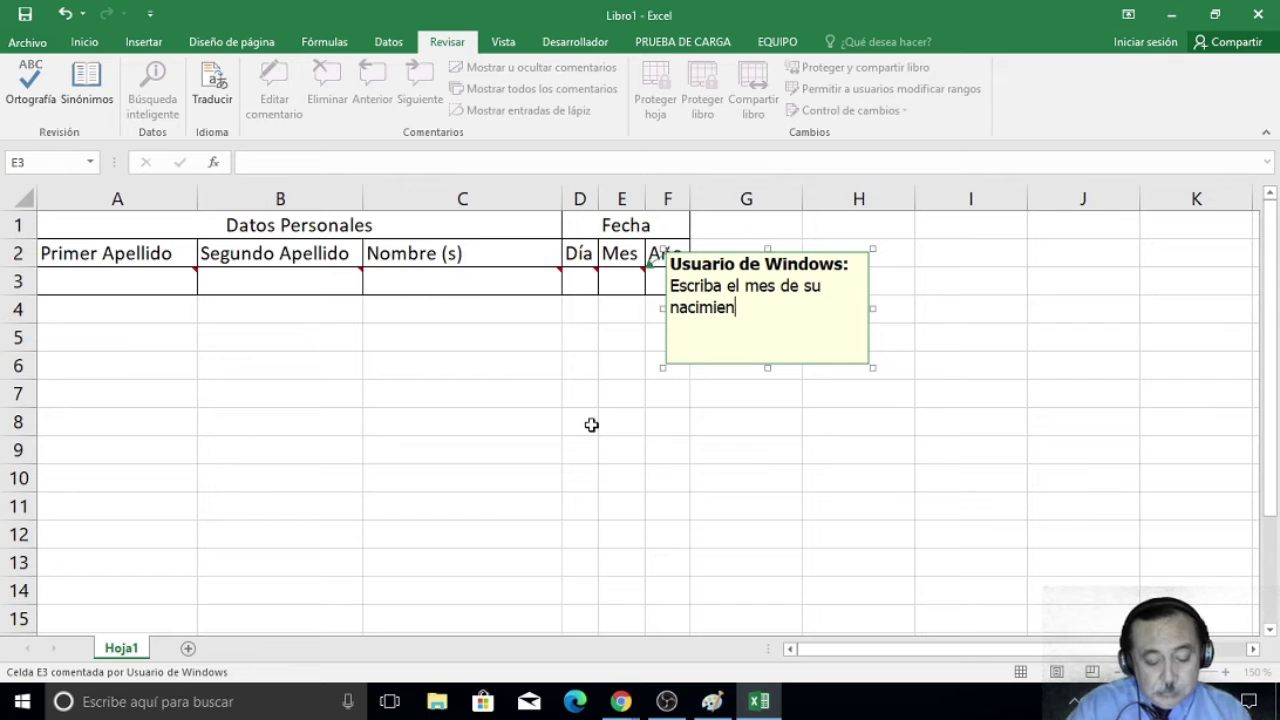
{"action": "type", "text": "to ("}
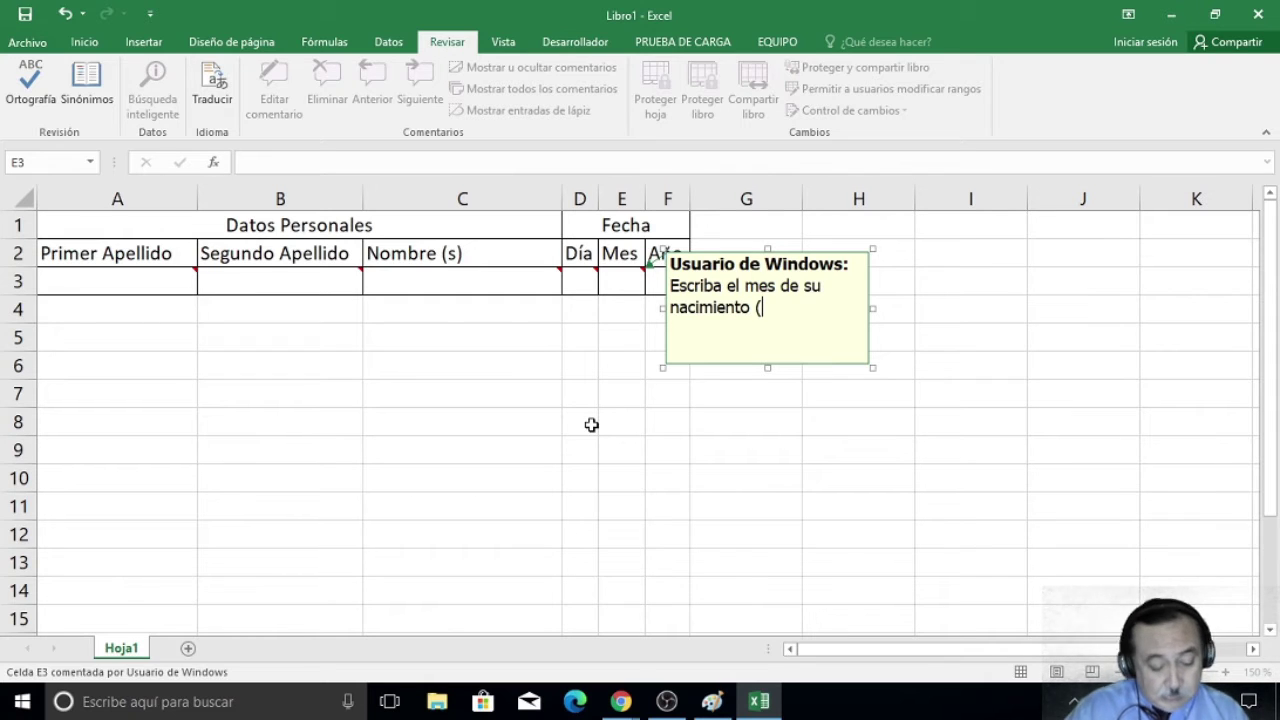
{"action": "type", "text": "con n"}
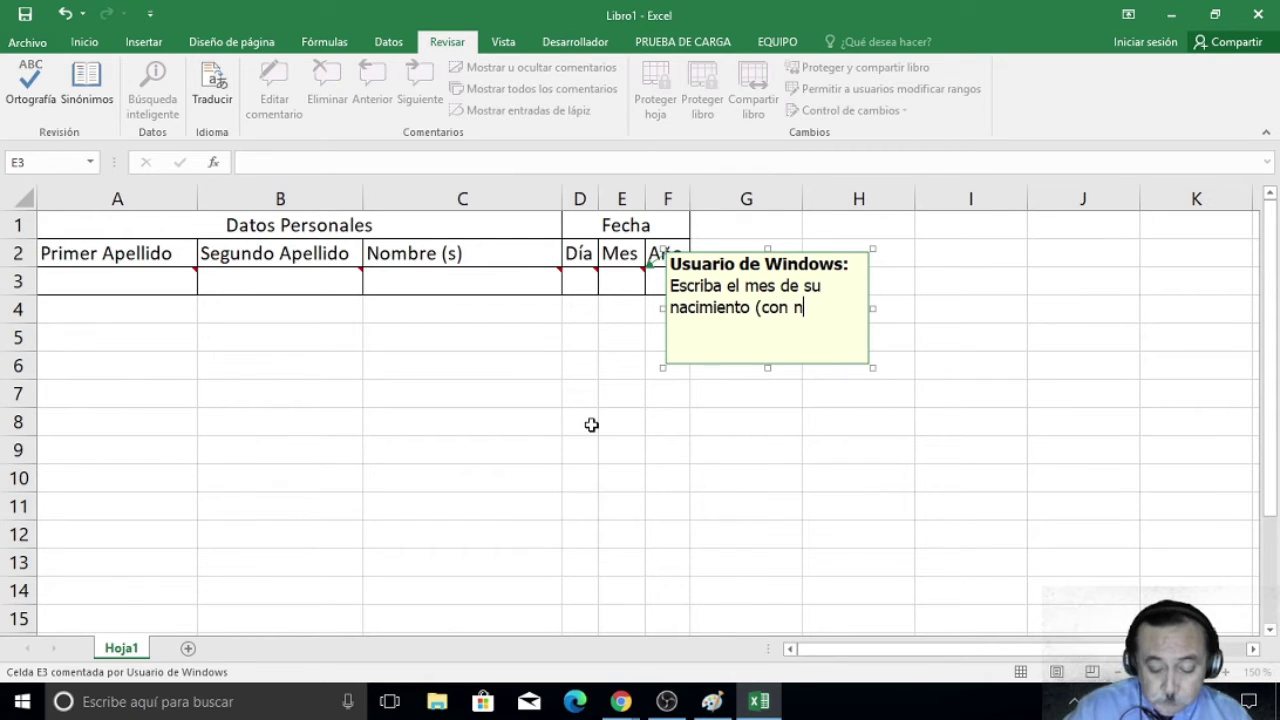
{"action": "type", "text": "úmeros"}
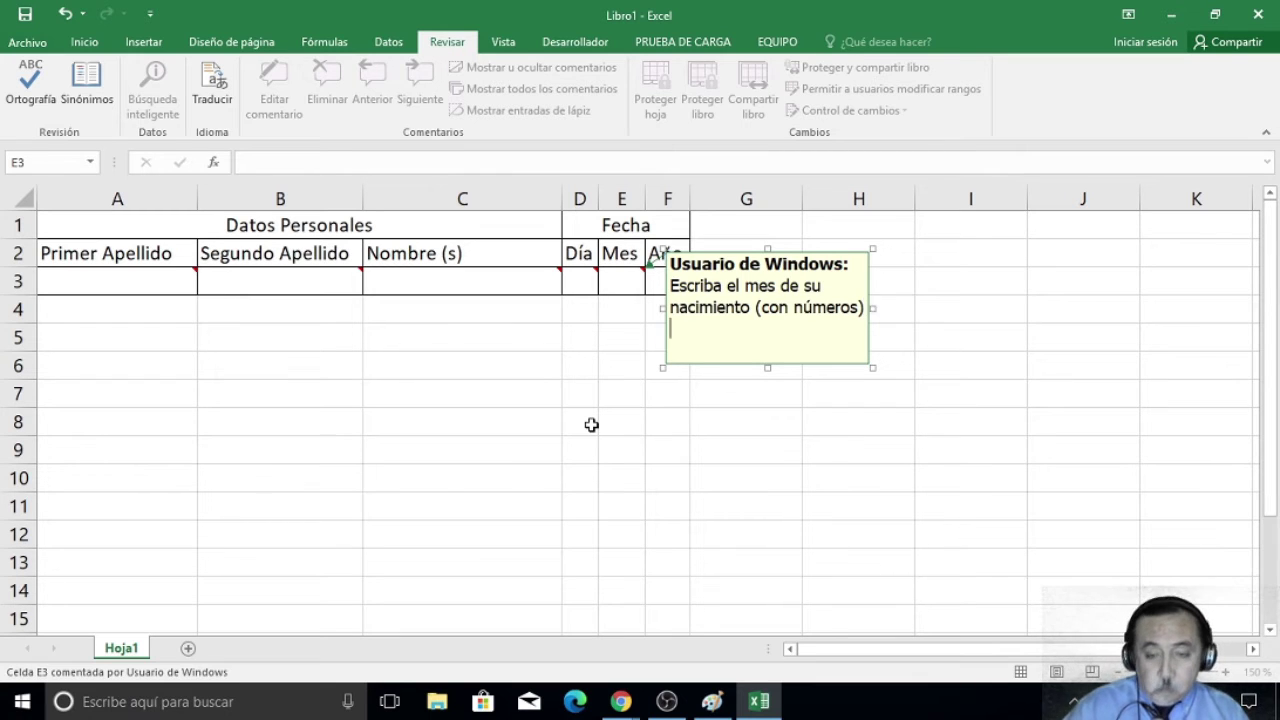
{"action": "left_click", "coordinate": [595, 501]}
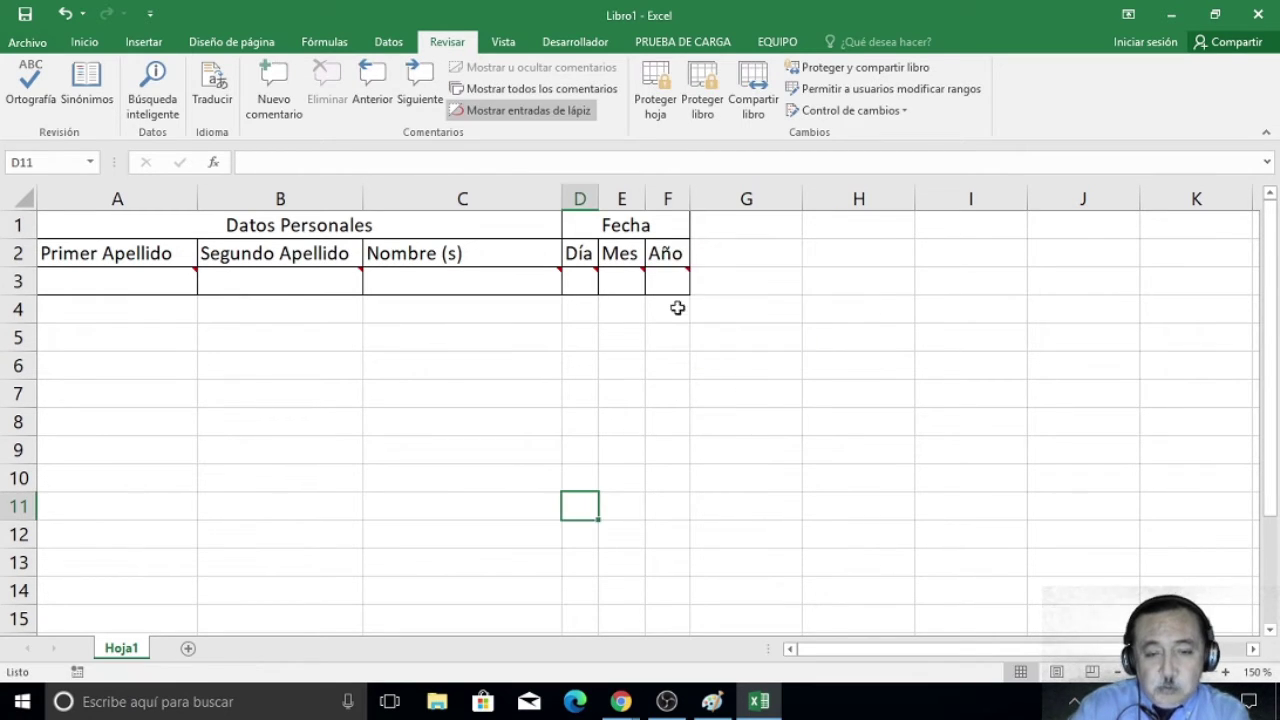
{"action": "mouse_move", "coordinate": [621, 281]}
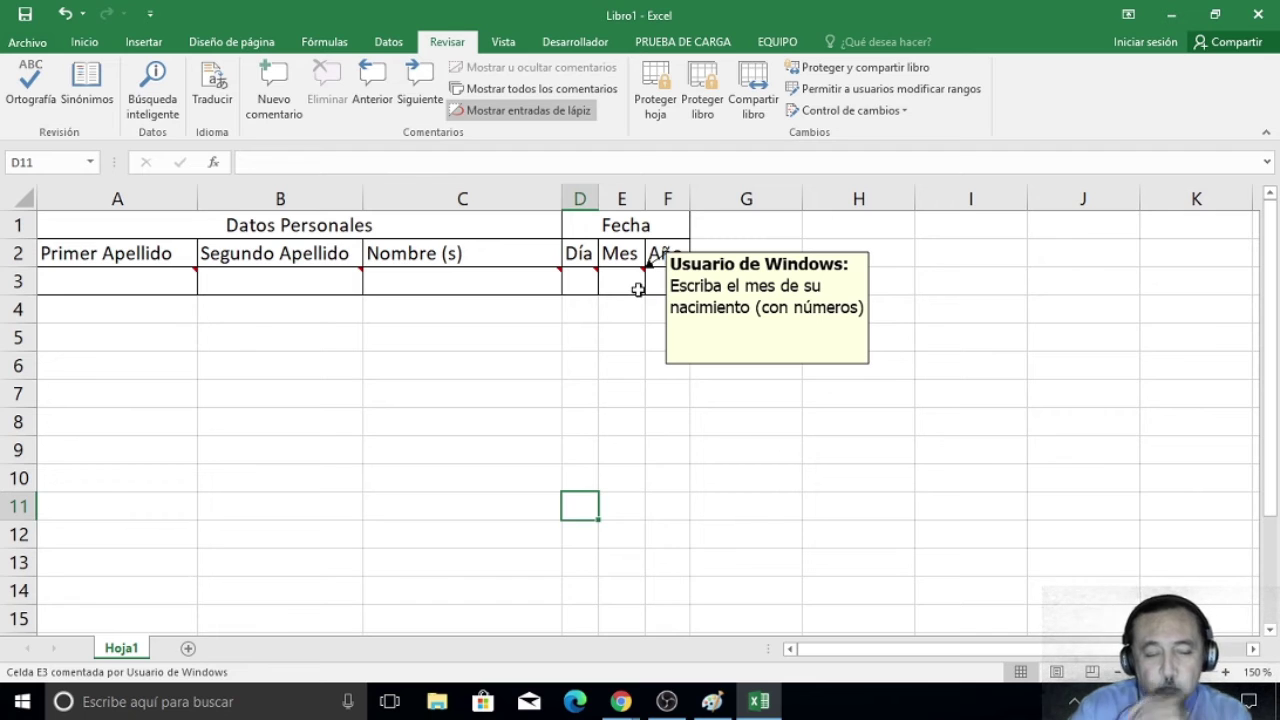
Edit E3's comment to ask for 'las tres primeras letras del nombre del mes'.
{"action": "left_click", "coordinate": [637, 289]}
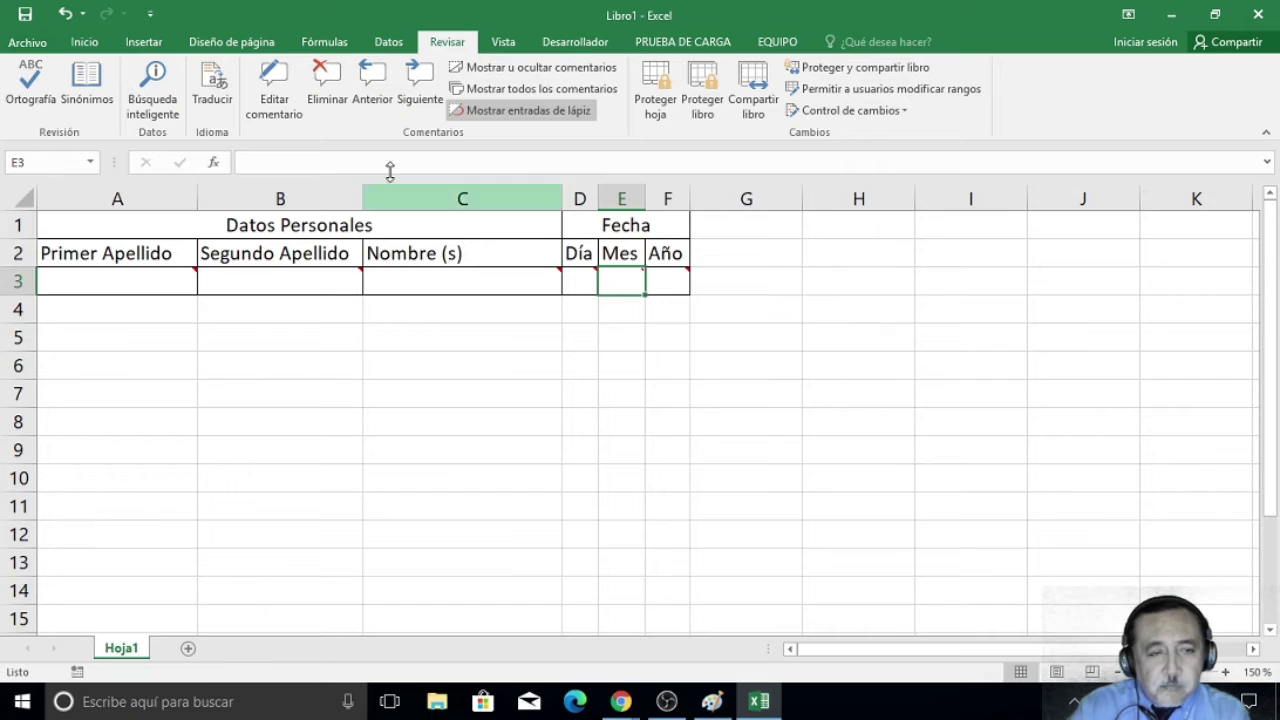
{"action": "left_click", "coordinate": [272, 75]}
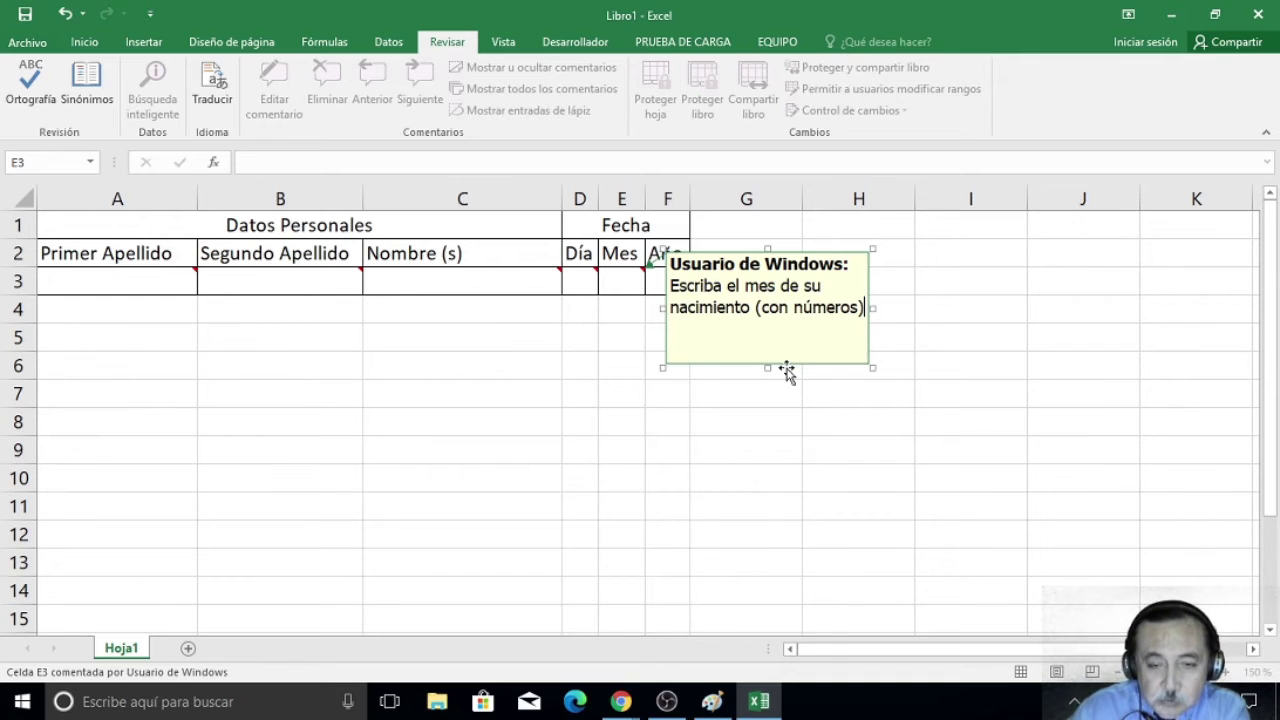
{"action": "key", "text": "BackSpace"}
{"action": "key", "text": "BackSpace"}
{"action": "key", "text": "BackSpace"}
{"action": "key", "text": "BackSpace"}
{"action": "key", "text": "BackSpace"}
{"action": "key", "text": "BackSpace"}
{"action": "key", "text": "BackSpace"}
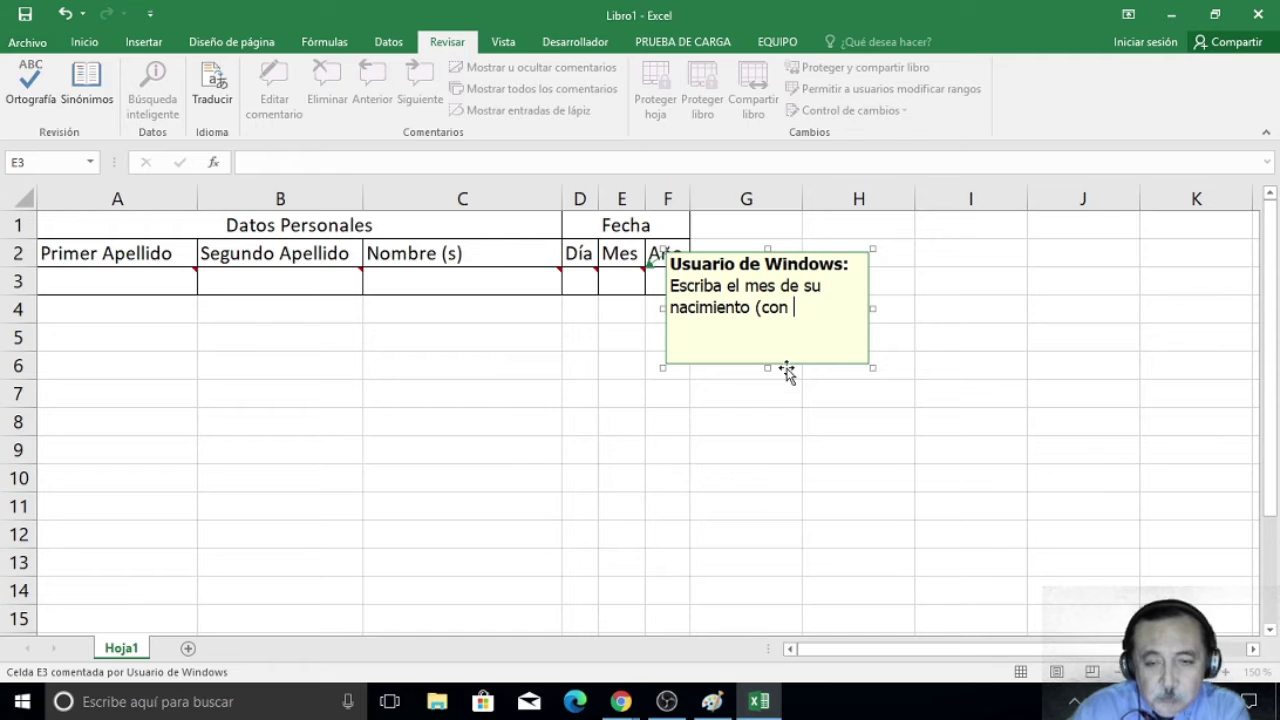
{"action": "type", "text": "las t"}
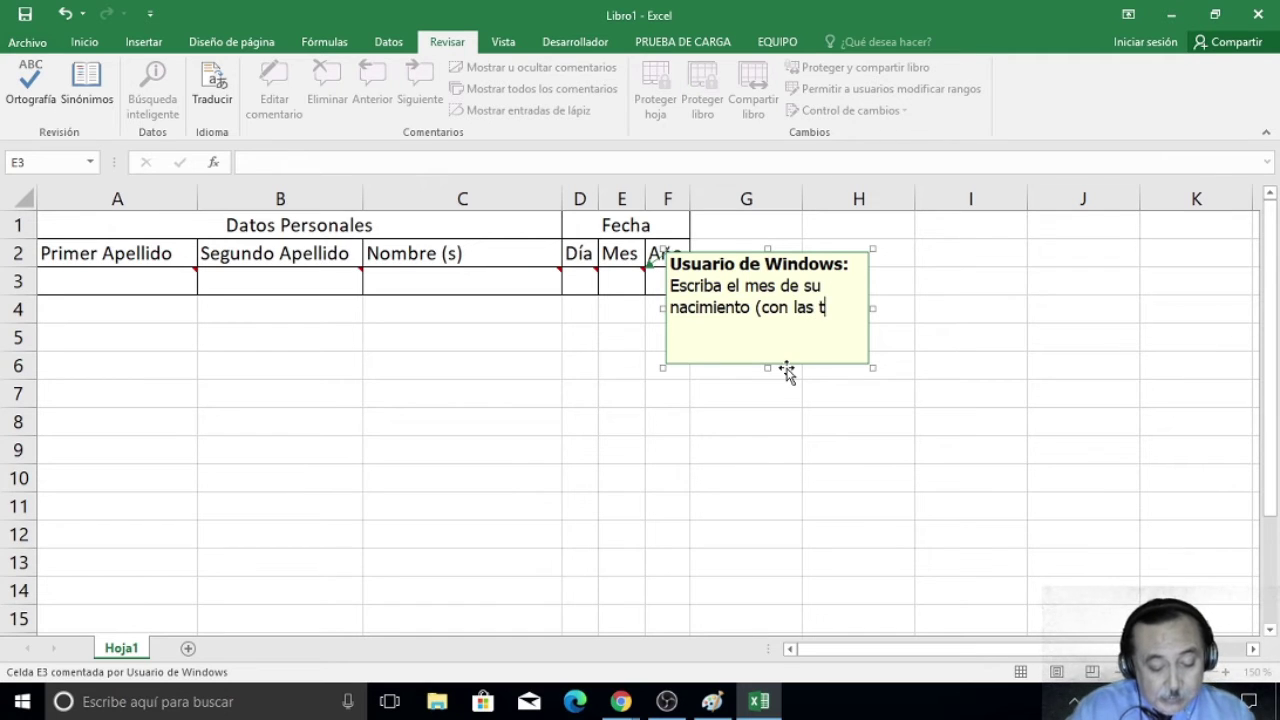
{"action": "type", "text": "res prim"}
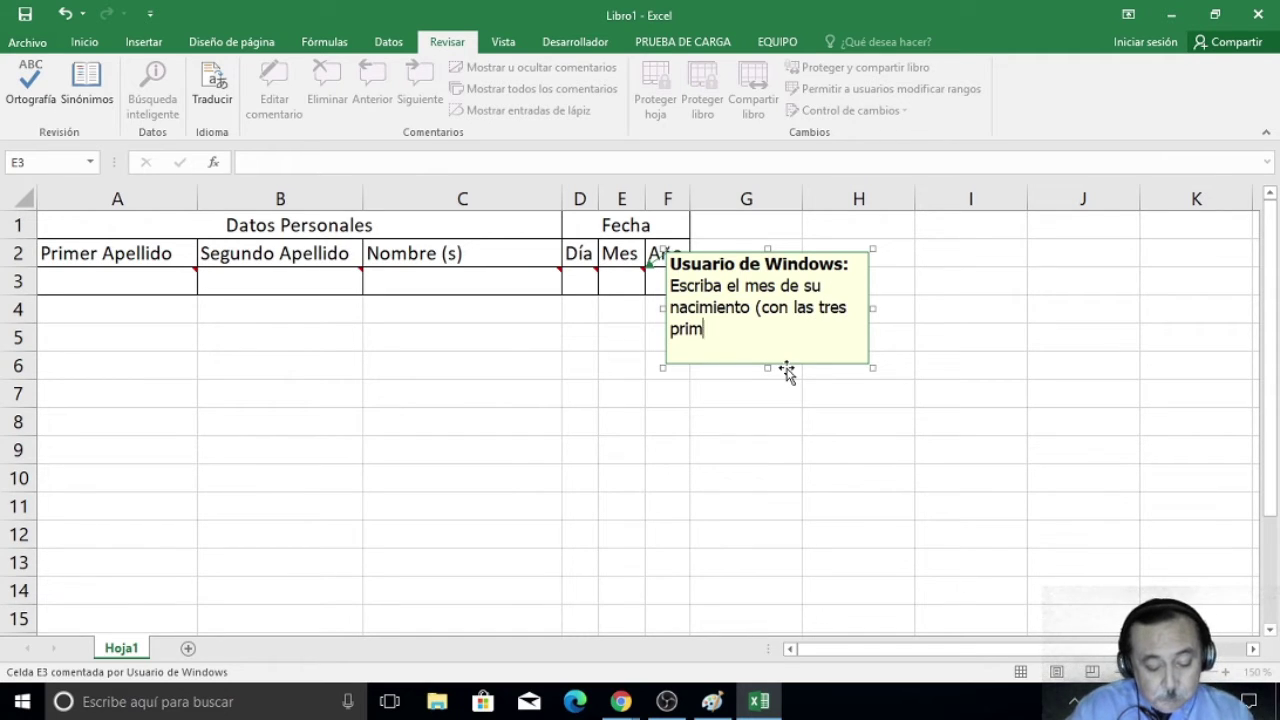
{"action": "type", "text": "eras letr"}
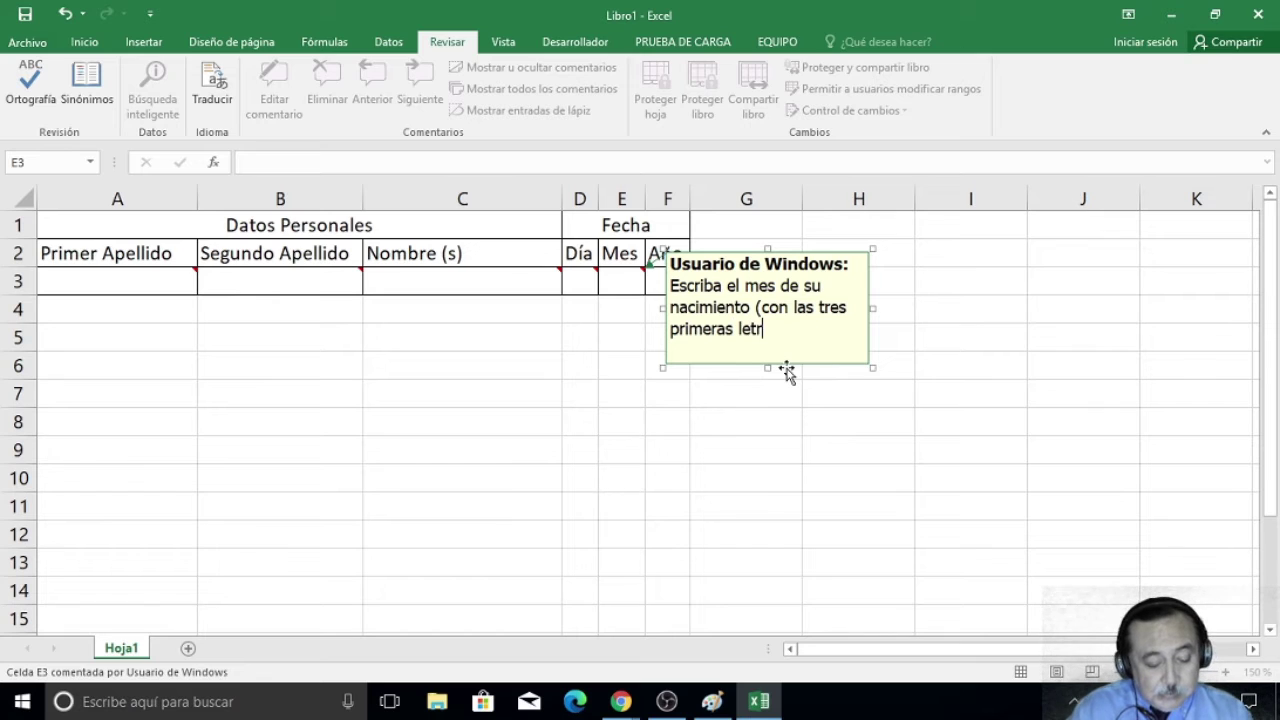
{"action": "type", "text": "as del no"}
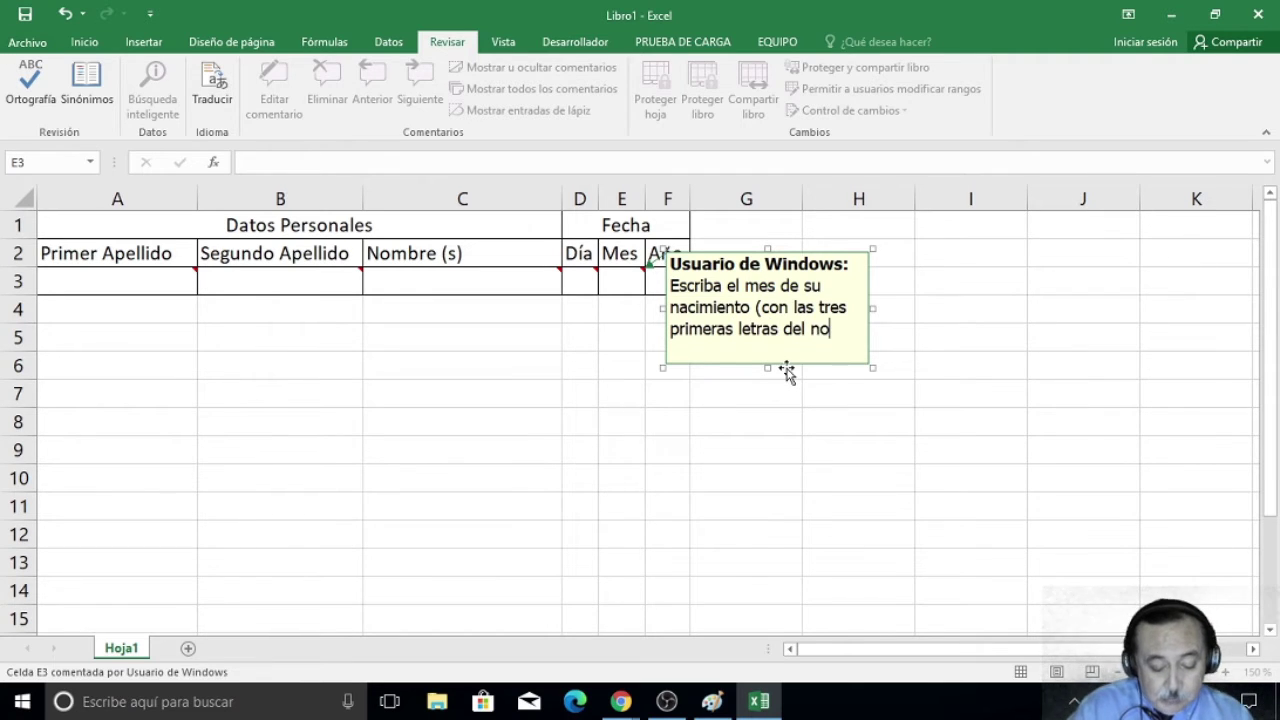
{"action": "type", "text": "mbre del m"}
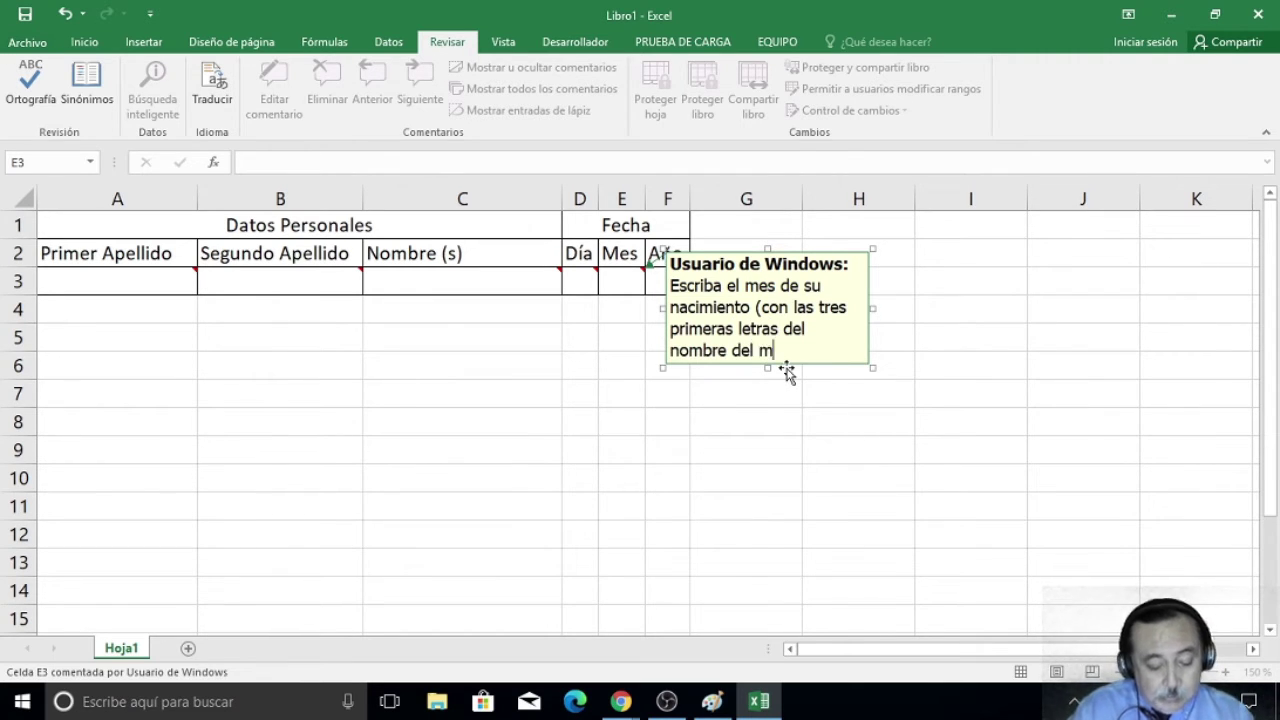
{"action": "type", "text": "es"}
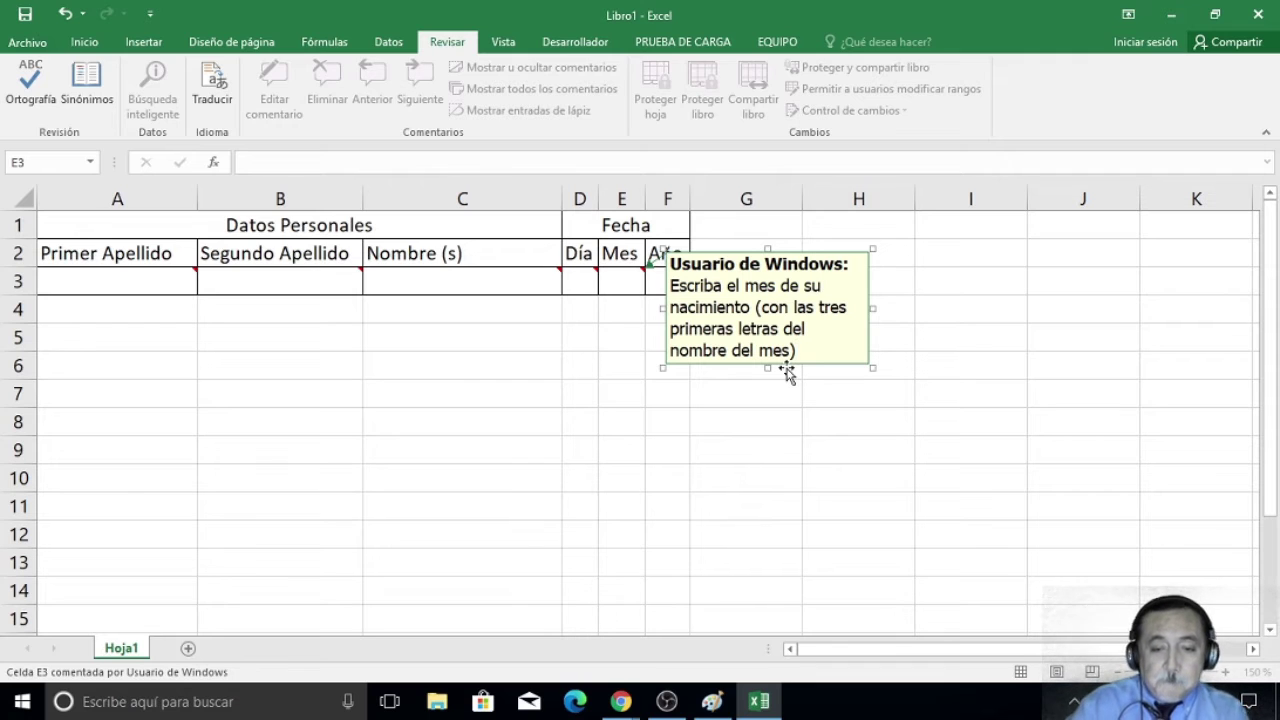
{"action": "left_click", "coordinate": [723, 398]}
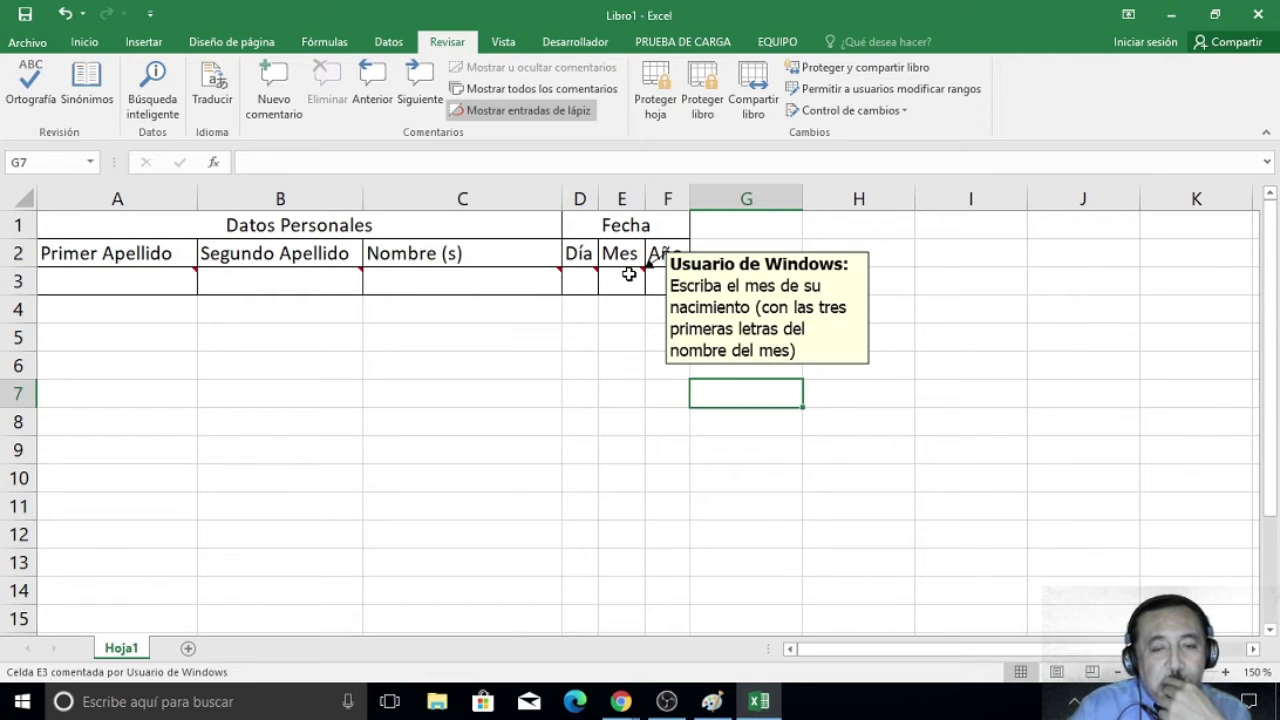
{"action": "left_click", "coordinate": [628, 274]}
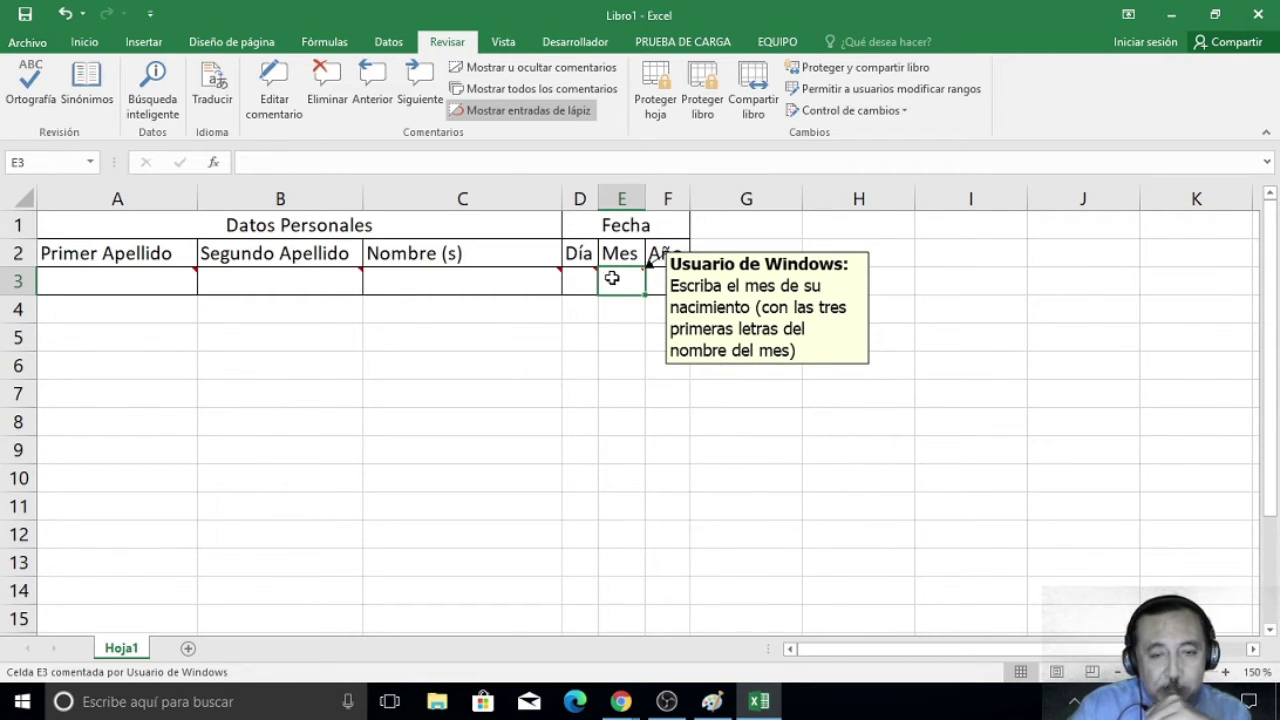
{"action": "left_click", "coordinate": [575, 277]}
{"action": "left_click", "coordinate": [520, 280]}
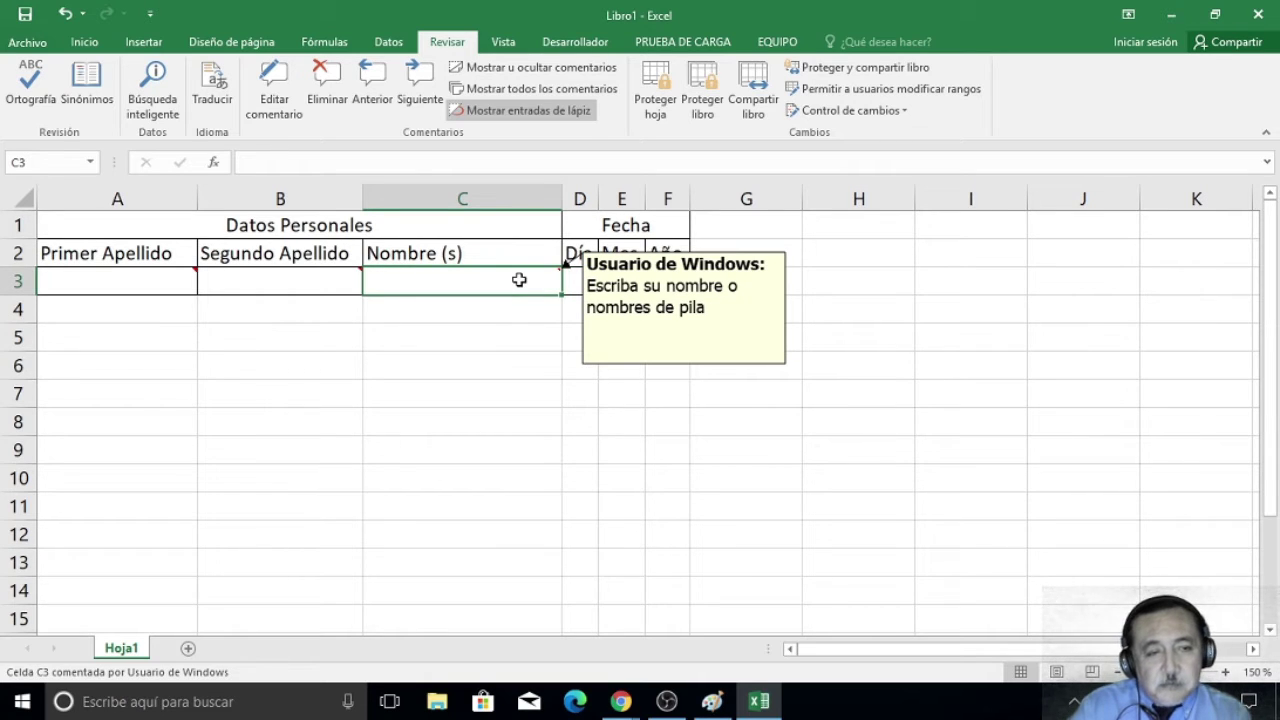
{"action": "left_click", "coordinate": [594, 284]}
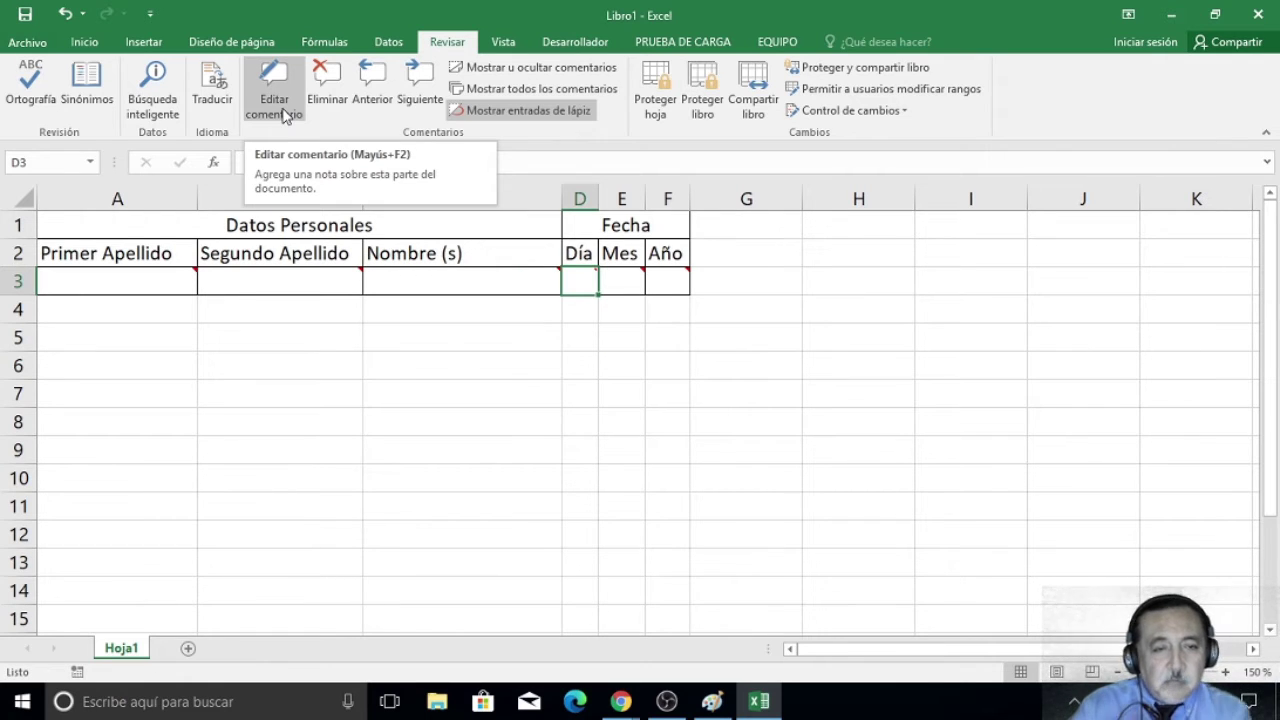
{"action": "left_click", "coordinate": [369, 83]}
{"action": "left_click", "coordinate": [369, 83]}
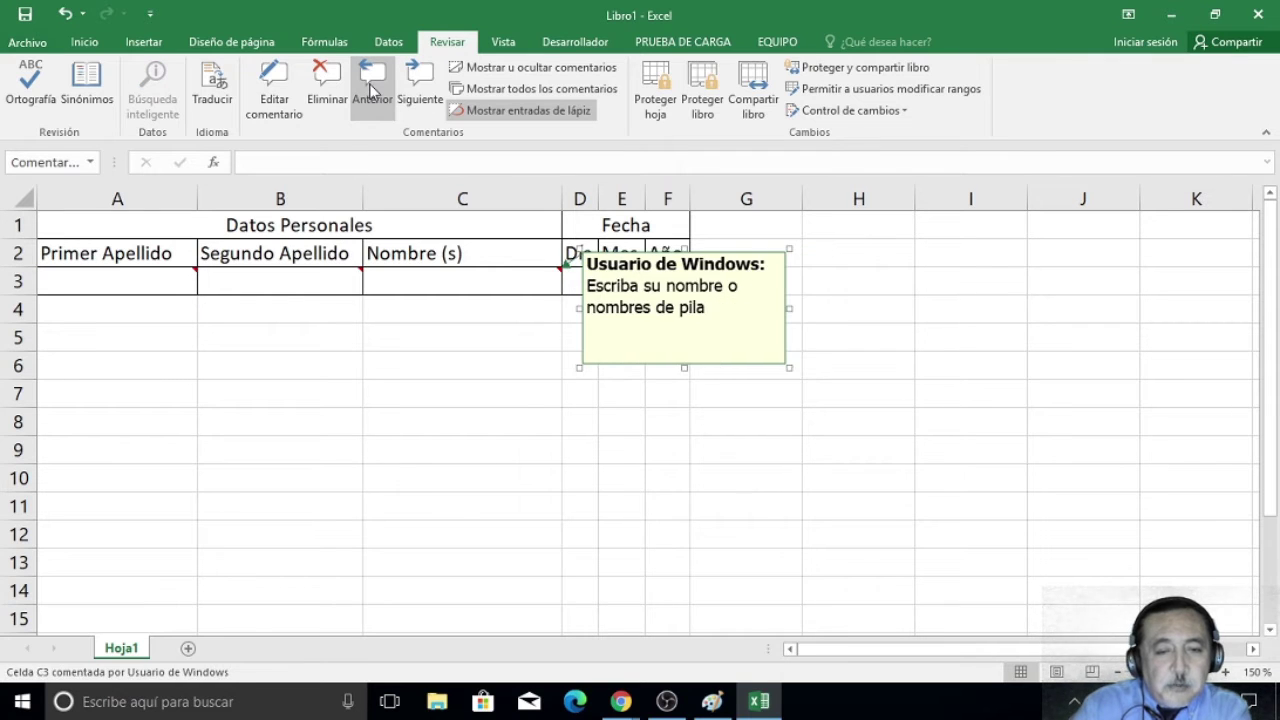
{"action": "left_click", "coordinate": [369, 83]}
{"action": "left_click", "coordinate": [369, 83]}
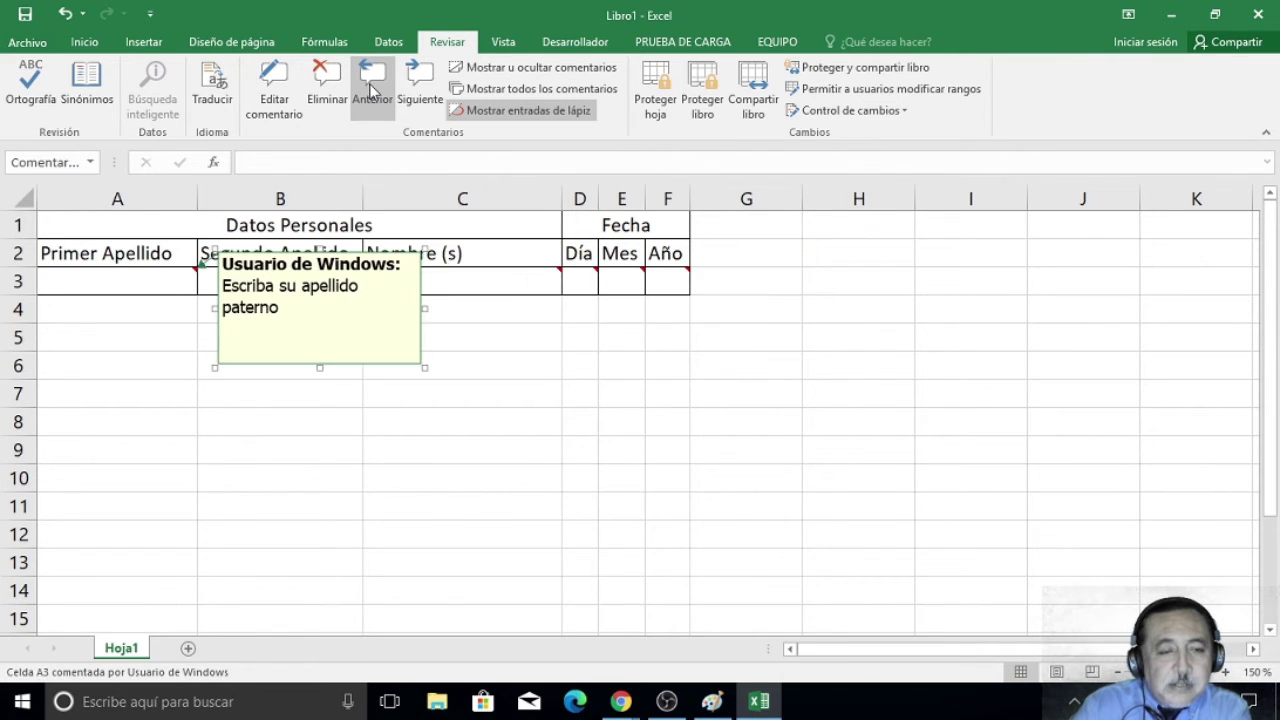
{"action": "left_click", "coordinate": [369, 83]}
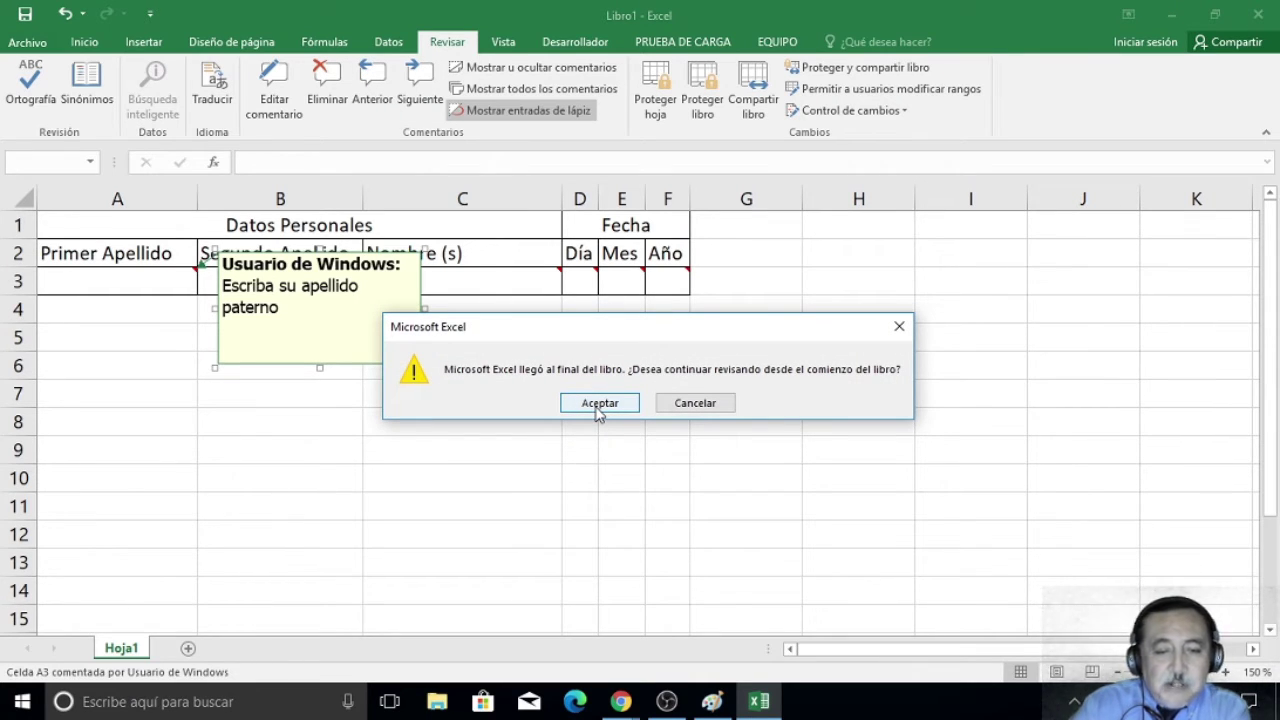
{"action": "left_click", "coordinate": [599, 405]}
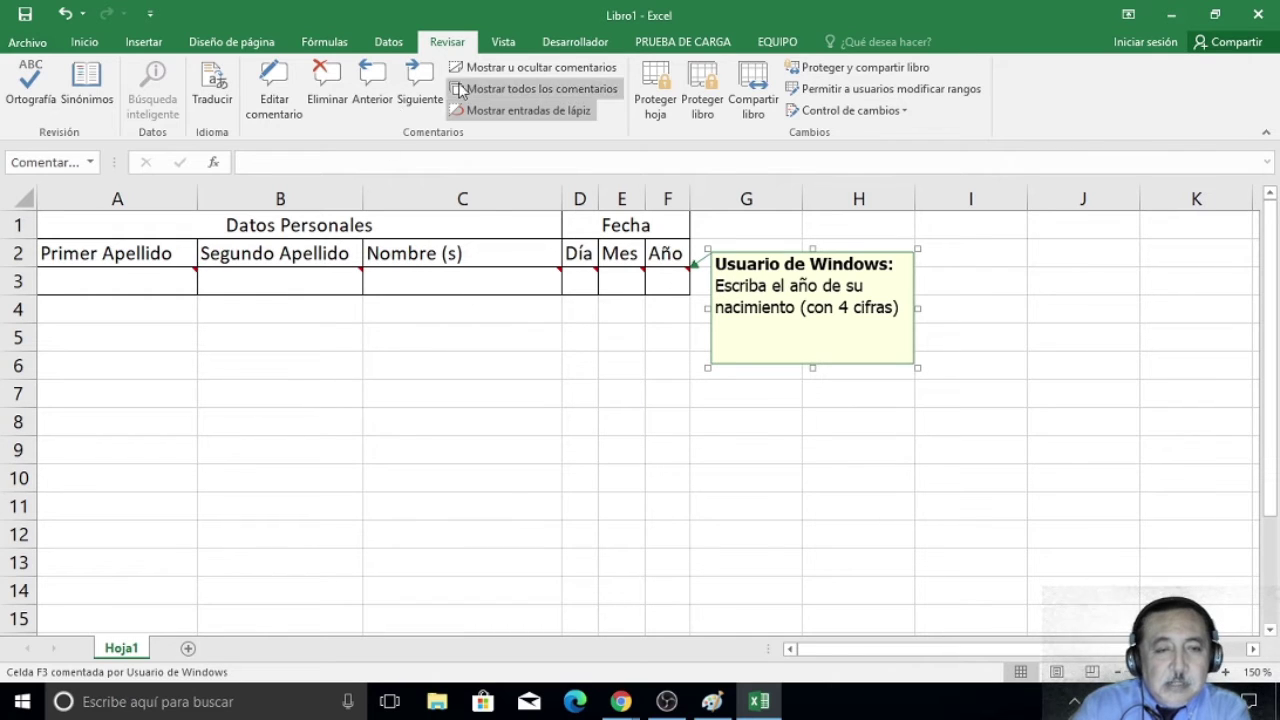
{"action": "left_click", "coordinate": [374, 81]}
{"action": "left_click", "coordinate": [374, 81]}
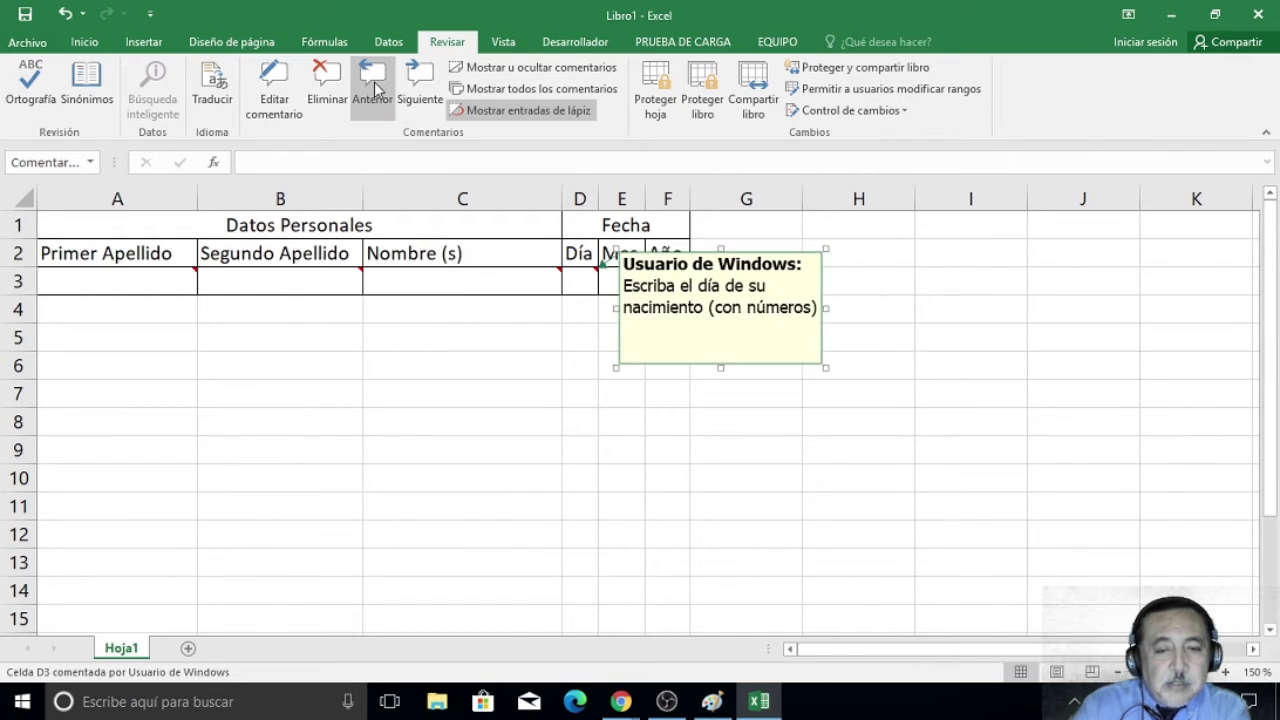
{"action": "left_click", "coordinate": [374, 81]}
{"action": "left_click", "coordinate": [374, 81]}
{"action": "left_click", "coordinate": [374, 82]}
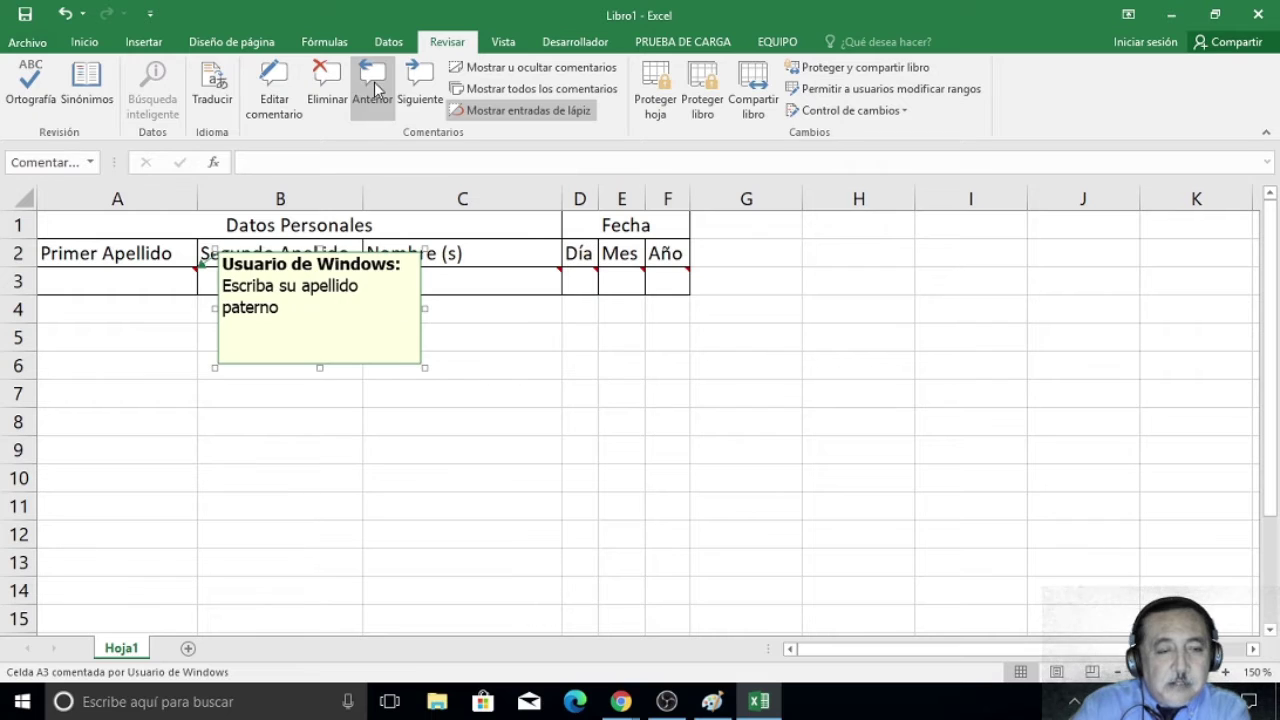
{"action": "left_click", "coordinate": [420, 83]}
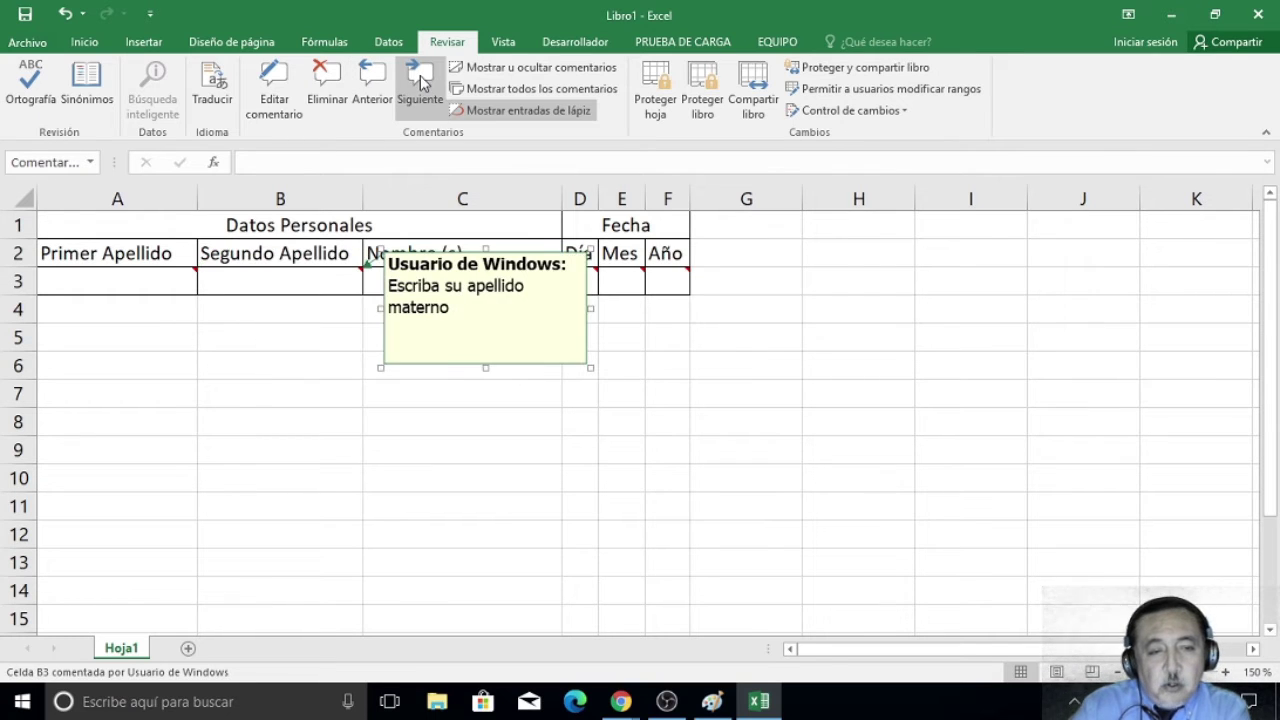
{"action": "left_click", "coordinate": [420, 83]}
{"action": "left_click", "coordinate": [420, 83]}
{"action": "left_click", "coordinate": [420, 83]}
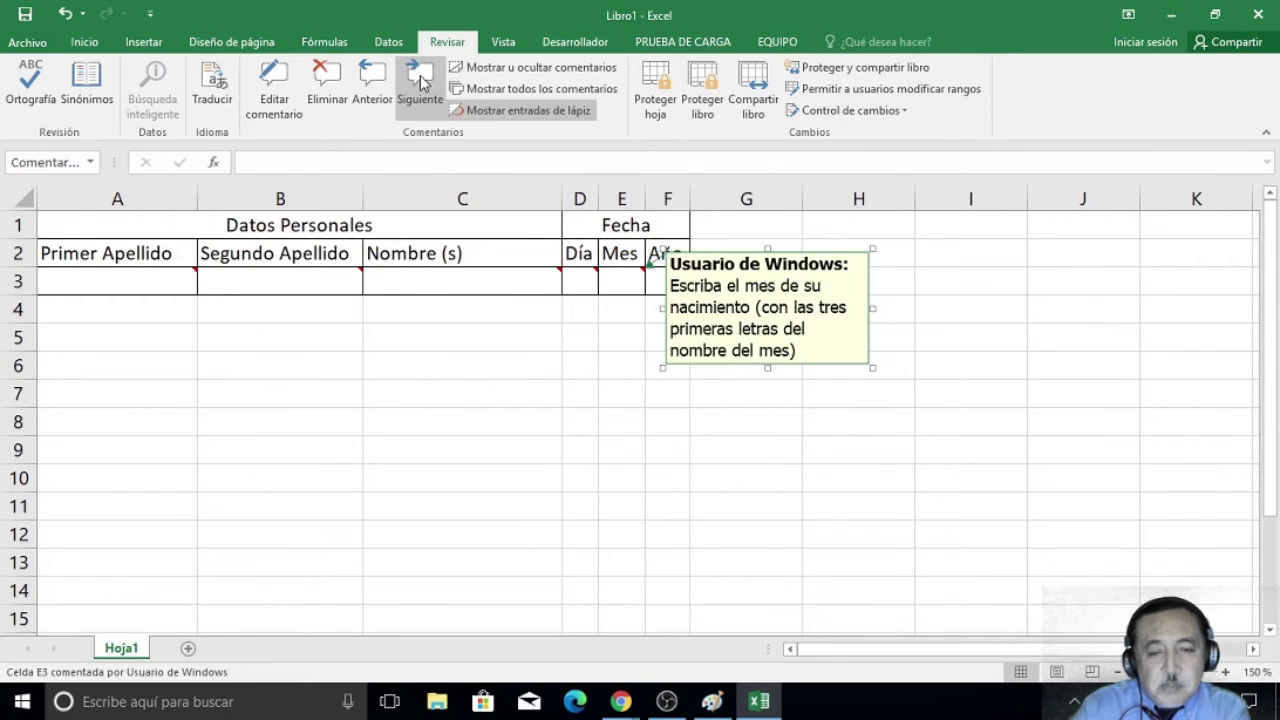
{"action": "left_click", "coordinate": [420, 83]}
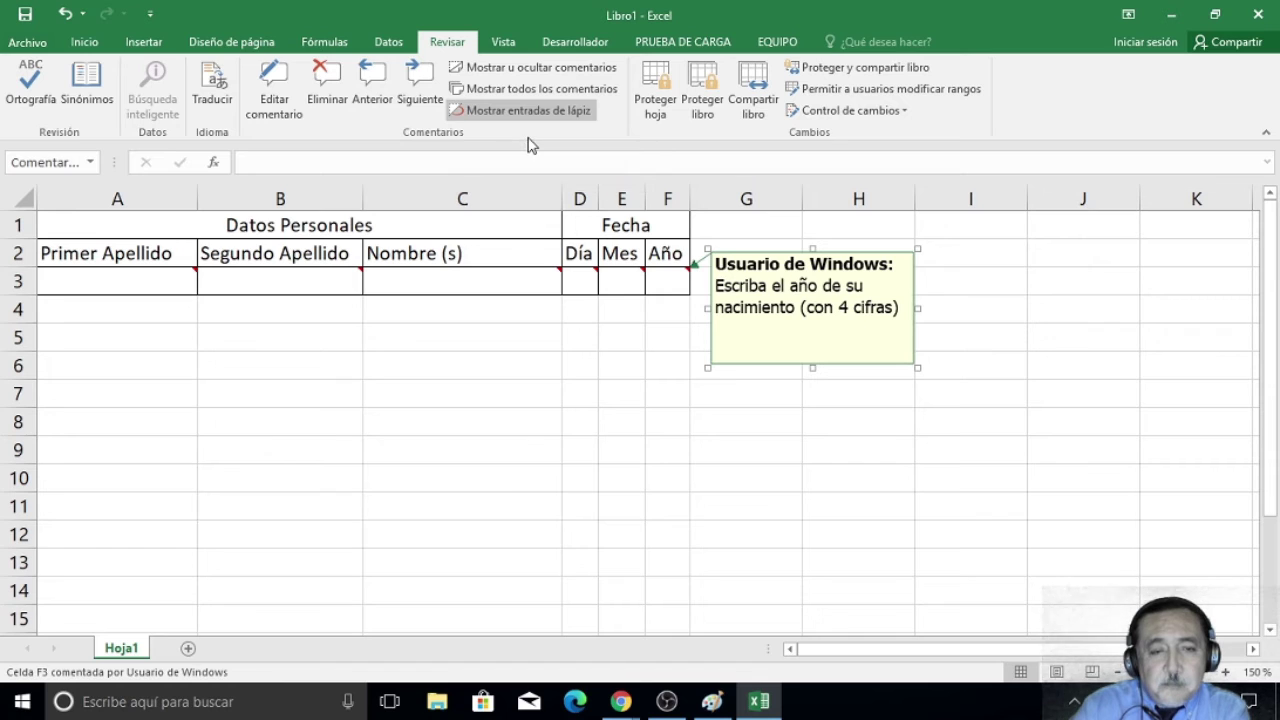
{"action": "left_click", "coordinate": [508, 394]}
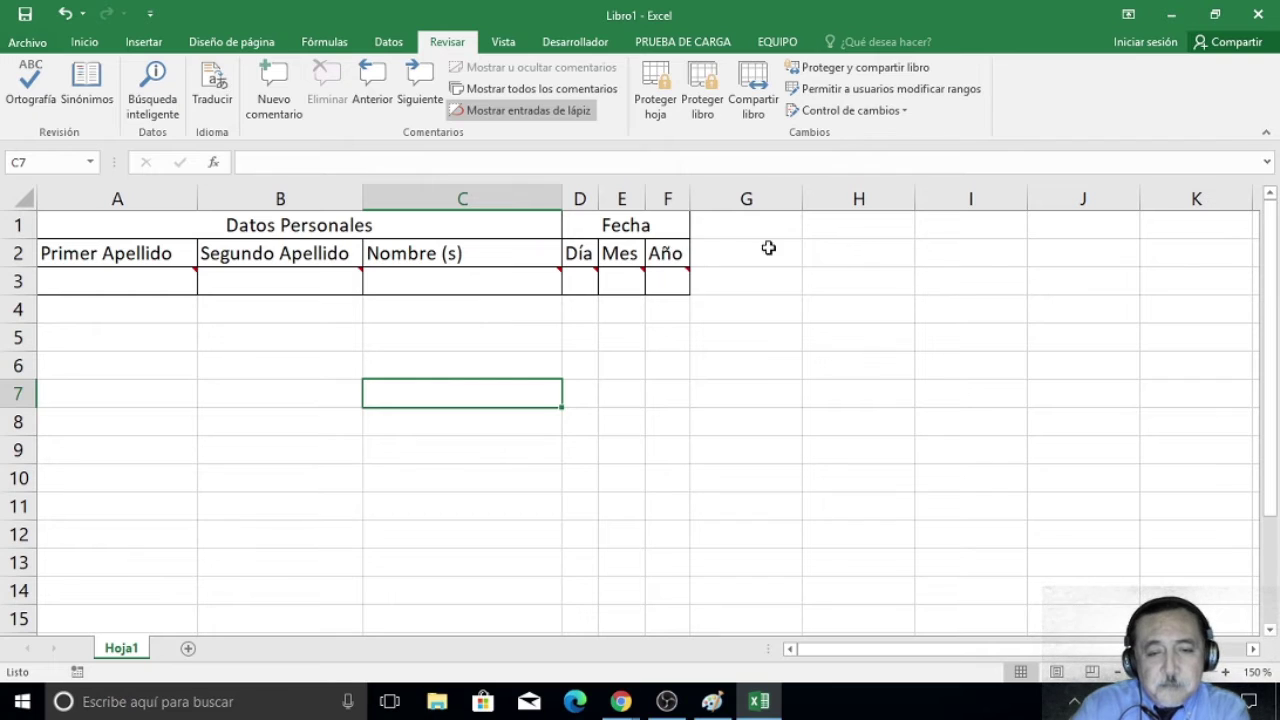
Show all comments and drag the stacked boxes apart, moving the birth-year note to columns I–J.
{"action": "left_click", "coordinate": [528, 90]}
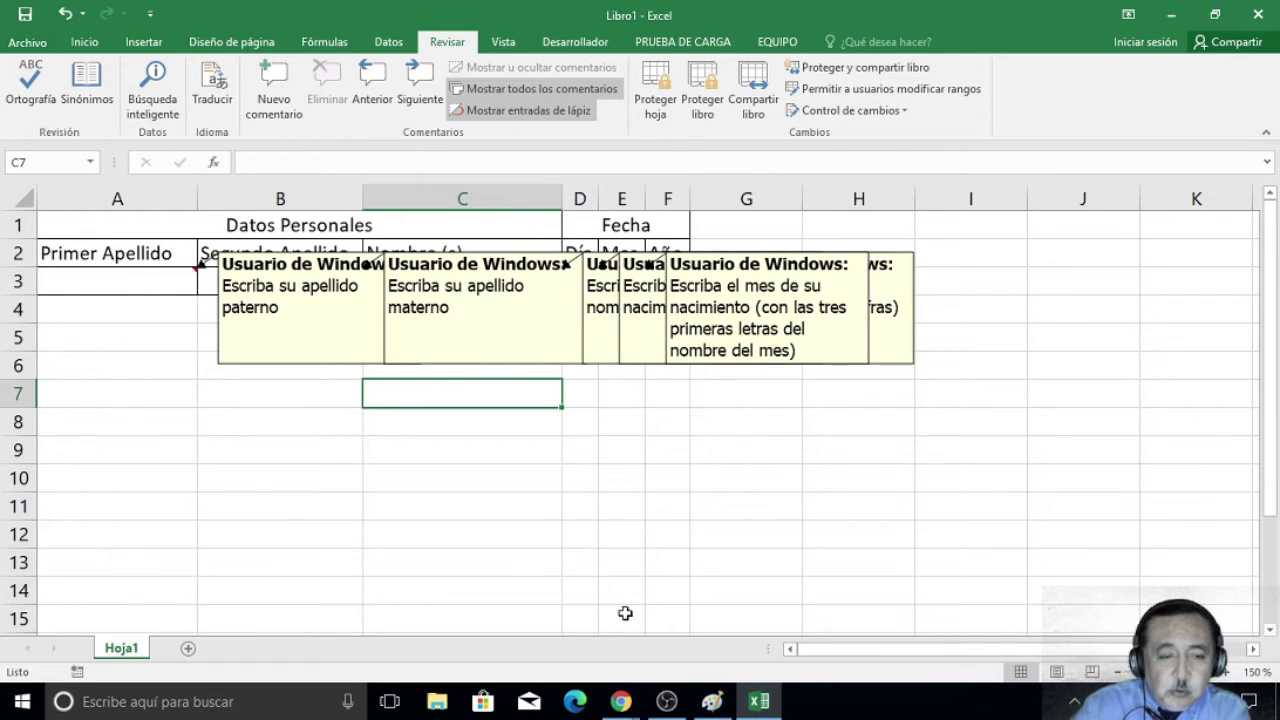
{"action": "mouse_move", "coordinate": [320, 364]}
{"action": "left_mouse_down"}
{"action": "mouse_move", "coordinate": [263, 428]}
{"action": "mouse_move", "coordinate": [271, 471]}
{"action": "left_mouse_up"}
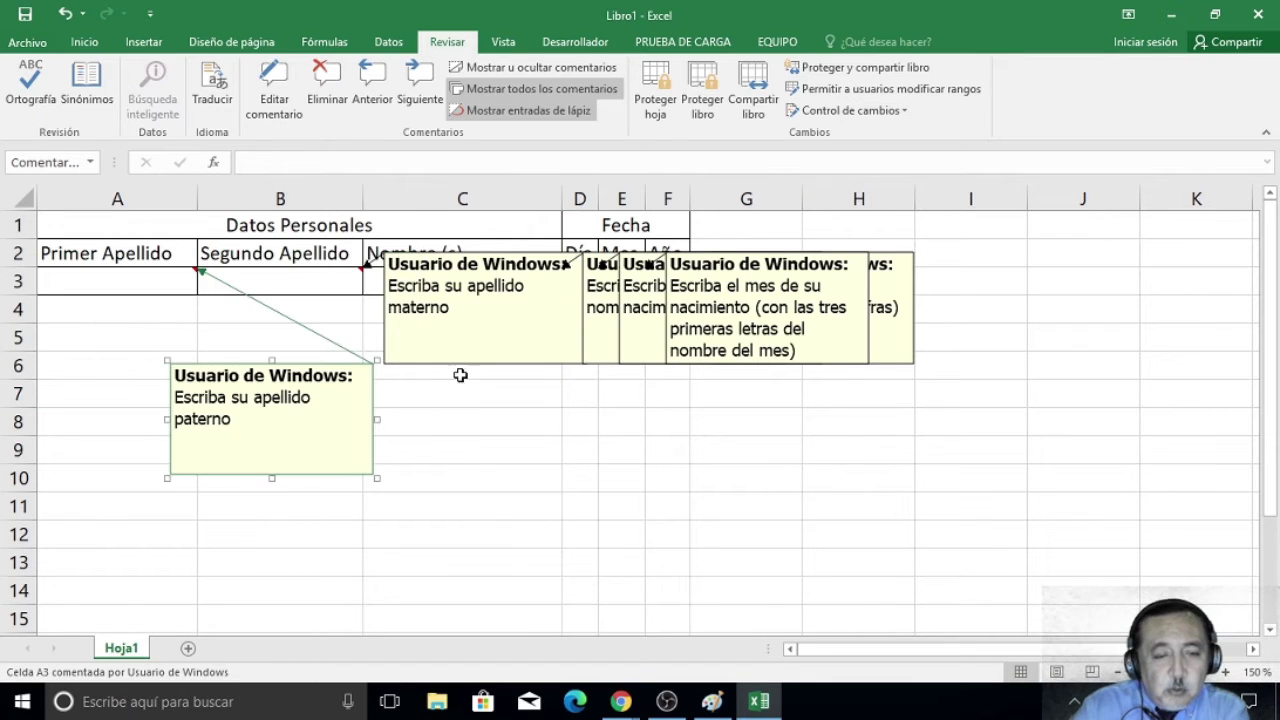
{"action": "left_click_drag", "start_coordinate": [470, 368], "coordinate": [480, 512]}
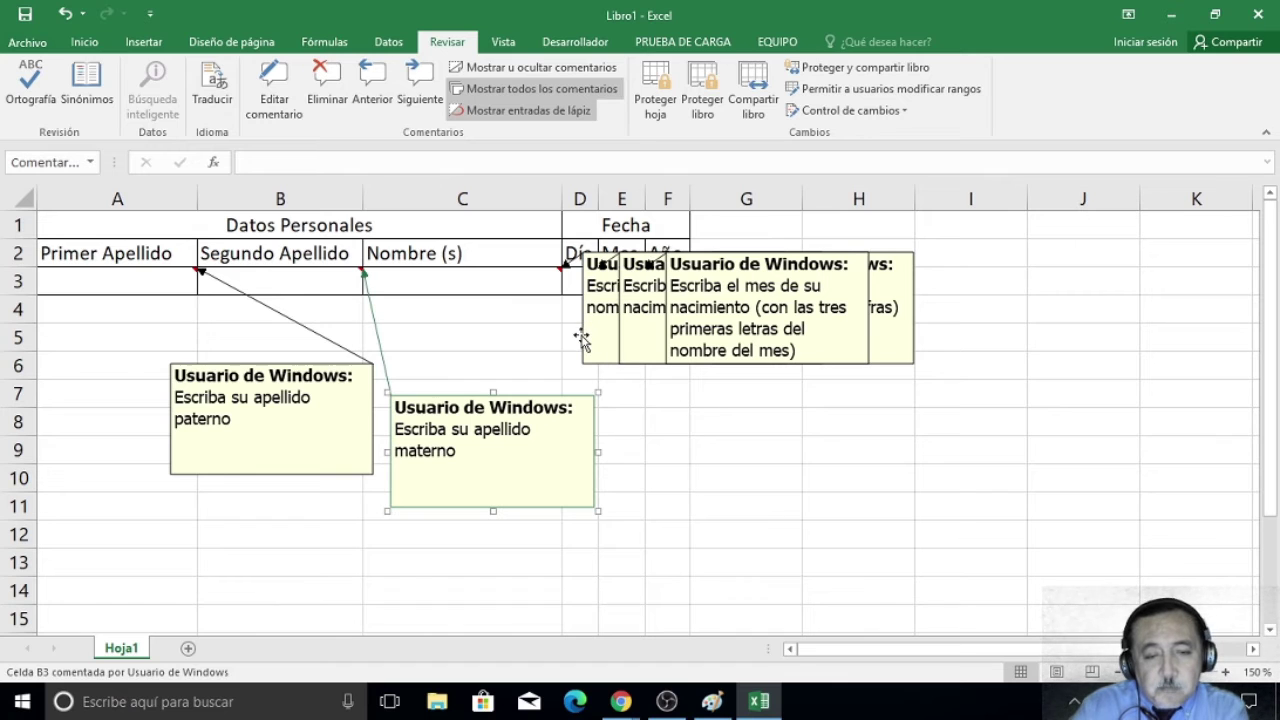
{"action": "mouse_move", "coordinate": [581, 337]}
{"action": "left_mouse_down"}
{"action": "mouse_move", "coordinate": [528, 367]}
{"action": "mouse_move", "coordinate": [463, 366]}
{"action": "left_mouse_up"}
{"action": "left_click_drag", "start_coordinate": [441, 366], "coordinate": [442, 366]}
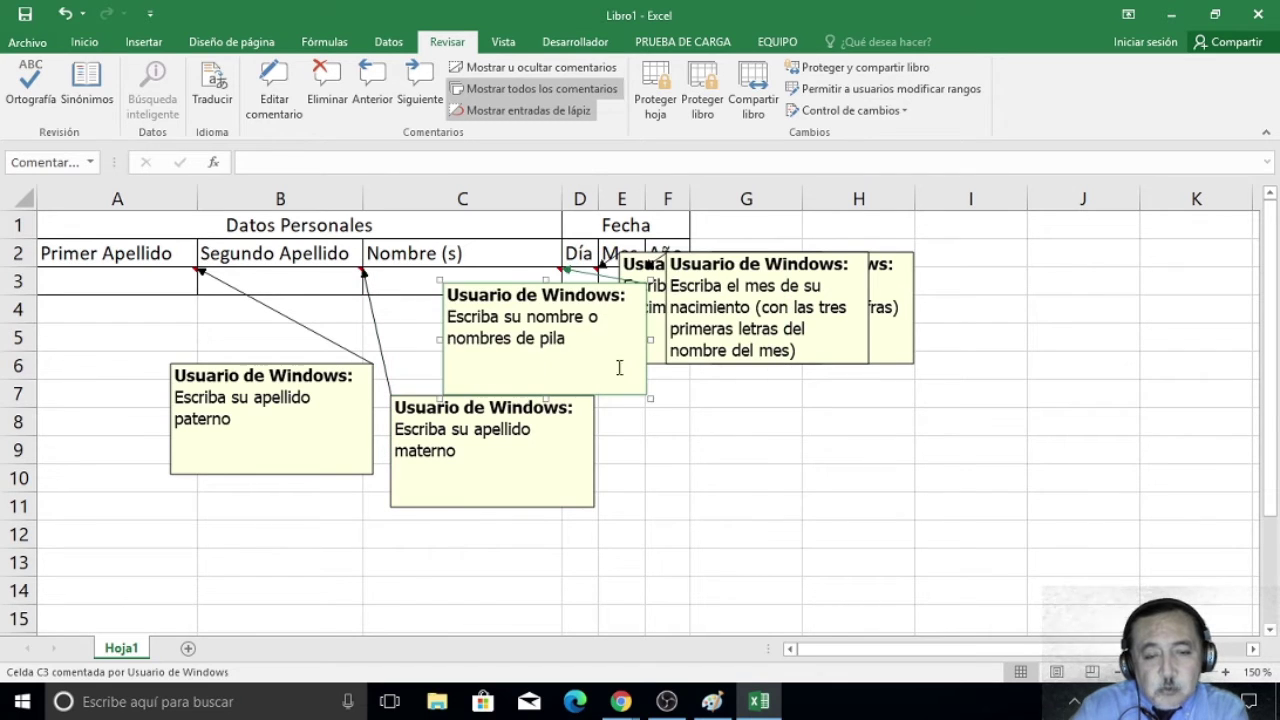
{"action": "left_click", "coordinate": [908, 331]}
{"action": "left_click_drag", "start_coordinate": [920, 329], "coordinate": [1167, 323]}
{"action": "left_click", "coordinate": [852, 364]}
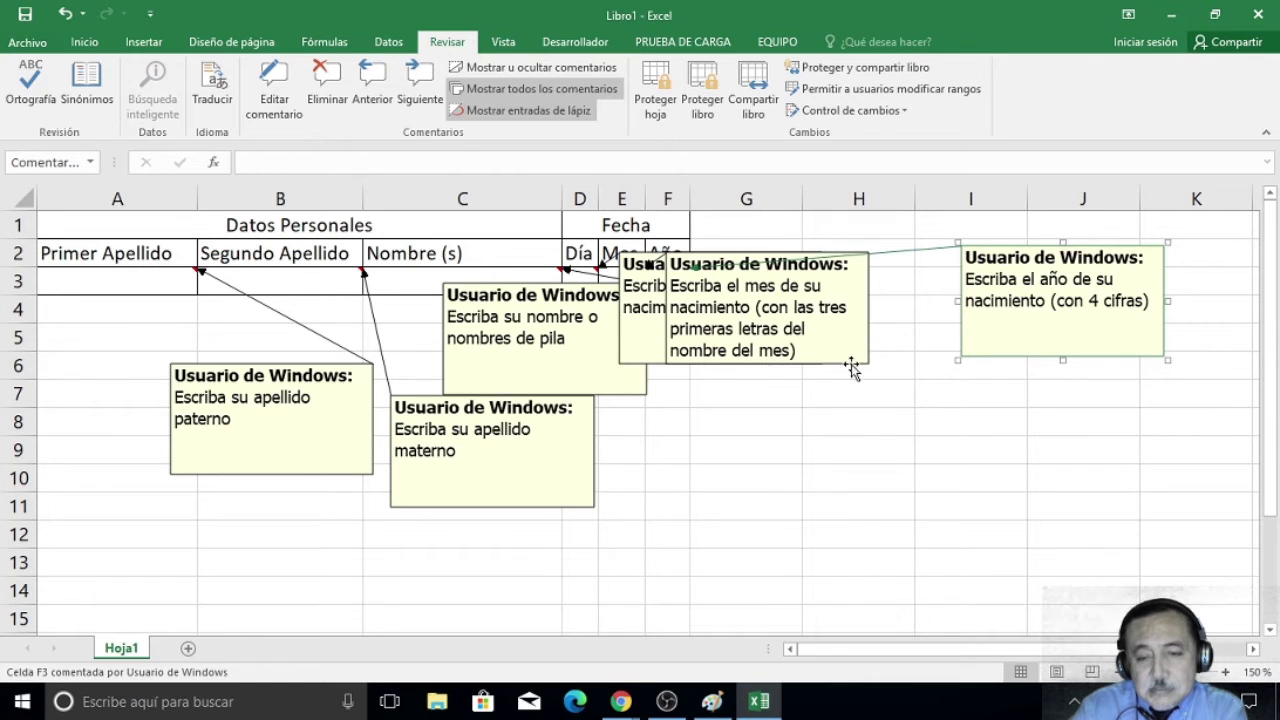
{"action": "left_click_drag", "start_coordinate": [852, 364], "coordinate": [992, 498]}
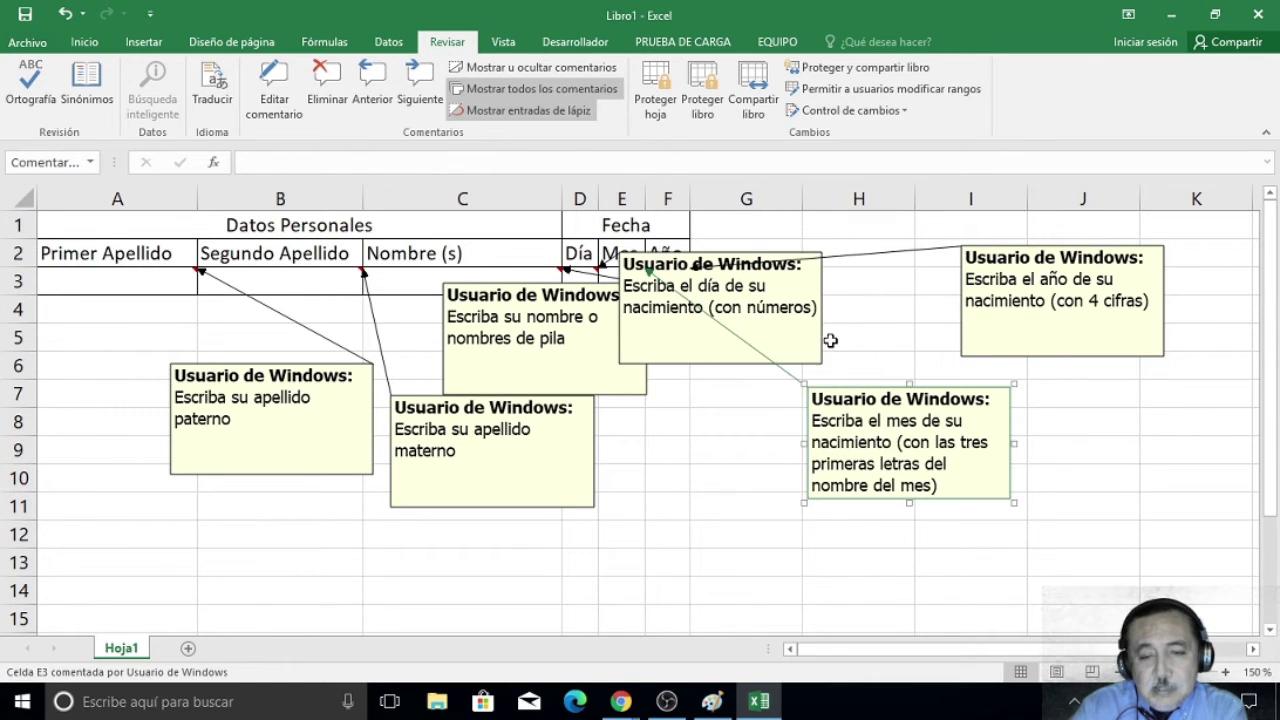
{"action": "left_click_drag", "start_coordinate": [823, 337], "coordinate": [900, 352]}
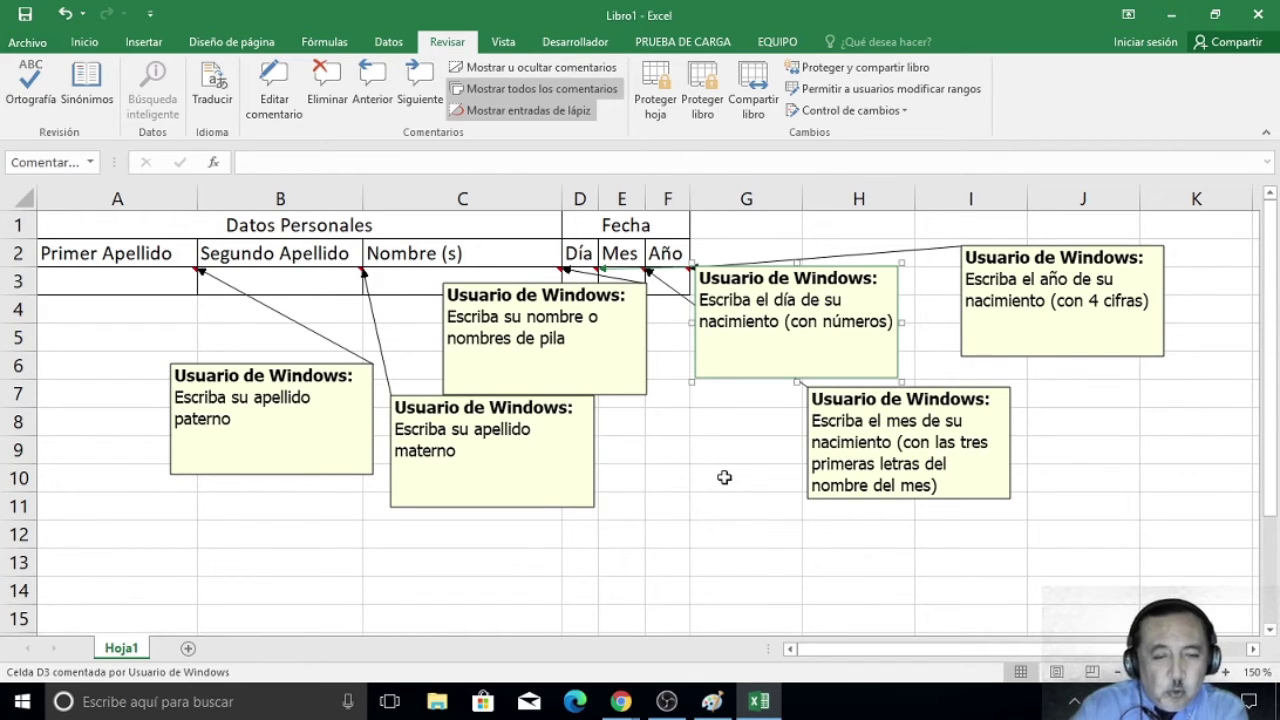
Reposition the apellido, nombre and birth-day comments into rows 7–14 below the table.
{"action": "left_click_drag", "start_coordinate": [258, 481], "coordinate": [150, 484]}
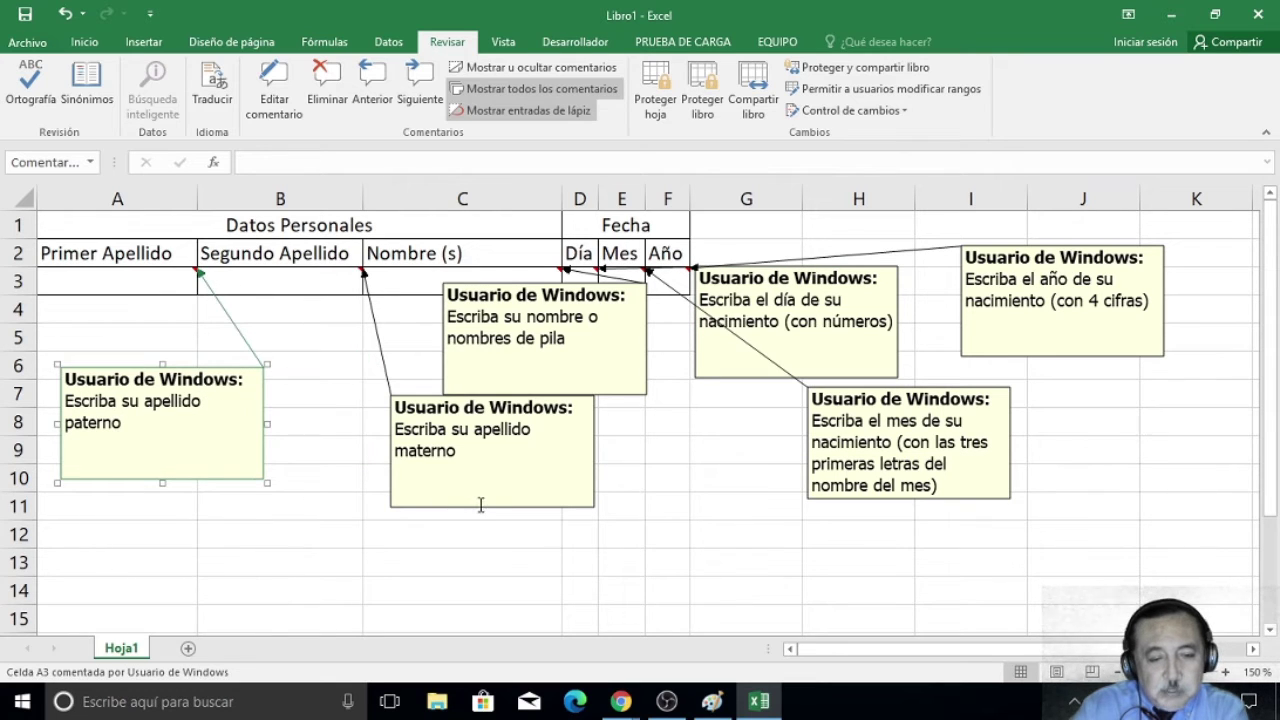
{"action": "left_click_drag", "start_coordinate": [480, 505], "coordinate": [297, 611]}
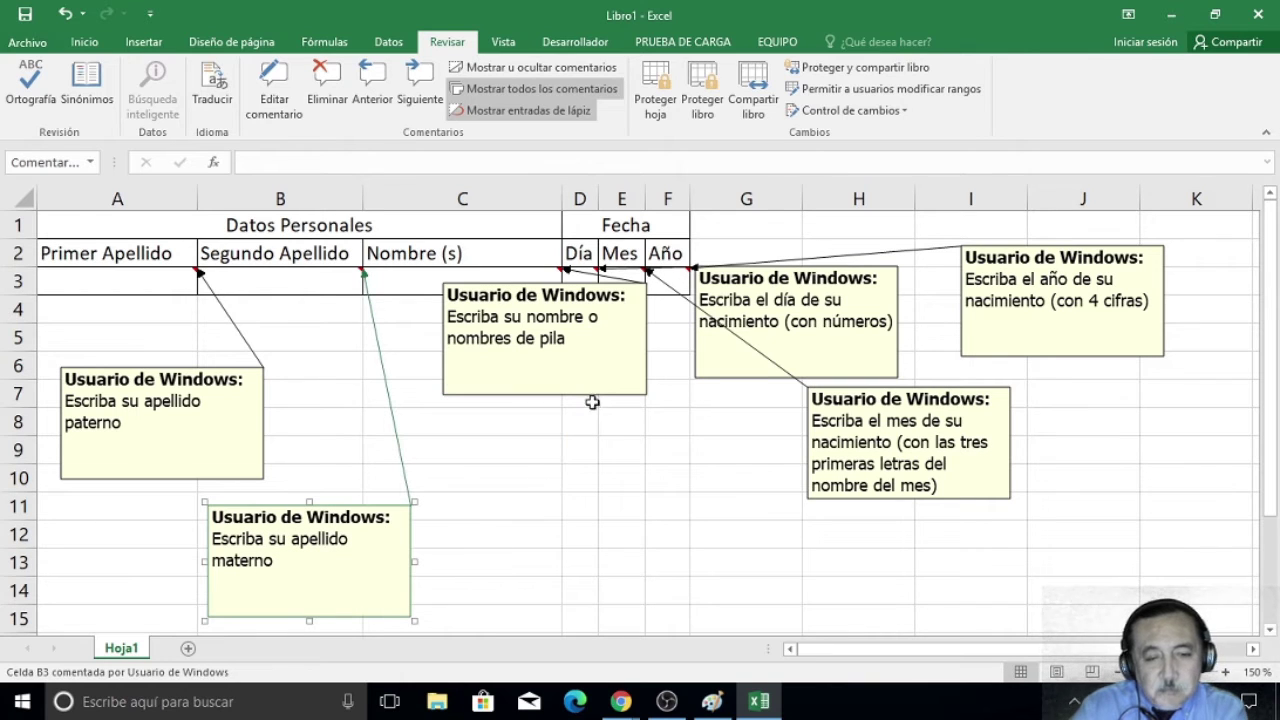
{"action": "left_click_drag", "start_coordinate": [592, 402], "coordinate": [511, 438]}
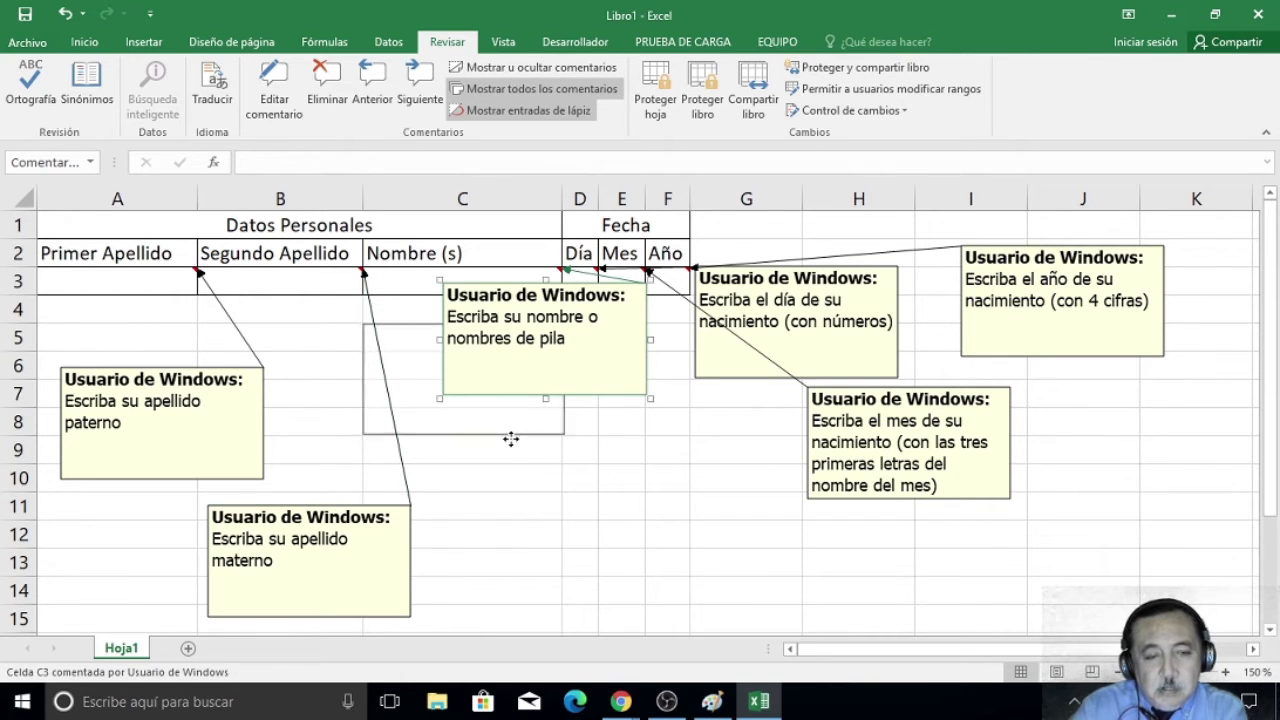
{"action": "left_click_drag", "start_coordinate": [511, 438], "coordinate": [460, 492]}
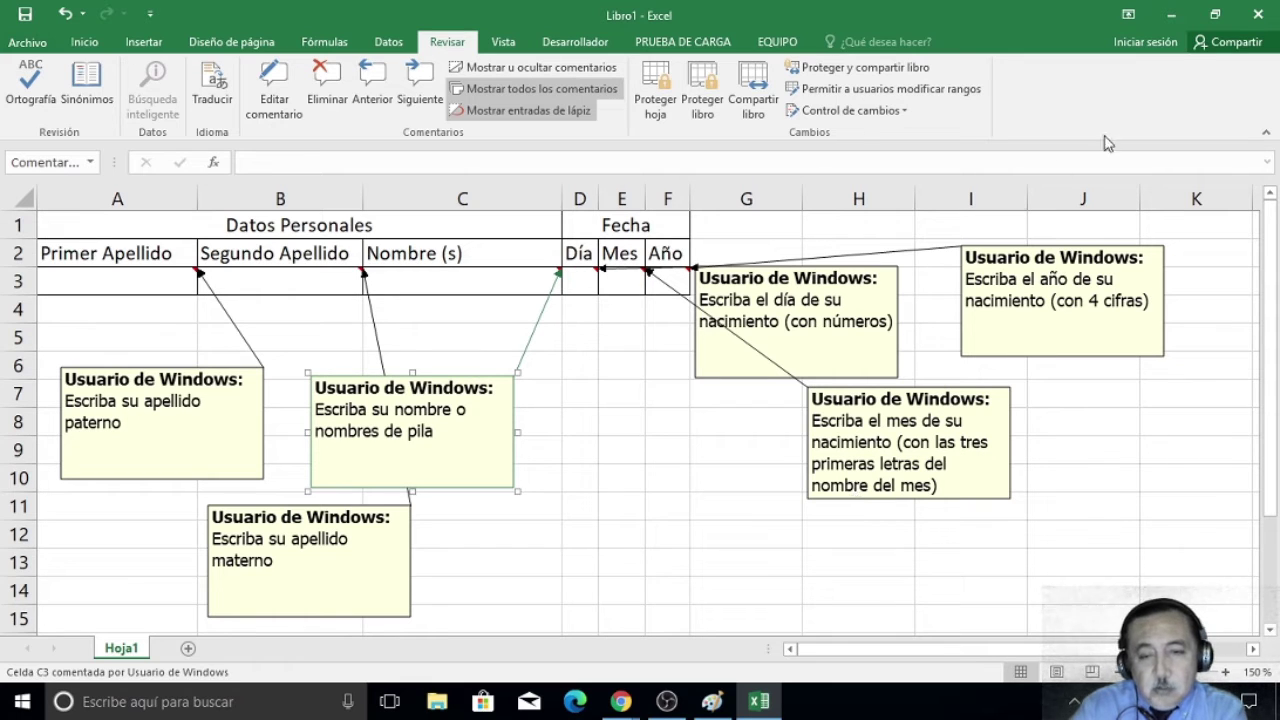
{"action": "left_click", "coordinate": [896, 314]}
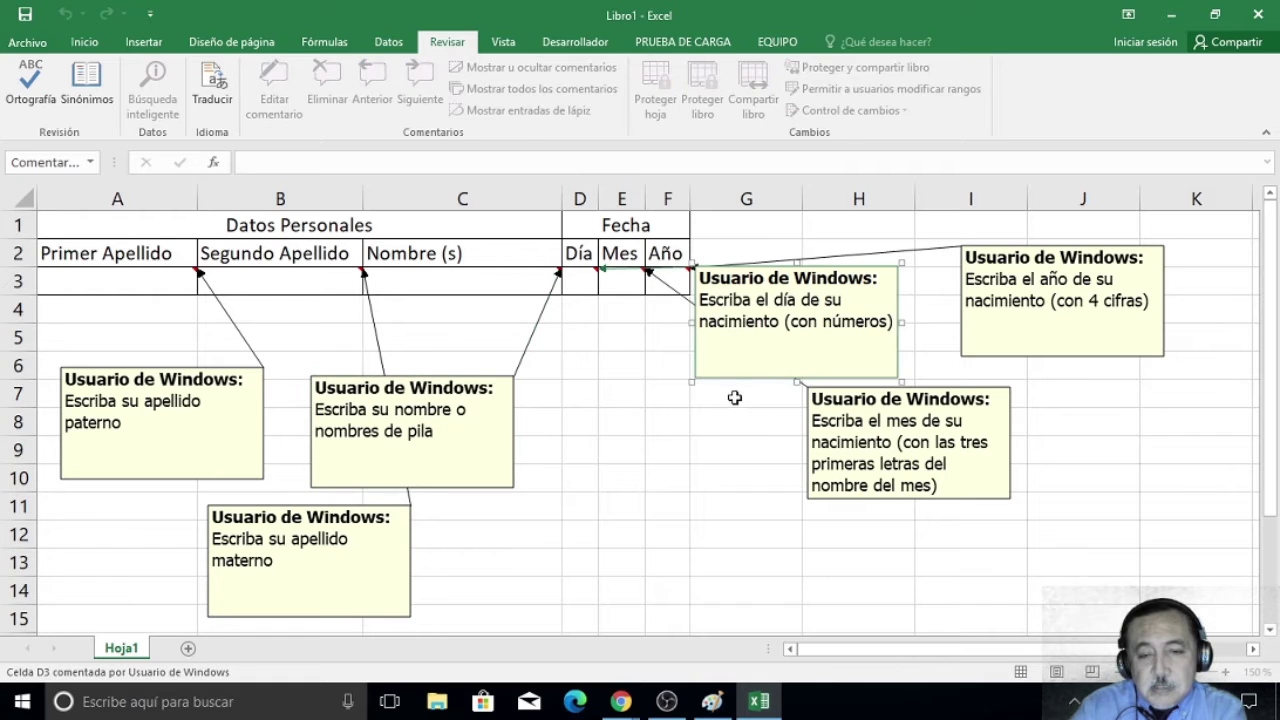
{"action": "left_click_drag", "start_coordinate": [734, 377], "coordinate": [583, 495]}
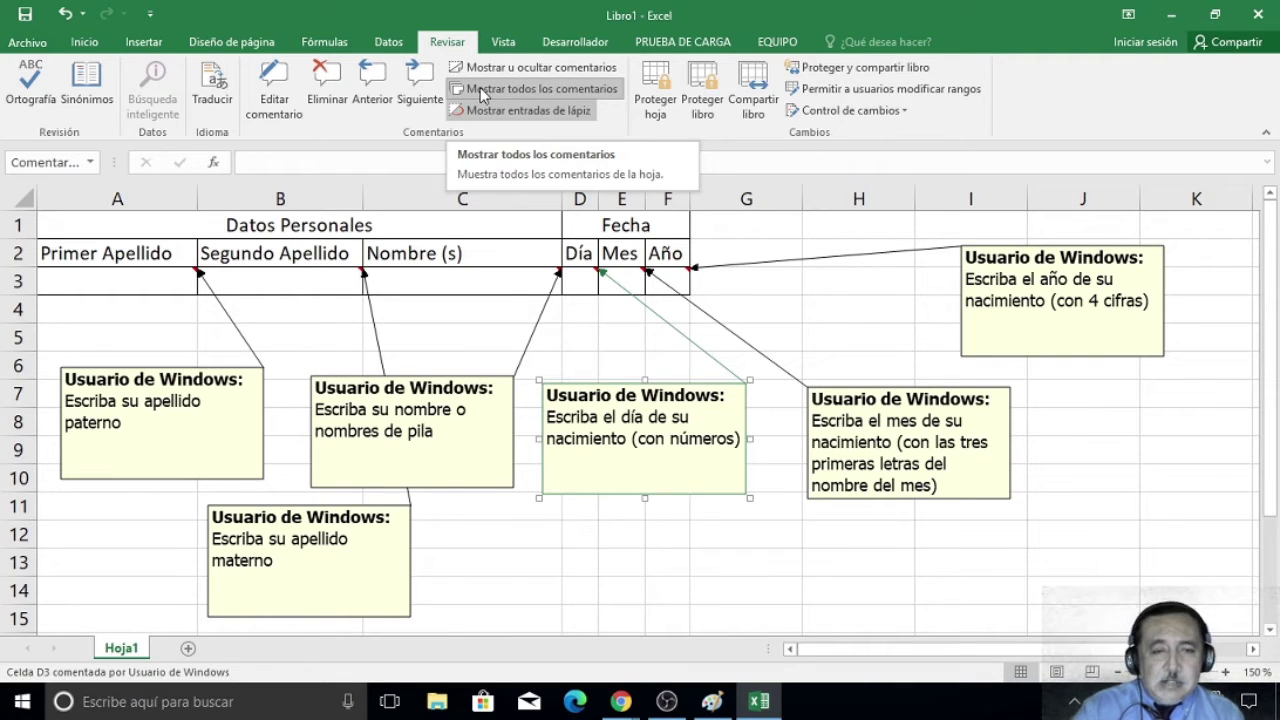
Hide all comments again and check that A3's comment appears on its own.
{"action": "left_click", "coordinate": [565, 87]}
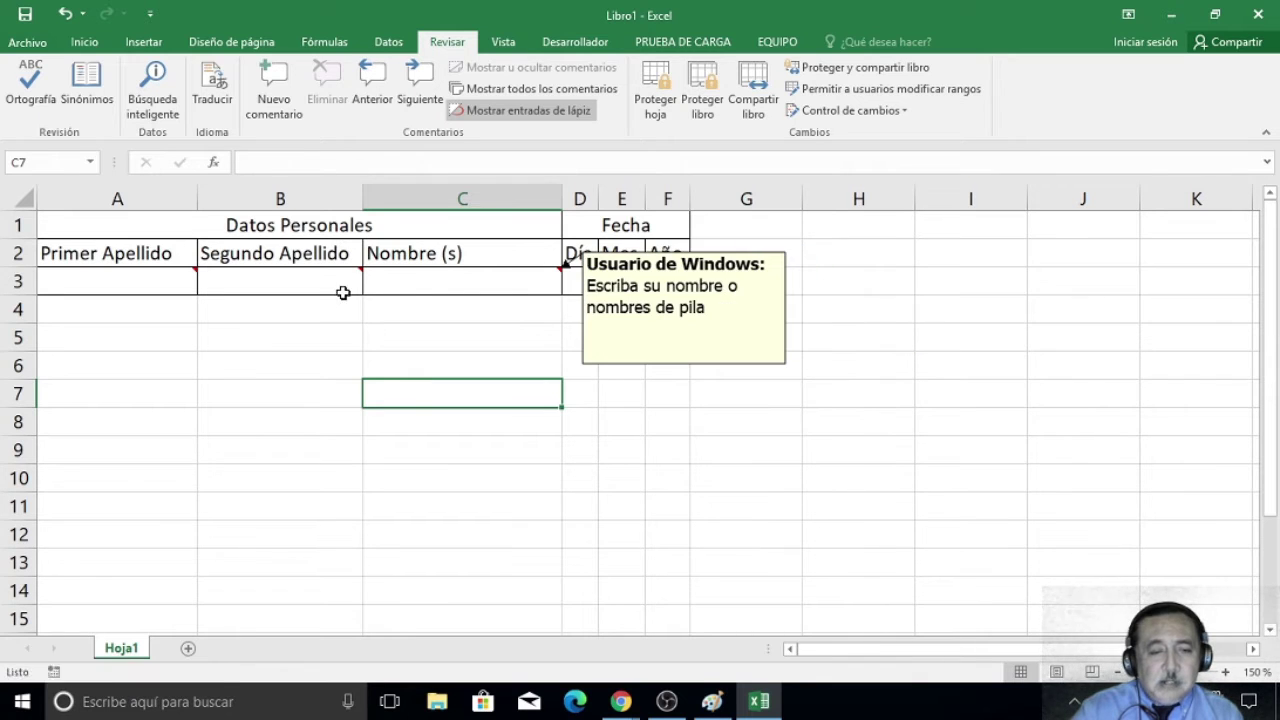
{"action": "mouse_move", "coordinate": [117, 281]}
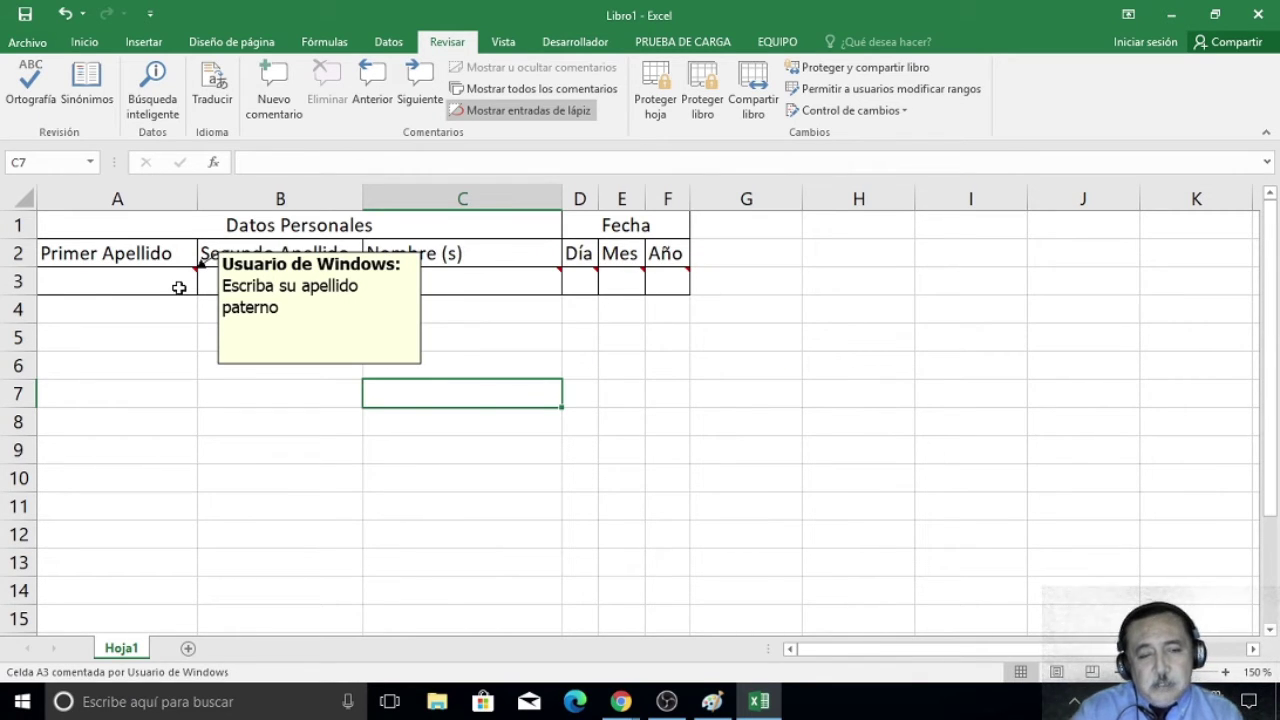
{"action": "left_click", "coordinate": [178, 287]}
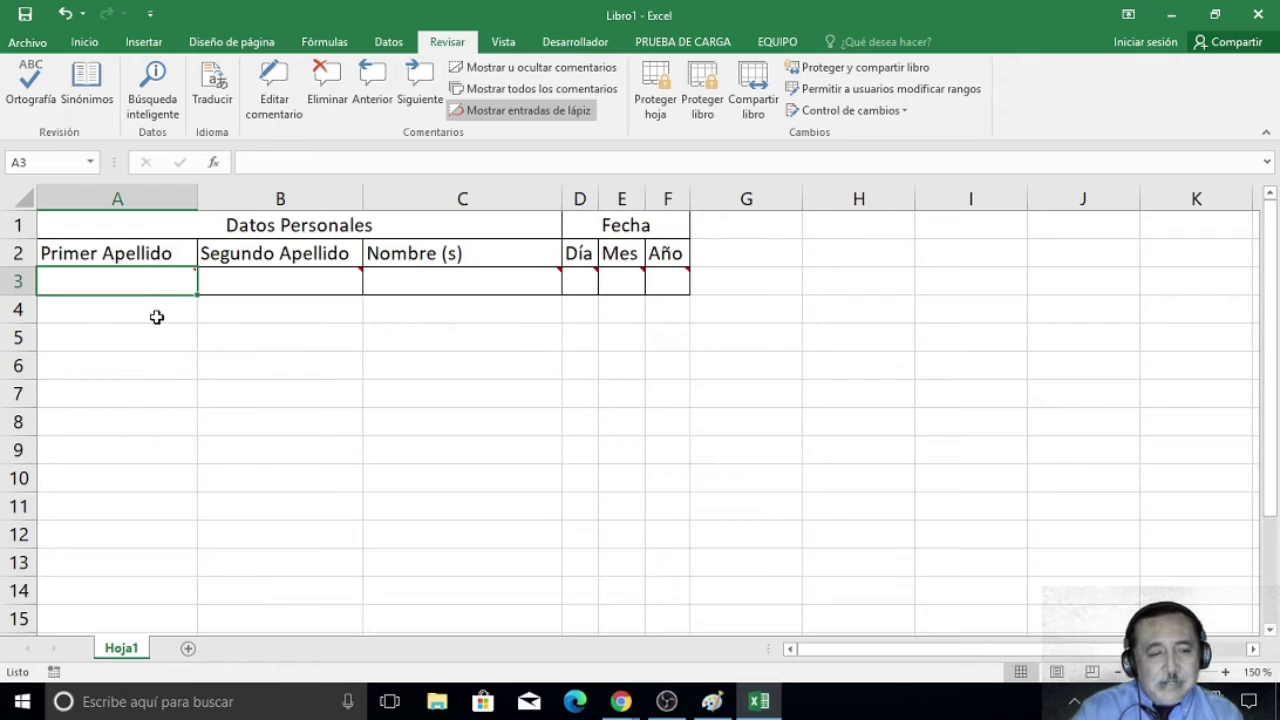
{"action": "left_click", "coordinate": [155, 312]}
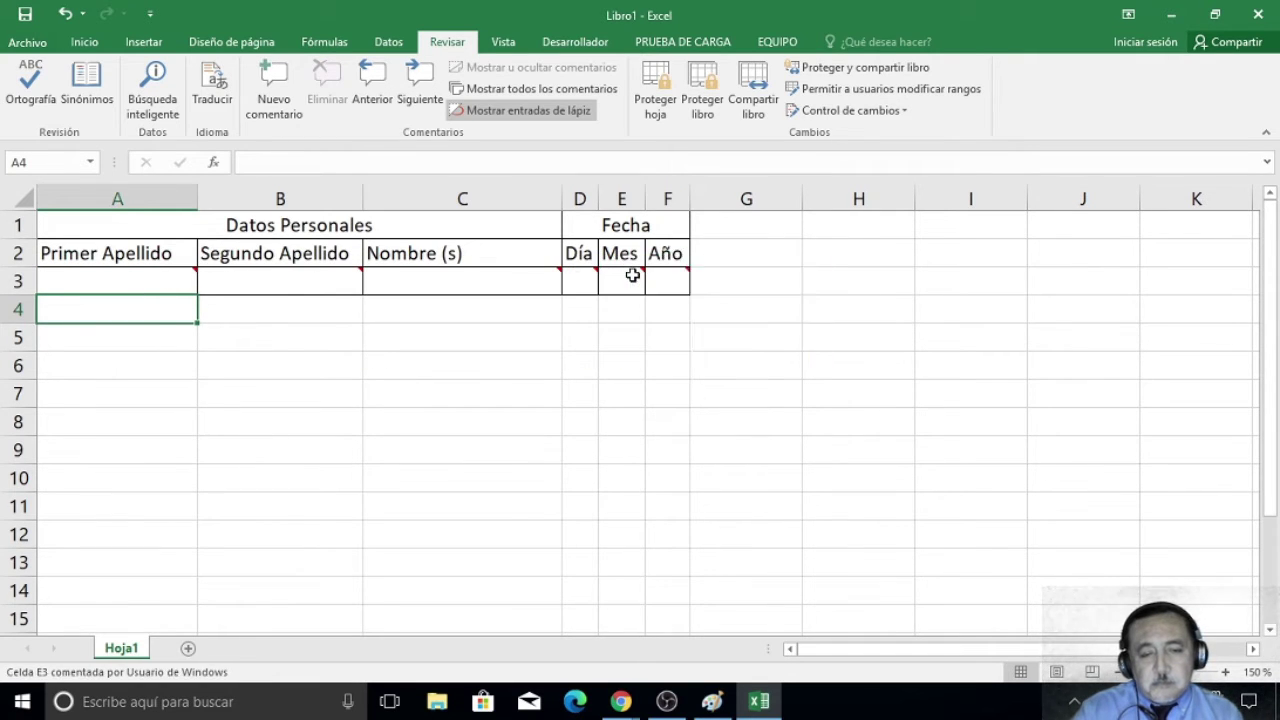
{"action": "mouse_move", "coordinate": [666, 281]}
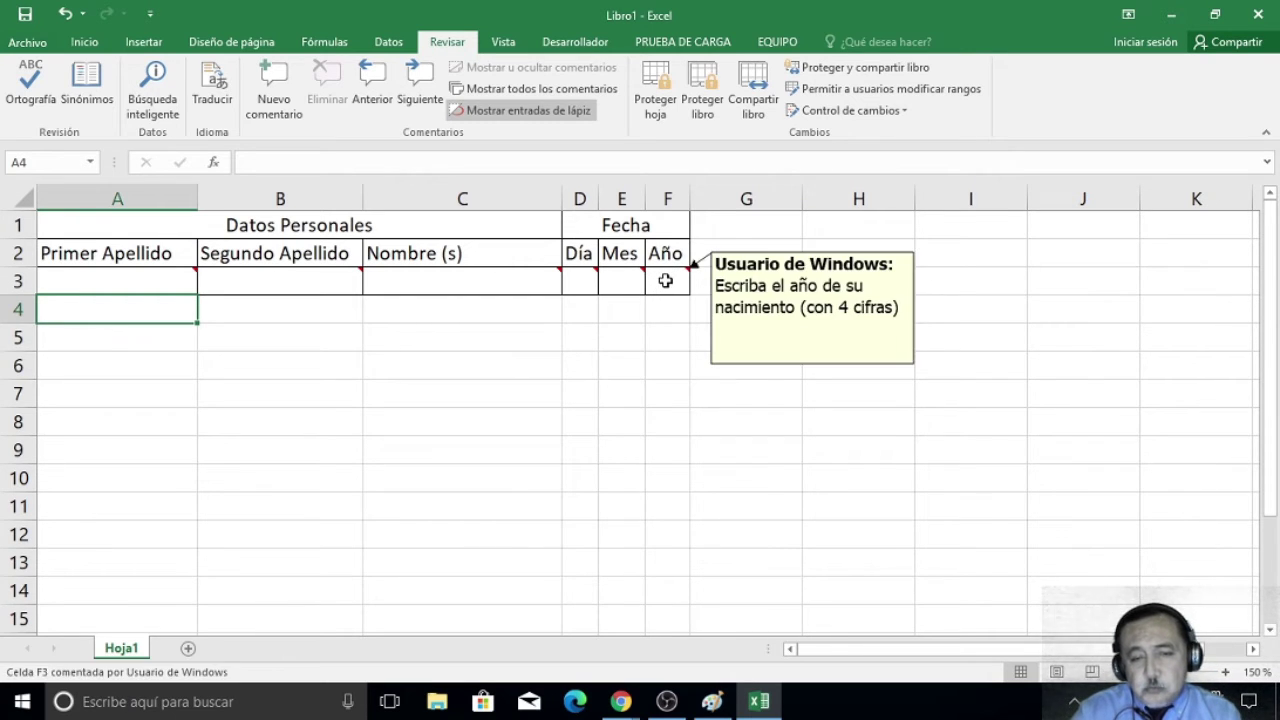
Replace the 'Usuario de Windows' header in F3's comment with the author's name.
{"action": "left_click", "coordinate": [665, 281]}
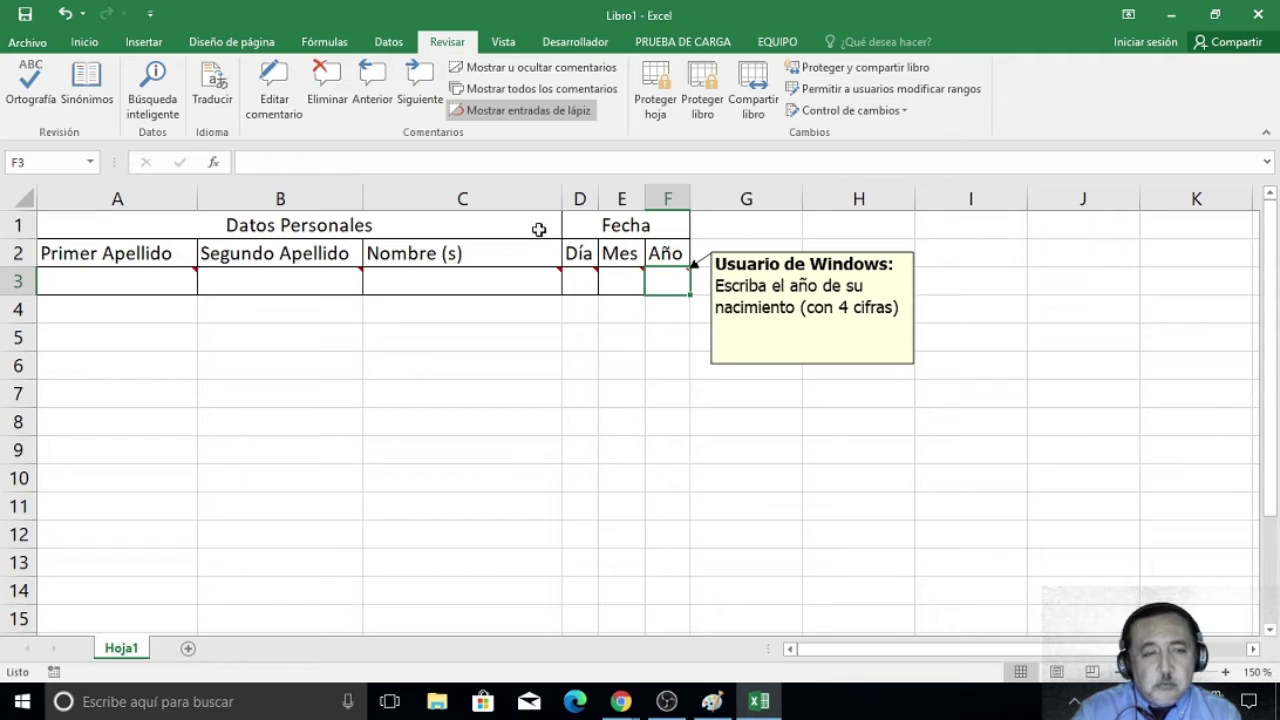
{"action": "left_click", "coordinate": [293, 95]}
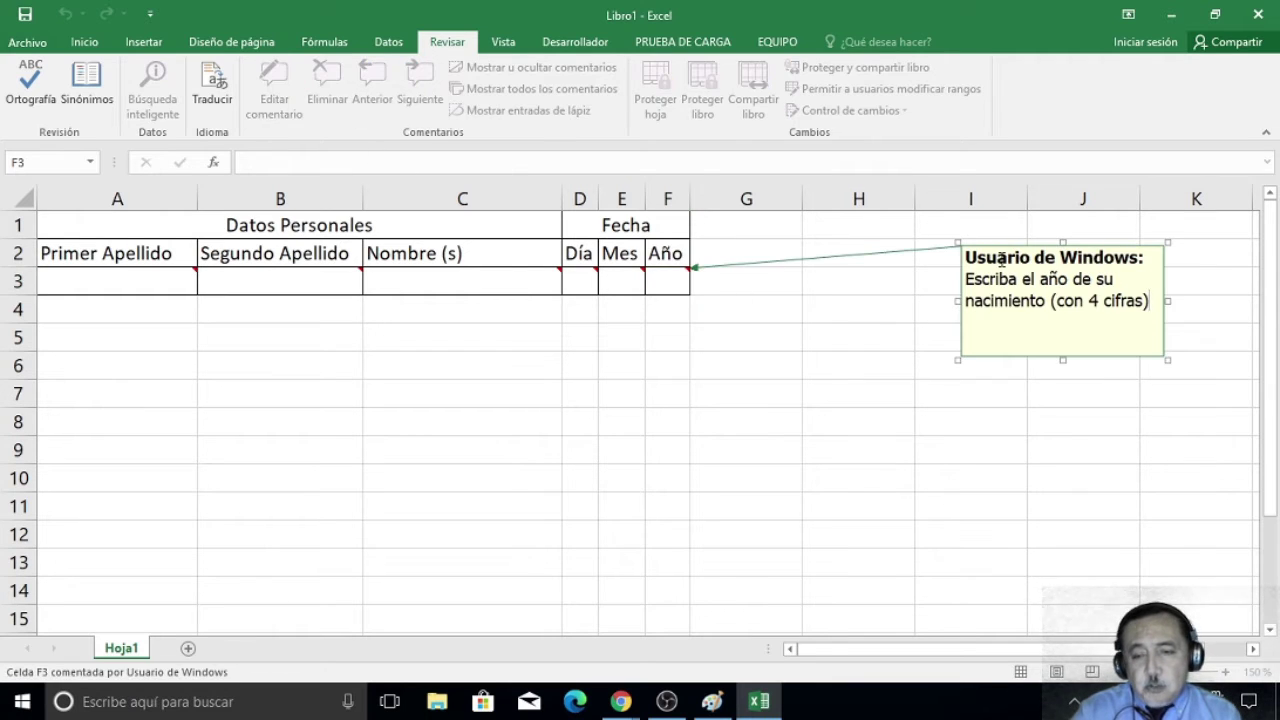
{"action": "left_click_drag", "start_coordinate": [966, 257], "coordinate": [1142, 257]}
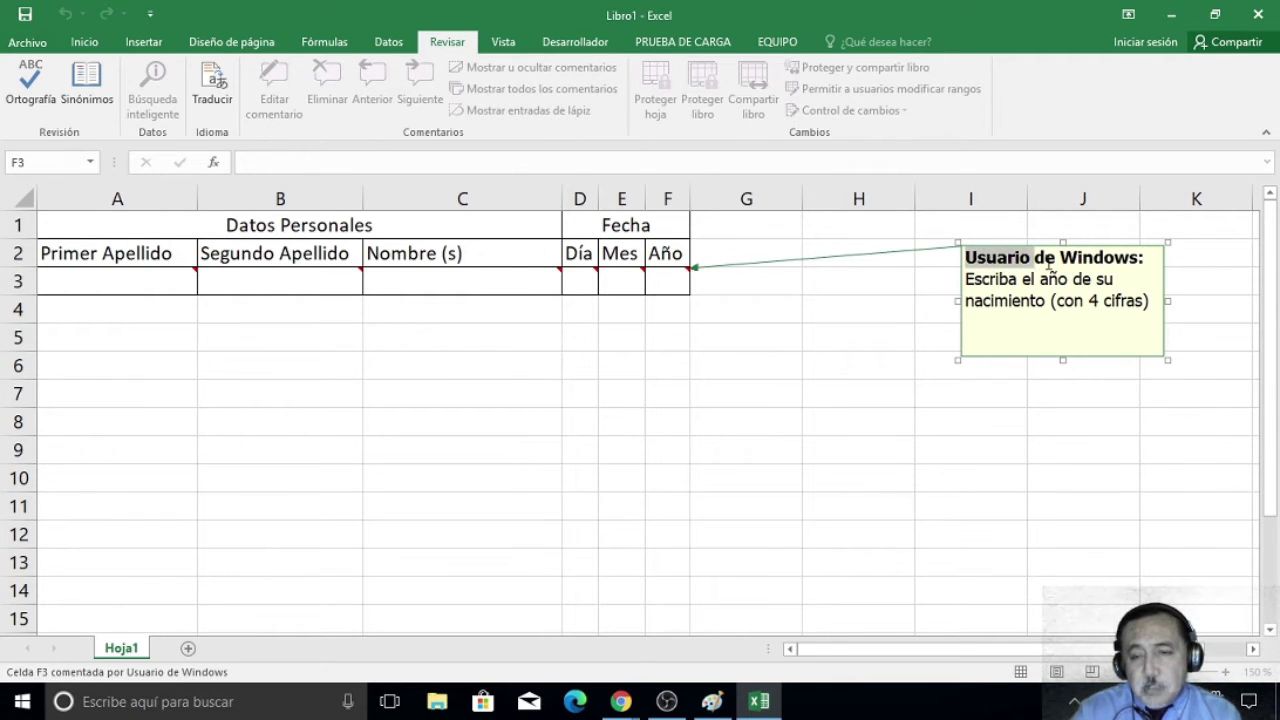
{"action": "key", "text": "shift+Right"}
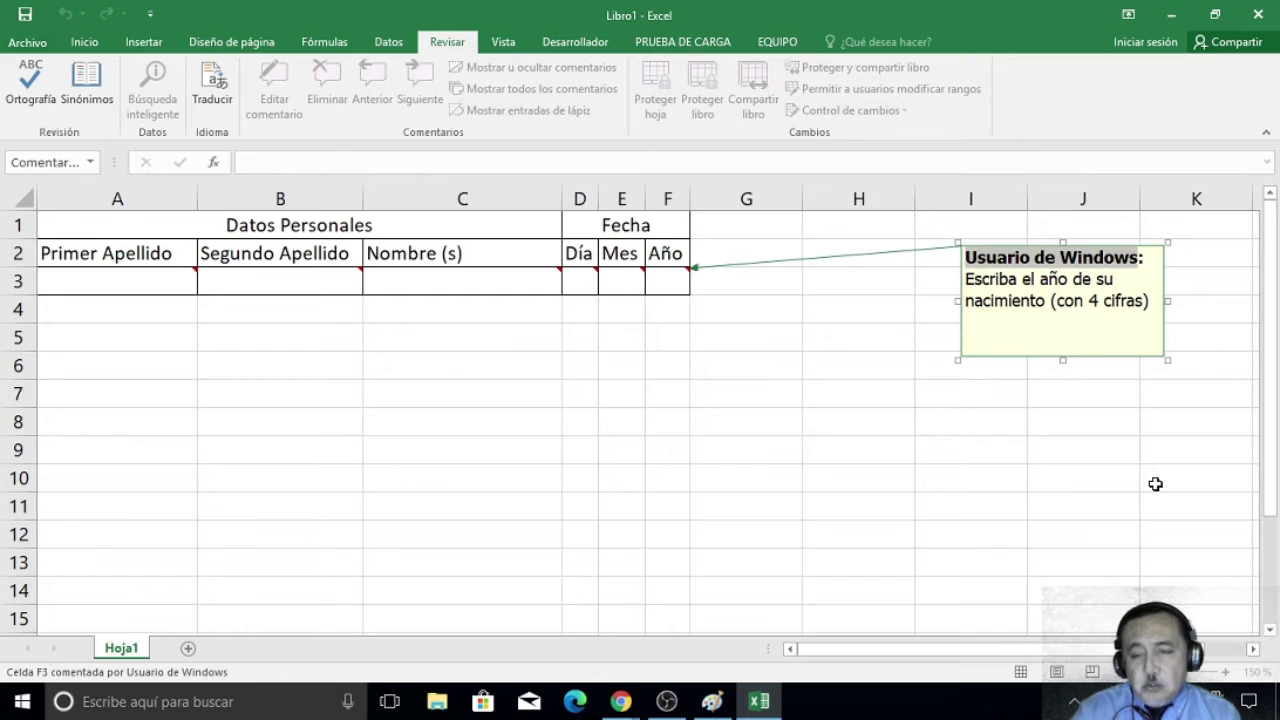
{"action": "type", "text": "Al"}
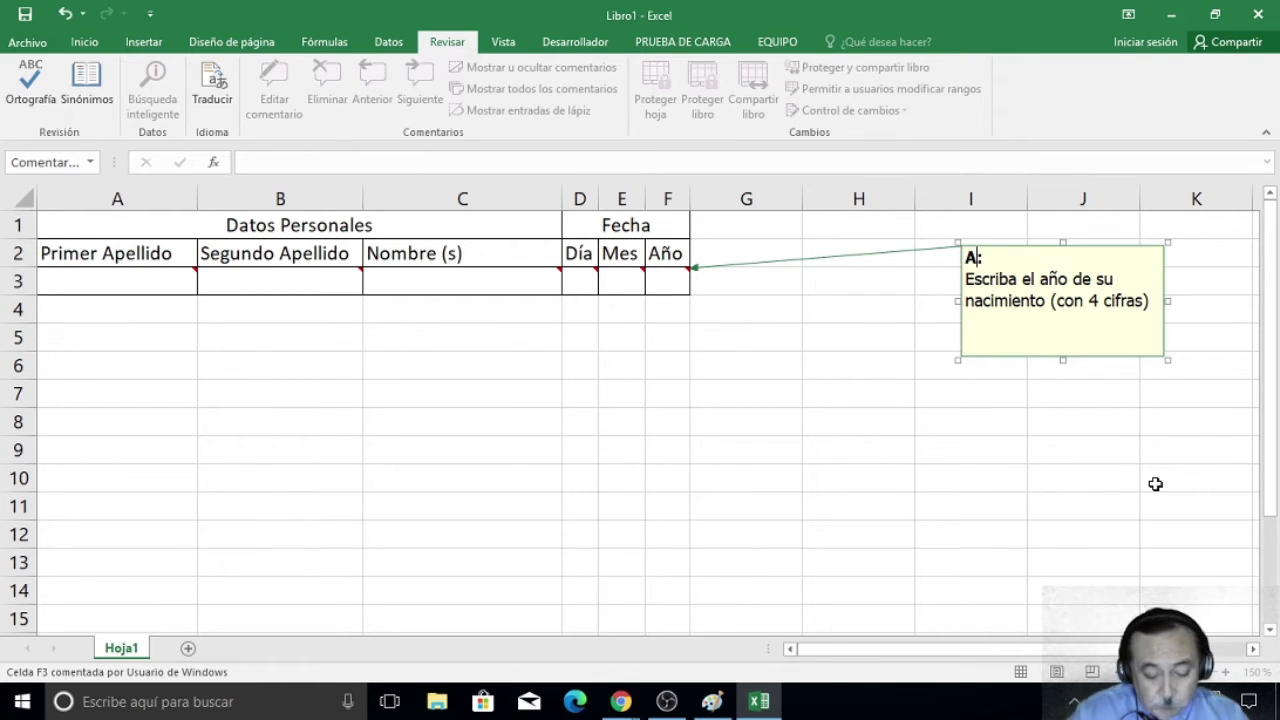
{"action": "type", "text": "fredo "}
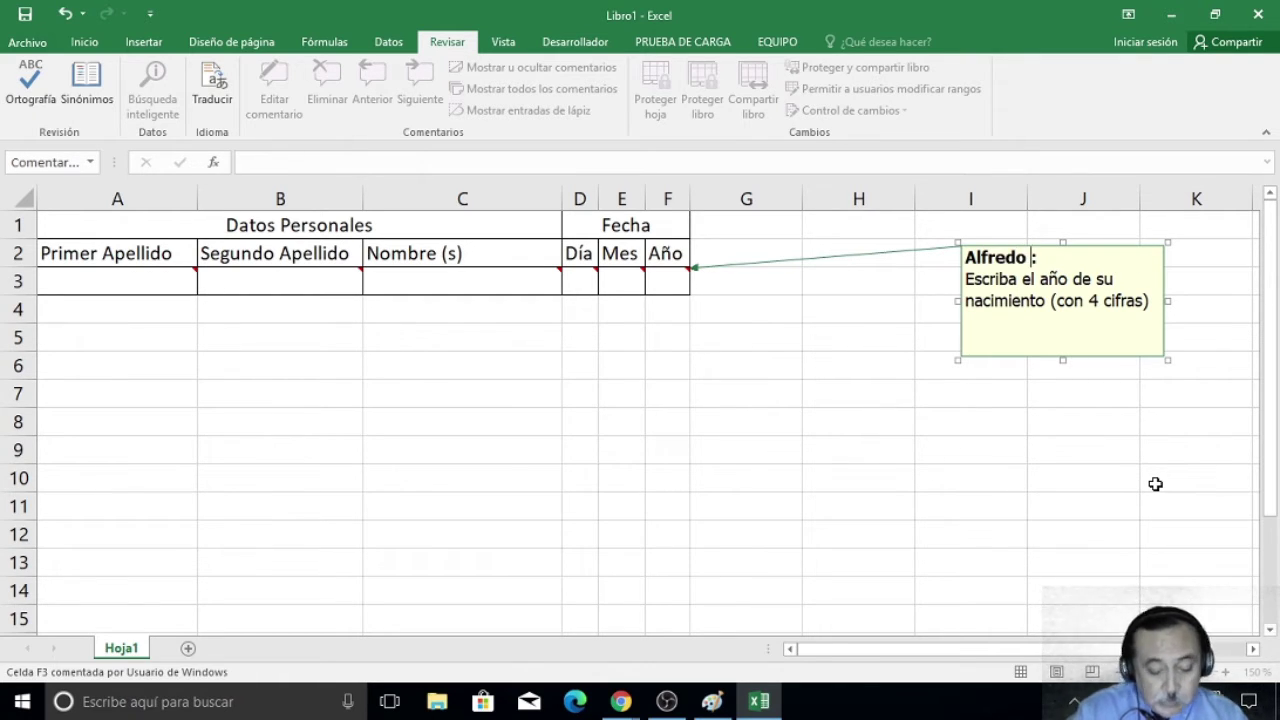
{"action": "type", "text": "Palomino"}
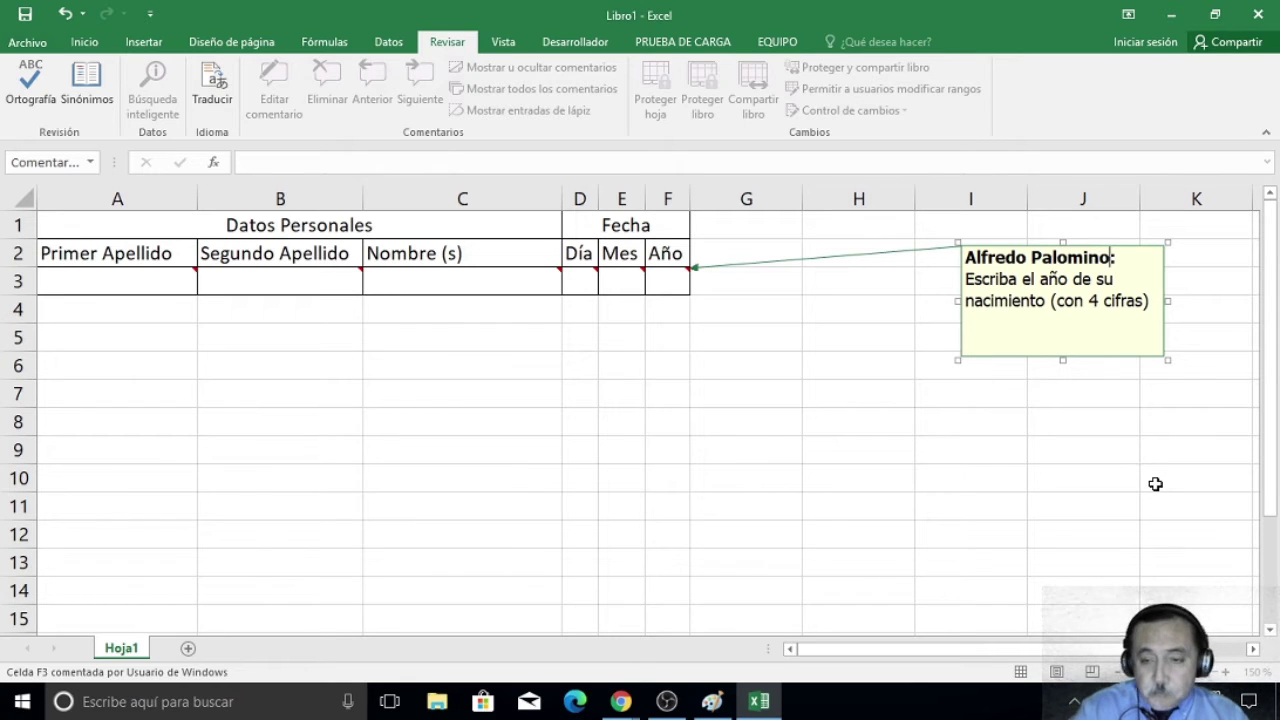
{"action": "left_click", "coordinate": [746, 343]}
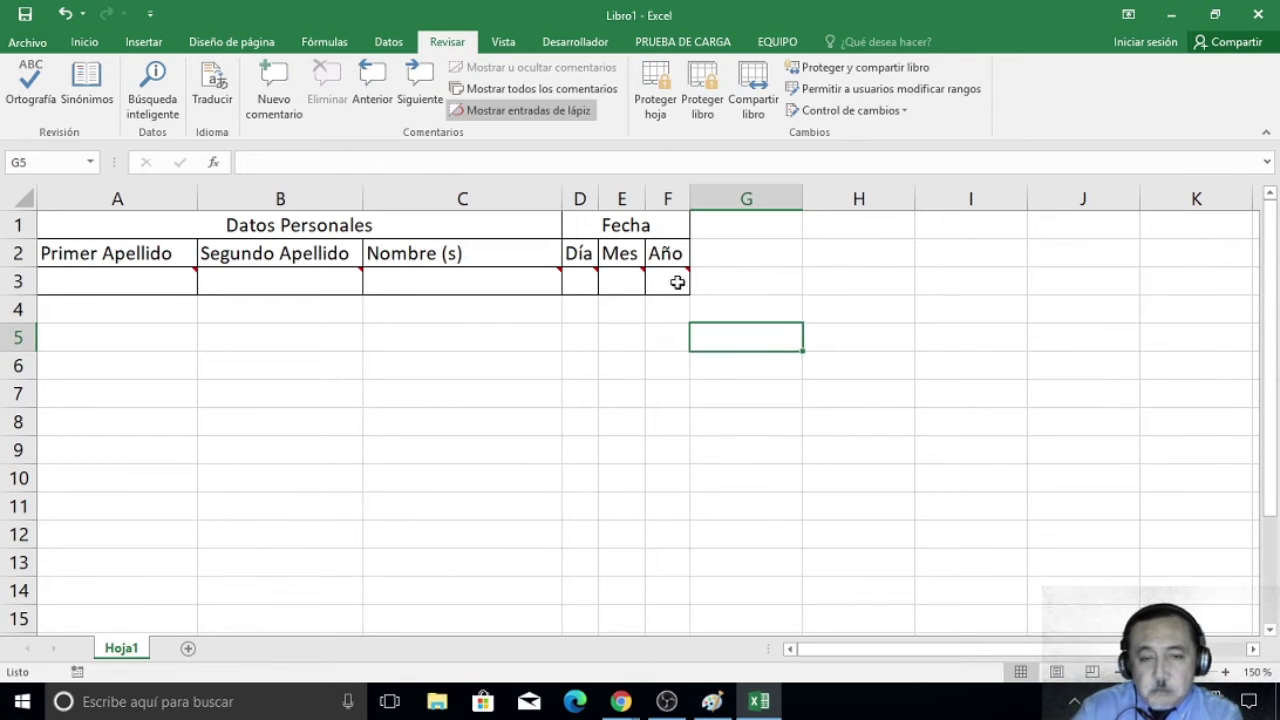
{"action": "mouse_move", "coordinate": [667, 281]}
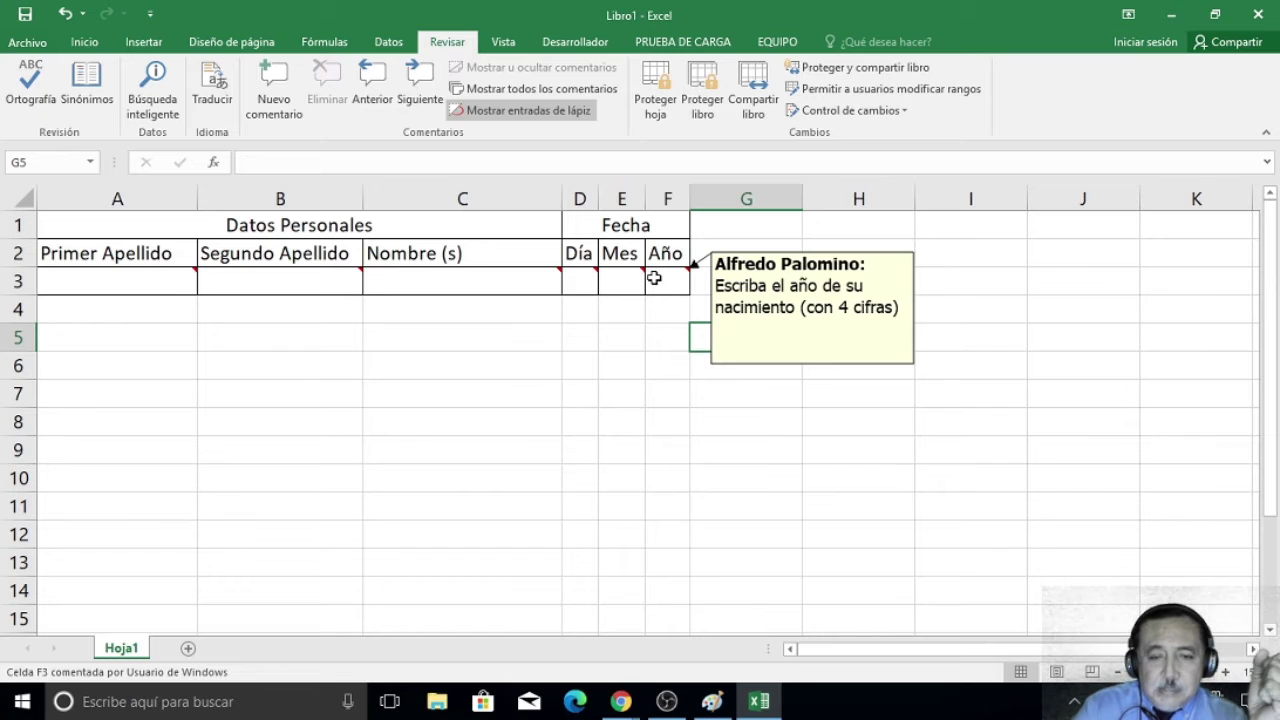
Change the Nombre de usuario in Opciones > General to the author's name.
{"action": "left_click", "coordinate": [30, 42]}
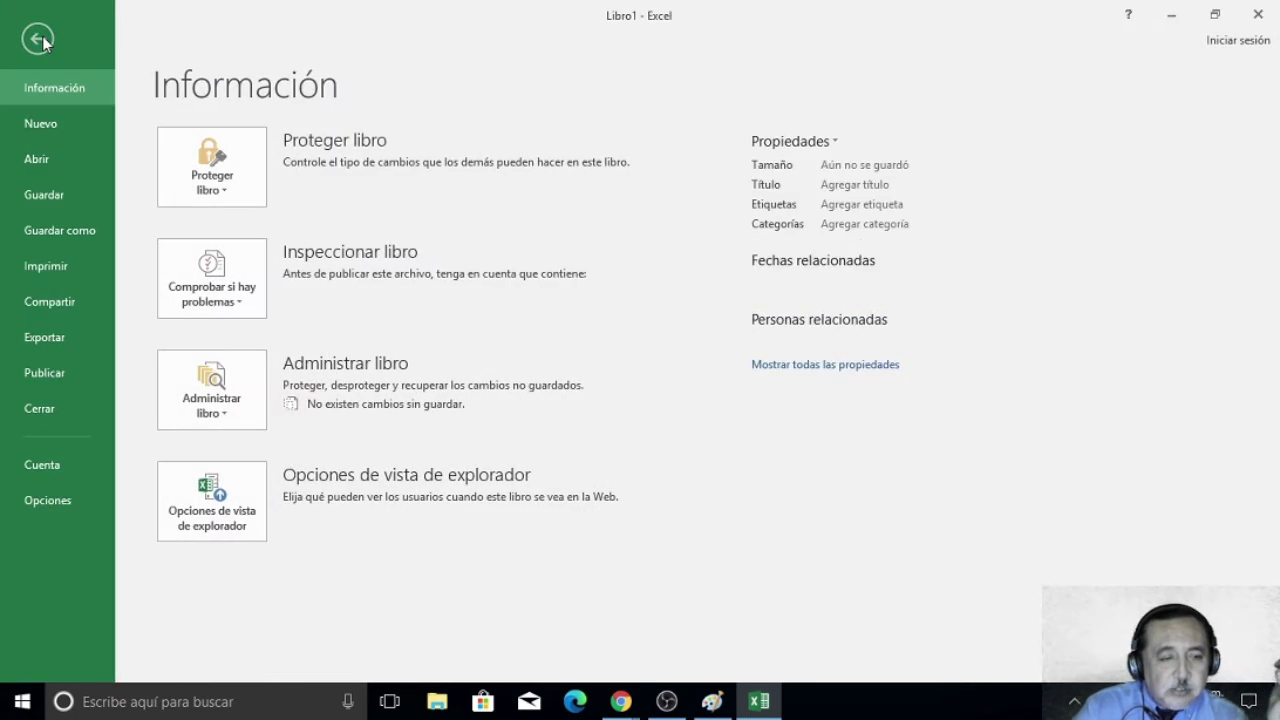
{"action": "left_click", "coordinate": [43, 502]}
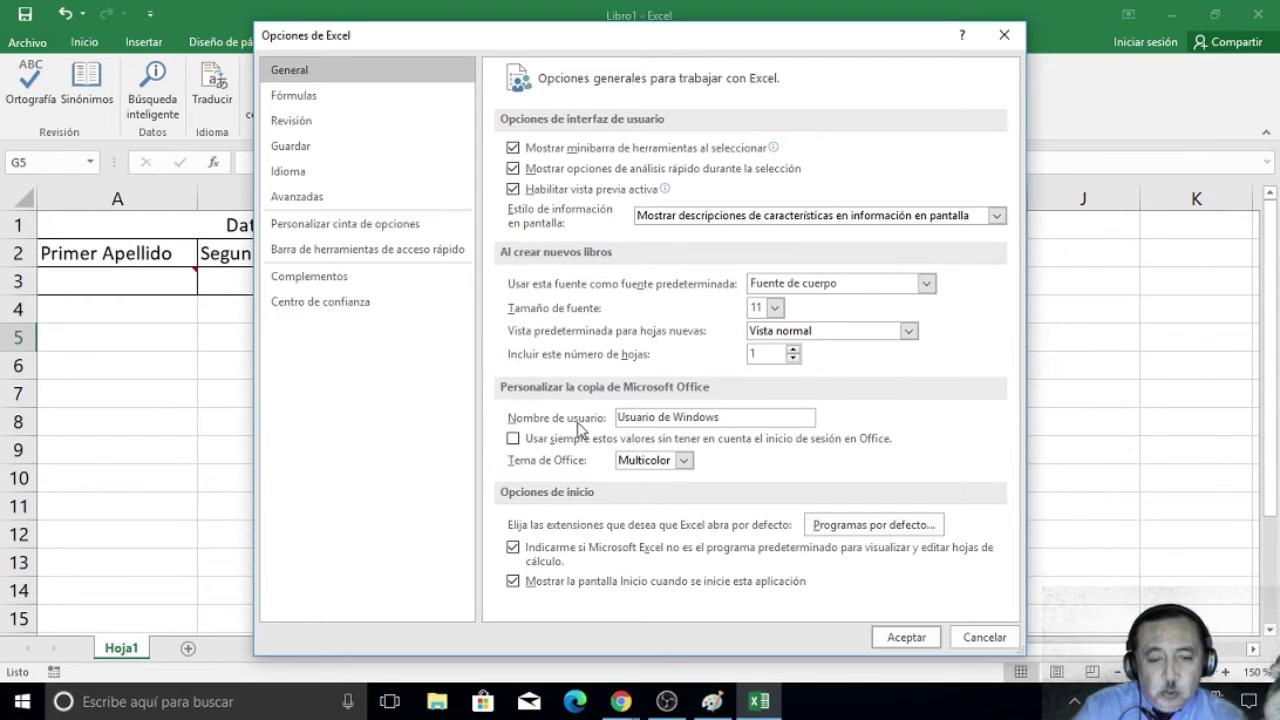
{"action": "left_click_drag", "start_coordinate": [733, 419], "coordinate": [606, 424]}
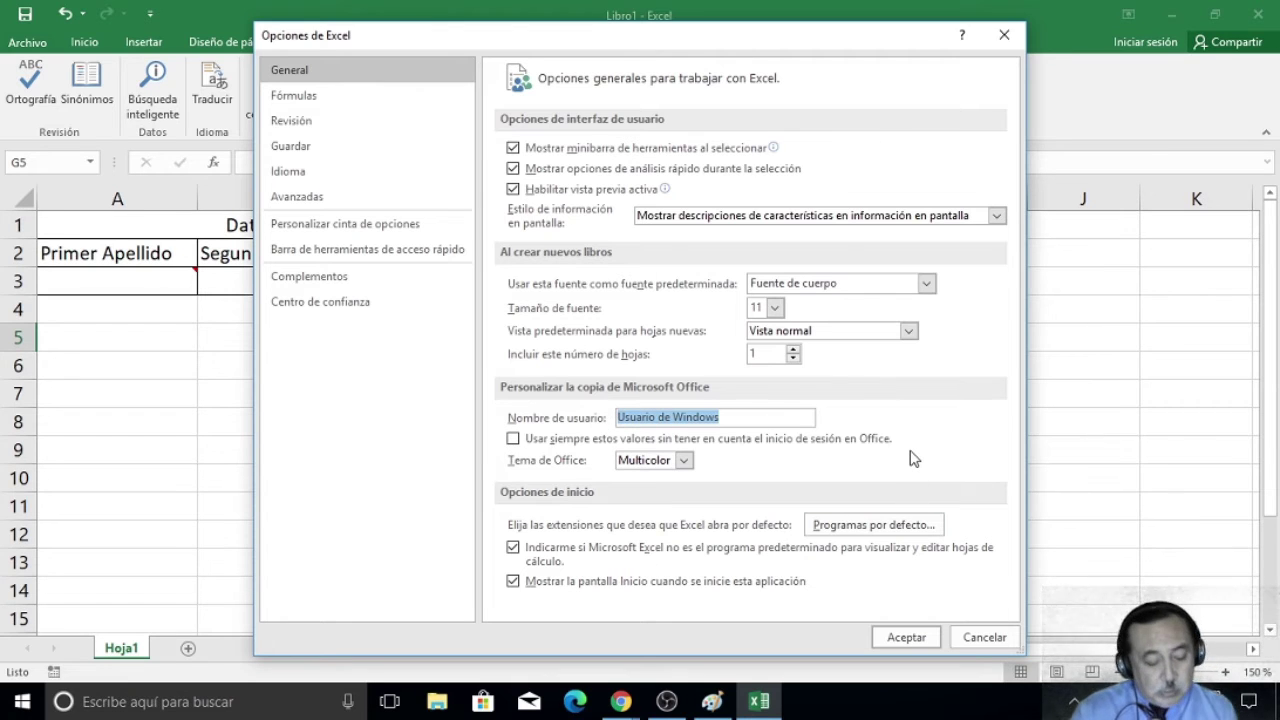
{"action": "type", "text": "Alf"}
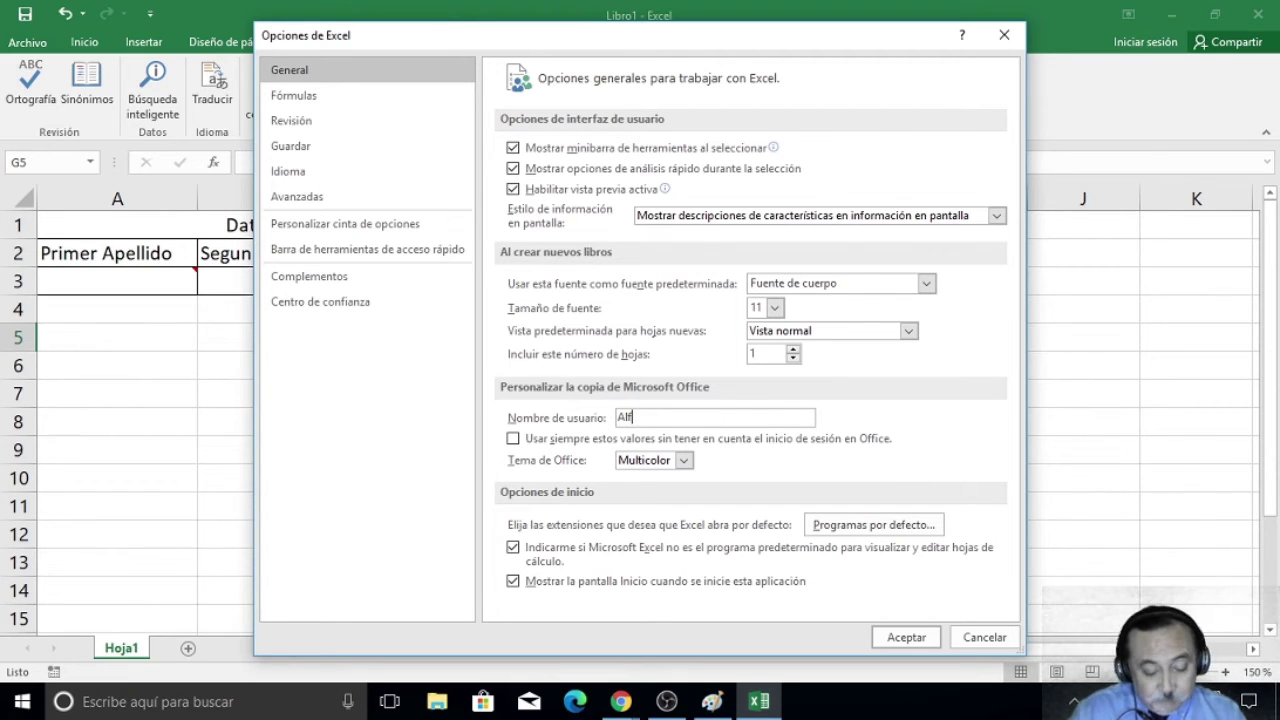
{"action": "type", "text": "redo Palomino"}
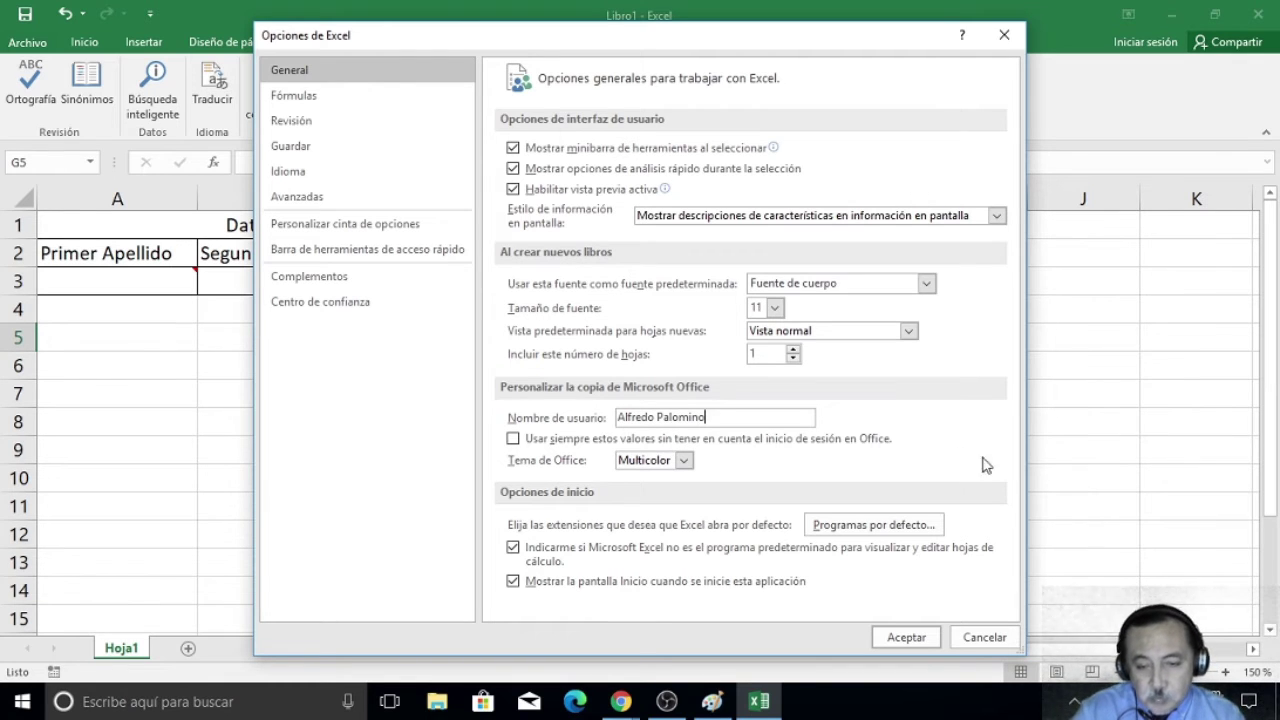
{"action": "left_click", "coordinate": [932, 637]}
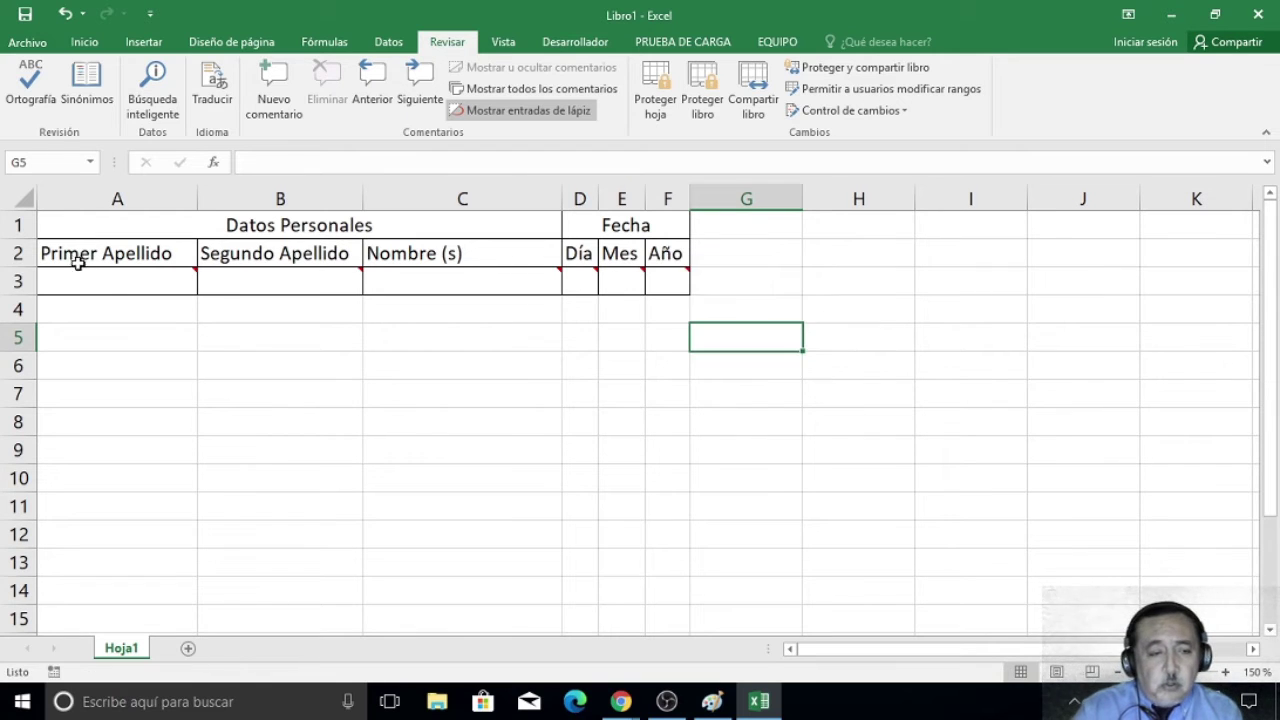
Delete A3's old comment and insert a new, empty comment on A3.
{"action": "left_click", "coordinate": [117, 283]}
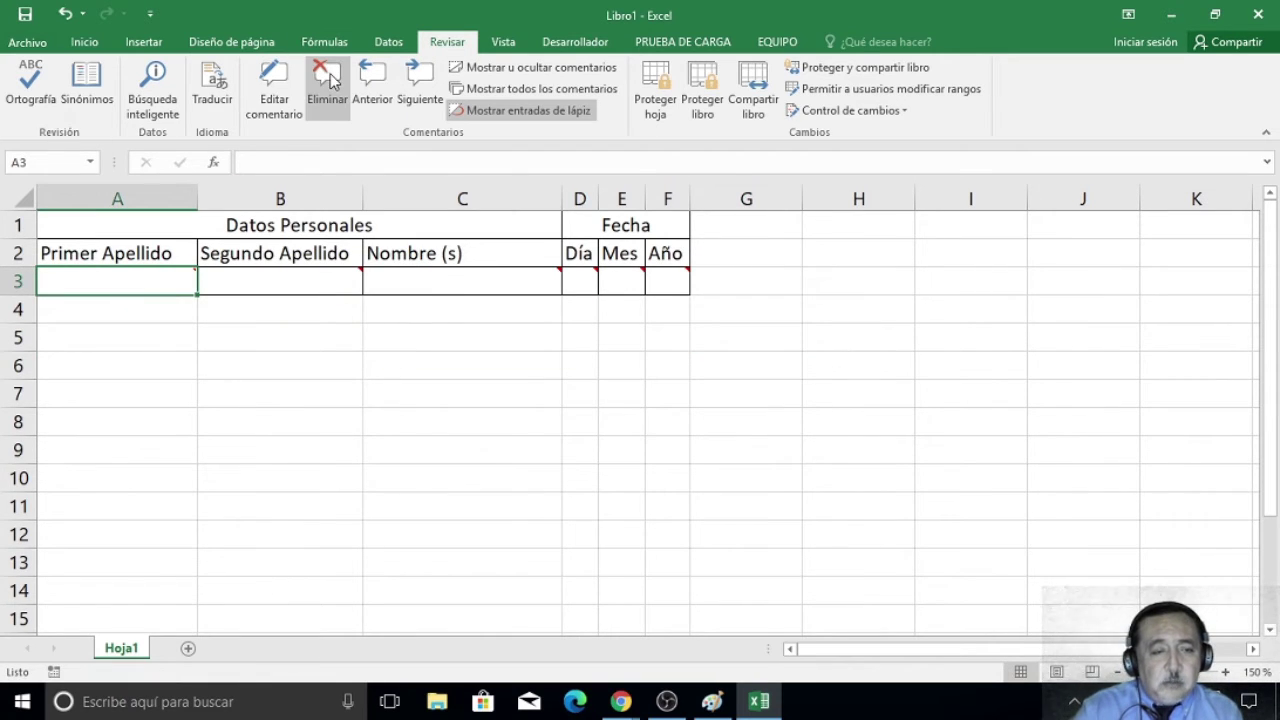
{"action": "left_click", "coordinate": [328, 85]}
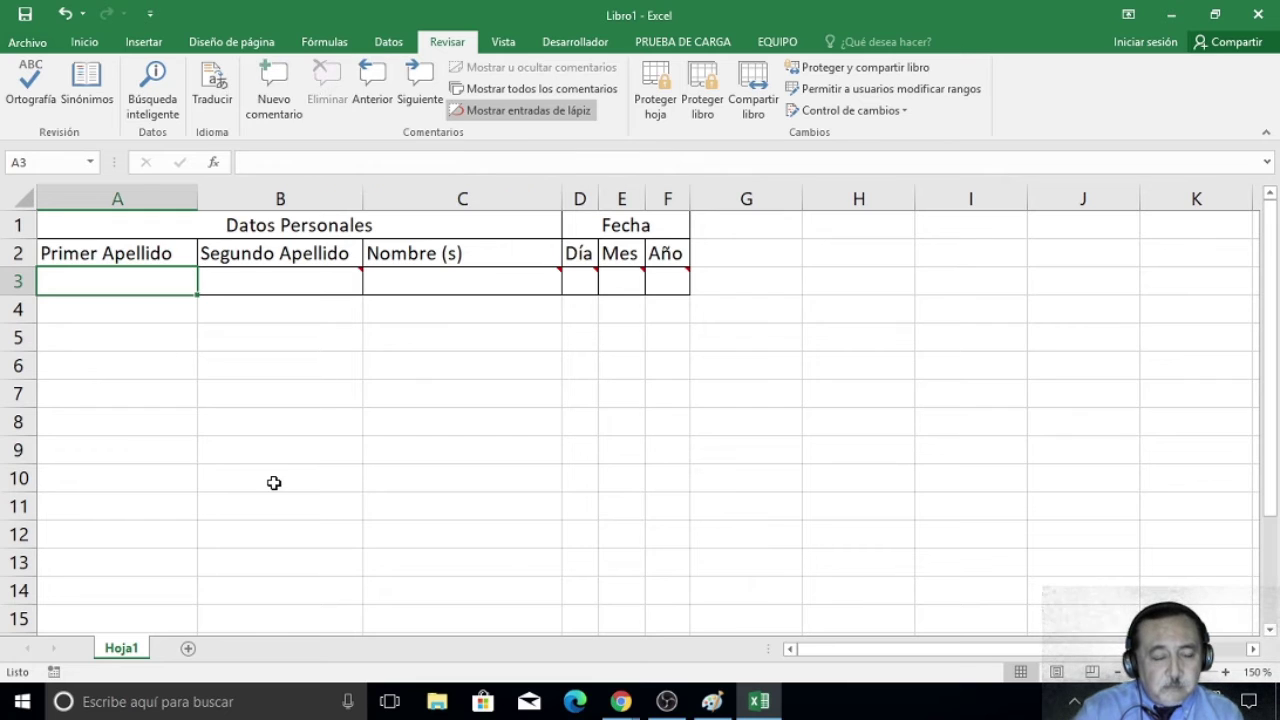
{"action": "left_click", "coordinate": [273, 90]}
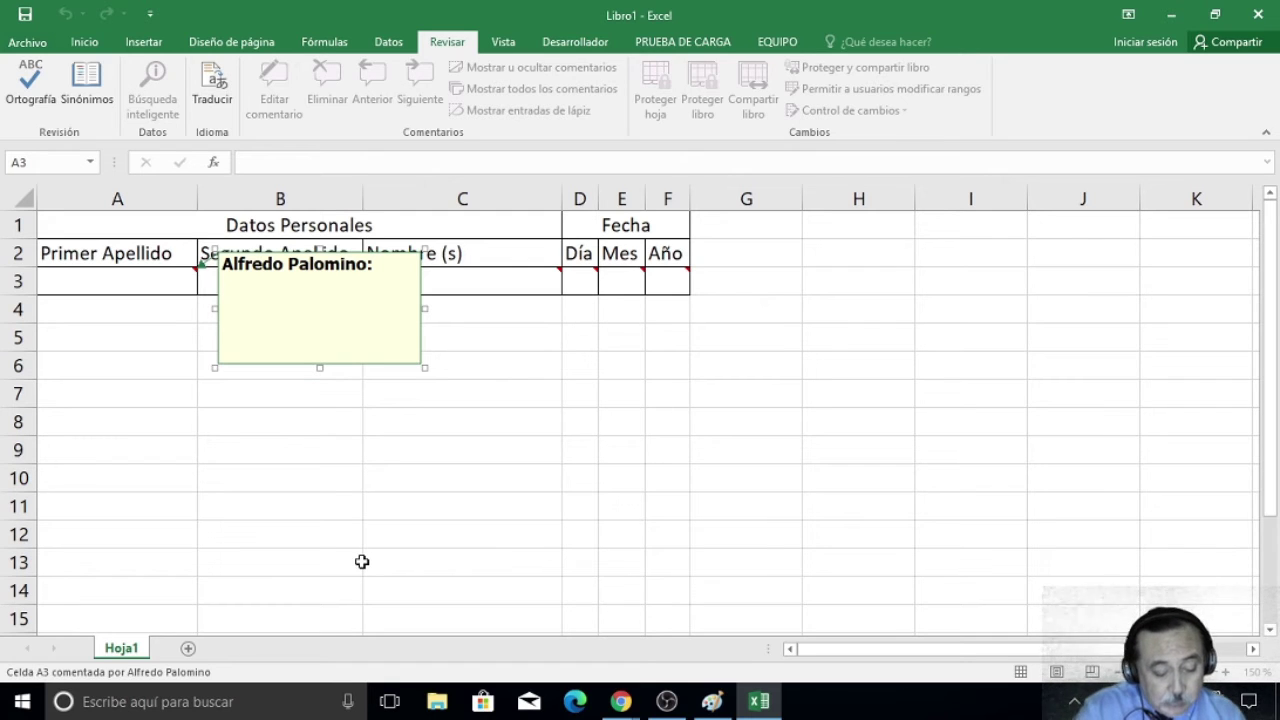
Write 'Escriba su apellido paterno' in the A3 comment and close the editor.
{"action": "type", "text": "Escriba "}
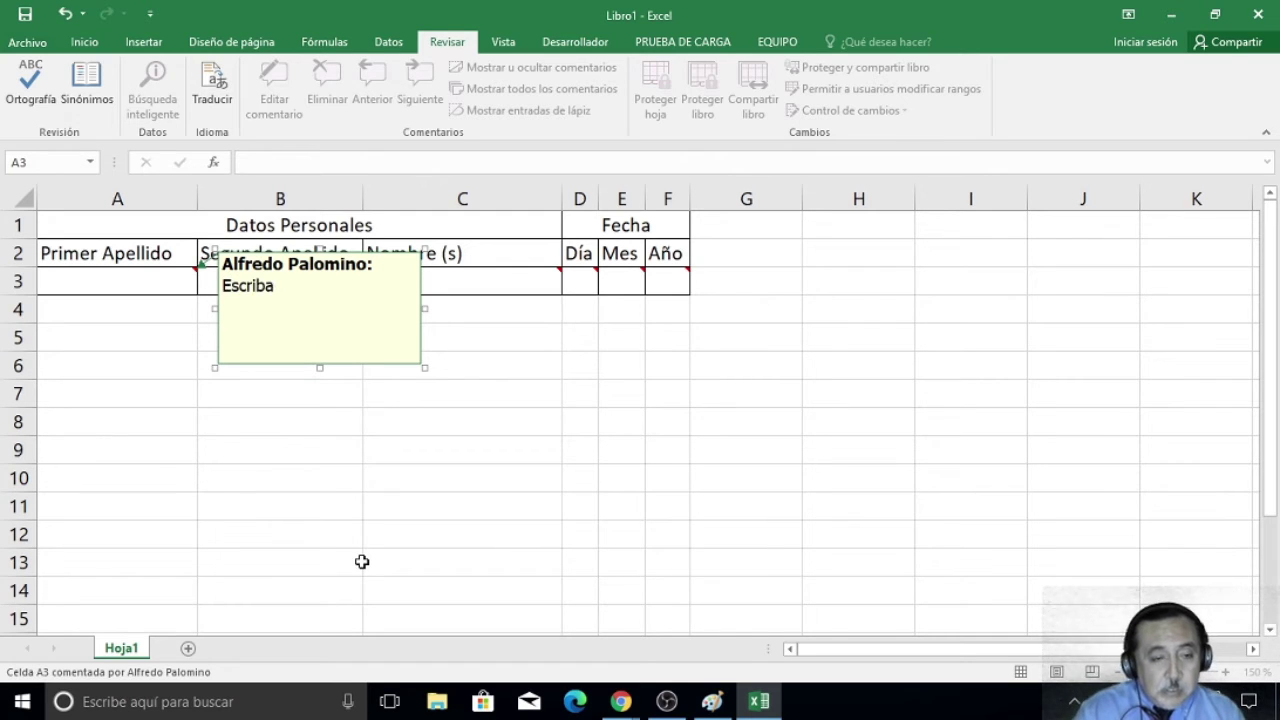
{"action": "type", "text": "su"}
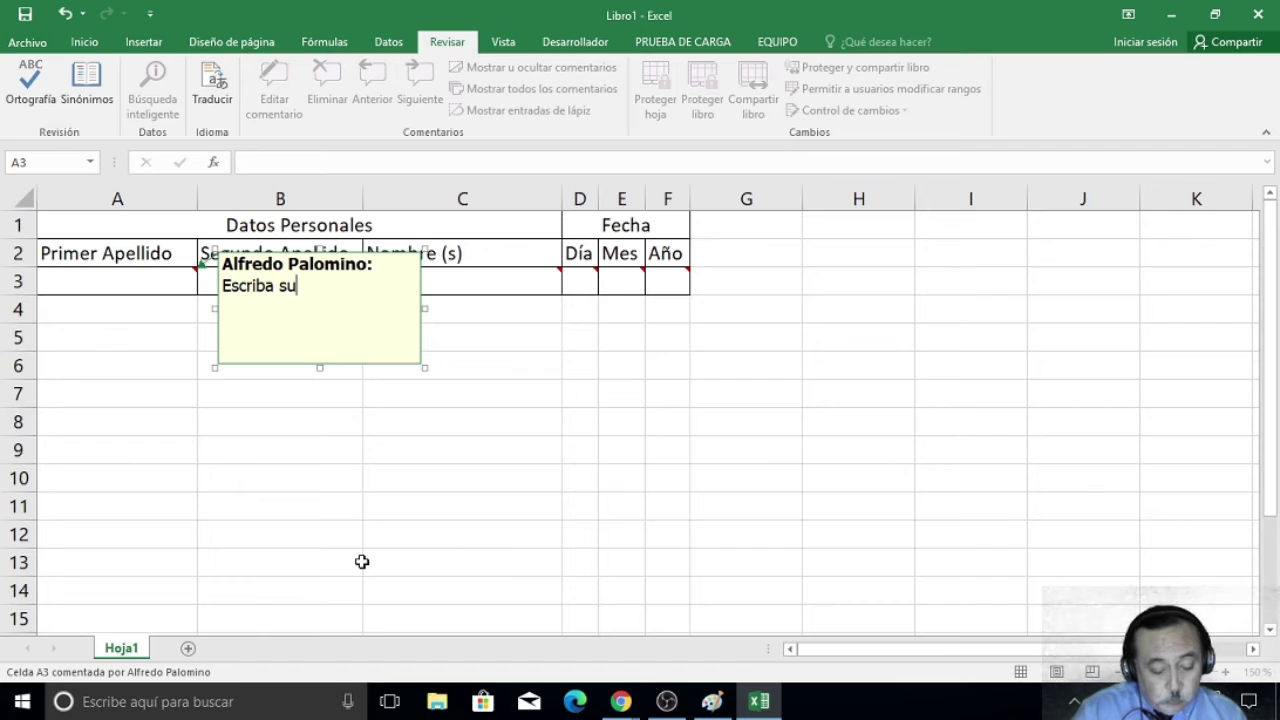
{"action": "type", "text": " apellido "}
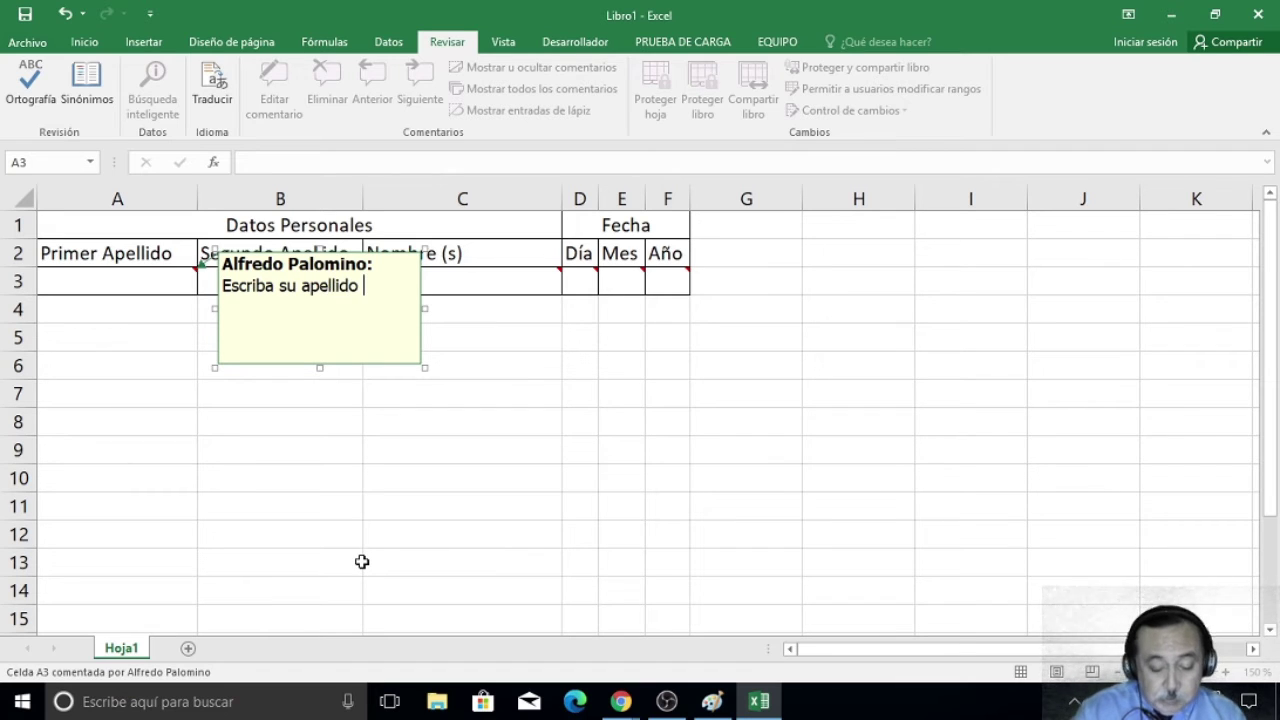
{"action": "type", "text": "paterno"}
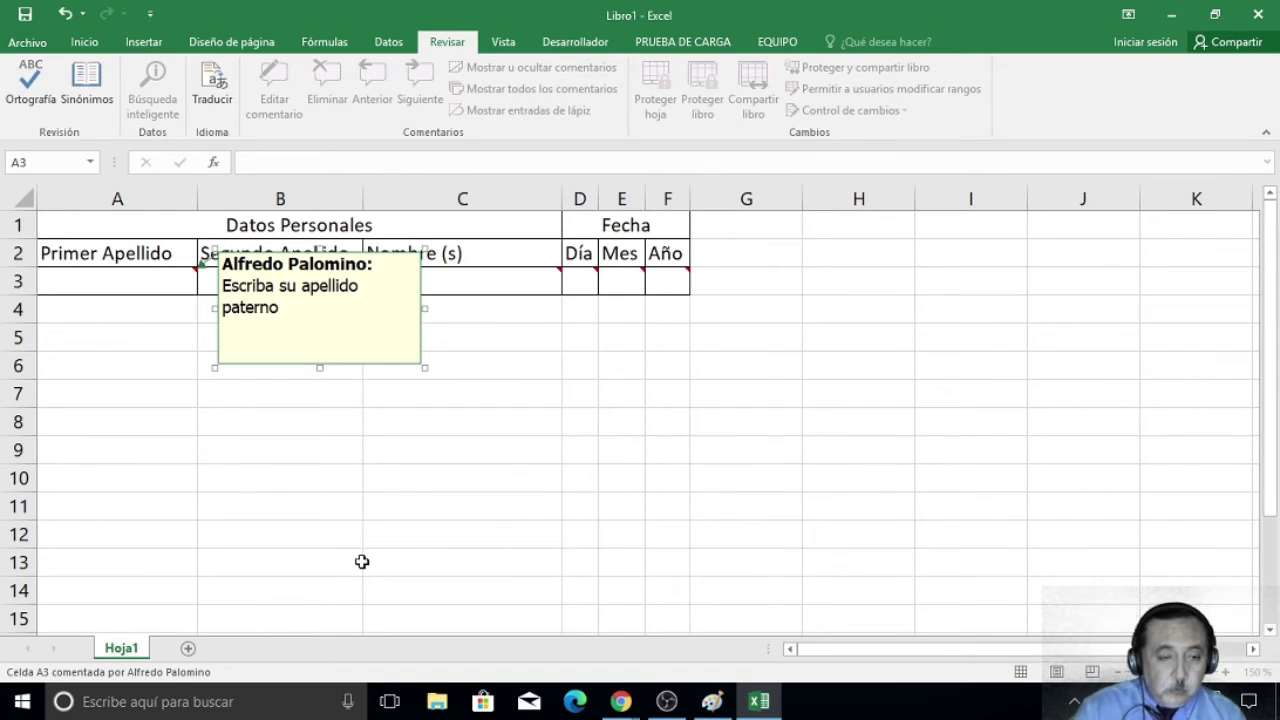
{"action": "left_click", "coordinate": [306, 420]}
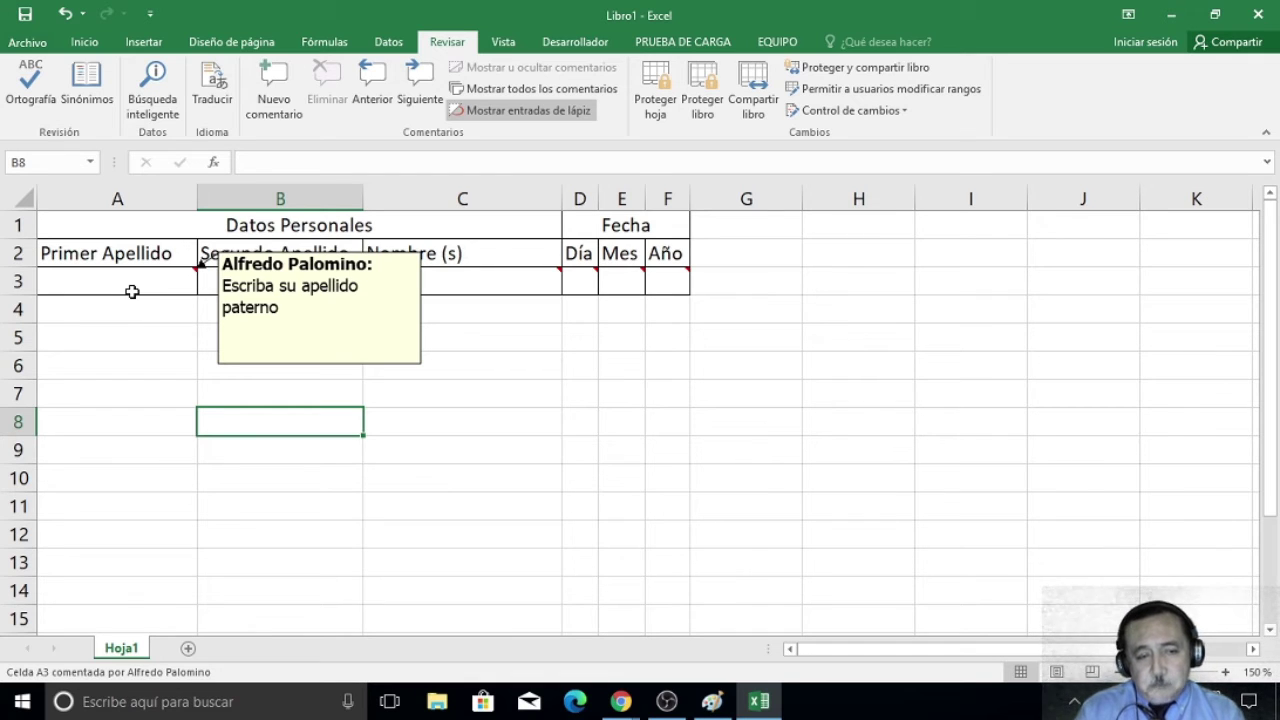
{"action": "left_click", "coordinate": [28, 42]}
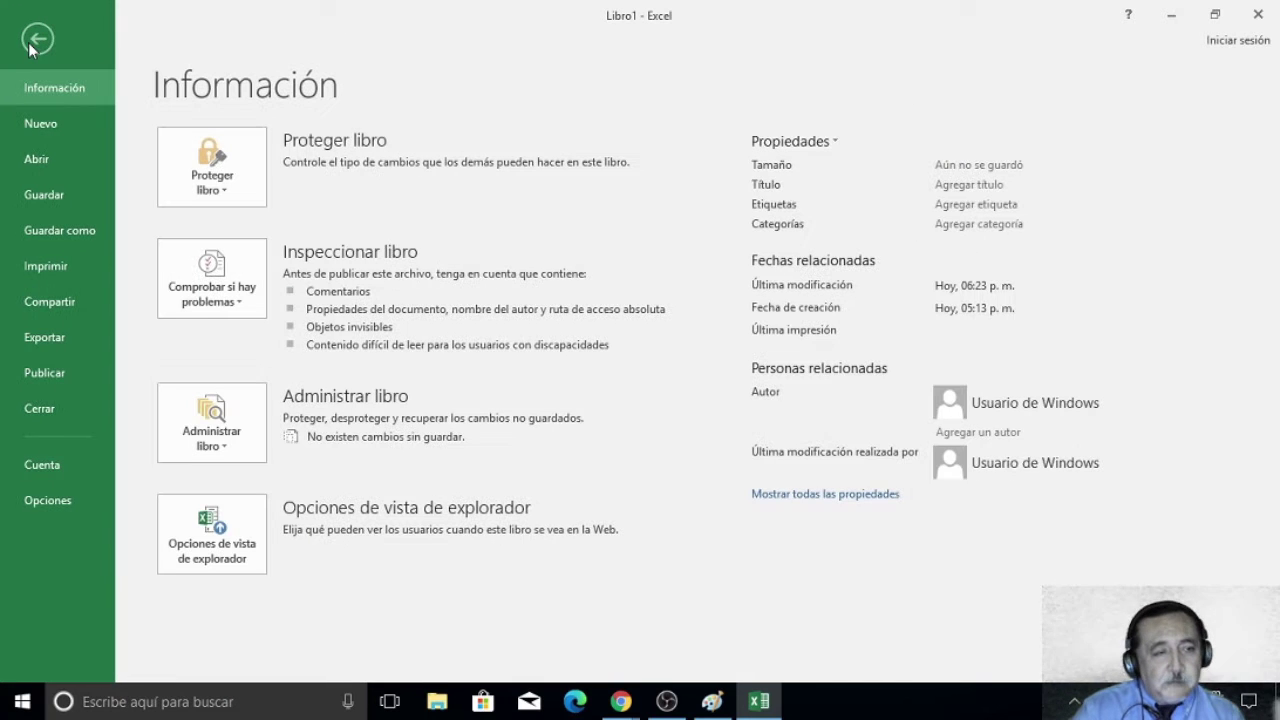
{"action": "left_click", "coordinate": [41, 502]}
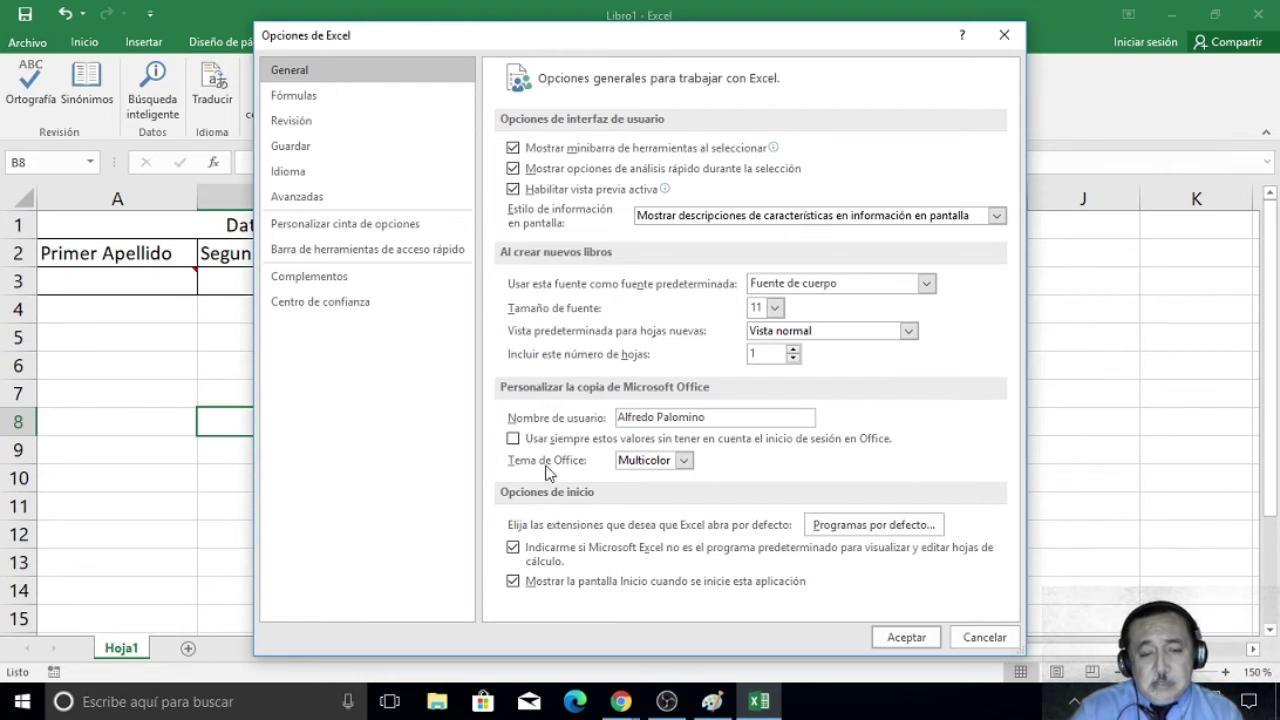
{"action": "left_click", "coordinate": [684, 461]}
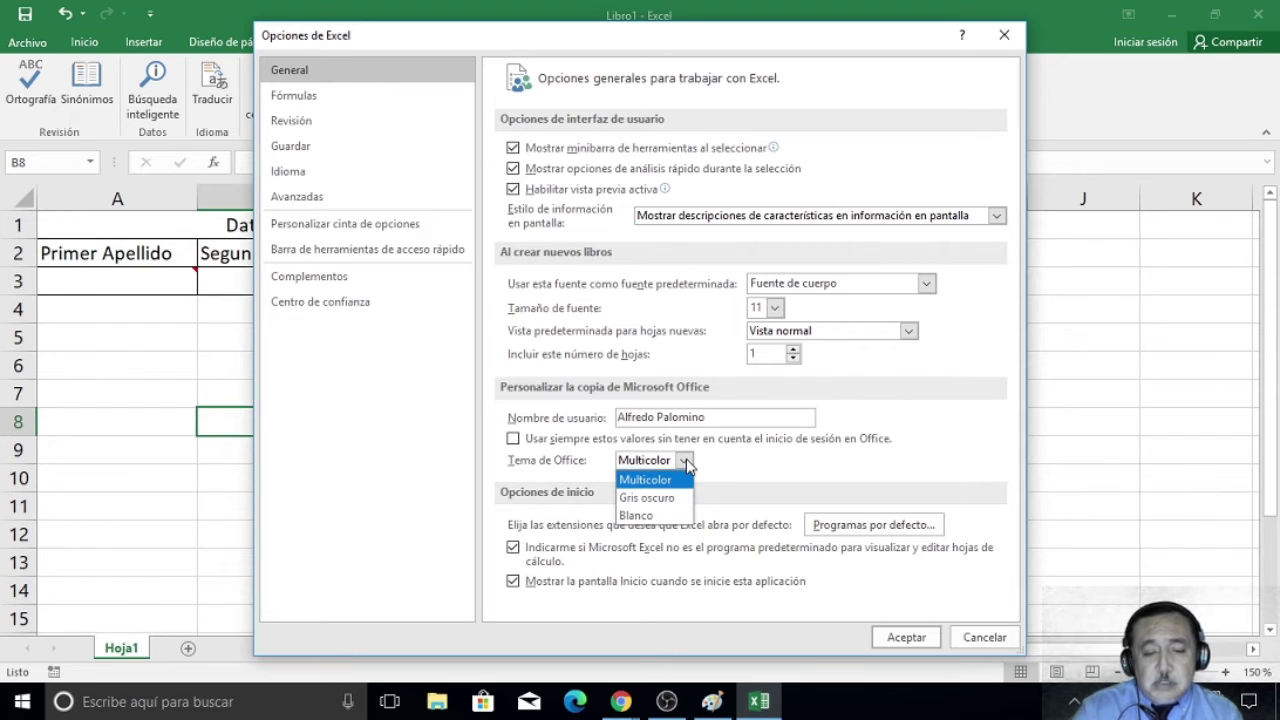
{"action": "left_click", "coordinate": [687, 464]}
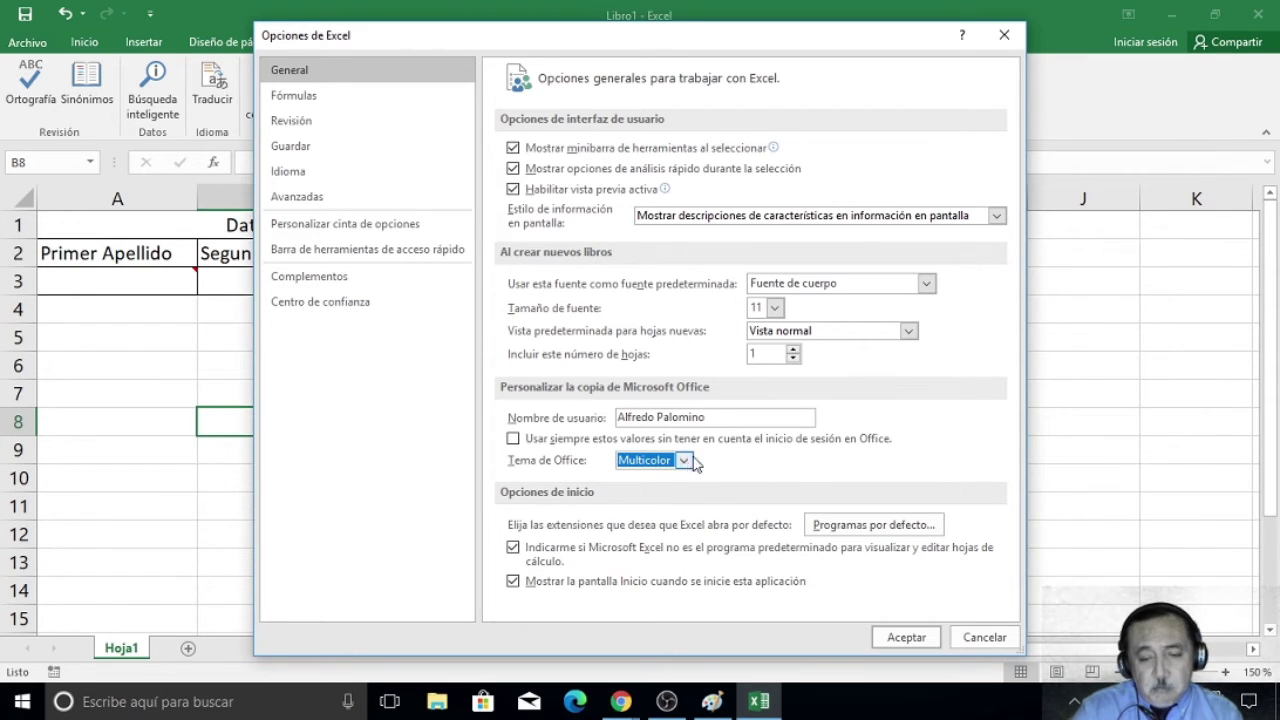
{"action": "left_click", "coordinate": [903, 637]}
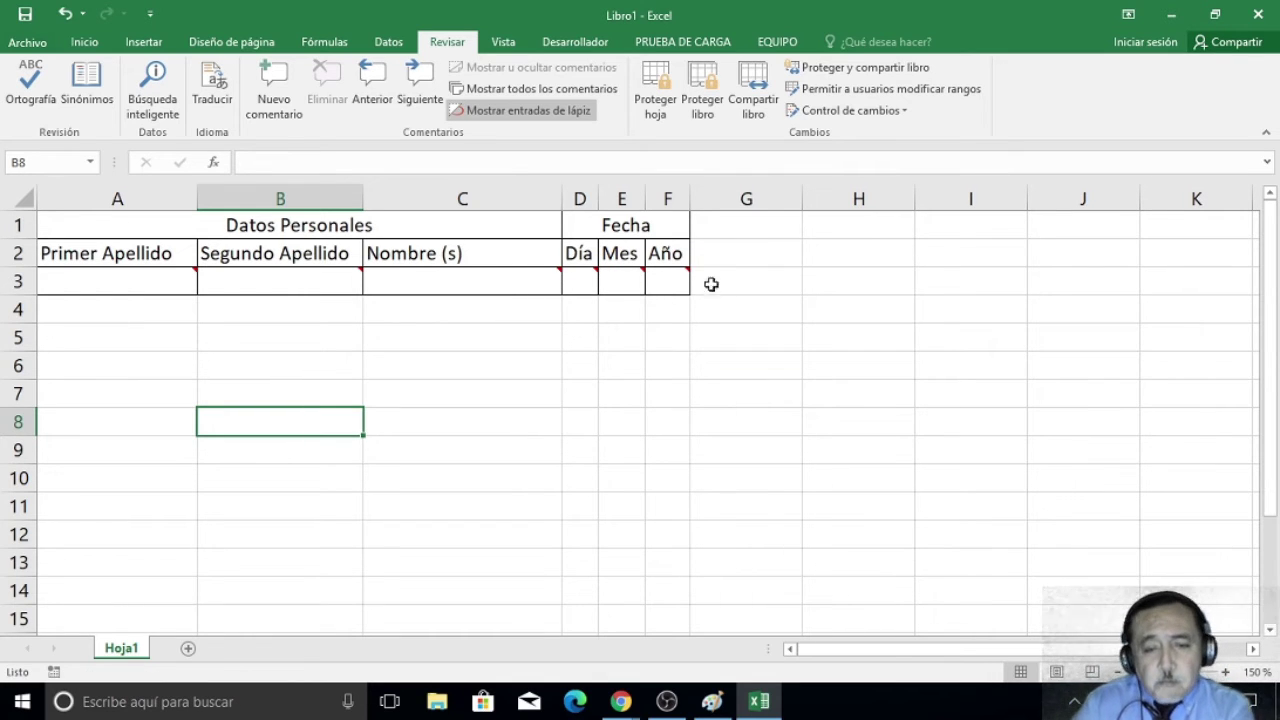
{"action": "mouse_move", "coordinate": [668, 281]}
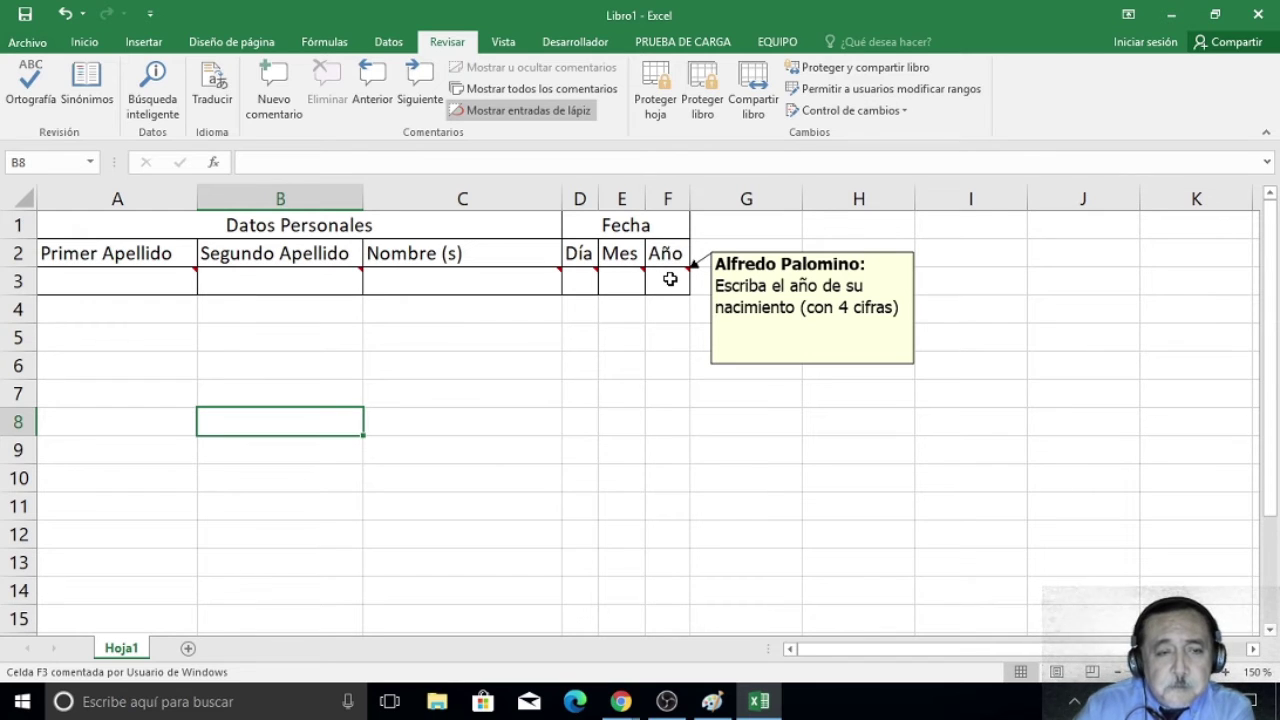
Put F3's comment into edit mode, select its box and show its context menu.
{"action": "left_click", "coordinate": [670, 280]}
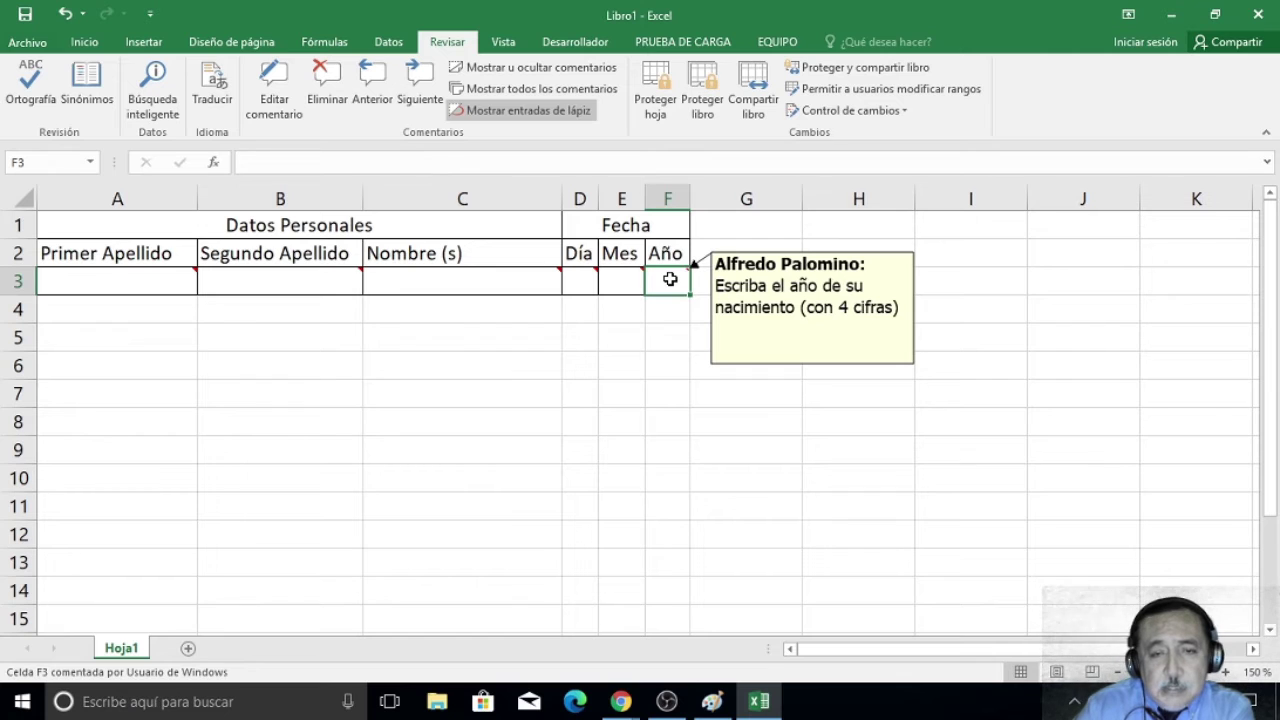
{"action": "right_click", "coordinate": [670, 280]}
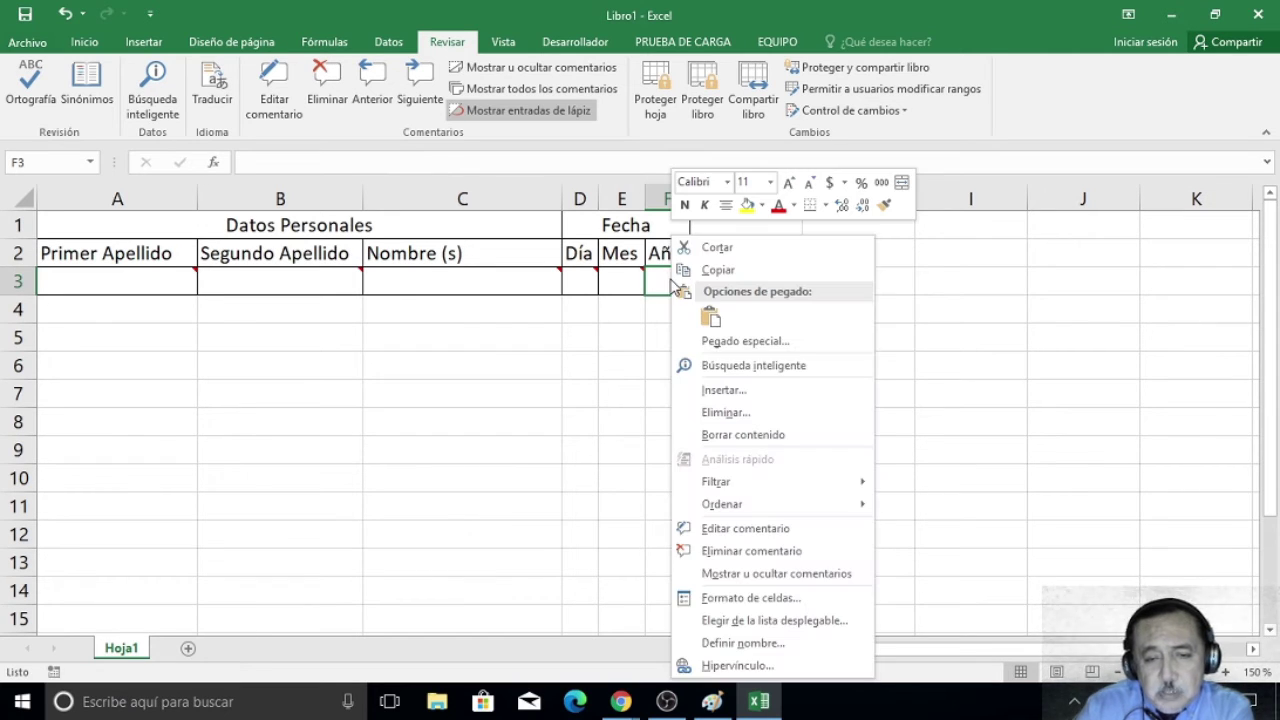
{"action": "left_click", "coordinate": [726, 531]}
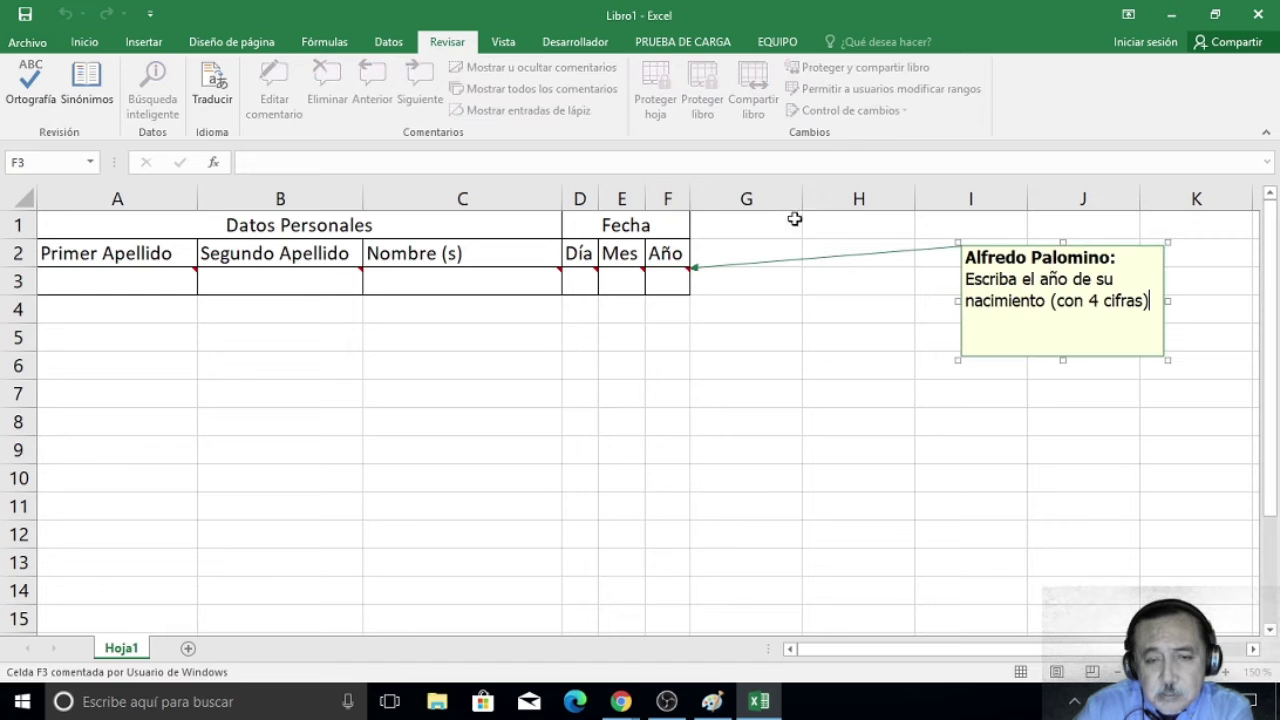
{"action": "left_click", "coordinate": [1040, 248]}
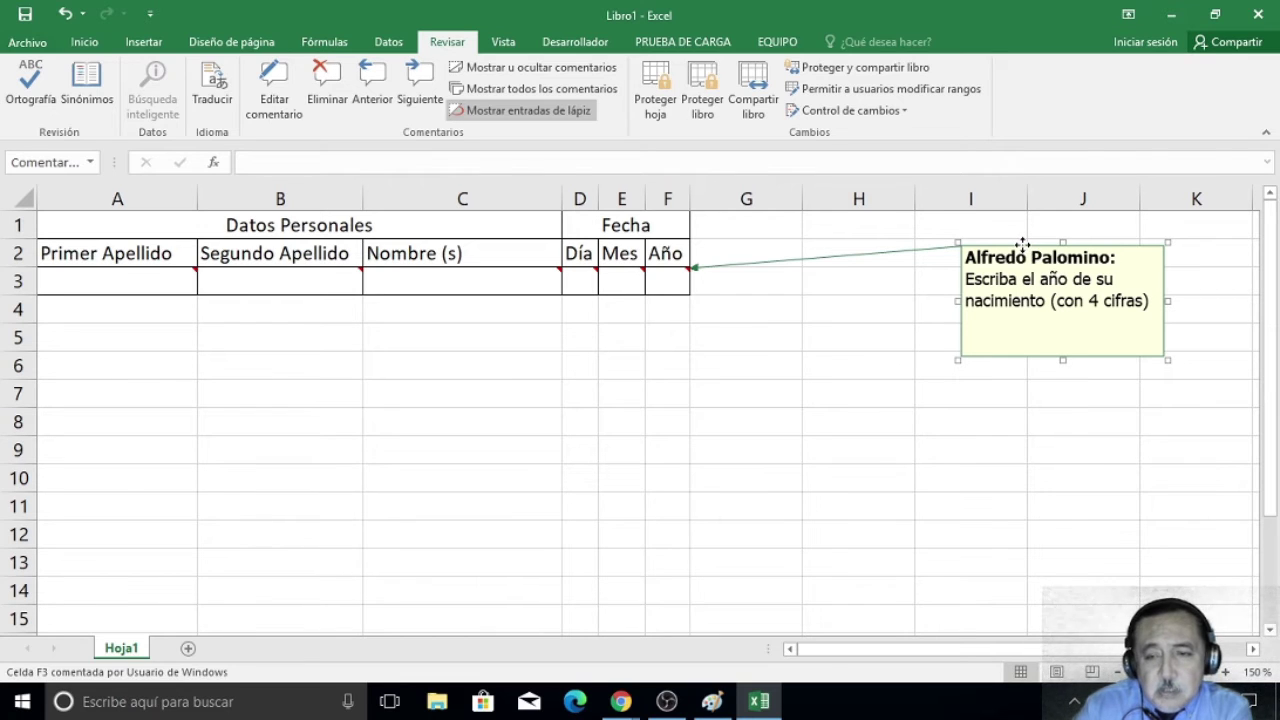
{"action": "right_click", "coordinate": [1022, 243]}
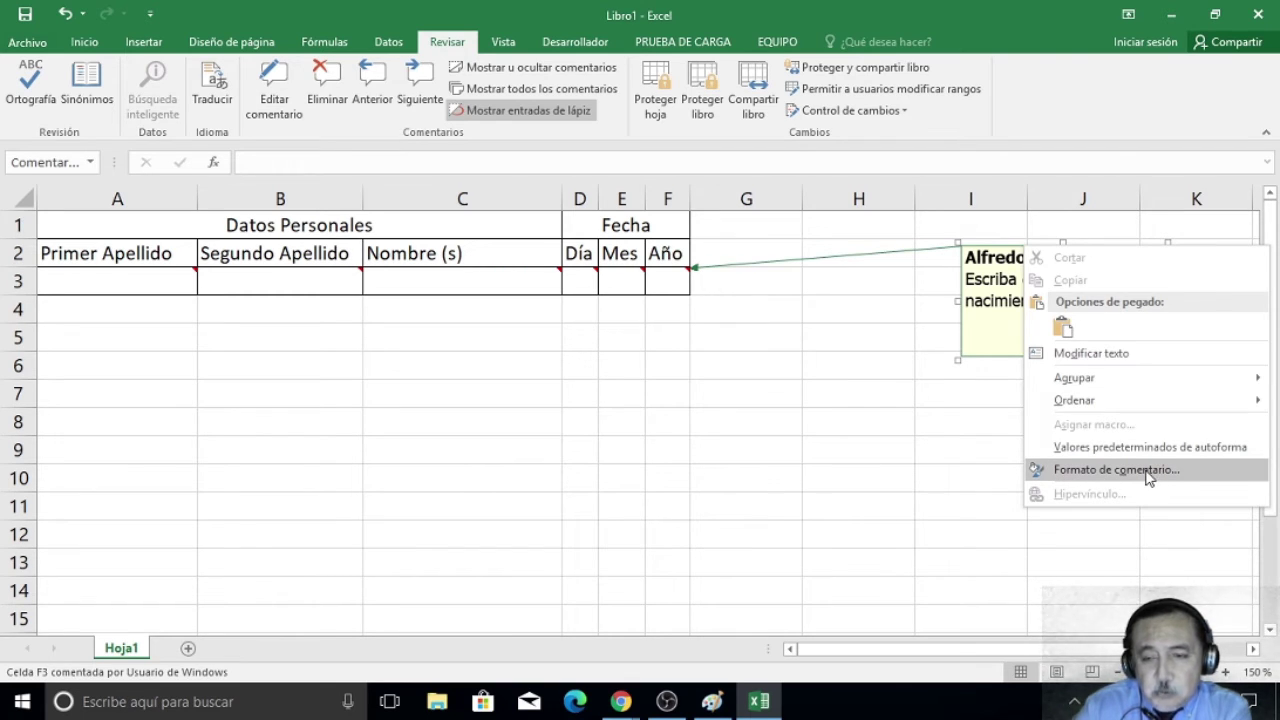
Open Formato de comentario and choose the Forte font for the F3 comment.
{"action": "key", "text": "Escape"}
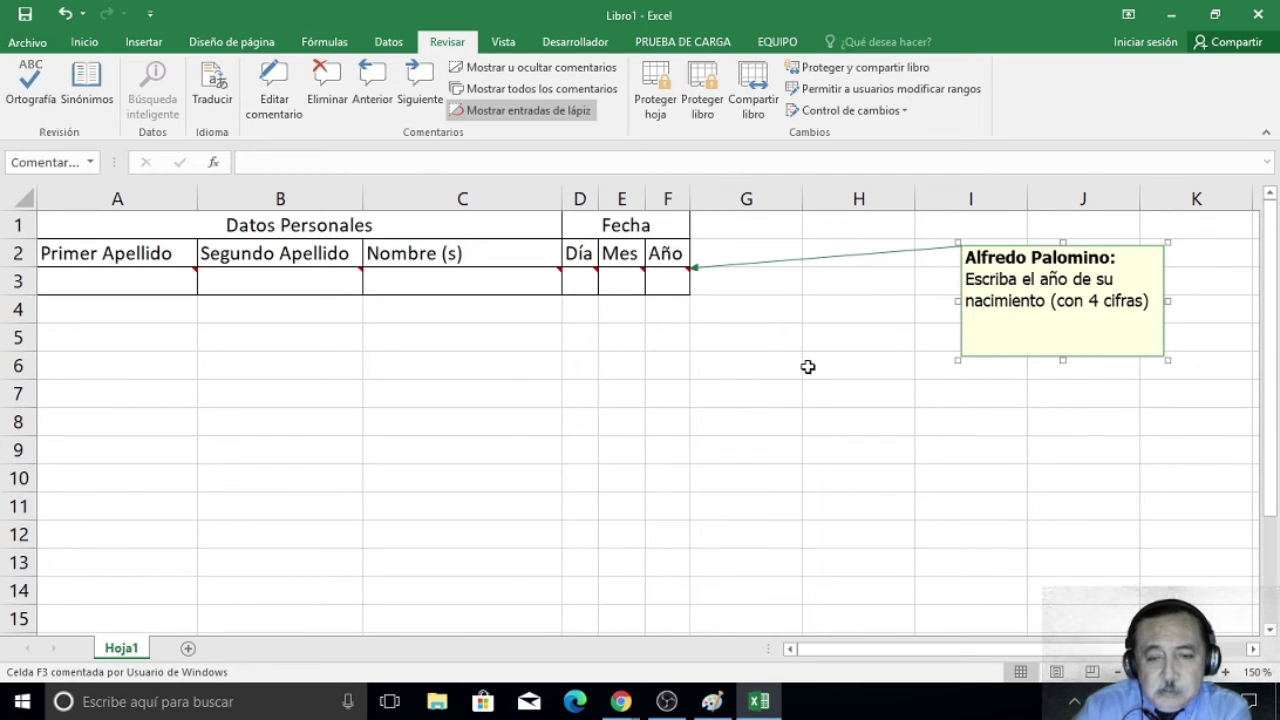
{"action": "left_click_drag", "start_coordinate": [851, 168], "coordinate": [518, 200]}
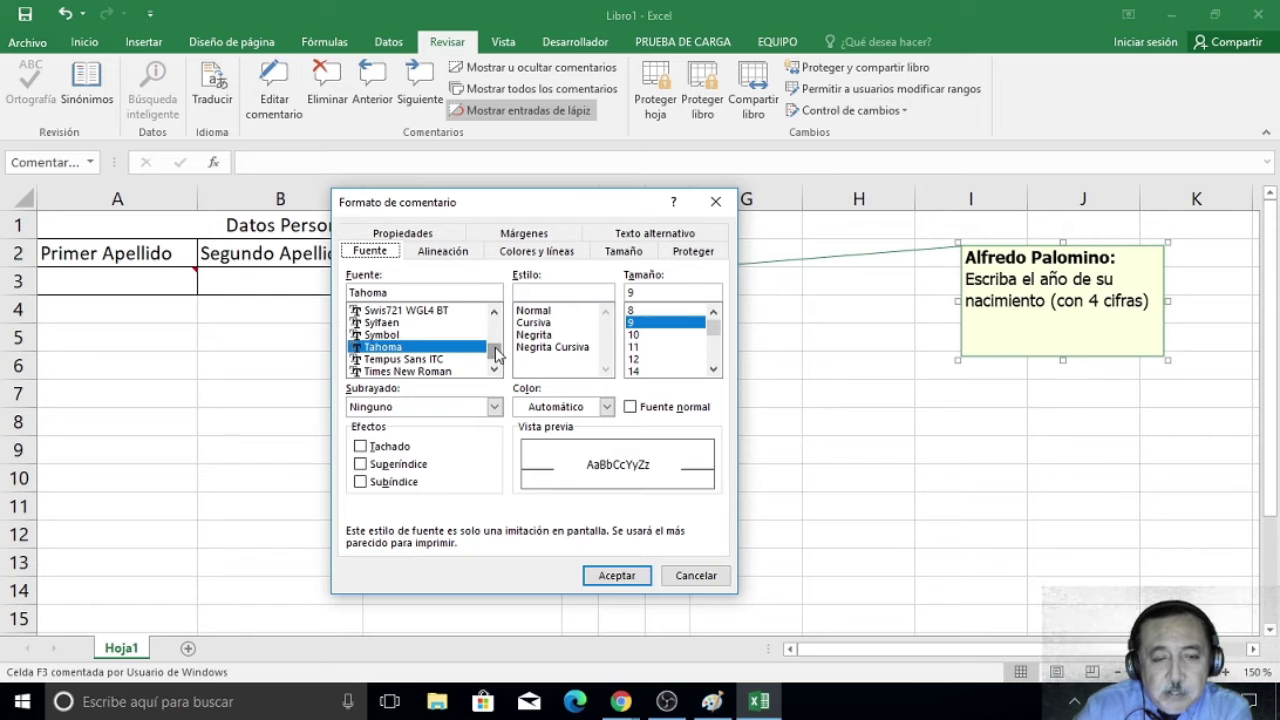
{"action": "left_click_drag", "start_coordinate": [495, 351], "coordinate": [494, 340]}
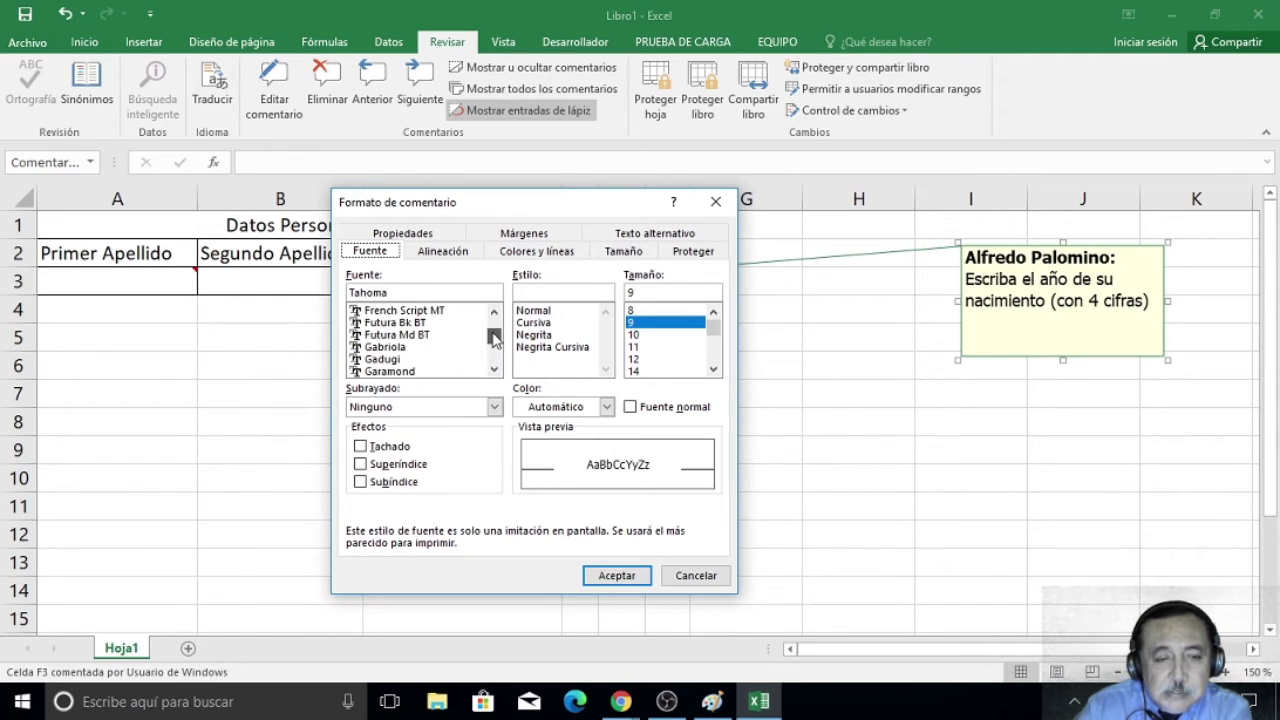
{"action": "left_click", "coordinate": [390, 348]}
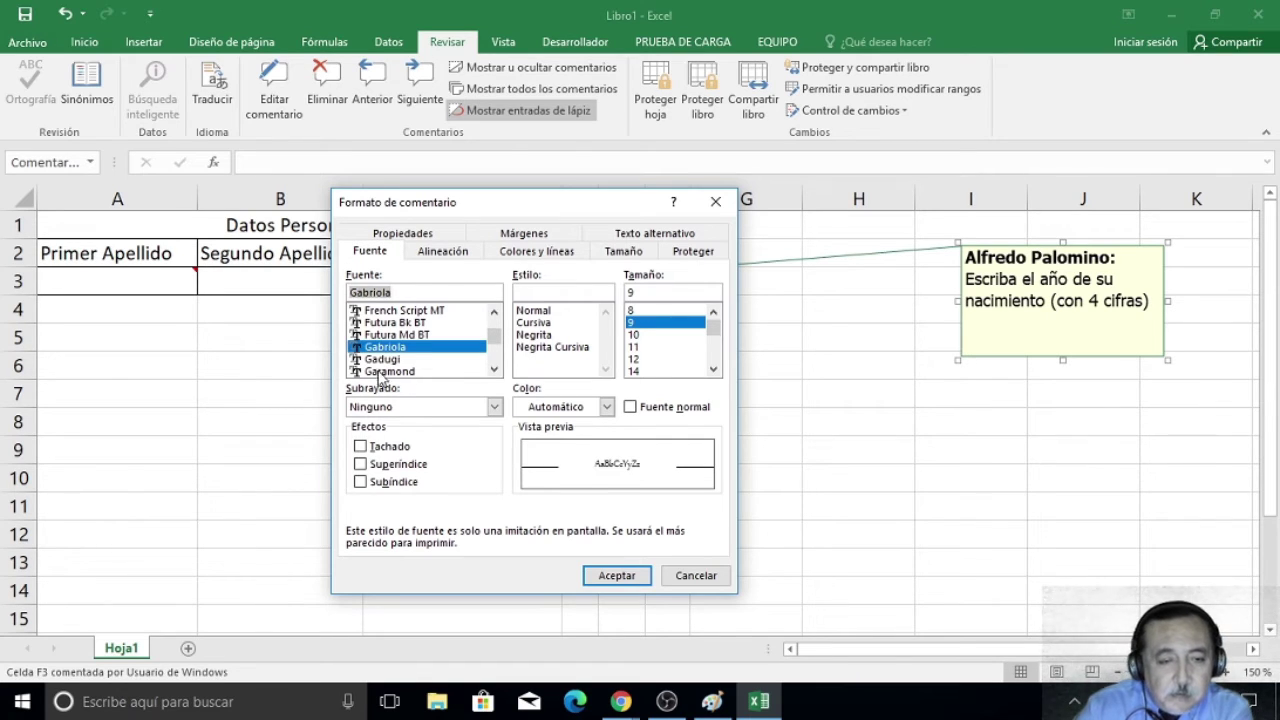
{"action": "left_click", "coordinate": [390, 360]}
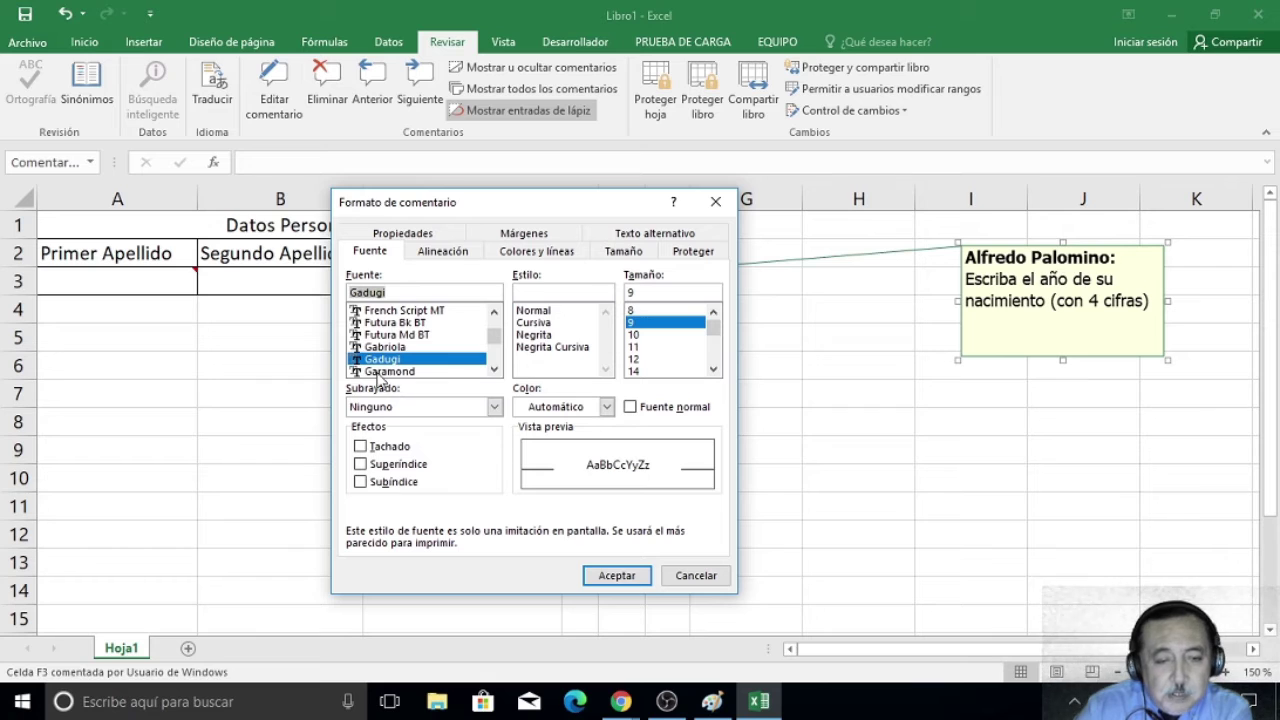
{"action": "left_click", "coordinate": [386, 372]}
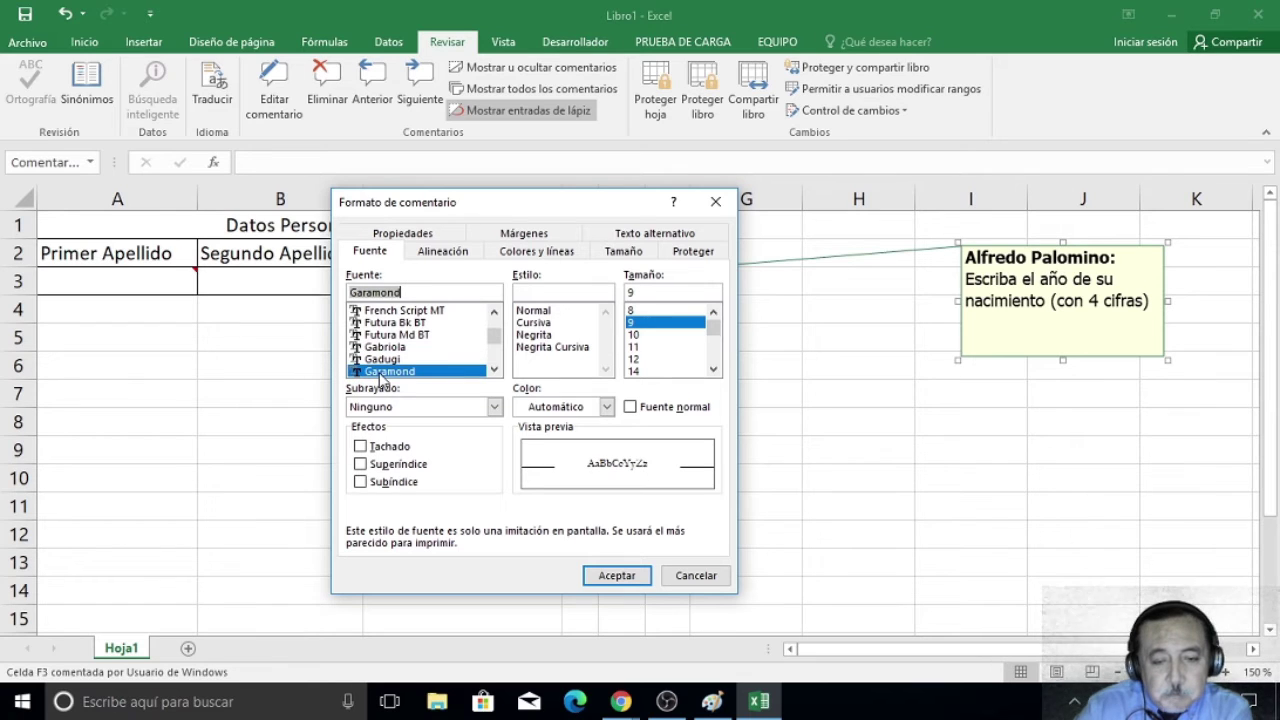
{"action": "left_click", "coordinate": [494, 312]}
{"action": "left_click", "coordinate": [494, 312]}
{"action": "left_click", "coordinate": [494, 312]}
{"action": "left_click", "coordinate": [494, 312]}
{"action": "left_click", "coordinate": [494, 312]}
{"action": "left_click", "coordinate": [494, 312]}
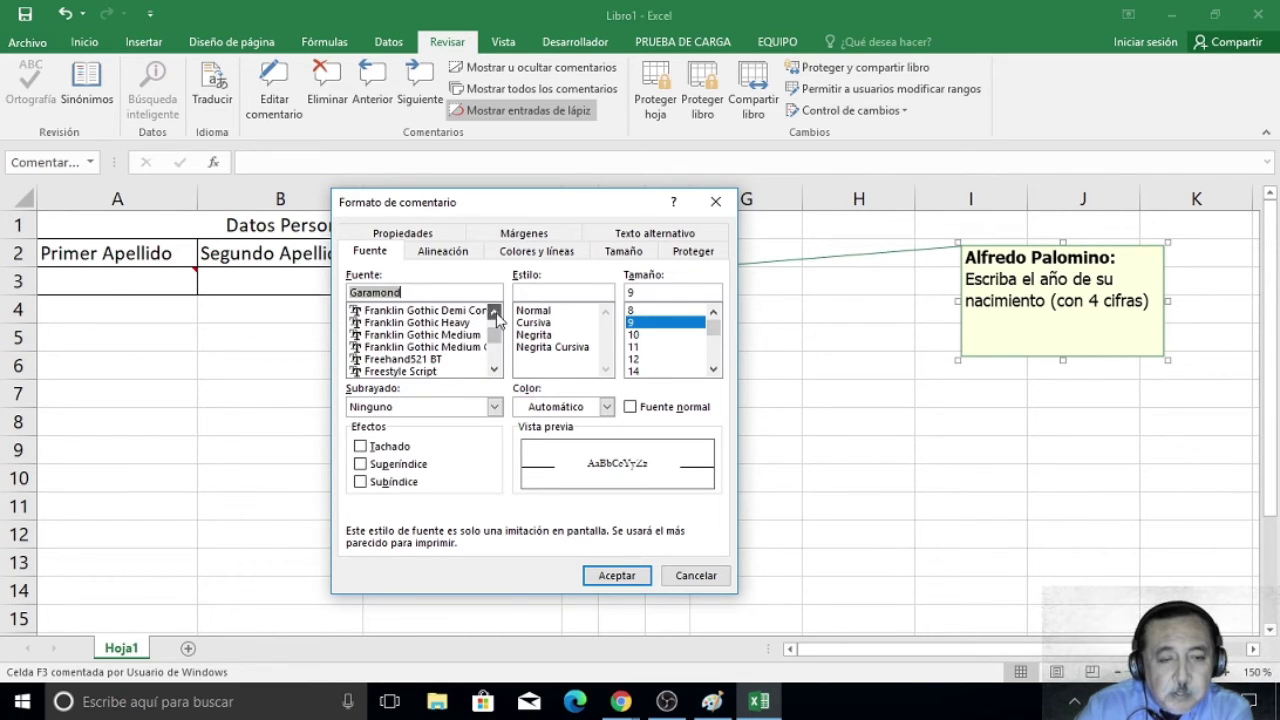
{"action": "left_click", "coordinate": [420, 312]}
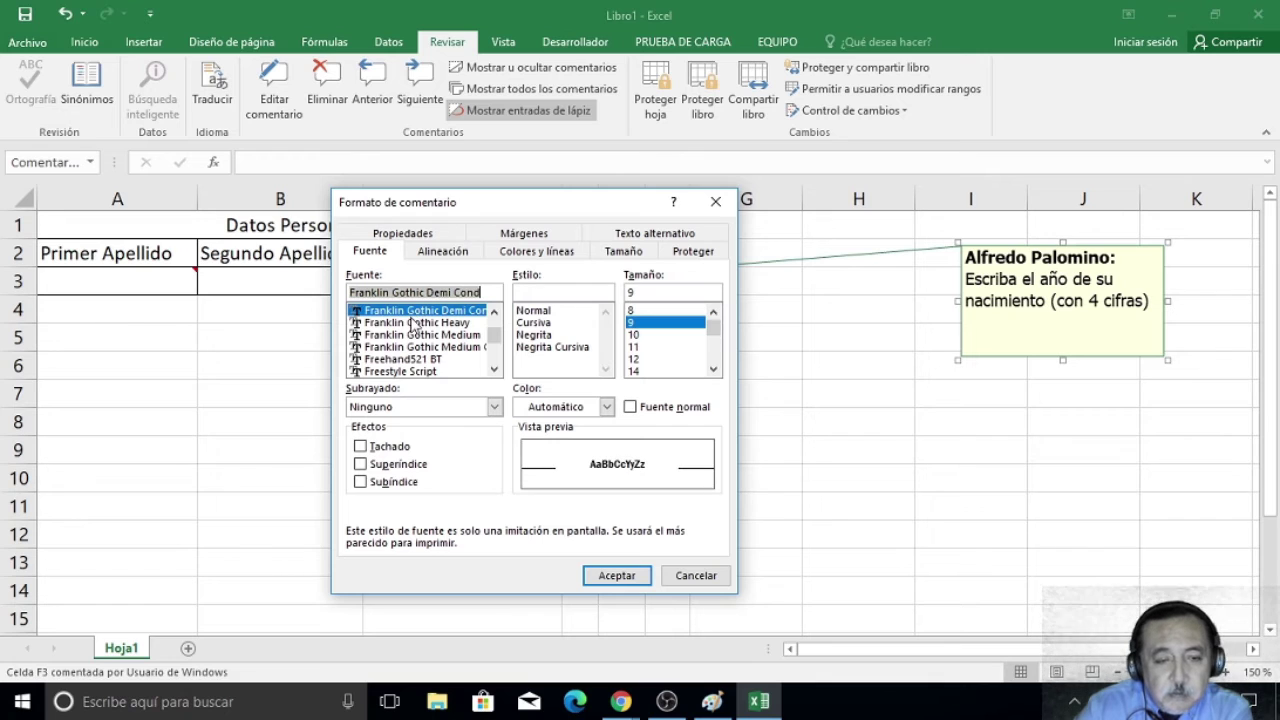
{"action": "left_click", "coordinate": [417, 324]}
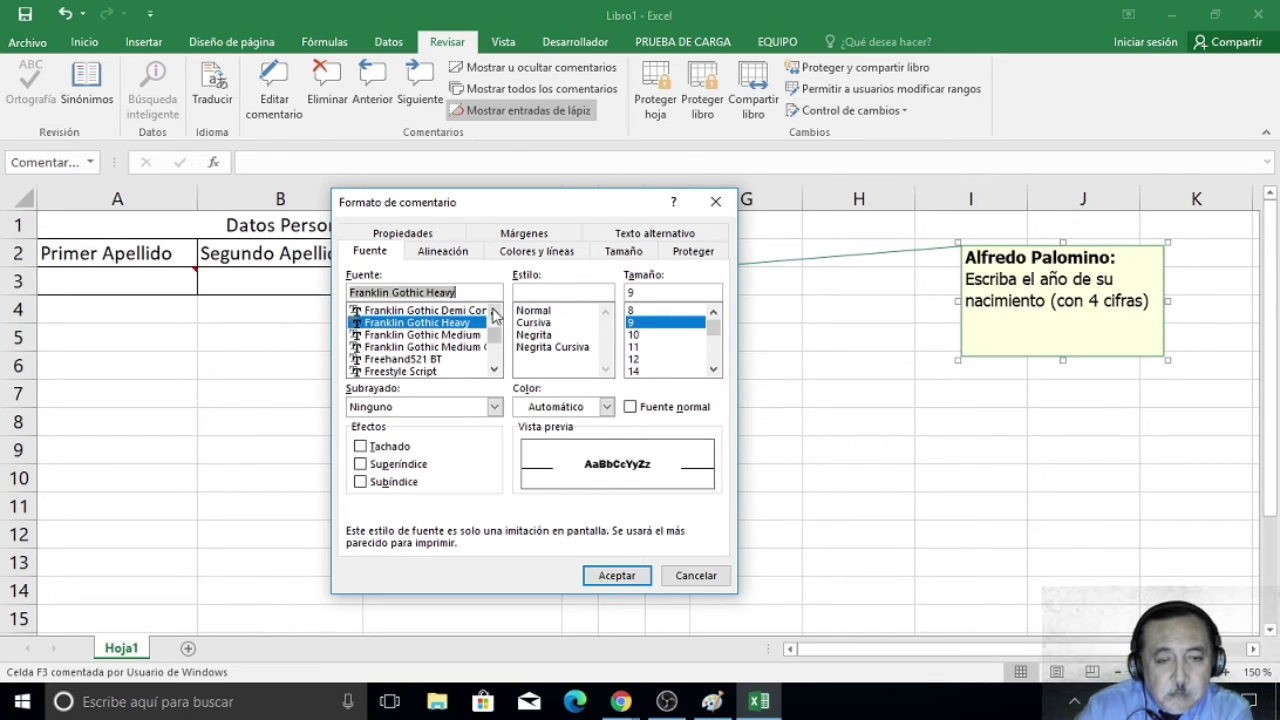
{"action": "left_click", "coordinate": [494, 312]}
{"action": "left_click", "coordinate": [494, 312]}
{"action": "left_click", "coordinate": [494, 312]}
{"action": "left_click", "coordinate": [494, 312]}
{"action": "left_click", "coordinate": [494, 312]}
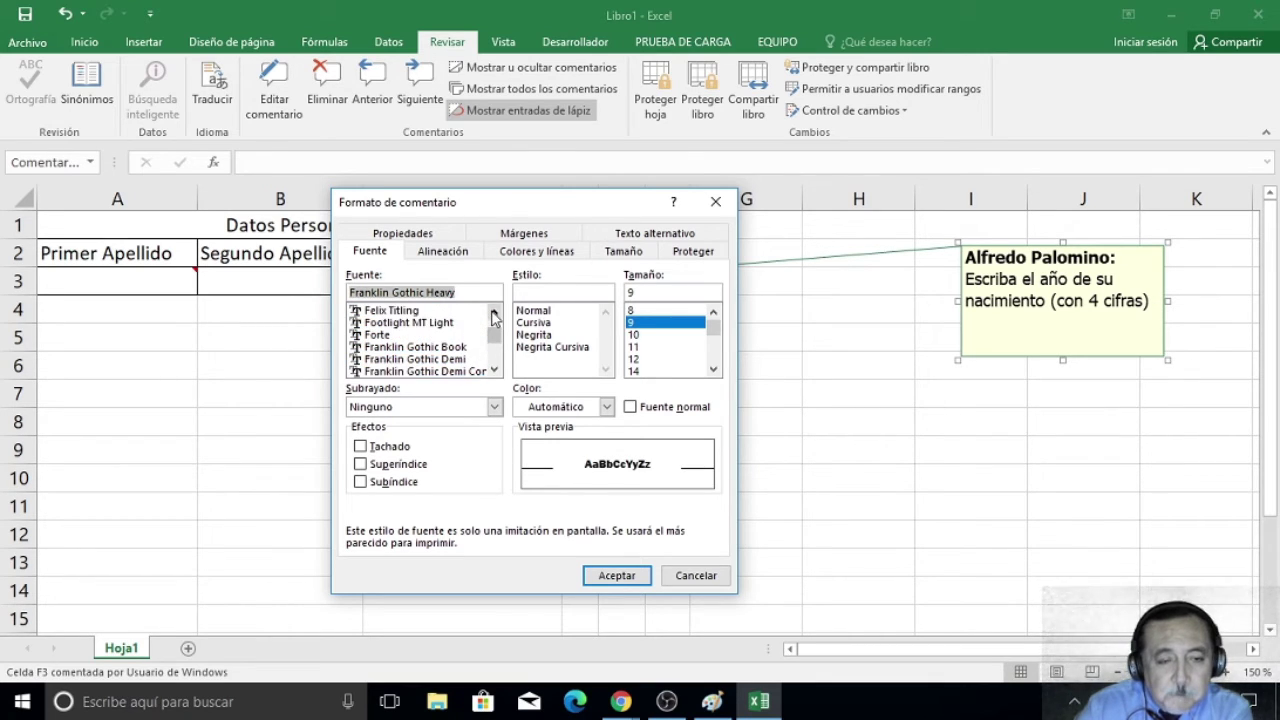
{"action": "left_click", "coordinate": [382, 335]}
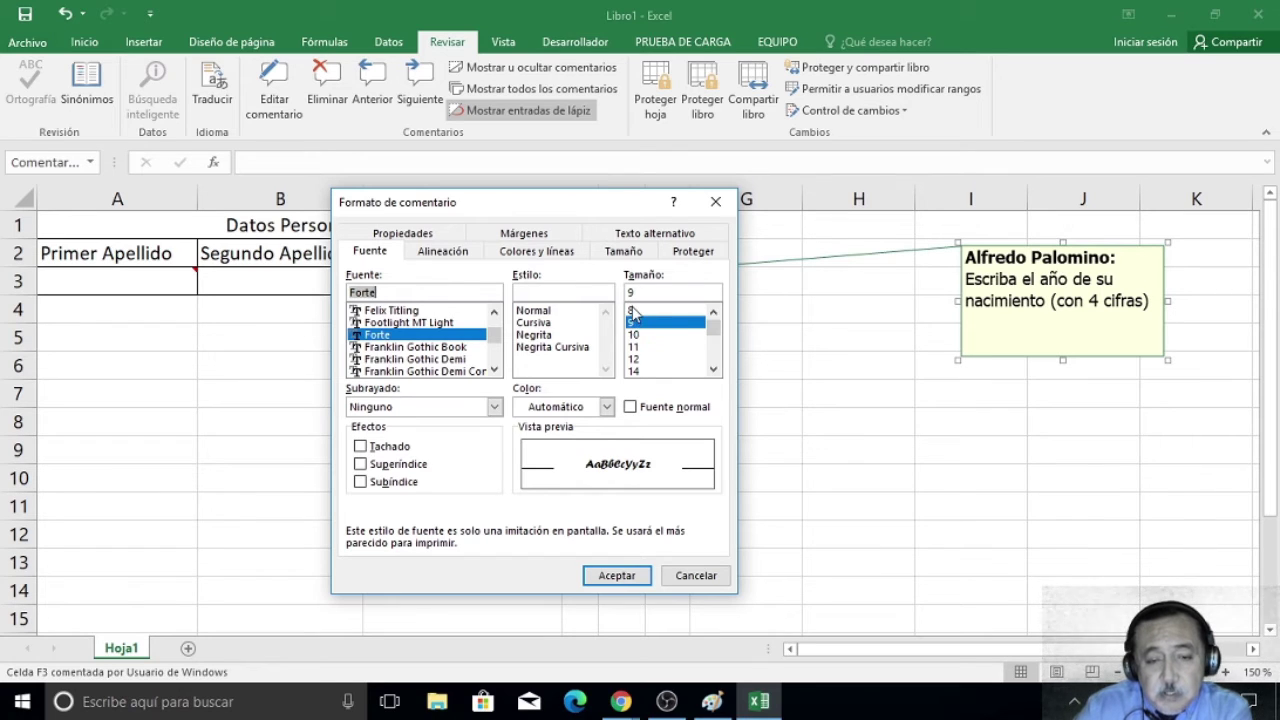
Set the comment text to size 8 in regular style.
{"action": "left_click", "coordinate": [633, 311]}
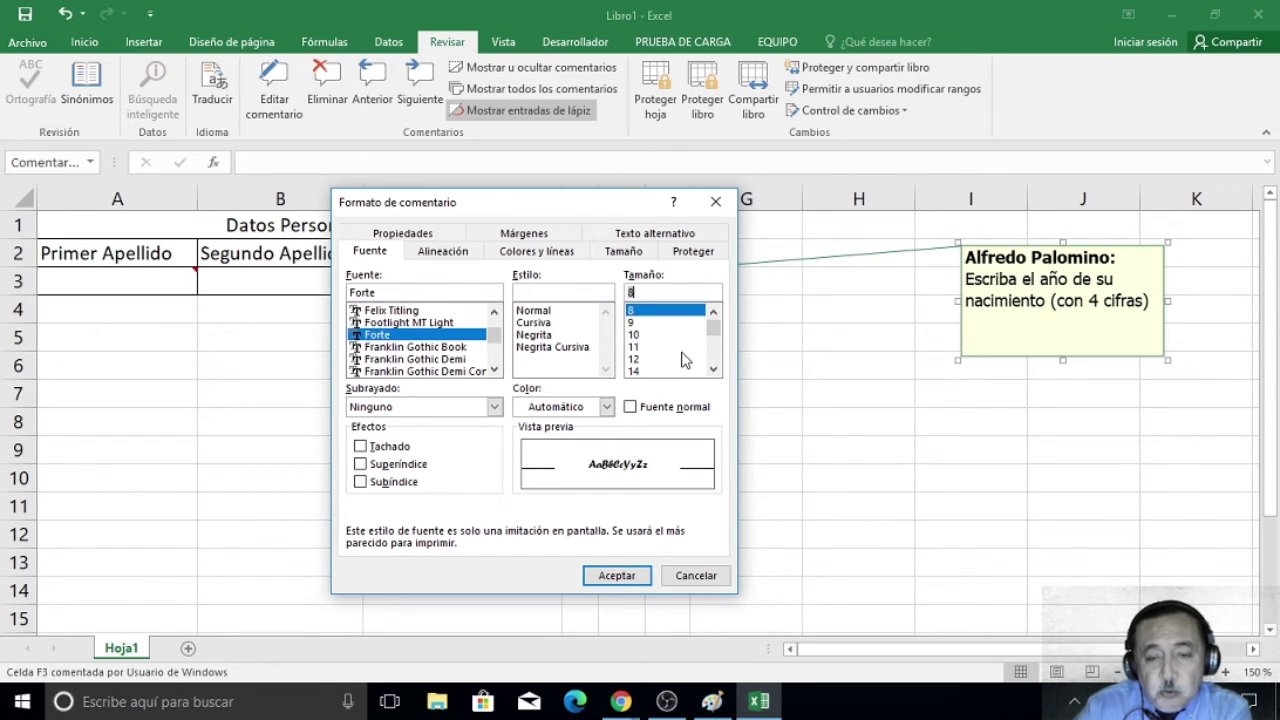
{"action": "left_click", "coordinate": [543, 312]}
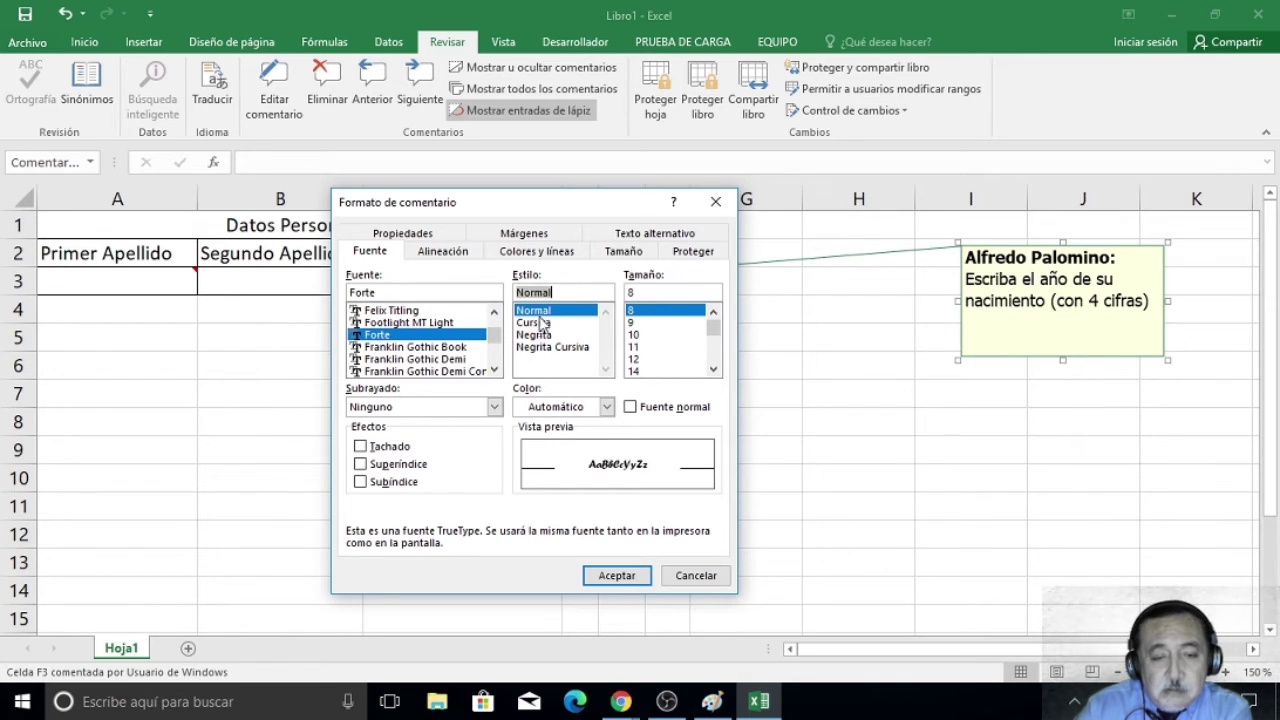
{"action": "left_click", "coordinate": [540, 325]}
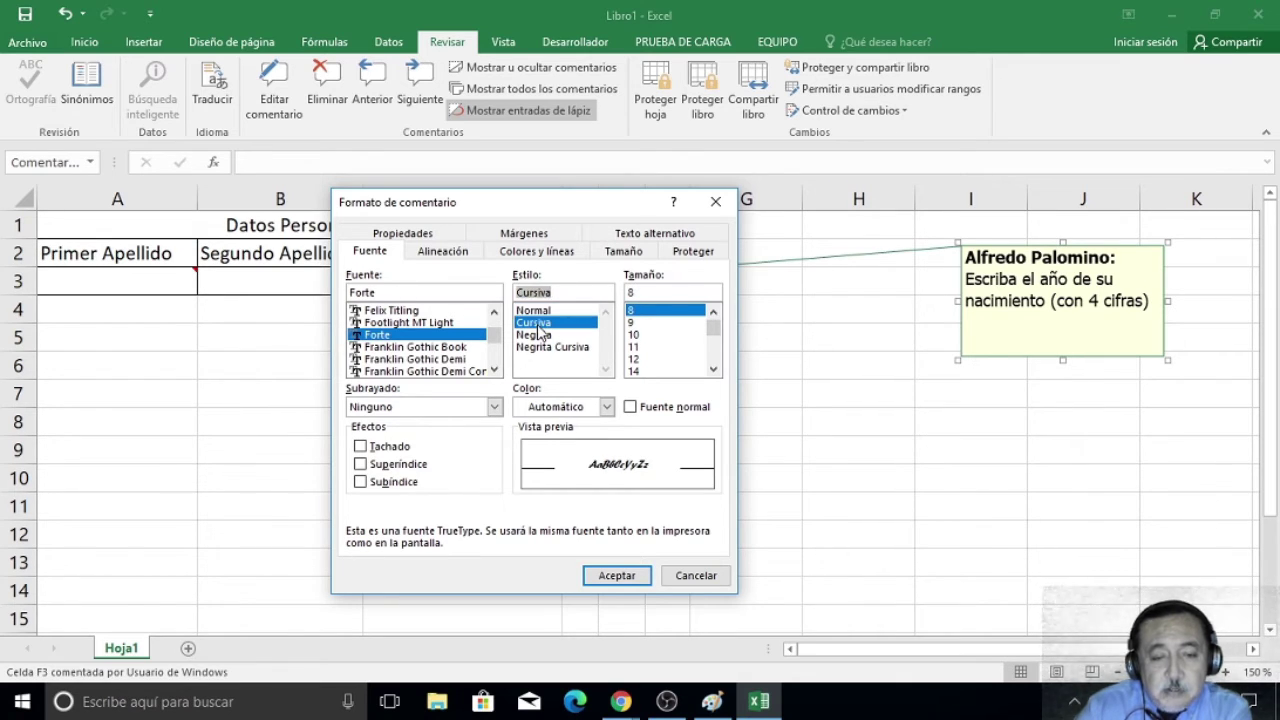
{"action": "left_click", "coordinate": [539, 336]}
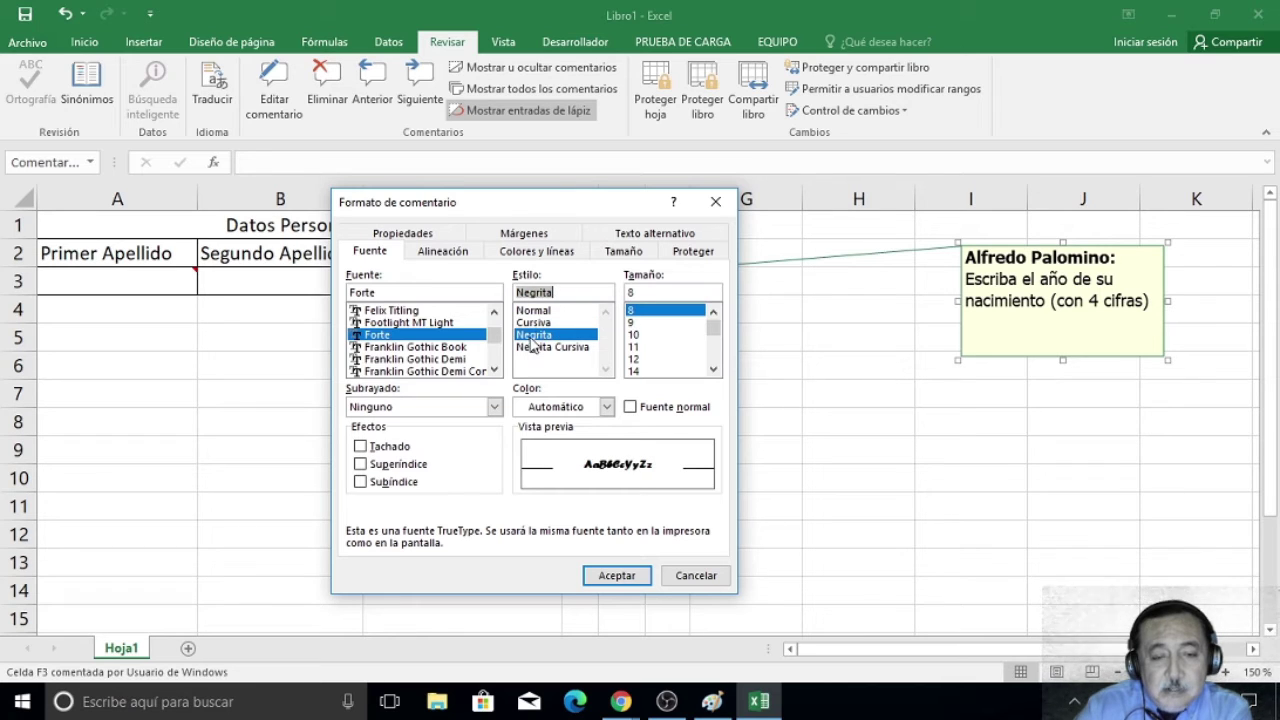
{"action": "left_click", "coordinate": [530, 350]}
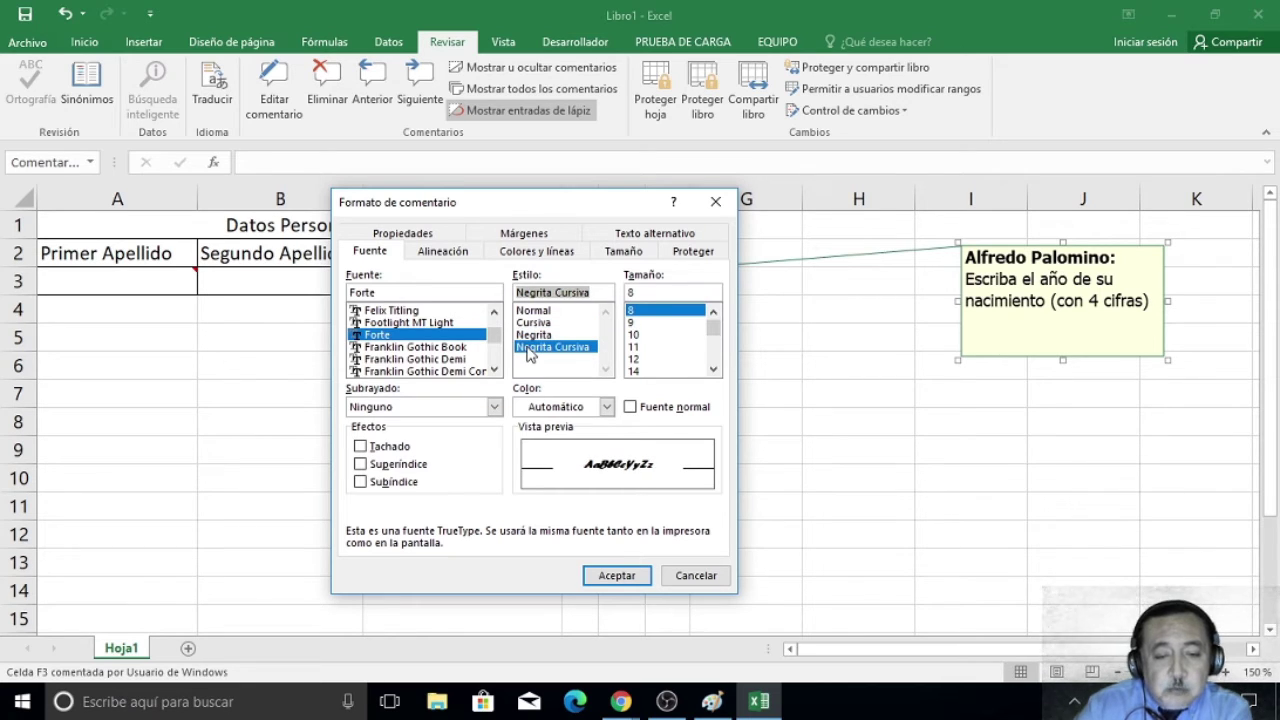
{"action": "left_click", "coordinate": [546, 311]}
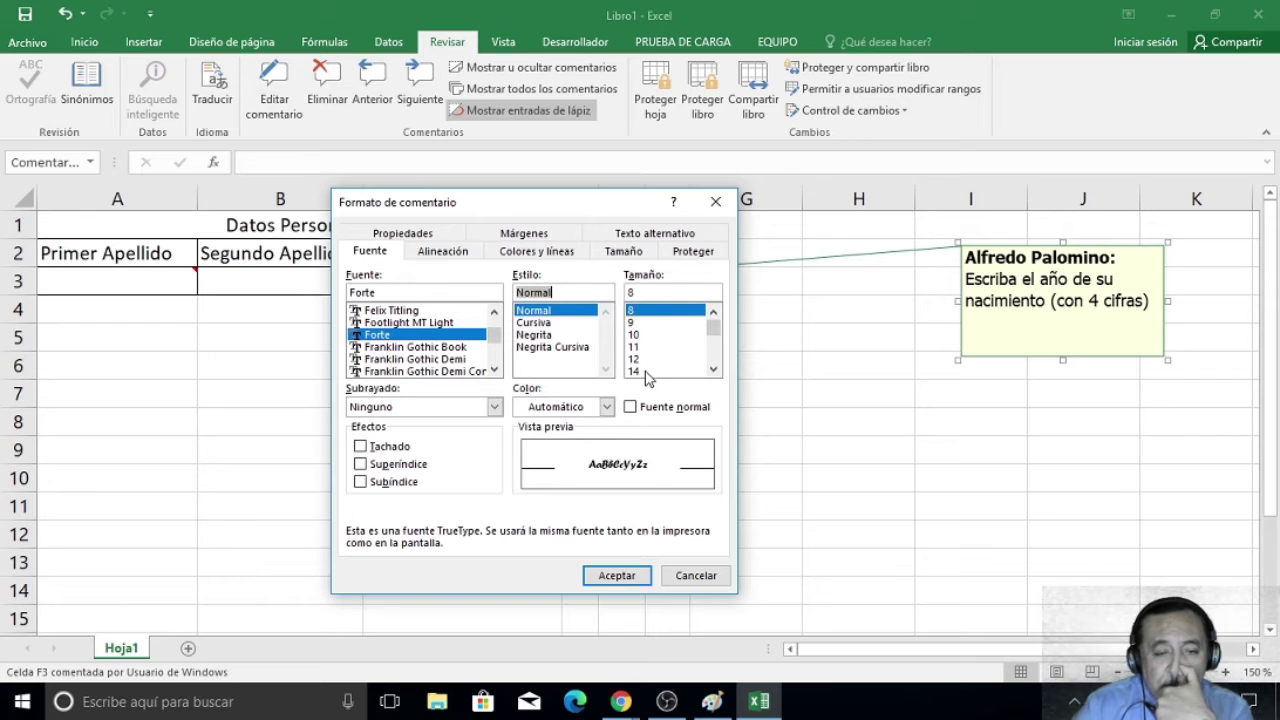
Make the comment text Rojo oscuro with Subrayado set to Ninguno.
{"action": "left_click", "coordinate": [608, 408]}
{"action": "left_click", "coordinate": [607, 407]}
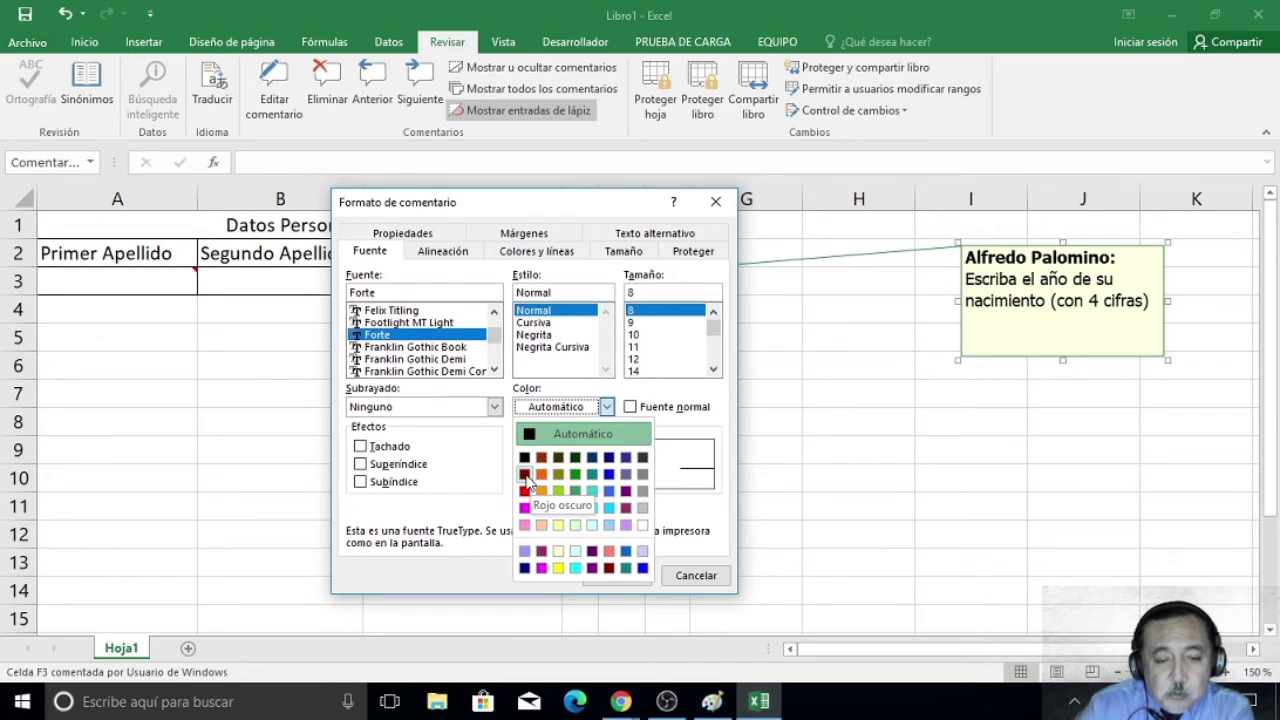
{"action": "left_click", "coordinate": [525, 475]}
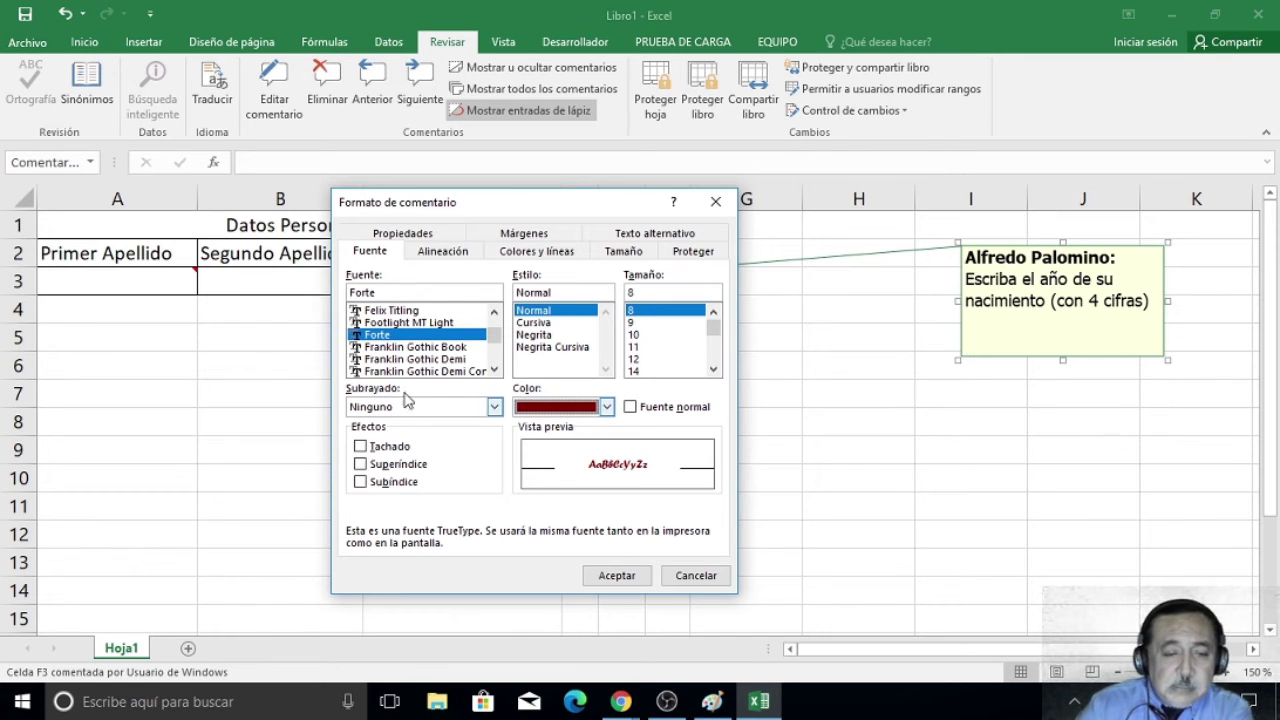
{"action": "left_click", "coordinate": [494, 407]}
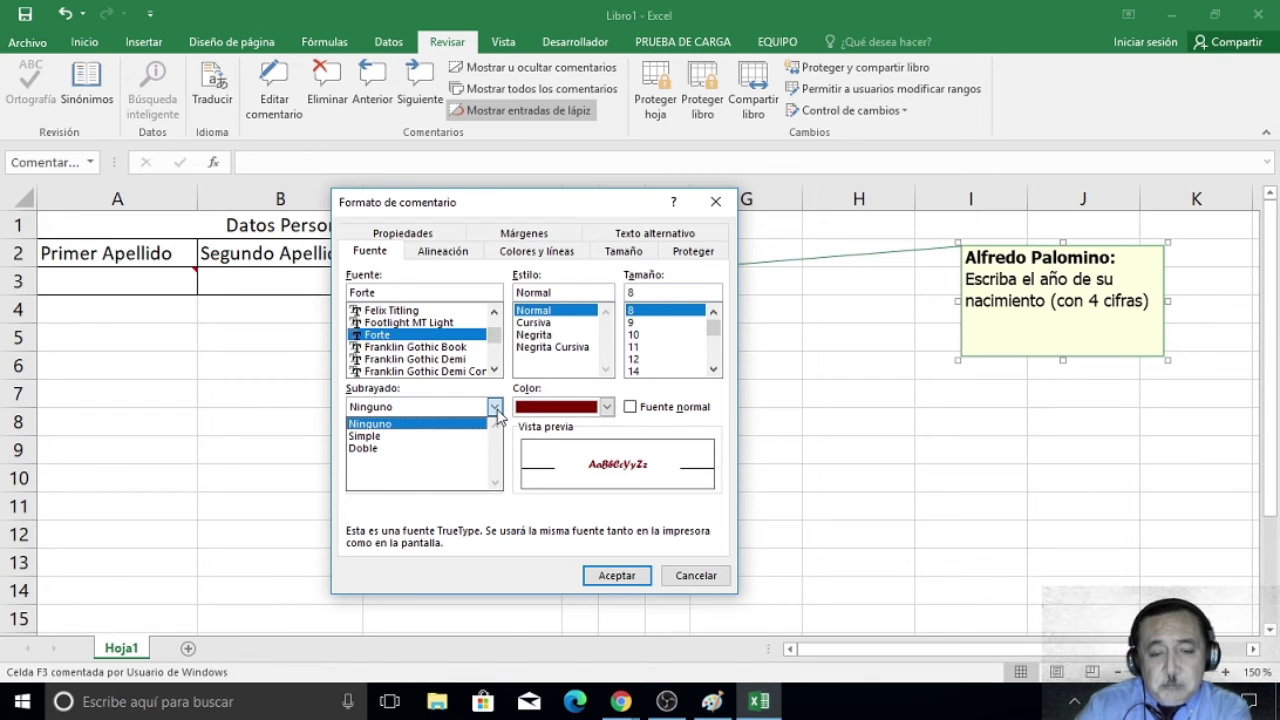
{"action": "left_click", "coordinate": [496, 411]}
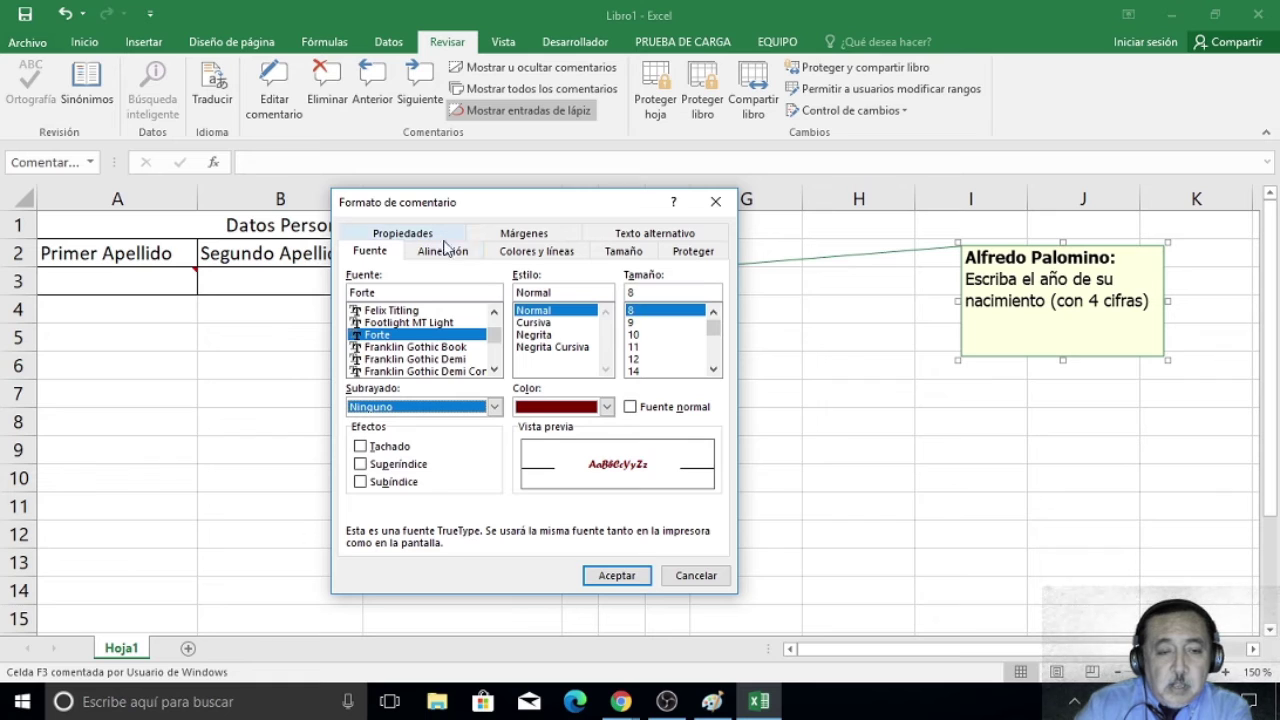
Fill the F3 comment with Canela at 50% transparency.
{"action": "left_click", "coordinate": [553, 259]}
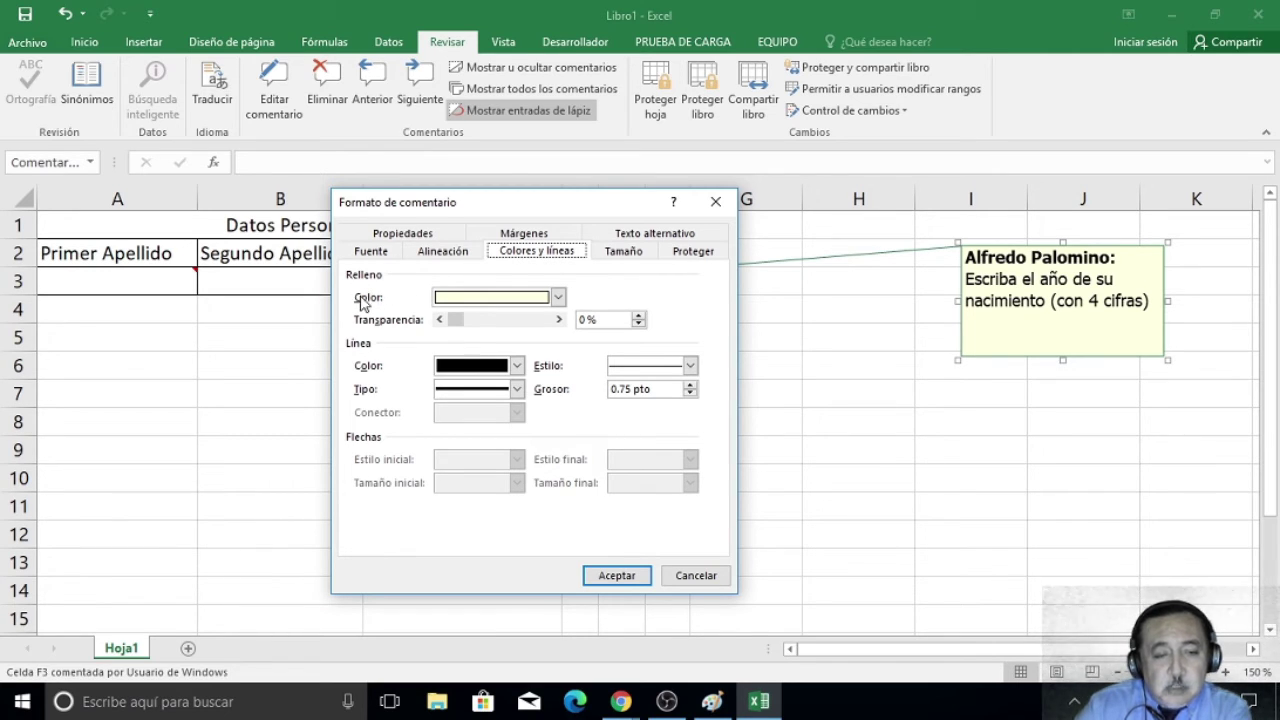
{"action": "left_click", "coordinate": [558, 298]}
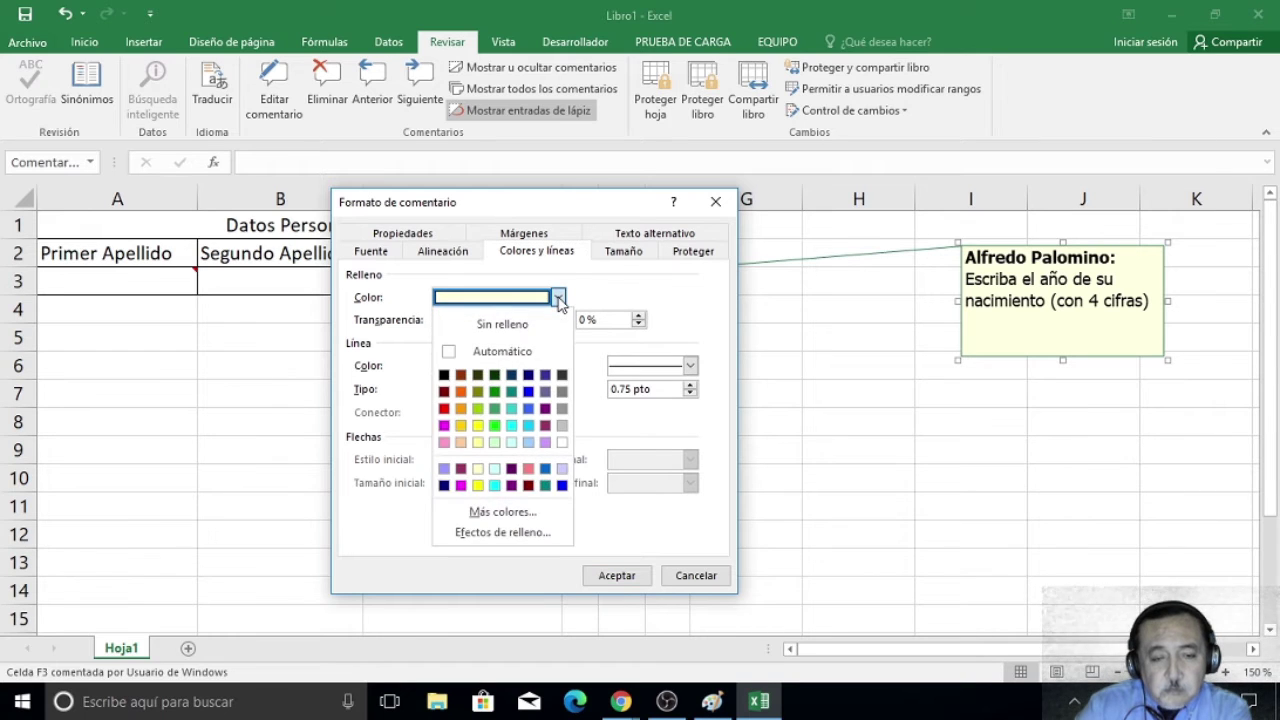
{"action": "left_click", "coordinate": [461, 443]}
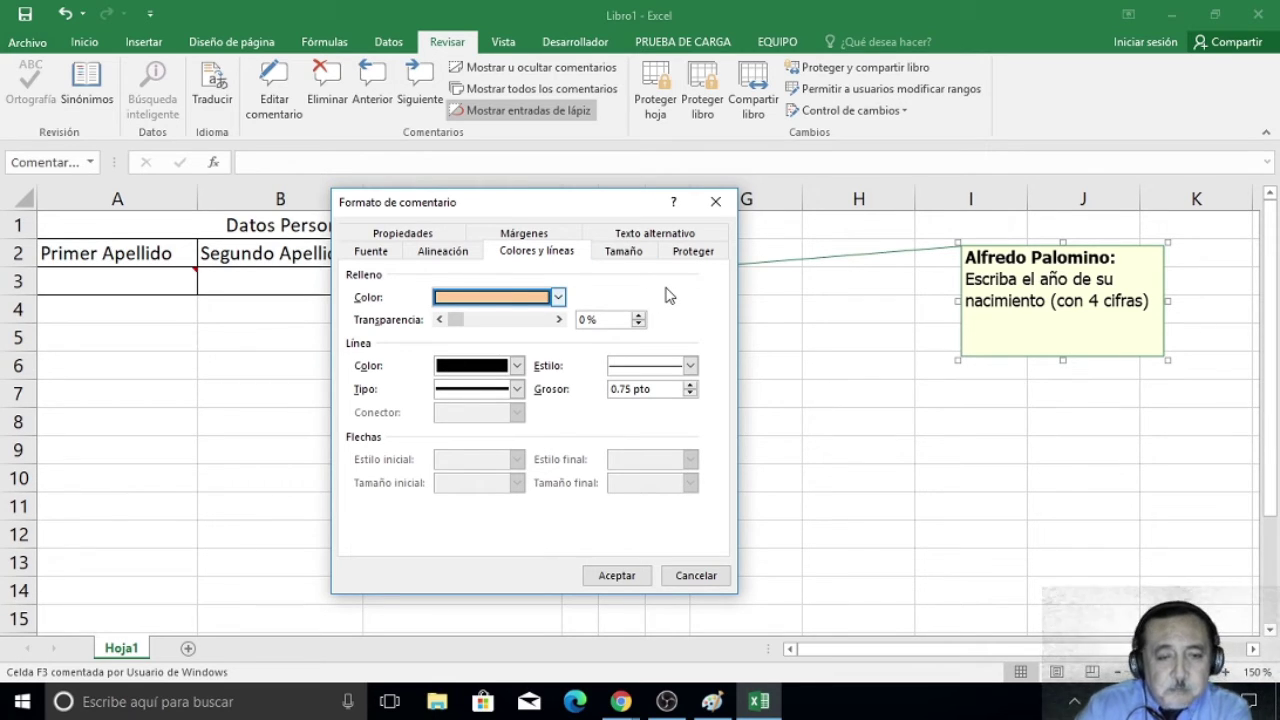
{"action": "left_click", "coordinate": [587, 319]}
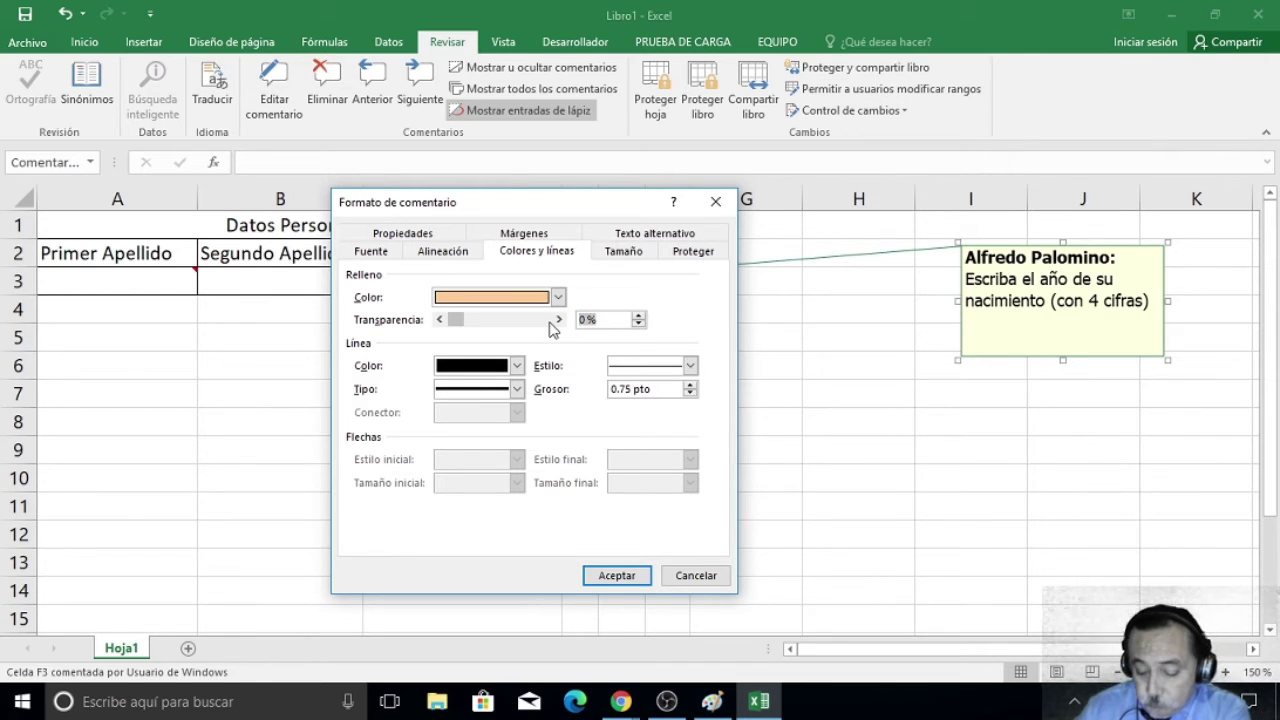
{"action": "type", "text": "20"}
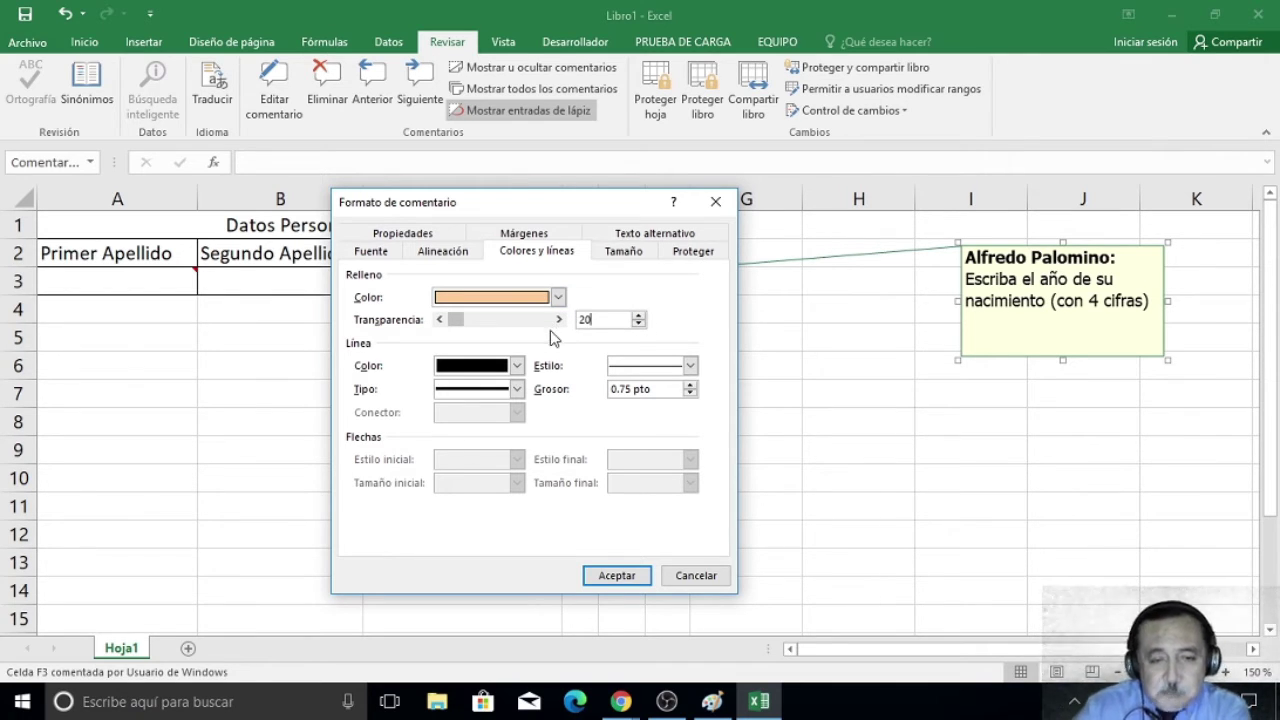
{"action": "double_click", "coordinate": [588, 319]}
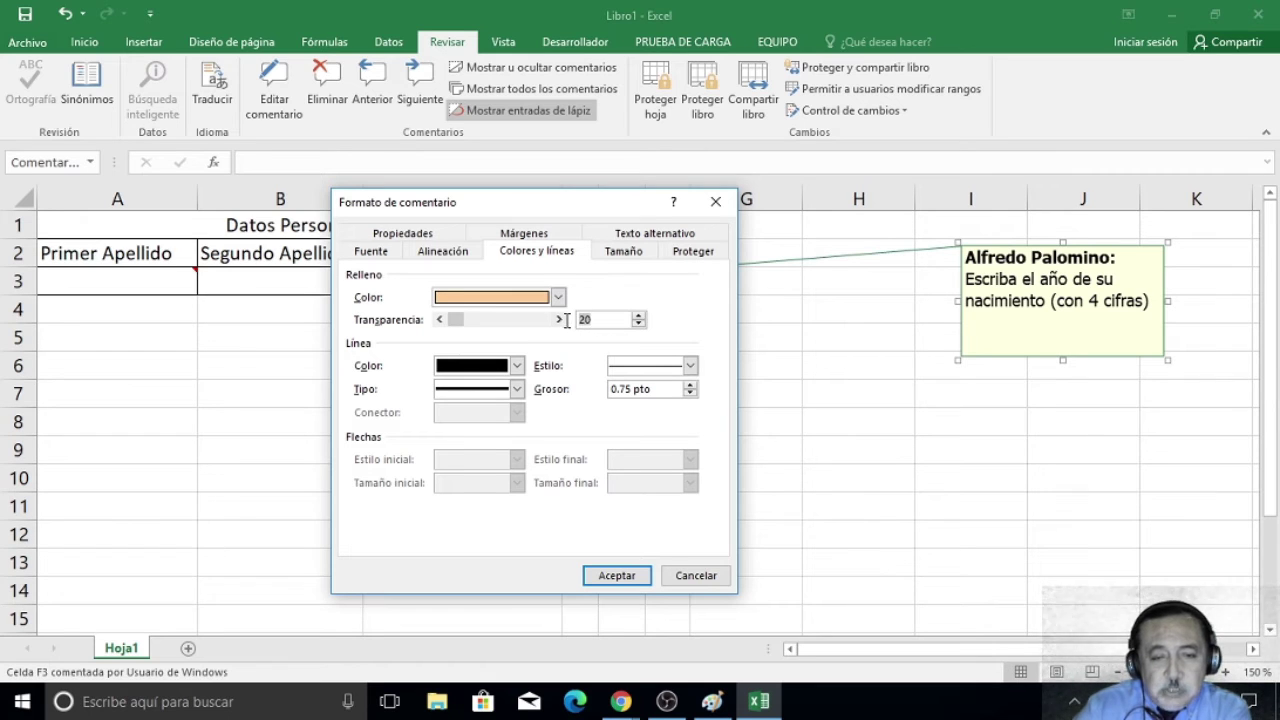
{"action": "type", "text": "50"}
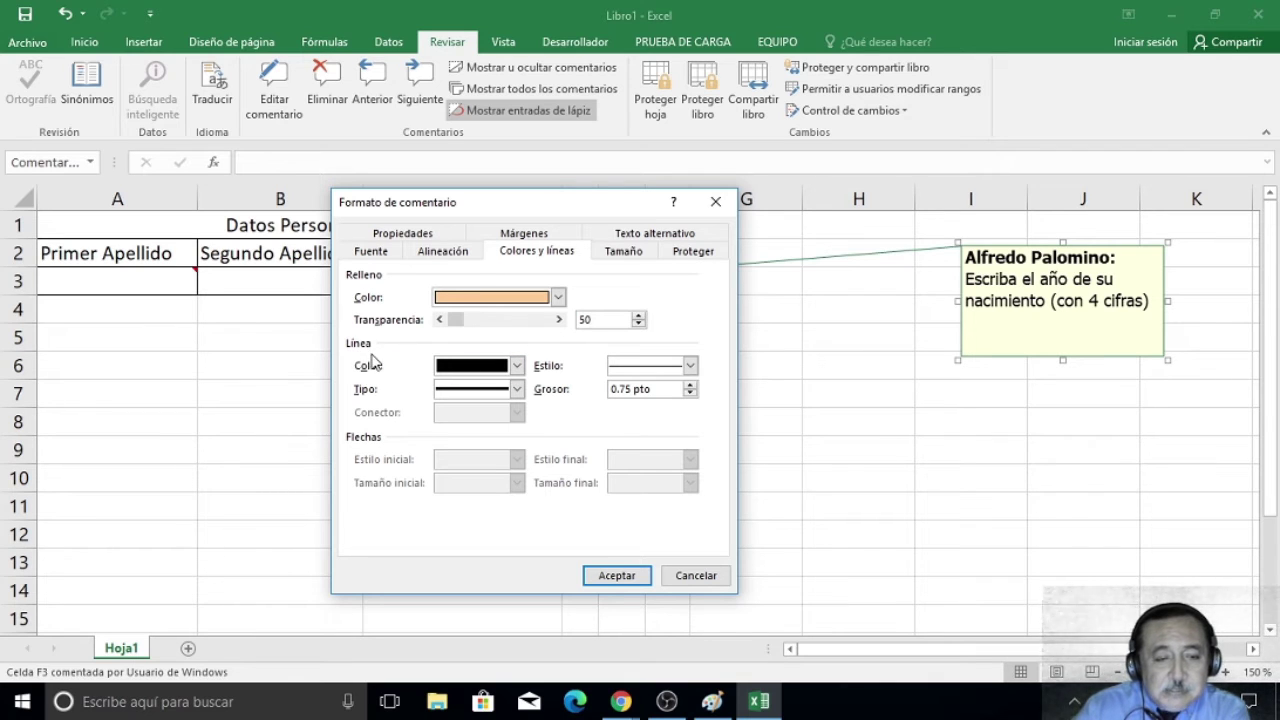
Give the comment a dark red, Punto cuadrado, 3 pt border and apply.
{"action": "left_click", "coordinate": [519, 366]}
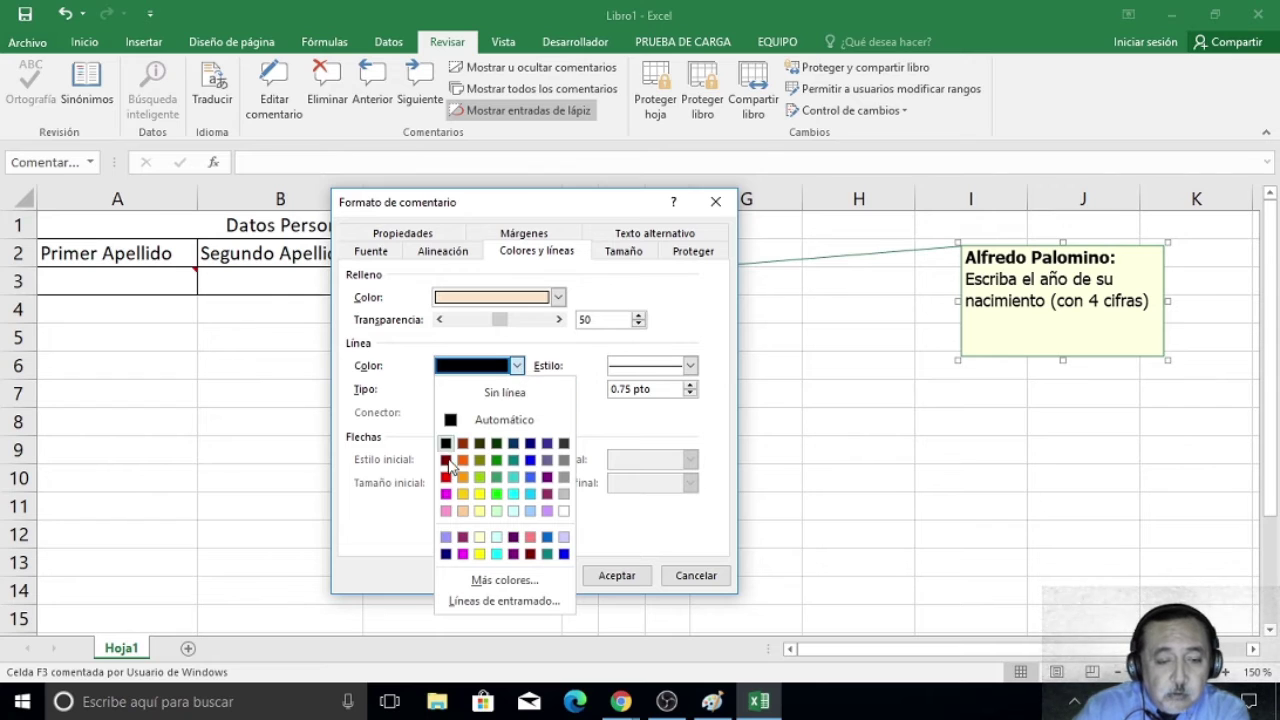
{"action": "left_click", "coordinate": [446, 460]}
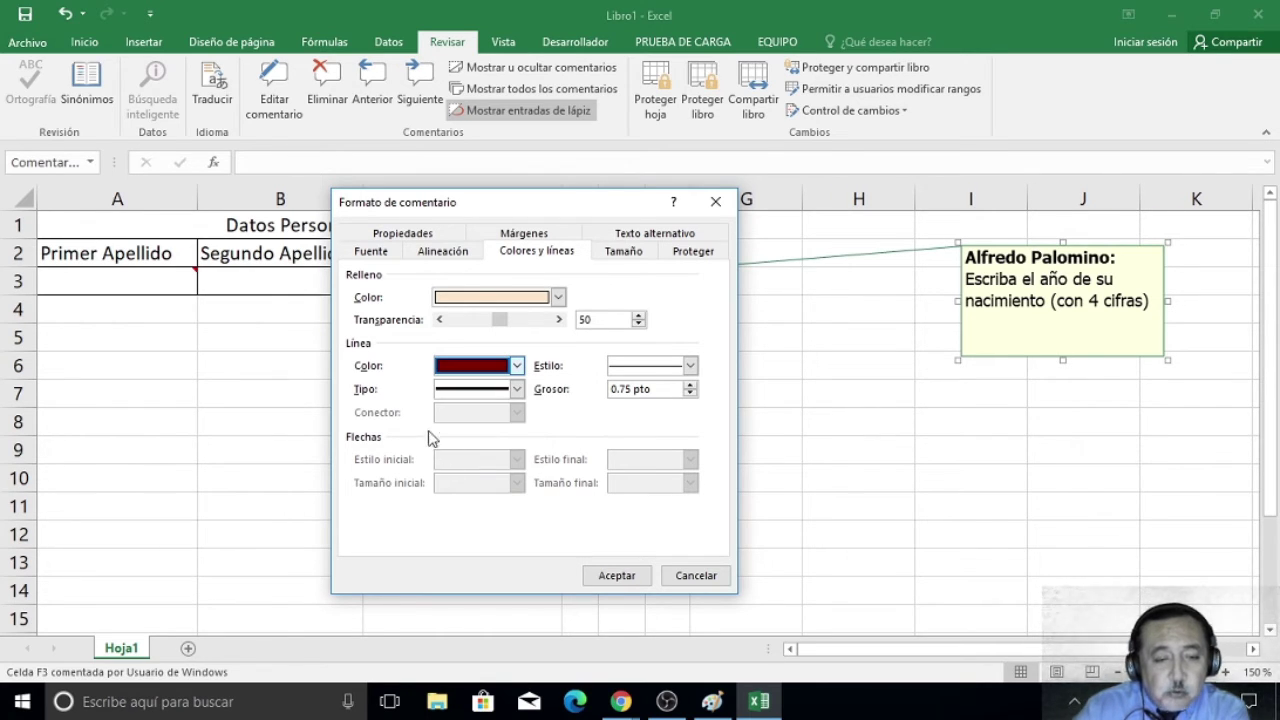
{"action": "left_click", "coordinate": [517, 391]}
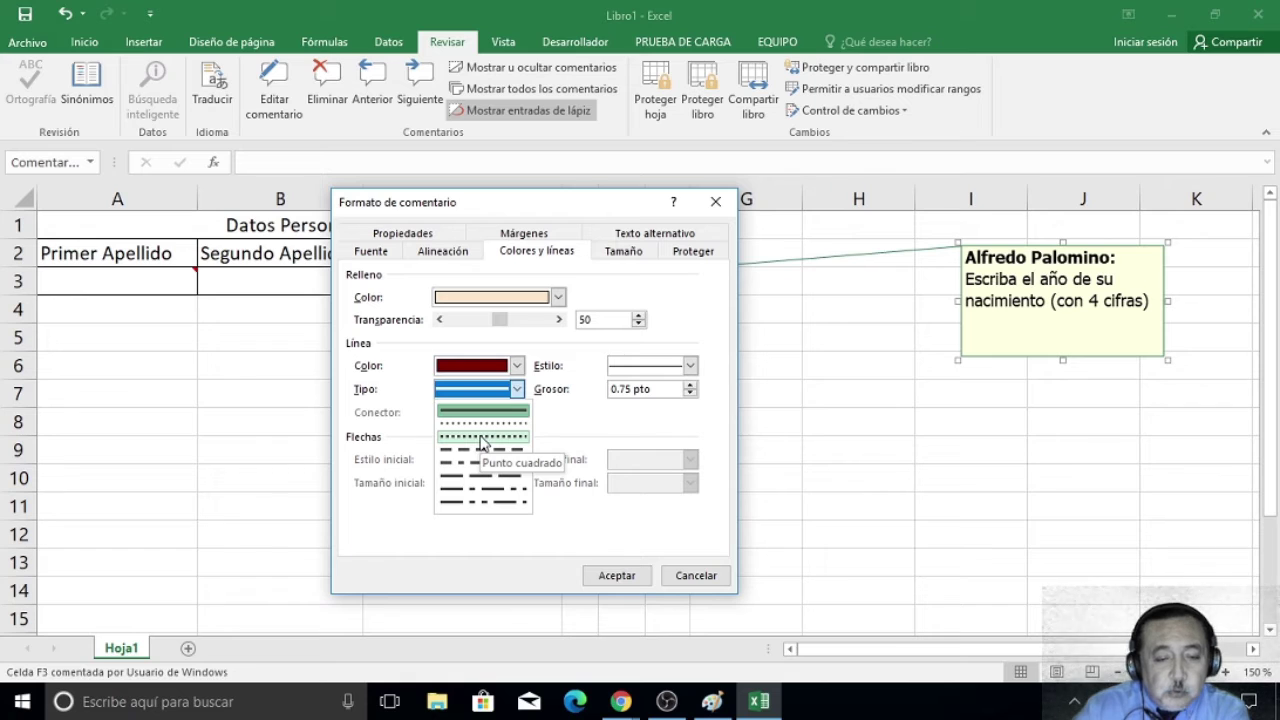
{"action": "left_click", "coordinate": [482, 437]}
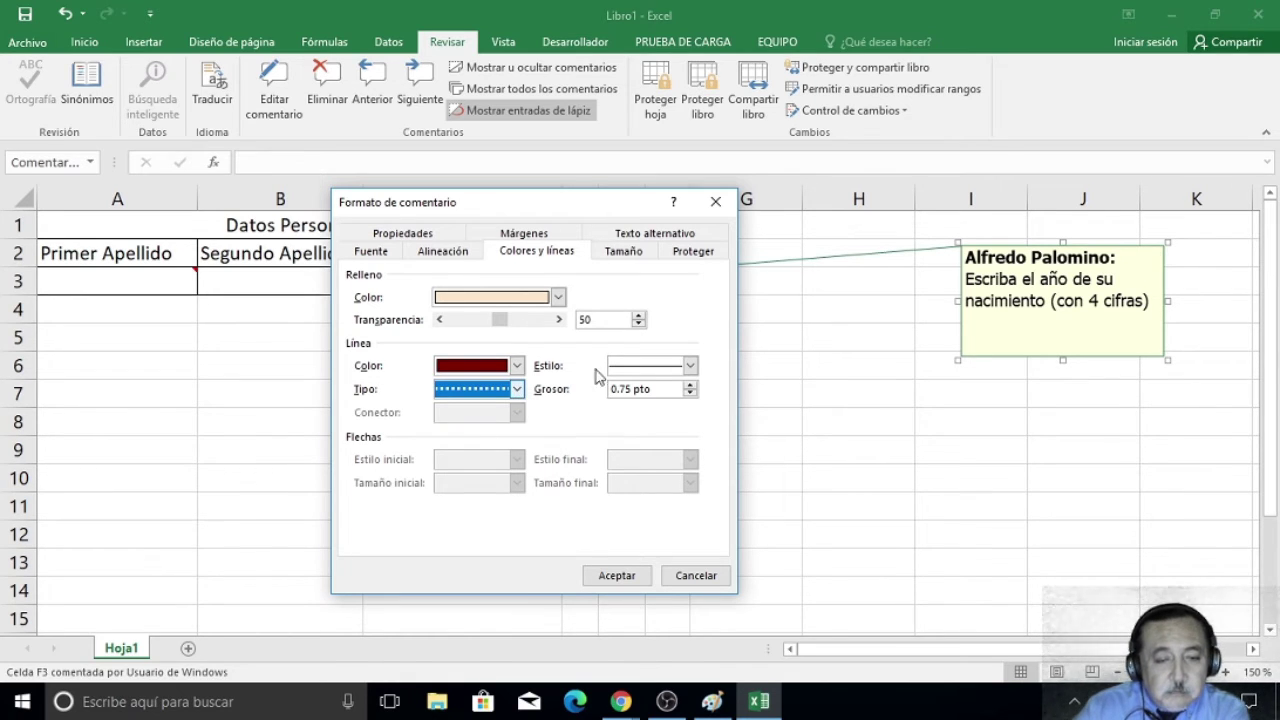
{"action": "left_click", "coordinate": [690, 366]}
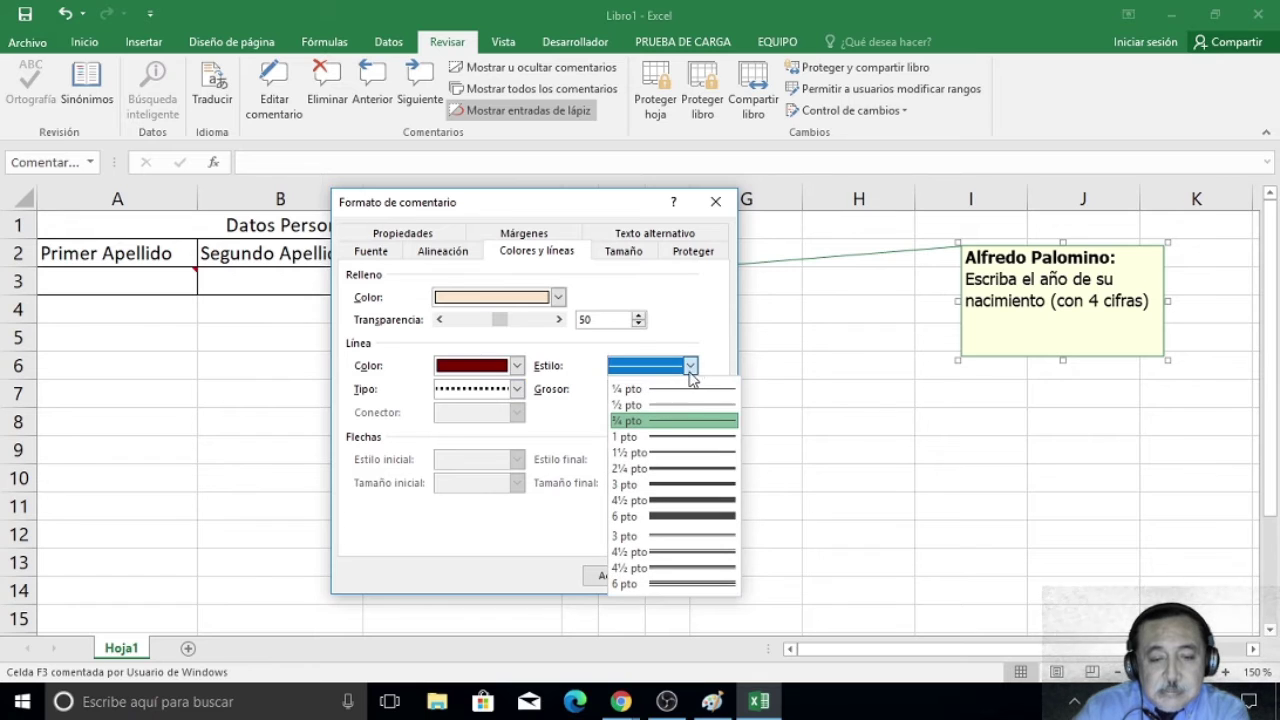
{"action": "left_click", "coordinate": [675, 484]}
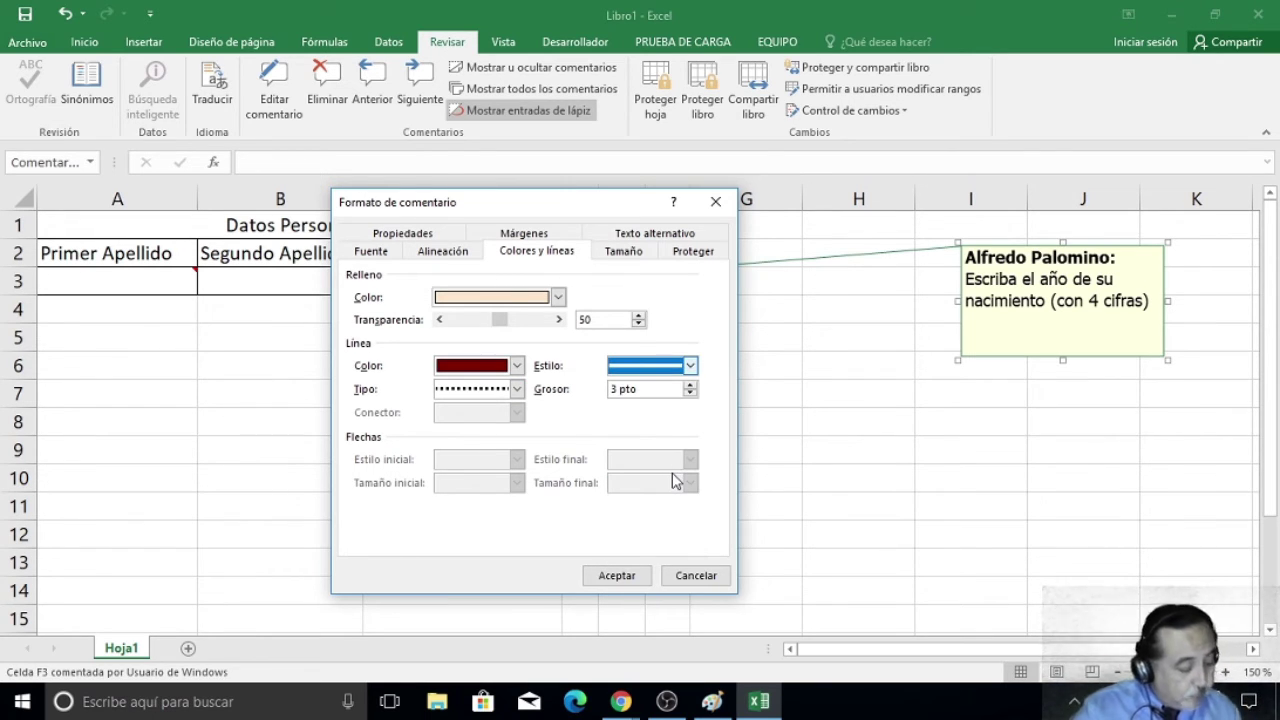
{"action": "left_click", "coordinate": [690, 385]}
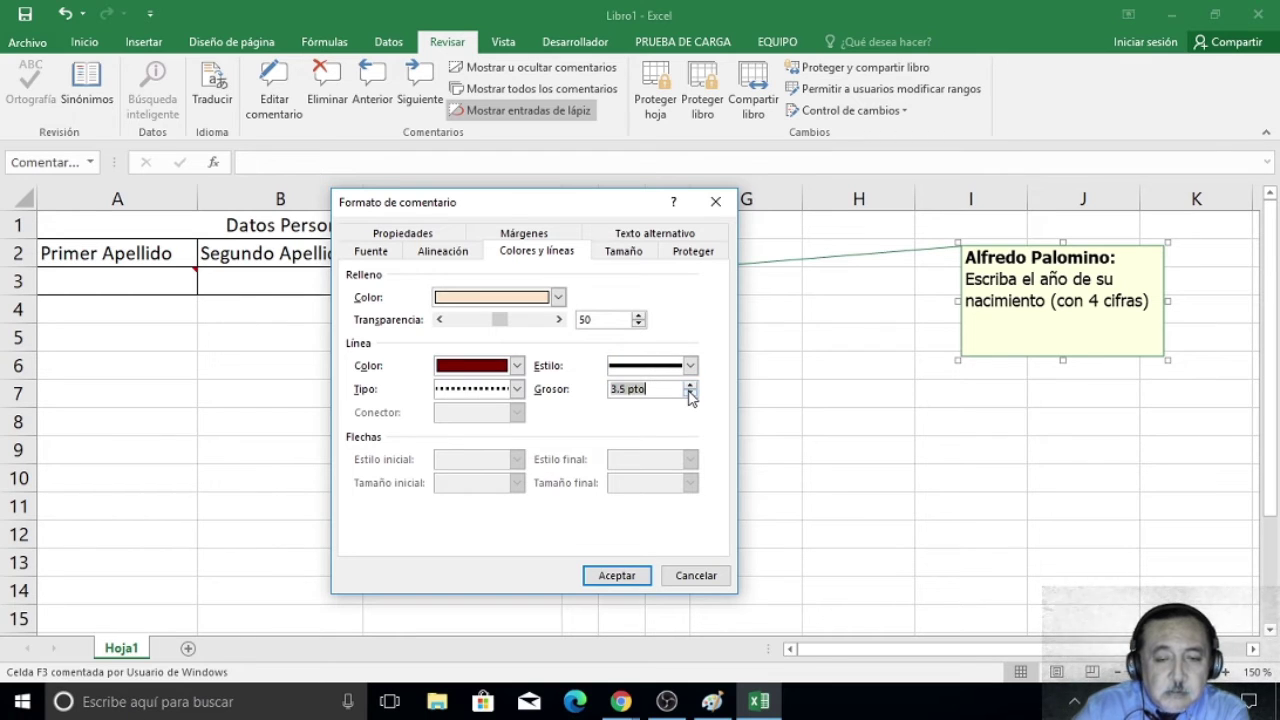
{"action": "left_click", "coordinate": [690, 393]}
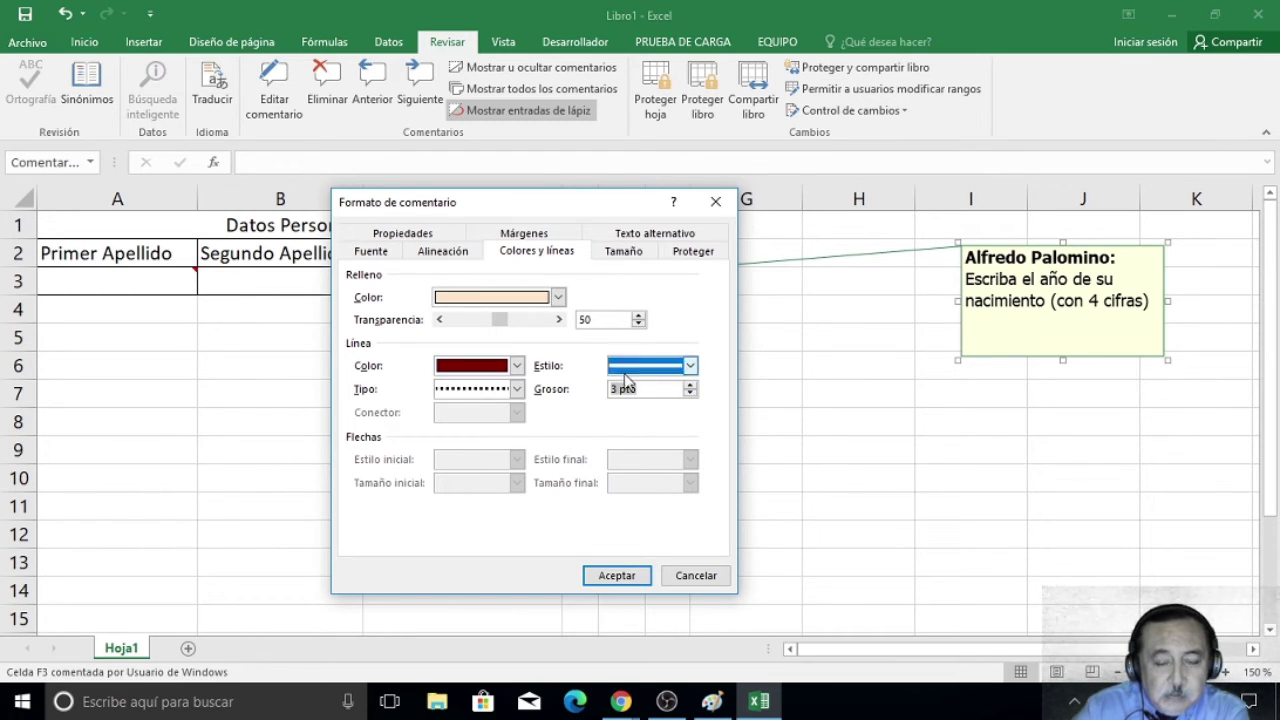
{"action": "left_click", "coordinate": [610, 575]}
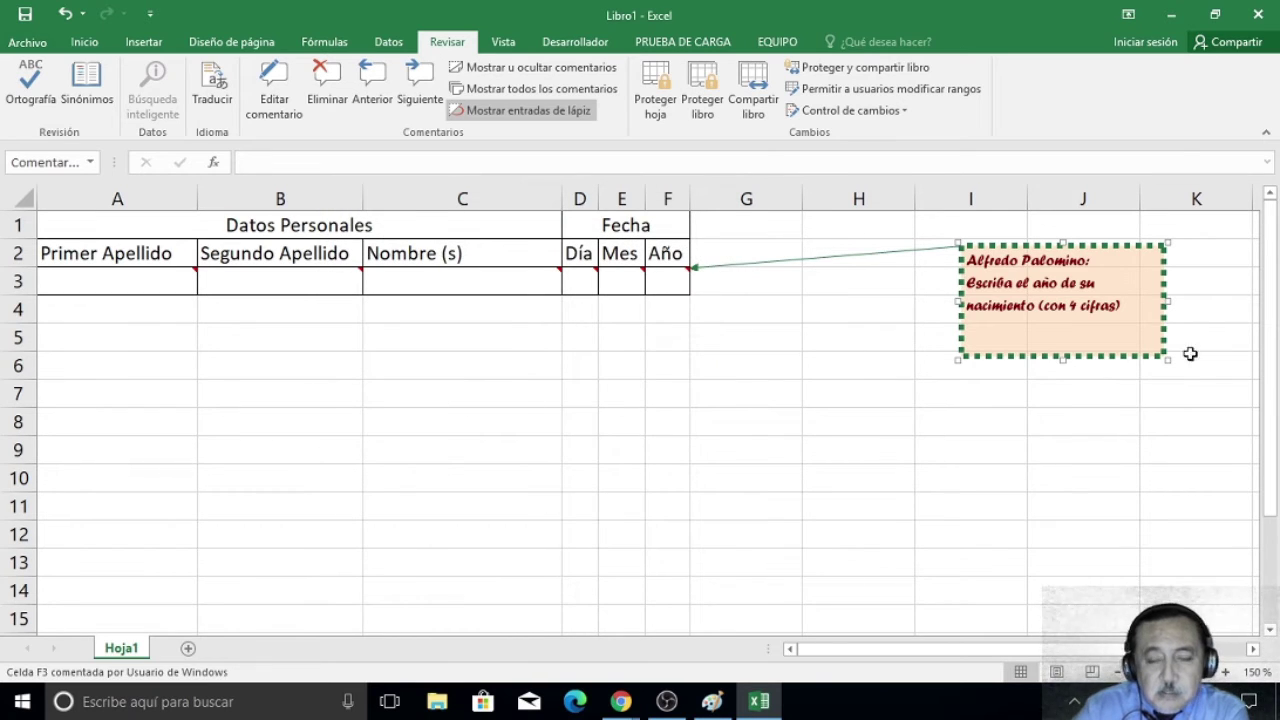
Click away from the F3 comment, then reselect F3 to check the hidden note.
{"action": "left_click", "coordinate": [1049, 441]}
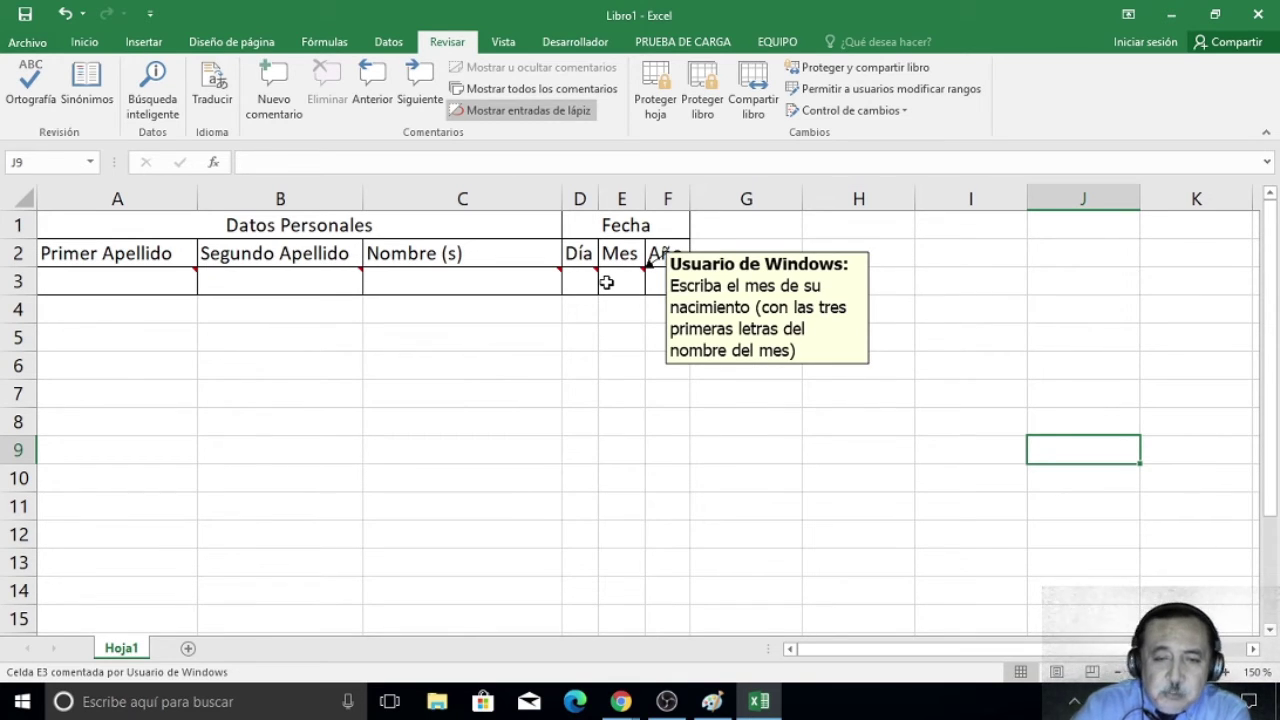
{"action": "mouse_move", "coordinate": [667, 281]}
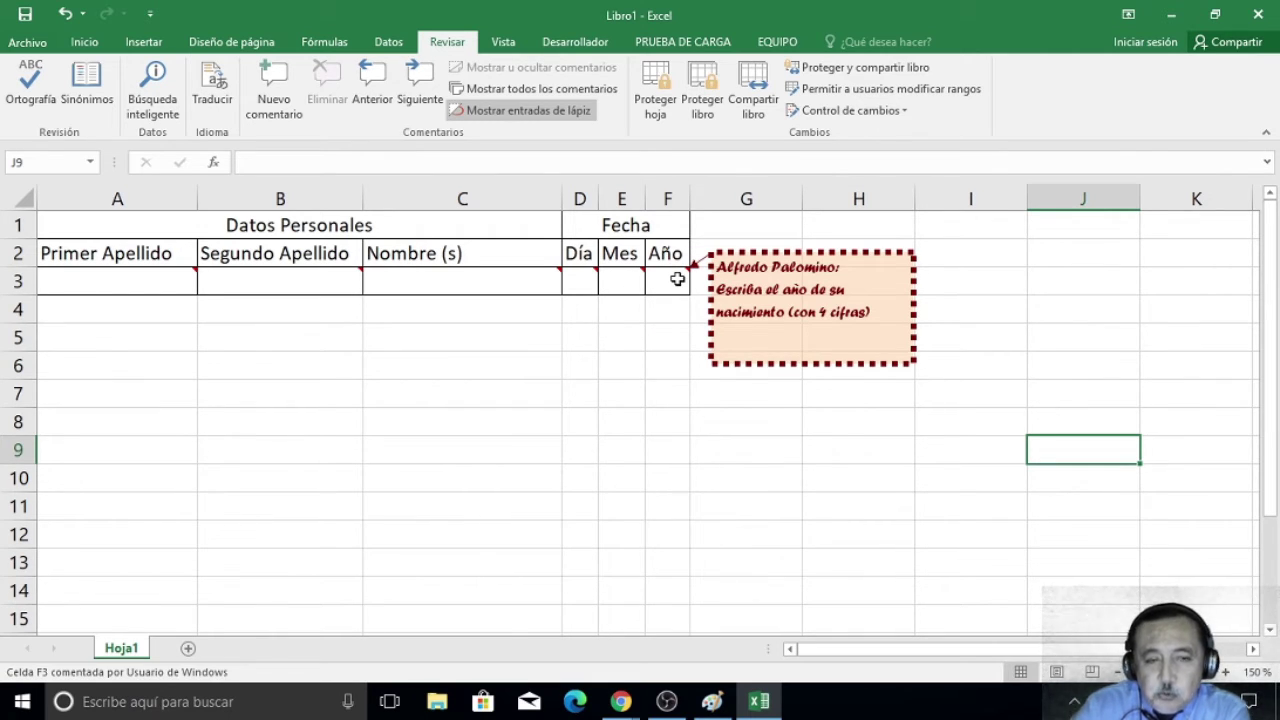
{"action": "left_click", "coordinate": [677, 279]}
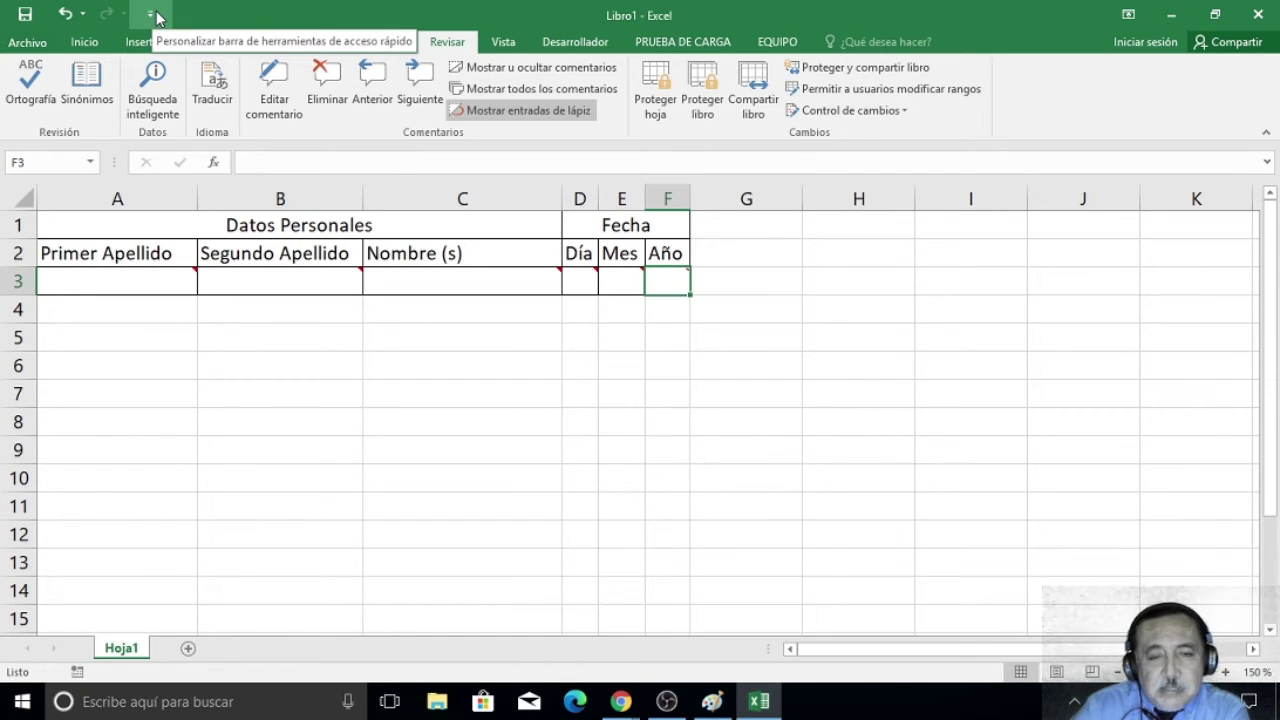
Open Archivo > Opciones at the Barra de herramientas de acceso rápido page.
{"action": "left_click", "coordinate": [152, 14]}
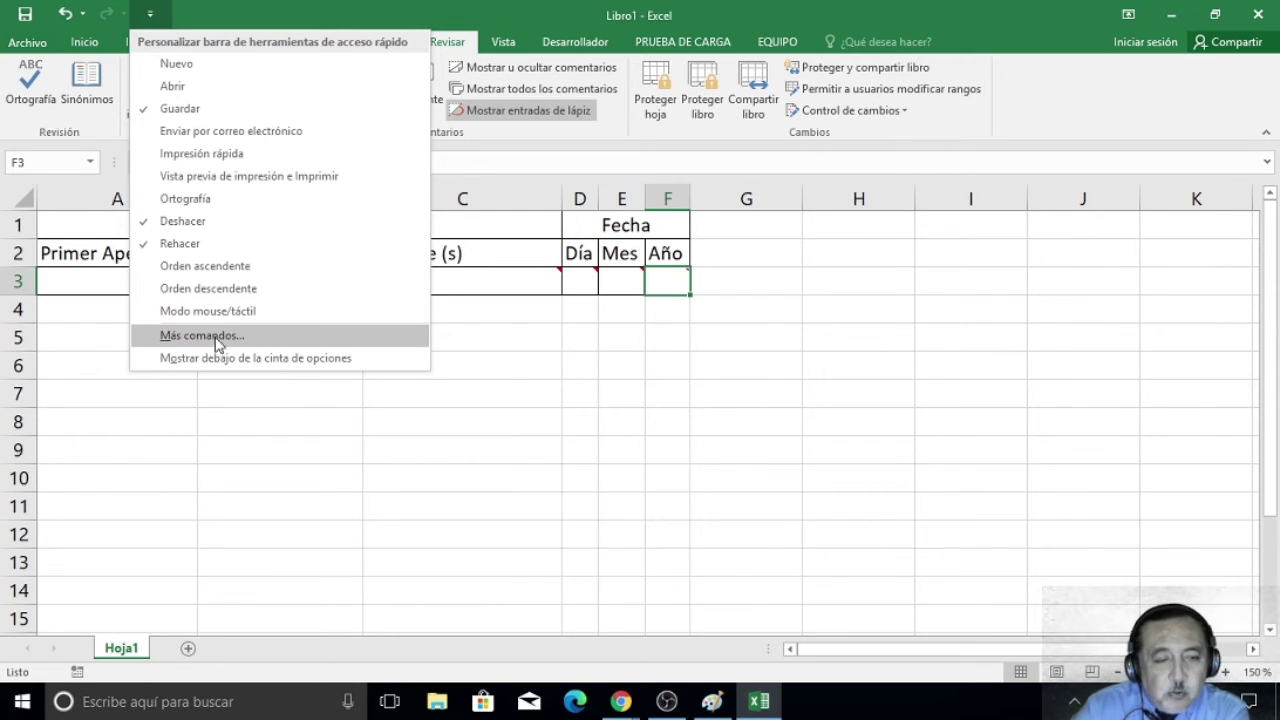
{"action": "left_click", "coordinate": [281, 343]}
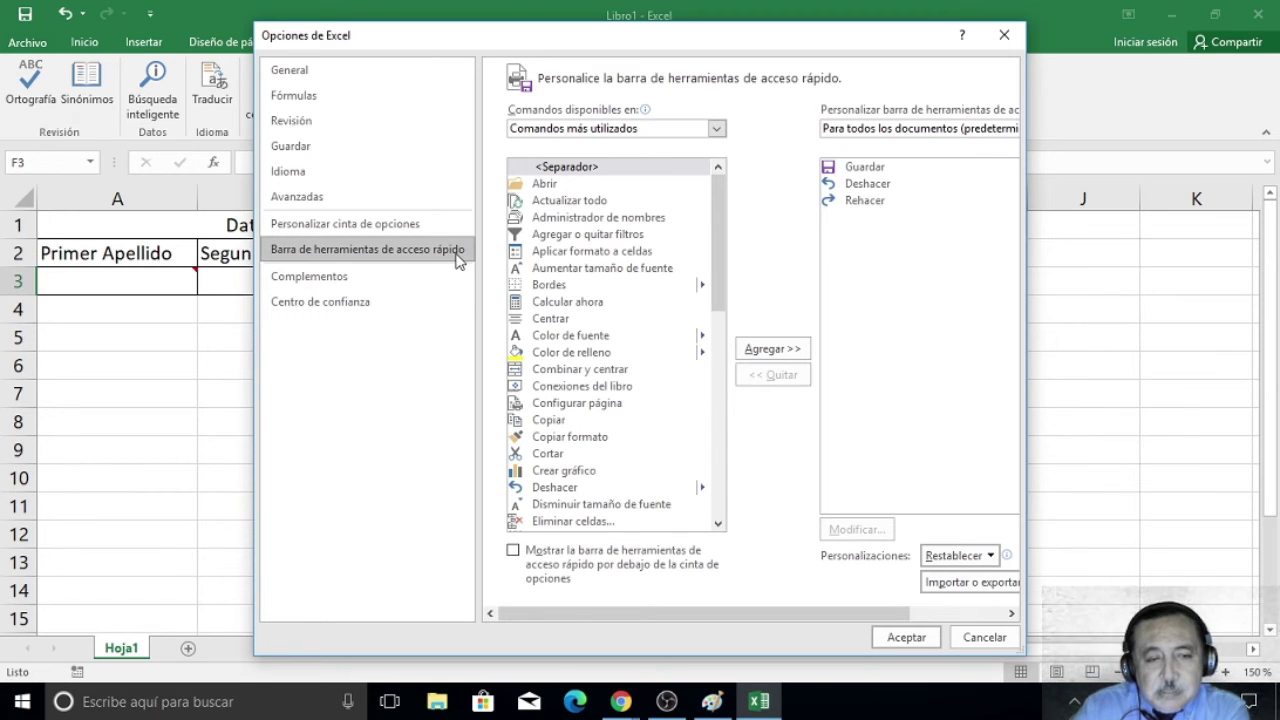
{"action": "left_click", "coordinate": [1004, 35]}
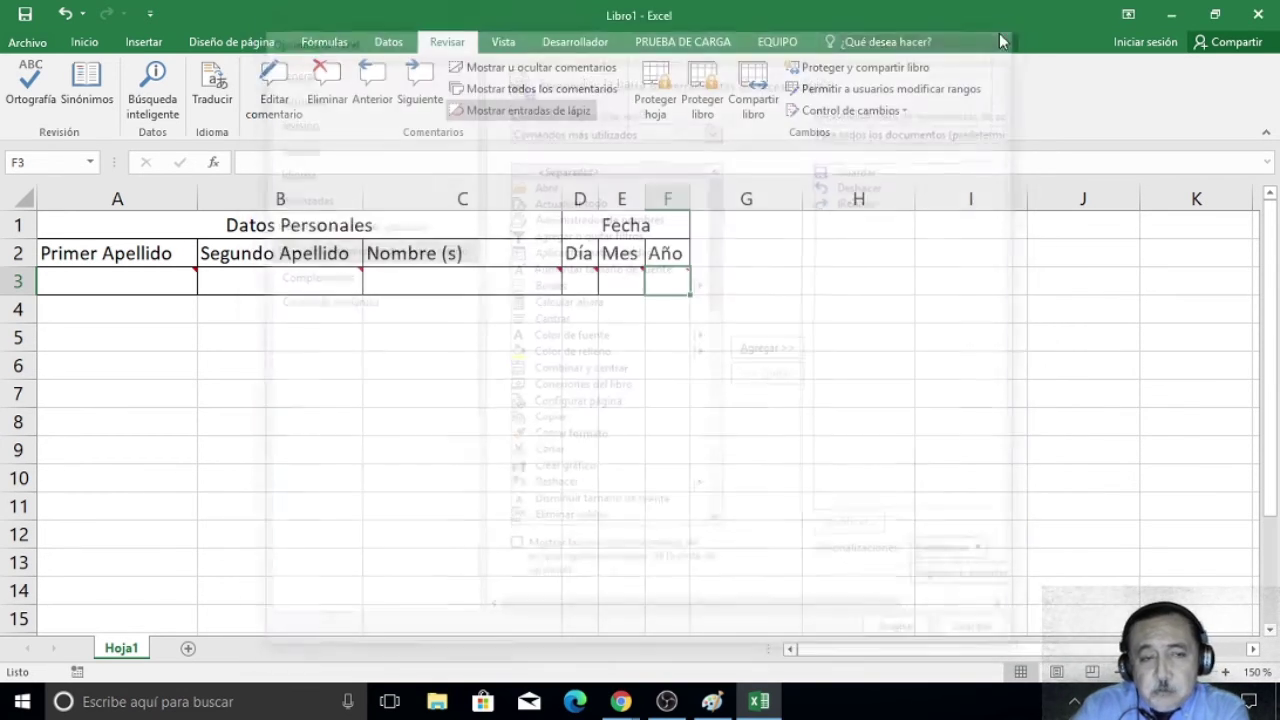
{"action": "left_click", "coordinate": [26, 44]}
{"action": "left_click", "coordinate": [40, 503]}
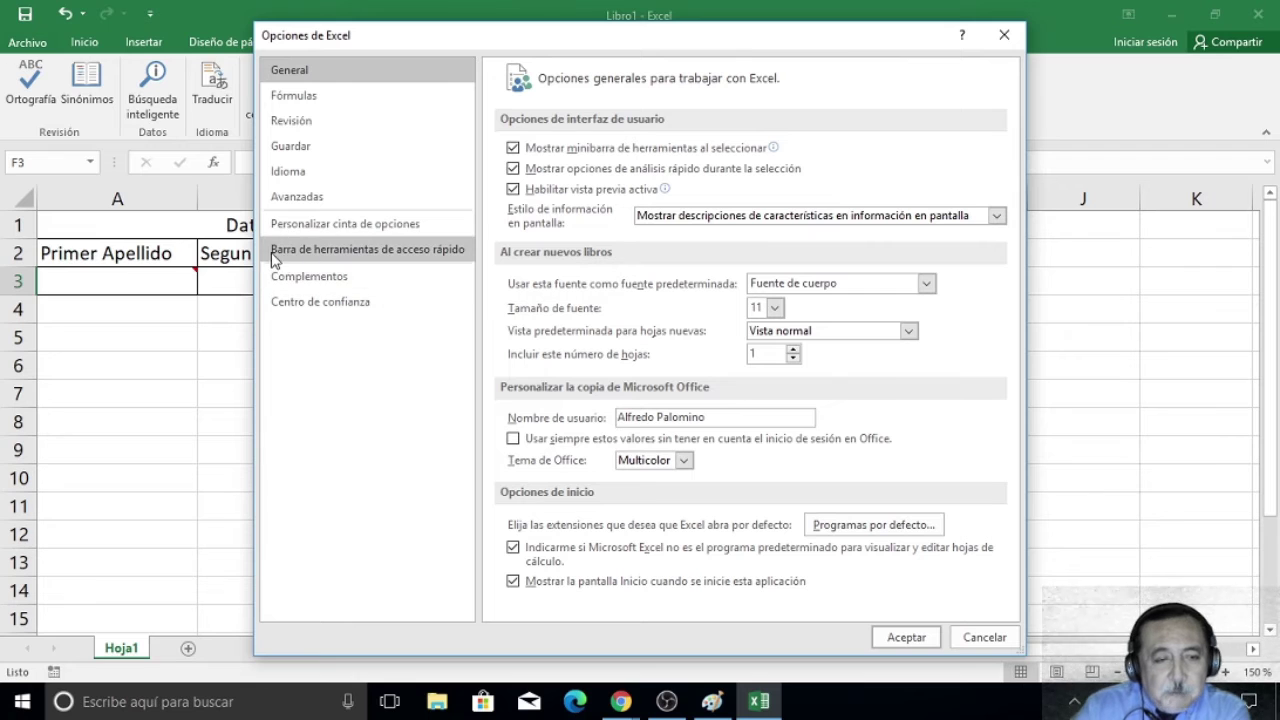
{"action": "left_click", "coordinate": [438, 256]}
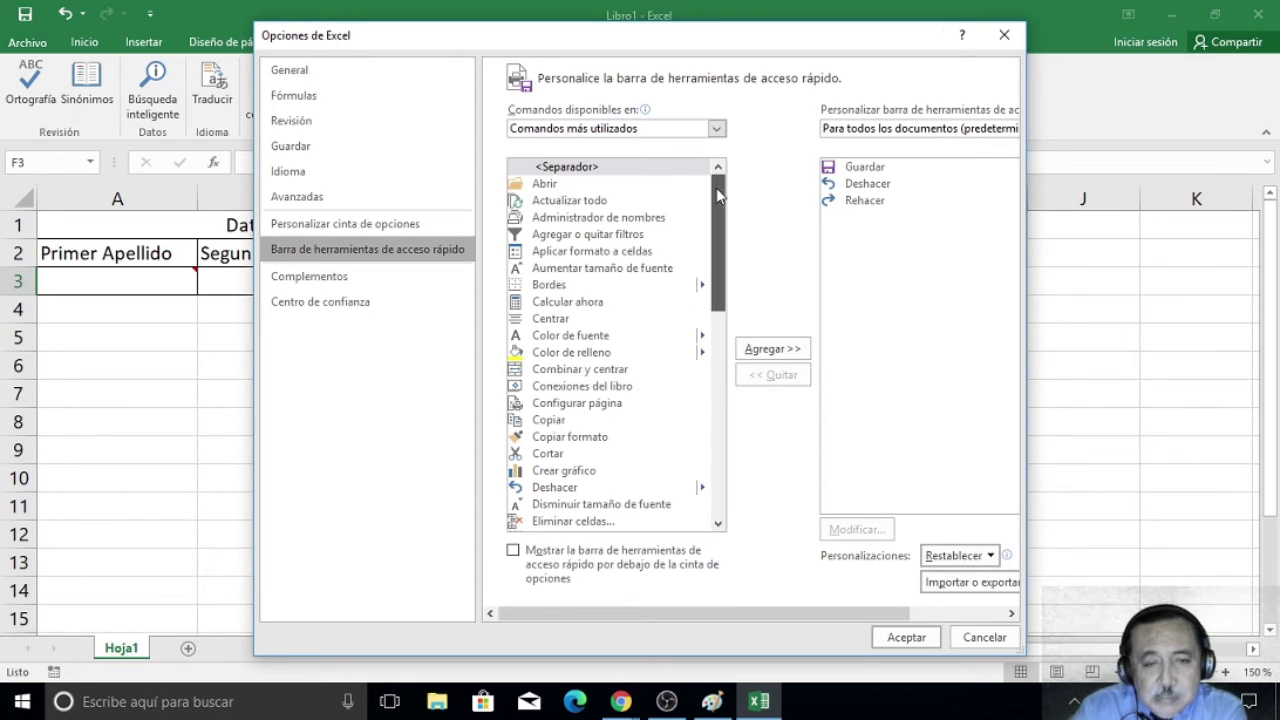
{"action": "mouse_move", "coordinate": [716, 188]}
{"action": "left_mouse_down"}
{"action": "mouse_move", "coordinate": [713, 217]}
{"action": "mouse_move", "coordinate": [713, 192]}
{"action": "left_mouse_up"}
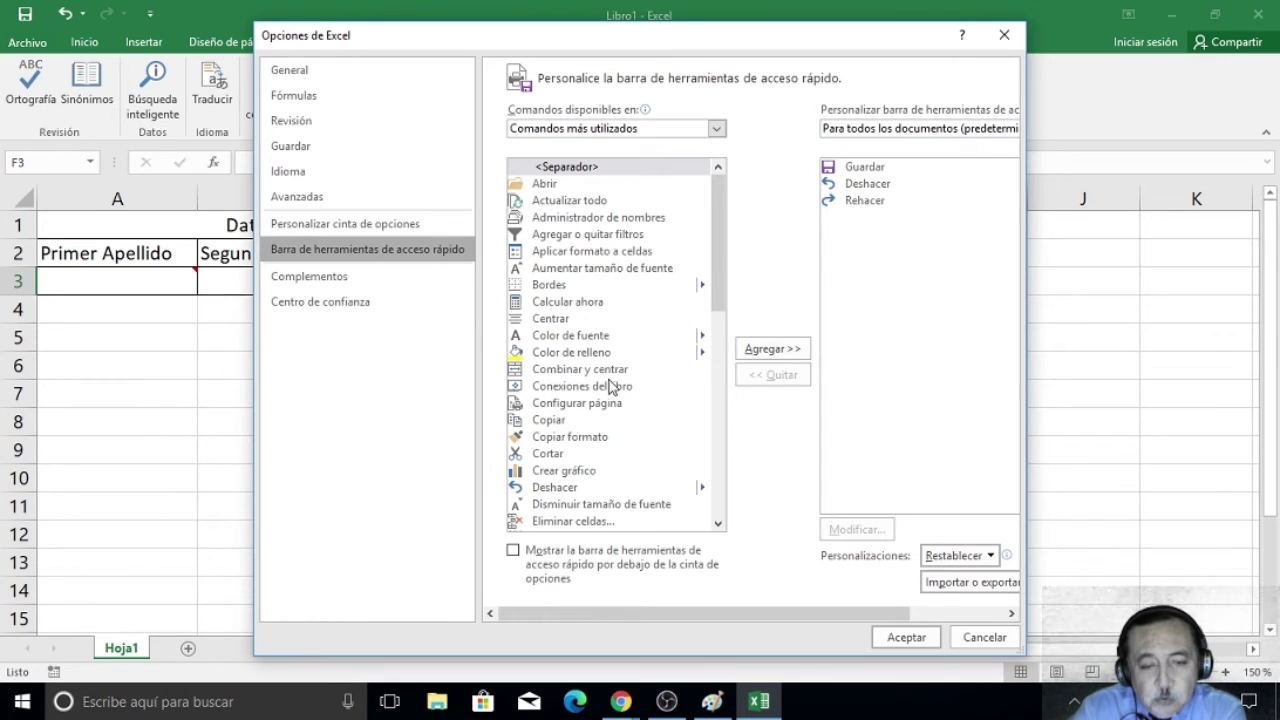
{"action": "mouse_move", "coordinate": [717, 251]}
{"action": "left_mouse_down"}
{"action": "mouse_move", "coordinate": [700, 472]}
{"action": "mouse_move", "coordinate": [733, 215]}
{"action": "left_mouse_up"}
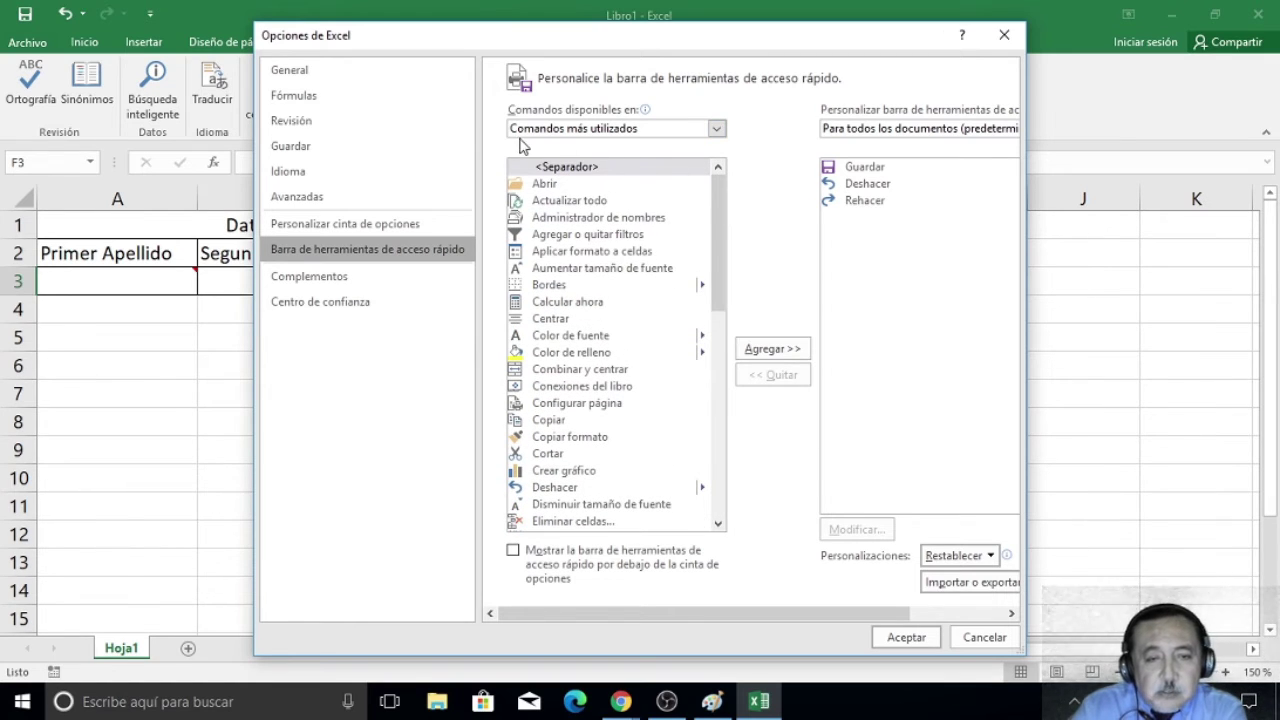
List Todos los comandos and scroll down to find Cambiar forma.
{"action": "left_click", "coordinate": [717, 130]}
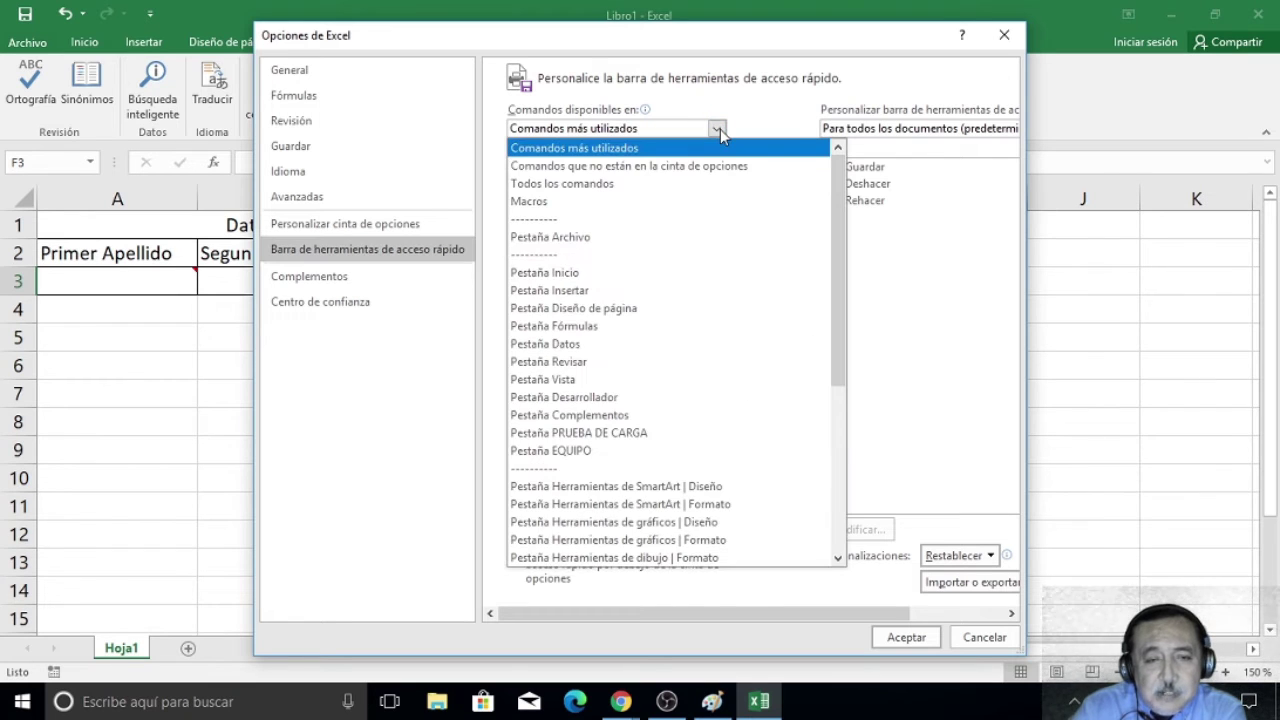
{"action": "left_click", "coordinate": [560, 184]}
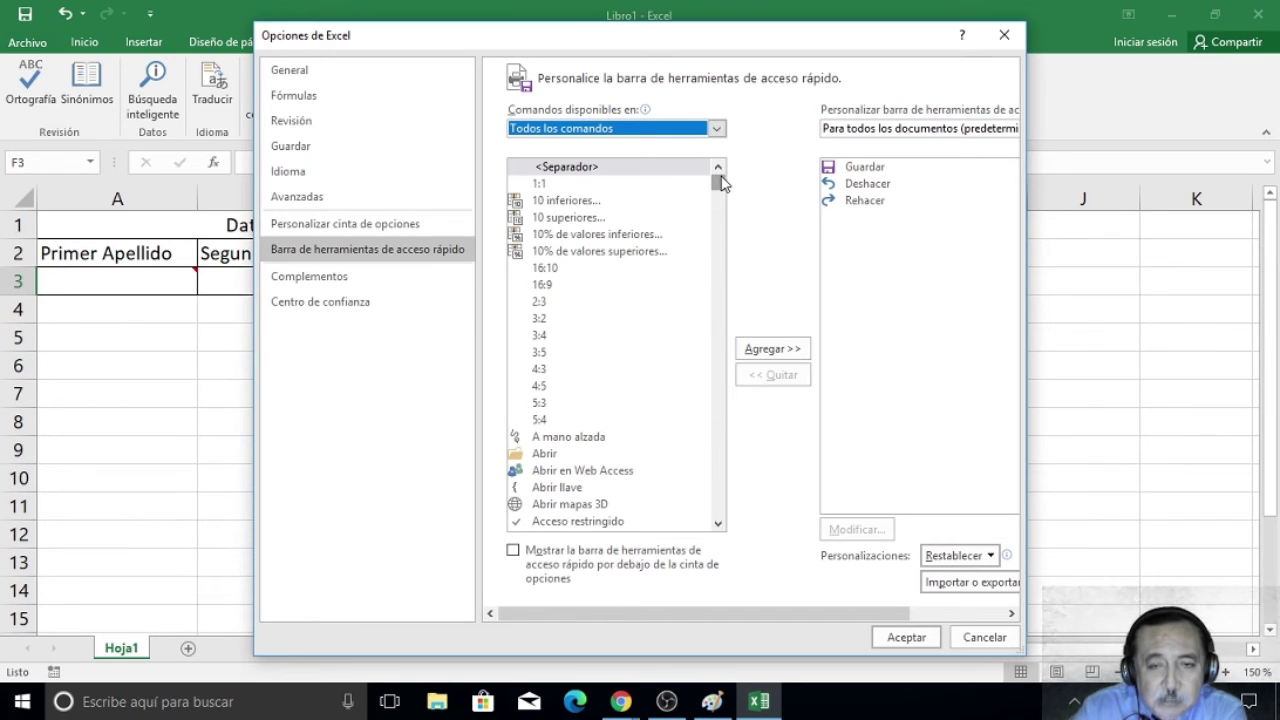
{"action": "left_click_drag", "start_coordinate": [722, 186], "coordinate": [720, 225]}
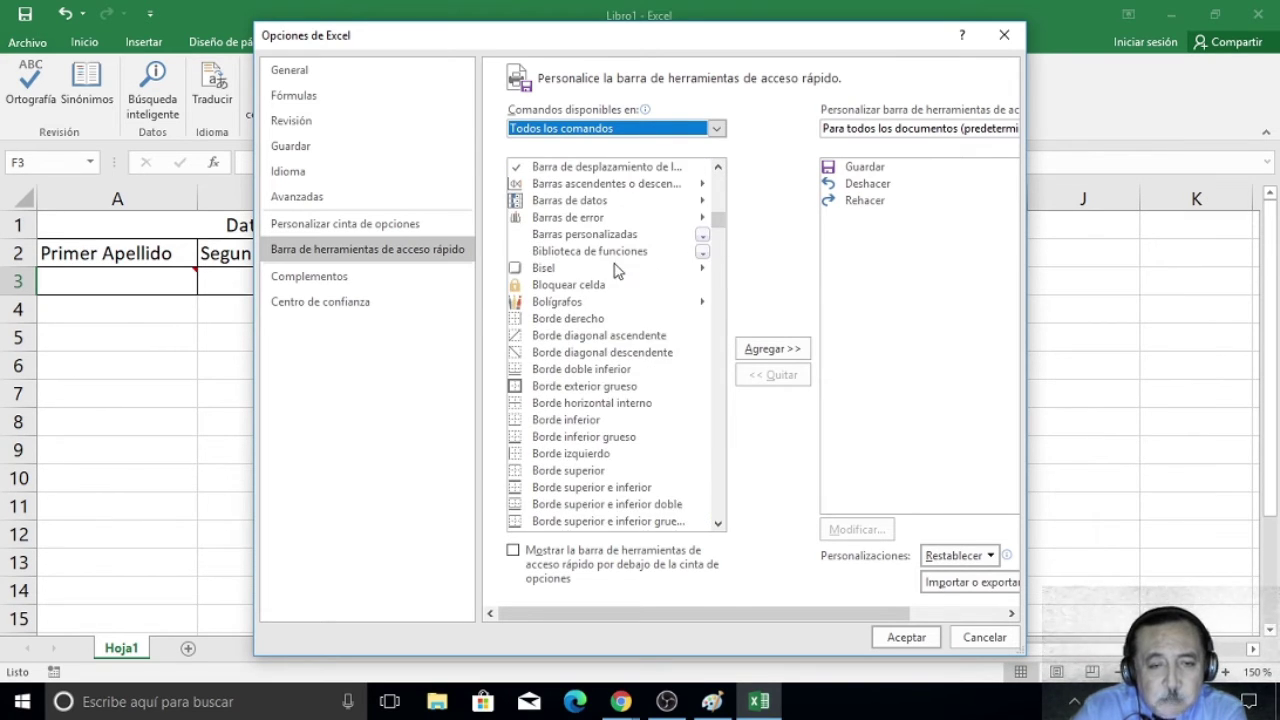
{"action": "scroll", "coordinate": [615, 270], "scroll_direction": "down", "scroll_amount": 1}
{"action": "scroll", "coordinate": [615, 270], "scroll_direction": "down", "scroll_amount": 2}
{"action": "scroll", "coordinate": [615, 270], "scroll_direction": "down", "scroll_amount": 2}
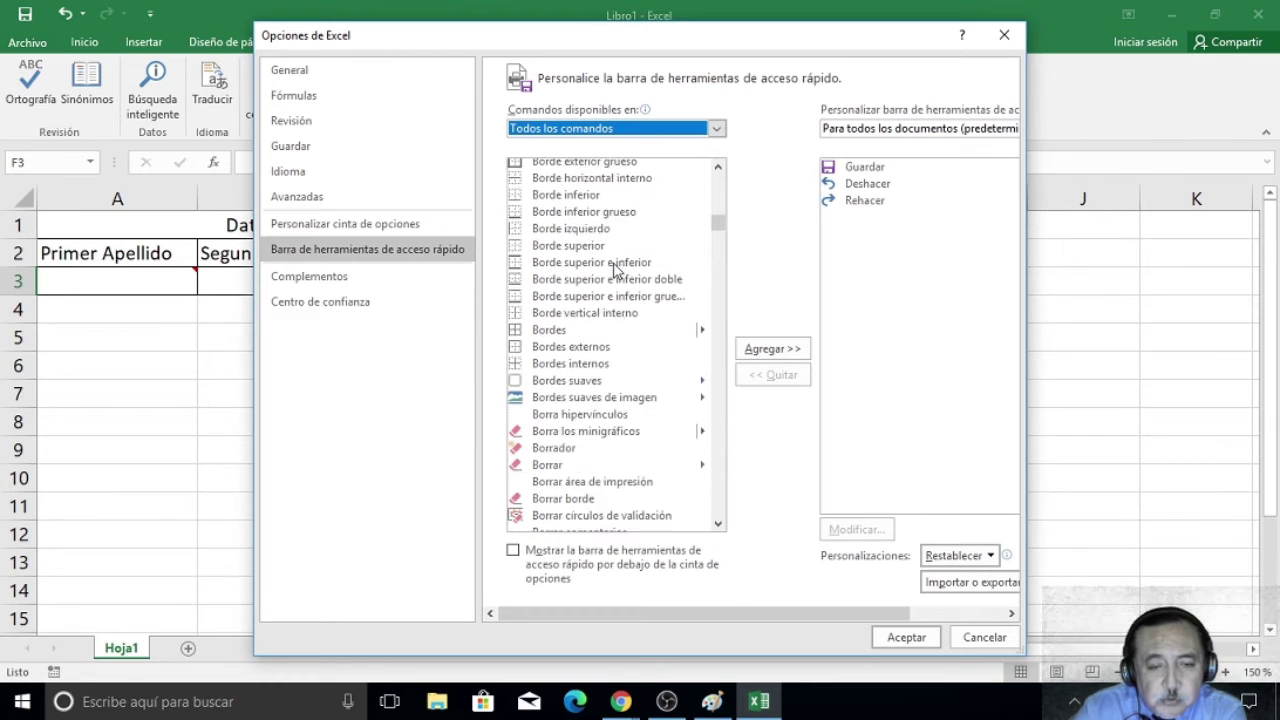
{"action": "scroll", "coordinate": [615, 270], "scroll_direction": "down", "scroll_amount": 1}
{"action": "scroll", "coordinate": [615, 268], "scroll_direction": "down", "scroll_amount": 1}
{"action": "scroll", "coordinate": [615, 268], "scroll_direction": "down", "scroll_amount": 2}
{"action": "scroll", "coordinate": [615, 268], "scroll_direction": "down", "scroll_amount": 1}
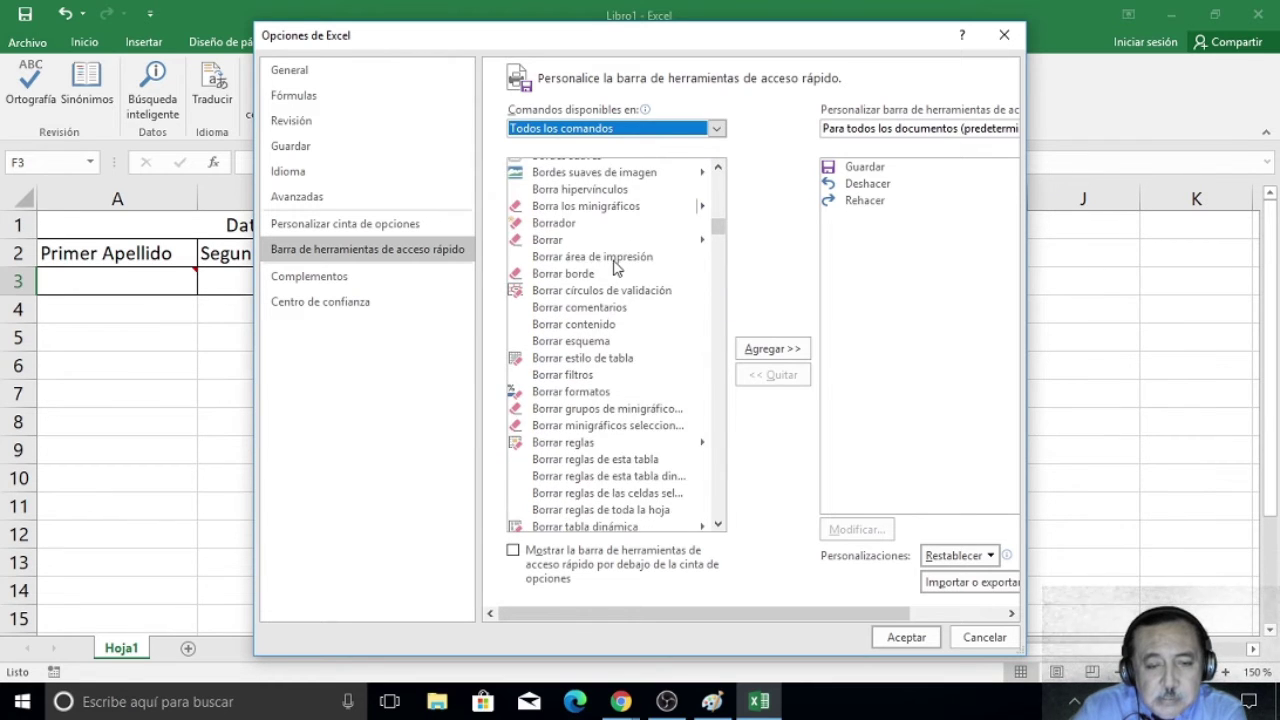
{"action": "scroll", "coordinate": [615, 268], "scroll_direction": "down", "scroll_amount": 1}
{"action": "scroll", "coordinate": [615, 268], "scroll_direction": "down", "scroll_amount": 1}
{"action": "scroll", "coordinate": [615, 268], "scroll_direction": "down", "scroll_amount": 2}
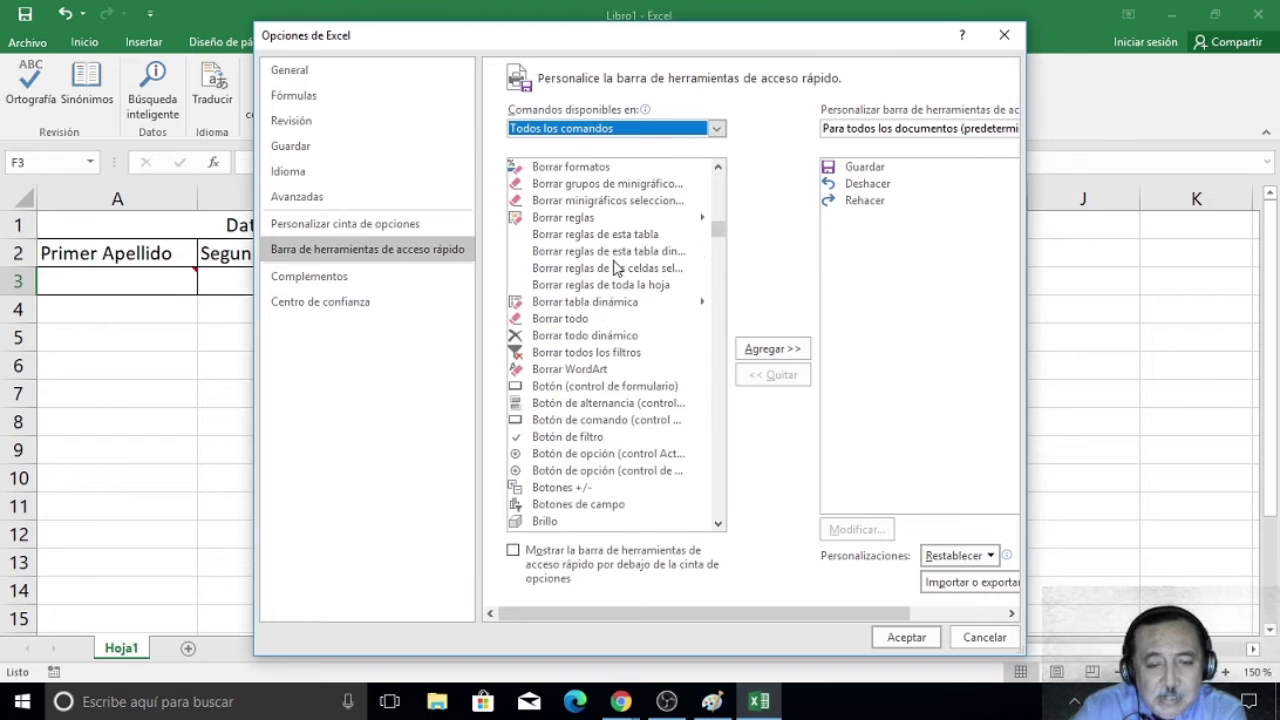
{"action": "scroll", "coordinate": [615, 268], "scroll_direction": "down", "scroll_amount": 2}
{"action": "scroll", "coordinate": [615, 268], "scroll_direction": "down", "scroll_amount": 2}
{"action": "scroll", "coordinate": [615, 268], "scroll_direction": "down", "scroll_amount": 1}
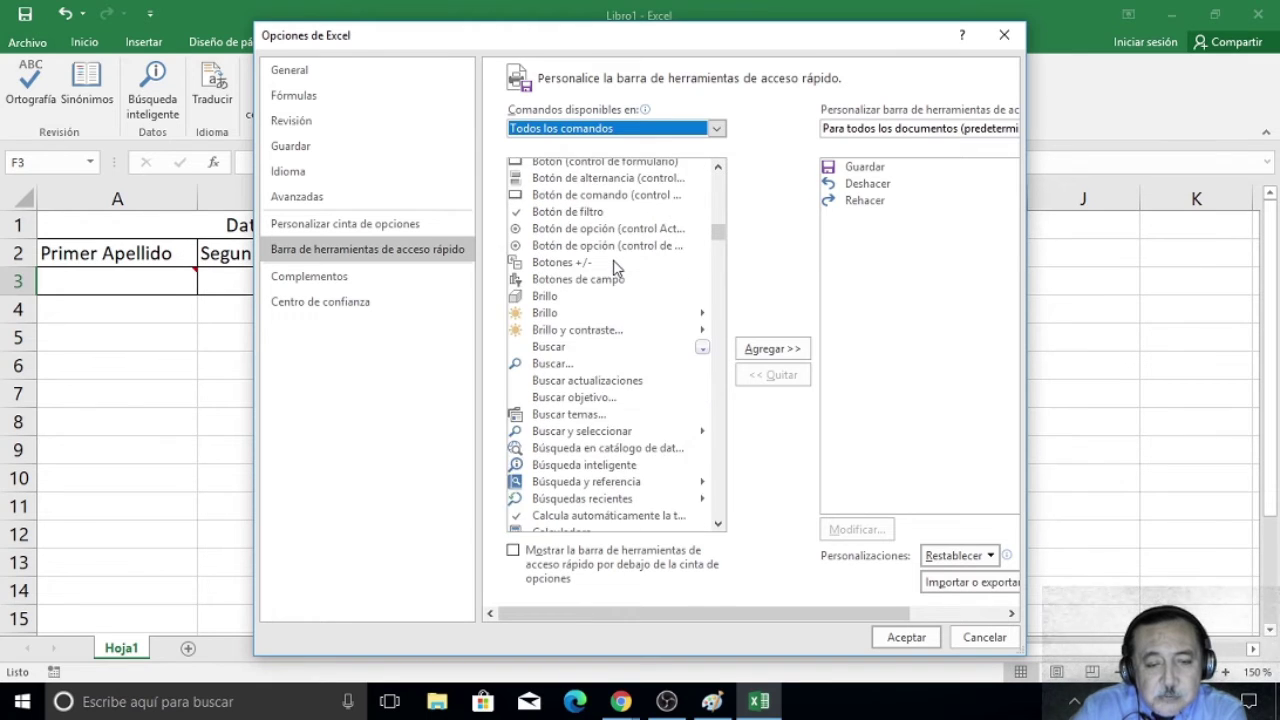
{"action": "scroll", "coordinate": [615, 268], "scroll_direction": "down", "scroll_amount": 2}
{"action": "scroll", "coordinate": [615, 268], "scroll_direction": "down", "scroll_amount": 1}
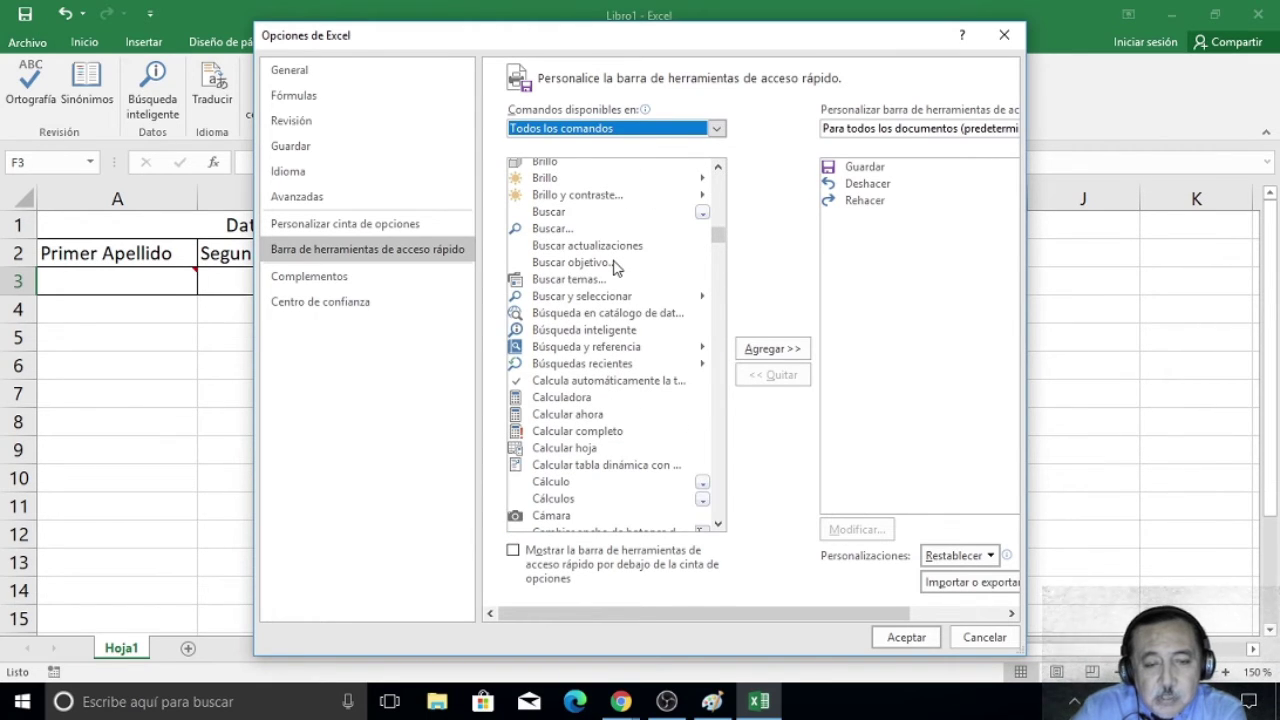
{"action": "scroll", "coordinate": [615, 268], "scroll_direction": "down", "scroll_amount": 1}
{"action": "scroll", "coordinate": [615, 268], "scroll_direction": "down", "scroll_amount": 1}
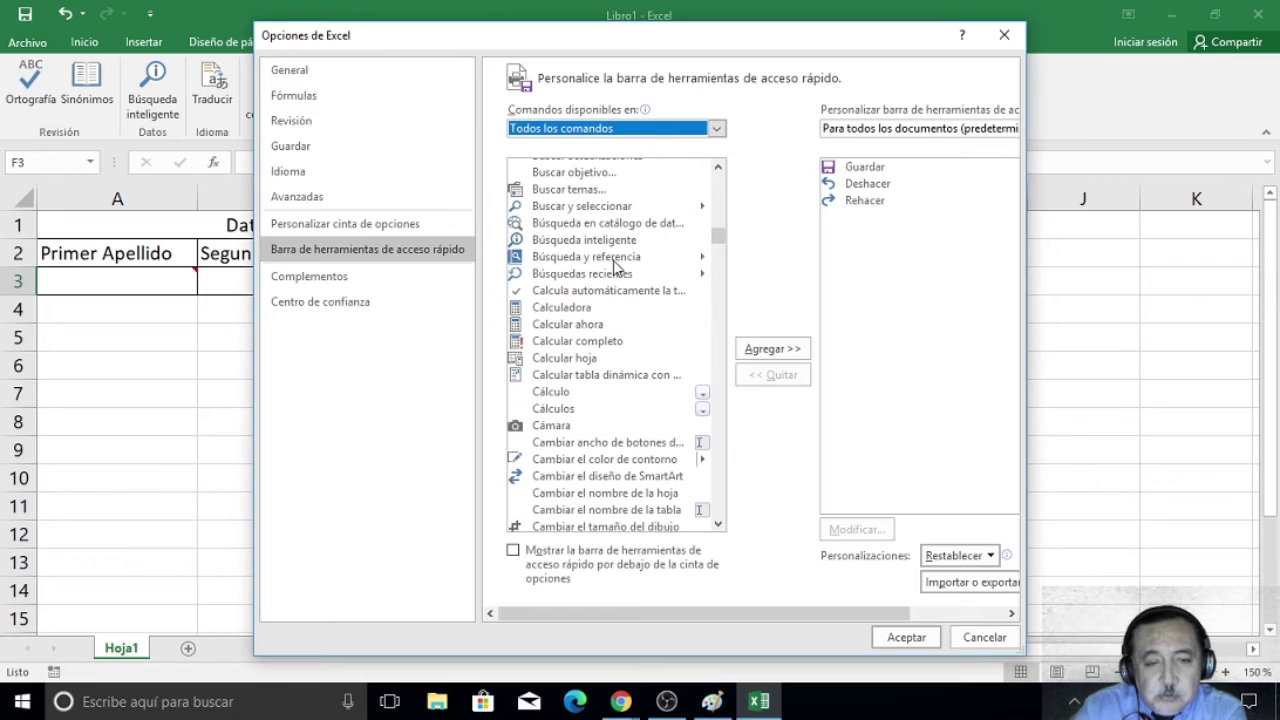
{"action": "scroll", "coordinate": [615, 268], "scroll_direction": "down", "scroll_amount": 1}
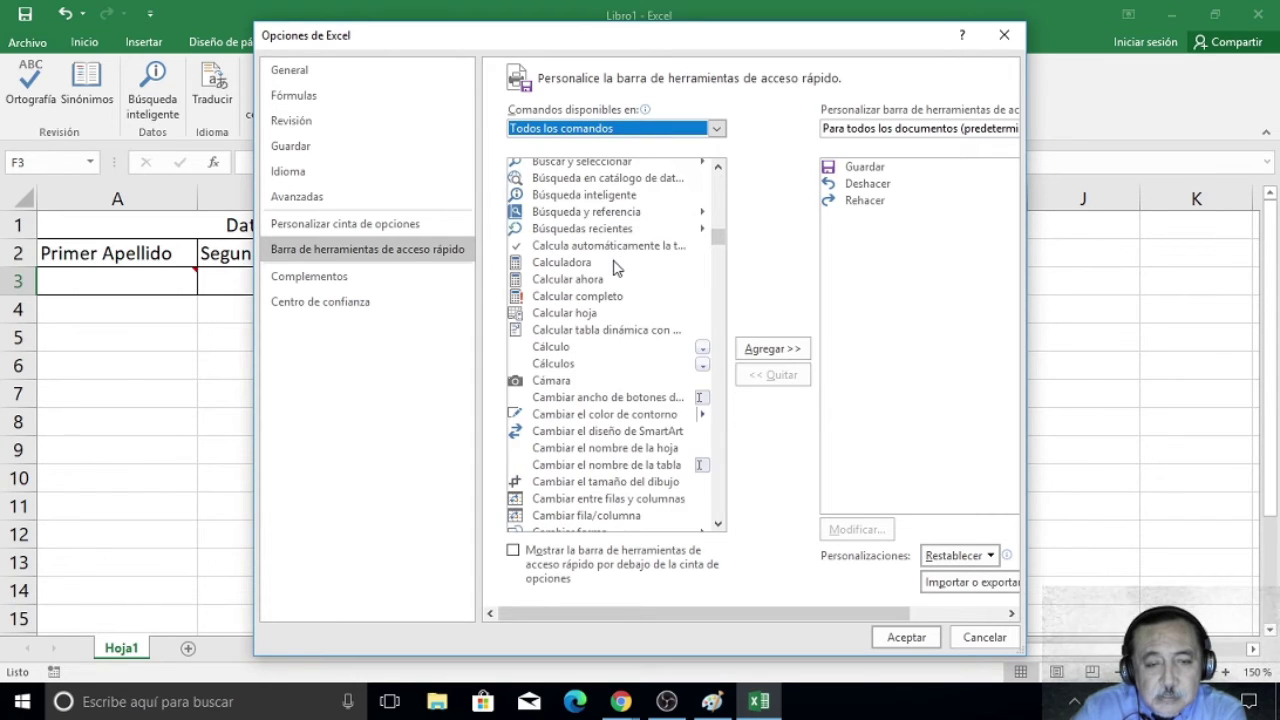
{"action": "scroll", "coordinate": [615, 268], "scroll_direction": "down", "scroll_amount": 1}
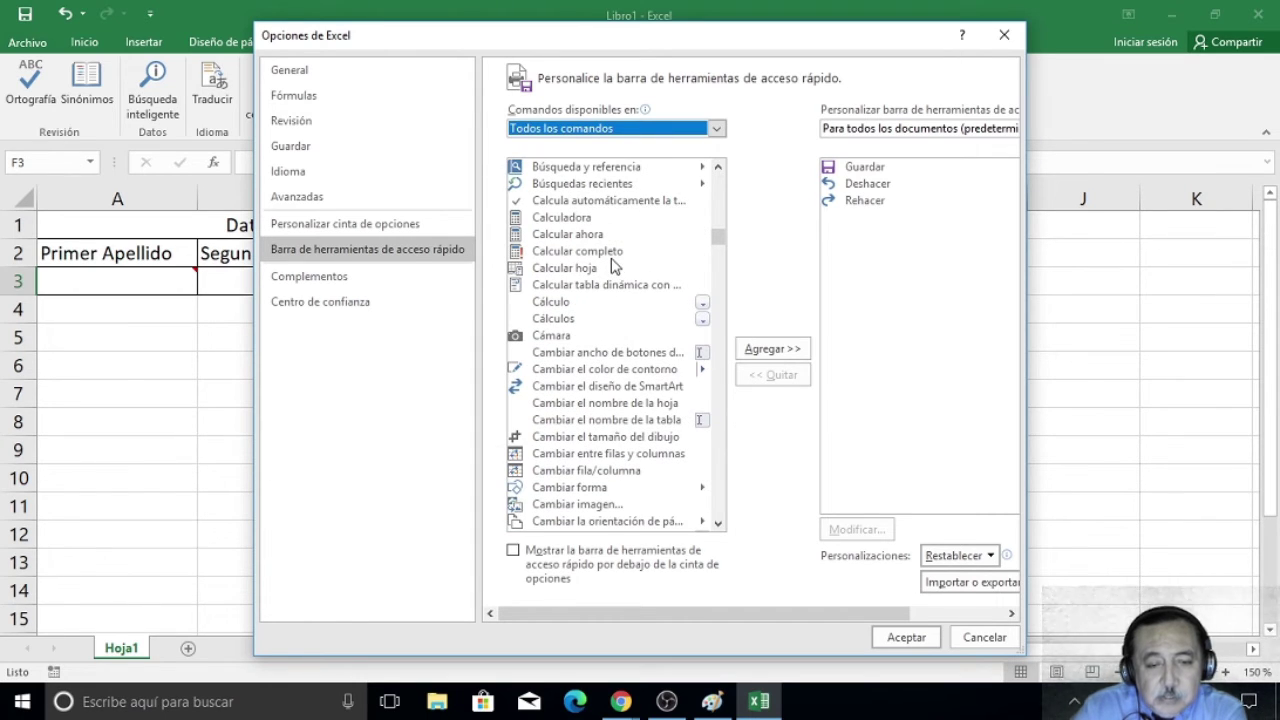
{"action": "scroll", "coordinate": [615, 268], "scroll_direction": "down", "scroll_amount": 1}
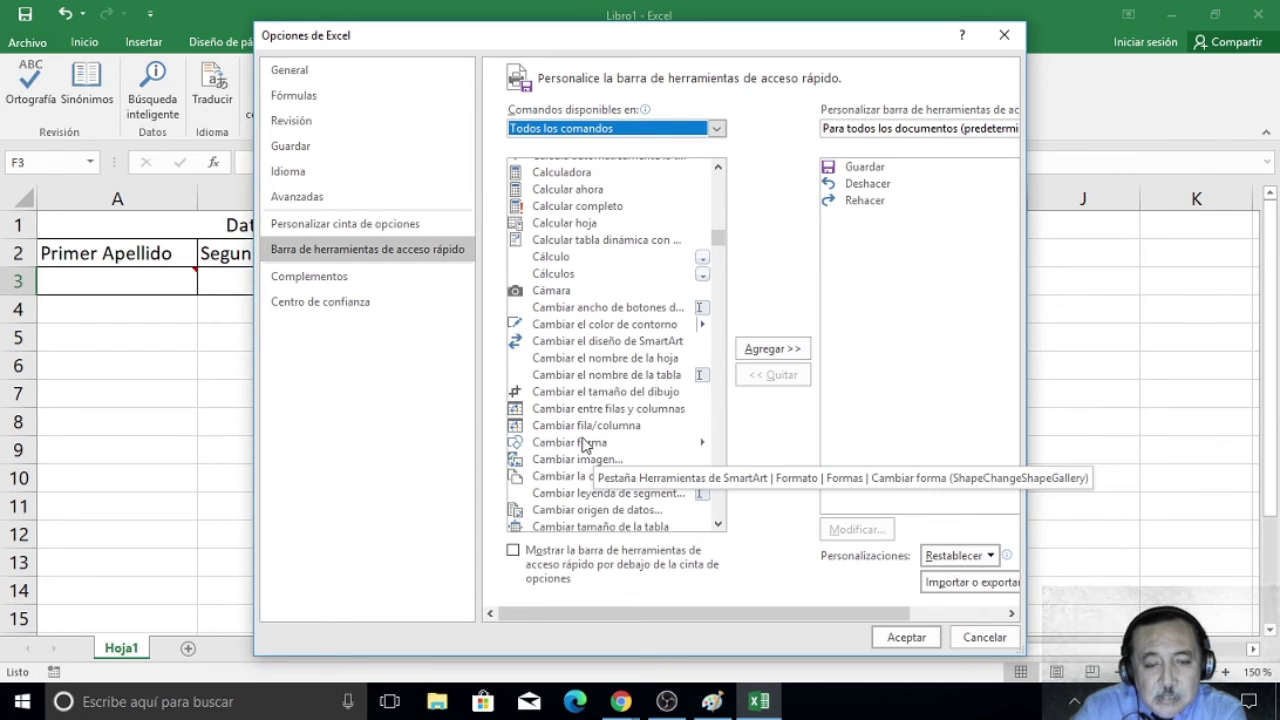
Add Cambiar forma to the Quick Access Toolbar and confirm with Aceptar.
{"action": "left_click", "coordinate": [575, 444]}
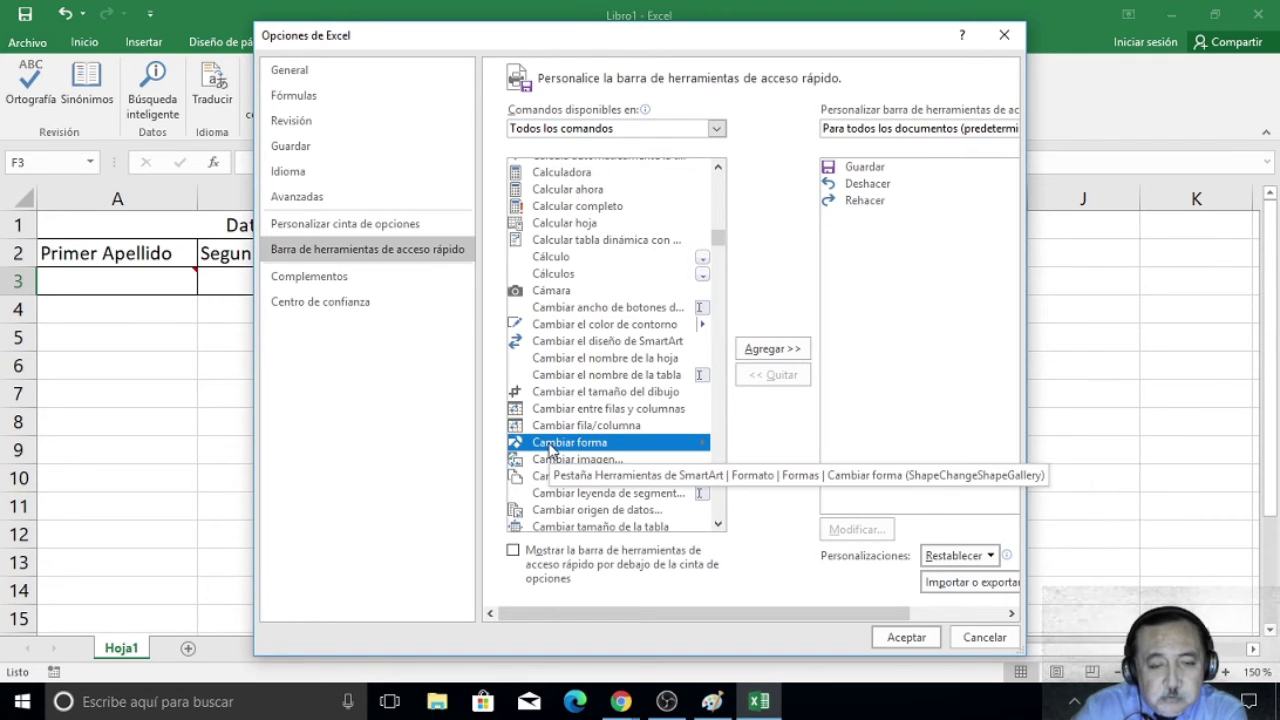
{"action": "left_click", "coordinate": [770, 349]}
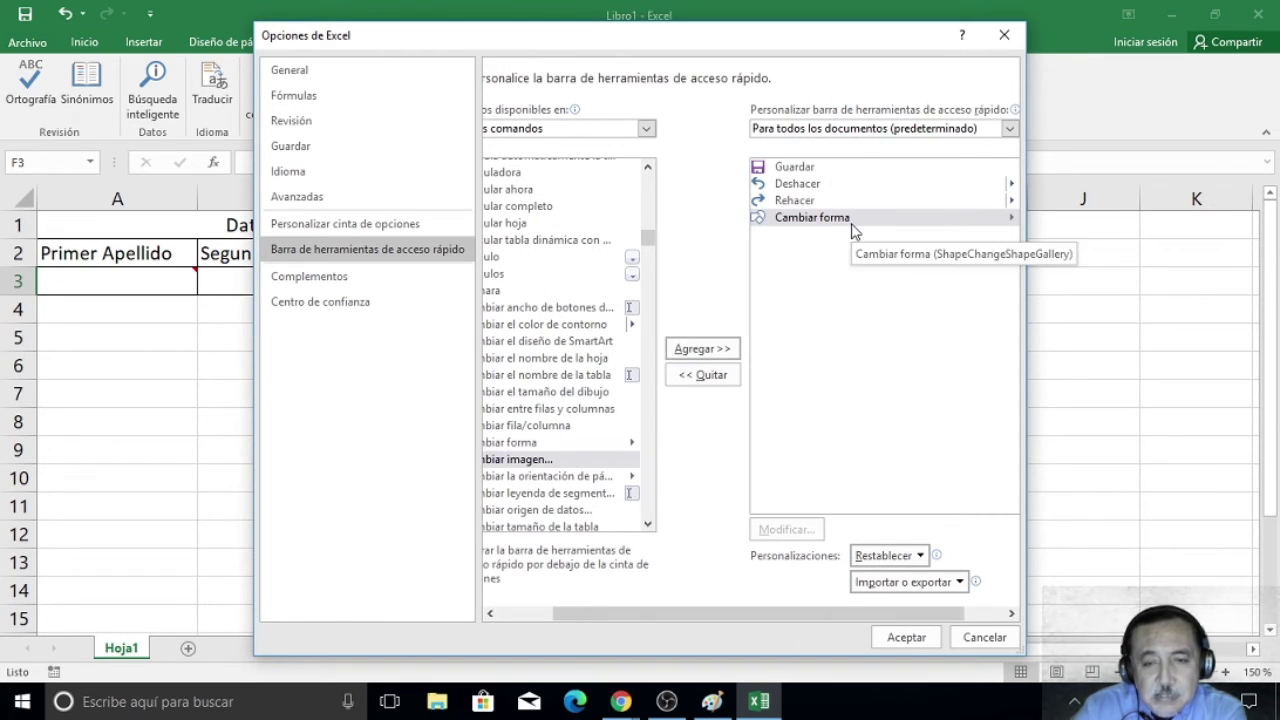
{"action": "left_click", "coordinate": [910, 642]}
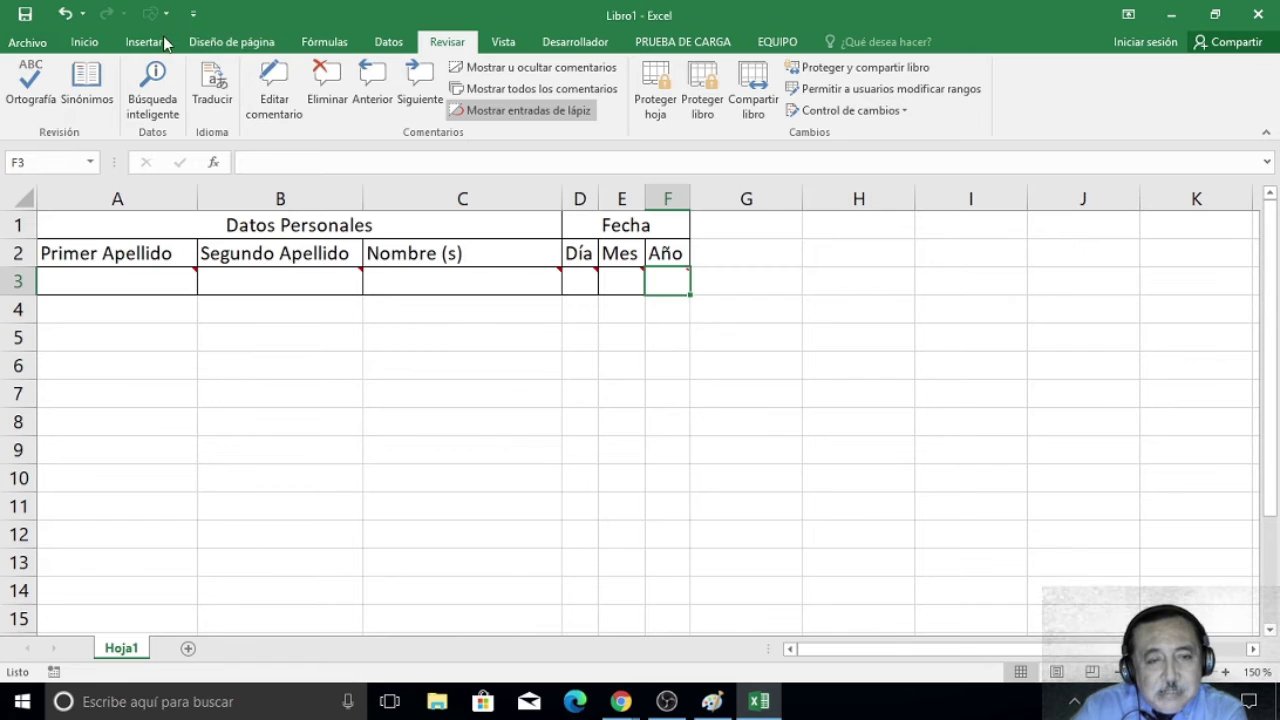
Edit the F3 birth-year comment, select its box, and change its shape to Onda.
{"action": "right_click", "coordinate": [663, 285]}
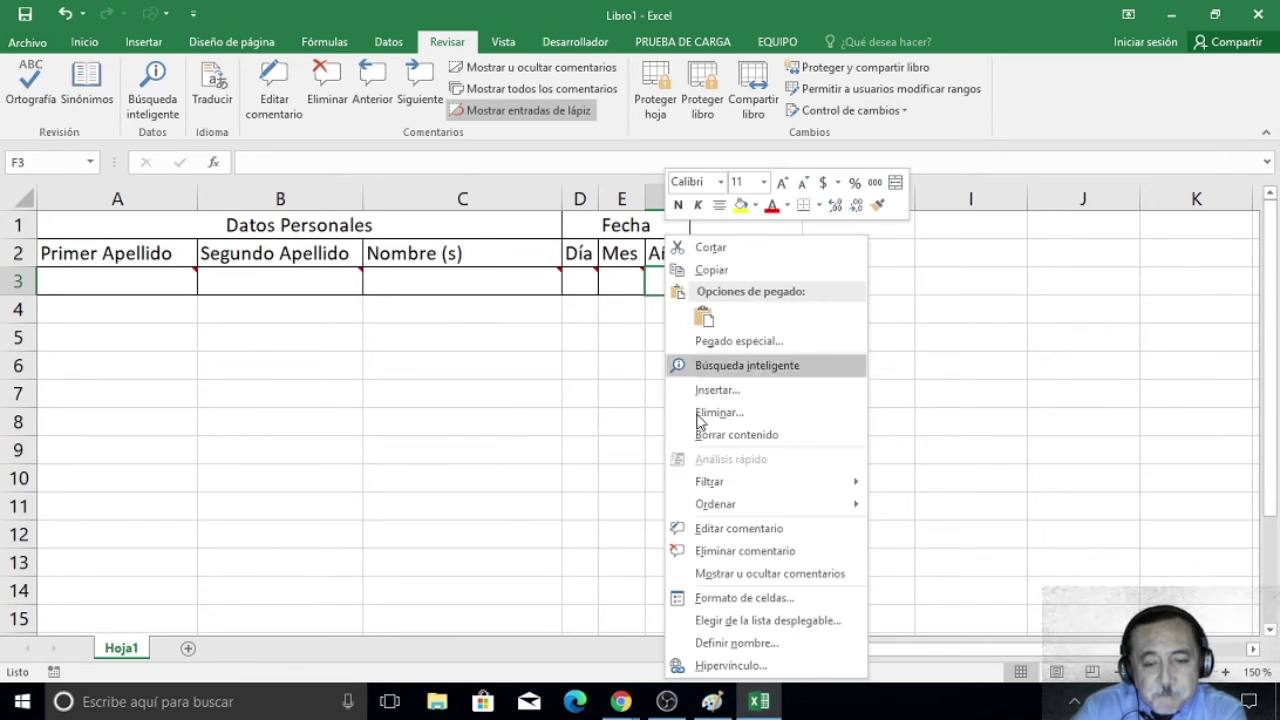
{"action": "left_click", "coordinate": [716, 535]}
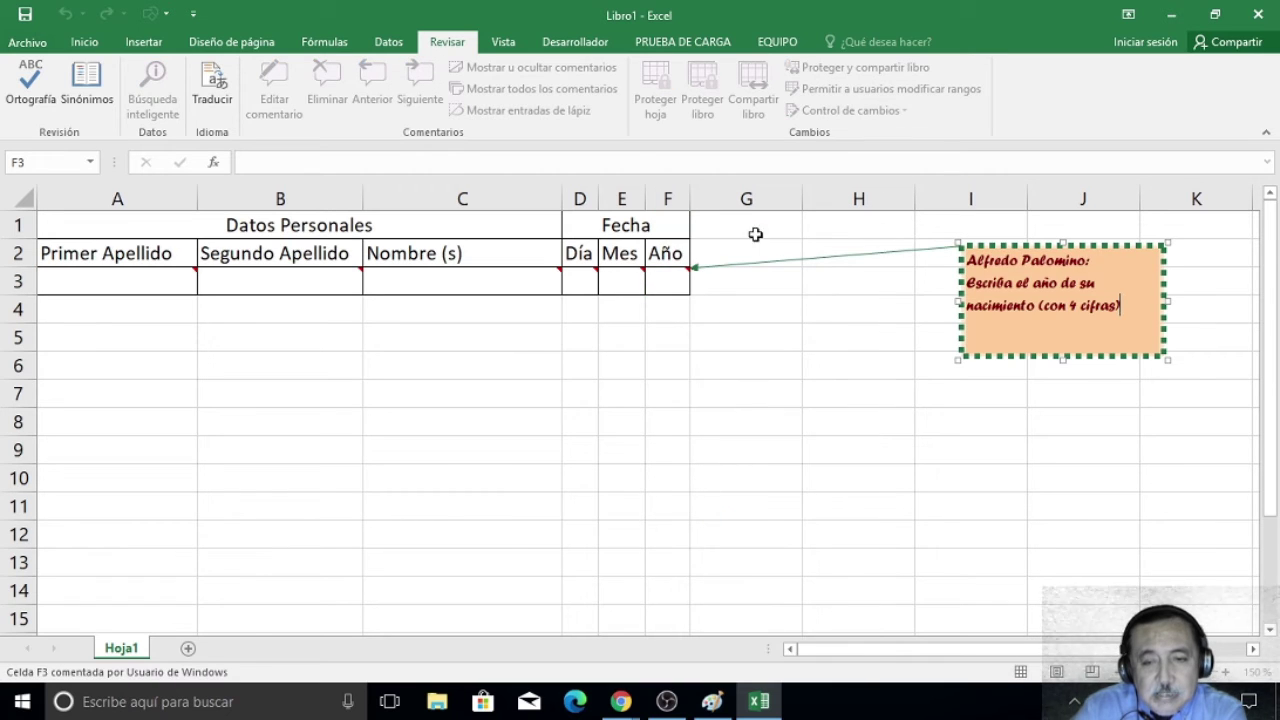
{"action": "left_click", "coordinate": [997, 245]}
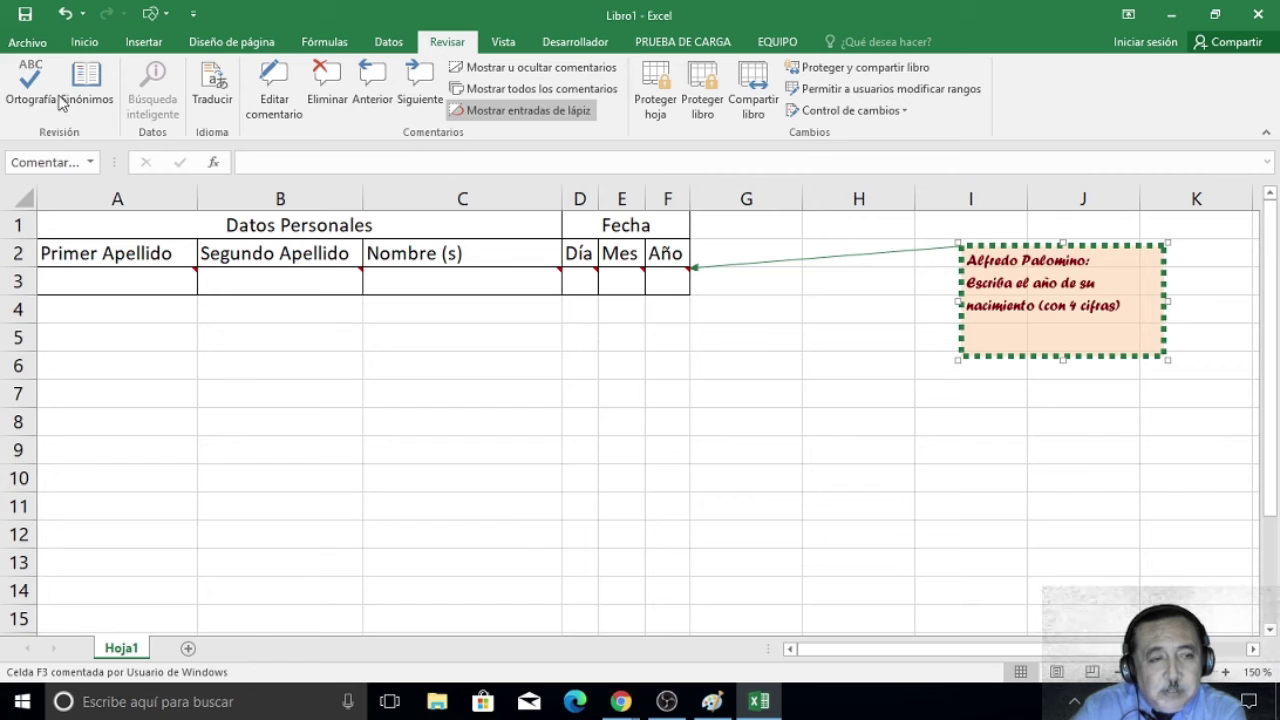
{"action": "left_click", "coordinate": [167, 17]}
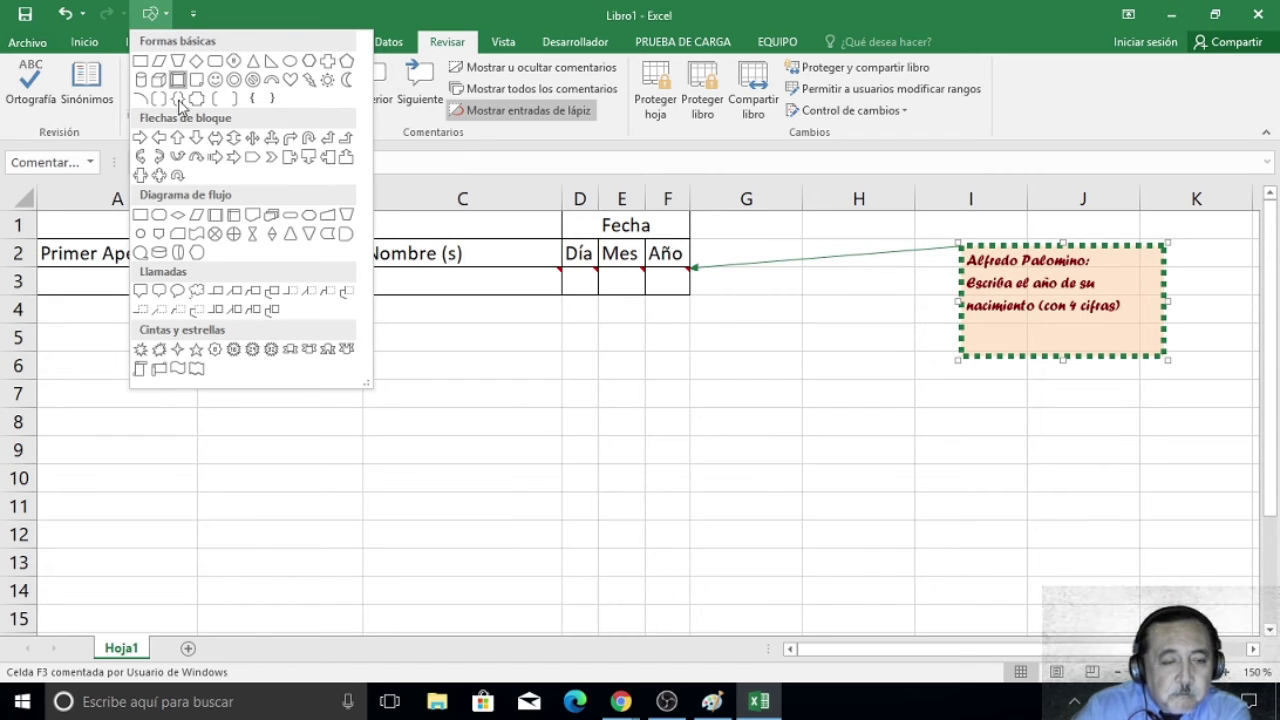
{"action": "left_click", "coordinate": [178, 369]}
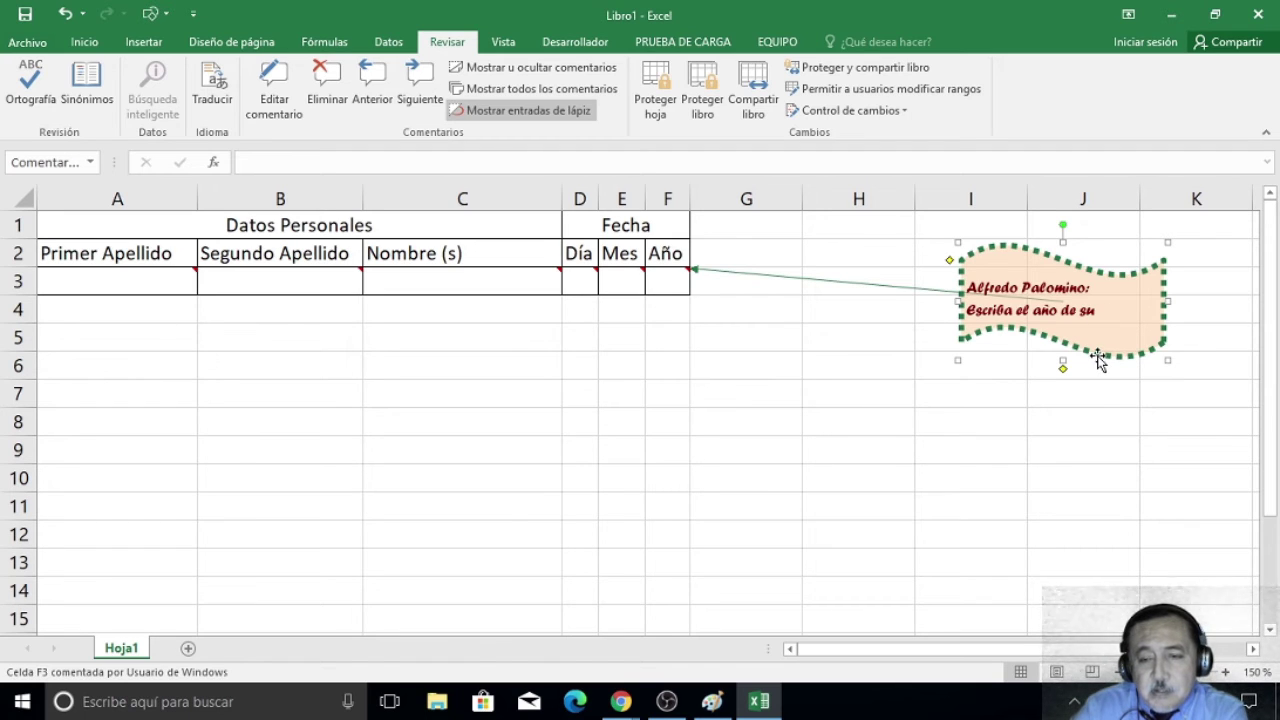
Move the wave comment beside column F, fine-tune its wave curve, then deselect it to hide it.
{"action": "mouse_move", "coordinate": [1082, 350]}
{"action": "left_mouse_down"}
{"action": "mouse_move", "coordinate": [891, 337]}
{"action": "mouse_move", "coordinate": [856, 376]}
{"action": "left_mouse_up"}
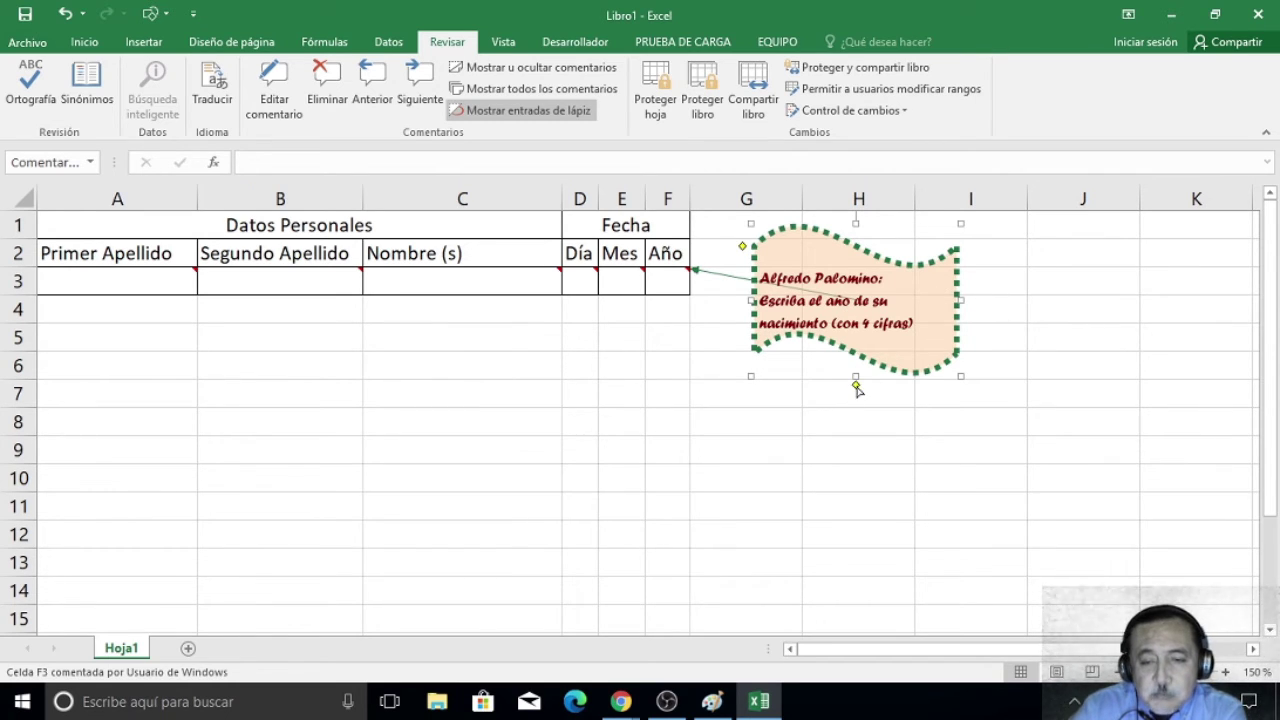
{"action": "mouse_move", "coordinate": [857, 390]}
{"action": "left_mouse_down"}
{"action": "mouse_move", "coordinate": [836, 387]}
{"action": "mouse_move", "coordinate": [883, 386]}
{"action": "mouse_move", "coordinate": [859, 390]}
{"action": "left_mouse_up"}
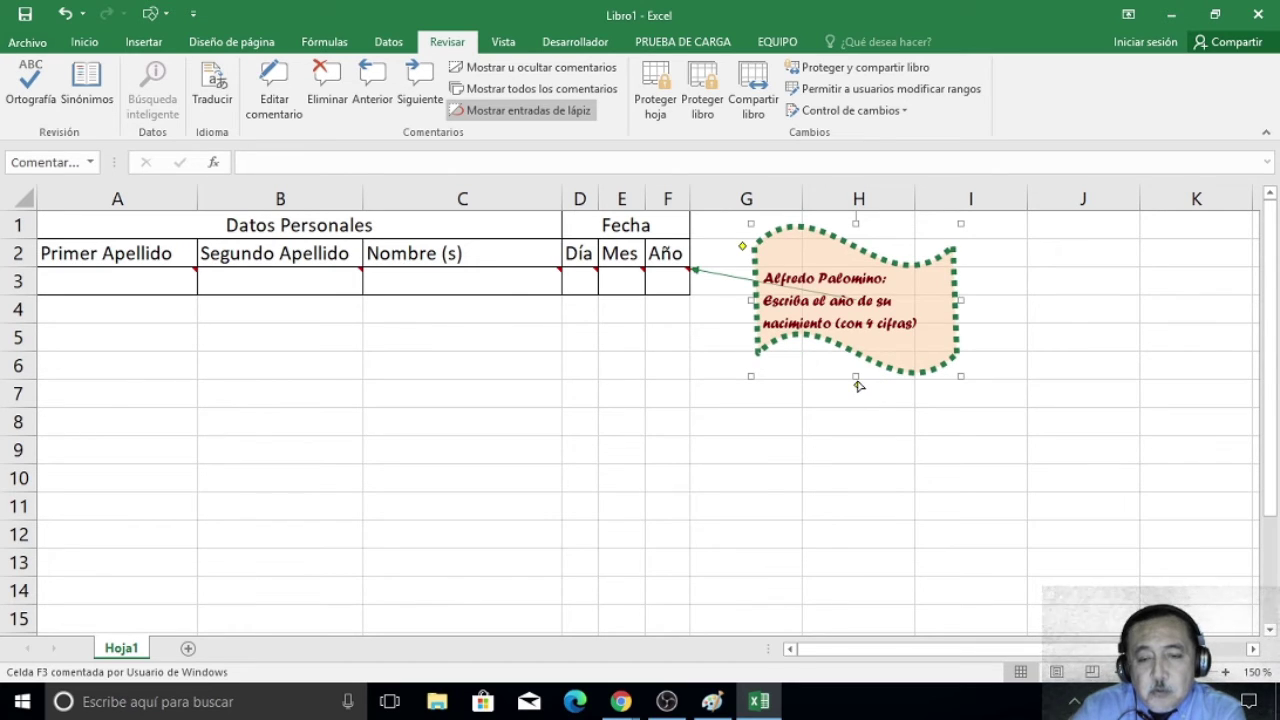
{"action": "left_click_drag", "start_coordinate": [857, 388], "coordinate": [855, 386]}
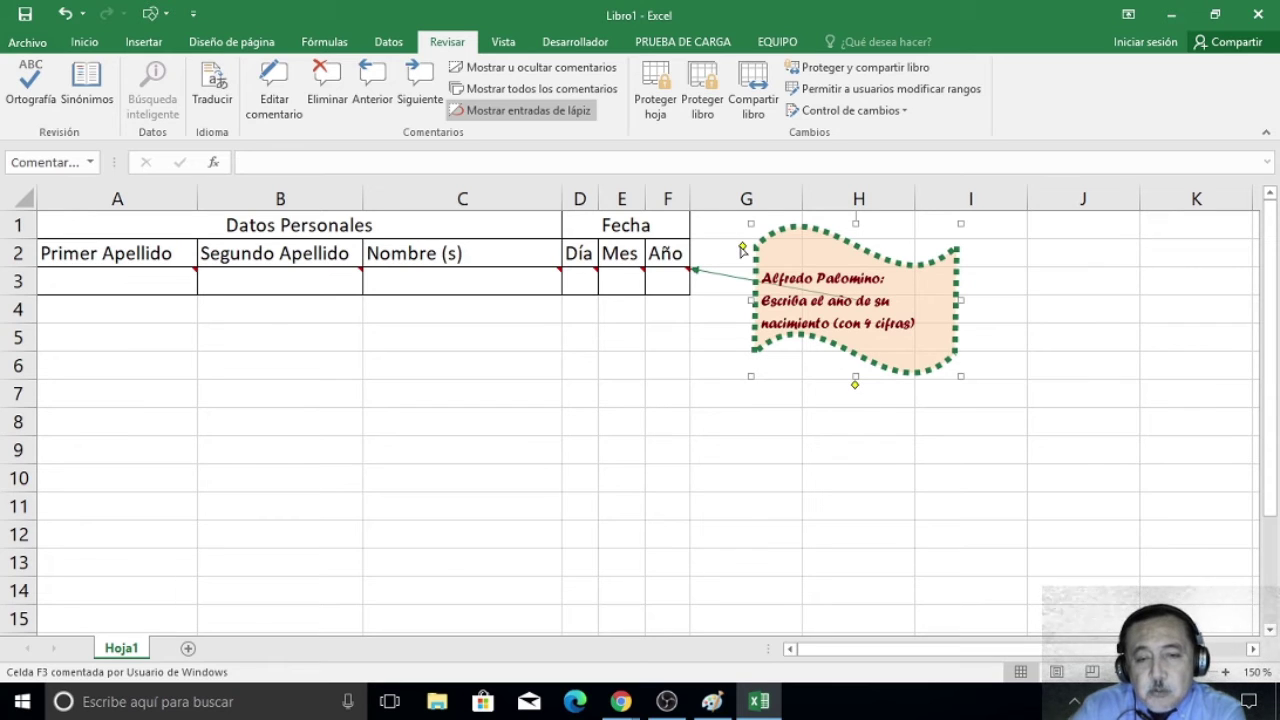
{"action": "left_click_drag", "start_coordinate": [742, 250], "coordinate": [742, 244]}
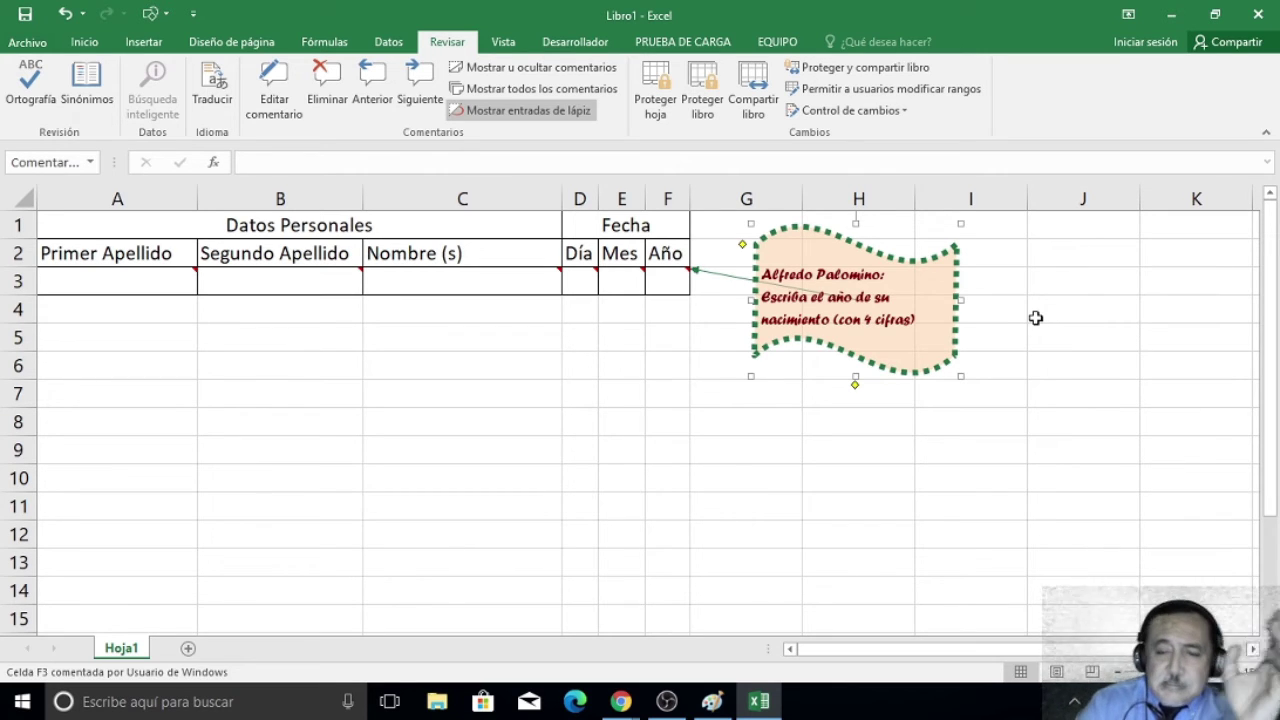
{"action": "left_click", "coordinate": [1013, 311]}
{"action": "mouse_move", "coordinate": [667, 281]}
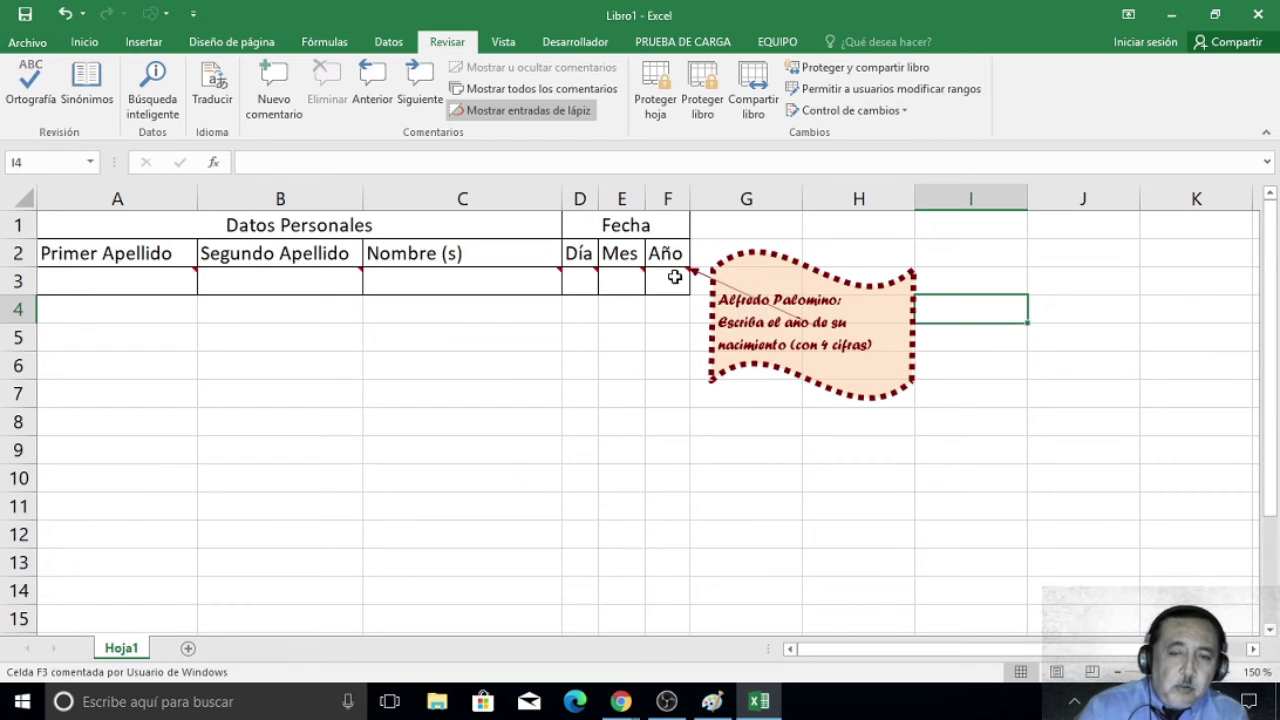
Open the E3 birth-month comment for editing and select its whole box as a shape.
{"action": "left_click", "coordinate": [631, 284]}
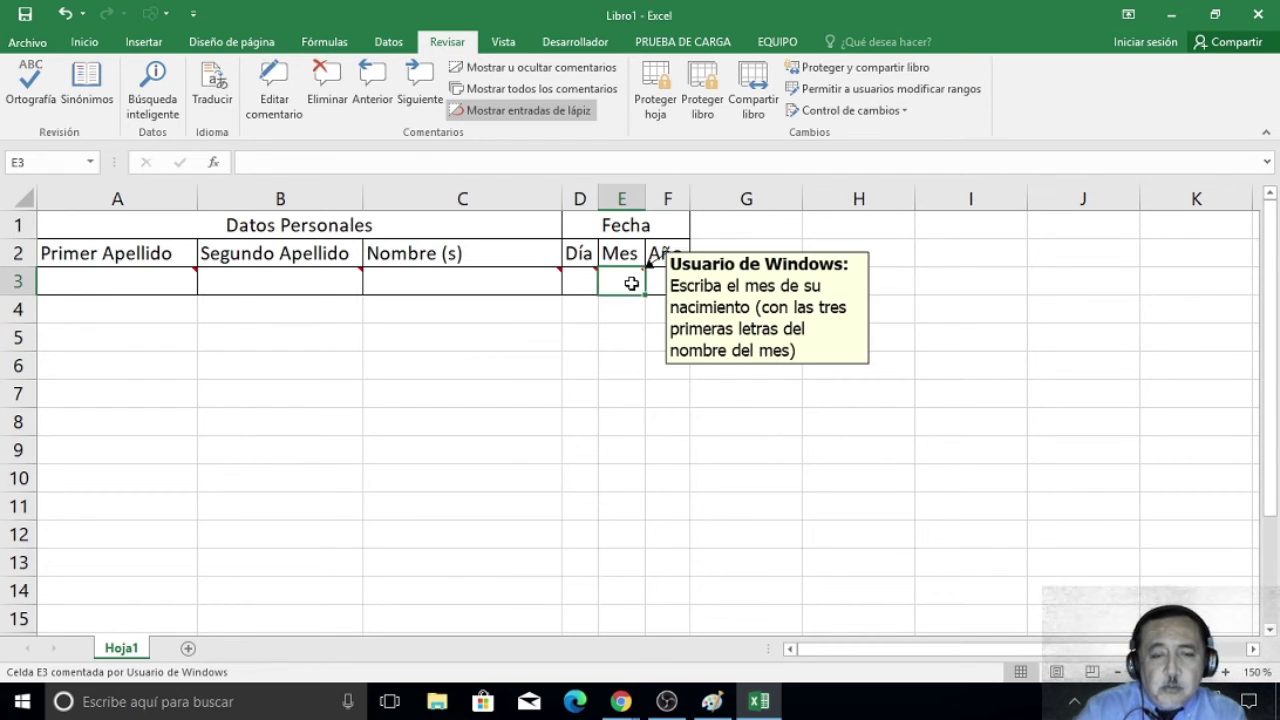
{"action": "right_click", "coordinate": [632, 285]}
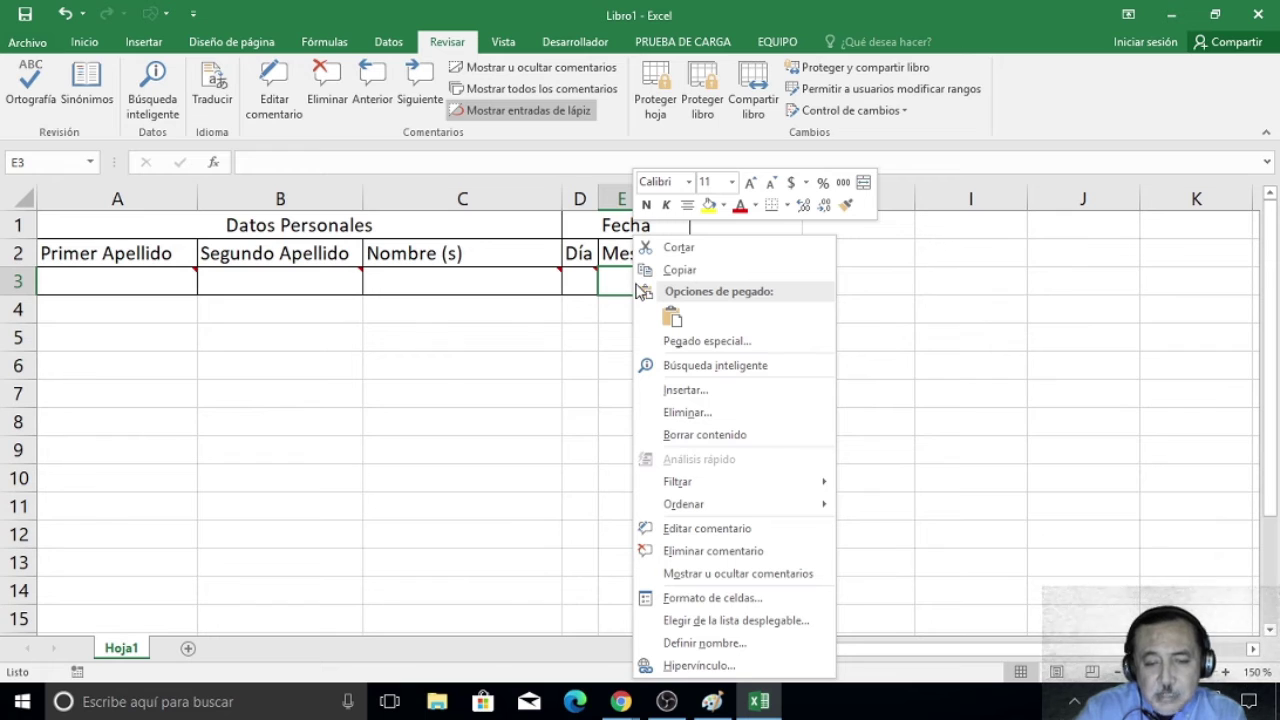
{"action": "left_click", "coordinate": [700, 528]}
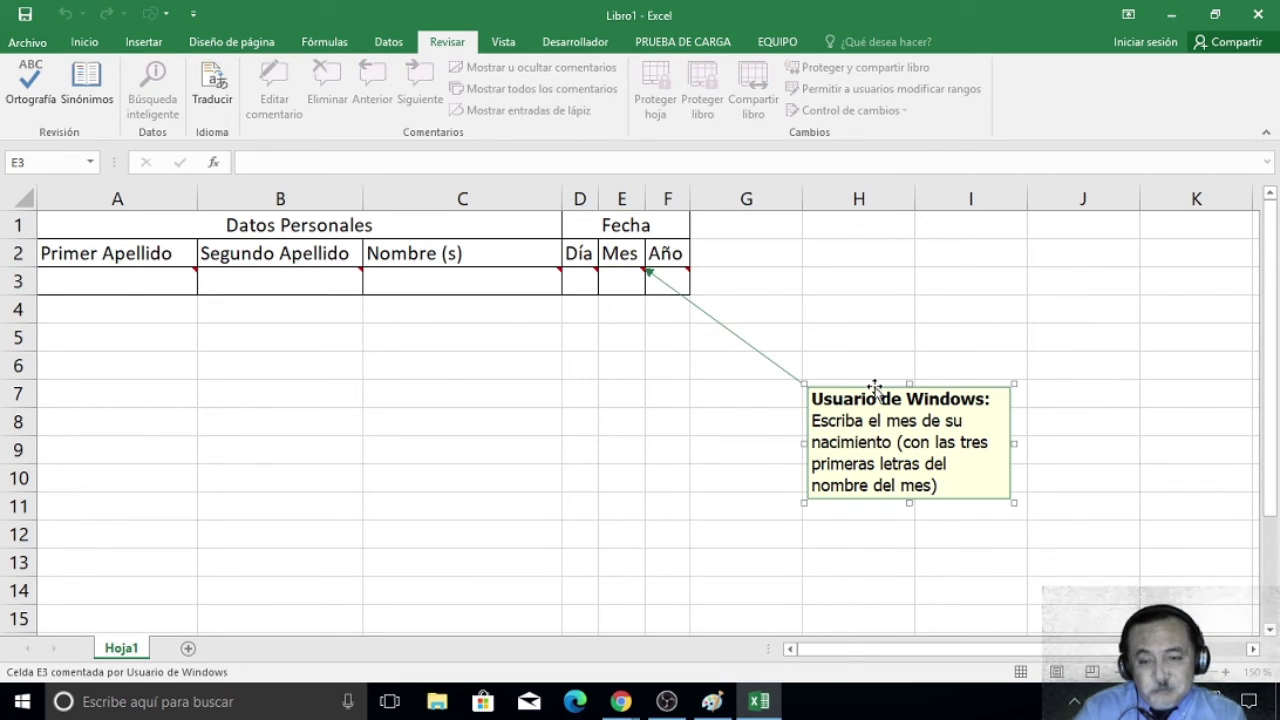
{"action": "left_click", "coordinate": [875, 388]}
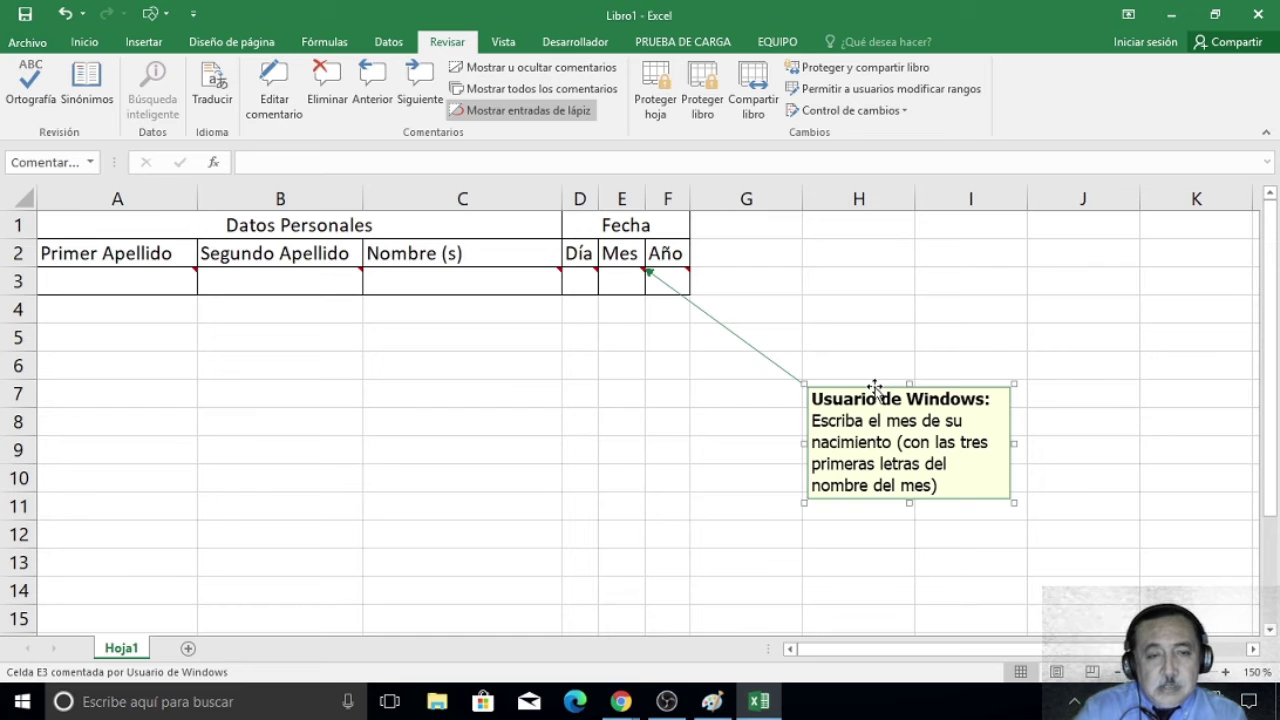
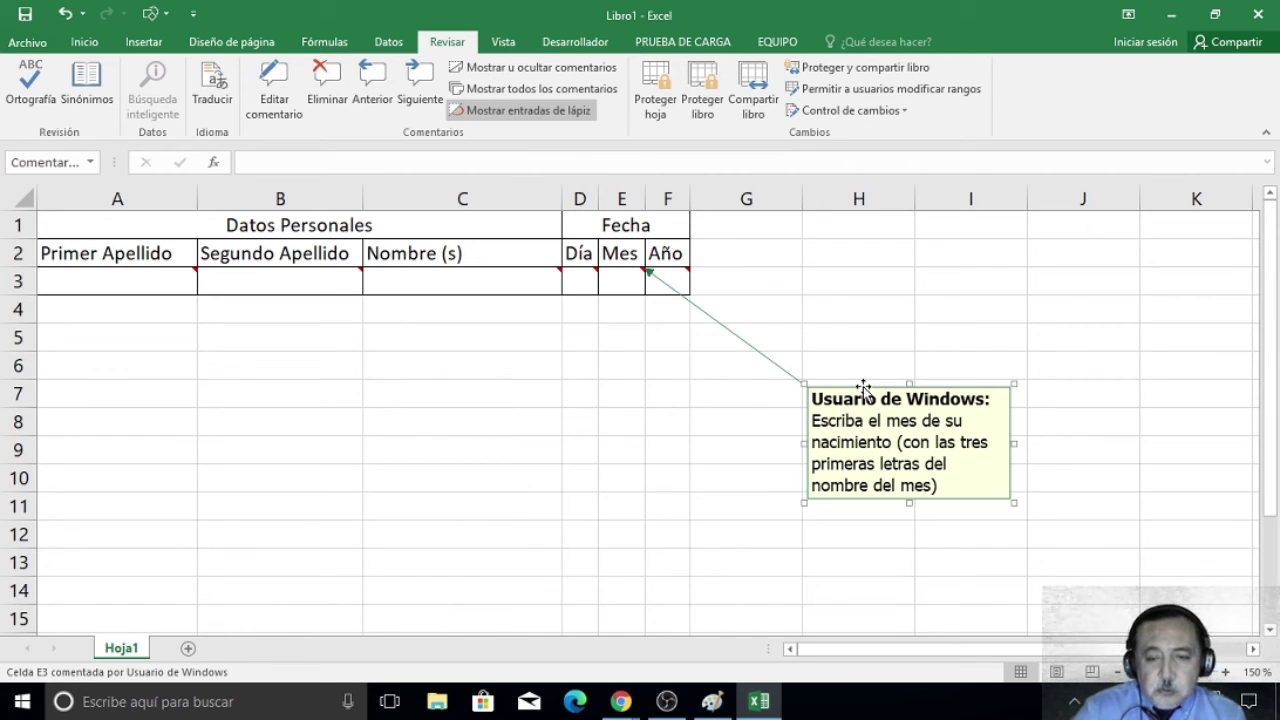
In Formato de comentario, set the comment text's horizontal alignment to Centrar.
{"action": "right_click", "coordinate": [864, 390]}
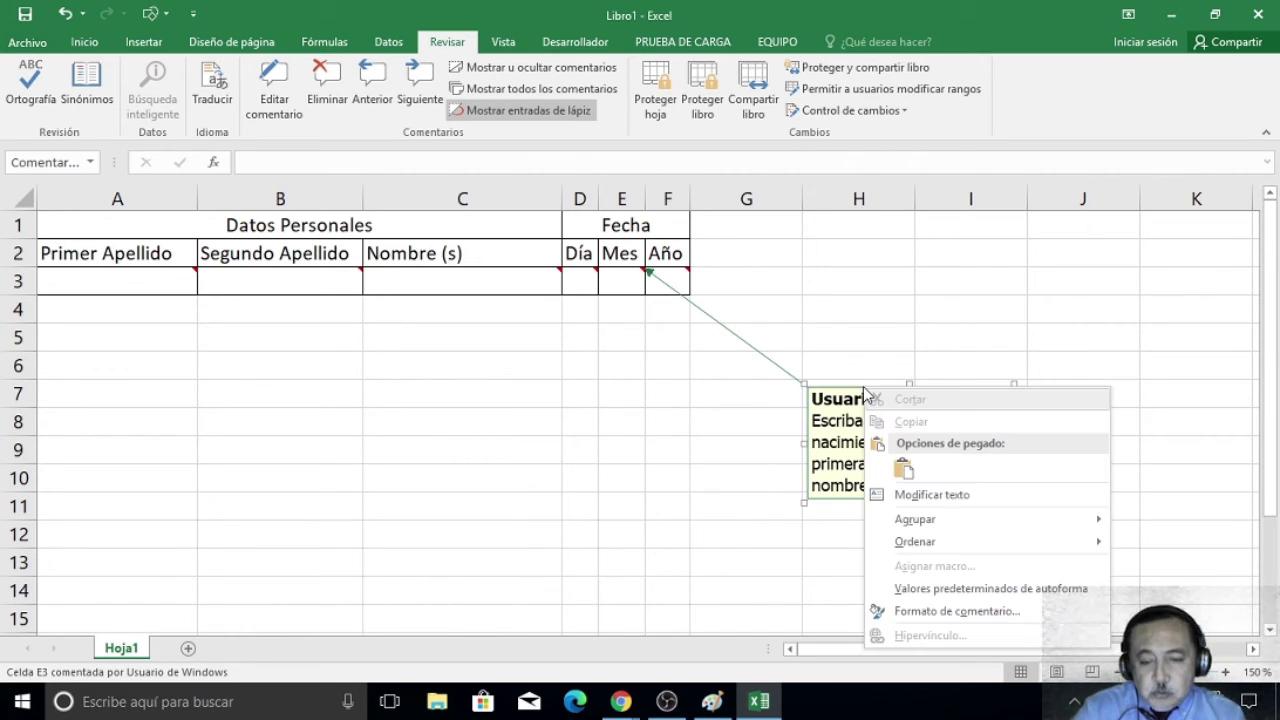
{"action": "left_click", "coordinate": [971, 614]}
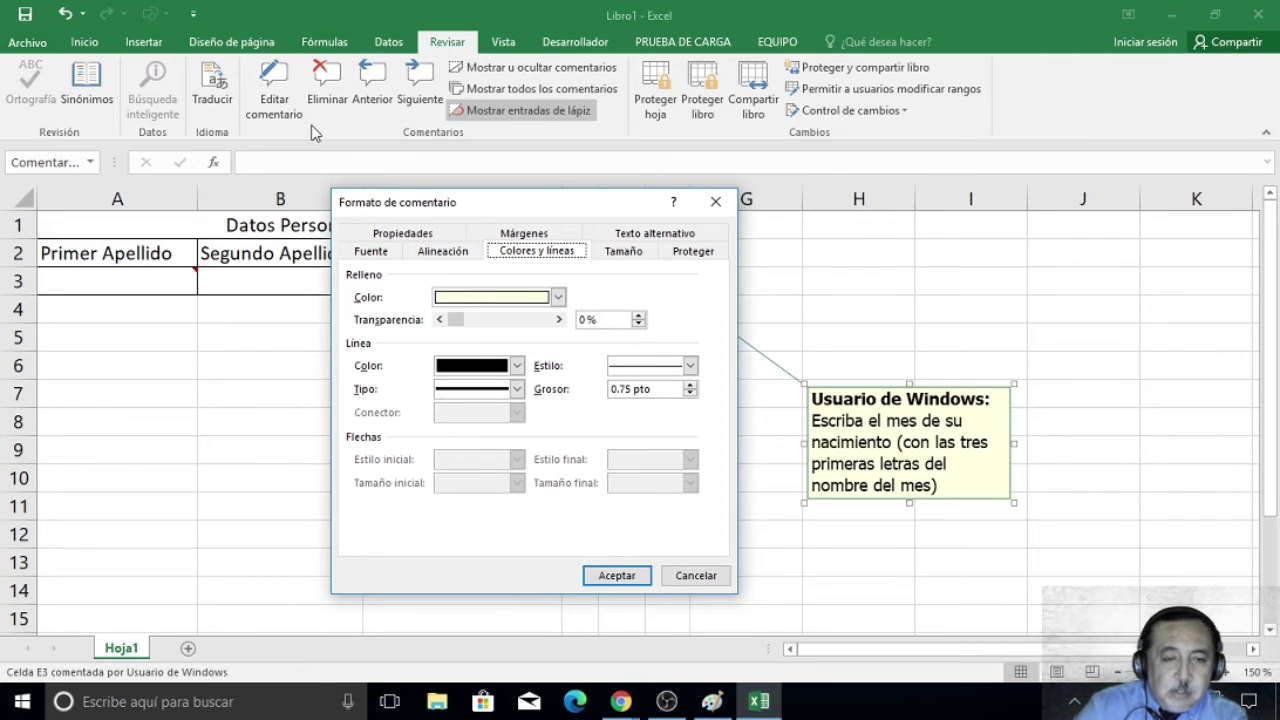
{"action": "left_click", "coordinate": [372, 254]}
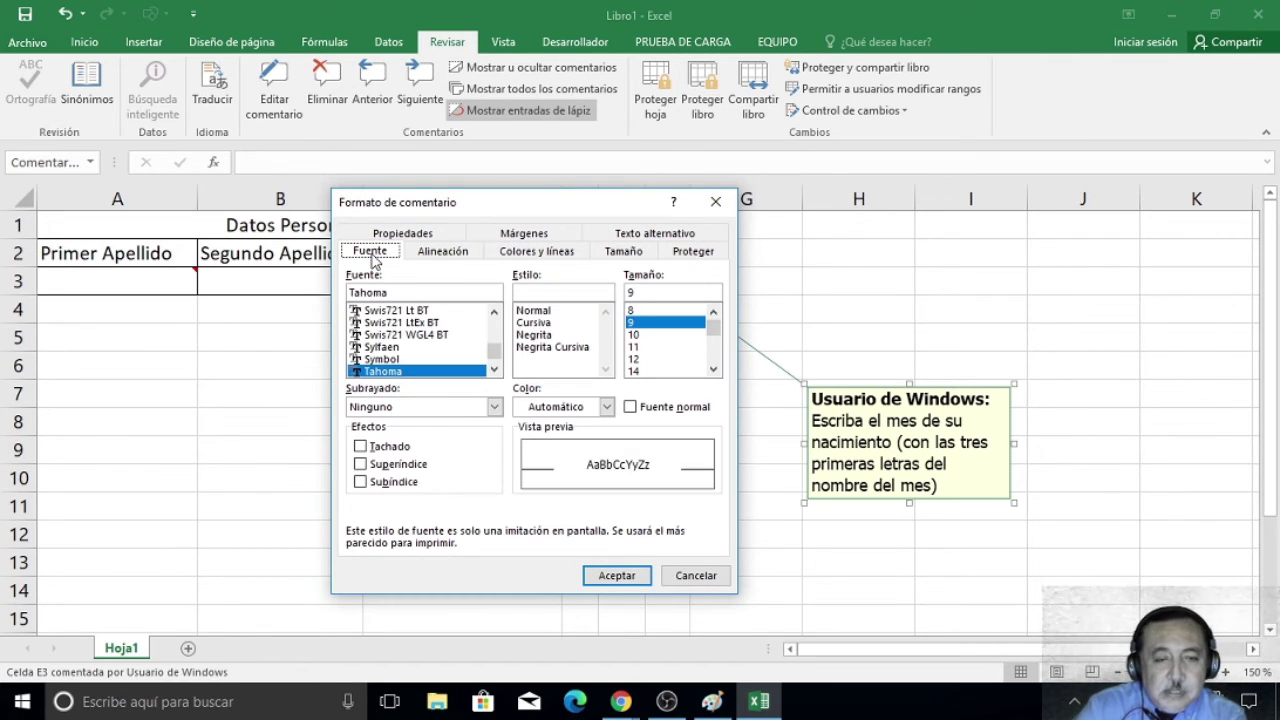
{"action": "left_click", "coordinate": [443, 255]}
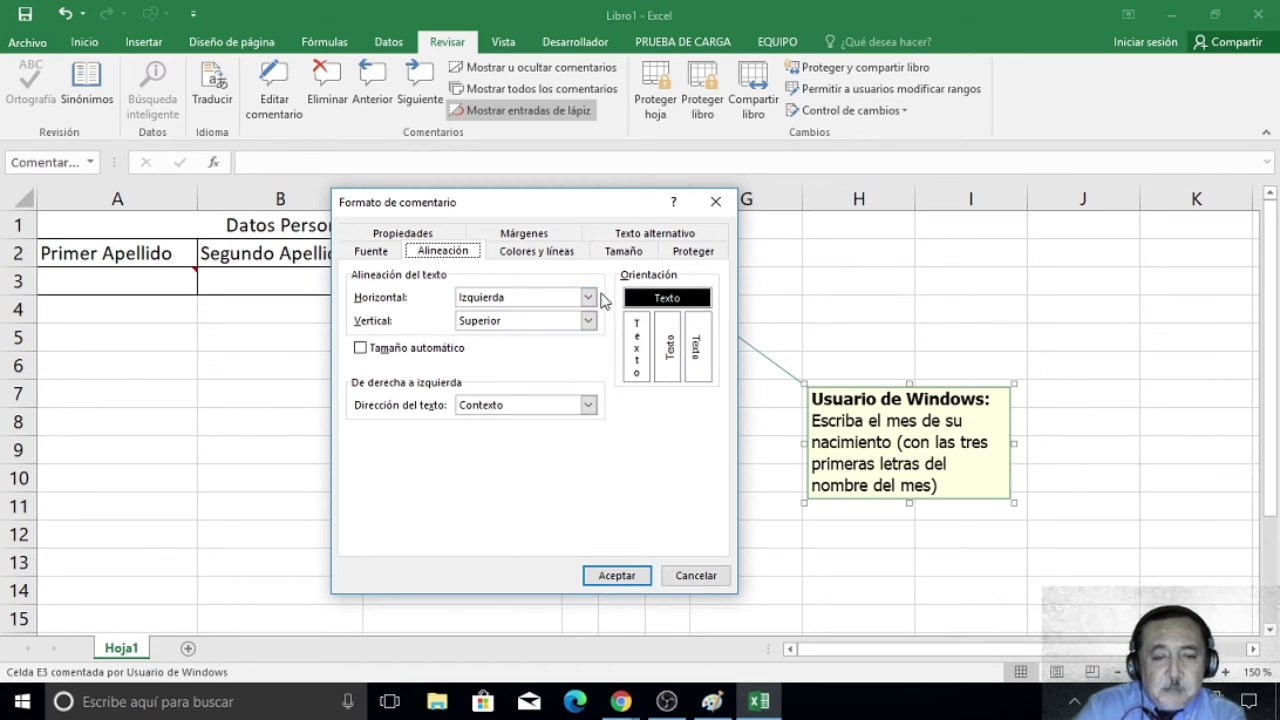
{"action": "left_click", "coordinate": [588, 298]}
{"action": "left_click", "coordinate": [495, 326]}
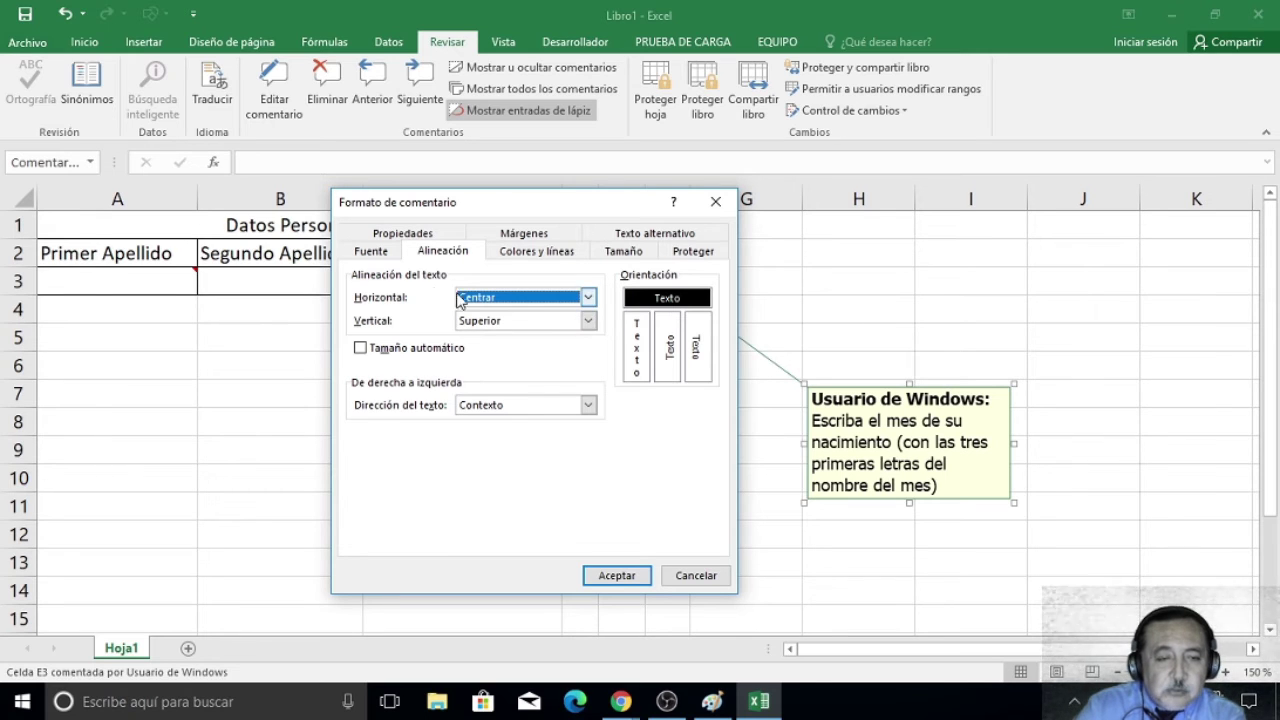
Set the comment font to Forte, size 8, Normal style, dark blue colour.
{"action": "left_click", "coordinate": [375, 252]}
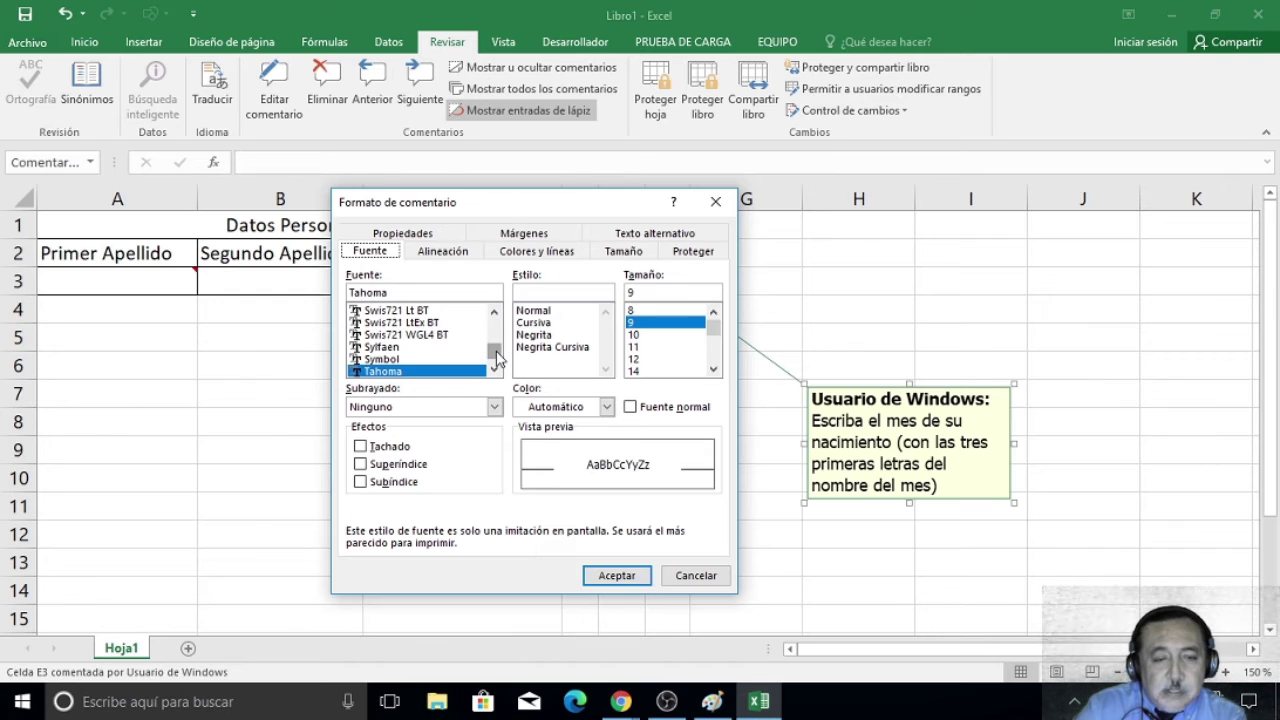
{"action": "left_click_drag", "start_coordinate": [496, 358], "coordinate": [496, 343]}
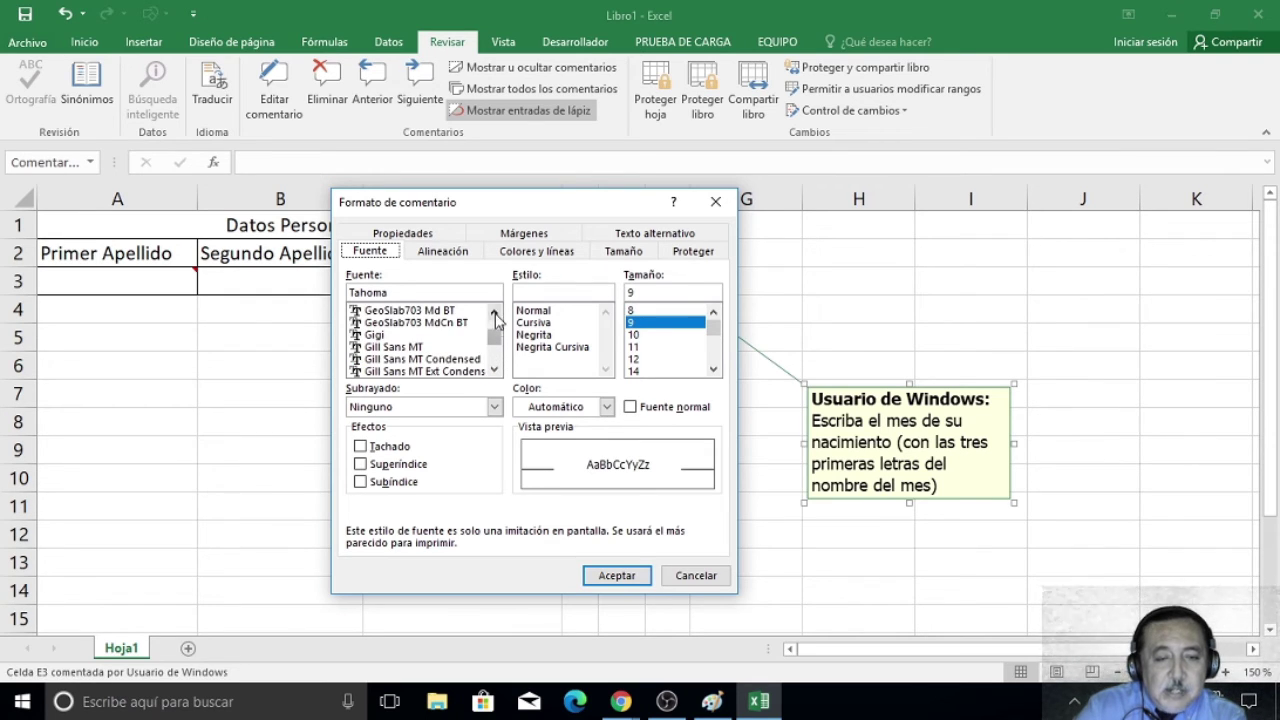
{"action": "left_click", "coordinate": [495, 313]}
{"action": "left_click", "coordinate": [495, 313]}
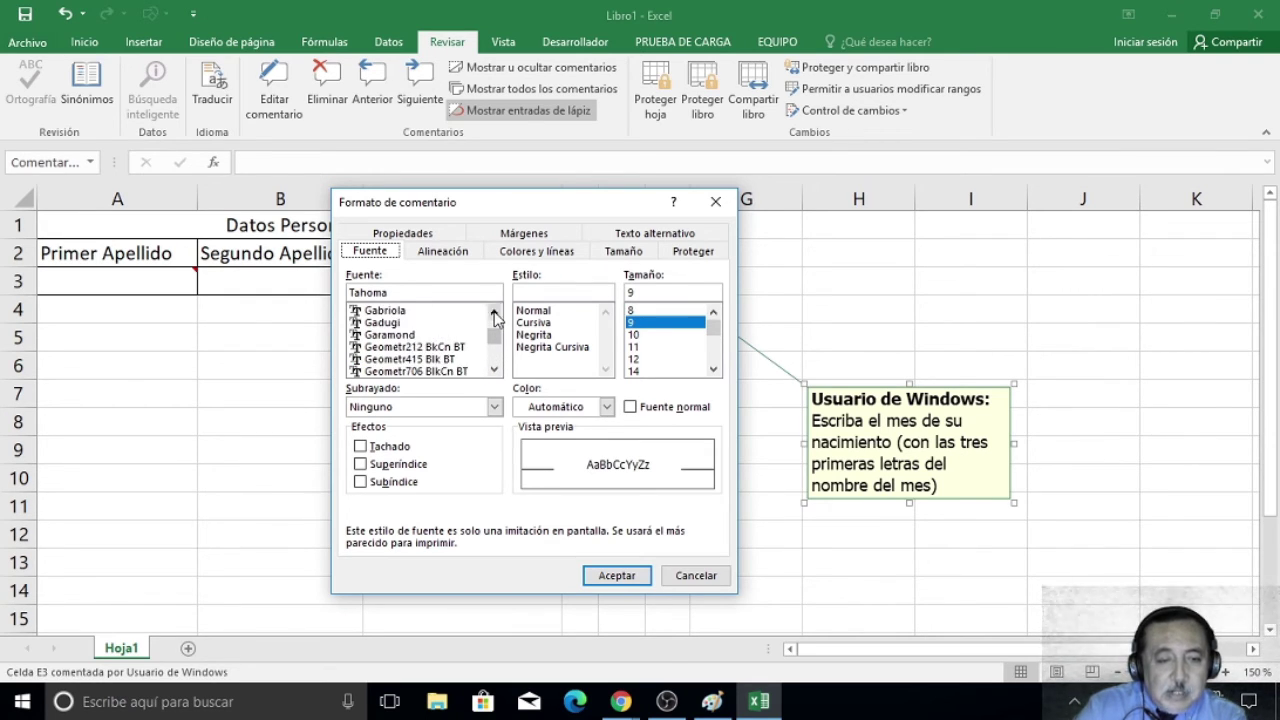
{"action": "left_click", "coordinate": [495, 313]}
{"action": "left_click", "coordinate": [495, 313]}
{"action": "left_click", "coordinate": [495, 313]}
{"action": "left_click", "coordinate": [495, 313]}
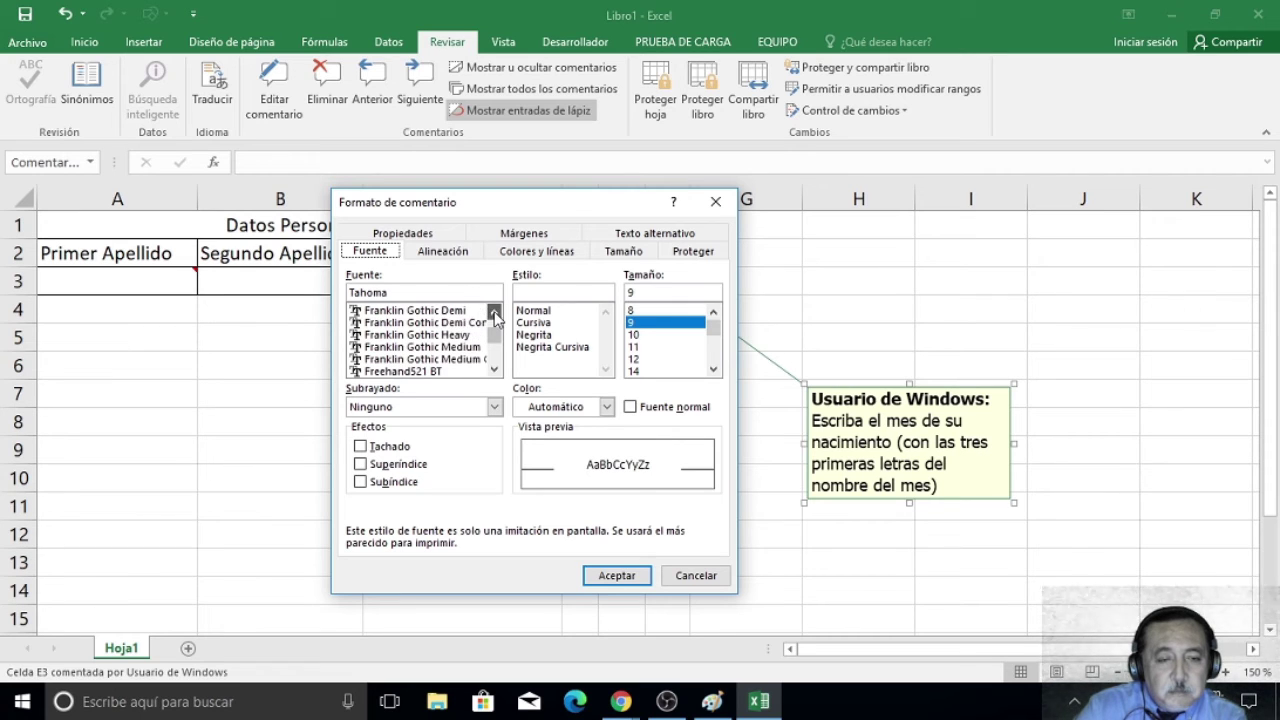
{"action": "left_click", "coordinate": [495, 313]}
{"action": "left_click", "coordinate": [495, 313]}
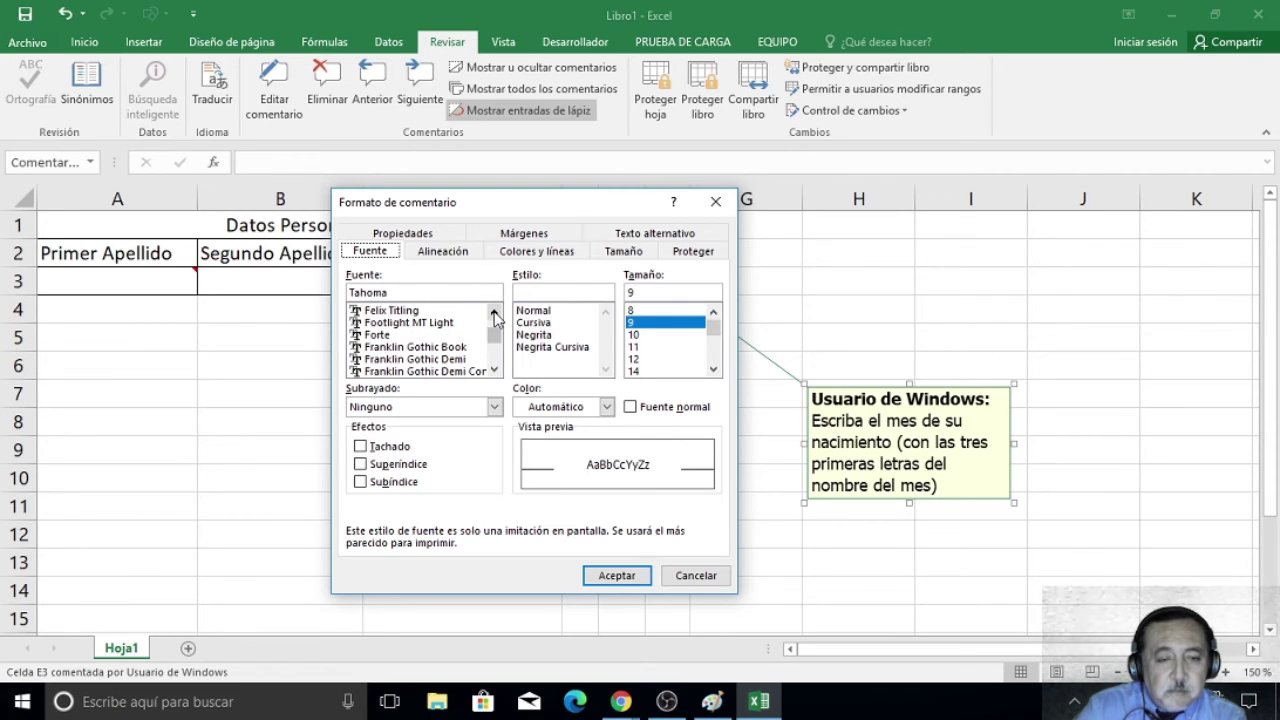
{"action": "left_click", "coordinate": [384, 335]}
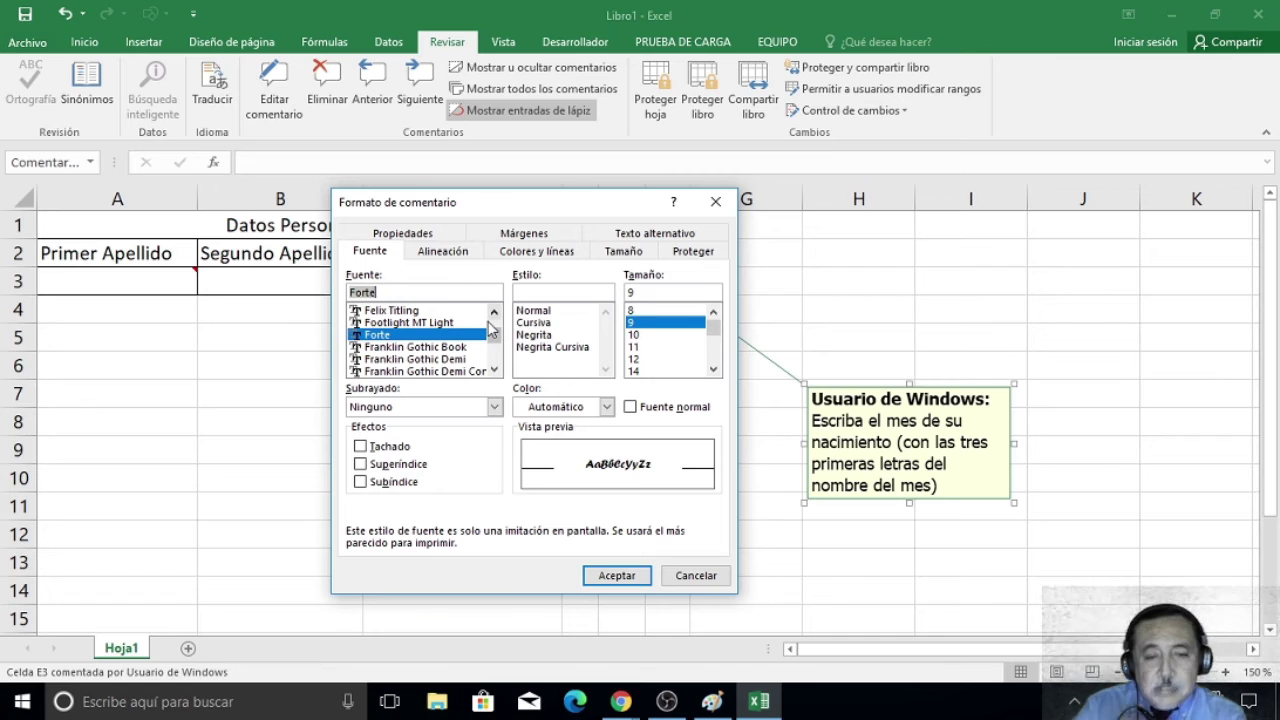
{"action": "left_click", "coordinate": [629, 313]}
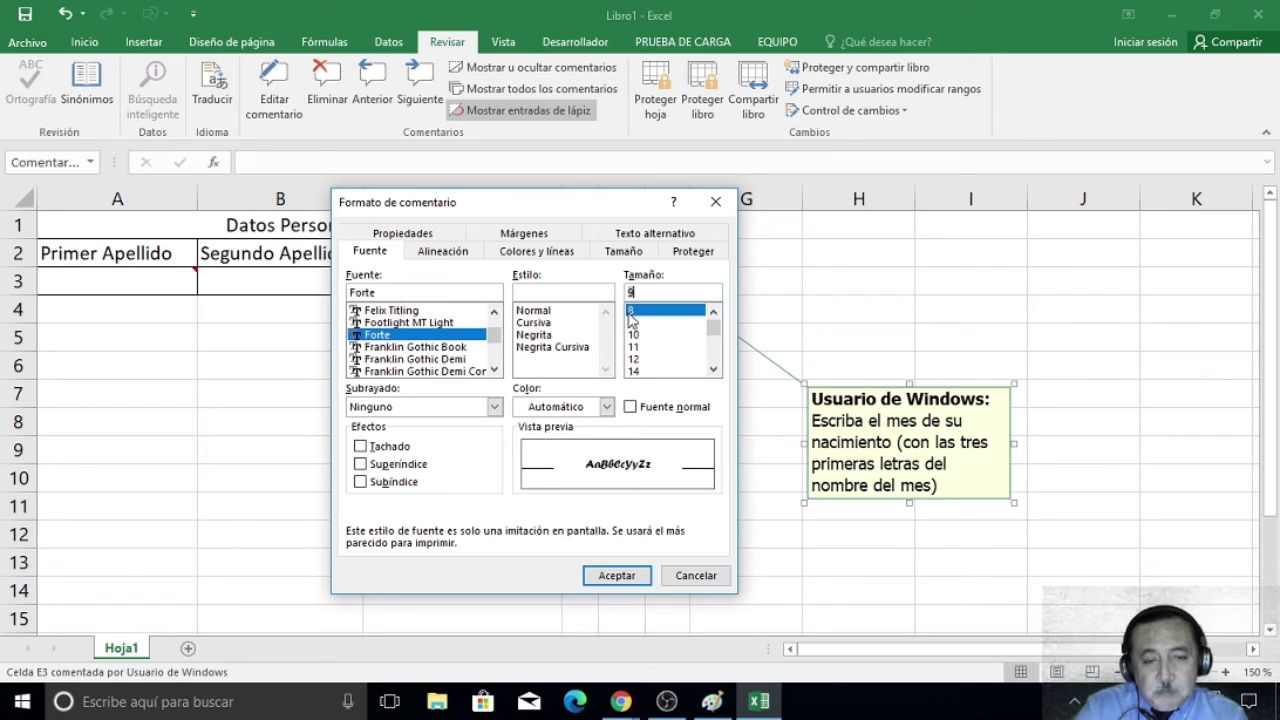
{"action": "left_click", "coordinate": [530, 311]}
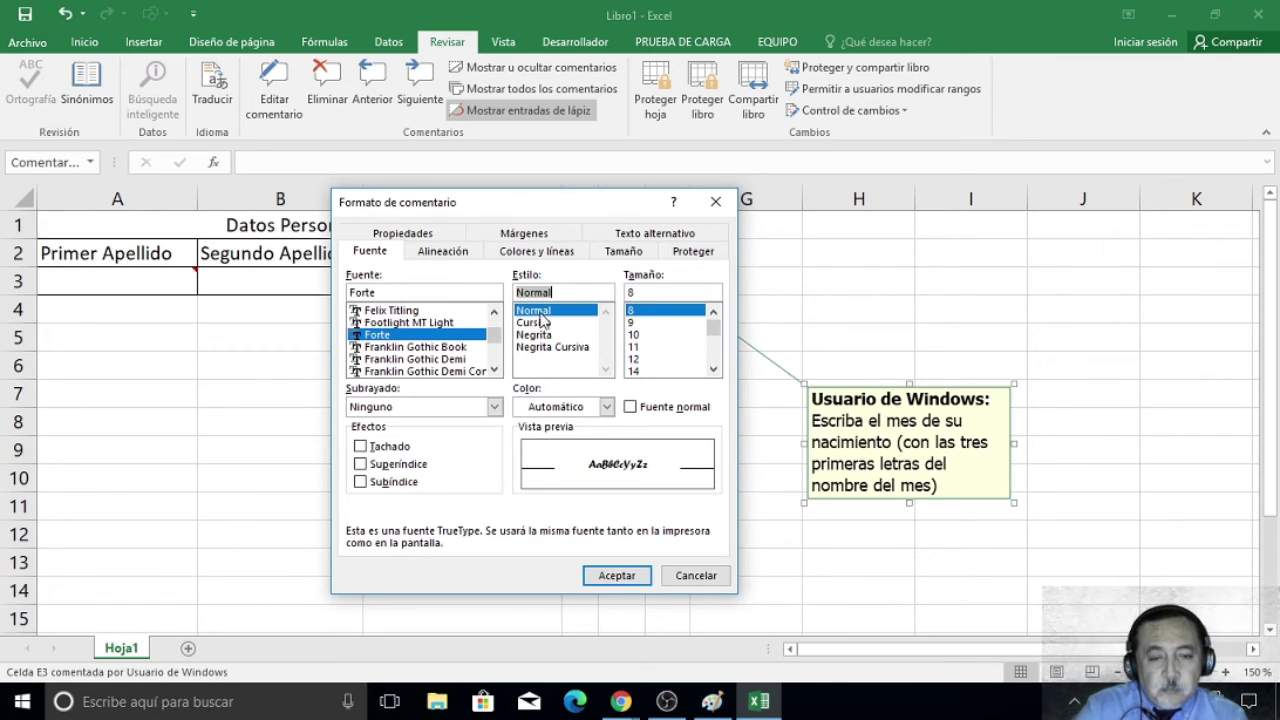
{"action": "left_click", "coordinate": [606, 407]}
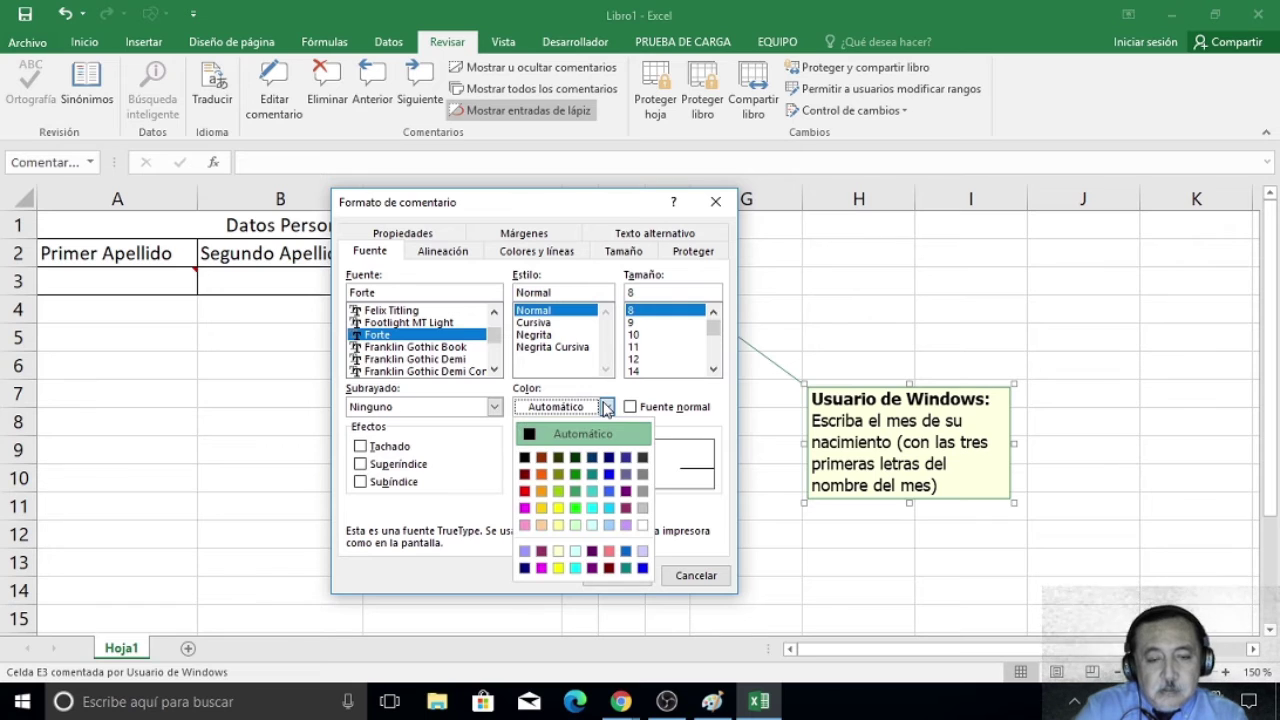
{"action": "left_click", "coordinate": [609, 457]}
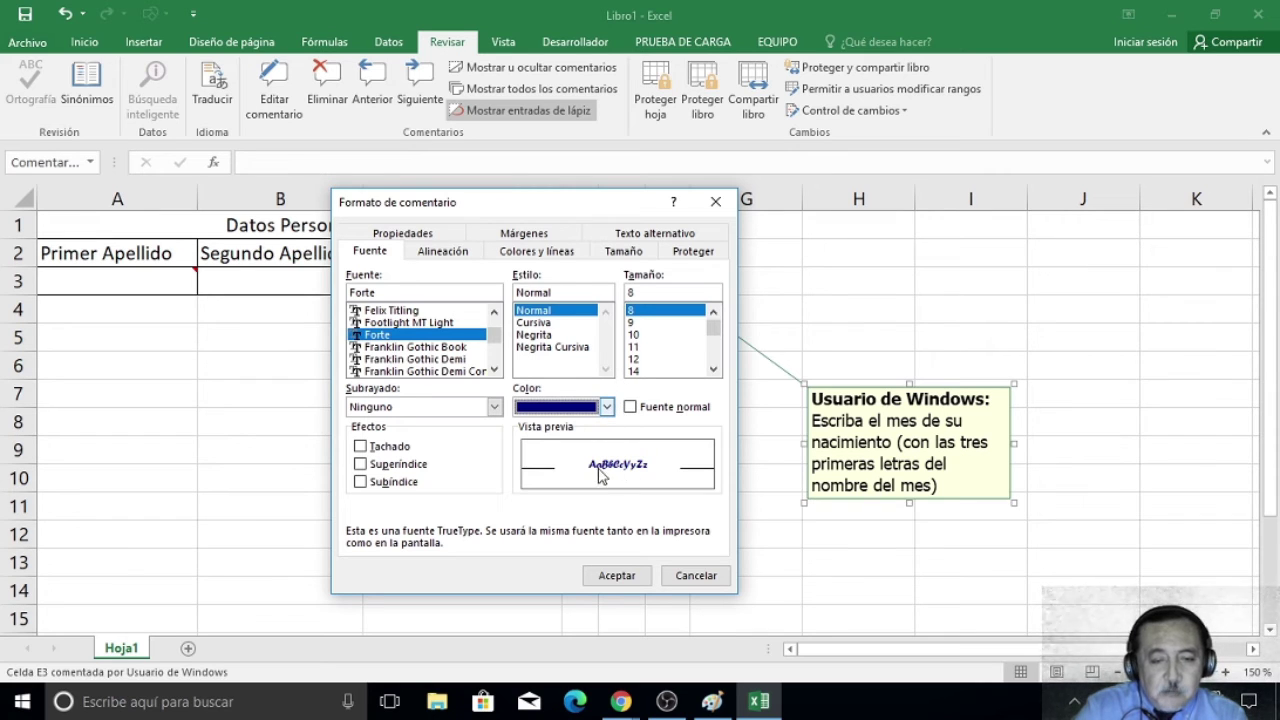
Fill the comment with light turquoise at 50 % transparency.
{"action": "left_click", "coordinate": [538, 254]}
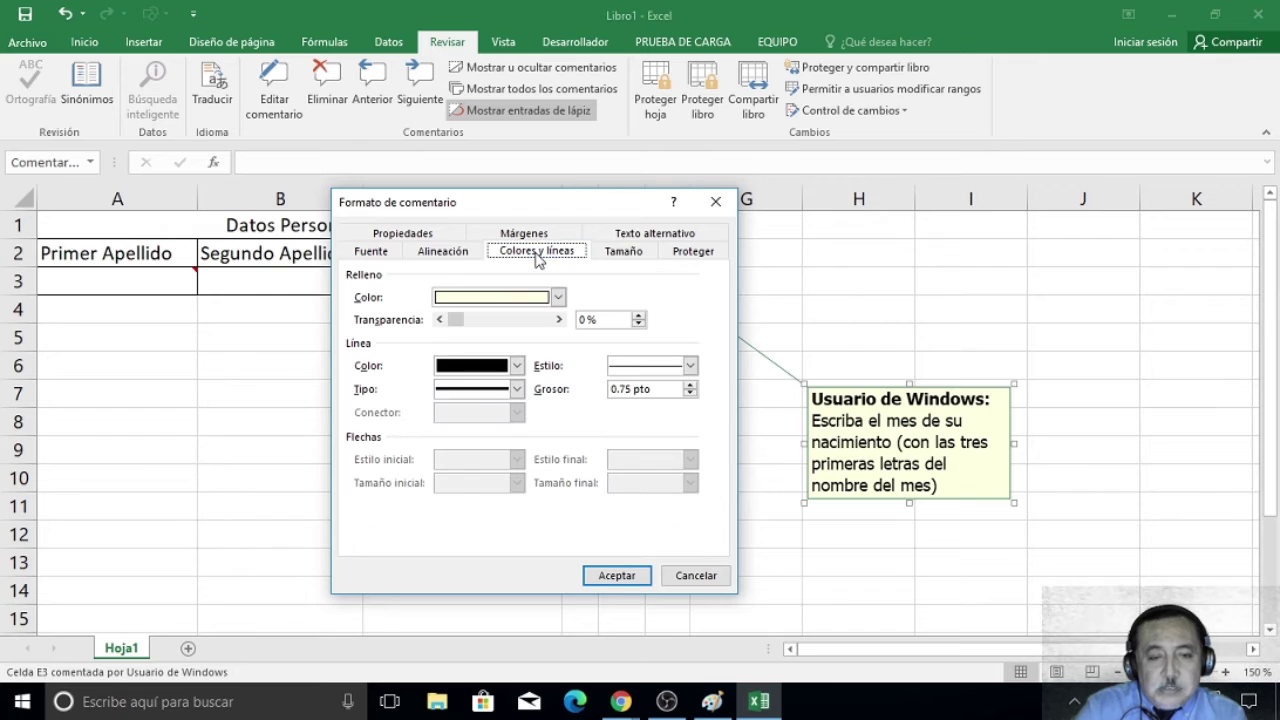
{"action": "left_click", "coordinate": [558, 298]}
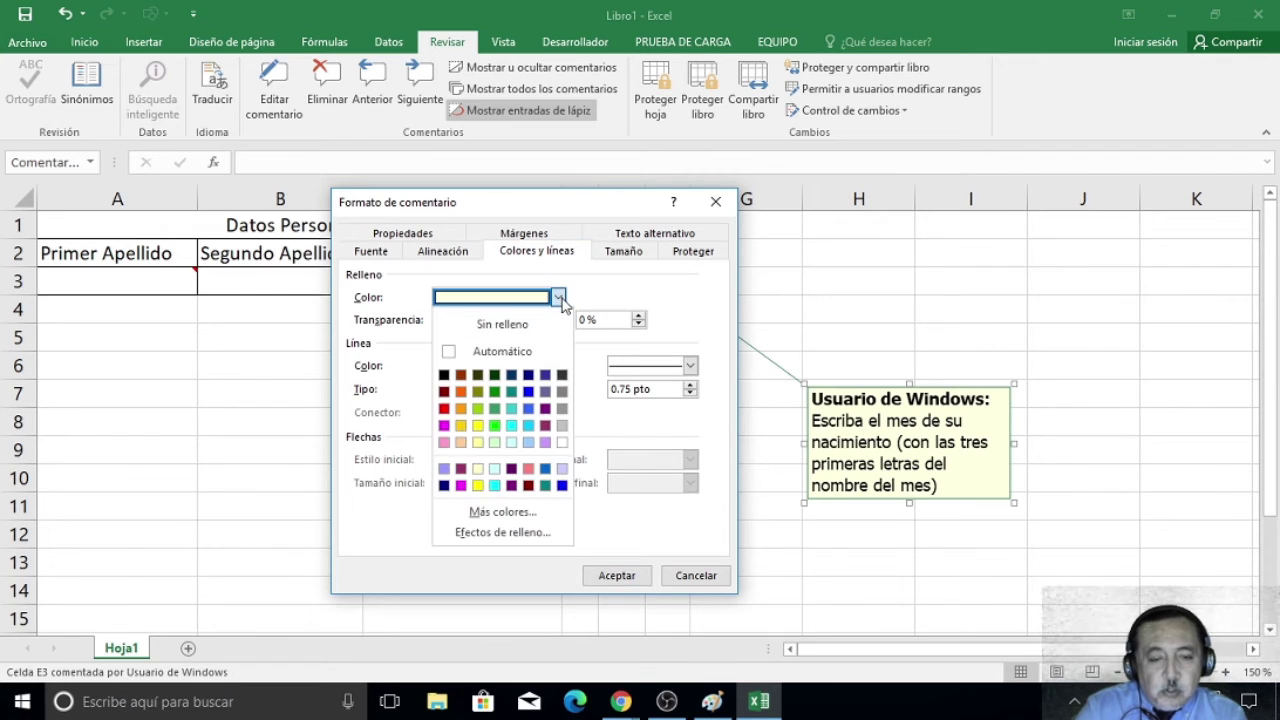
{"action": "left_click", "coordinate": [511, 442]}
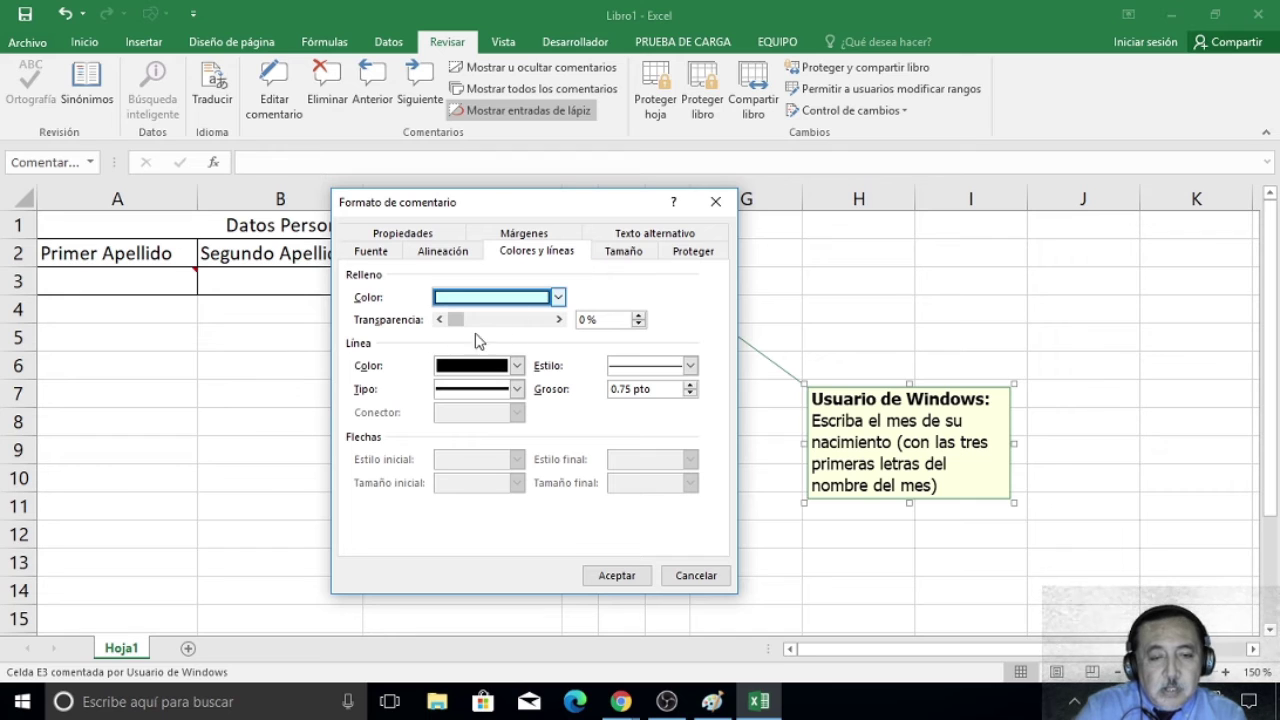
{"action": "left_click_drag", "start_coordinate": [457, 322], "coordinate": [500, 328]}
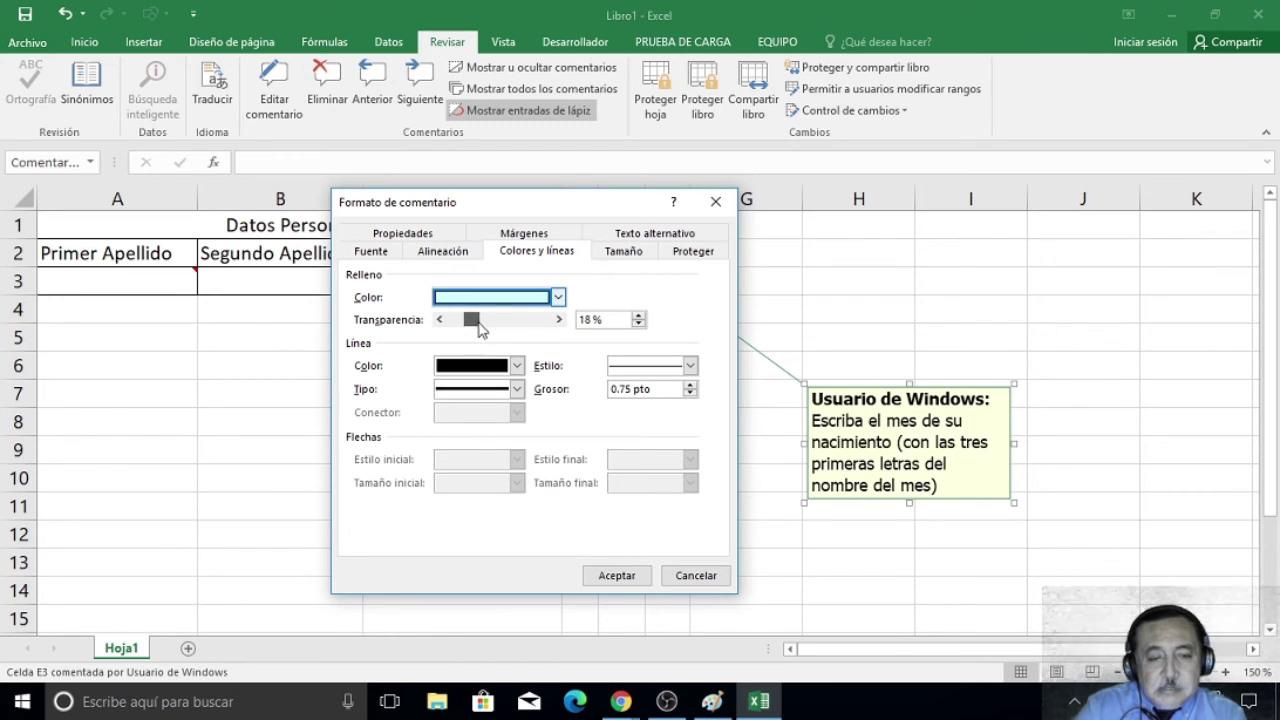
{"action": "left_click", "coordinate": [641, 325]}
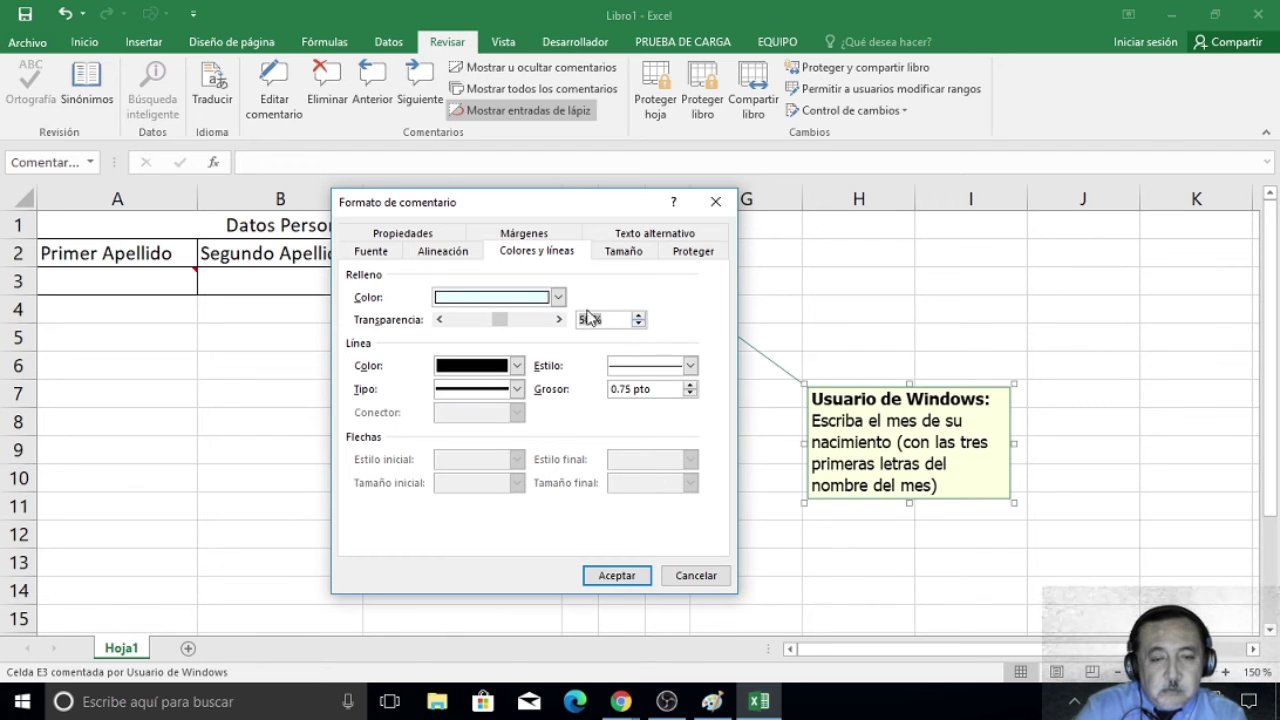
Give the comment a dark blue 2 pt outline and apply the formatting.
{"action": "left_click", "coordinate": [517, 366]}
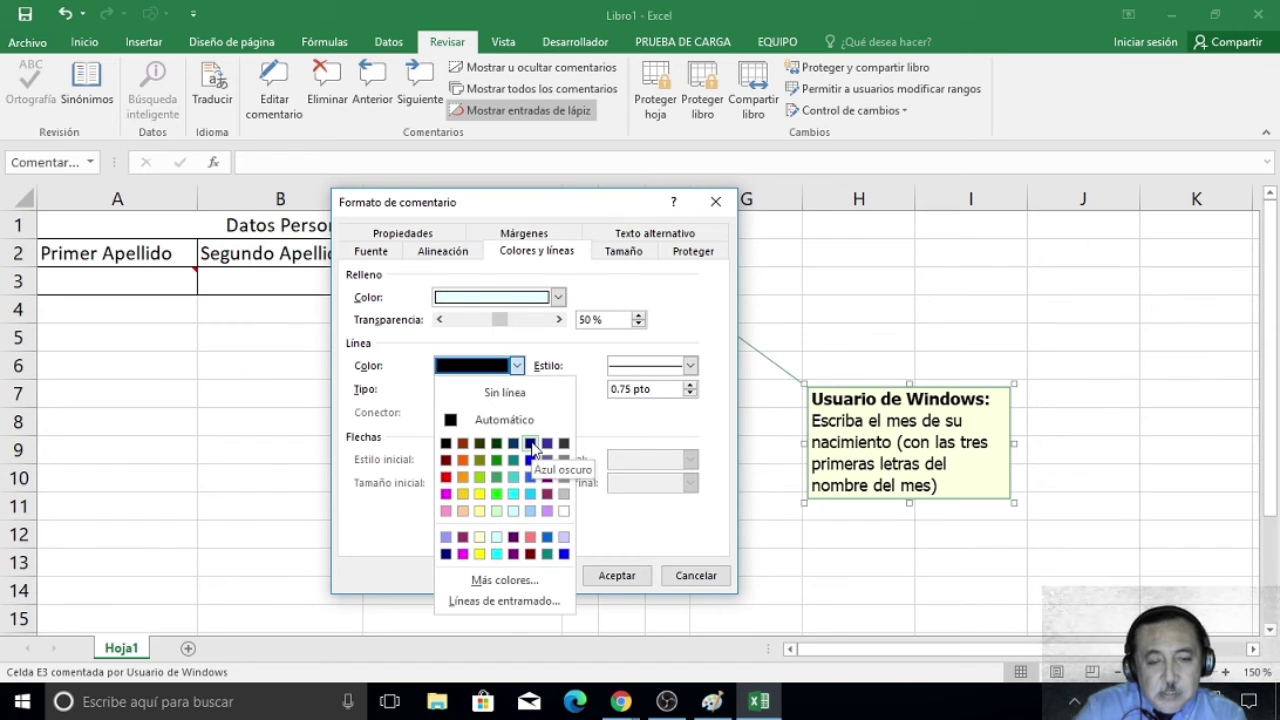
{"action": "left_click", "coordinate": [531, 445]}
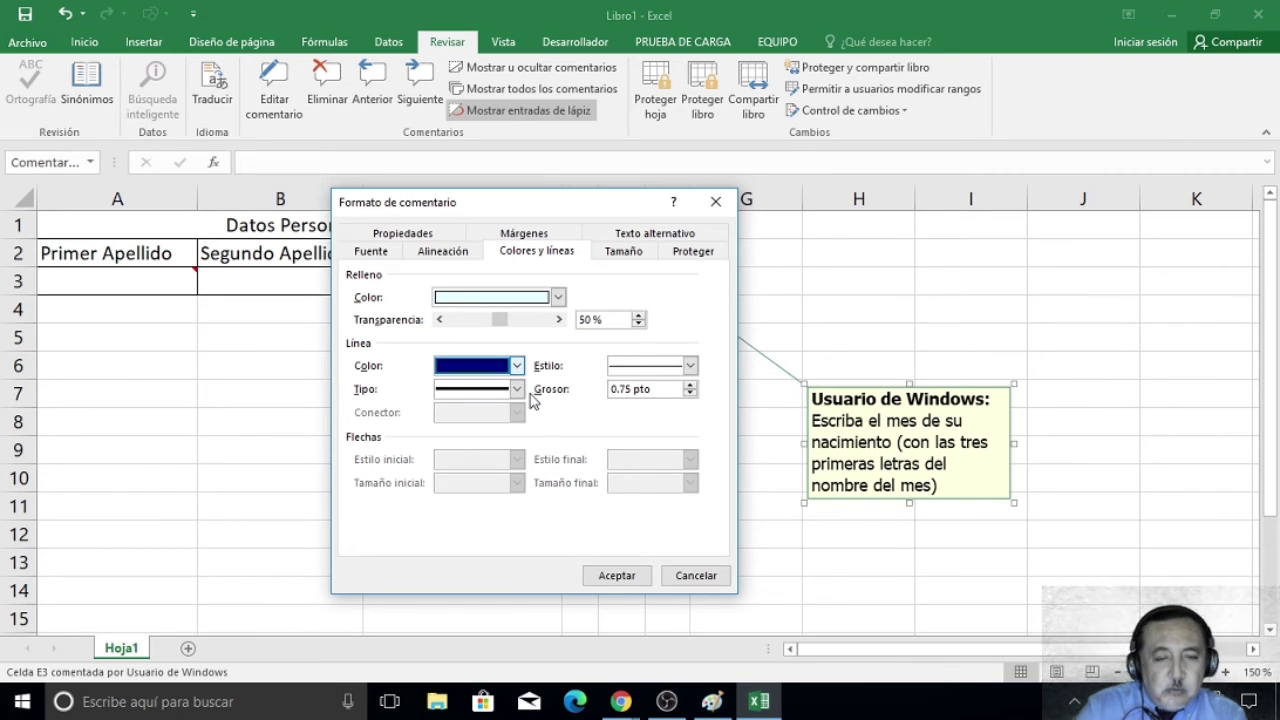
{"action": "left_click", "coordinate": [690, 386]}
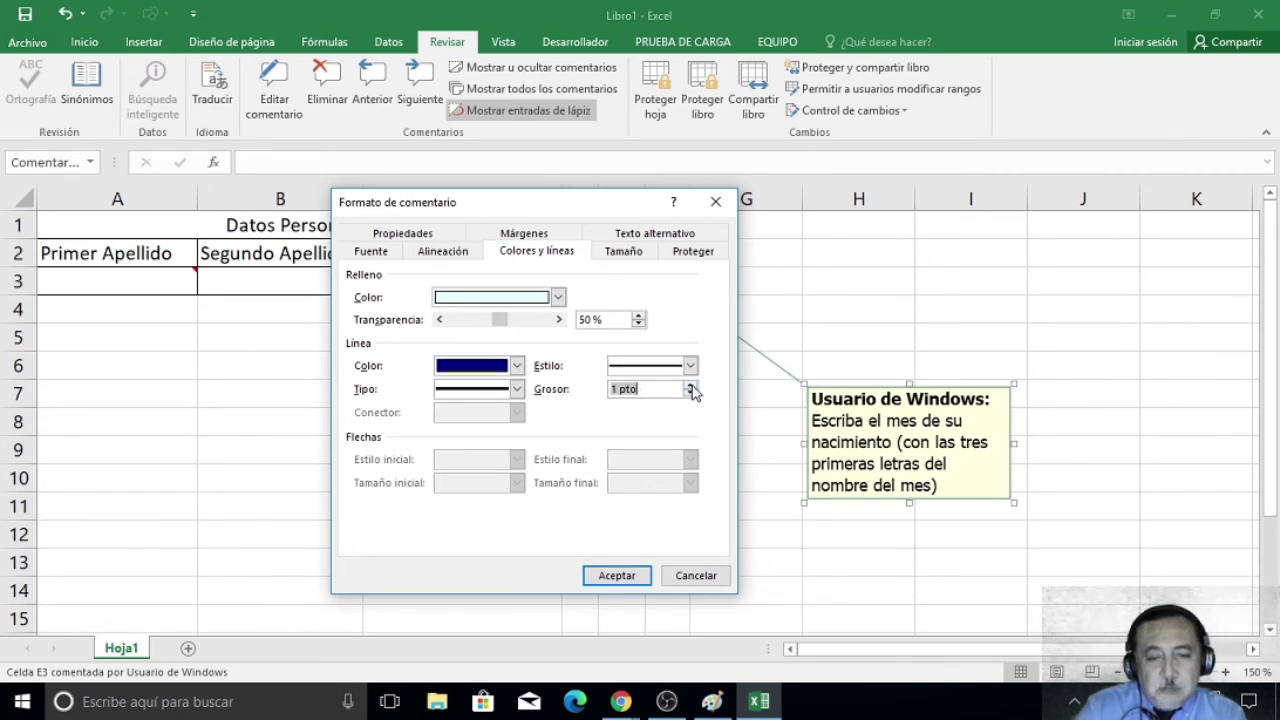
{"action": "left_click", "coordinate": [690, 386]}
{"action": "left_click", "coordinate": [690, 386]}
{"action": "left_click", "coordinate": [690, 386]}
{"action": "left_click", "coordinate": [690, 386]}
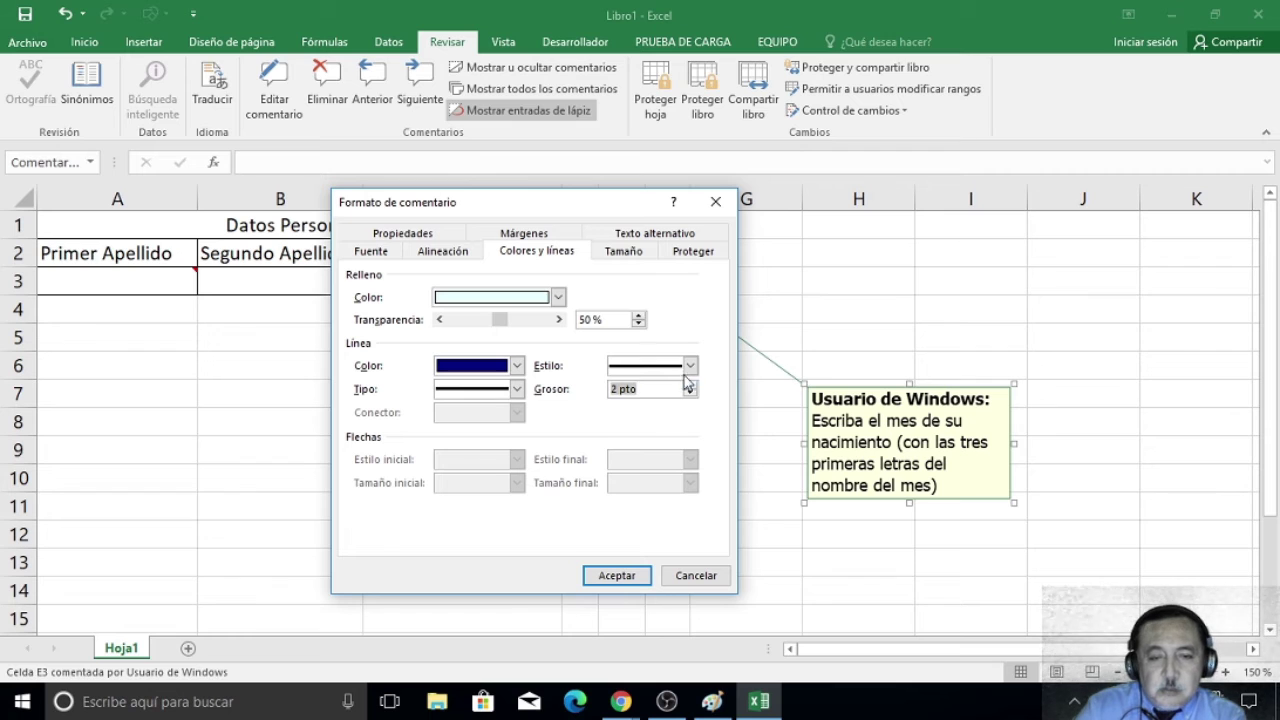
{"action": "left_click", "coordinate": [616, 576]}
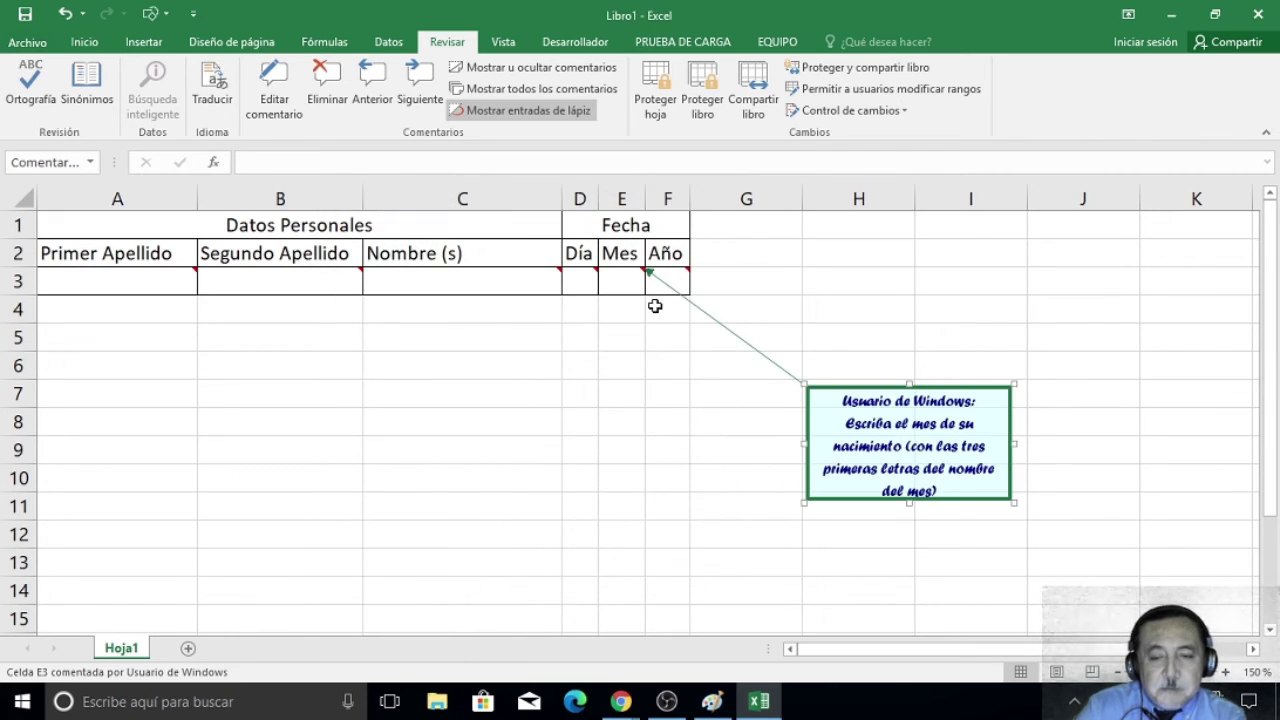
Reshape the comment into Pergamino horizontal and move it up near E1:G4.
{"action": "left_click", "coordinate": [166, 14]}
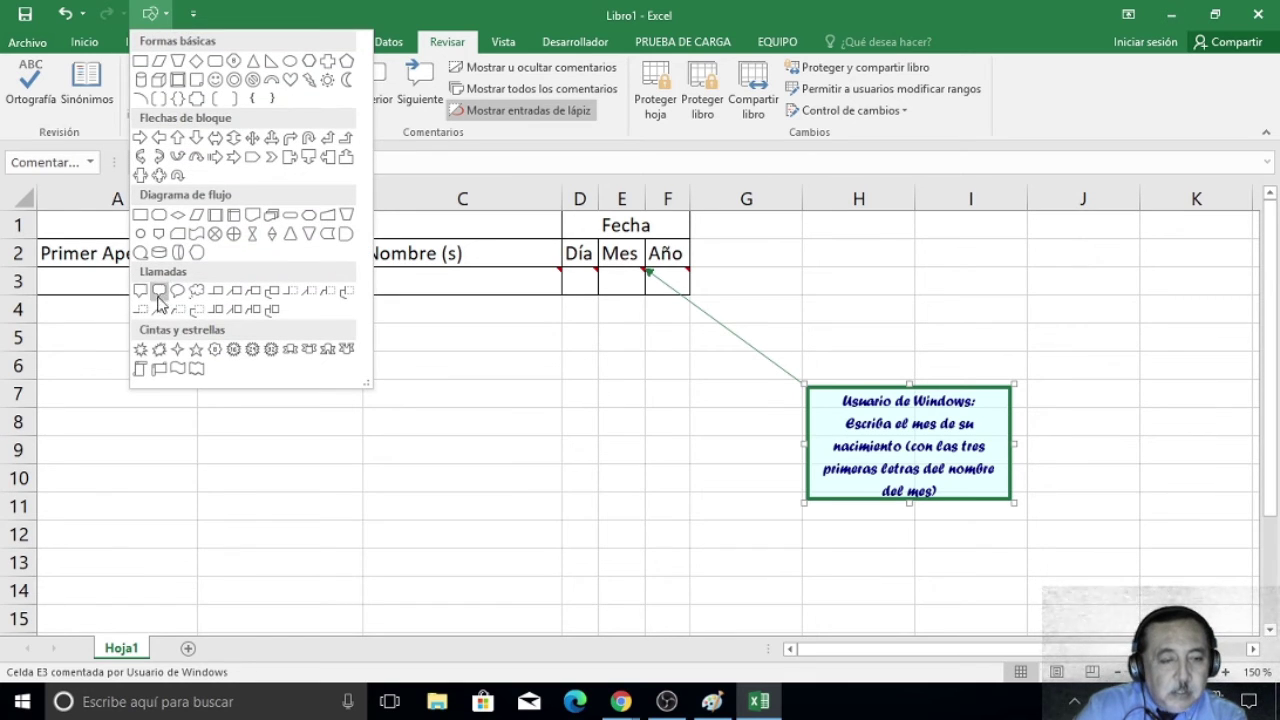
{"action": "left_click", "coordinate": [158, 370]}
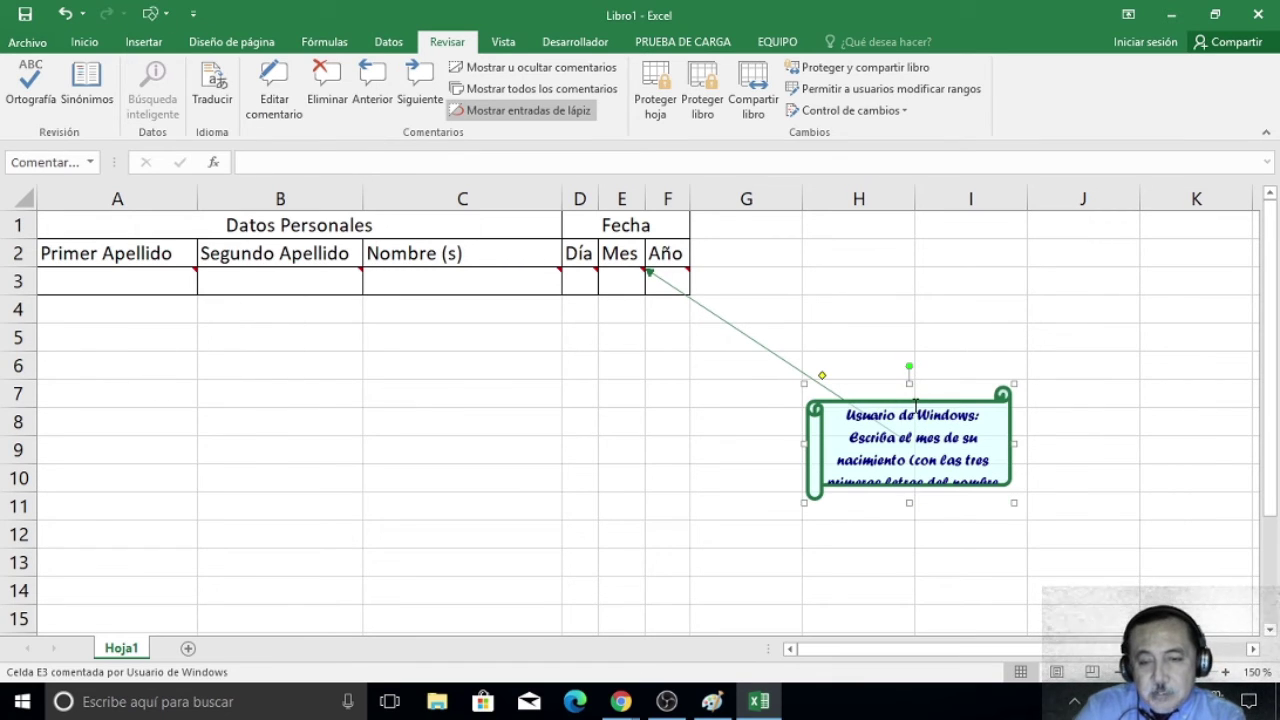
{"action": "mouse_move", "coordinate": [915, 403]}
{"action": "left_mouse_down"}
{"action": "mouse_move", "coordinate": [705, 277]}
{"action": "mouse_move", "coordinate": [727, 231]}
{"action": "left_mouse_up"}
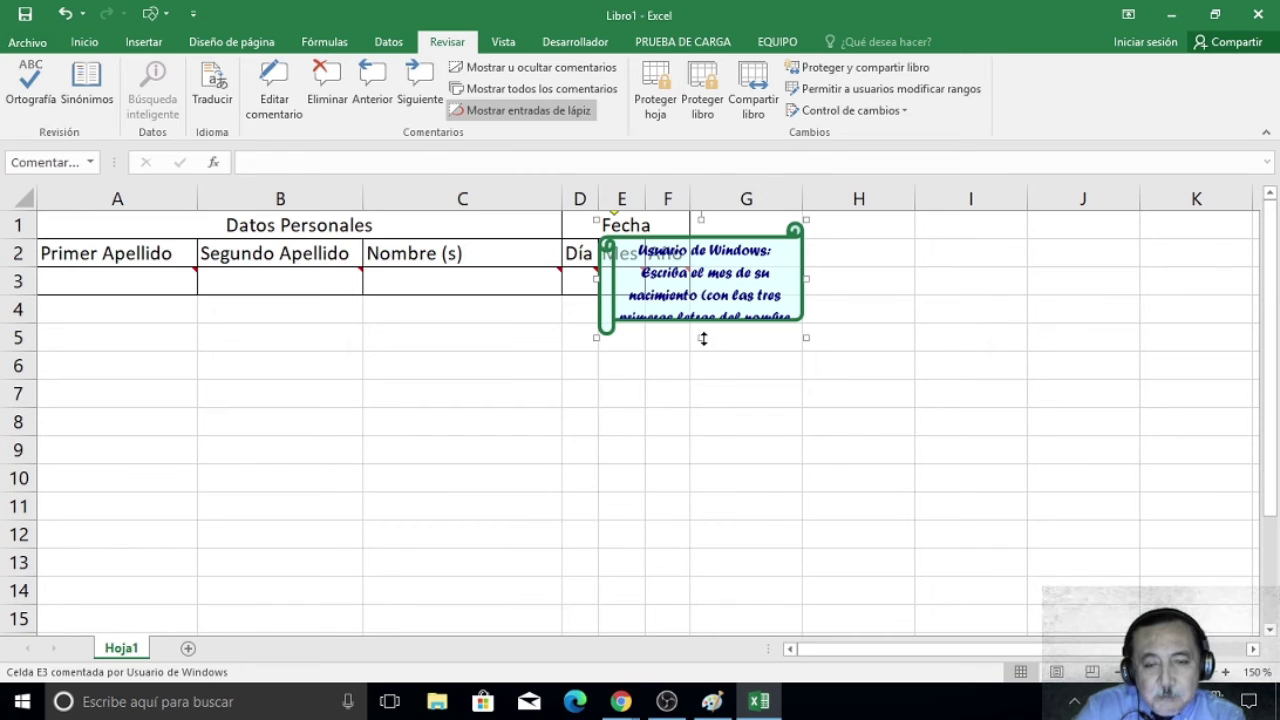
Stretch the scroll comment taller, place it below Mes/Año, enlarge its curls, then click H5.
{"action": "left_click_drag", "start_coordinate": [703, 344], "coordinate": [703, 351]}
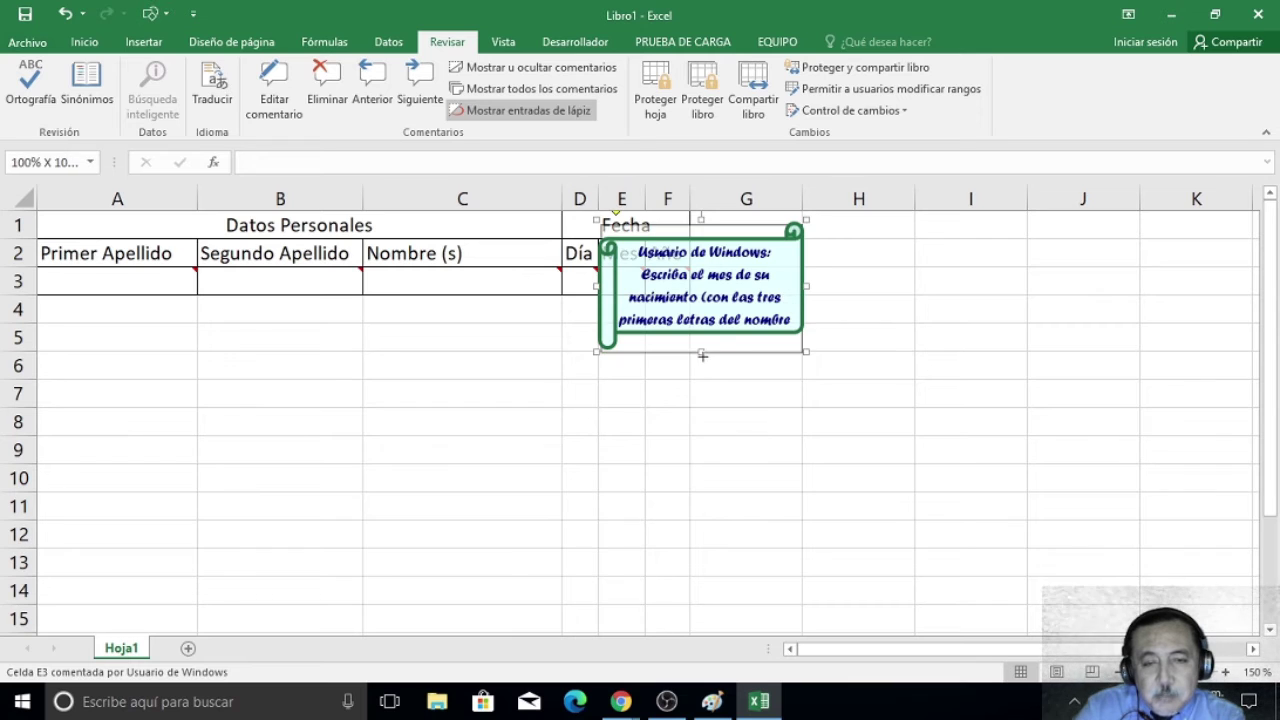
{"action": "left_click_drag", "start_coordinate": [703, 352], "coordinate": [703, 356]}
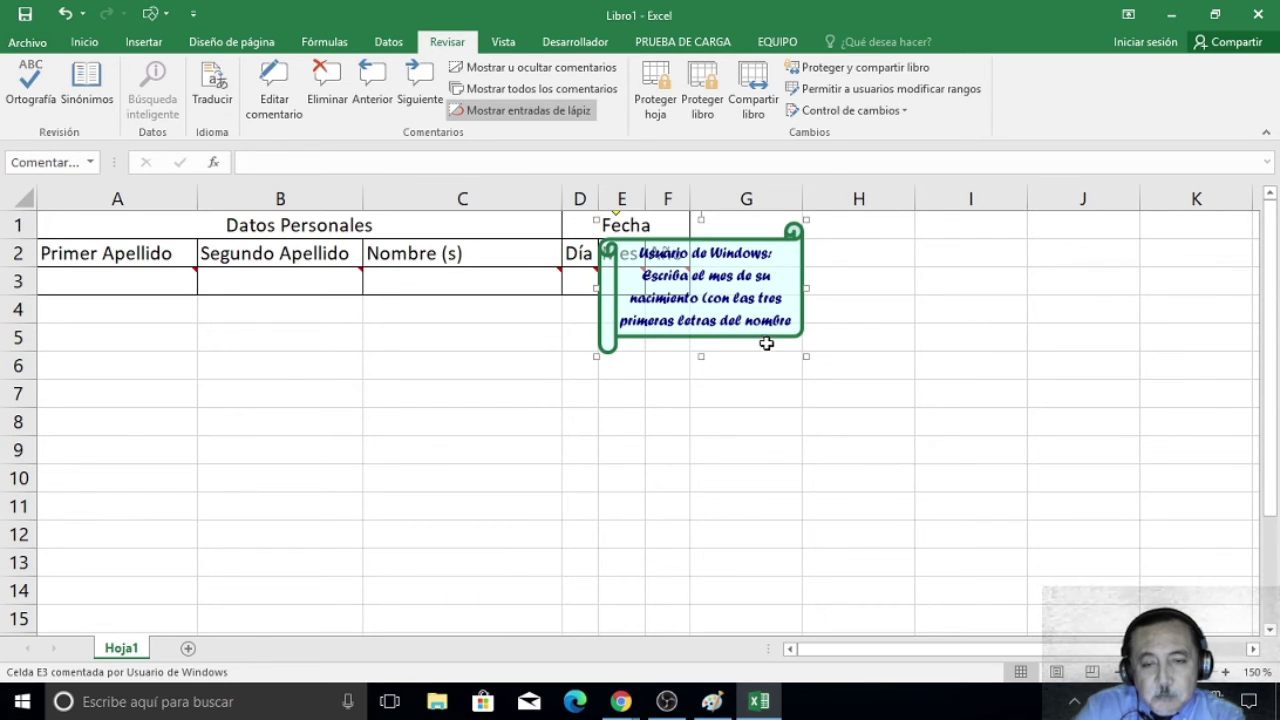
{"action": "left_click_drag", "start_coordinate": [764, 342], "coordinate": [772, 380]}
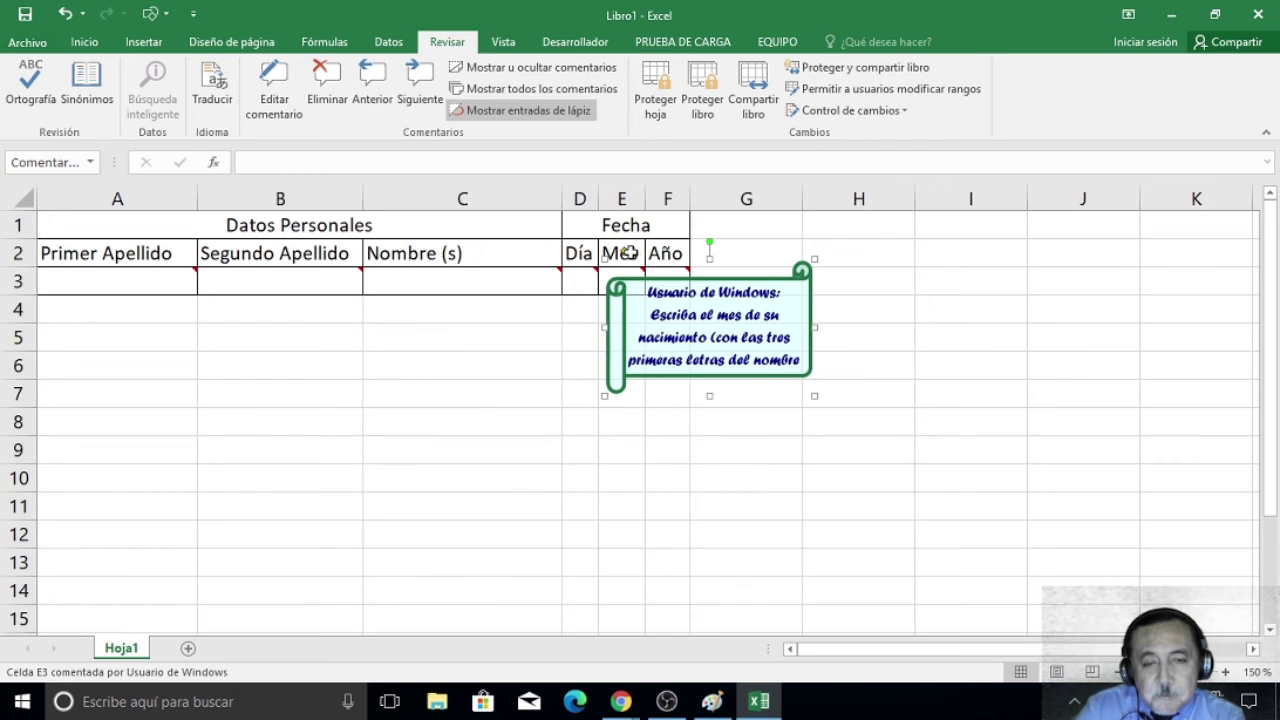
{"action": "left_click_drag", "start_coordinate": [626, 256], "coordinate": [651, 256]}
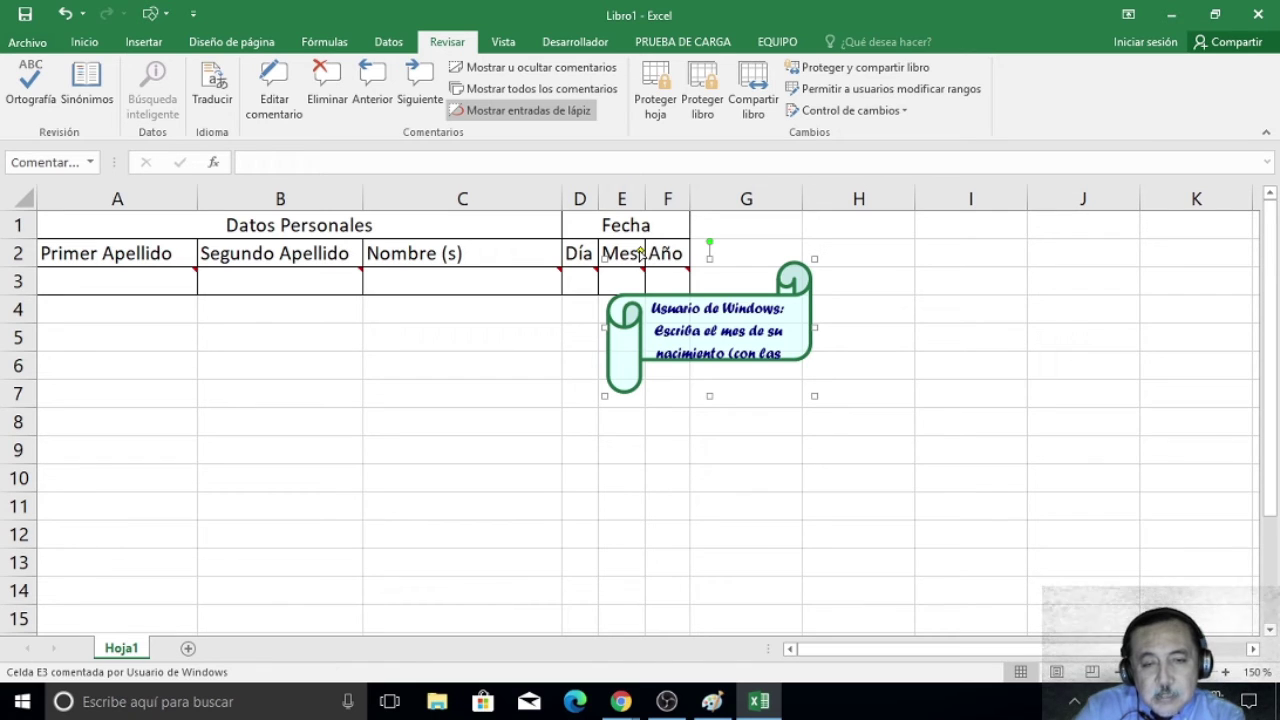
{"action": "left_click_drag", "start_coordinate": [640, 255], "coordinate": [615, 256]}
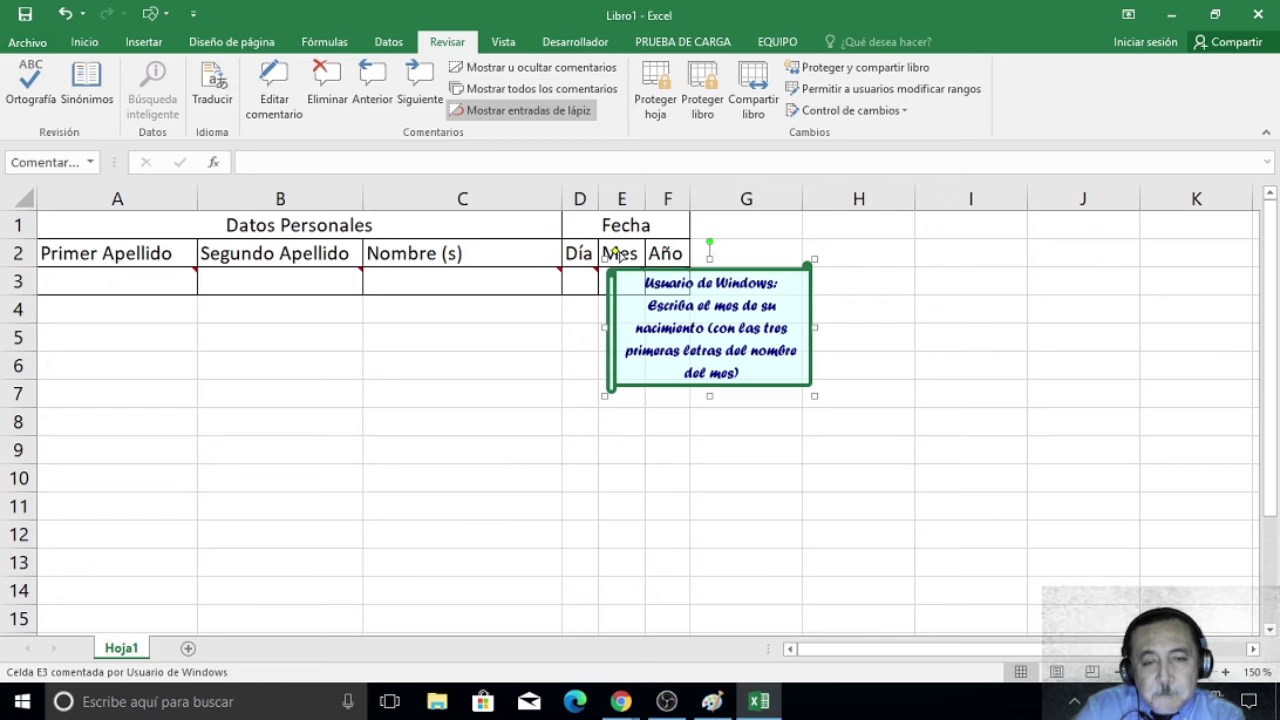
{"action": "left_click_drag", "start_coordinate": [620, 256], "coordinate": [616, 256]}
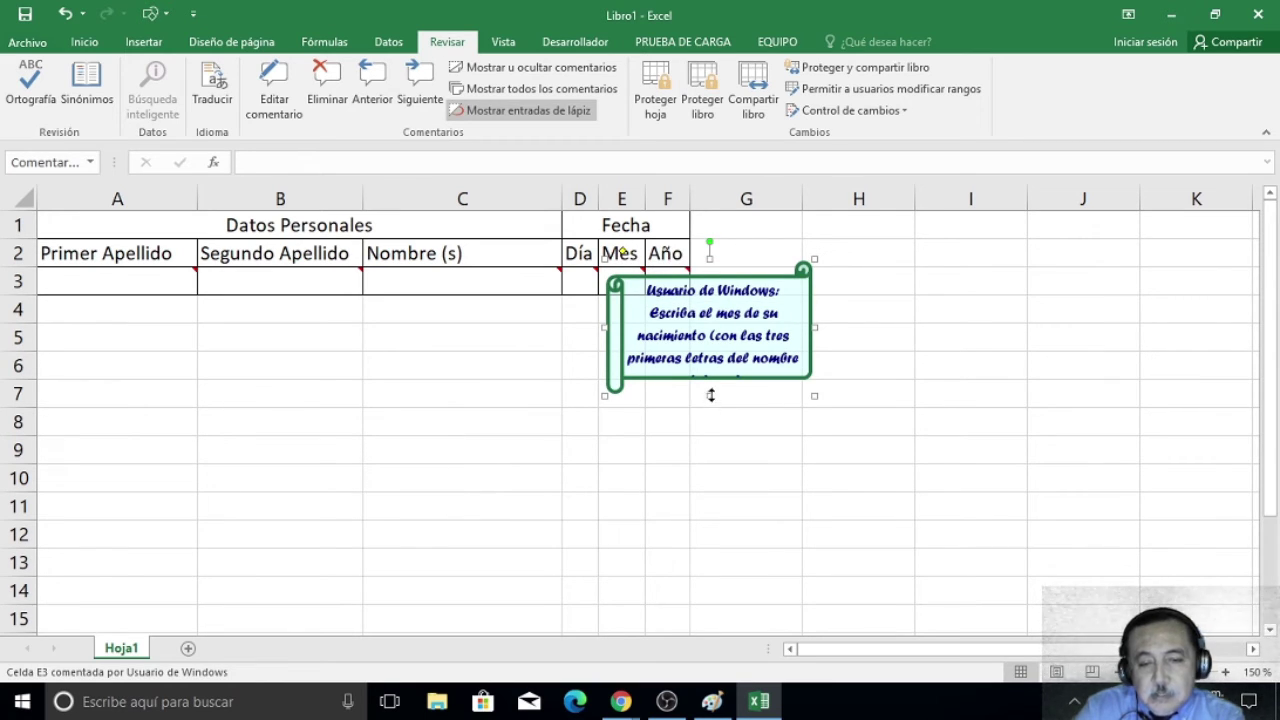
{"action": "left_click_drag", "start_coordinate": [711, 409], "coordinate": [711, 417]}
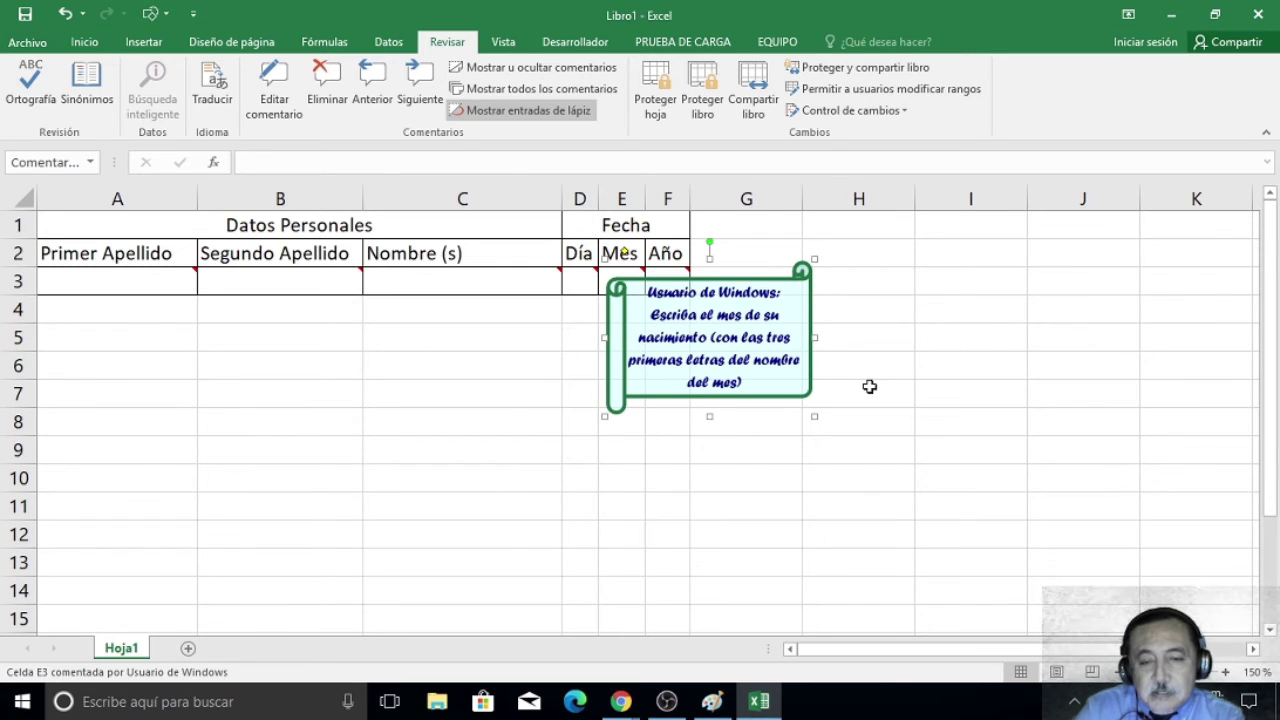
{"action": "left_click", "coordinate": [875, 331]}
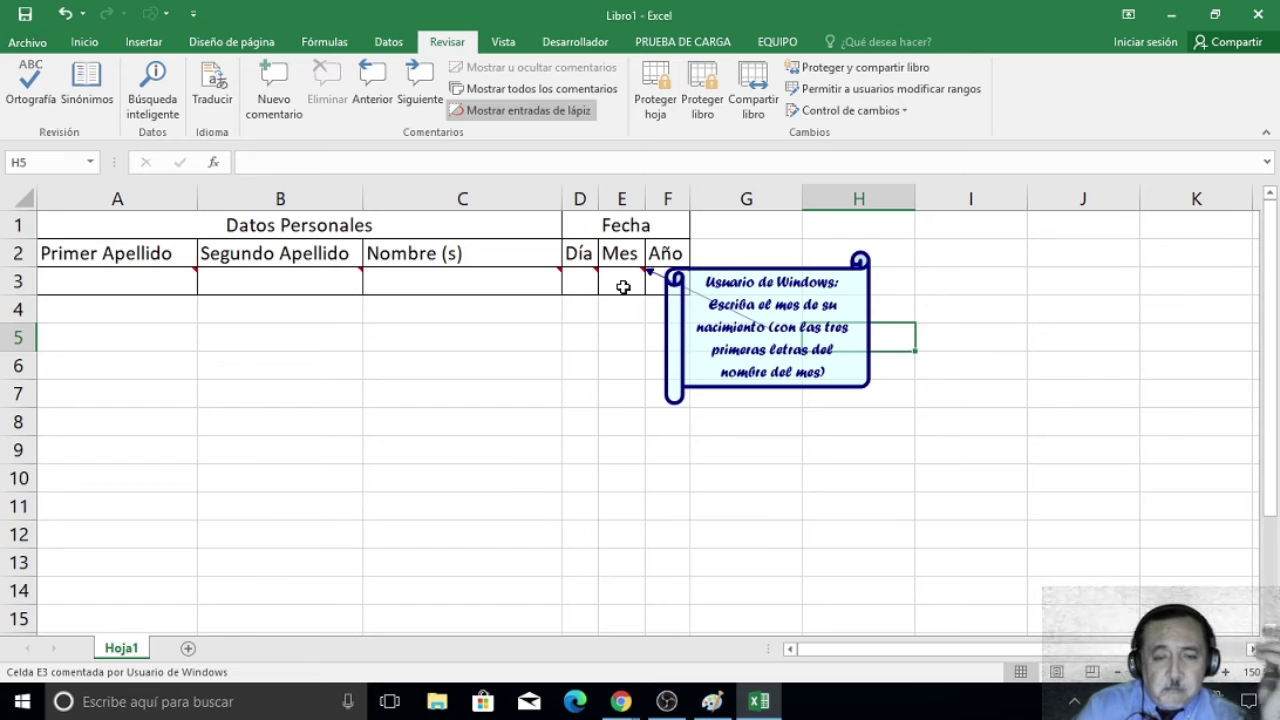
{"action": "mouse_move", "coordinate": [580, 281]}
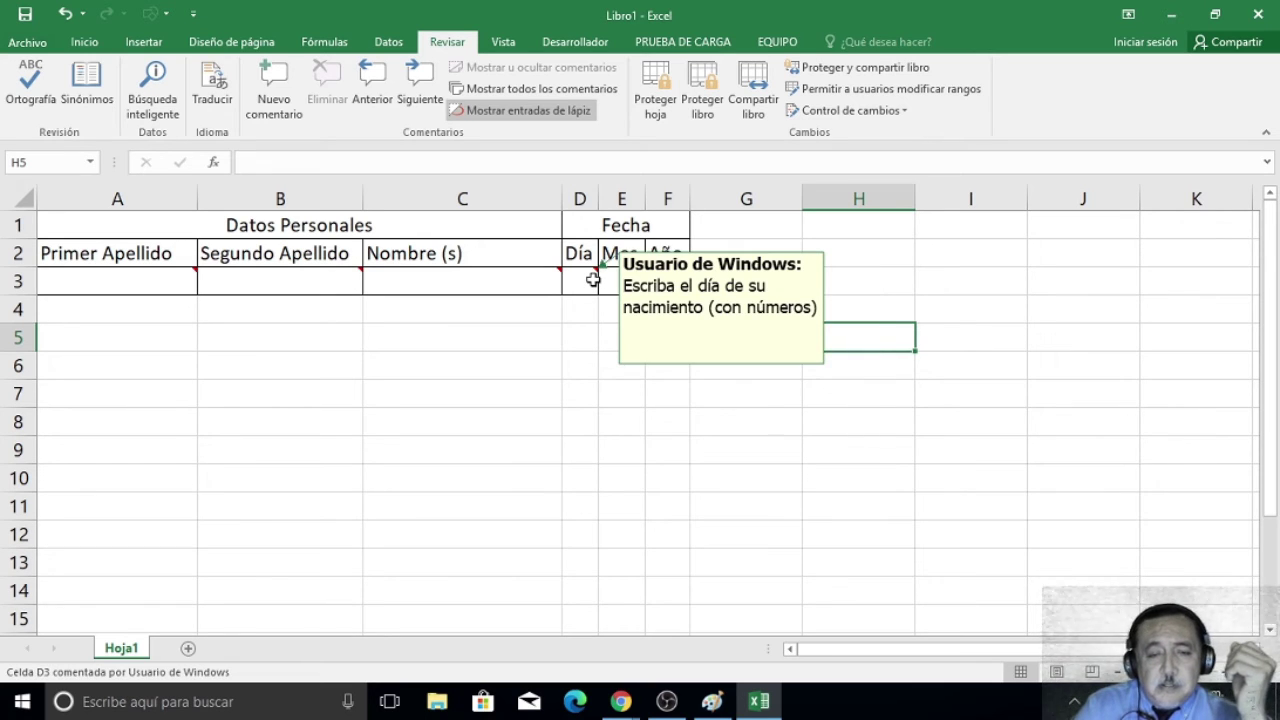
Edit D3's Día comment, select its border, and bring up the Cambiar forma gallery.
{"action": "left_click", "coordinate": [593, 280]}
{"action": "right_click", "coordinate": [593, 280]}
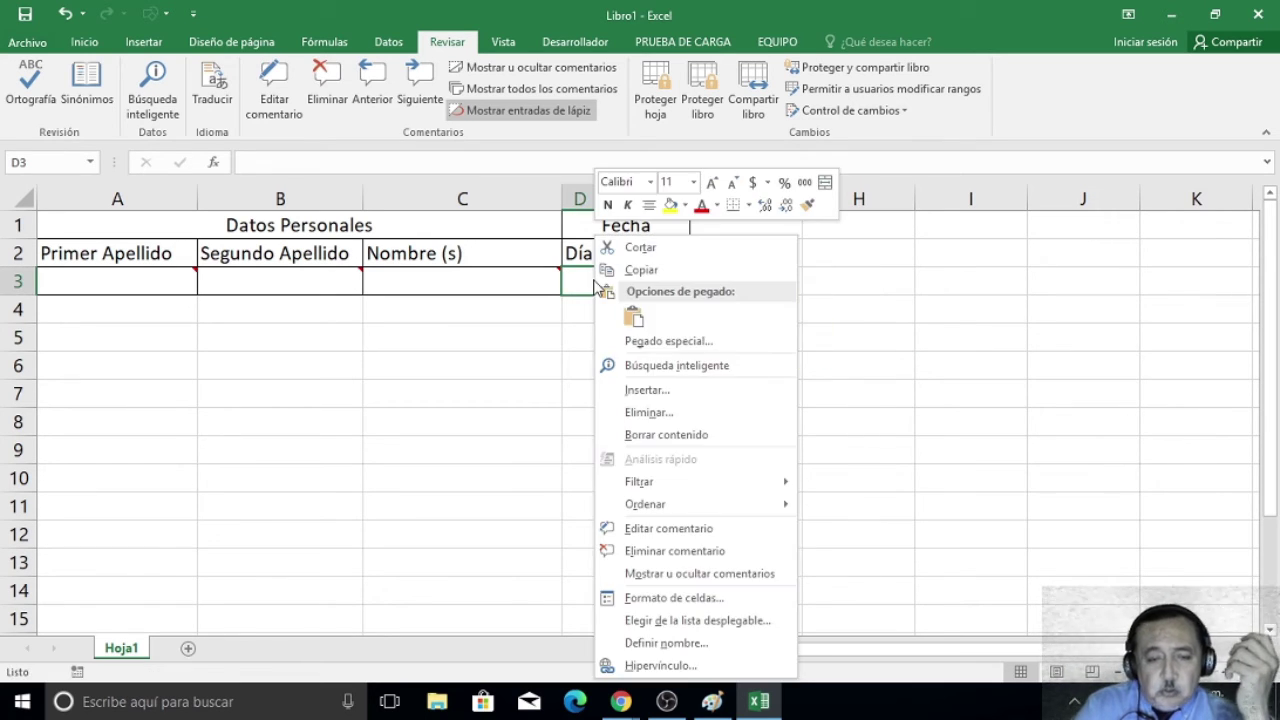
{"action": "left_click", "coordinate": [680, 528]}
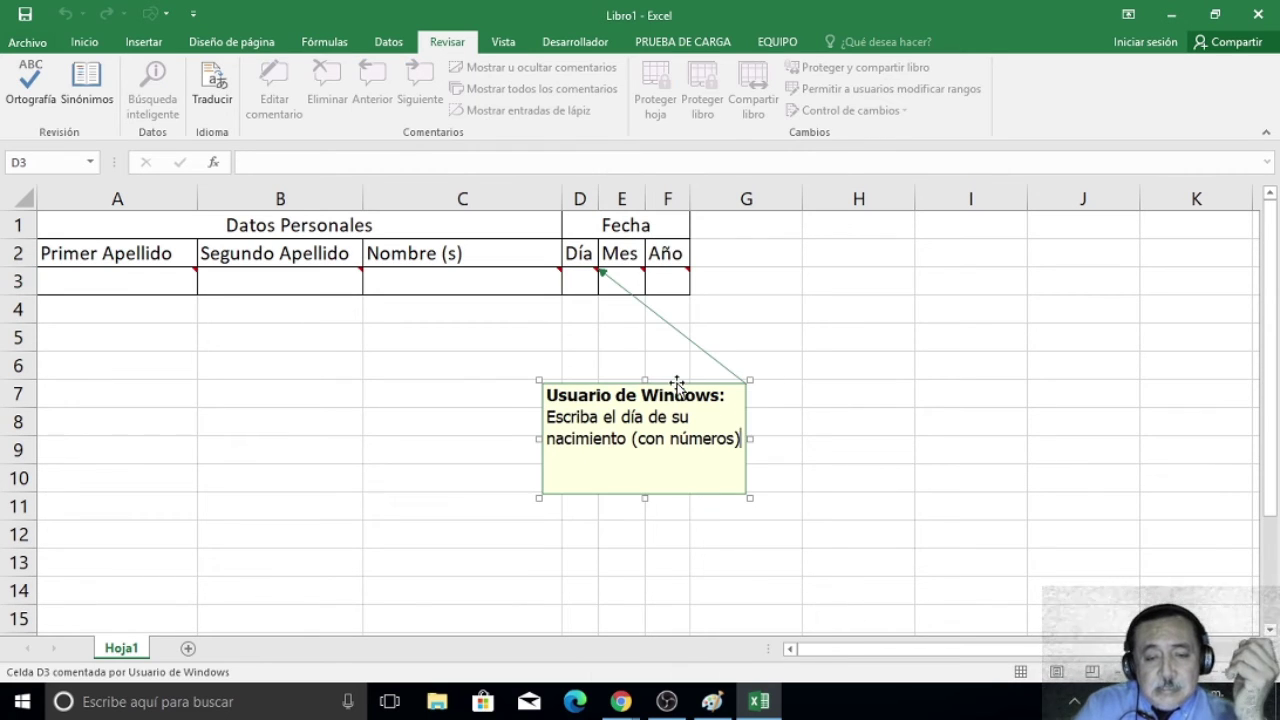
{"action": "left_click", "coordinate": [677, 383]}
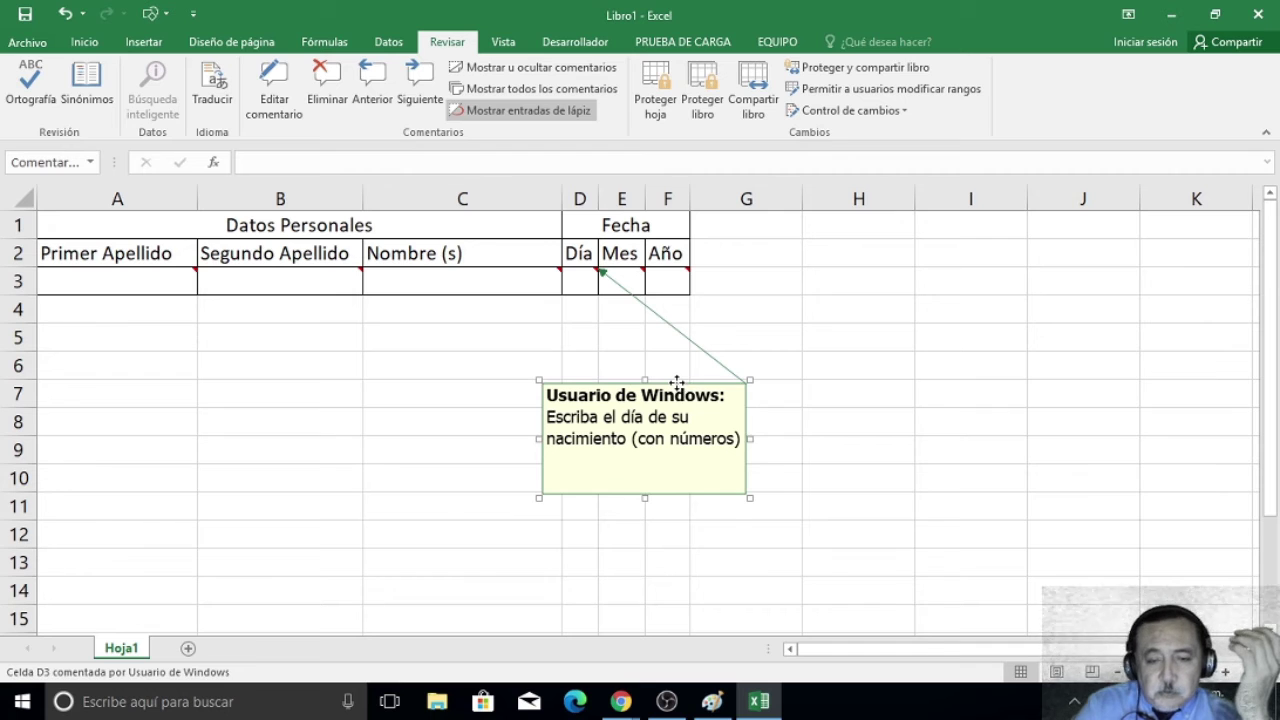
{"action": "right_click", "coordinate": [678, 385]}
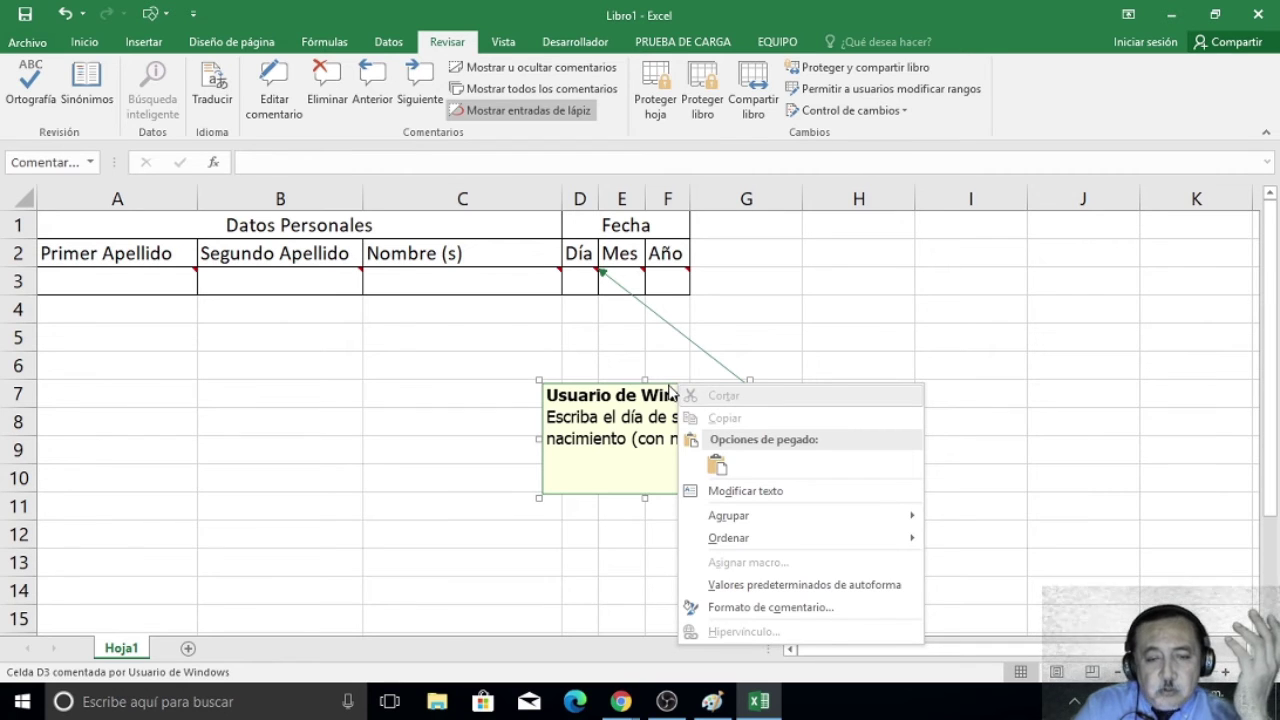
{"action": "left_click", "coordinate": [668, 386]}
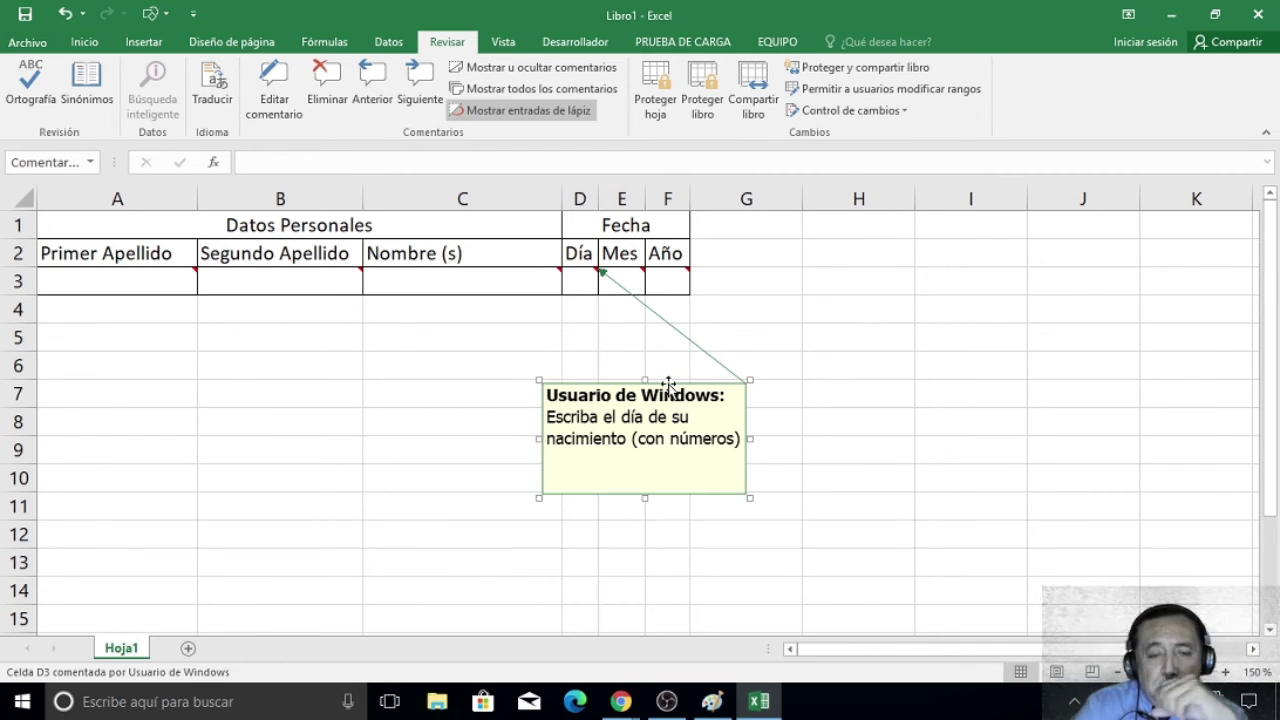
{"action": "left_click", "coordinate": [169, 12]}
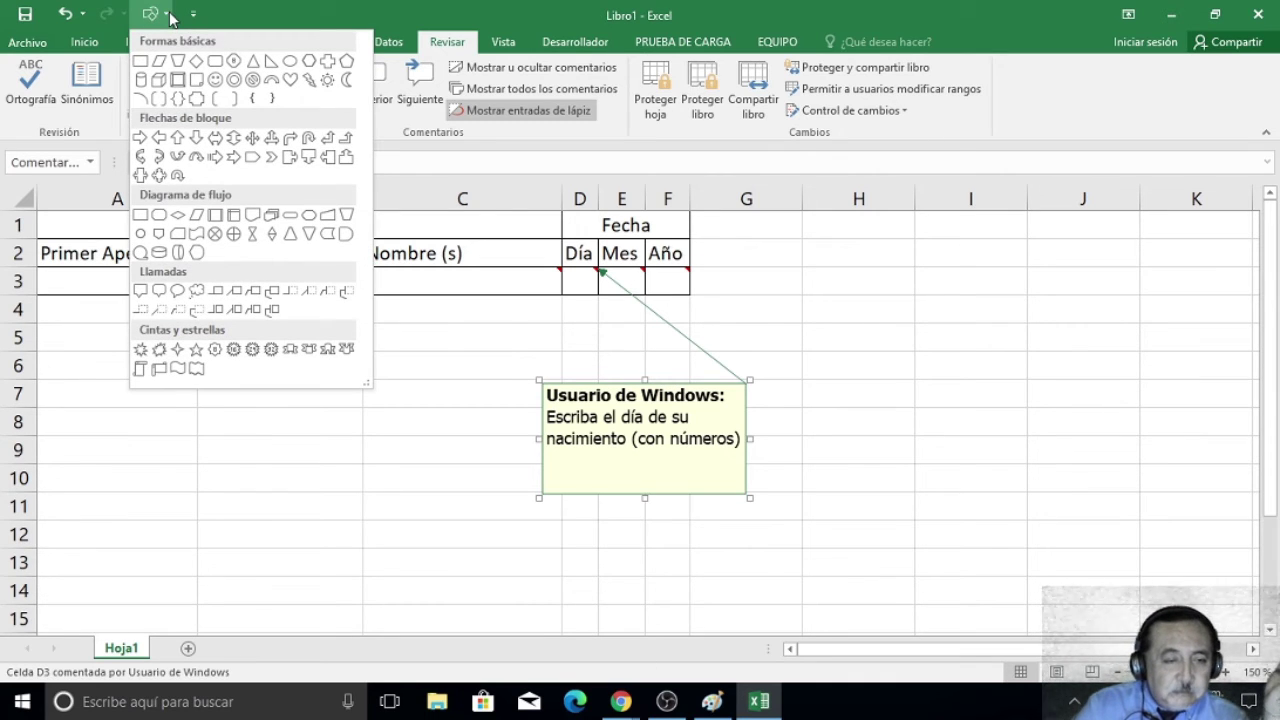
Switch the Día comment to the oval callout, resize it to fit its text, and move it right.
{"action": "left_click", "coordinate": [179, 292]}
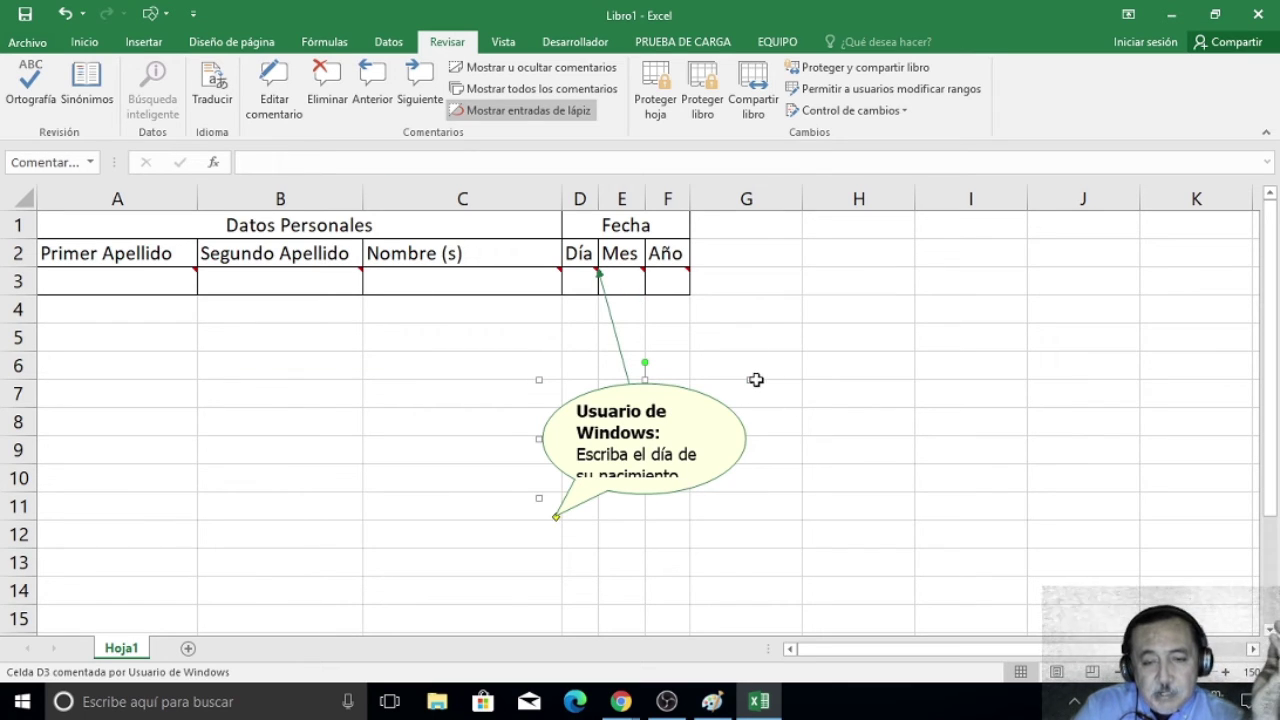
{"action": "left_click_drag", "start_coordinate": [749, 378], "coordinate": [790, 363]}
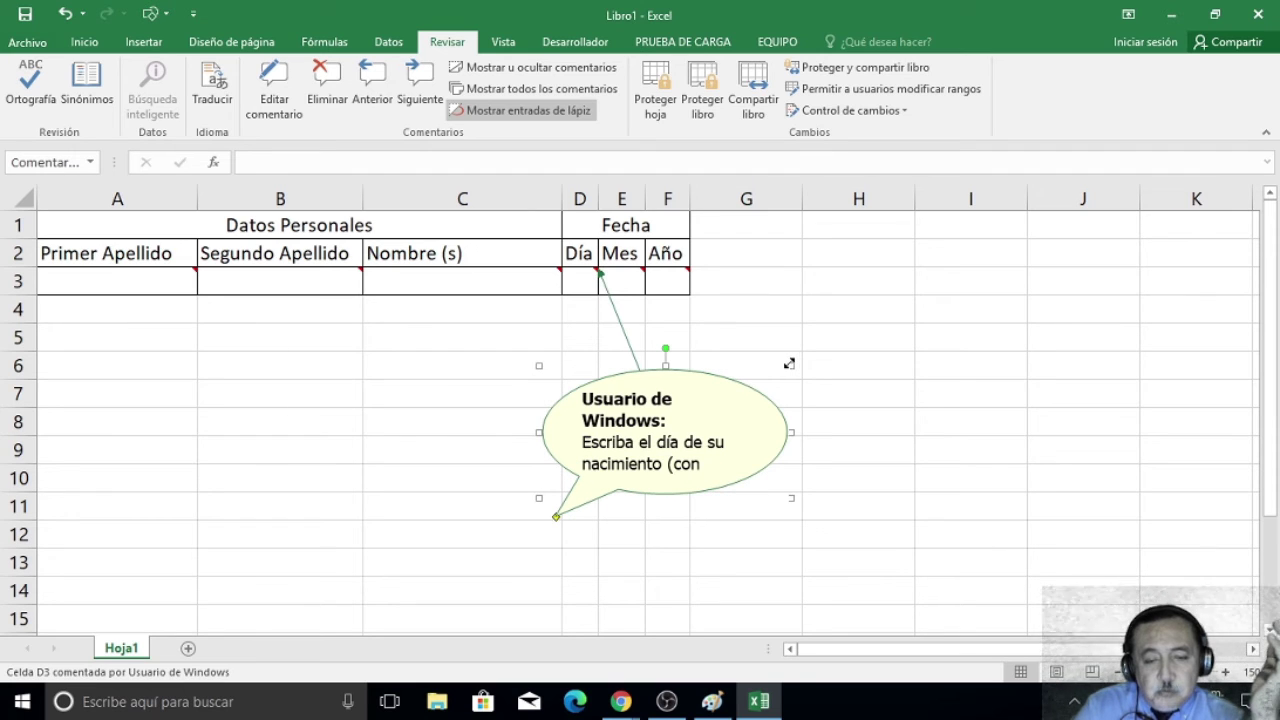
{"action": "left_click_drag", "start_coordinate": [789, 363], "coordinate": [827, 347]}
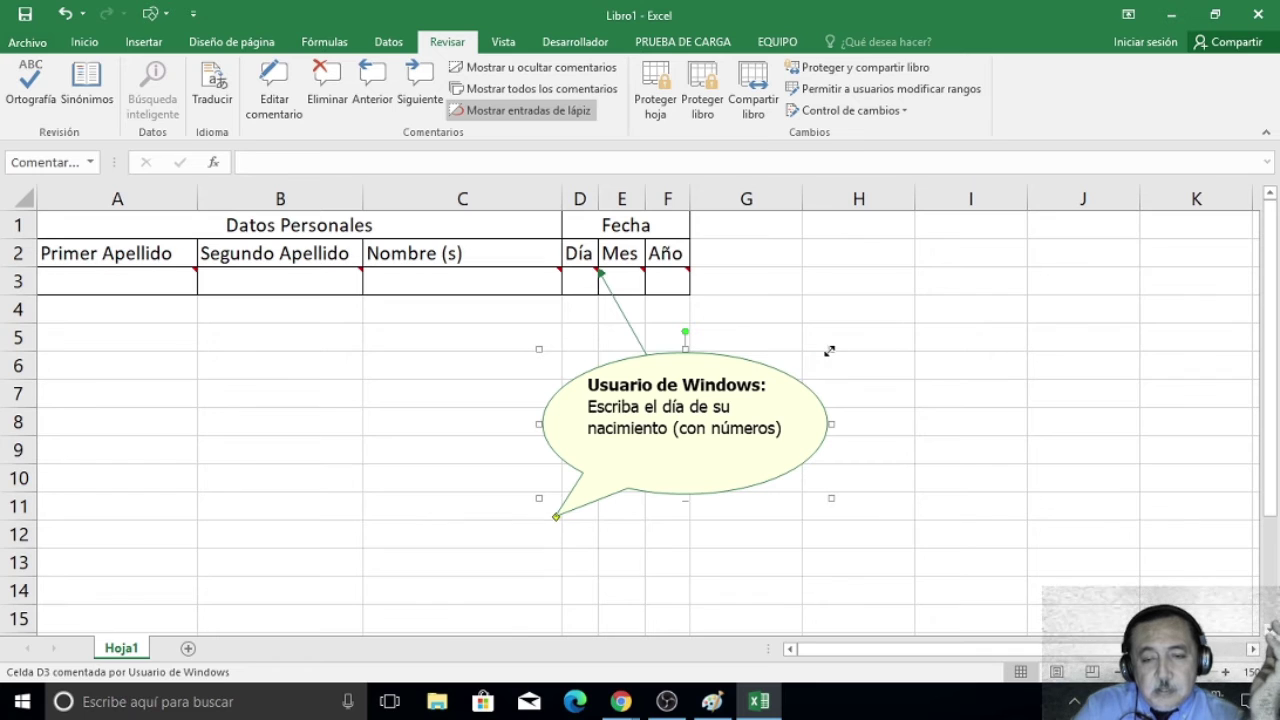
{"action": "left_click_drag", "start_coordinate": [829, 351], "coordinate": [805, 358]}
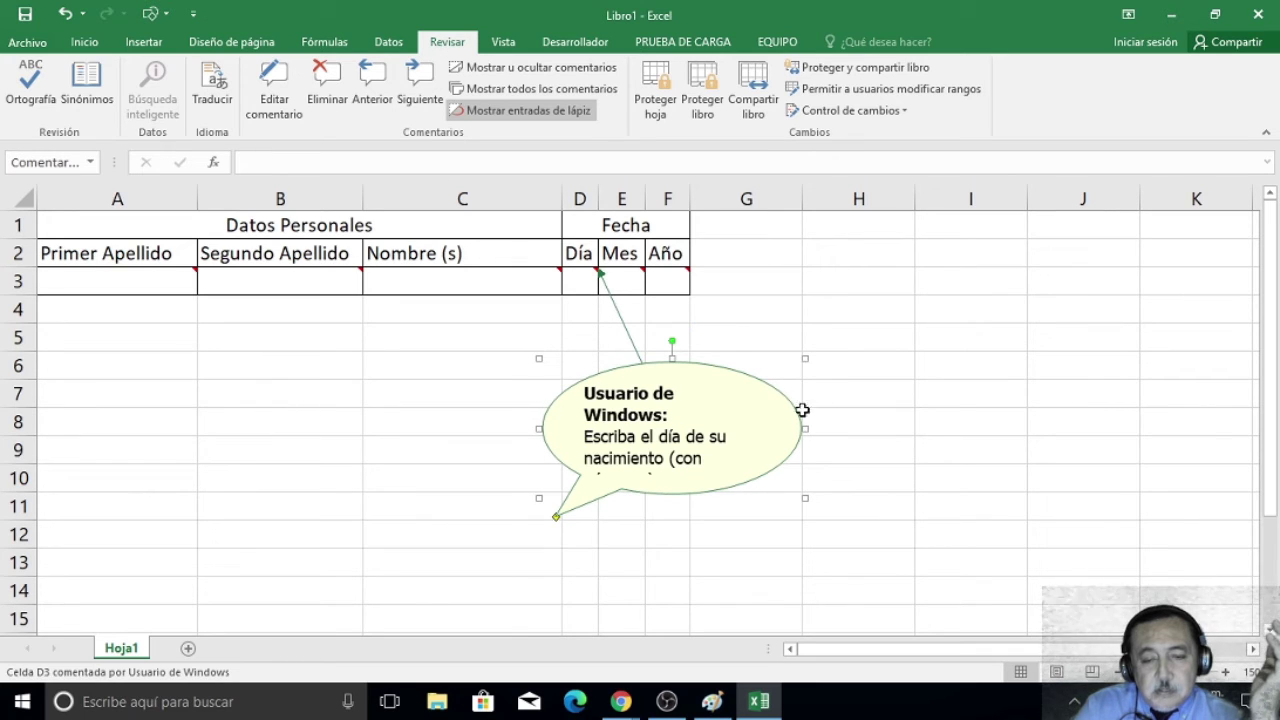
{"action": "left_click_drag", "start_coordinate": [806, 430], "coordinate": [828, 430]}
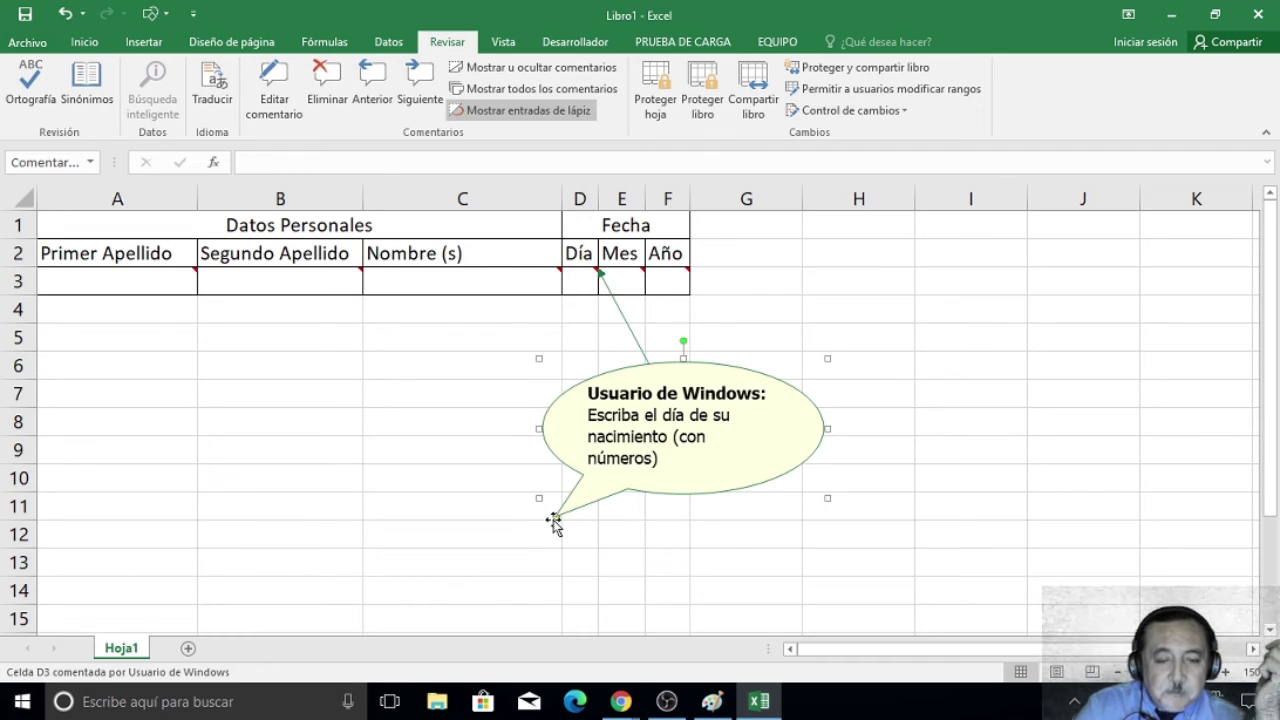
{"action": "left_click_drag", "start_coordinate": [543, 515], "coordinate": [551, 493]}
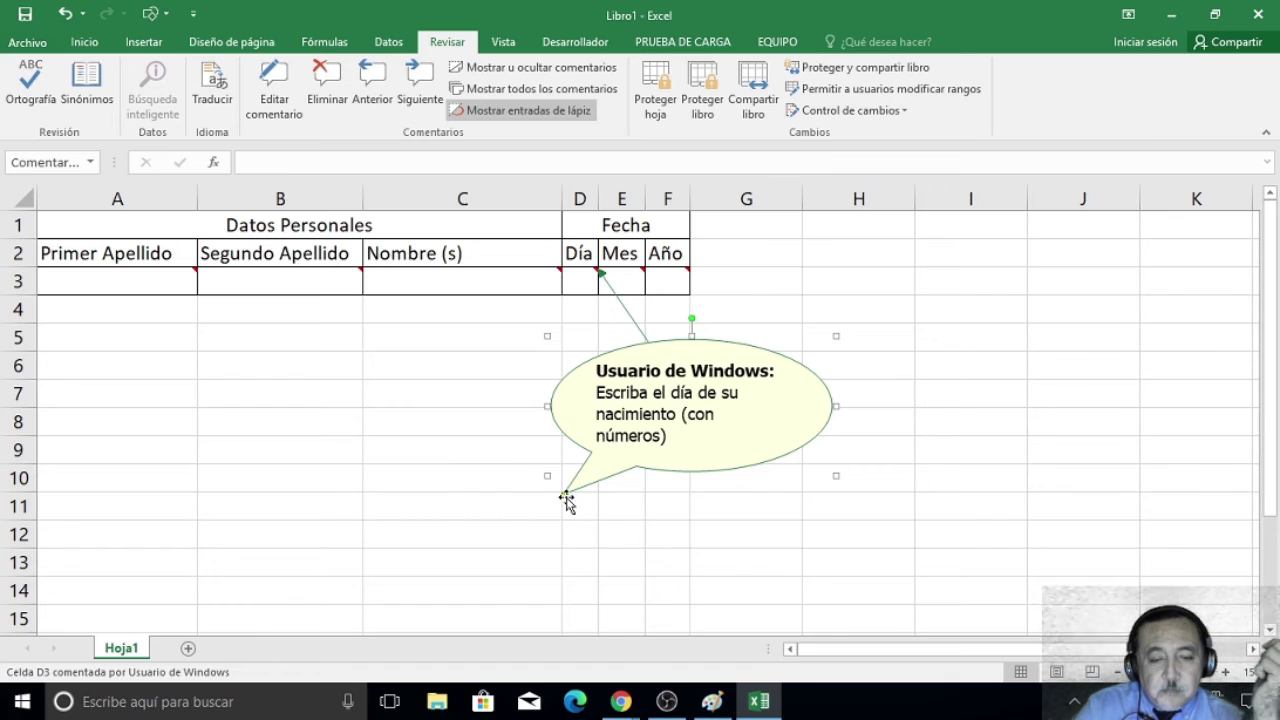
{"action": "left_click_drag", "start_coordinate": [566, 497], "coordinate": [586, 494]}
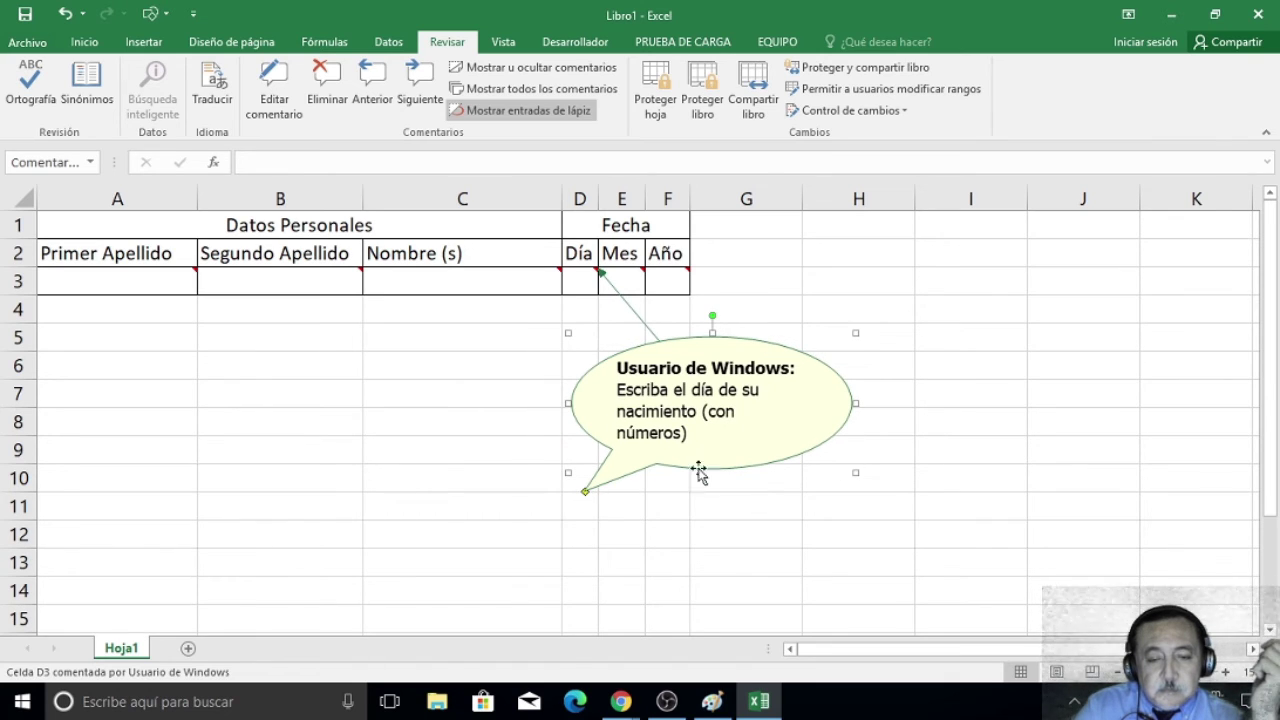
{"action": "left_click_drag", "start_coordinate": [584, 492], "coordinate": [601, 504]}
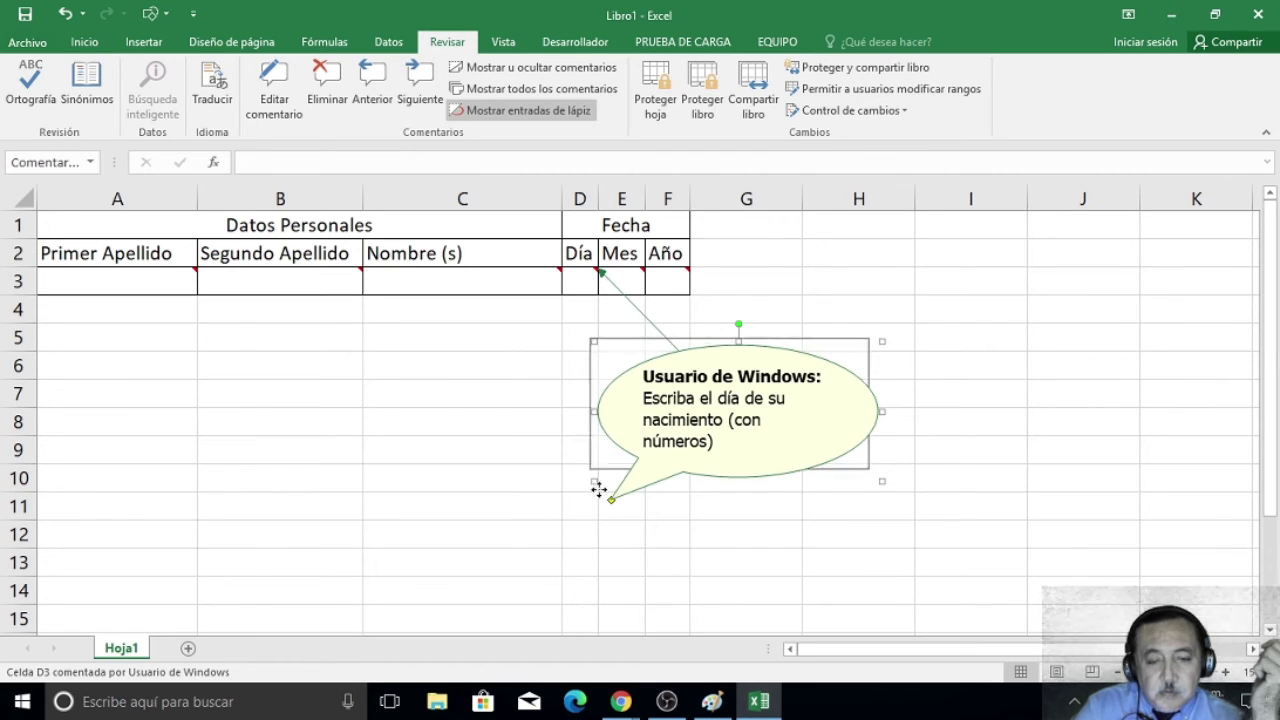
Reselect the D3 comment's callout and point its tip back at D3, then hide it.
{"action": "left_click", "coordinate": [814, 286]}
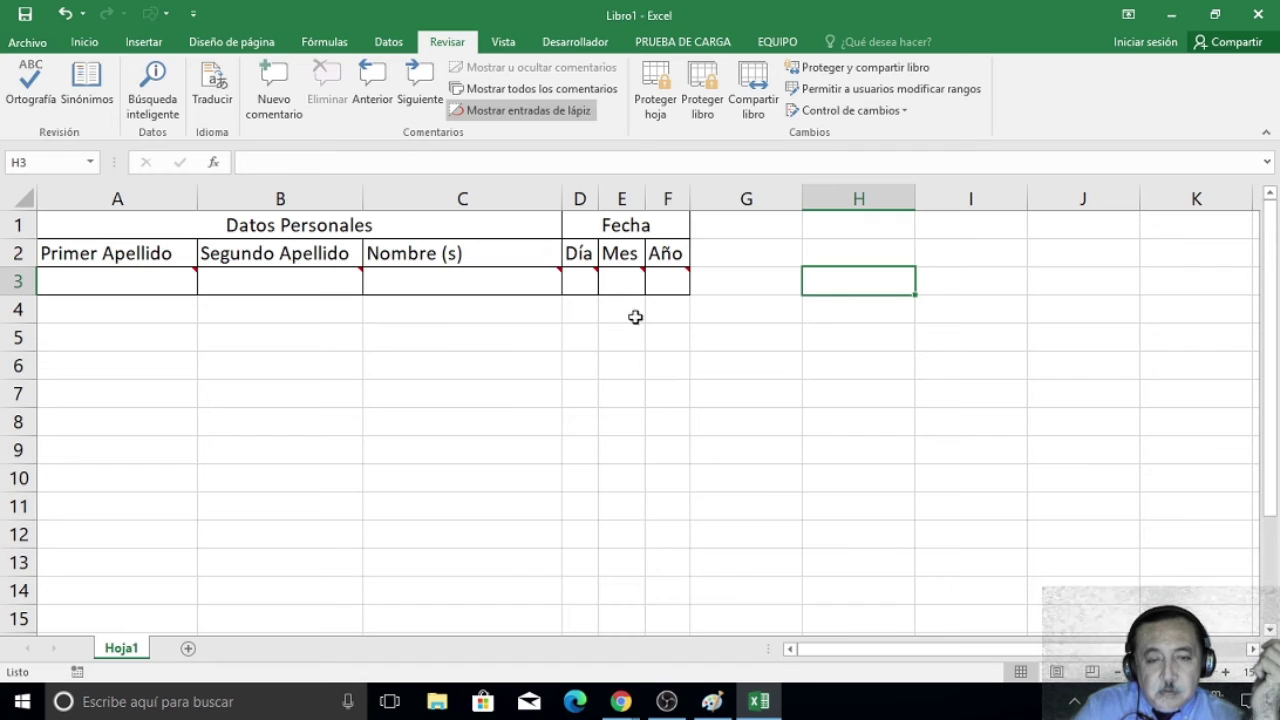
{"action": "left_click", "coordinate": [587, 284]}
{"action": "right_click", "coordinate": [587, 284]}
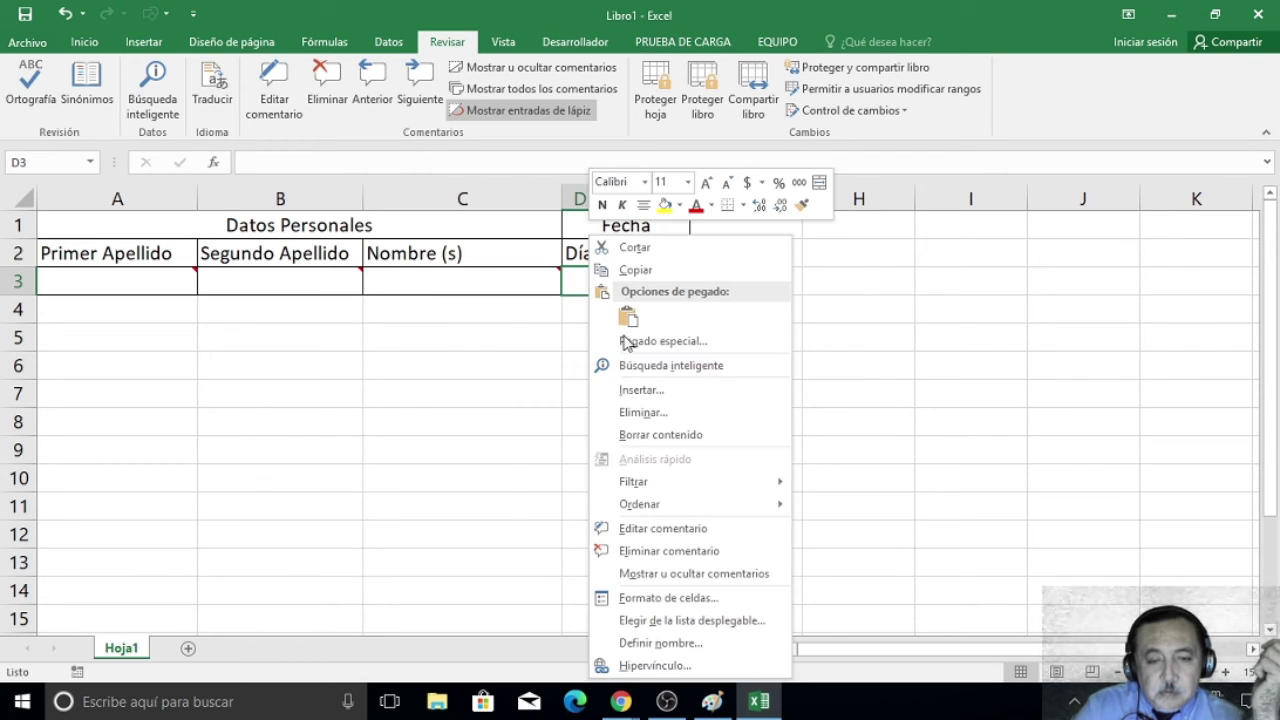
{"action": "key", "text": "Escape"}
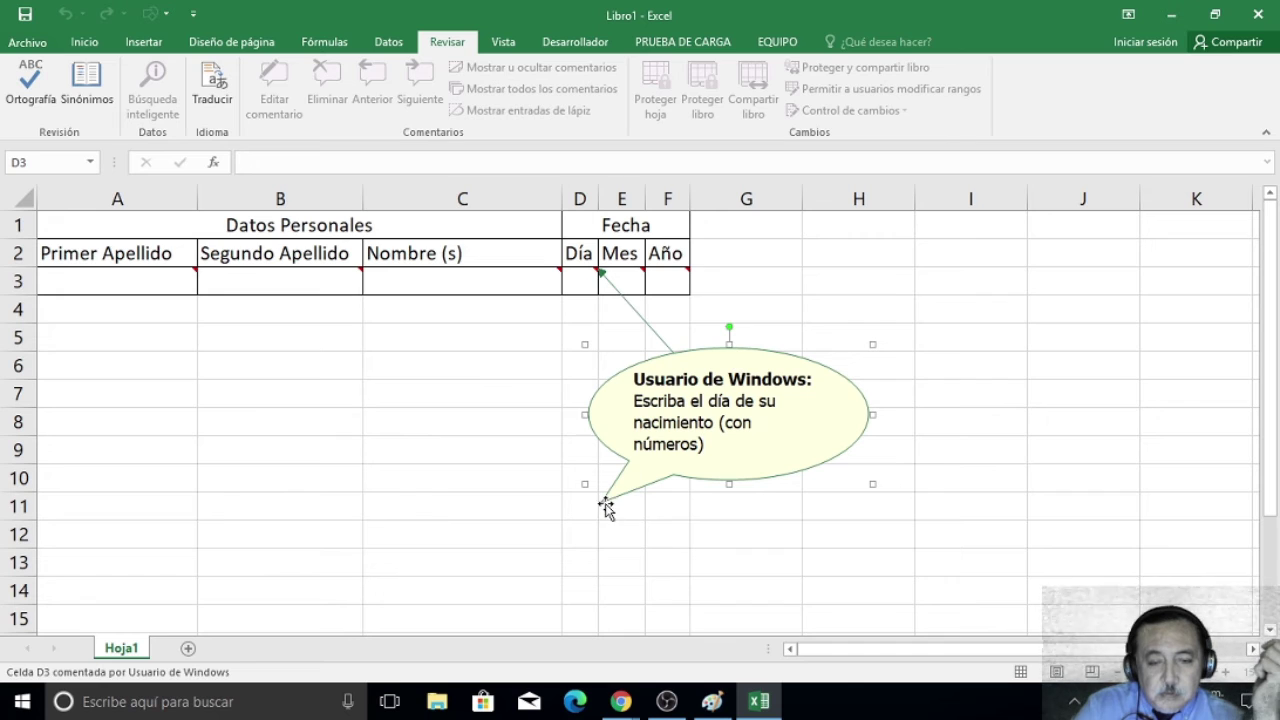
{"action": "left_click", "coordinate": [733, 482]}
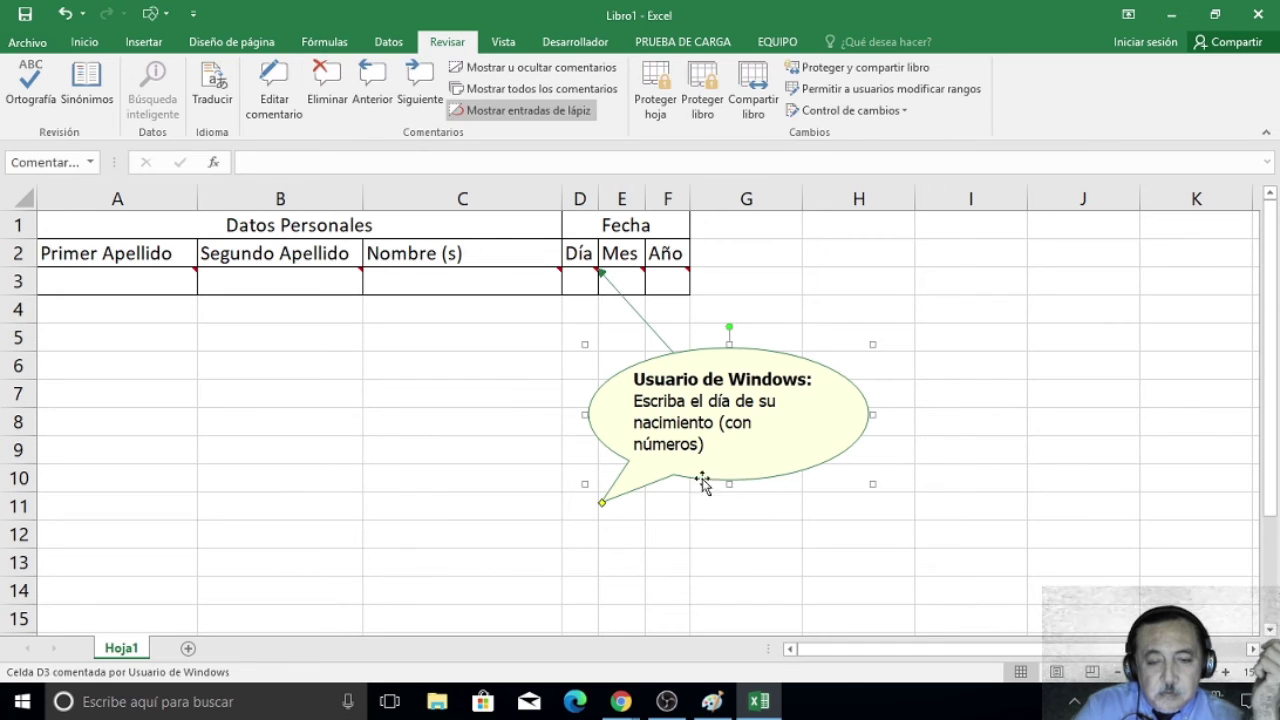
{"action": "left_click", "coordinate": [603, 504]}
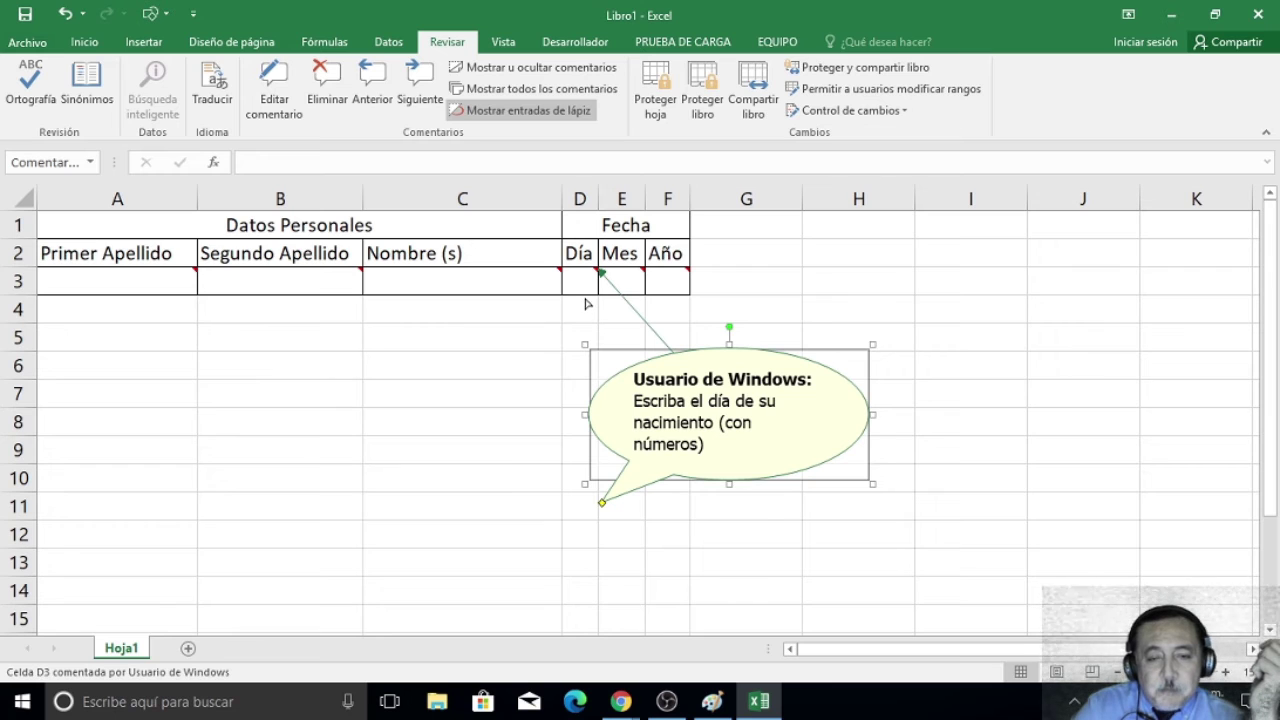
{"action": "left_click_drag", "start_coordinate": [586, 300], "coordinate": [584, 298]}
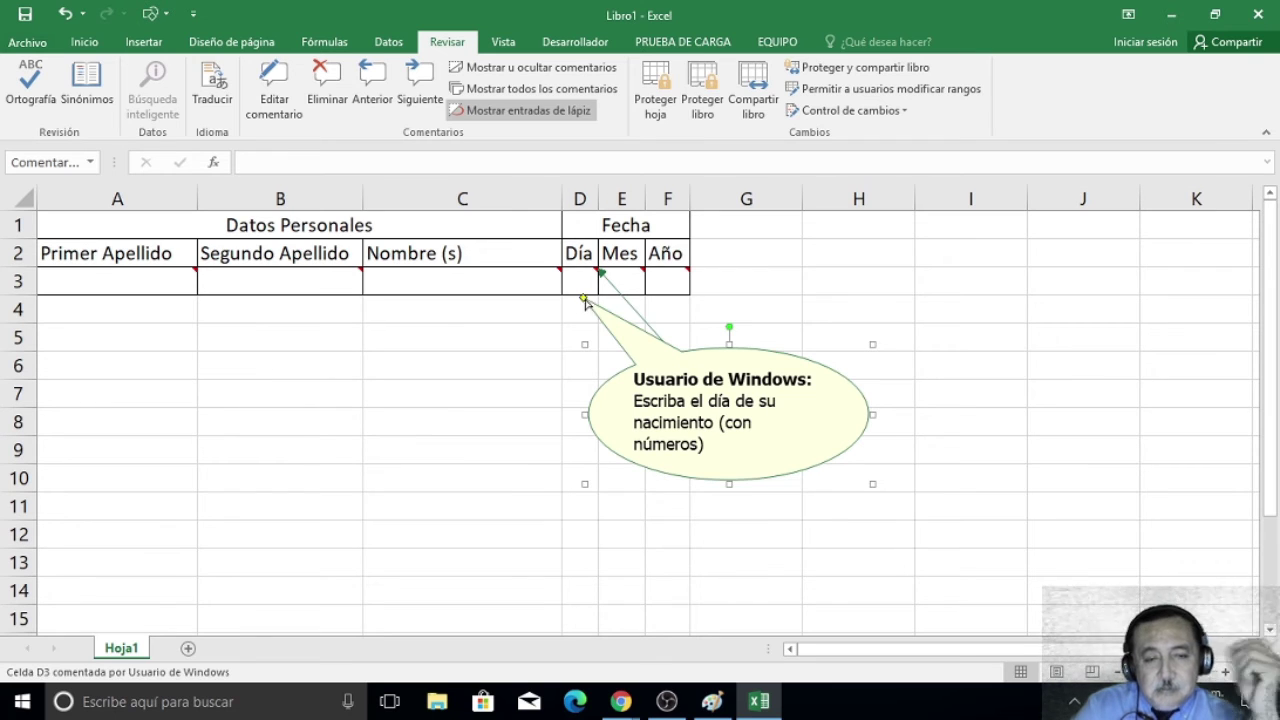
{"action": "left_click", "coordinate": [858, 570]}
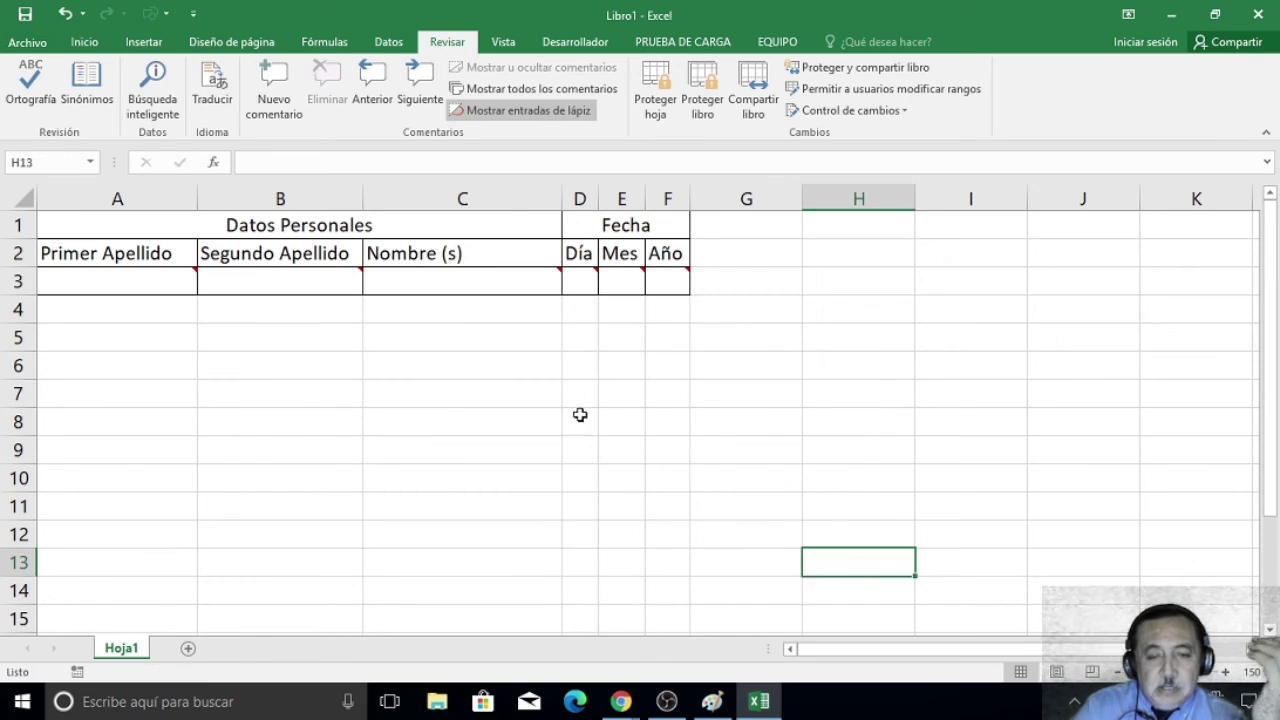
{"action": "mouse_move", "coordinate": [580, 281]}
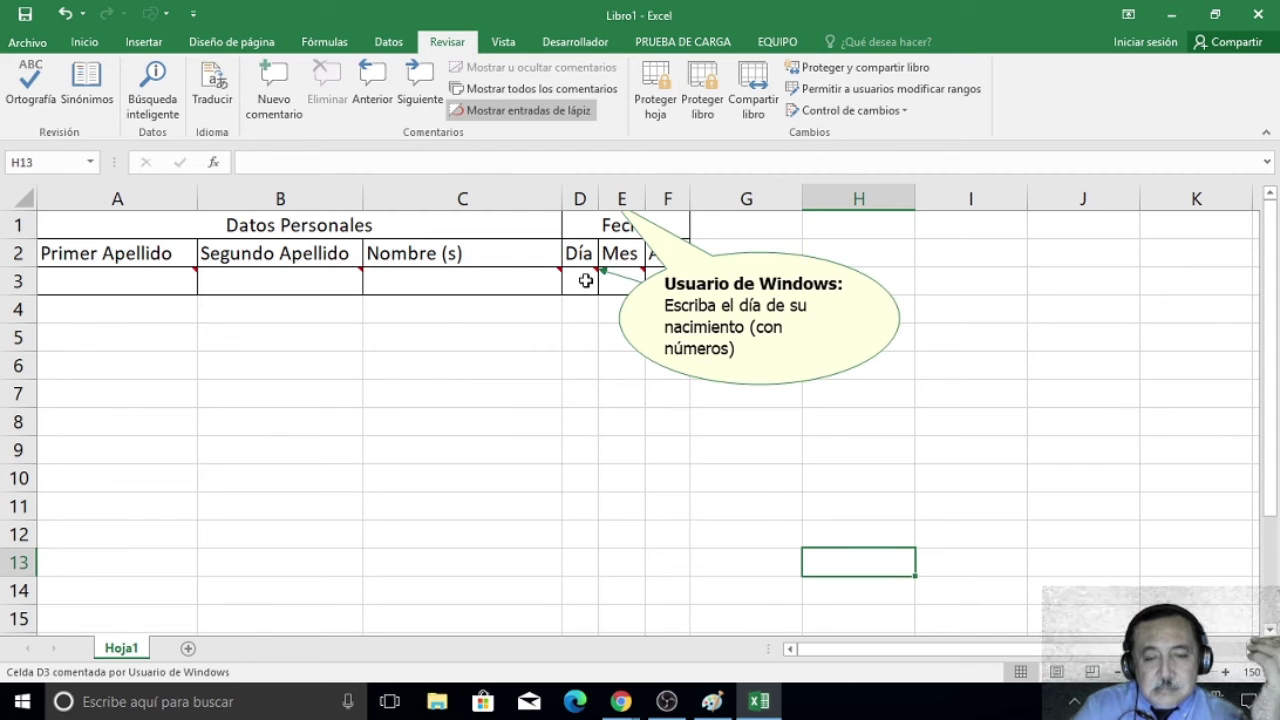
Move the D3 bubble lower beneath the table and readjust its tip, then hide it.
{"action": "left_click", "coordinate": [581, 282]}
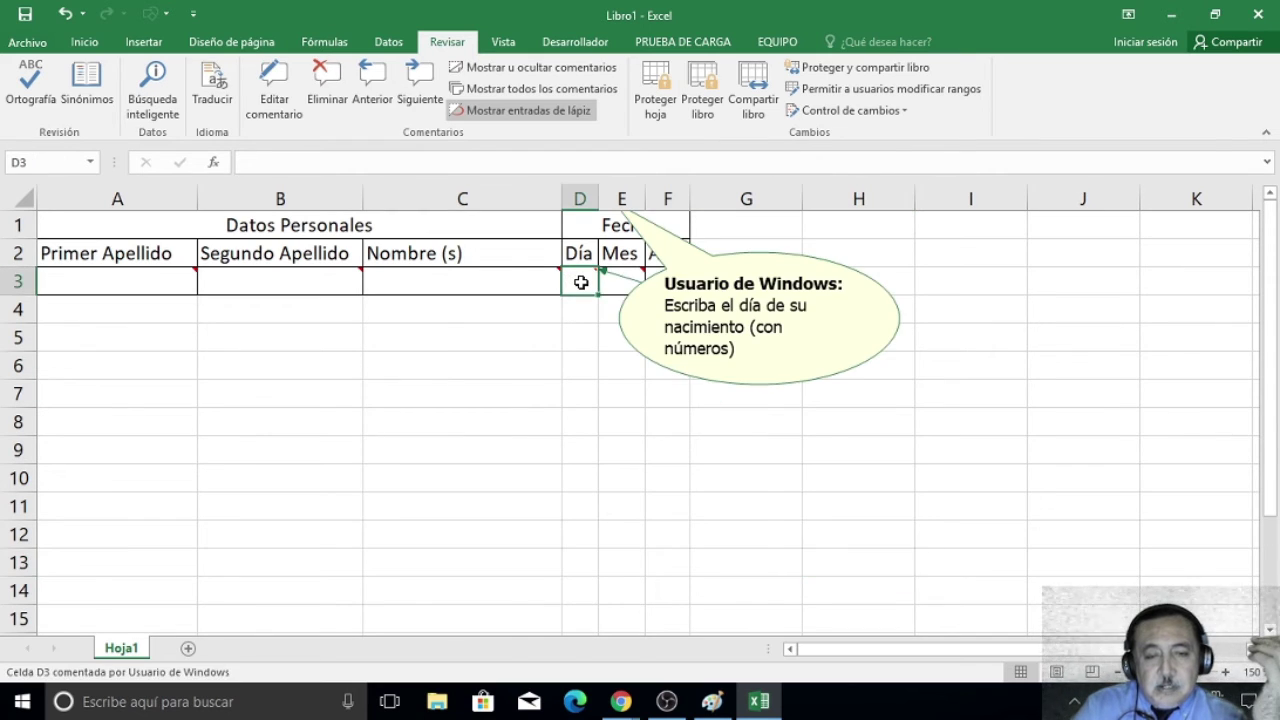
{"action": "right_click", "coordinate": [581, 282]}
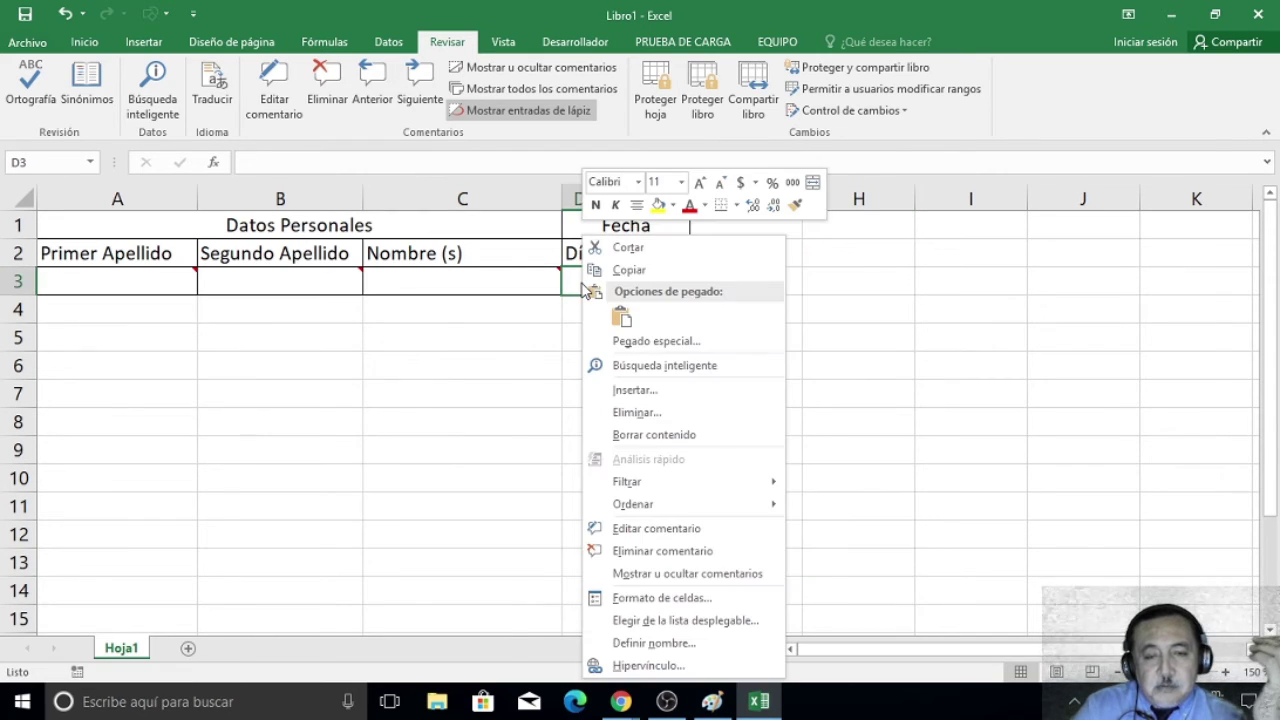
{"action": "left_click", "coordinate": [646, 530]}
{"action": "left_click_drag", "start_coordinate": [756, 356], "coordinate": [745, 378]}
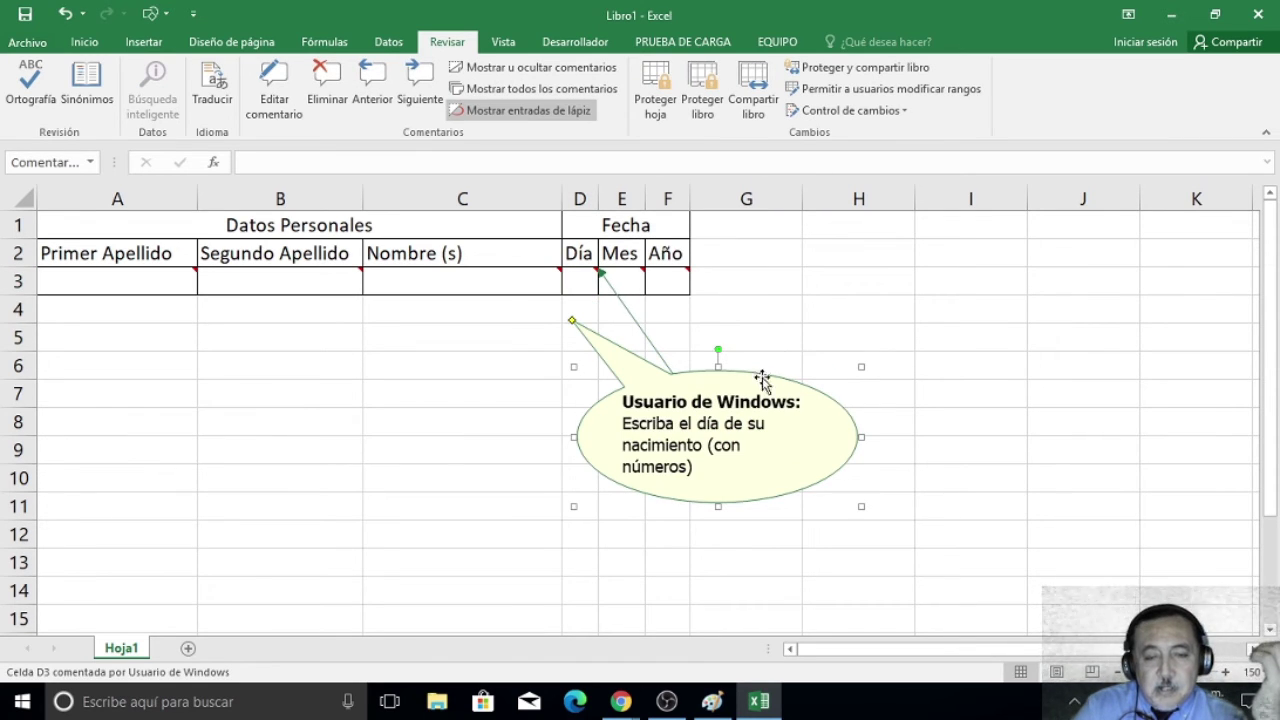
{"action": "left_click_drag", "start_coordinate": [573, 322], "coordinate": [577, 320]}
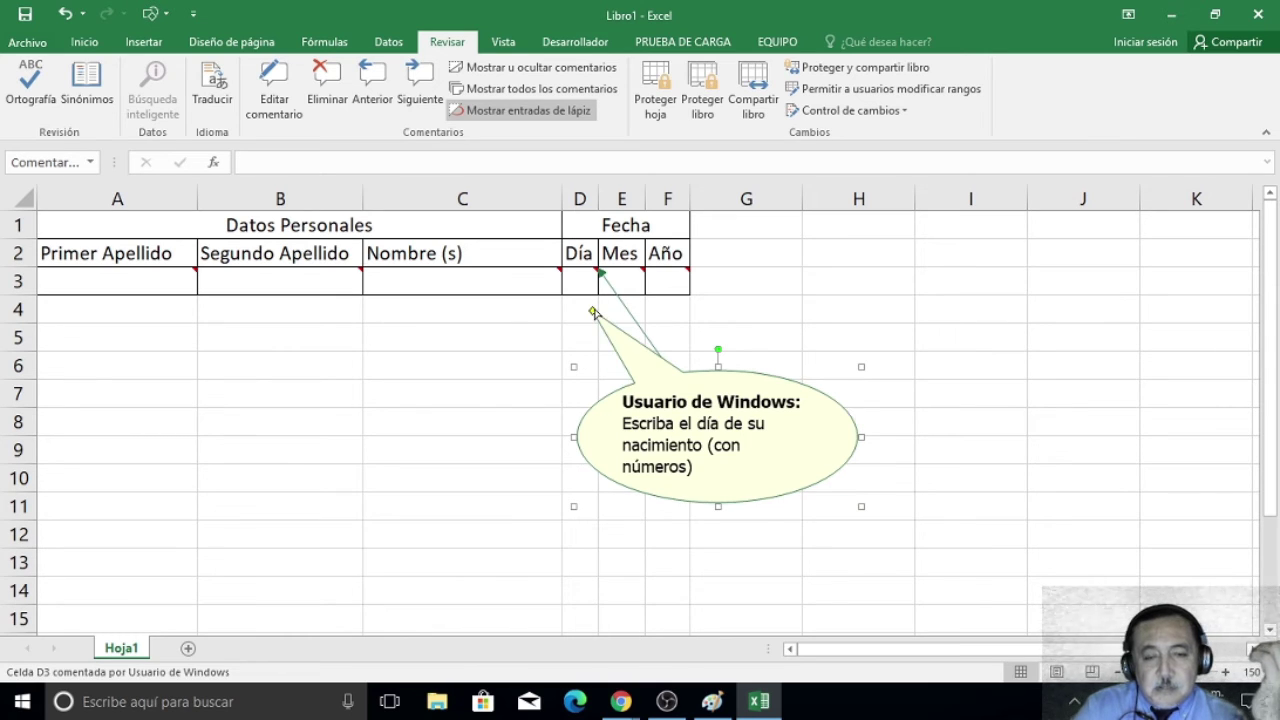
{"action": "left_click", "coordinate": [846, 562]}
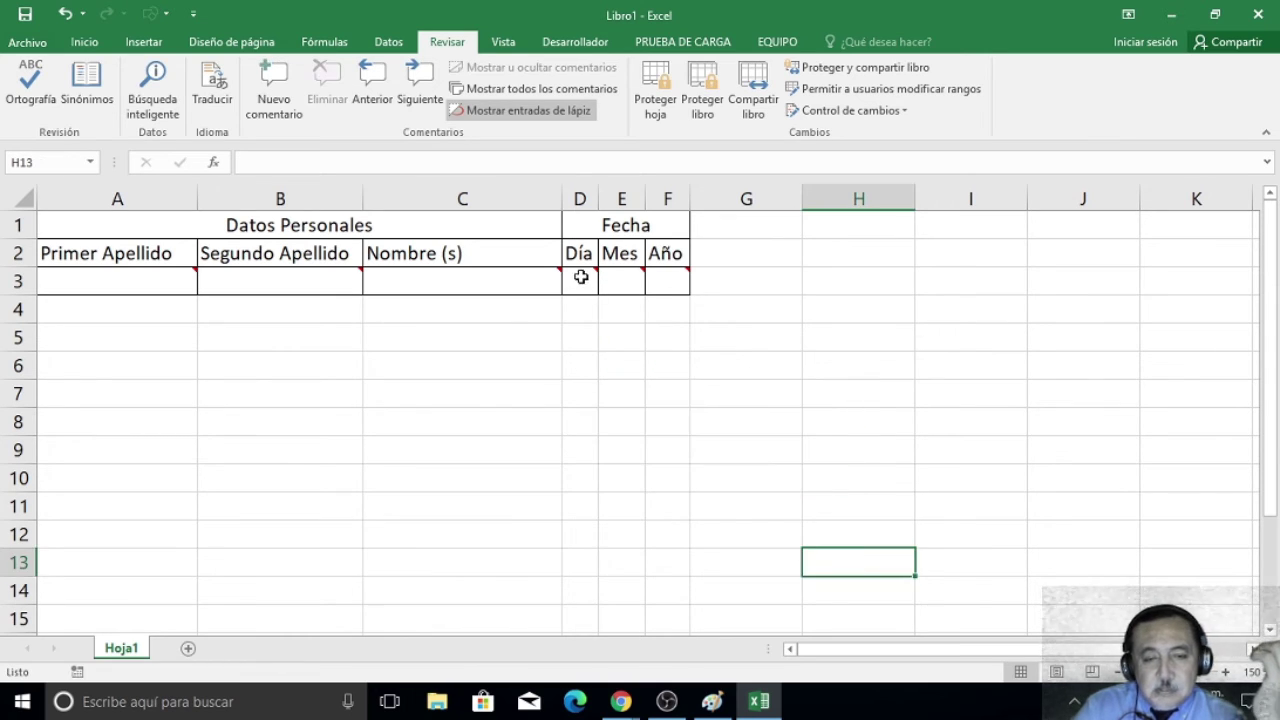
{"action": "mouse_move", "coordinate": [580, 280]}
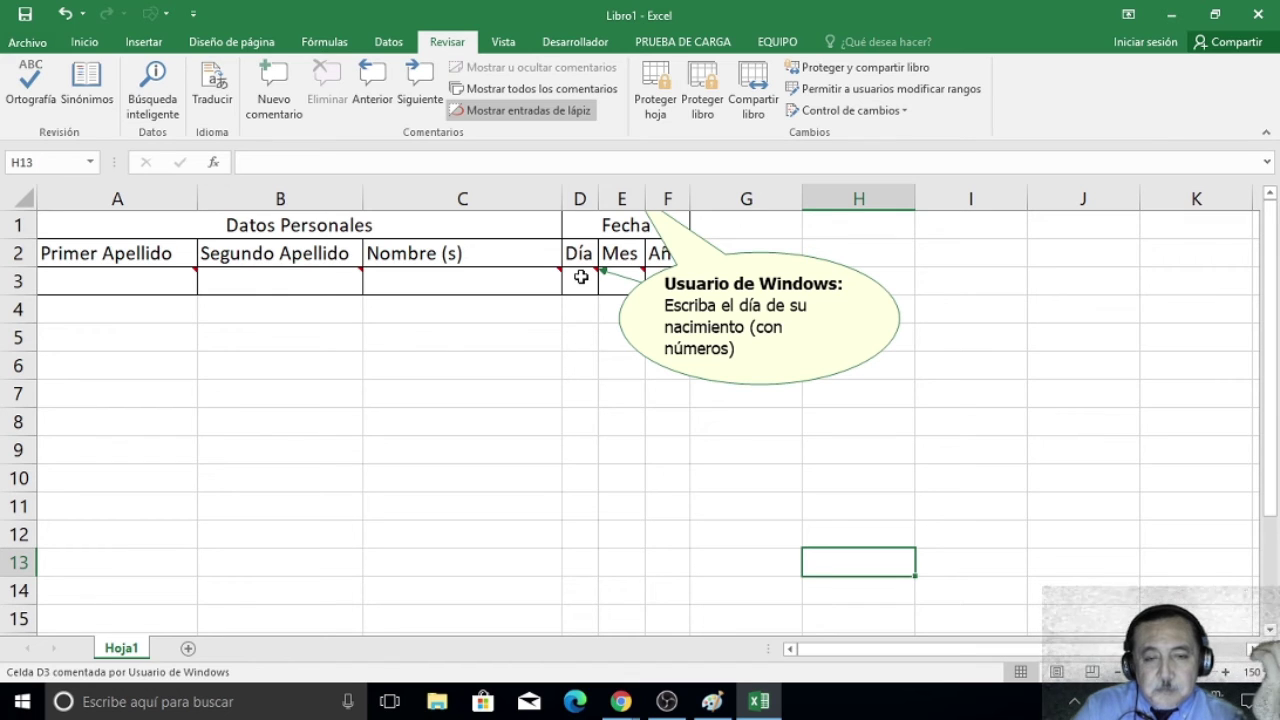
Reopen the D3 comment, select its whole box, and hide it again.
{"action": "right_click", "coordinate": [580, 277]}
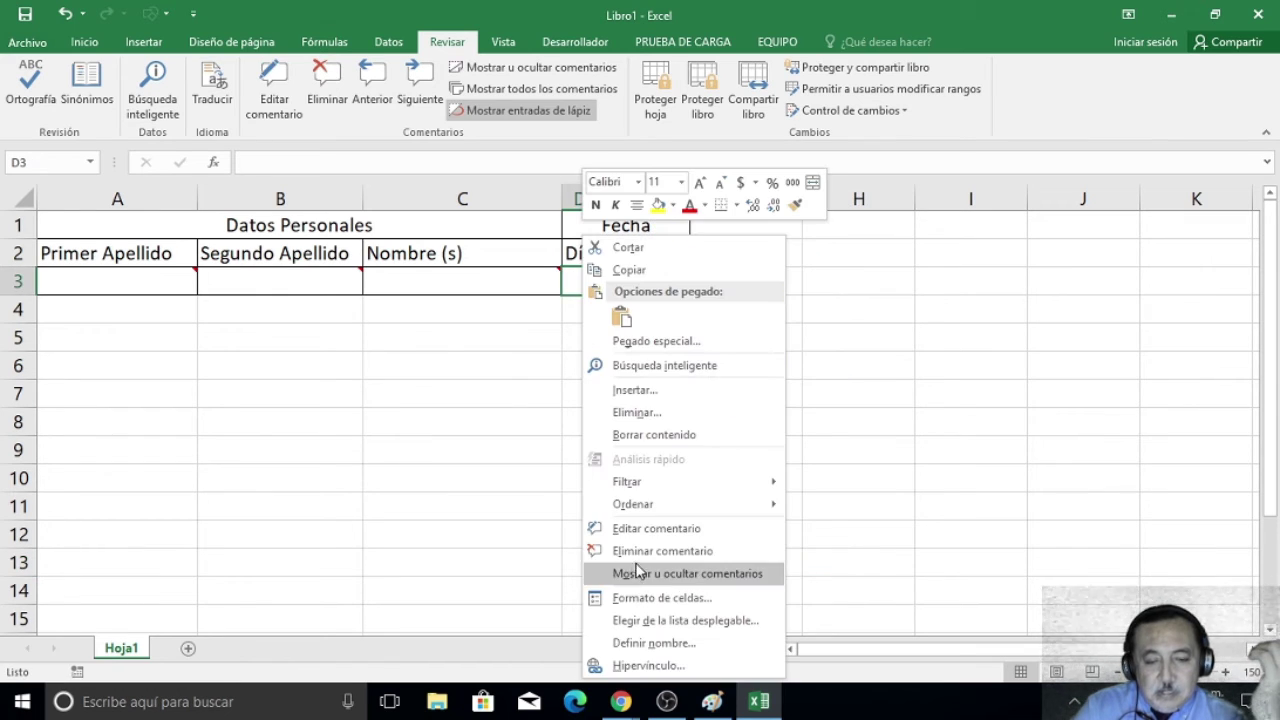
{"action": "left_click", "coordinate": [633, 530]}
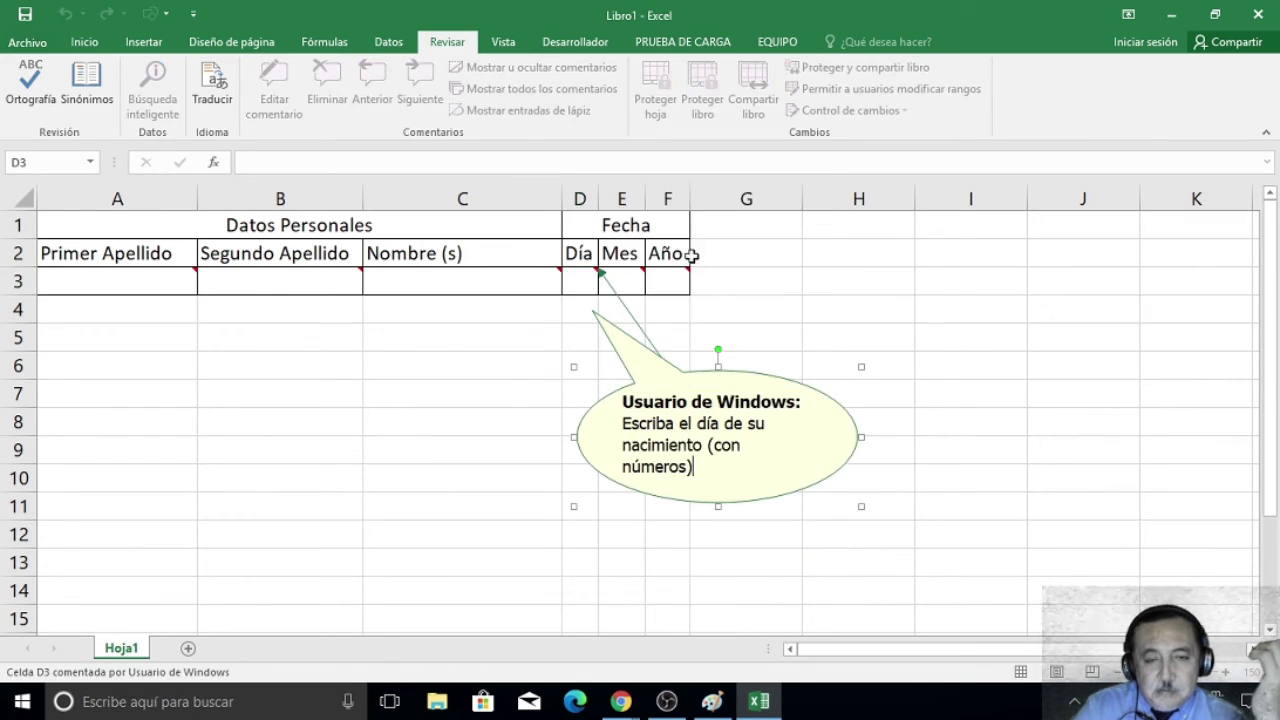
{"action": "left_click", "coordinate": [607, 313]}
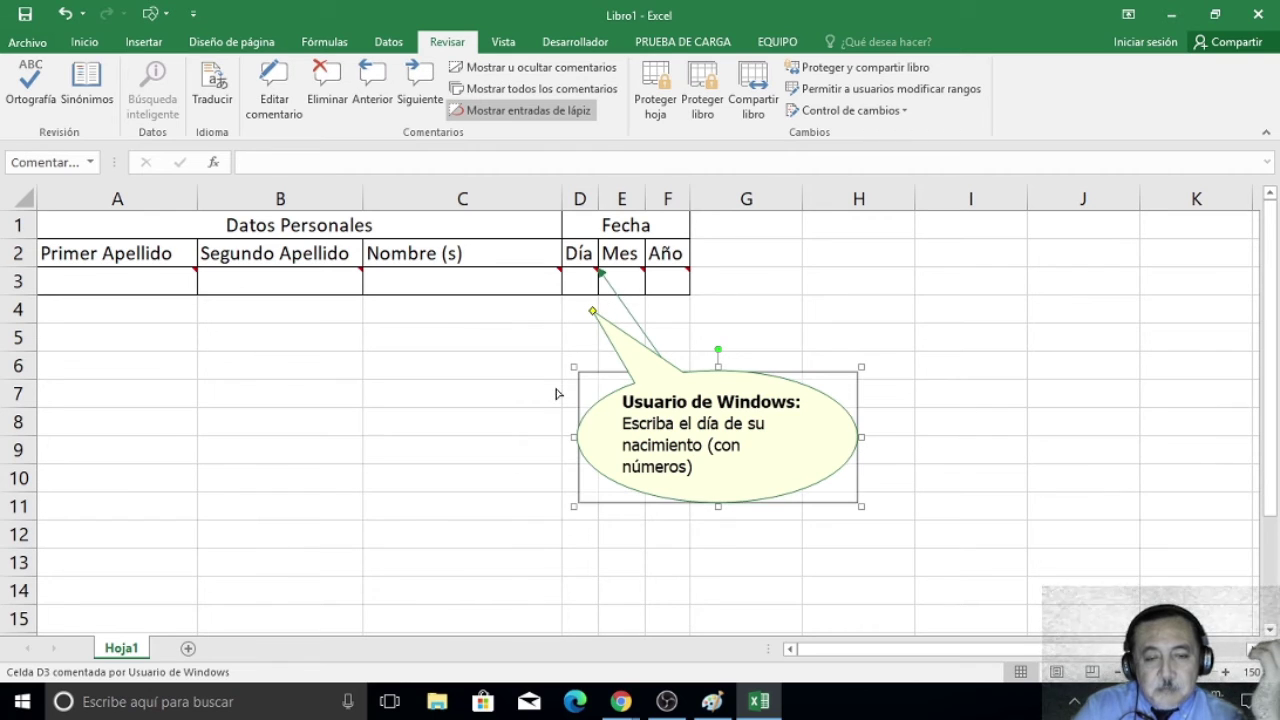
{"action": "left_click", "coordinate": [958, 365]}
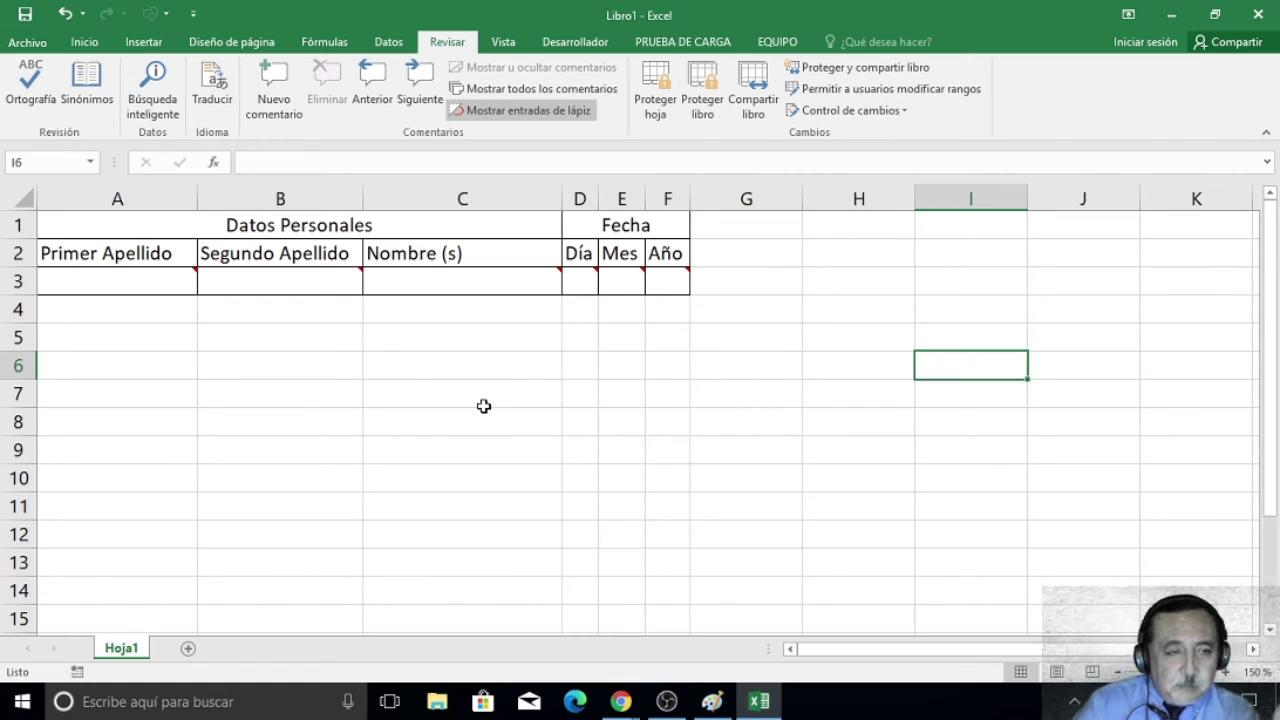
Draw an oval callout from Insertar > Formas > Llamadas beneath the Fecha columns.
{"action": "left_click", "coordinate": [145, 42]}
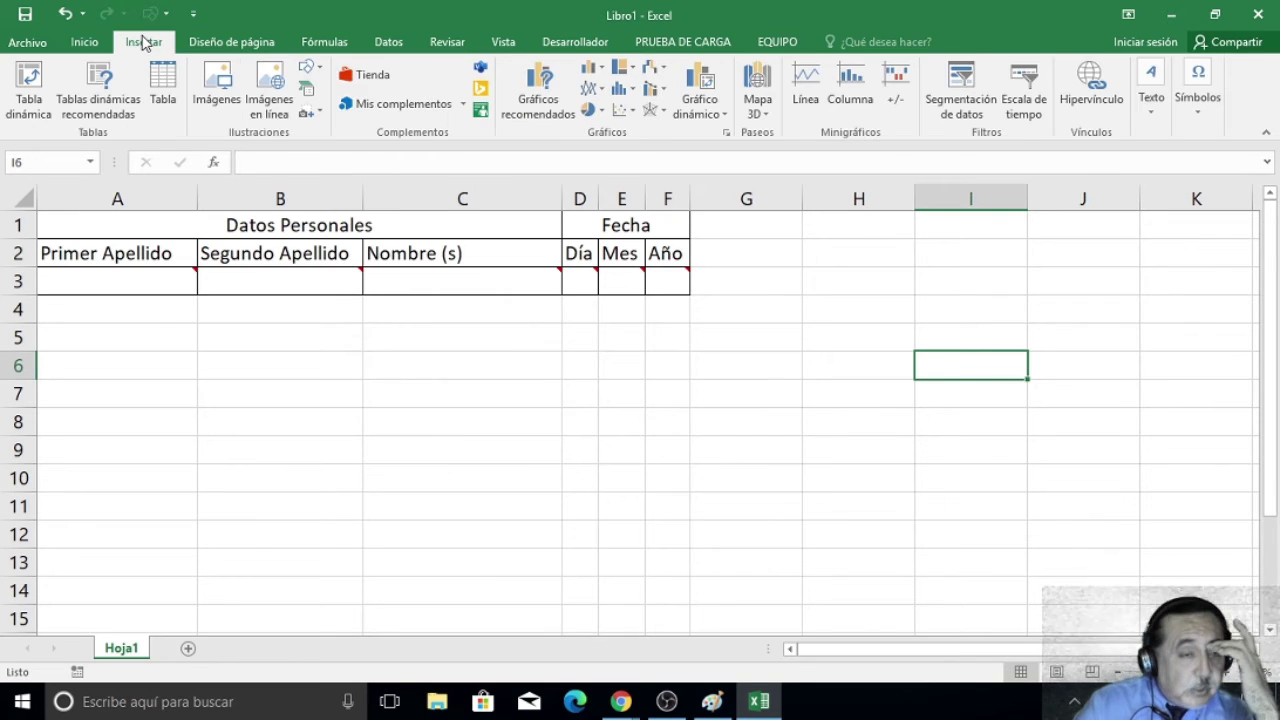
{"action": "left_click", "coordinate": [310, 67]}
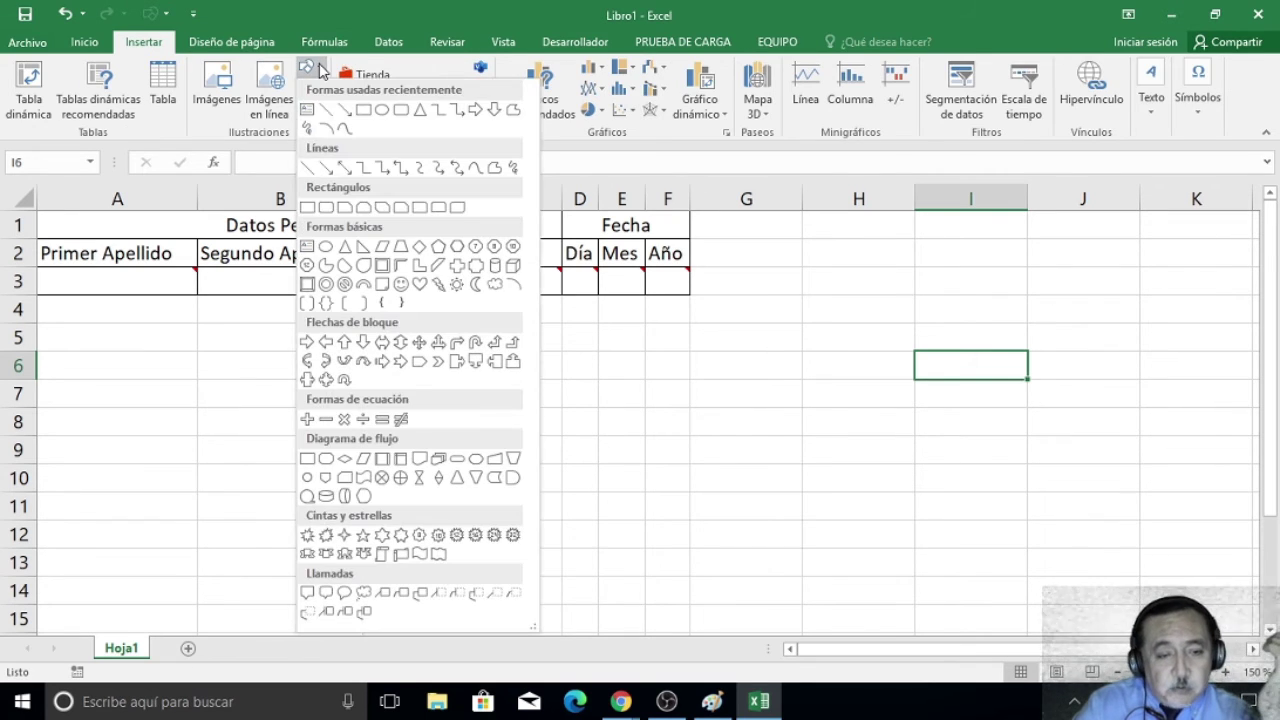
{"action": "left_click", "coordinate": [342, 602]}
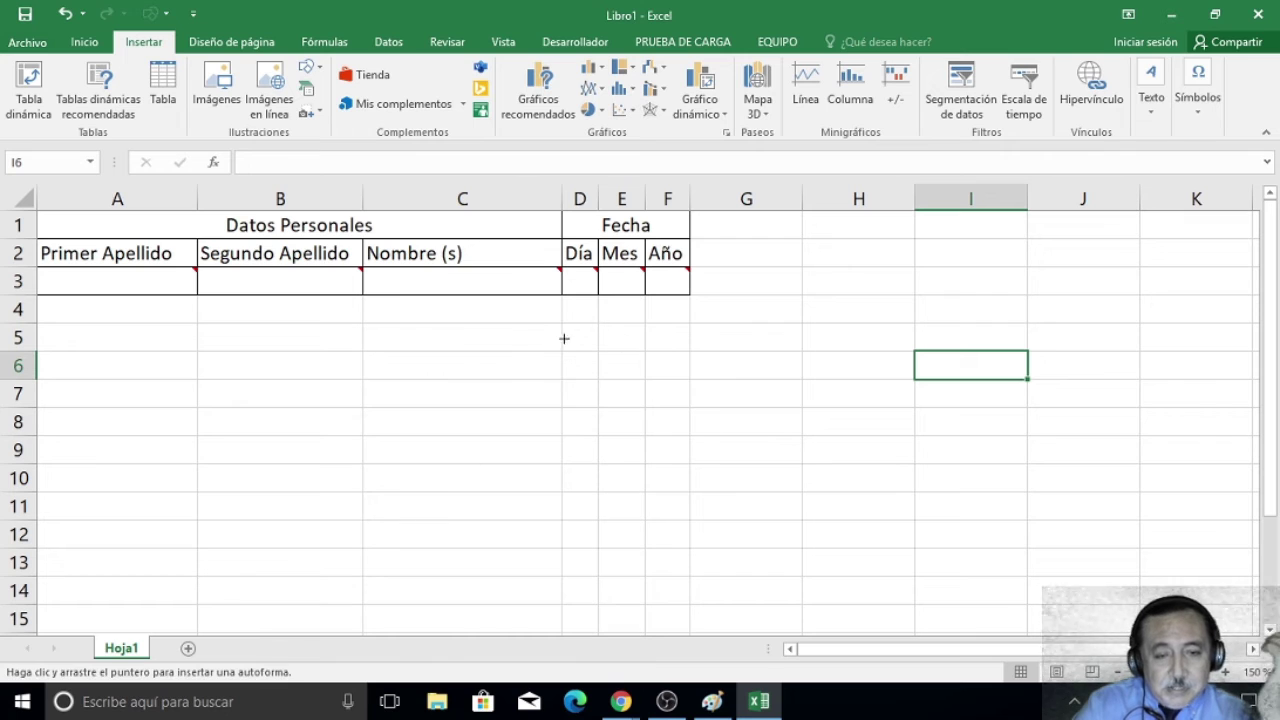
{"action": "left_click_drag", "start_coordinate": [556, 354], "coordinate": [752, 441]}
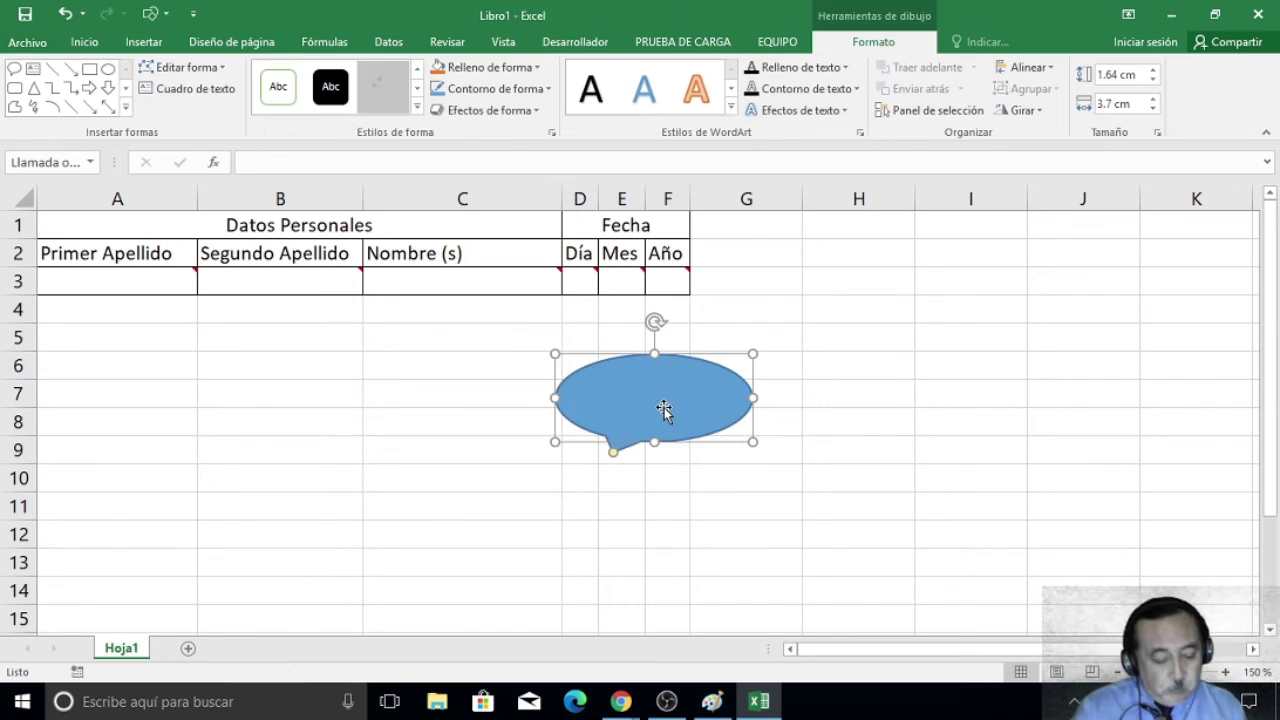
Type 'Escriba su nombre' in the callout, point its tip at D3, and make it 1.96 cm tall.
{"action": "left_click_drag", "start_coordinate": [664, 409], "coordinate": [664, 409]}
{"action": "type", "text": "Escriba s"}
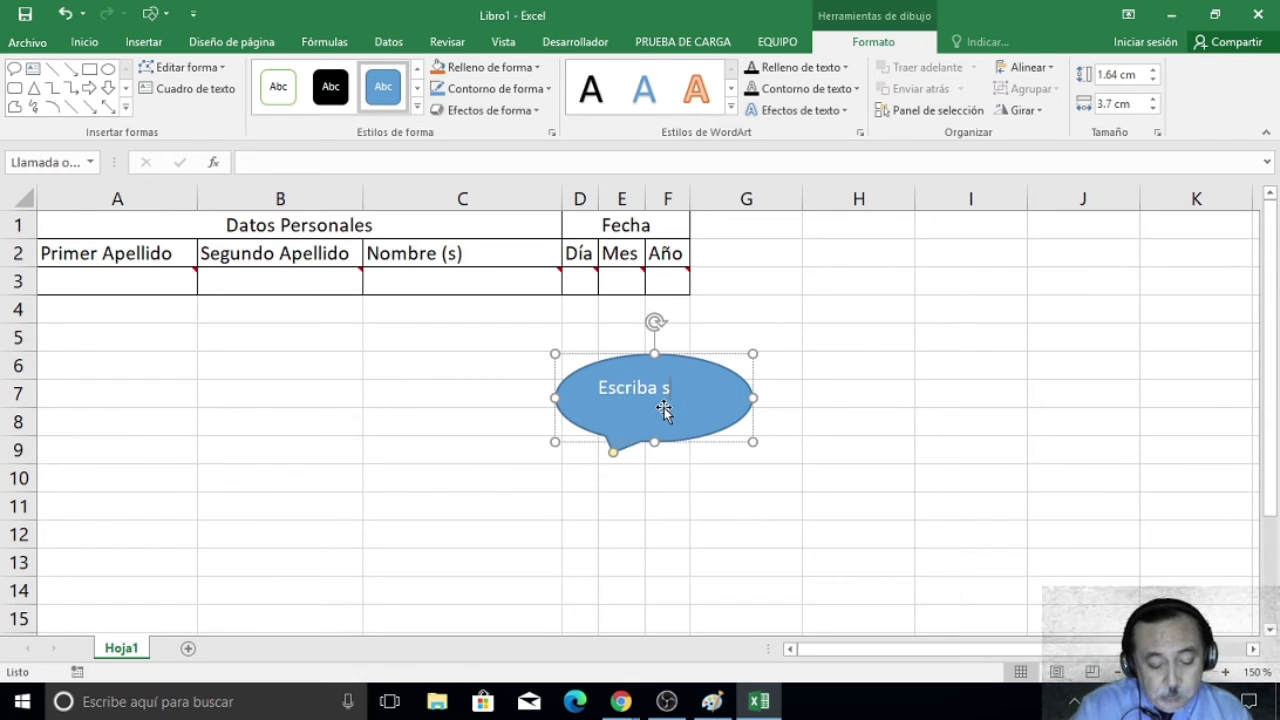
{"action": "type", "text": "u nombre"}
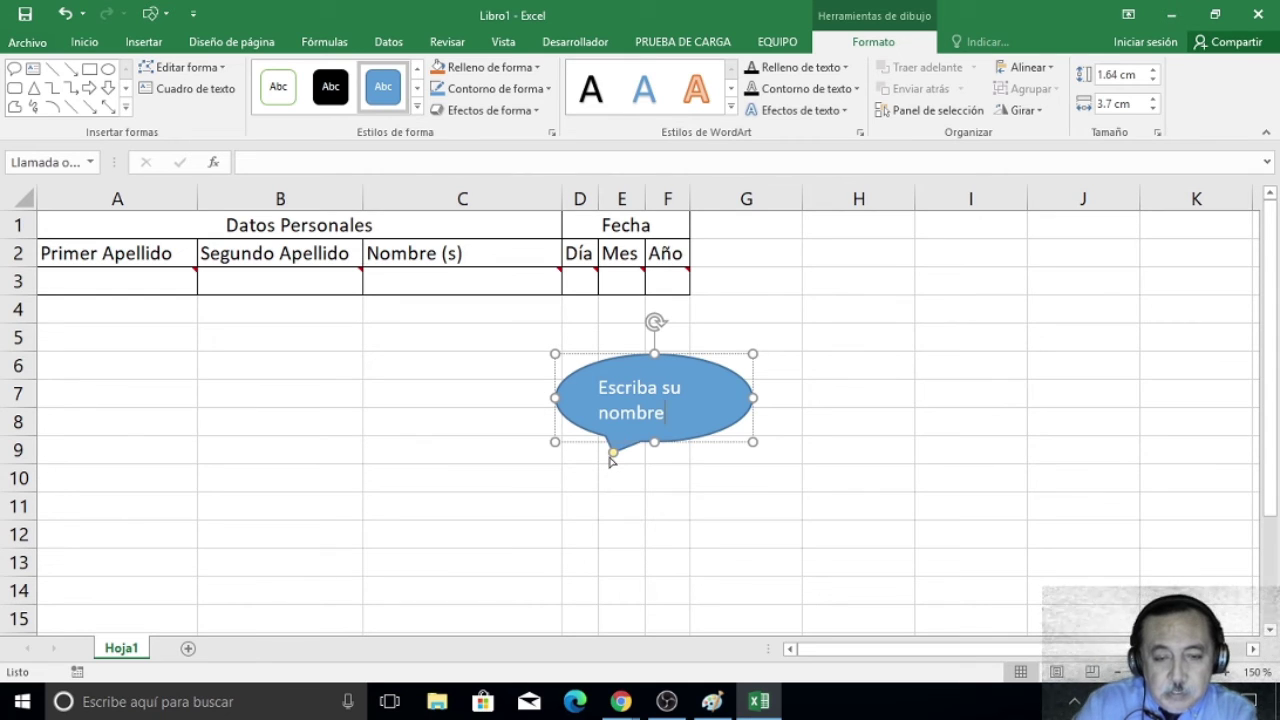
{"action": "left_click_drag", "start_coordinate": [613, 454], "coordinate": [582, 285]}
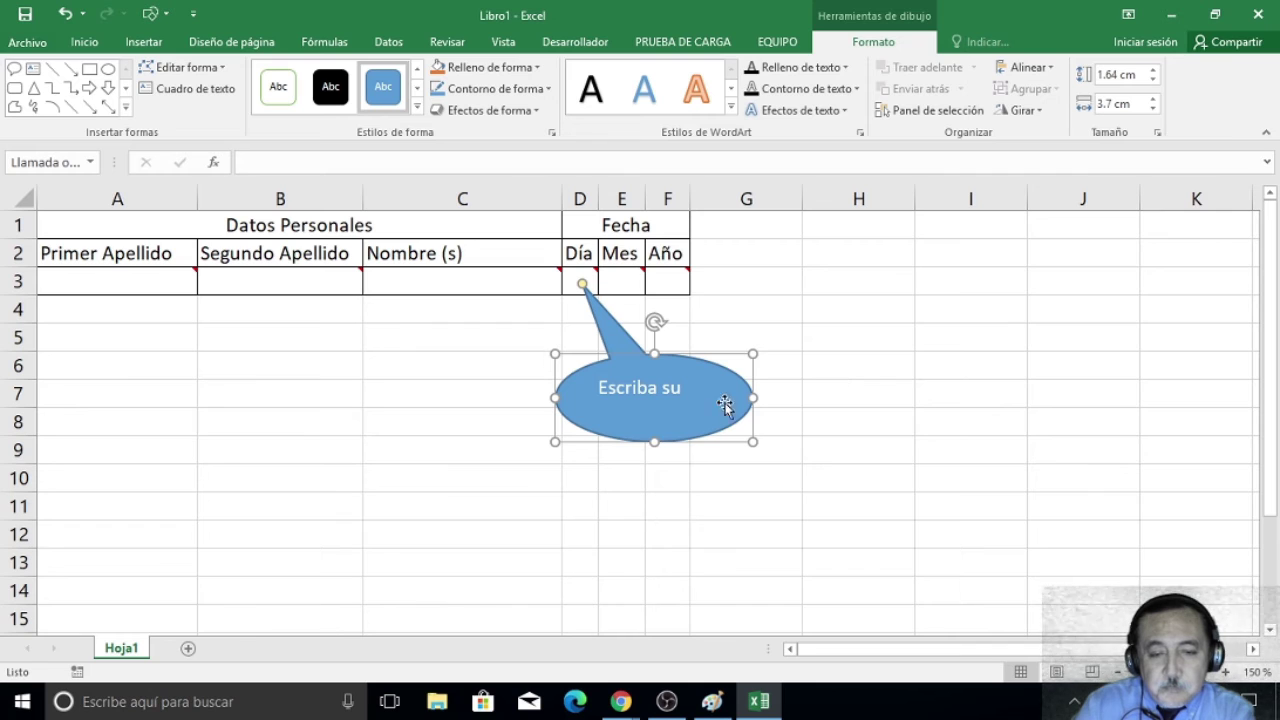
{"action": "left_click_drag", "start_coordinate": [650, 440], "coordinate": [650, 458]}
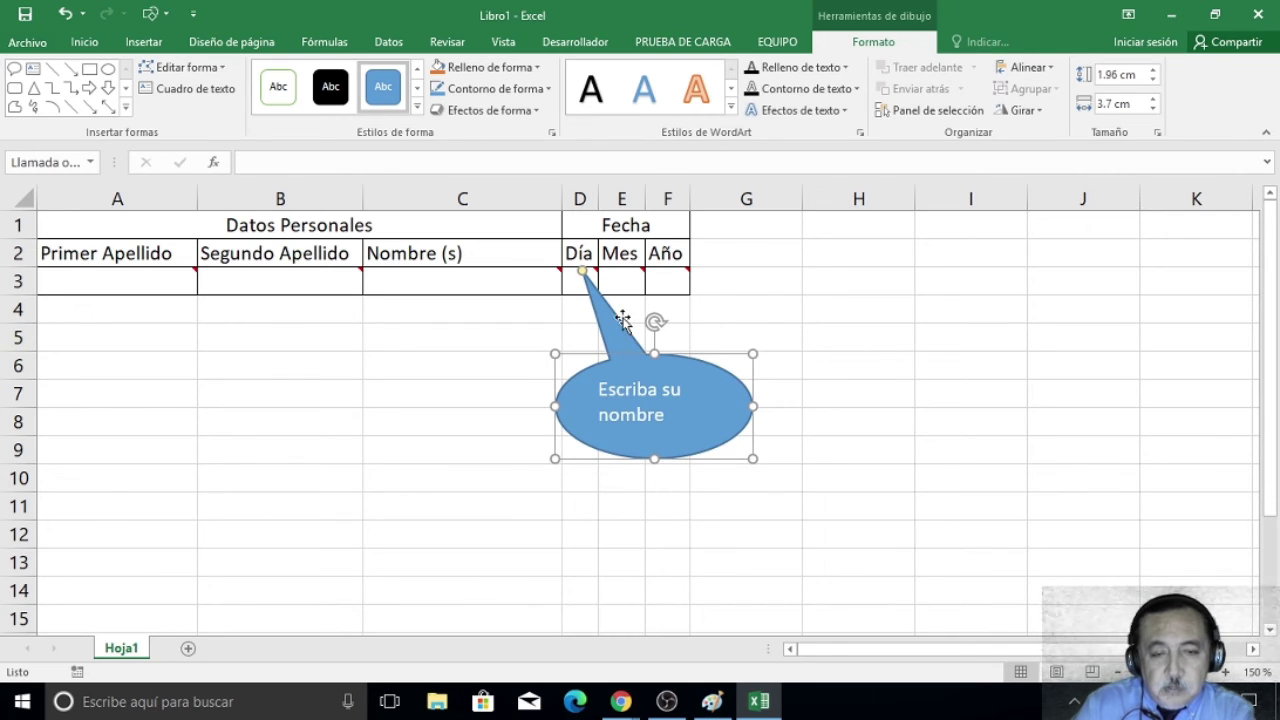
{"action": "left_click_drag", "start_coordinate": [621, 325], "coordinate": [627, 350]}
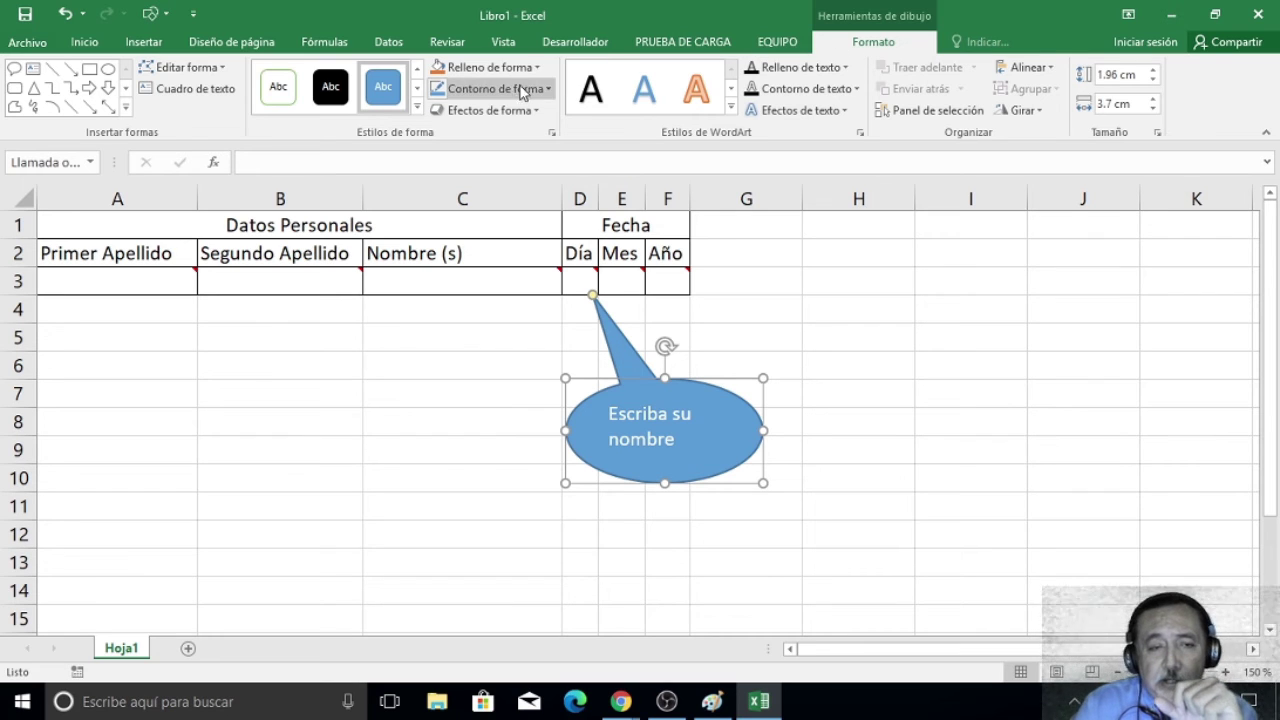
Give the callout a Bisel shape effect, then select and delete it.
{"action": "left_click", "coordinate": [540, 112]}
{"action": "mouse_move", "coordinate": [484, 351]}
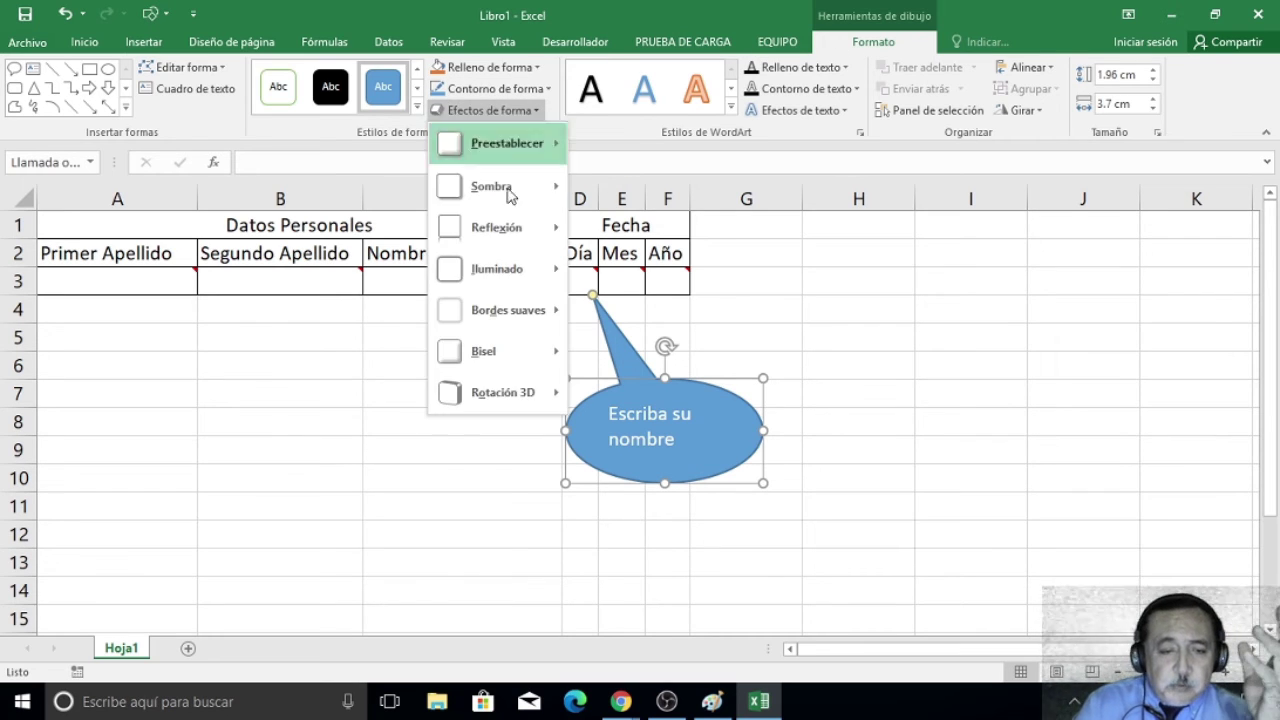
{"action": "left_click", "coordinate": [595, 452]}
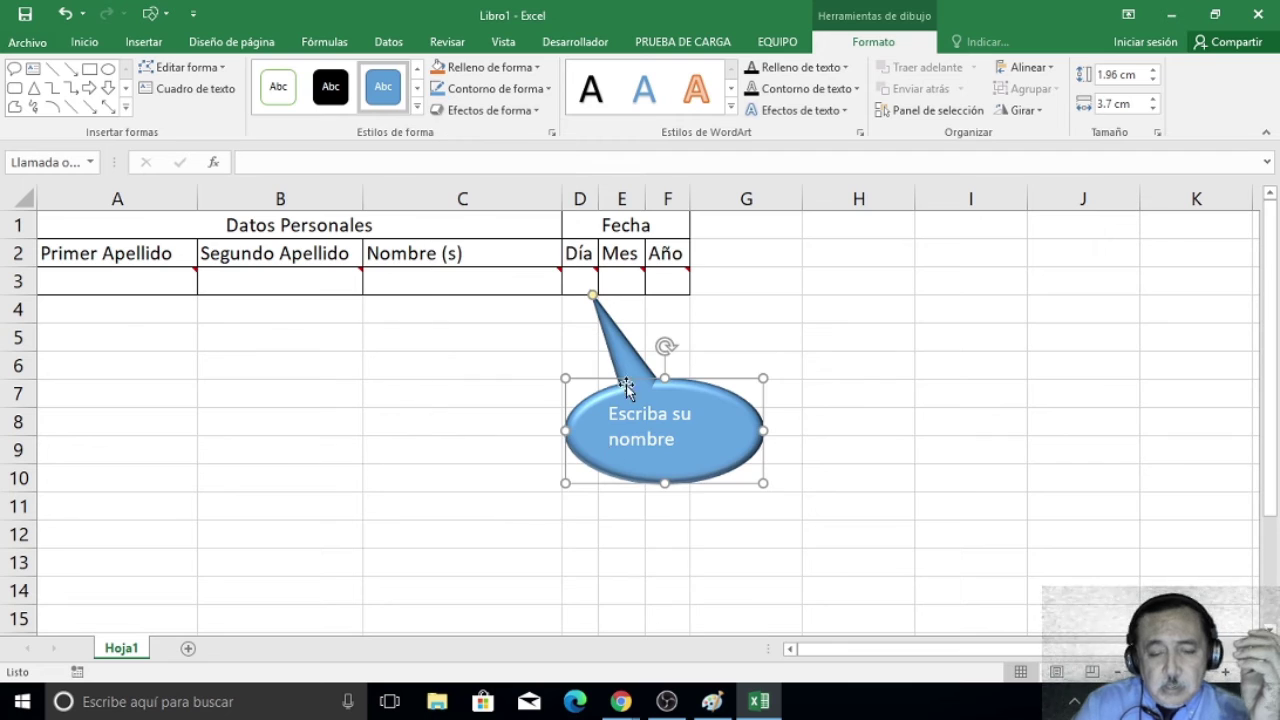
{"action": "left_click", "coordinate": [873, 364]}
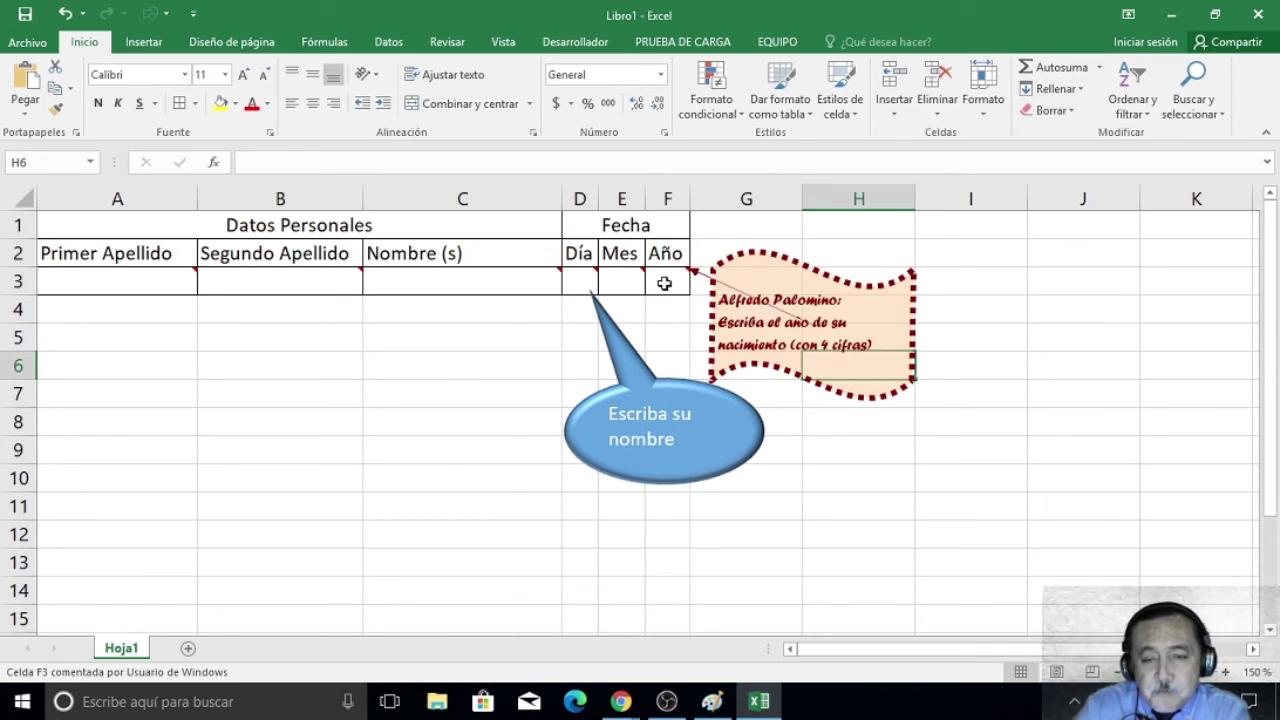
{"action": "left_click", "coordinate": [636, 375]}
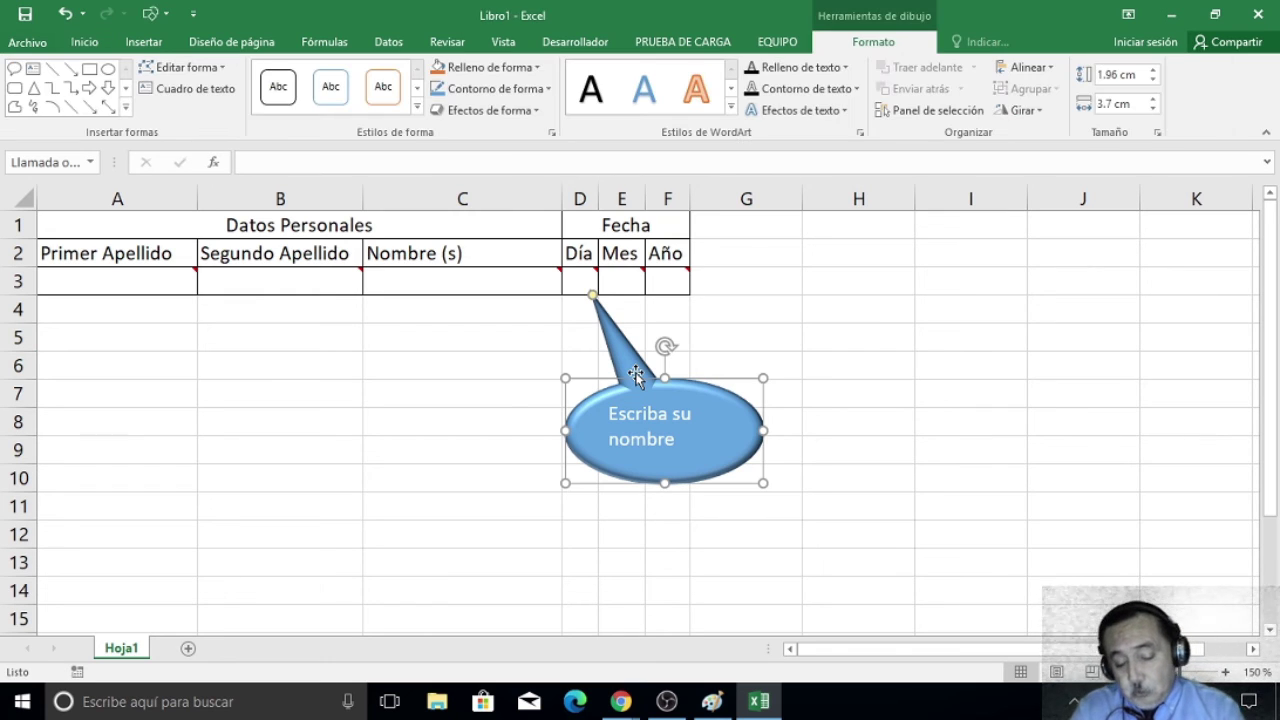
{"action": "key", "text": "Delete"}
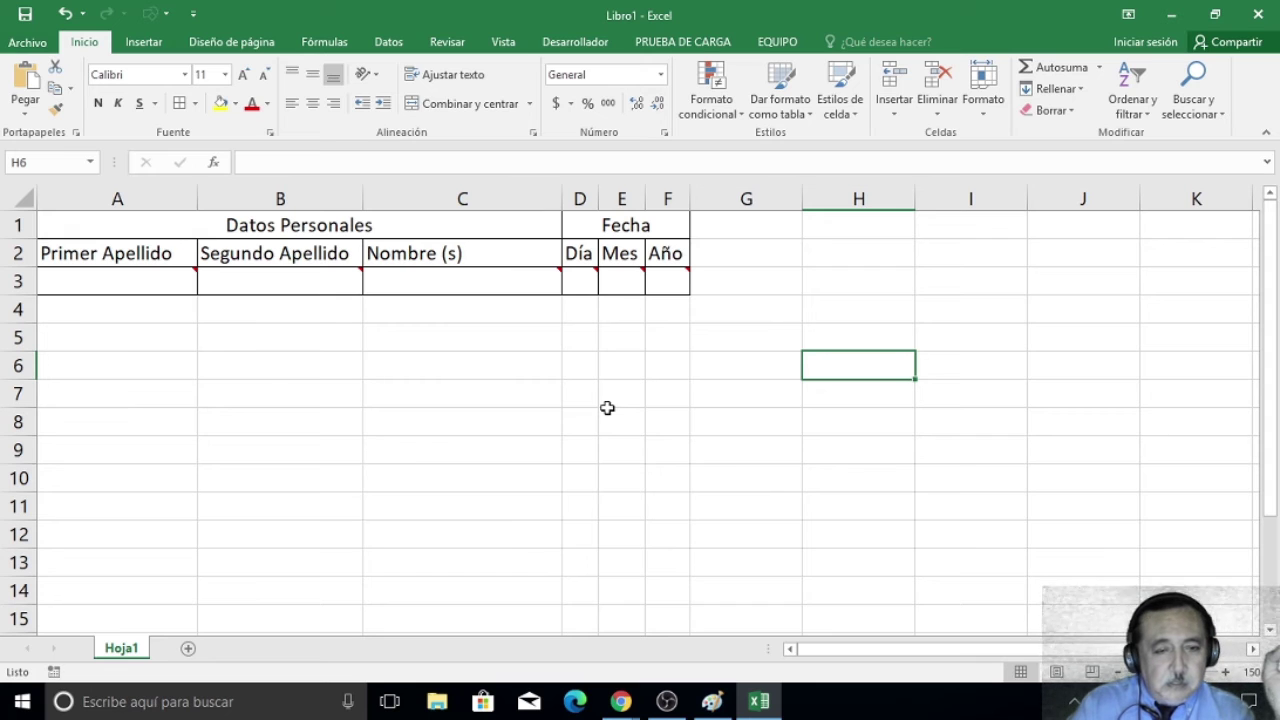
Save the workbook with Guardar como as comentarios in Curso Excel > clase 120121.
{"action": "left_click", "coordinate": [28, 45]}
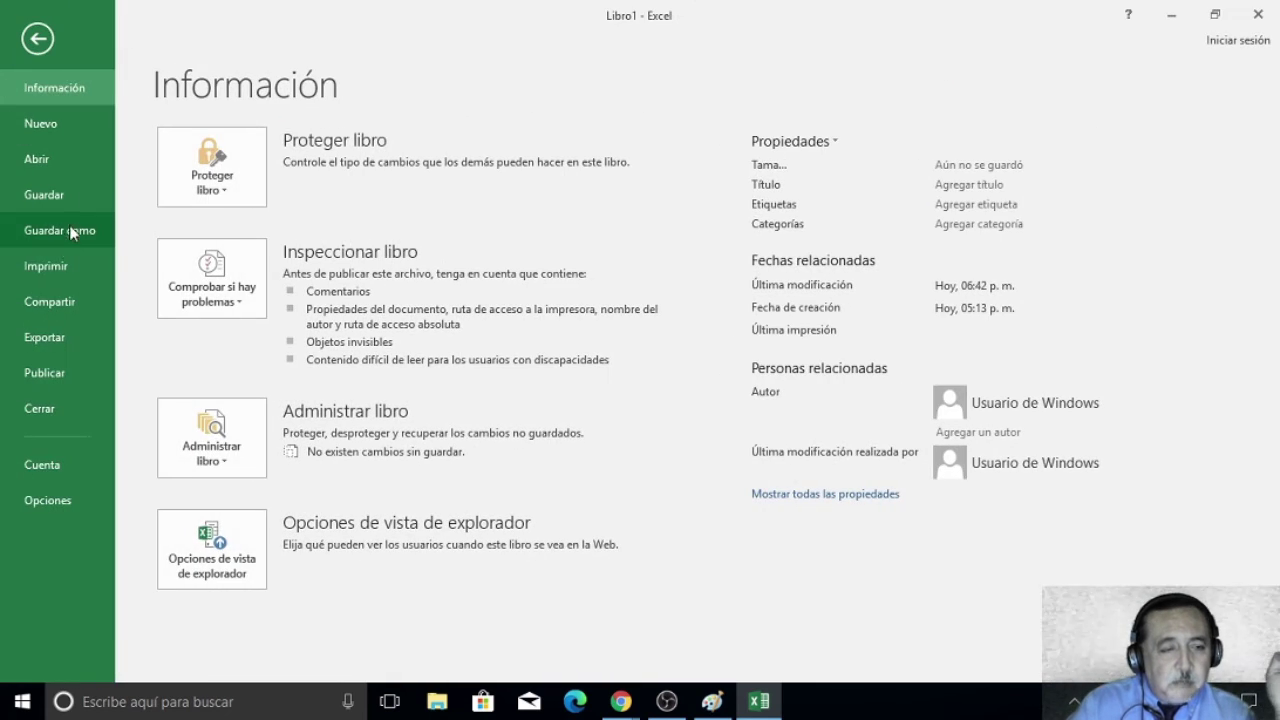
{"action": "left_click", "coordinate": [71, 226]}
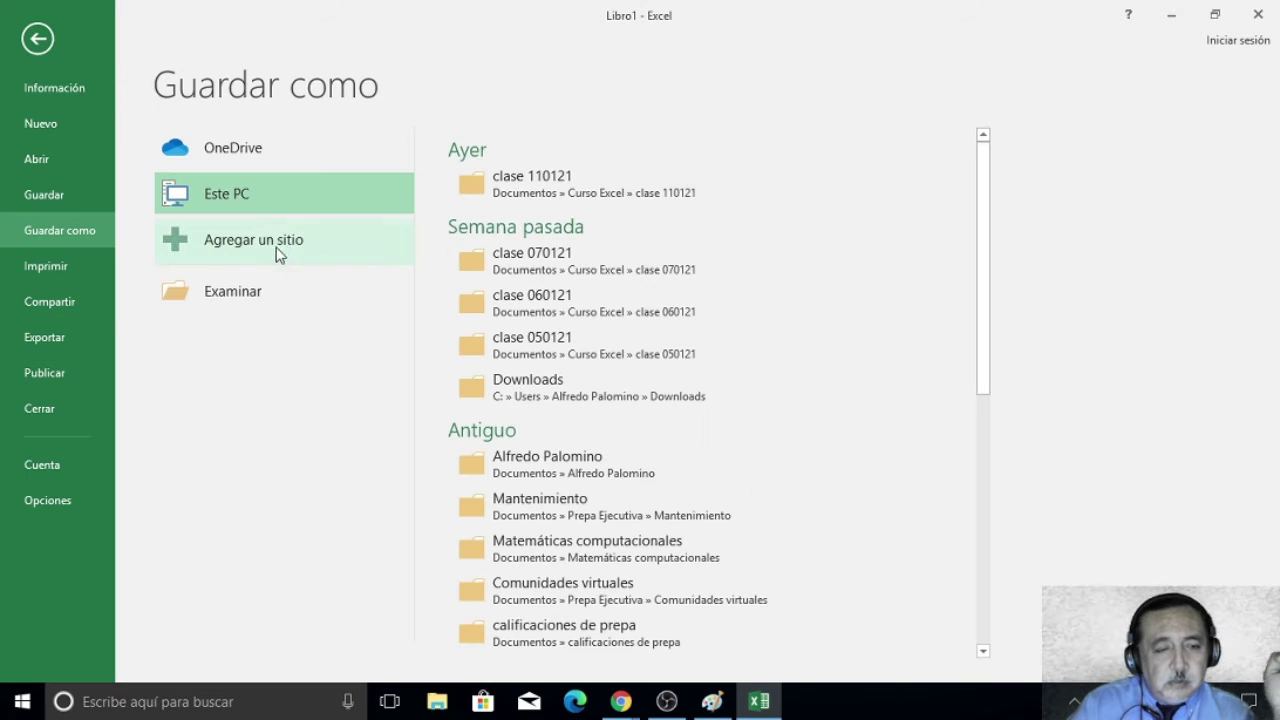
{"action": "left_click", "coordinate": [226, 296]}
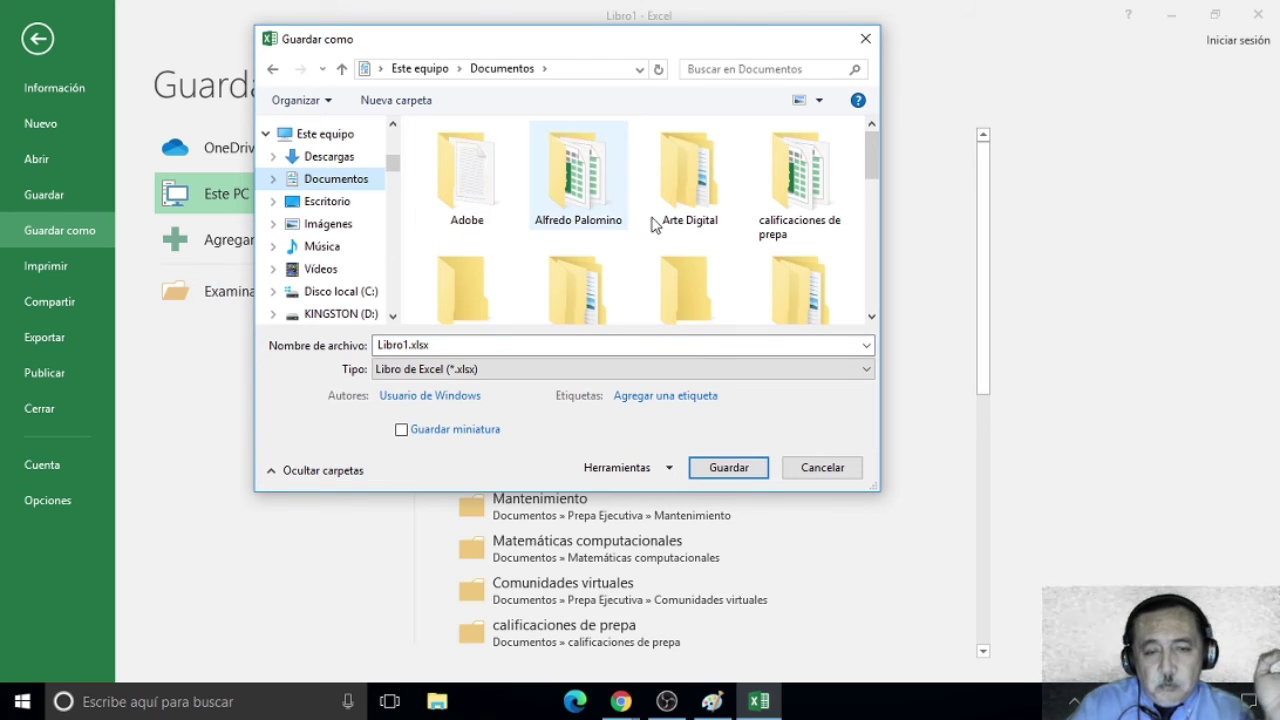
{"action": "left_click_drag", "start_coordinate": [872, 157], "coordinate": [871, 178]}
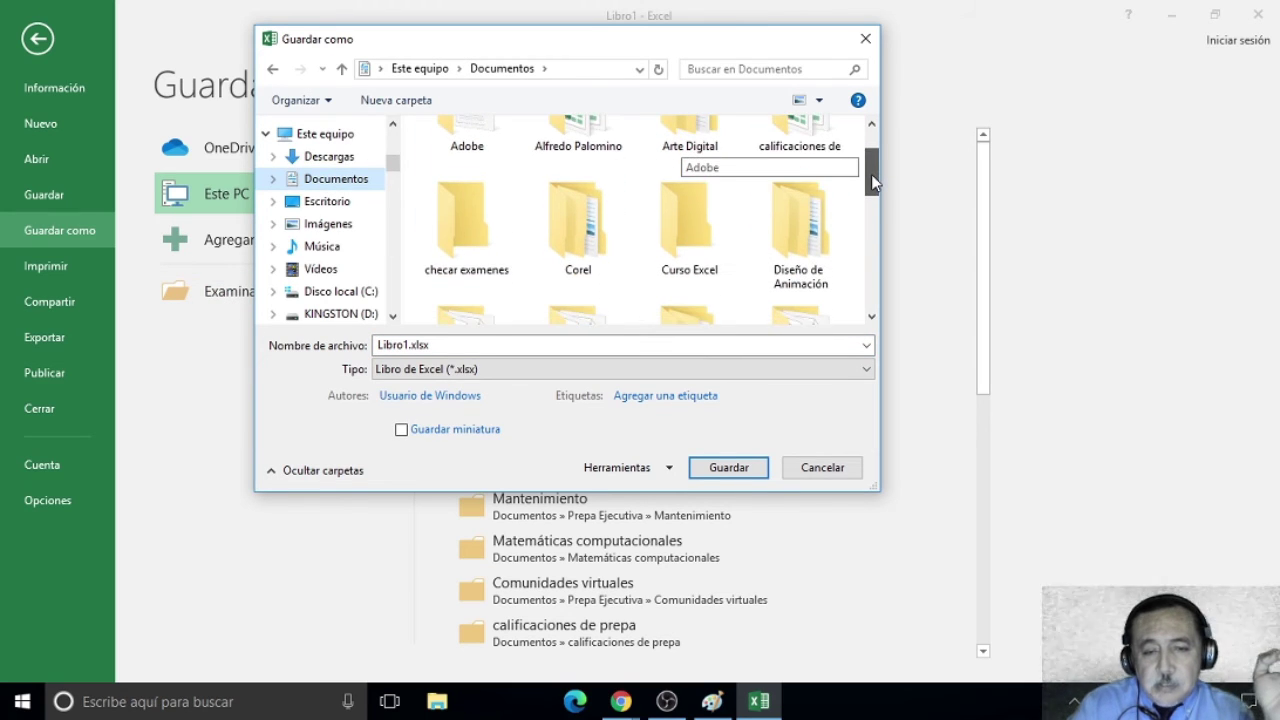
{"action": "double_click", "coordinate": [695, 215]}
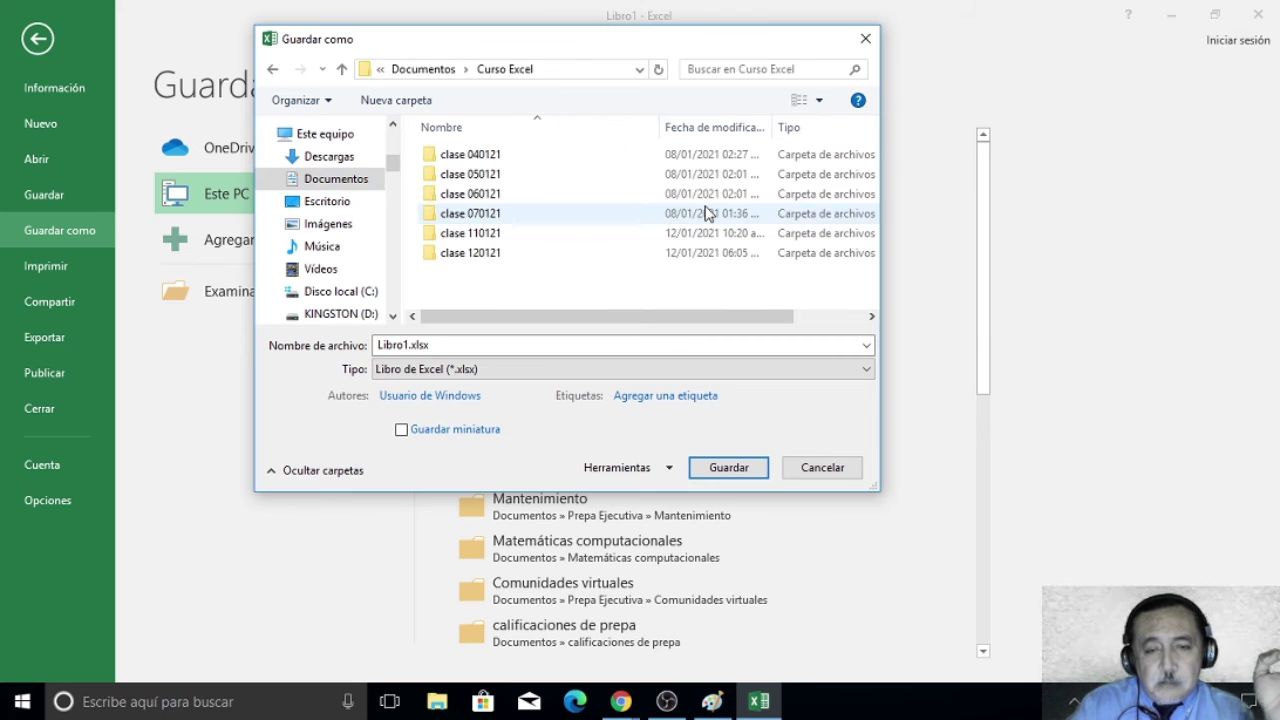
{"action": "left_click", "coordinate": [460, 256]}
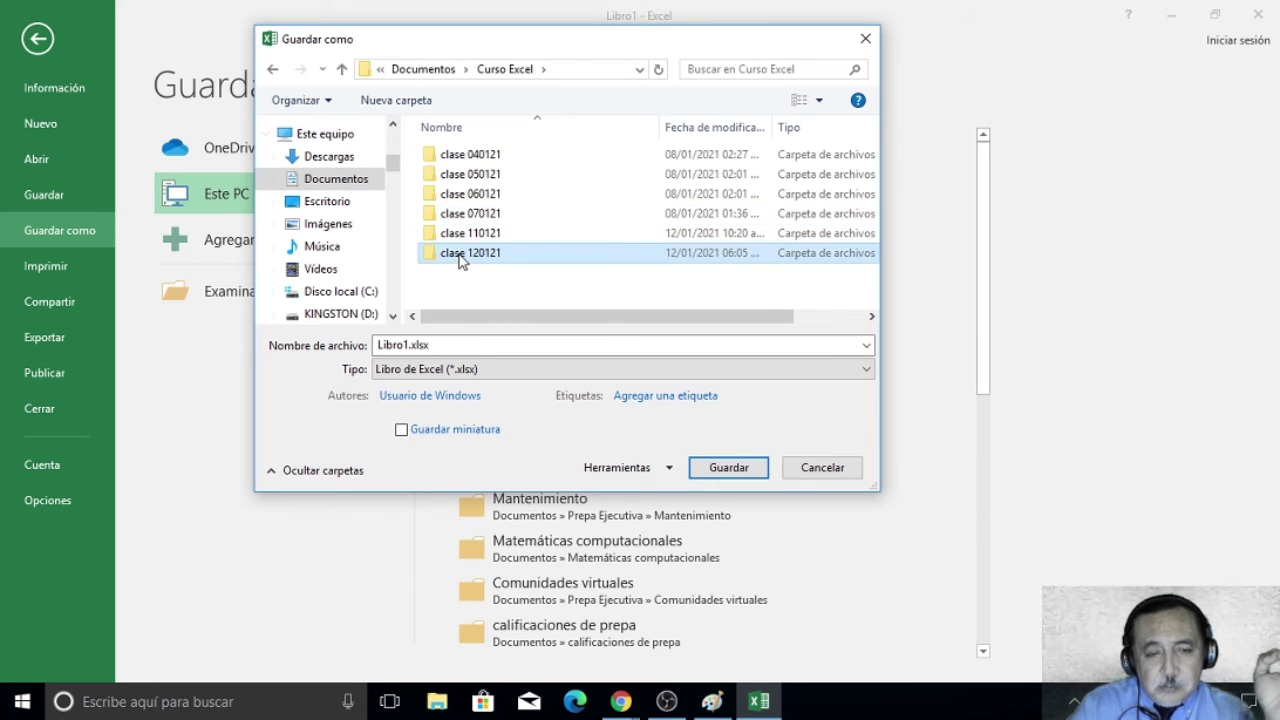
{"action": "double_click", "coordinate": [460, 256]}
{"action": "left_click", "coordinate": [468, 345]}
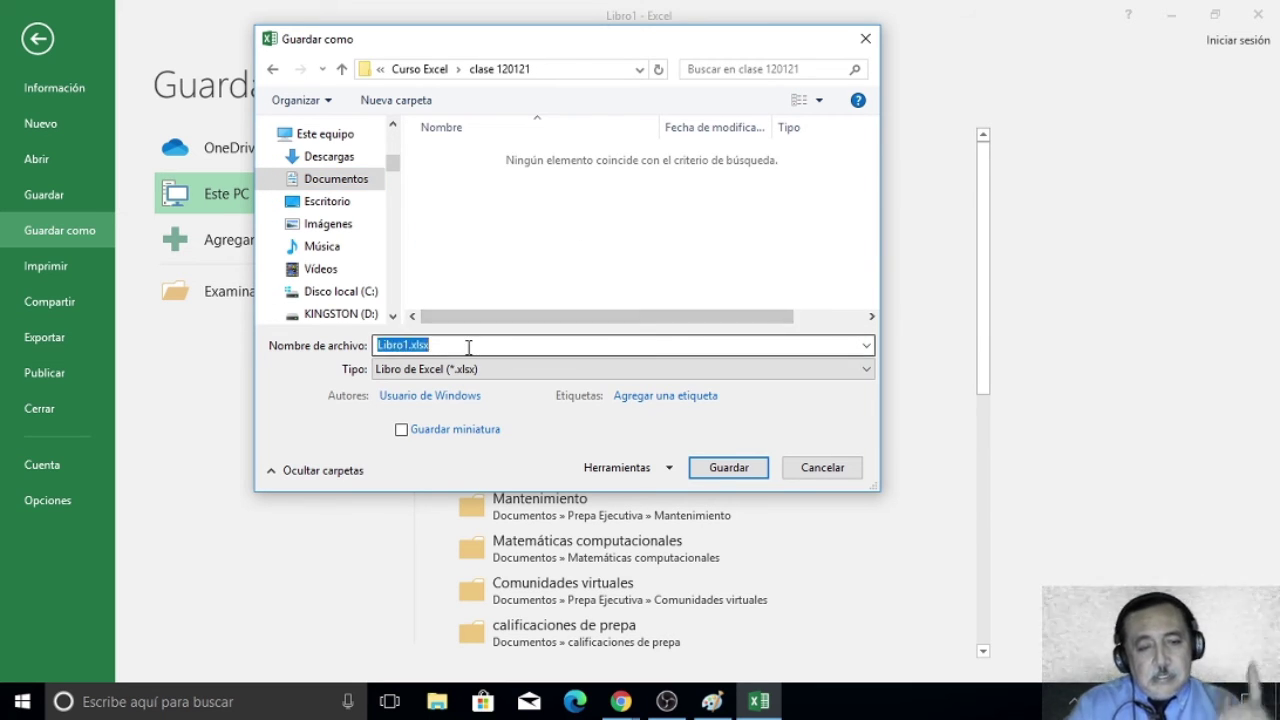
{"action": "type", "text": "comentarios"}
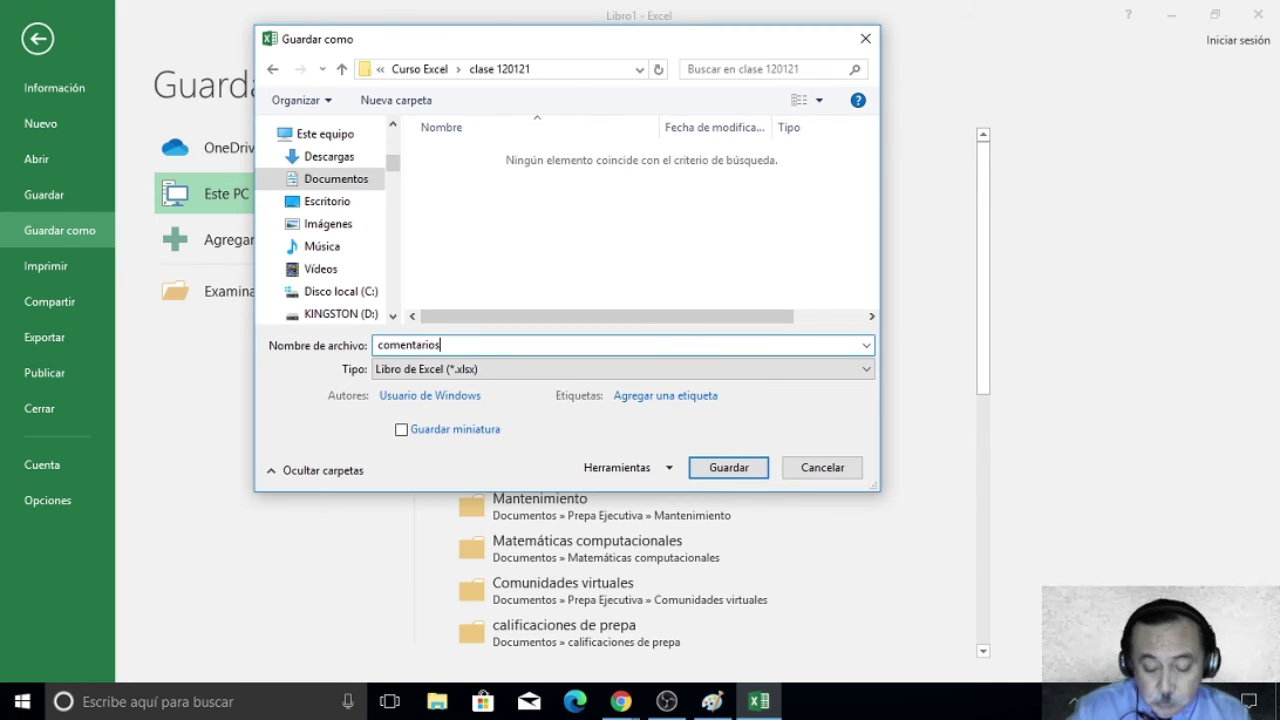
{"action": "key", "text": "Return"}
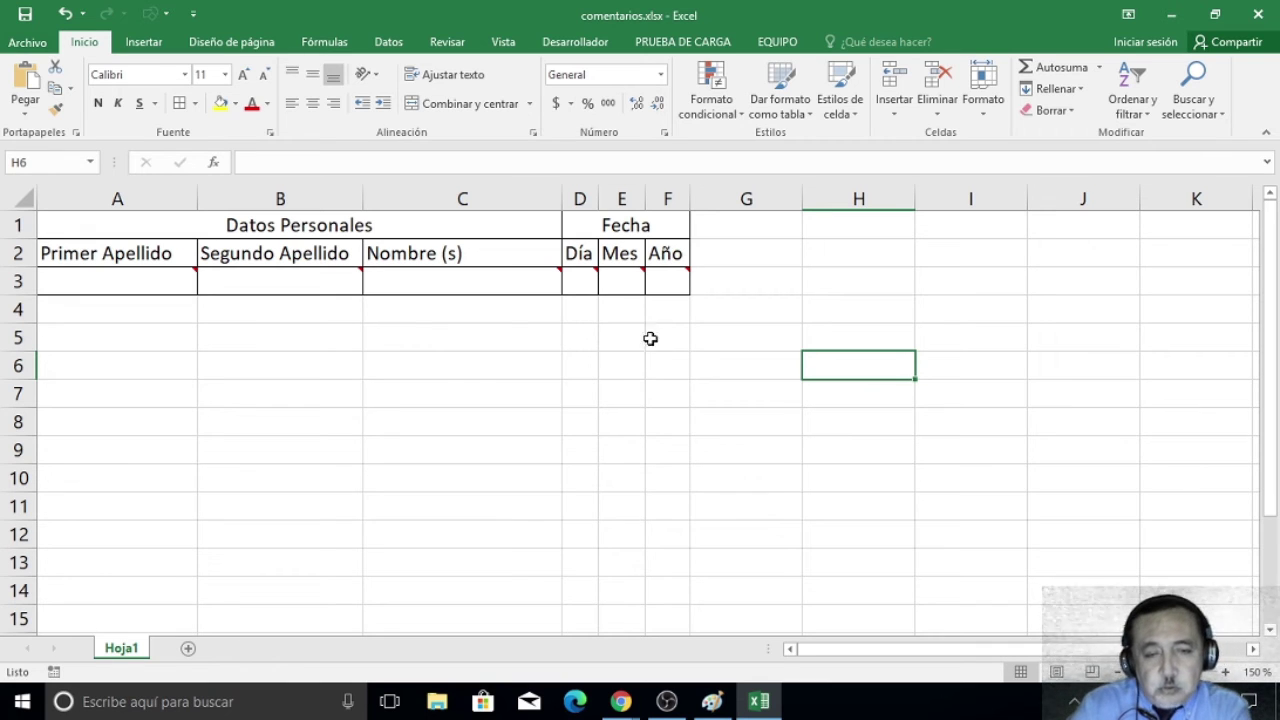
Close comentarios.xlsx and reopen it from the Recientes list.
{"action": "left_click", "coordinate": [45, 40]}
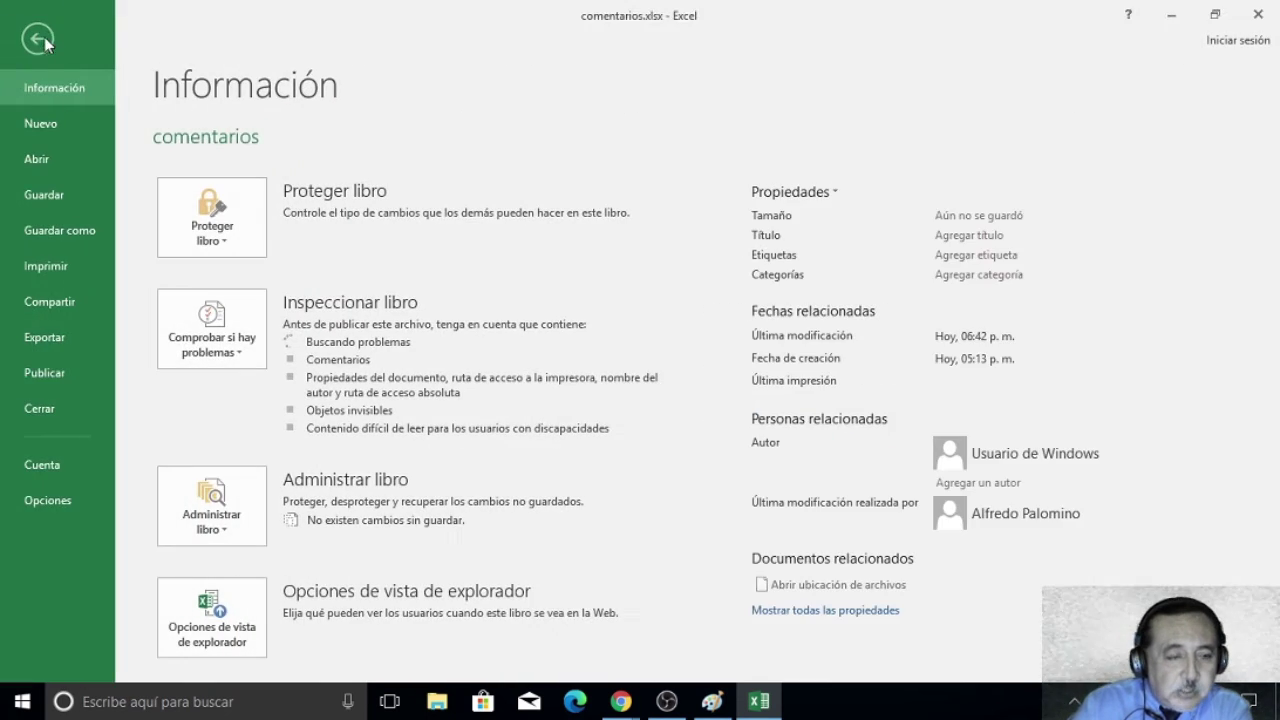
{"action": "left_click", "coordinate": [32, 408]}
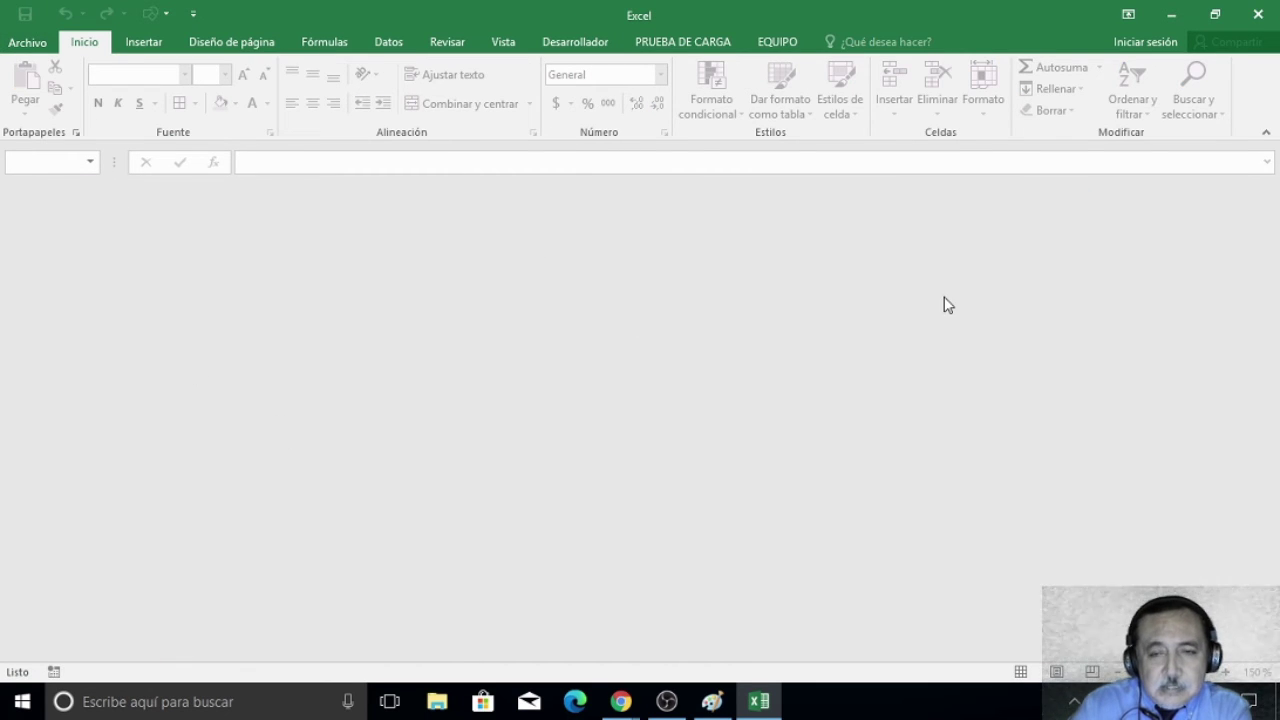
{"action": "left_click", "coordinate": [29, 50]}
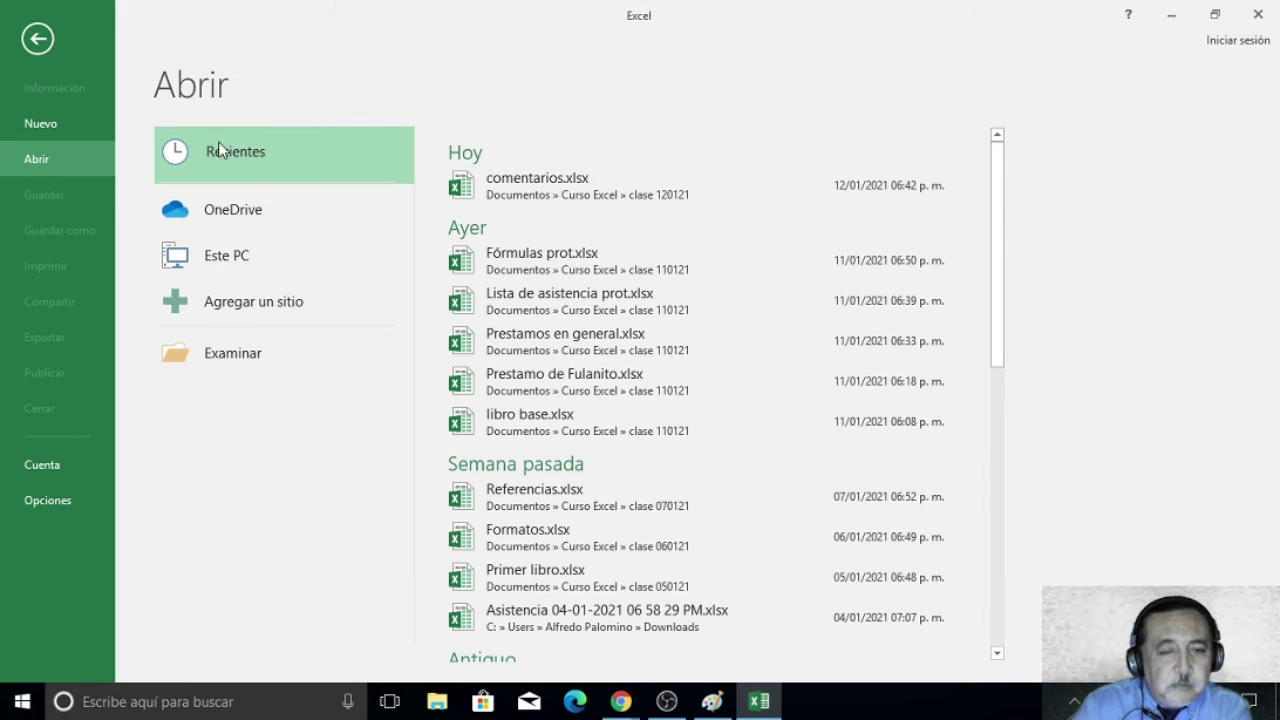
{"action": "left_click", "coordinate": [576, 185]}
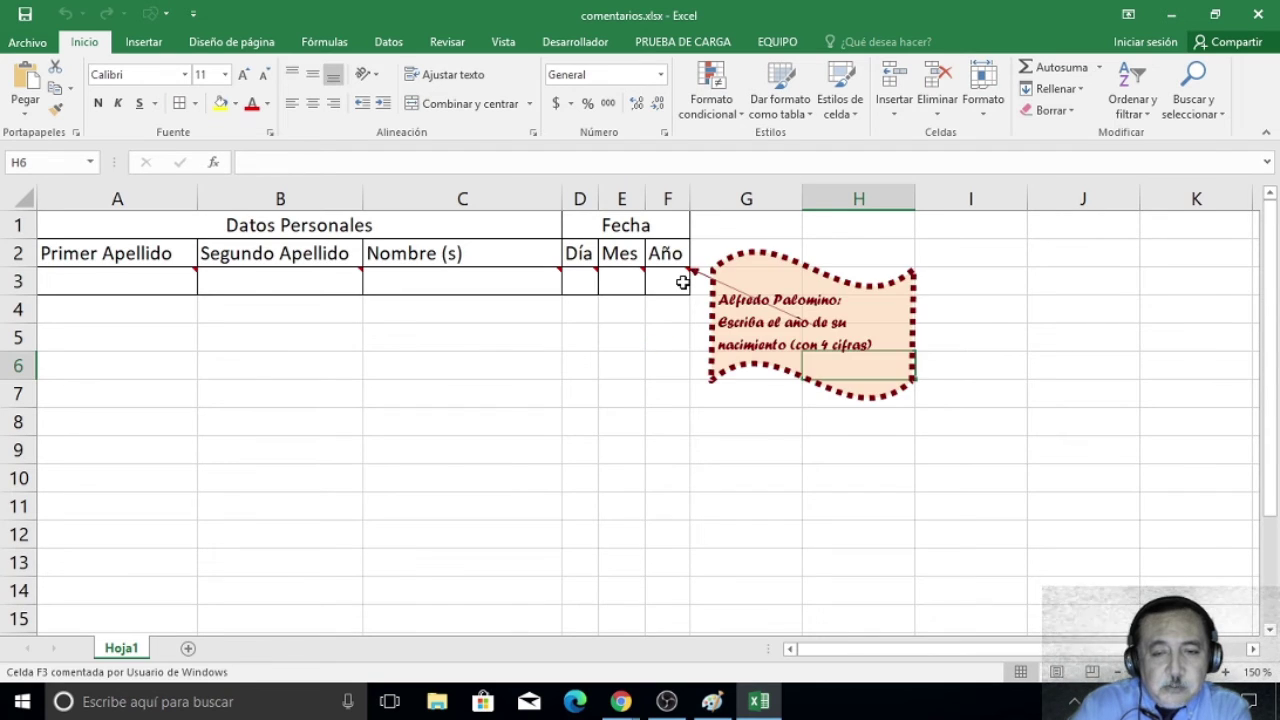
{"action": "mouse_move", "coordinate": [117, 280]}
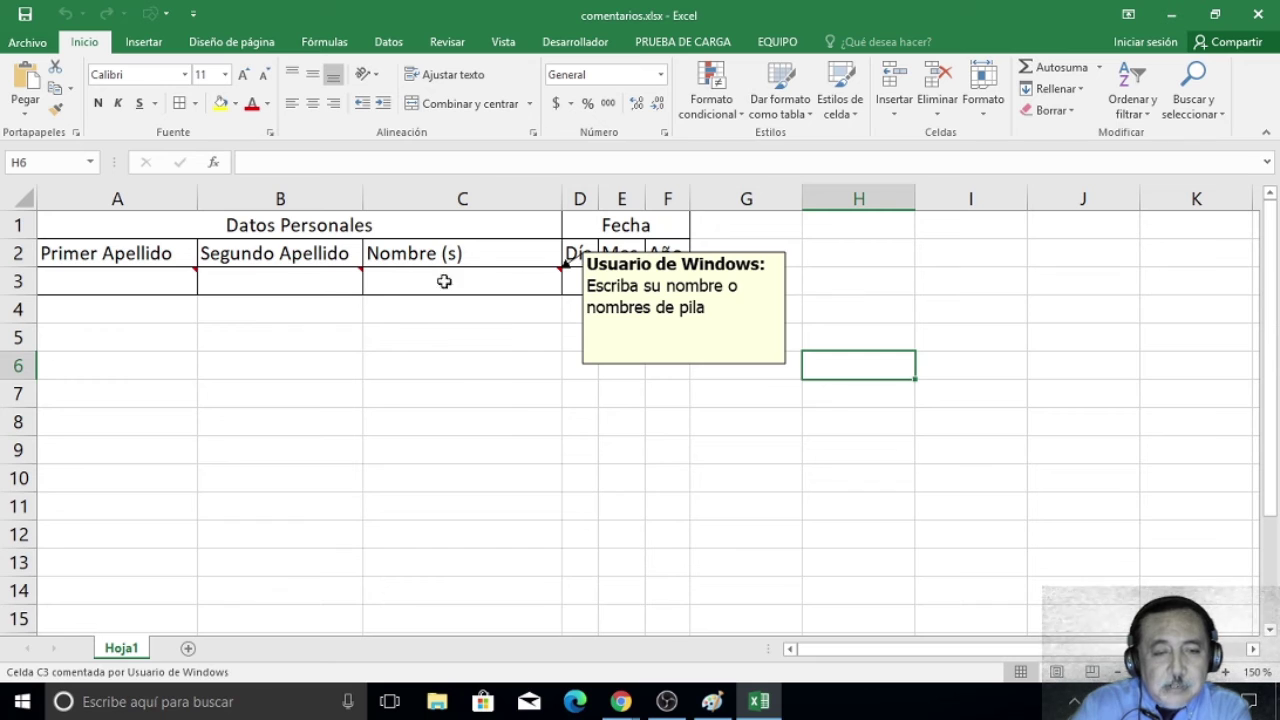
{"action": "mouse_move", "coordinate": [163, 278]}
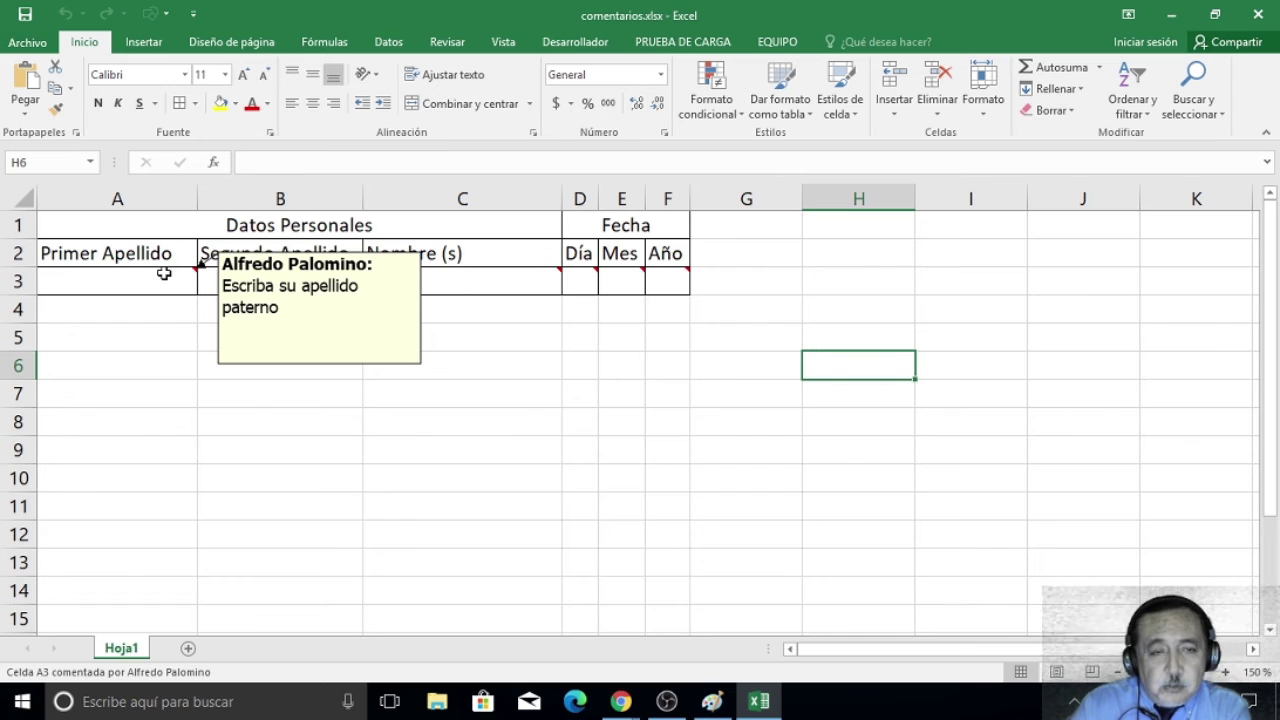
Use Mostrar todos los comentarios on Revisar to show, then hide, all comments, and select C3.
{"action": "left_click", "coordinate": [445, 43]}
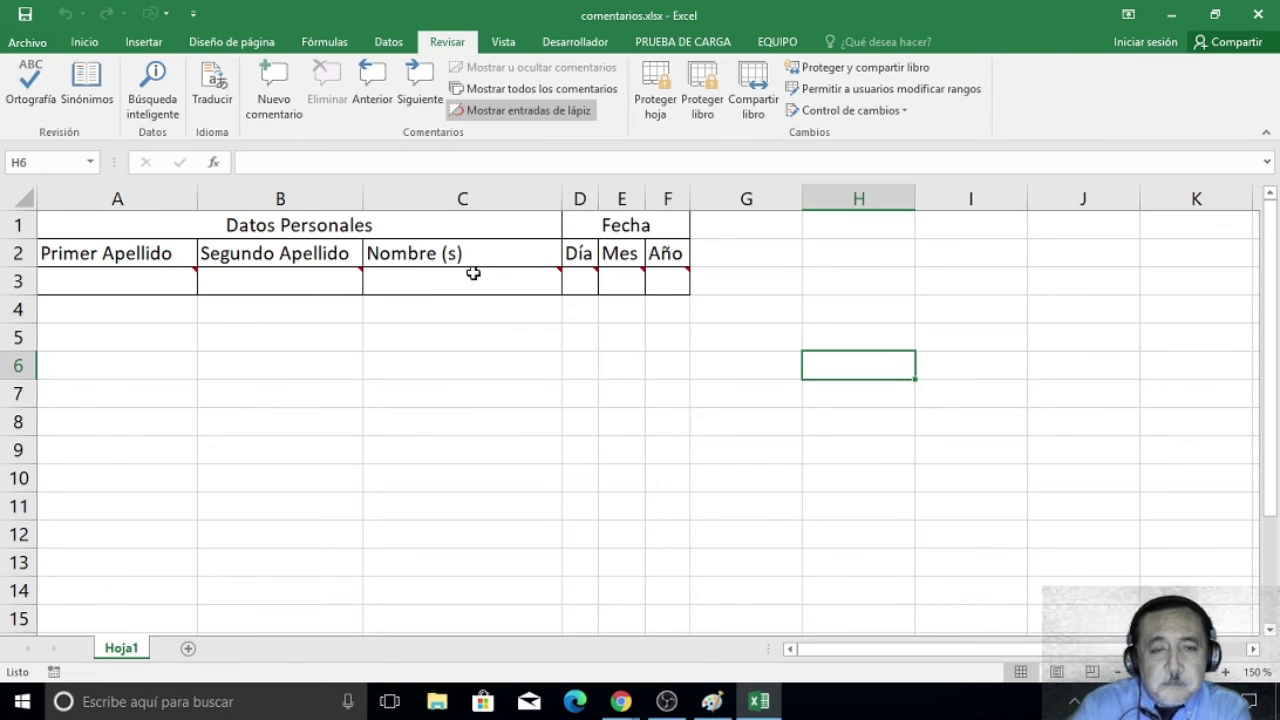
{"action": "left_click", "coordinate": [534, 89]}
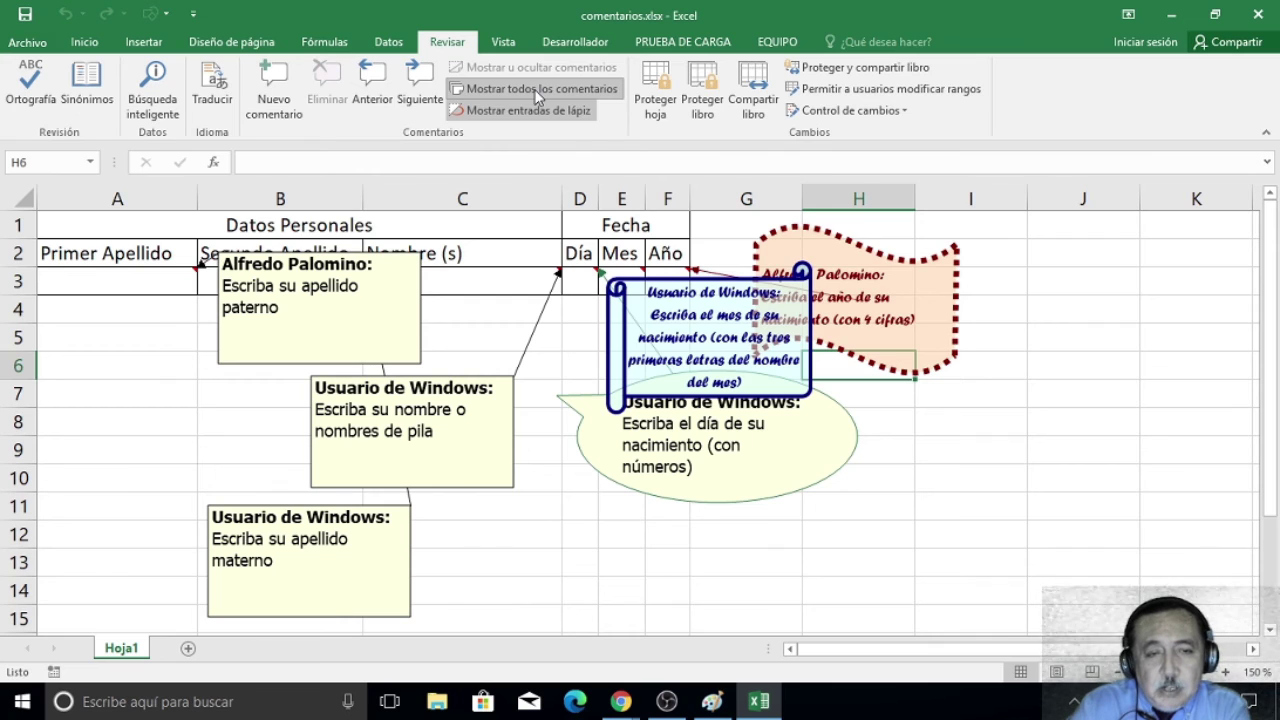
{"action": "left_click", "coordinate": [534, 89]}
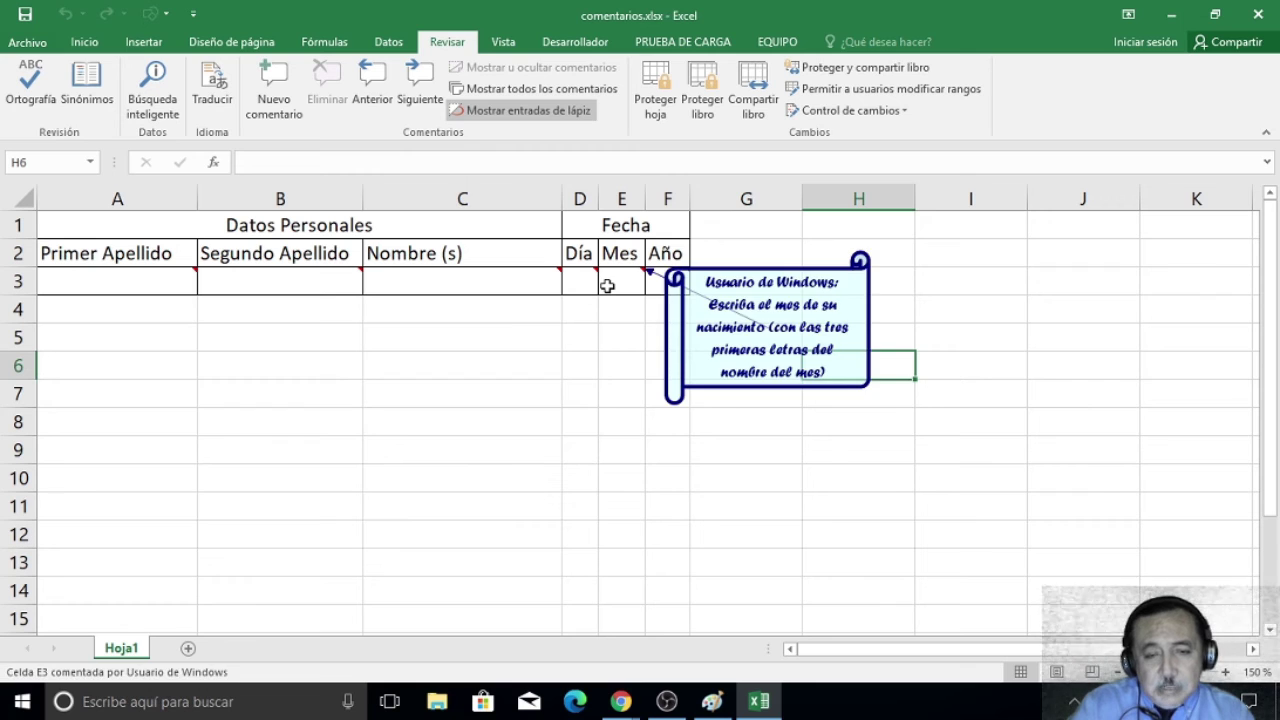
{"action": "mouse_move", "coordinate": [462, 281]}
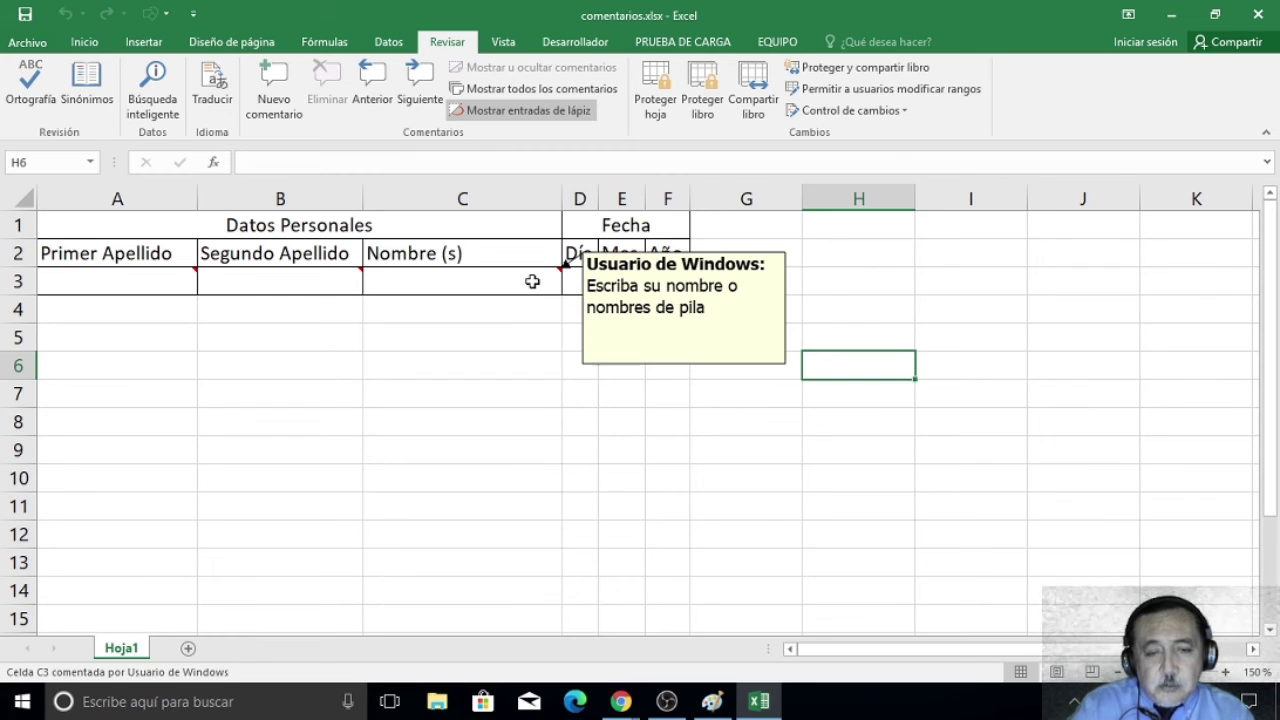
{"action": "left_click", "coordinate": [532, 281]}
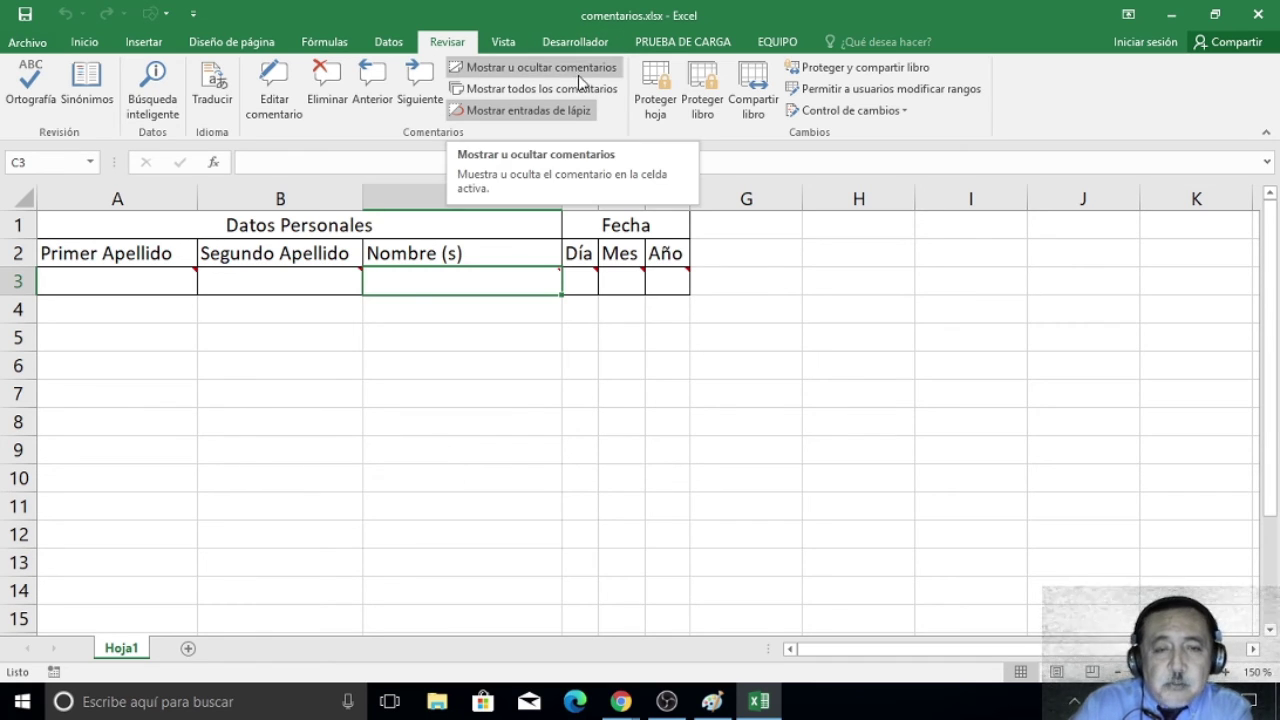
Toggle the C3 and D3 comments shown, then hide both again.
{"action": "left_click", "coordinate": [566, 72]}
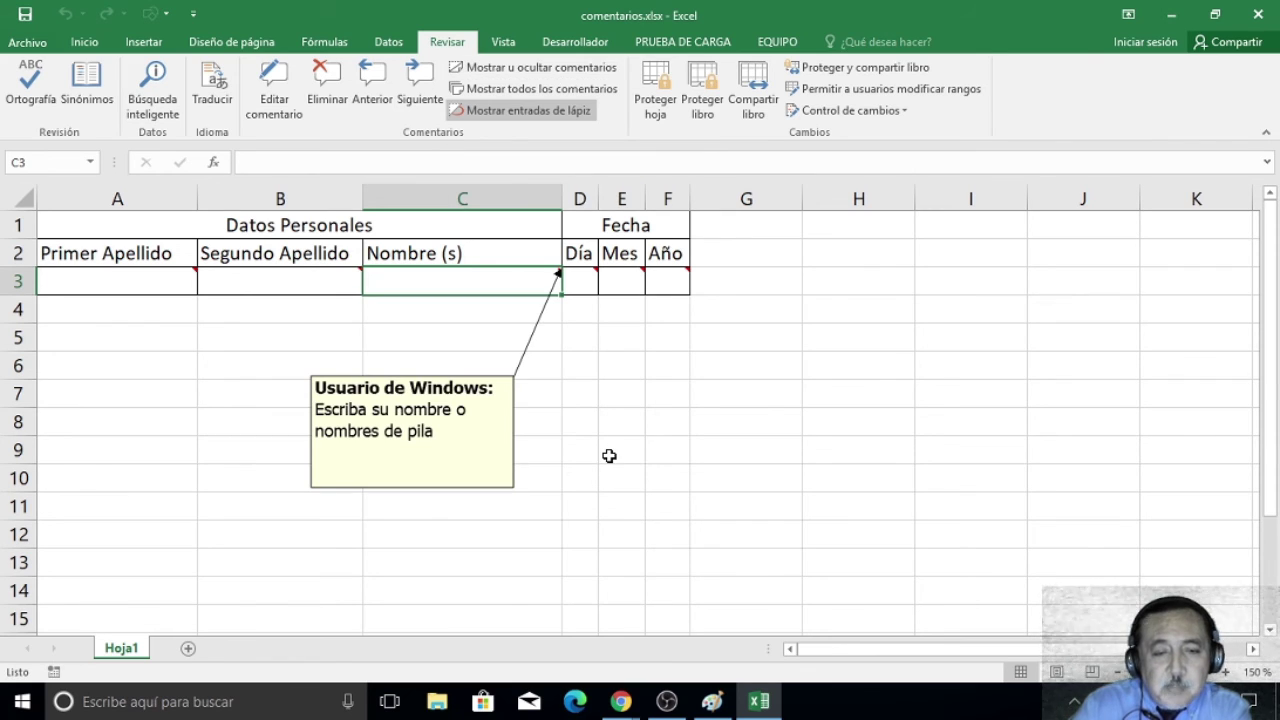
{"action": "left_click", "coordinate": [576, 284]}
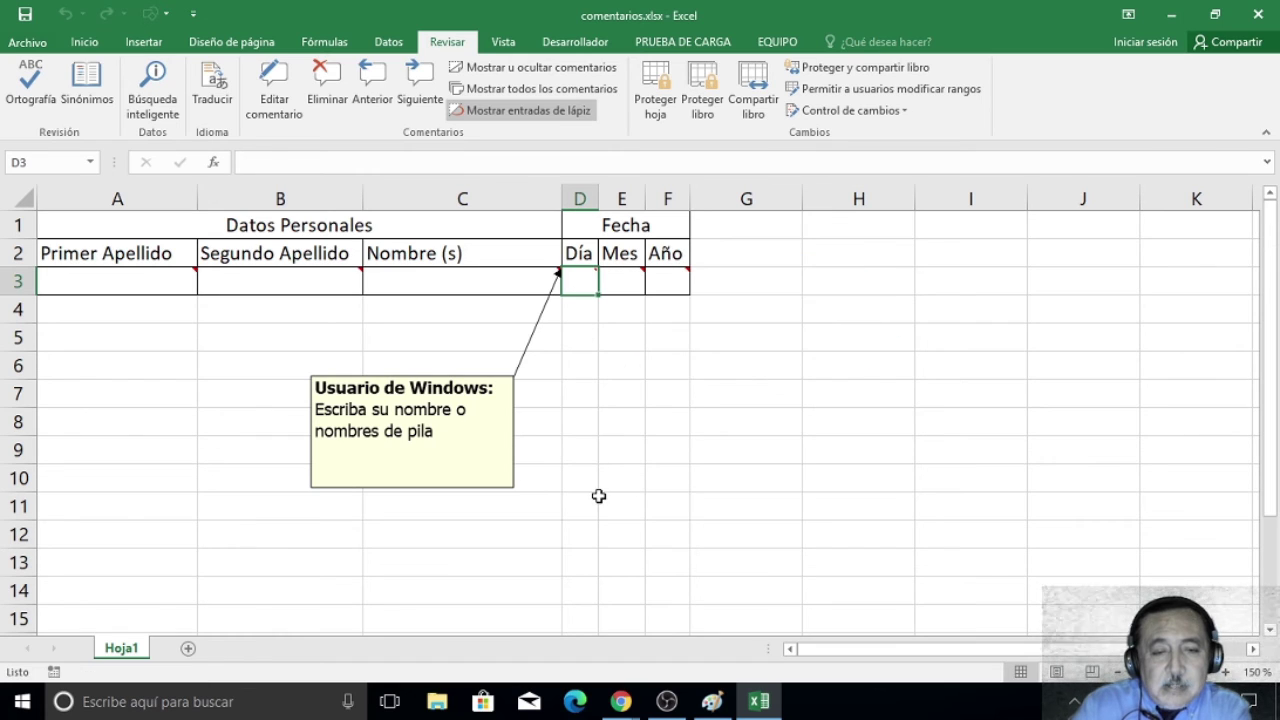
{"action": "left_click", "coordinate": [608, 391]}
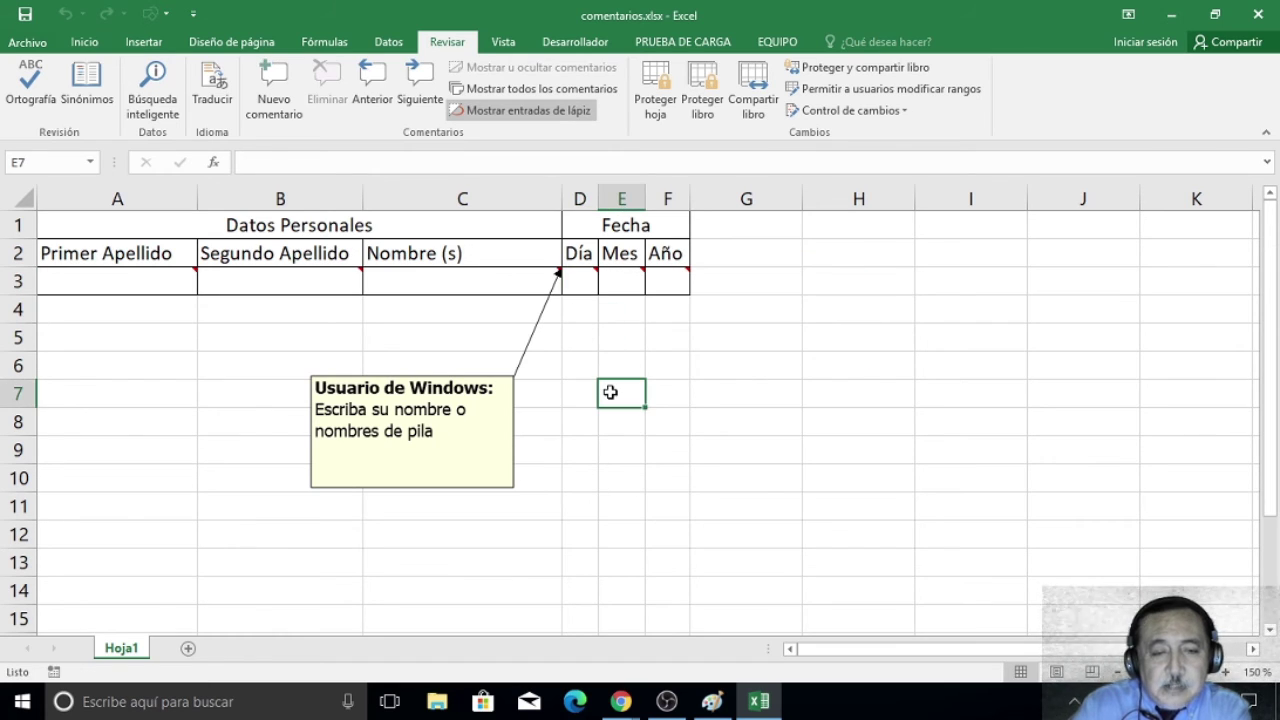
{"action": "left_click", "coordinate": [566, 282]}
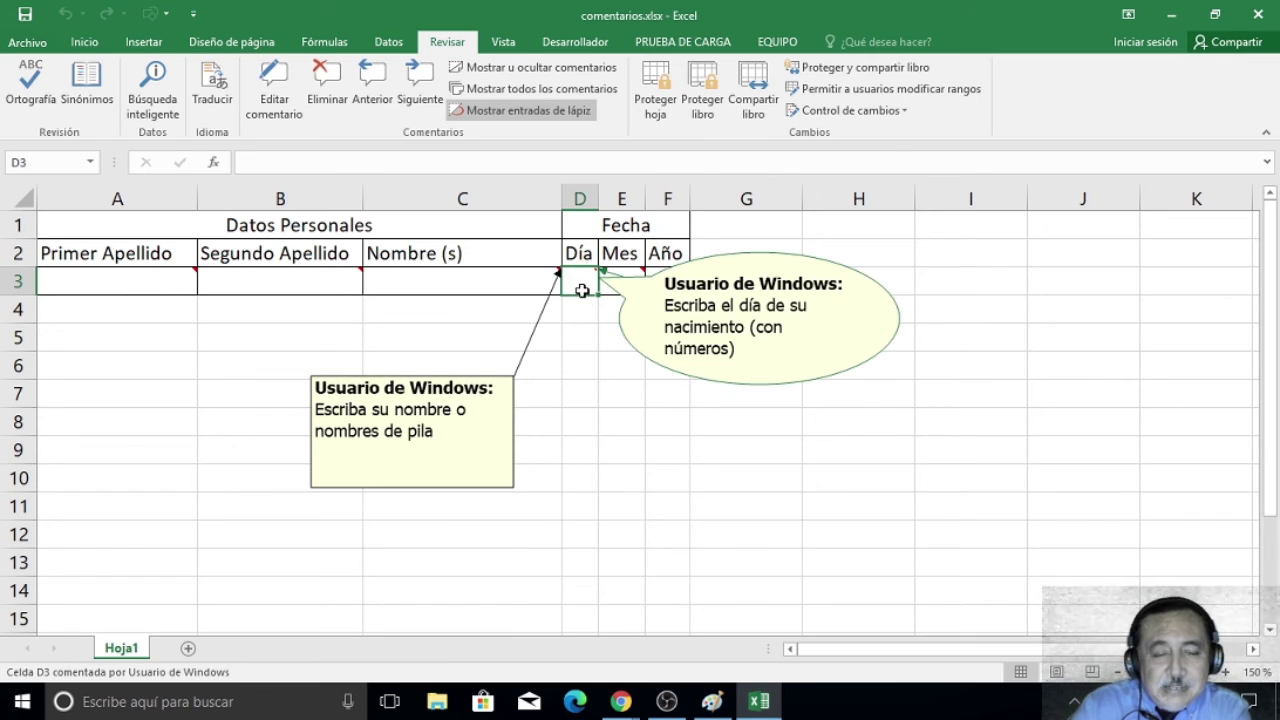
{"action": "left_click", "coordinate": [518, 72]}
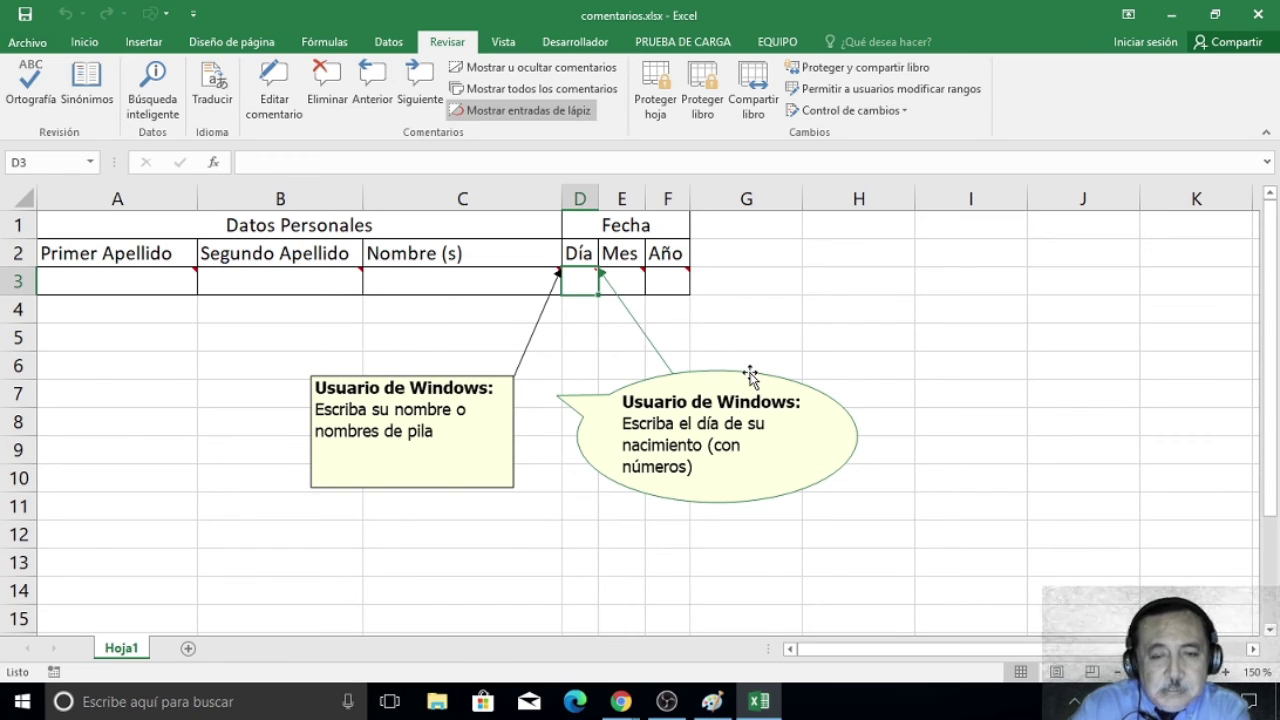
{"action": "left_click", "coordinate": [747, 299]}
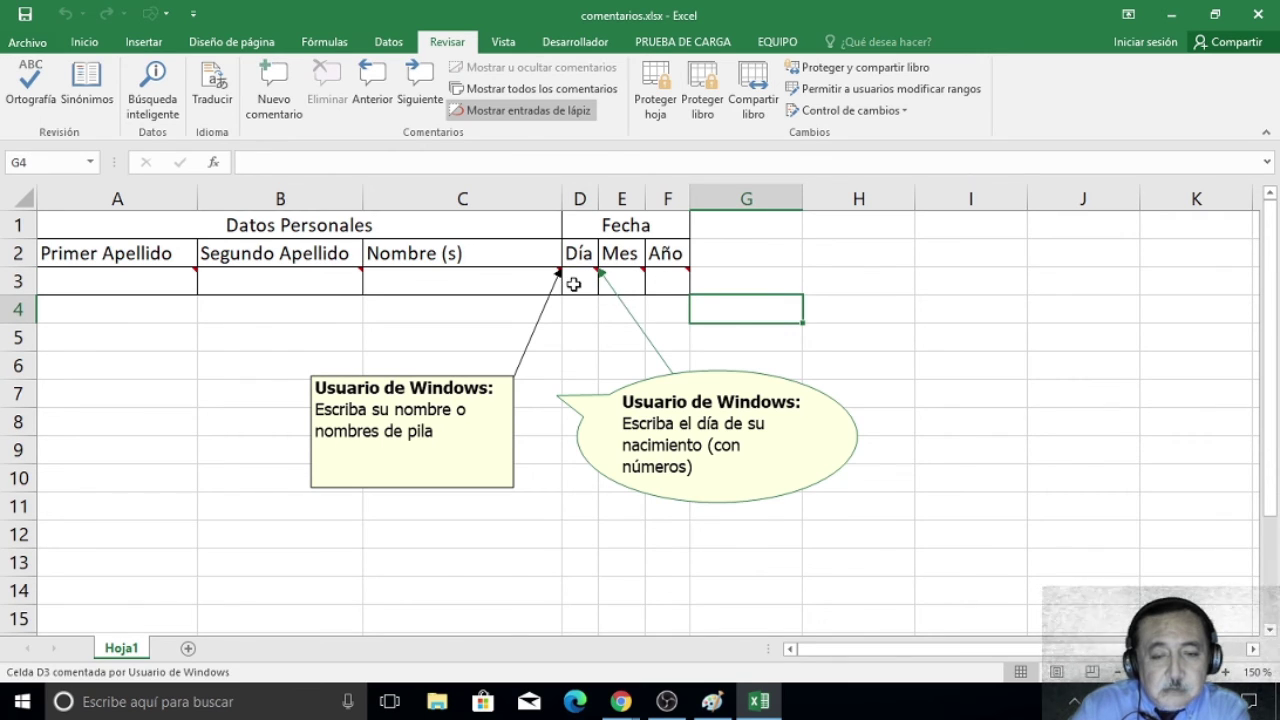
{"action": "left_click", "coordinate": [817, 366]}
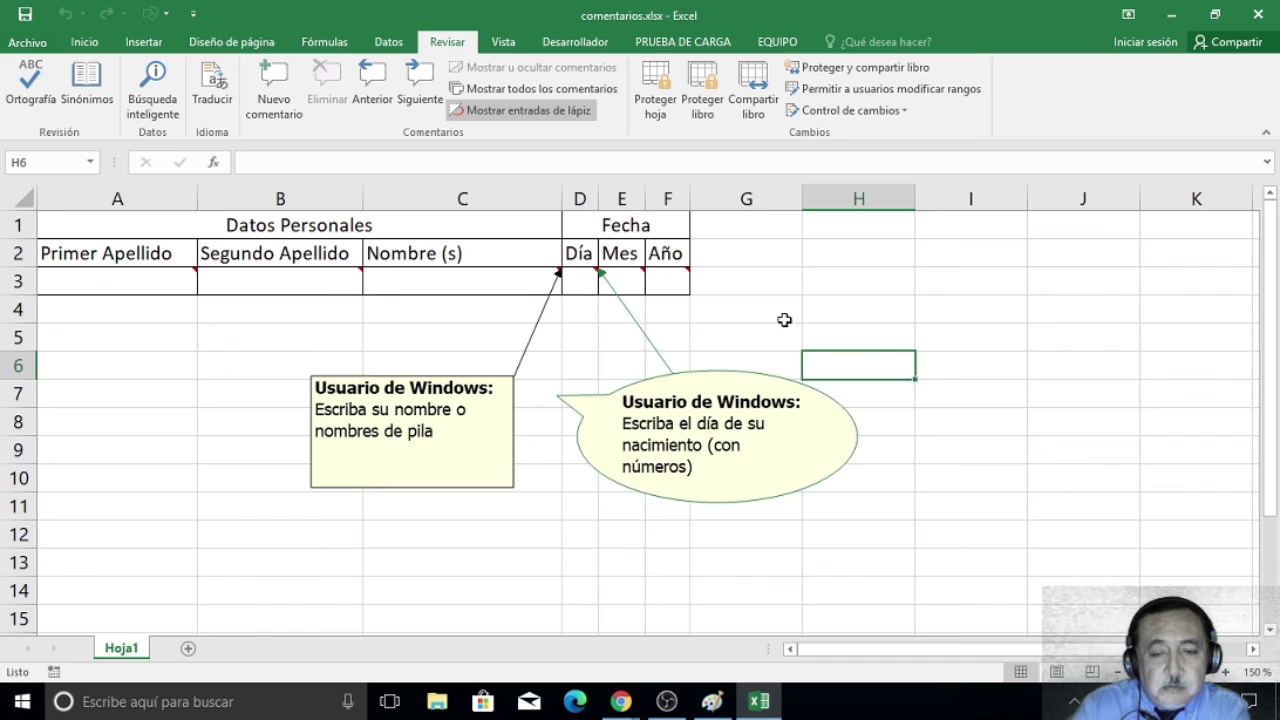
{"action": "left_click", "coordinate": [530, 281]}
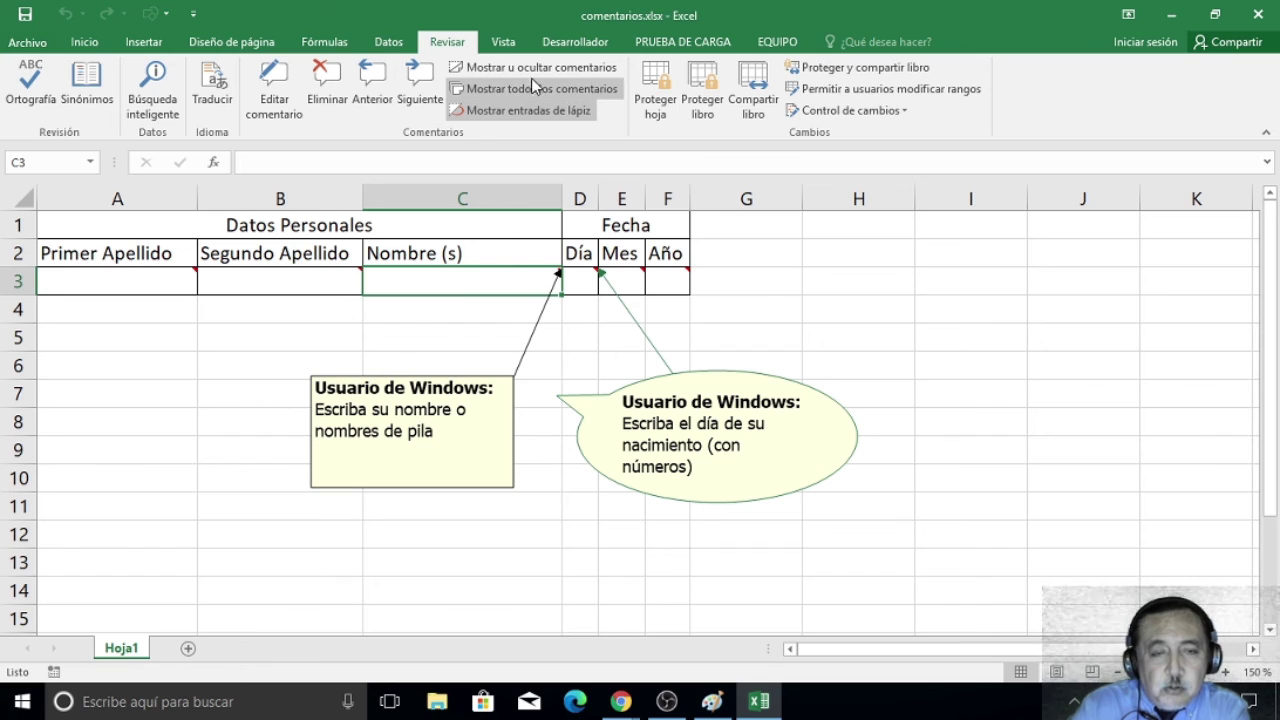
{"action": "left_click", "coordinate": [535, 72]}
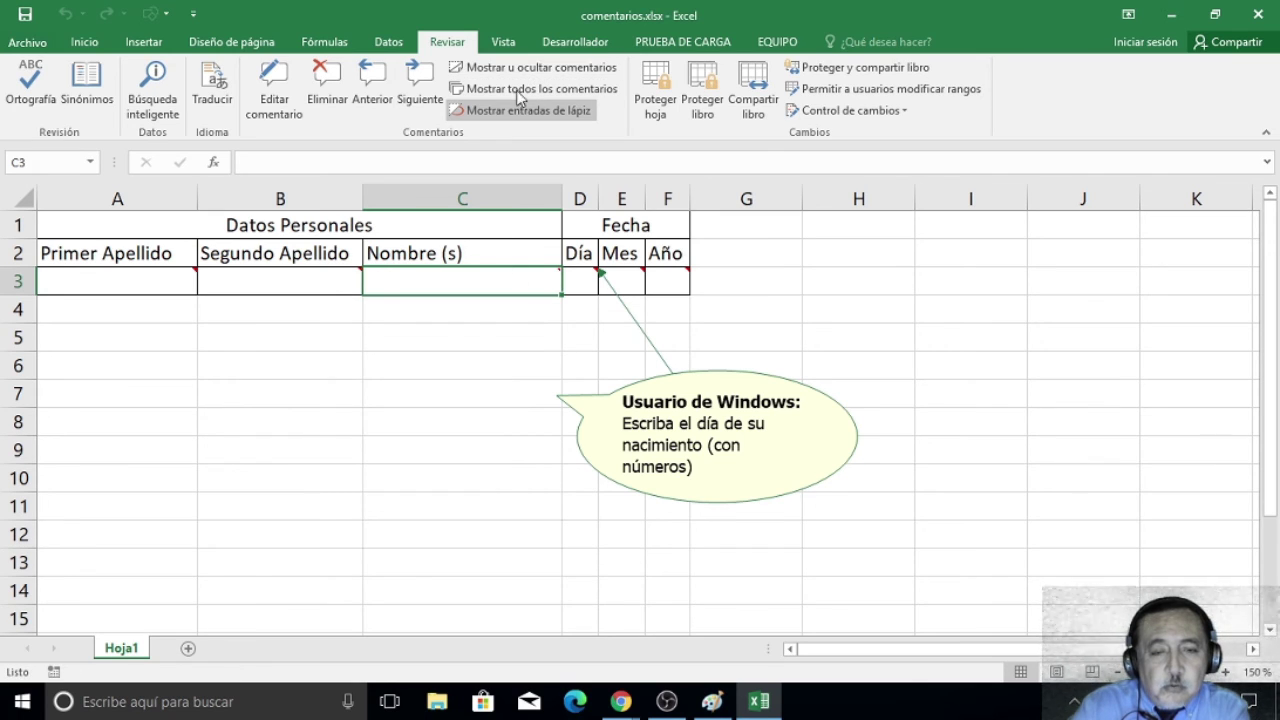
{"action": "left_click", "coordinate": [583, 284]}
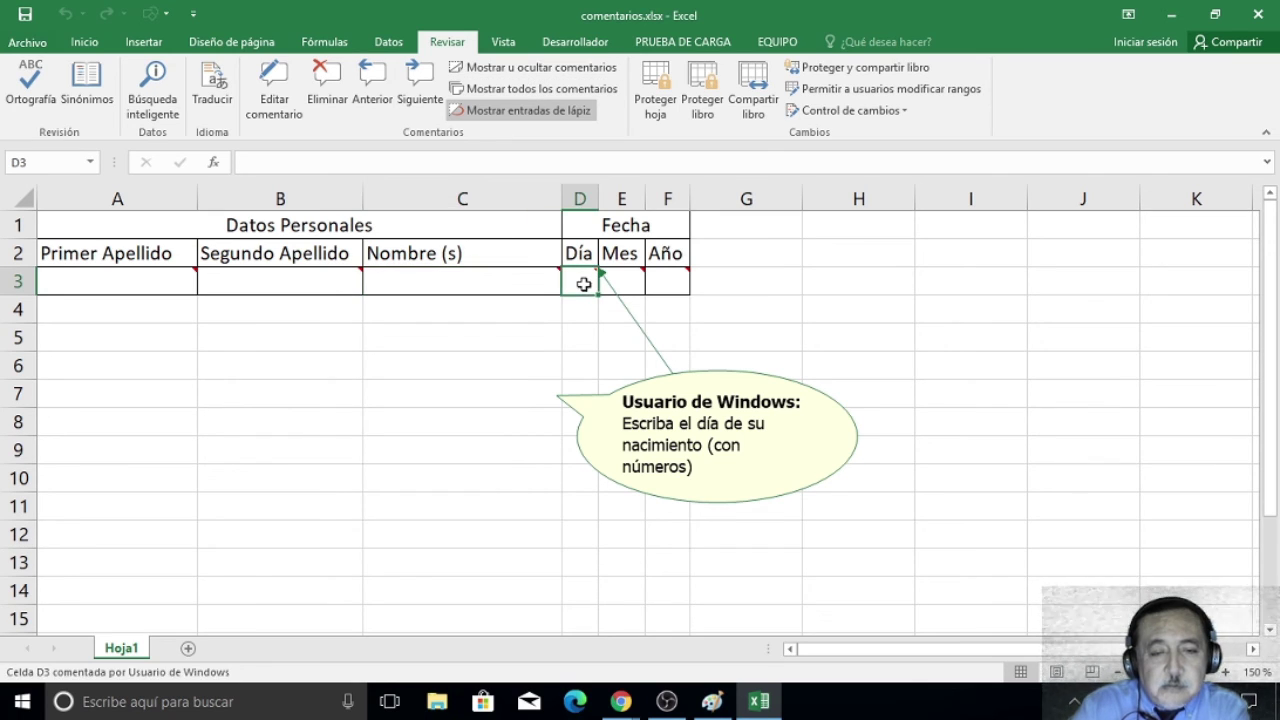
{"action": "left_click", "coordinate": [537, 68]}
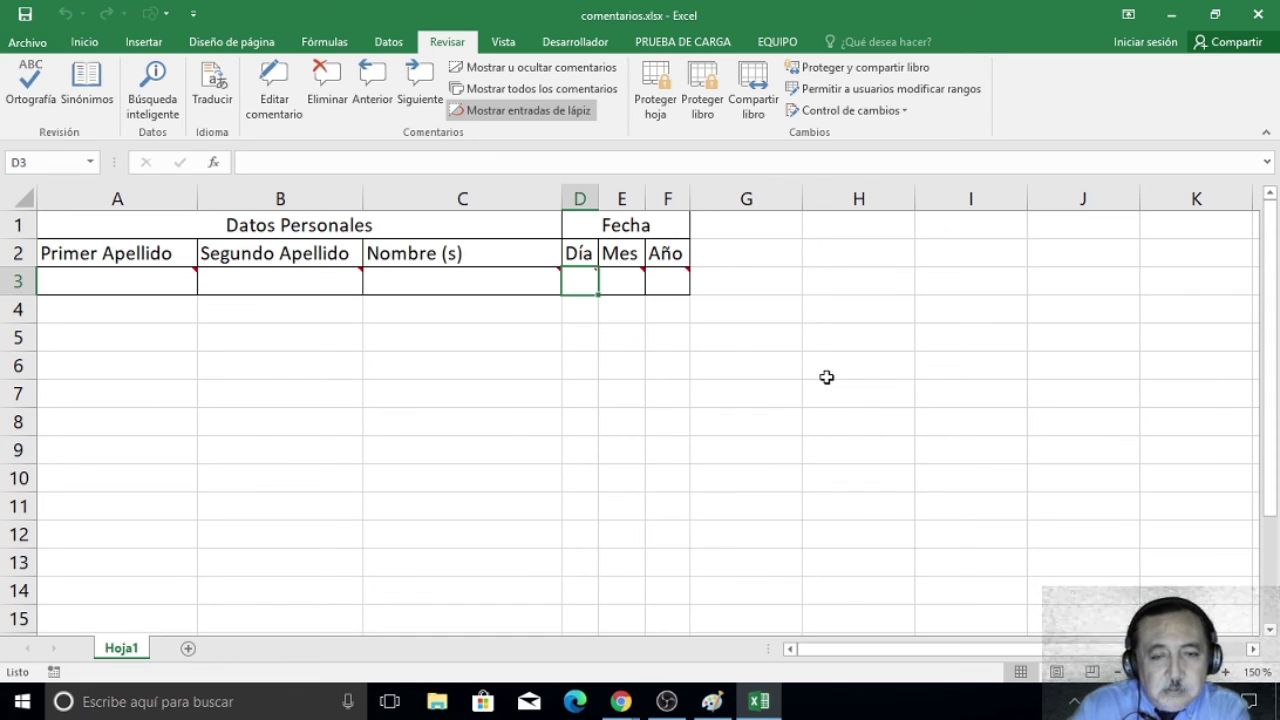
Keep D3's Día bubble comment shown and drag its callout tip up toward D3.
{"action": "left_click", "coordinate": [560, 72]}
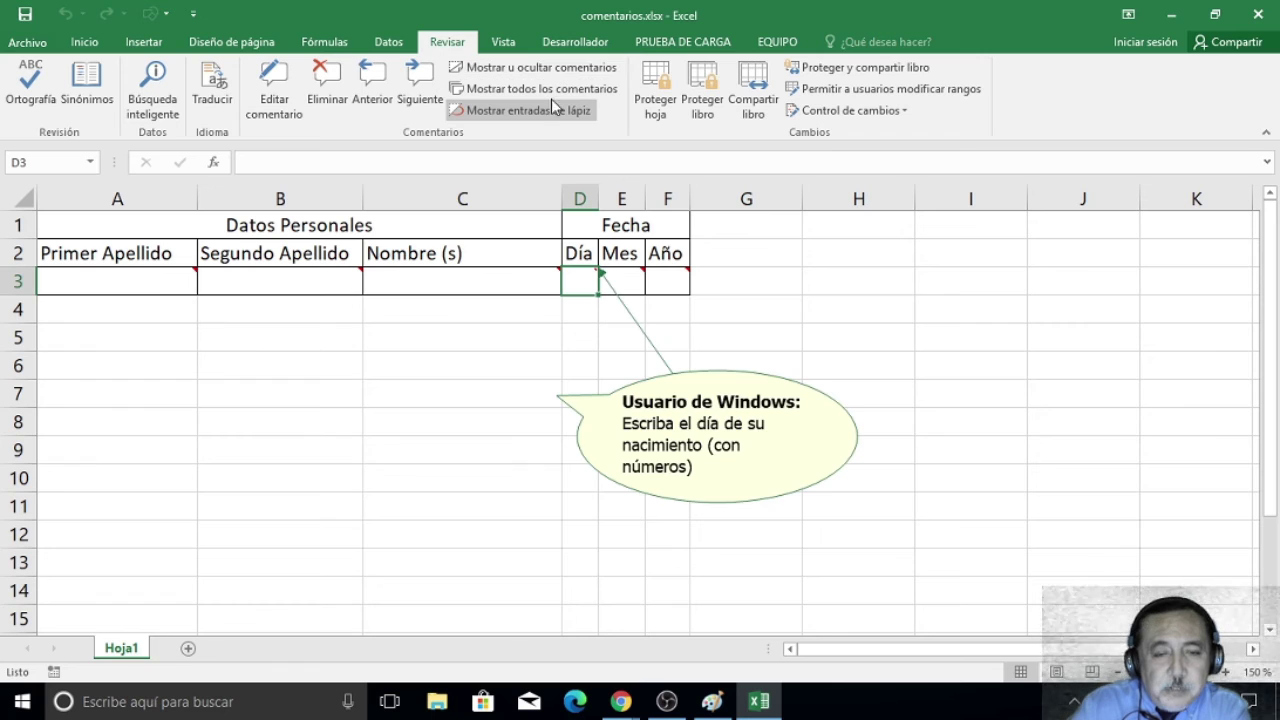
{"action": "left_click", "coordinate": [612, 398]}
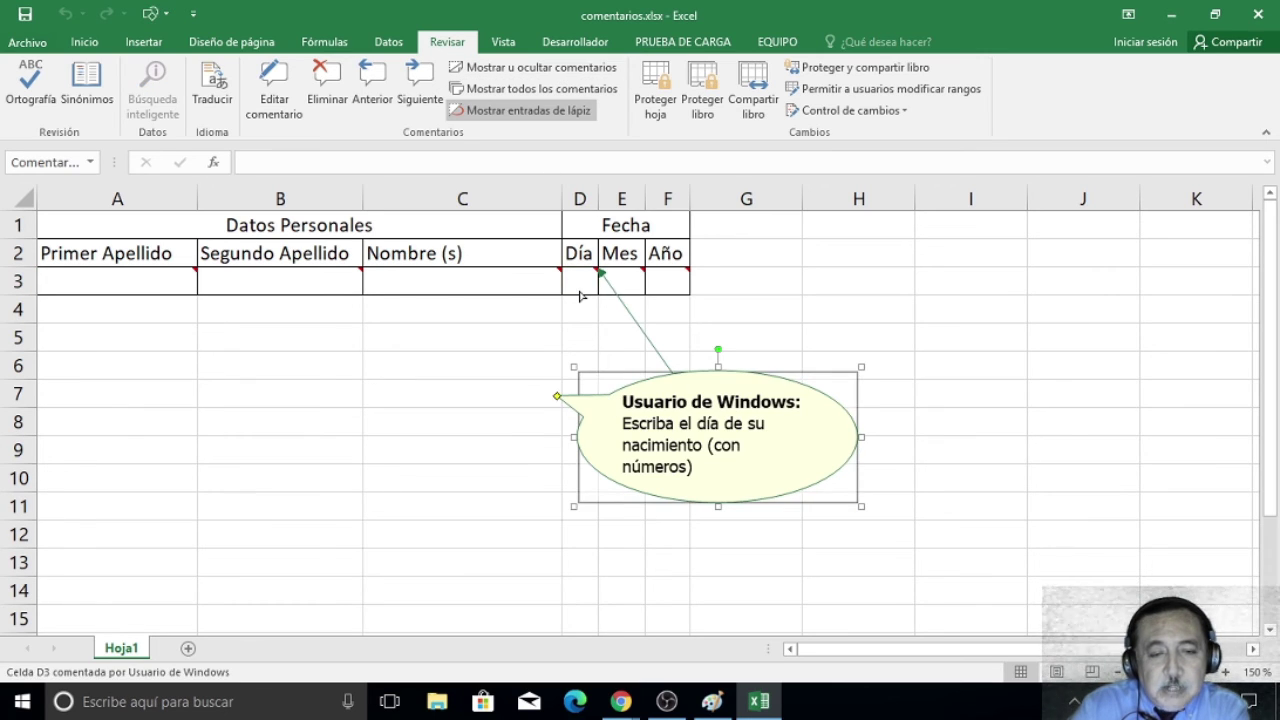
{"action": "left_click_drag", "start_coordinate": [557, 396], "coordinate": [581, 296]}
{"action": "left_click", "coordinate": [850, 340]}
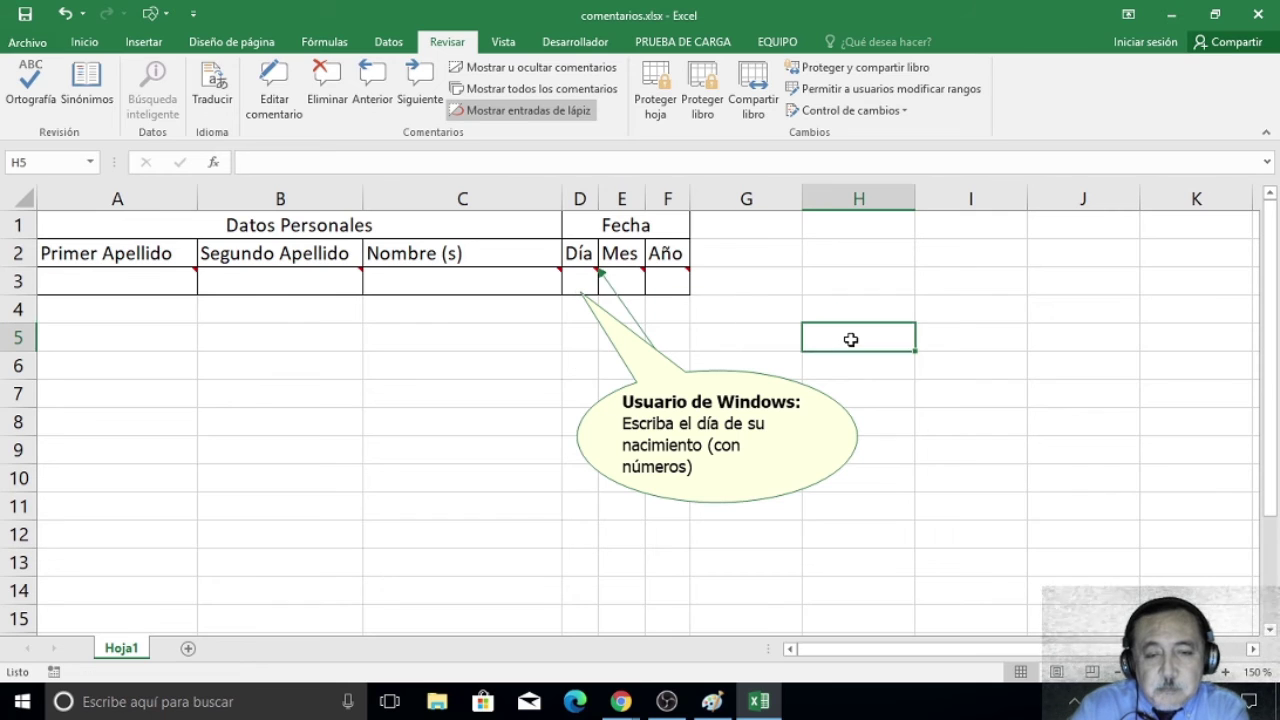
Show the Mes and Año comments permanently and drag them to columns H–I and J–K.
{"action": "left_click", "coordinate": [617, 287]}
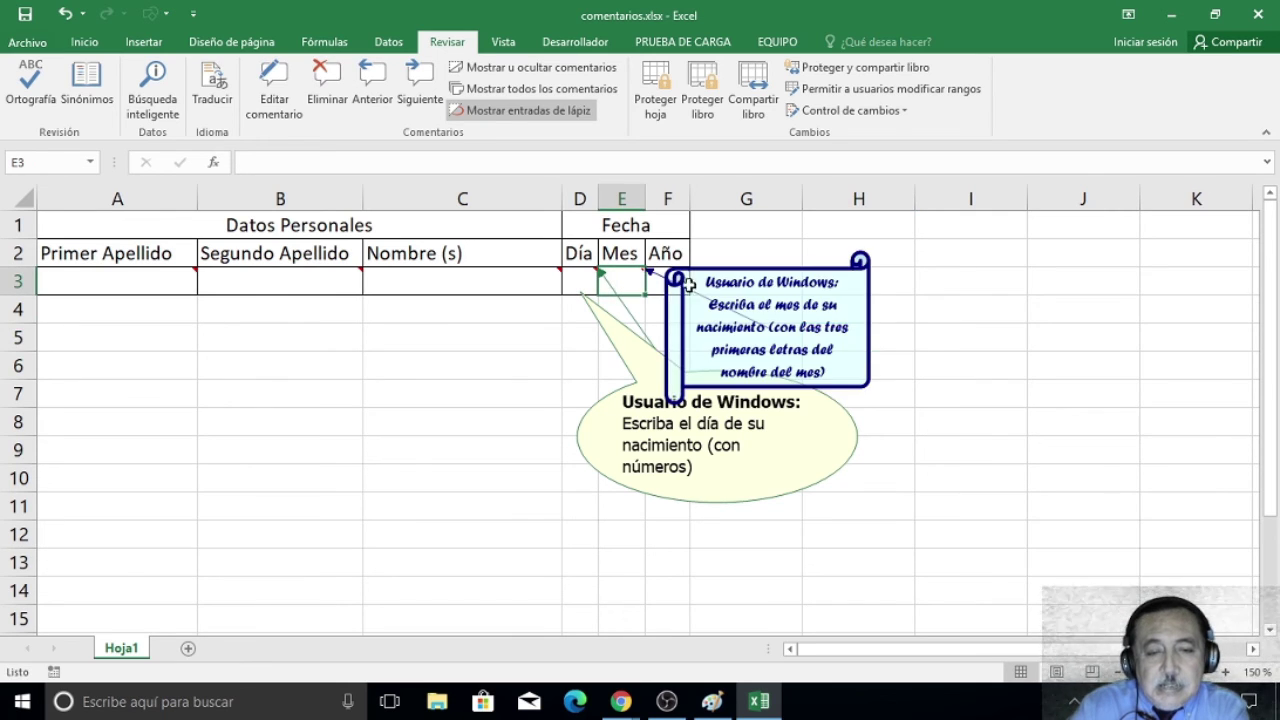
{"action": "left_click", "coordinate": [522, 68]}
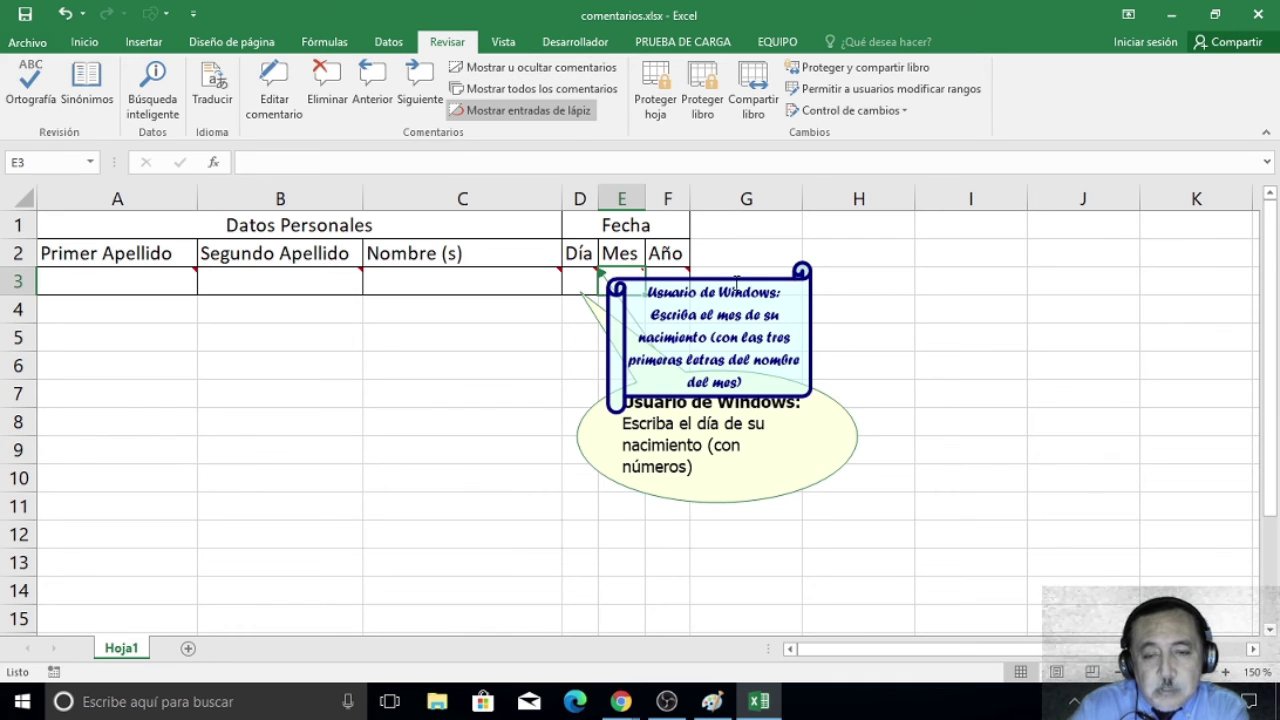
{"action": "left_click_drag", "start_coordinate": [736, 287], "coordinate": [977, 281]}
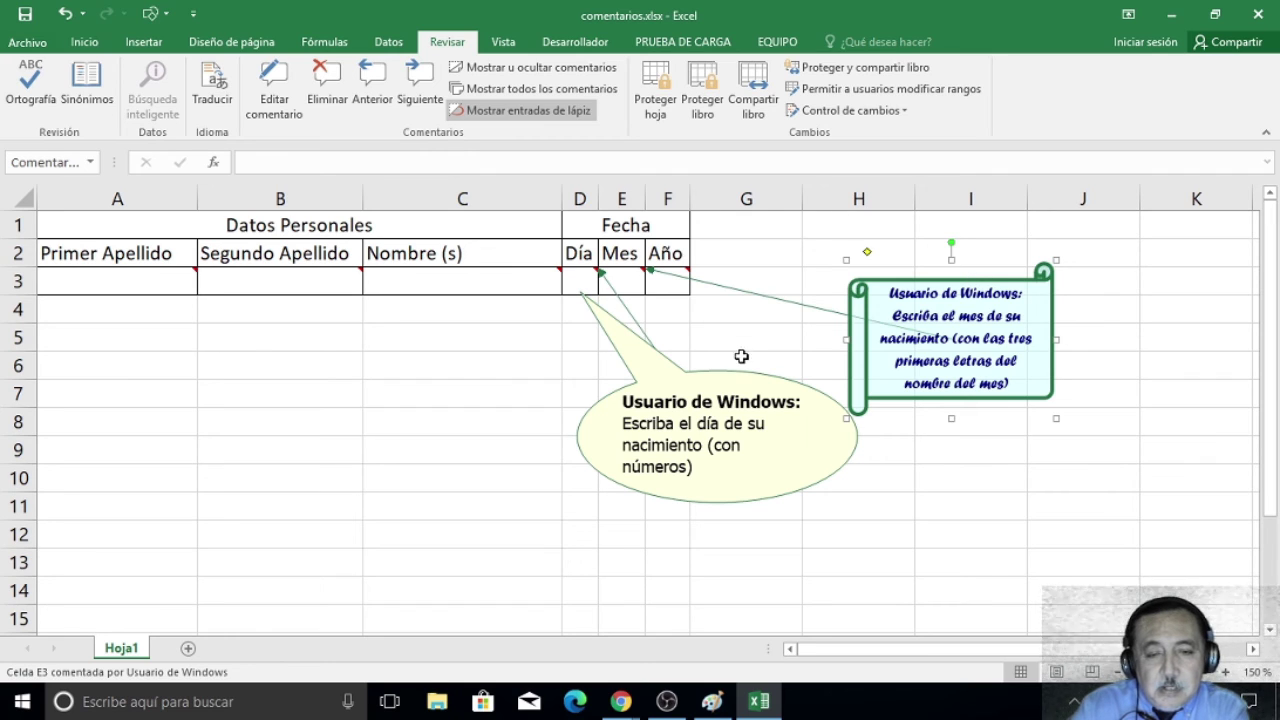
{"action": "left_click", "coordinate": [666, 279]}
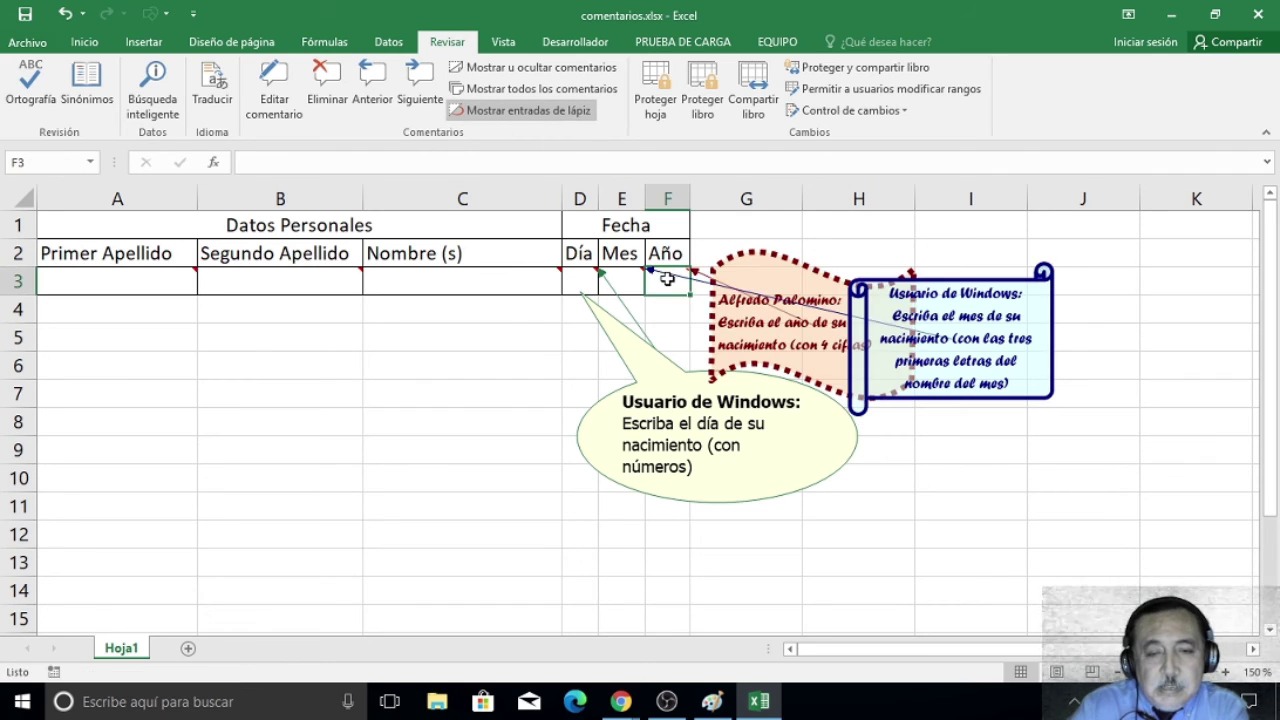
{"action": "left_click", "coordinate": [500, 88]}
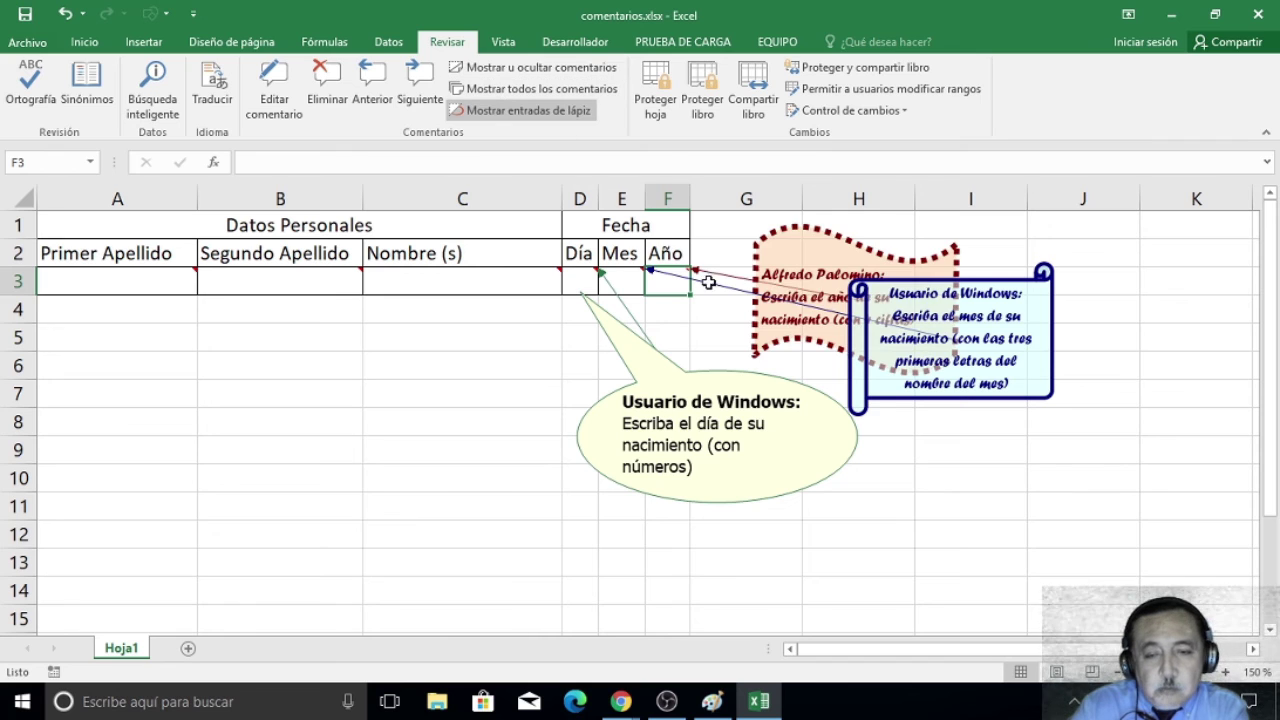
{"action": "left_click_drag", "start_coordinate": [903, 256], "coordinate": [1205, 265]}
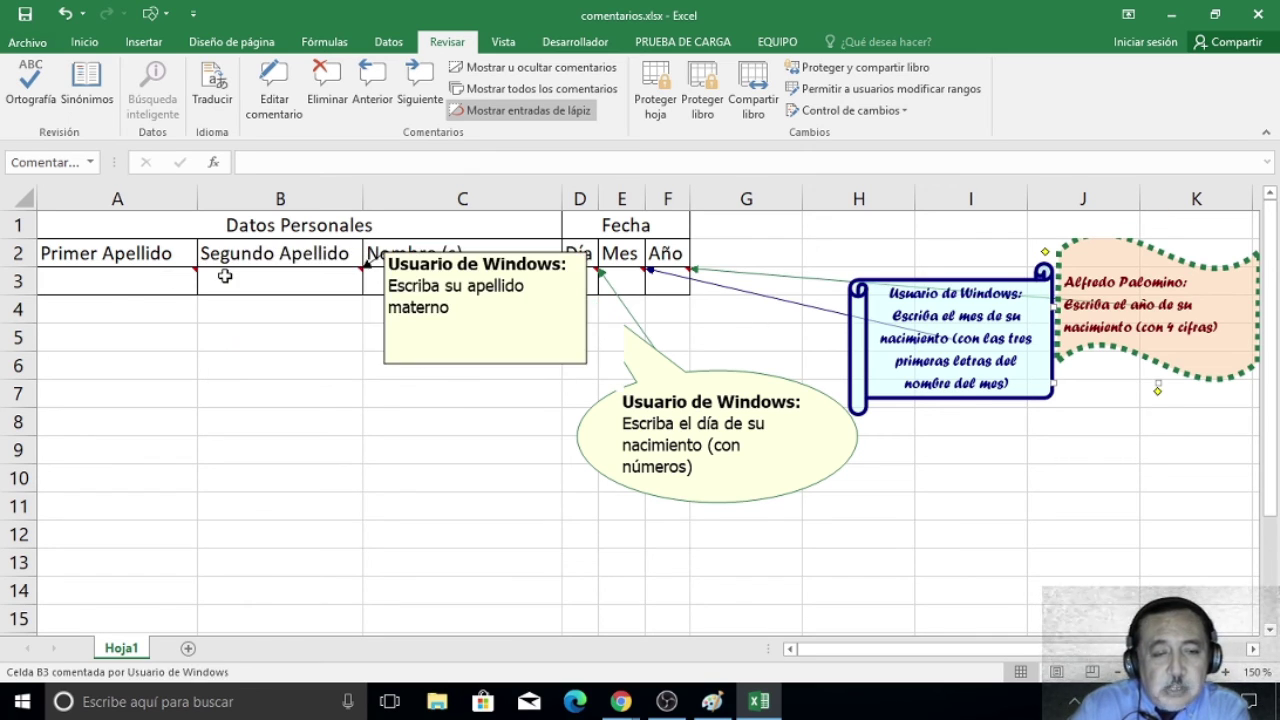
{"action": "mouse_move", "coordinate": [532, 67]}
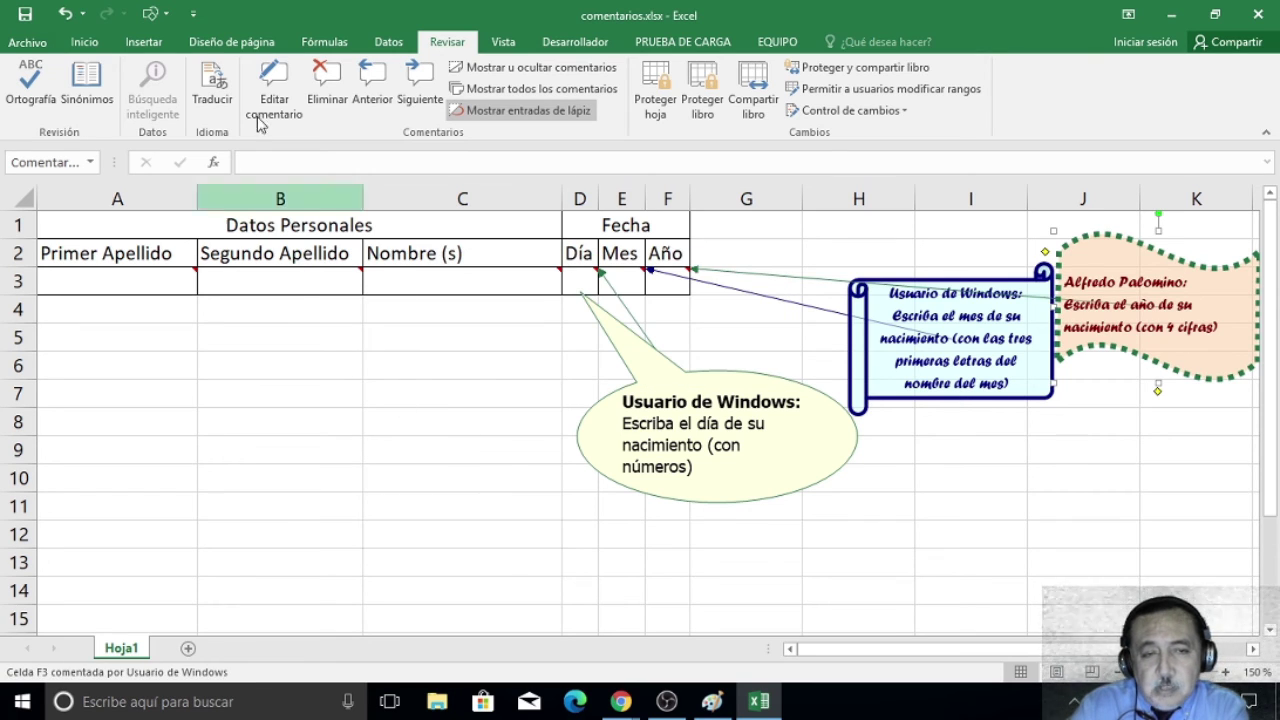
Hide the Año, Mes and Día comments on F3, E3 and D3.
{"action": "left_click", "coordinate": [549, 75]}
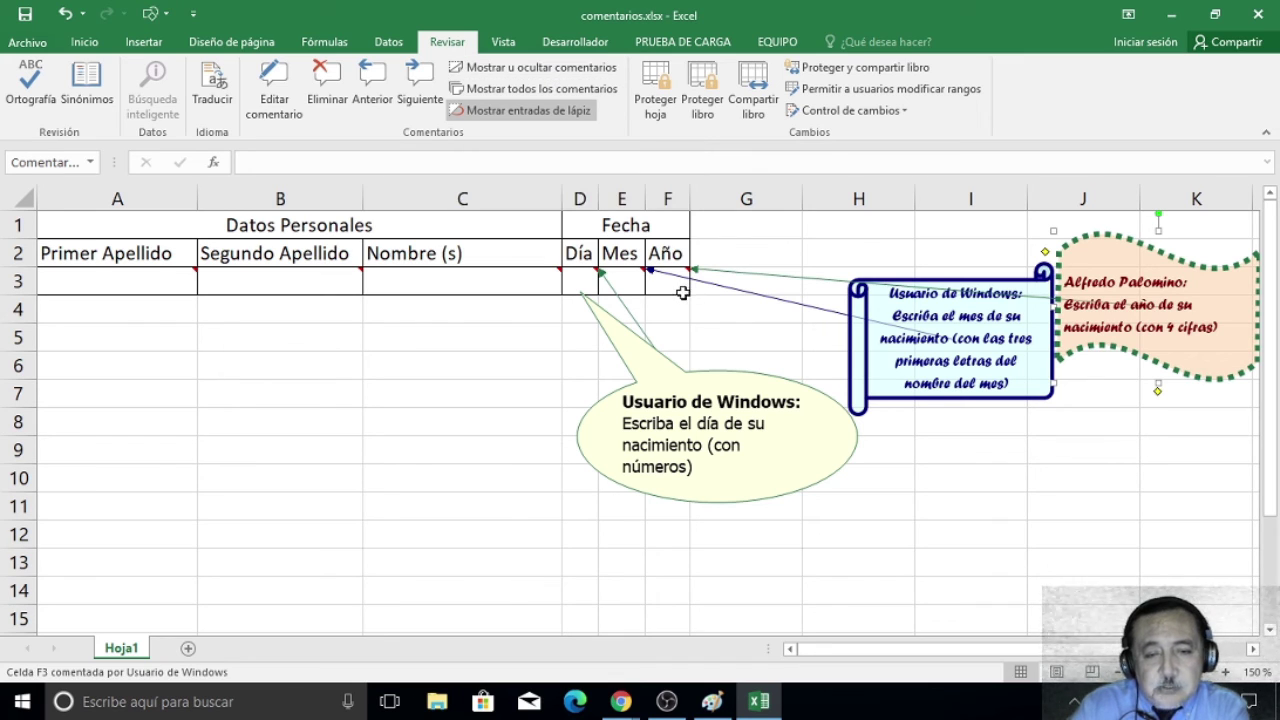
{"action": "left_click", "coordinate": [519, 72]}
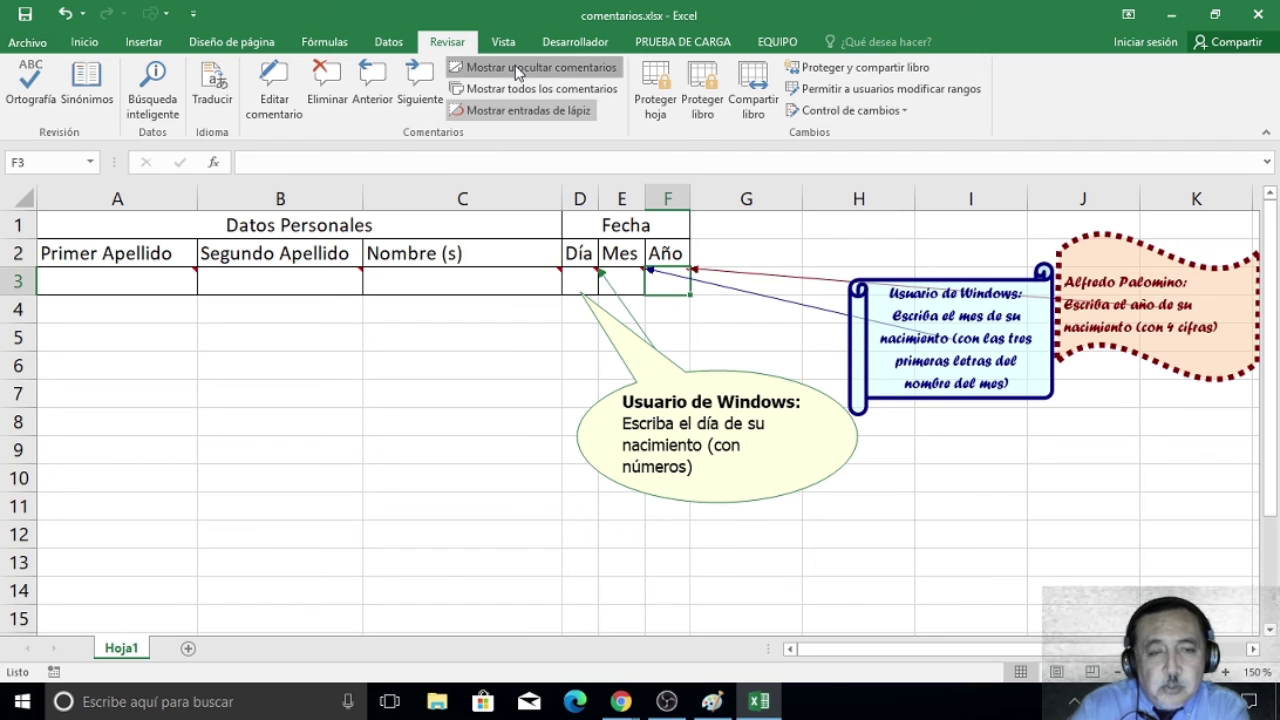
{"action": "left_click", "coordinate": [628, 282]}
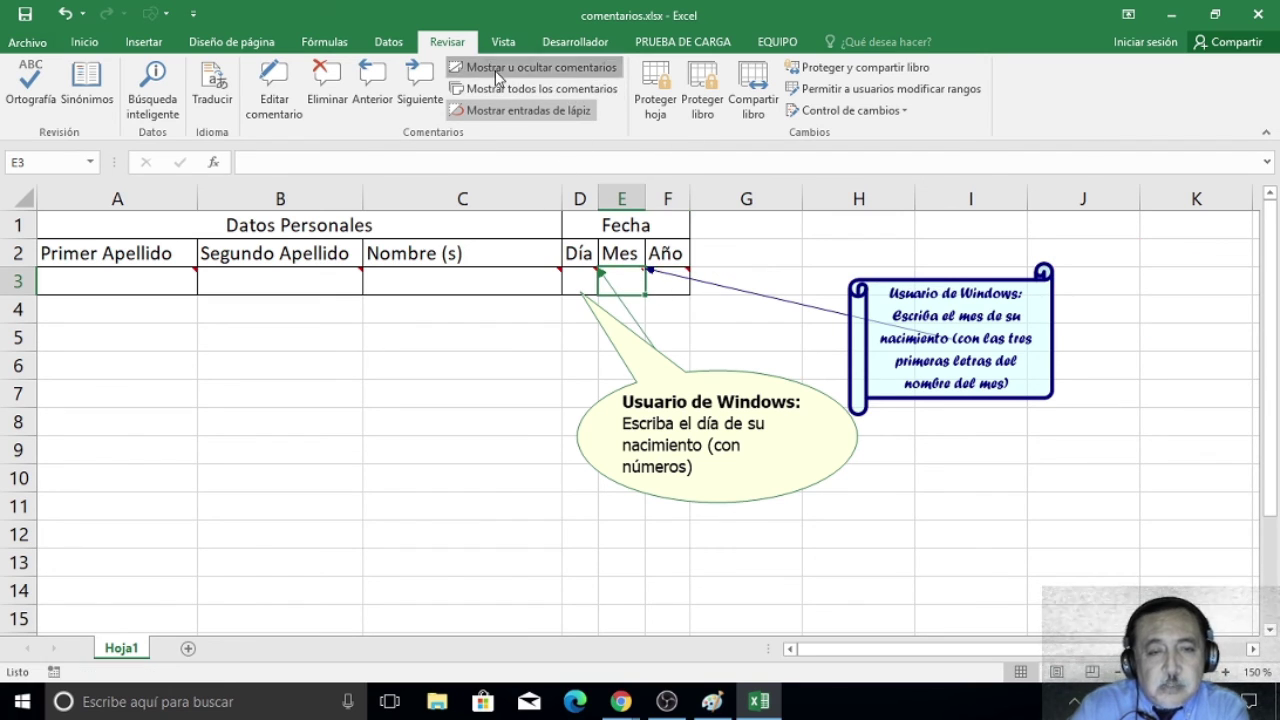
{"action": "left_click", "coordinate": [541, 67]}
{"action": "left_click", "coordinate": [588, 274]}
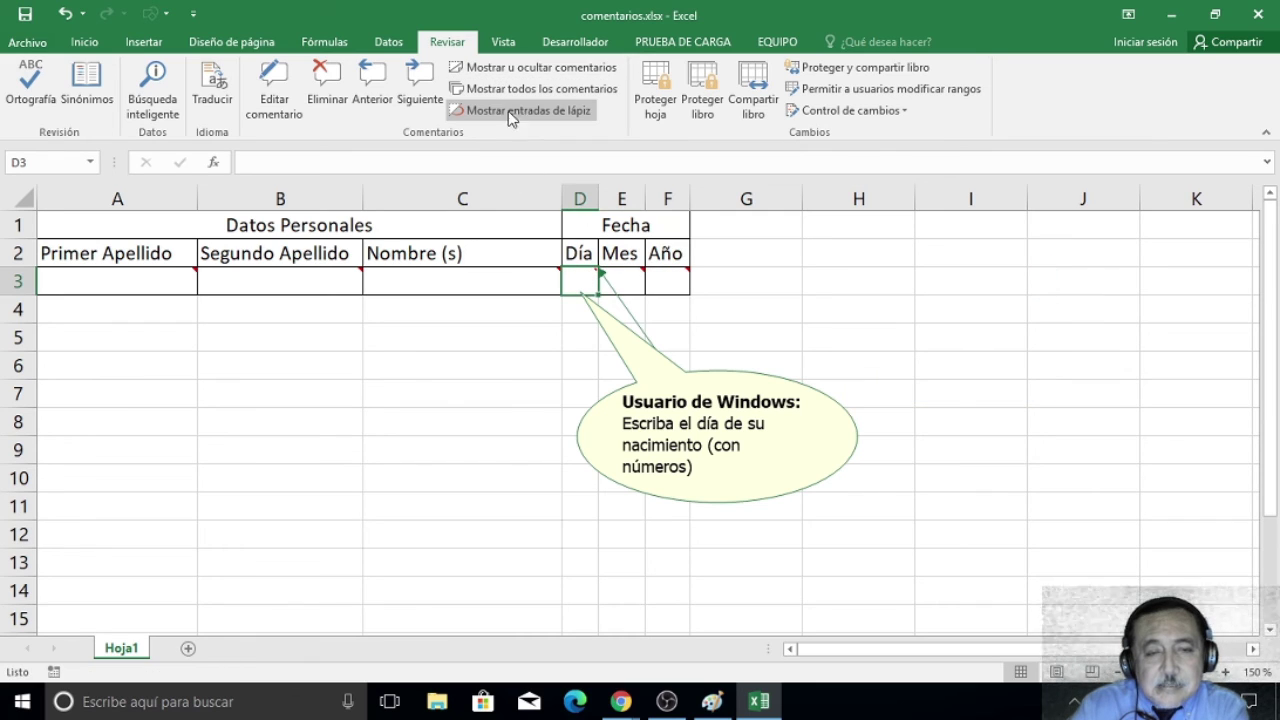
{"action": "left_click", "coordinate": [508, 70]}
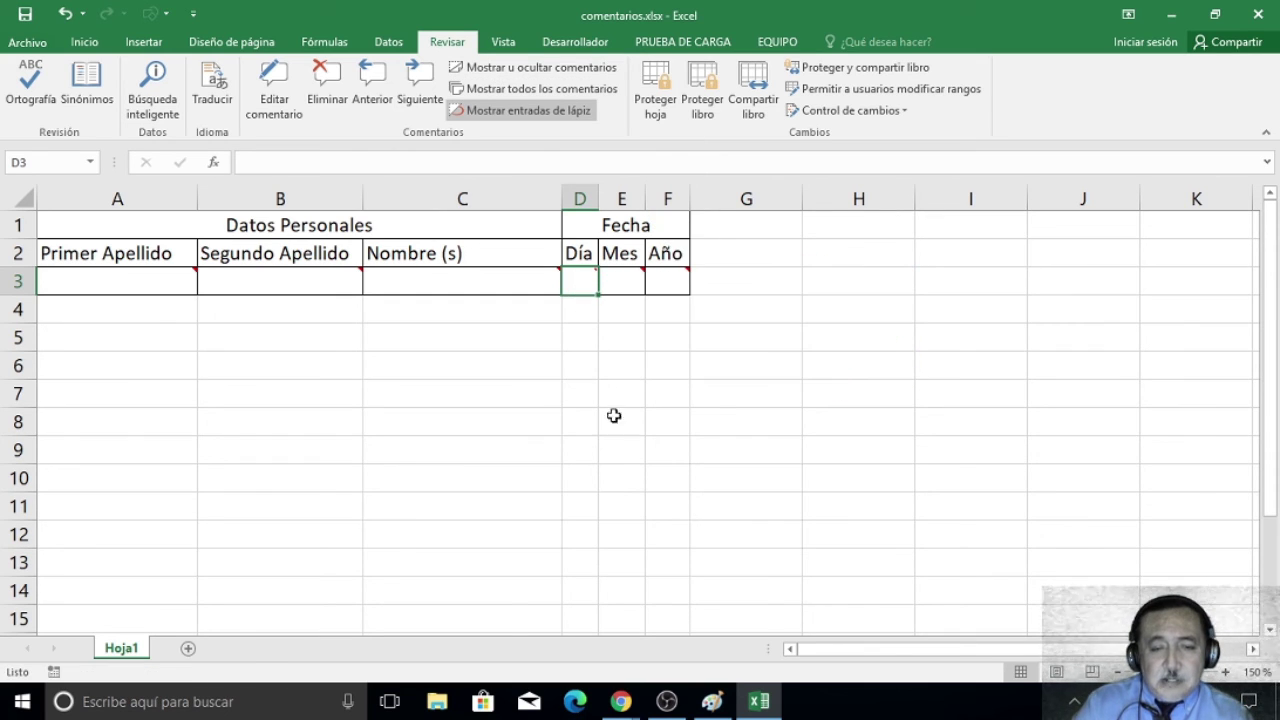
{"action": "mouse_move", "coordinate": [583, 283]}
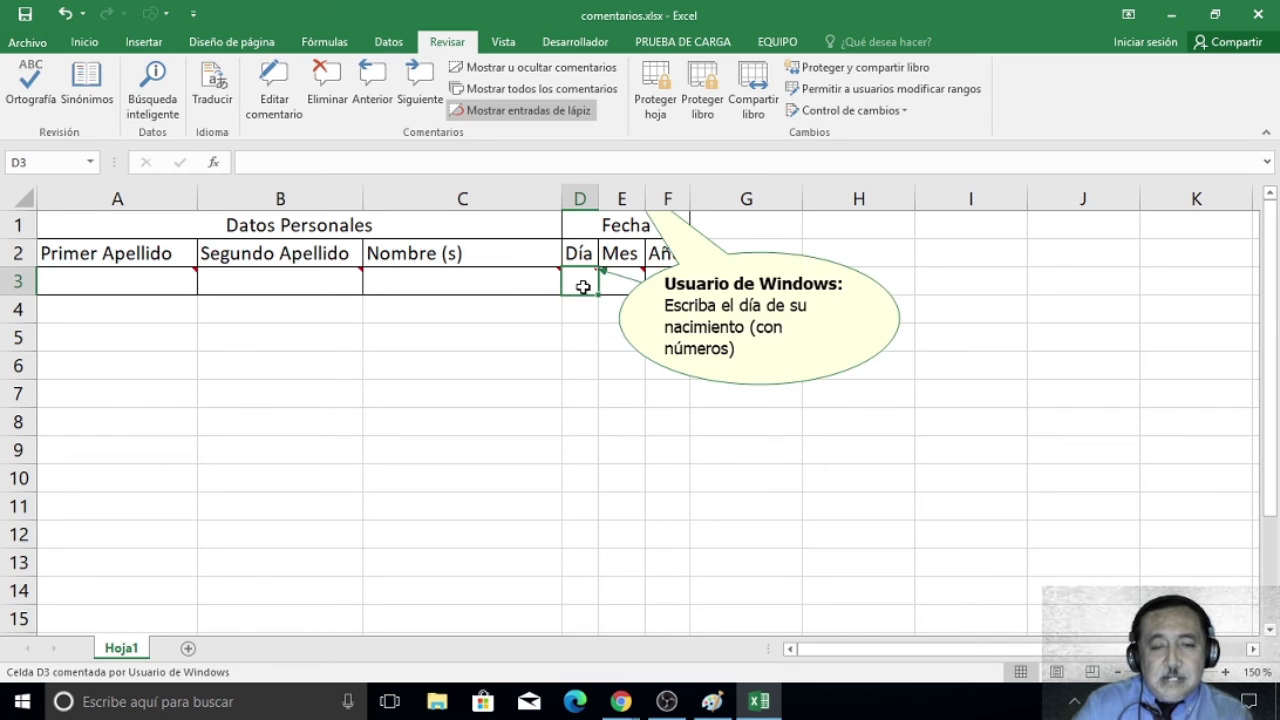
Toggle the Día comment, then move the Año comment beside F3 into columns G–H and hide it.
{"action": "left_click", "coordinate": [565, 68]}
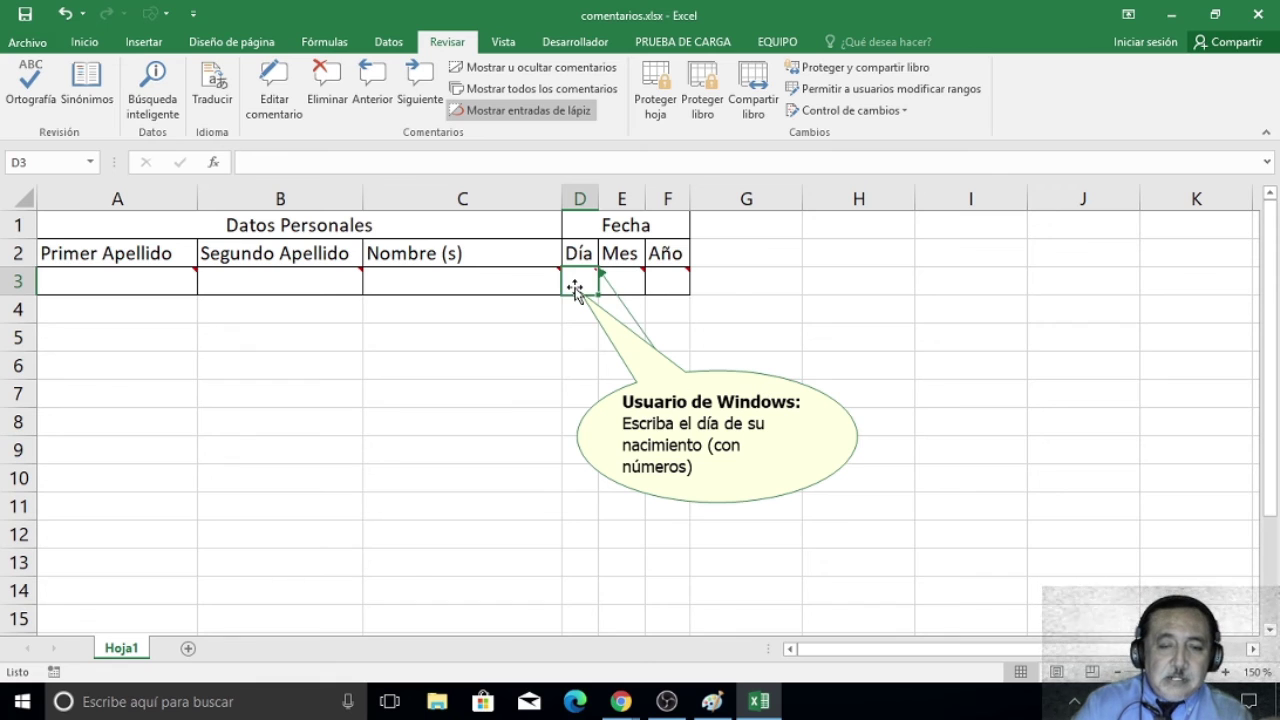
{"action": "left_click", "coordinate": [530, 67]}
{"action": "left_click", "coordinate": [665, 281]}
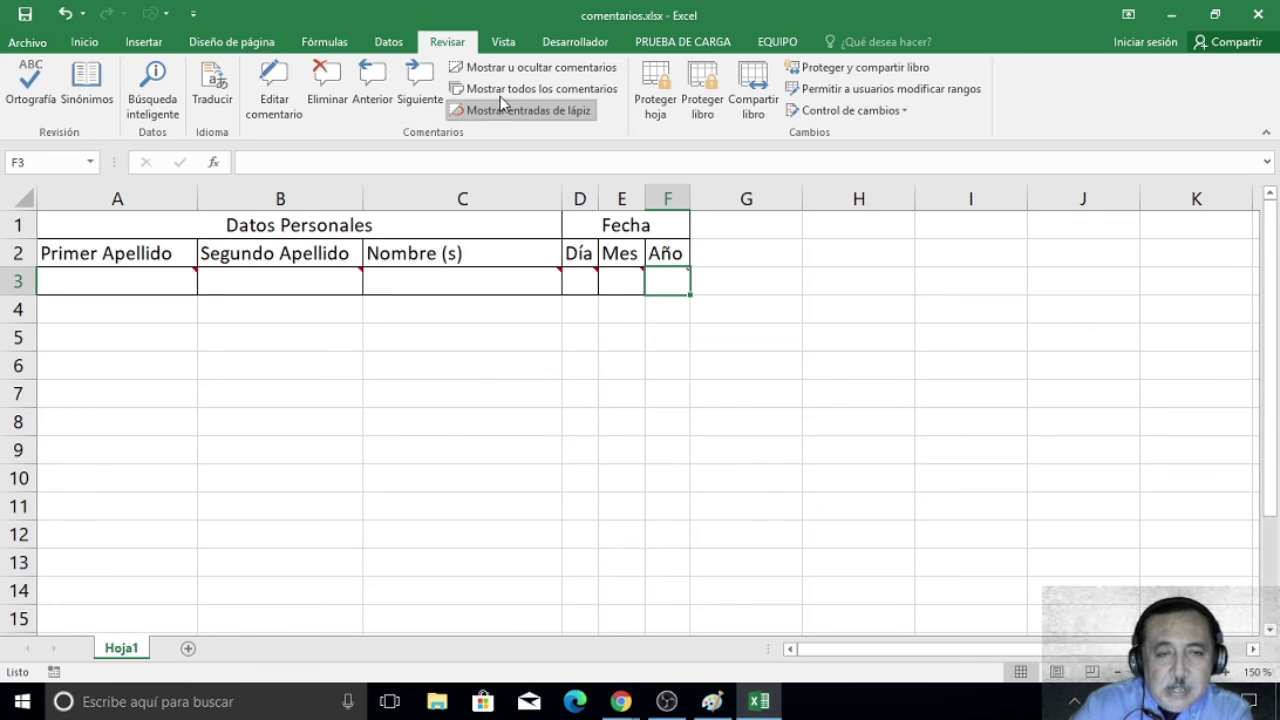
{"action": "left_click", "coordinate": [530, 67]}
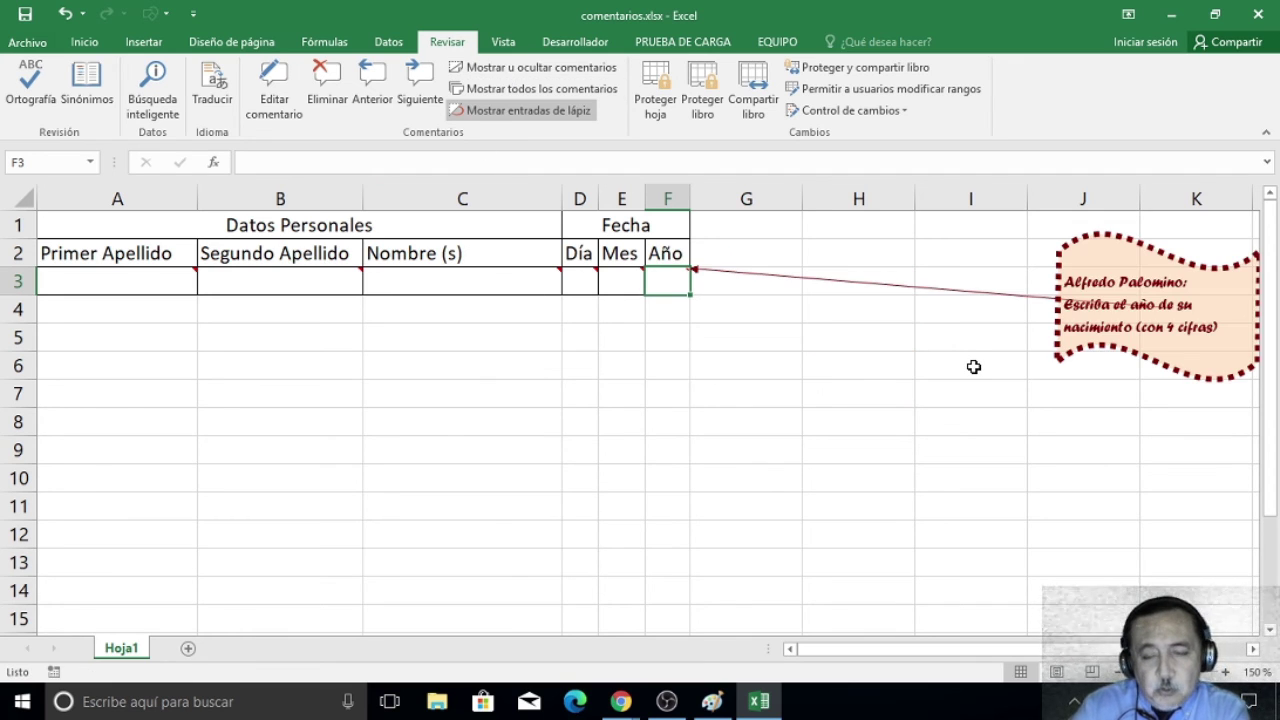
{"action": "left_click_drag", "start_coordinate": [1060, 322], "coordinate": [716, 313]}
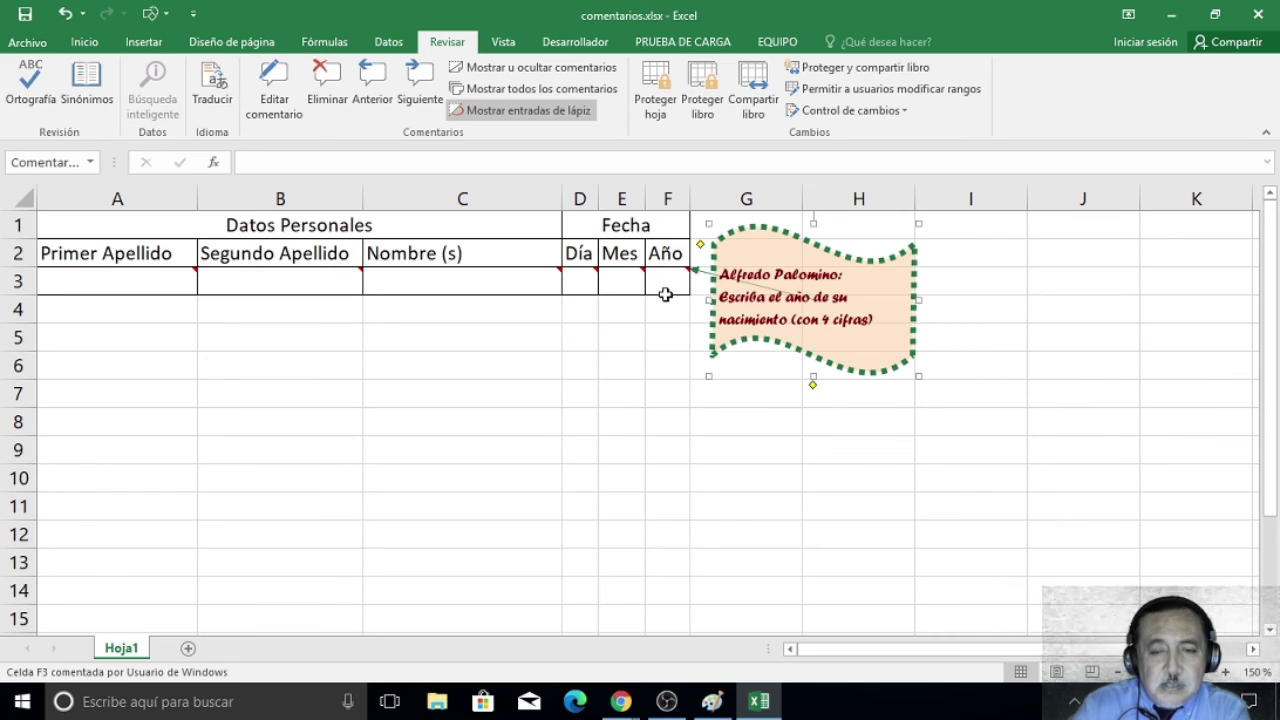
{"action": "left_click", "coordinate": [525, 90]}
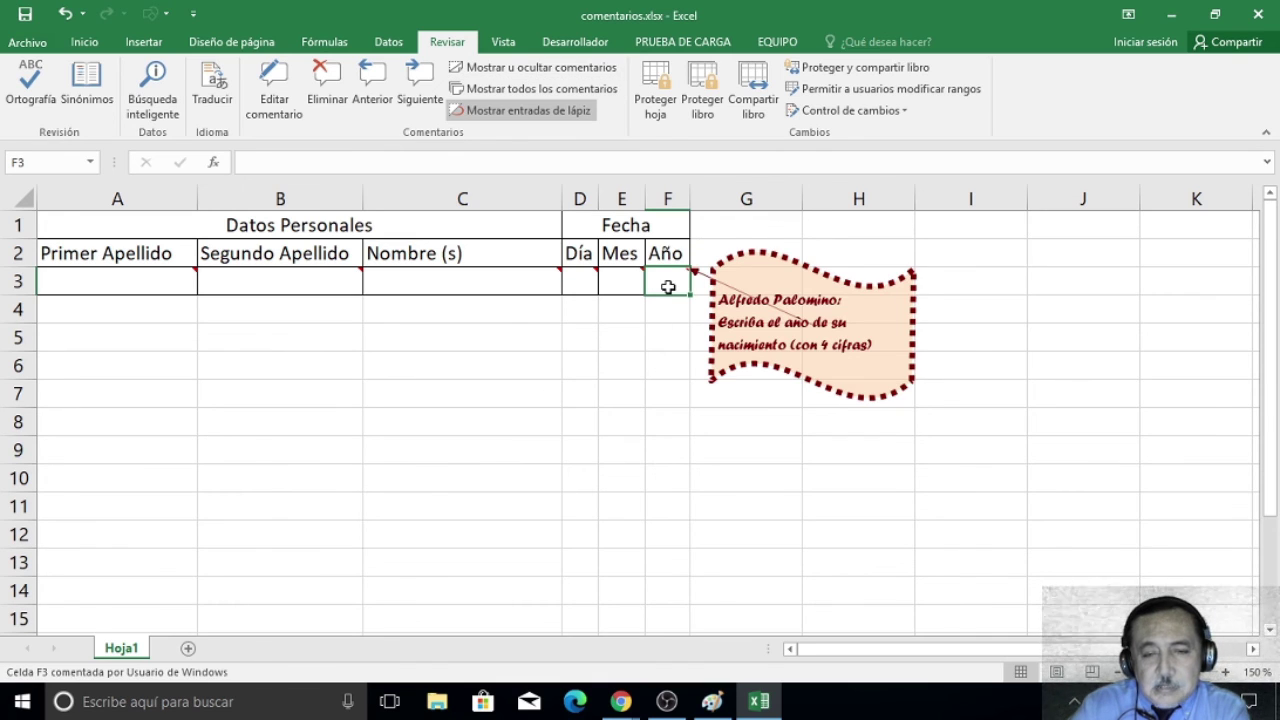
{"action": "mouse_move", "coordinate": [621, 281]}
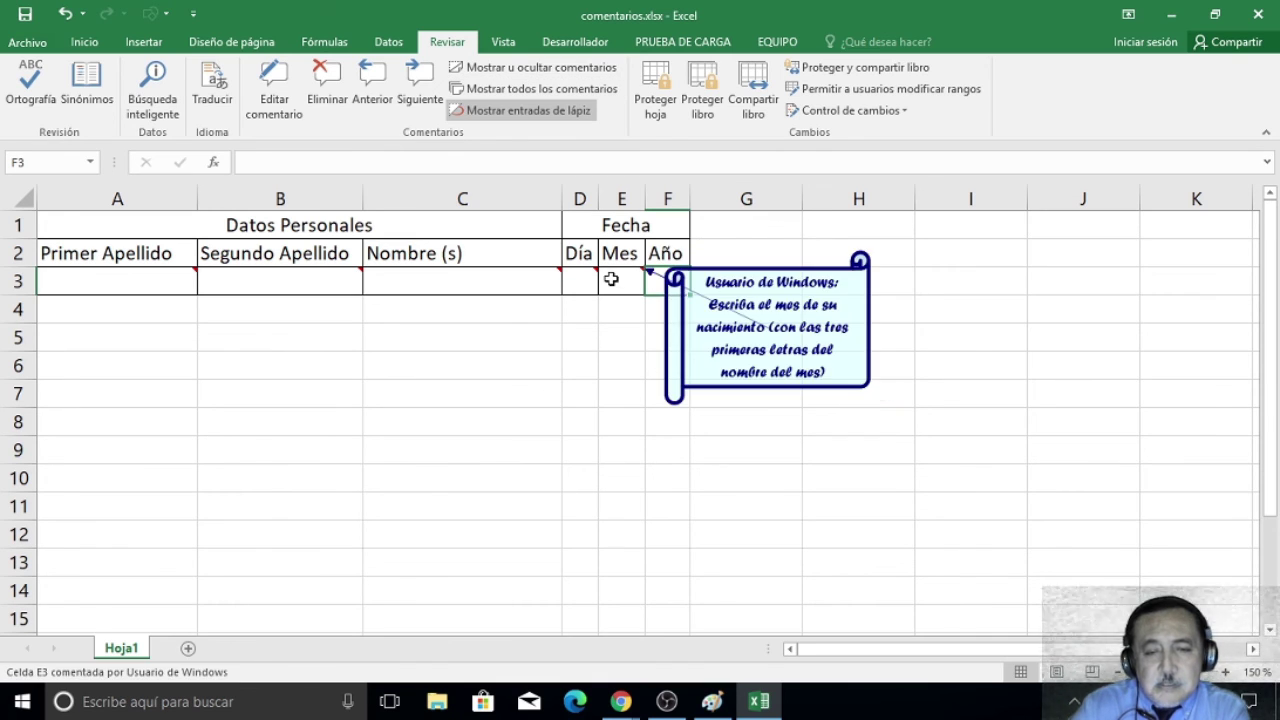
Move the Mes comment down beside E3, hide it, and select E5.
{"action": "left_click", "coordinate": [611, 279]}
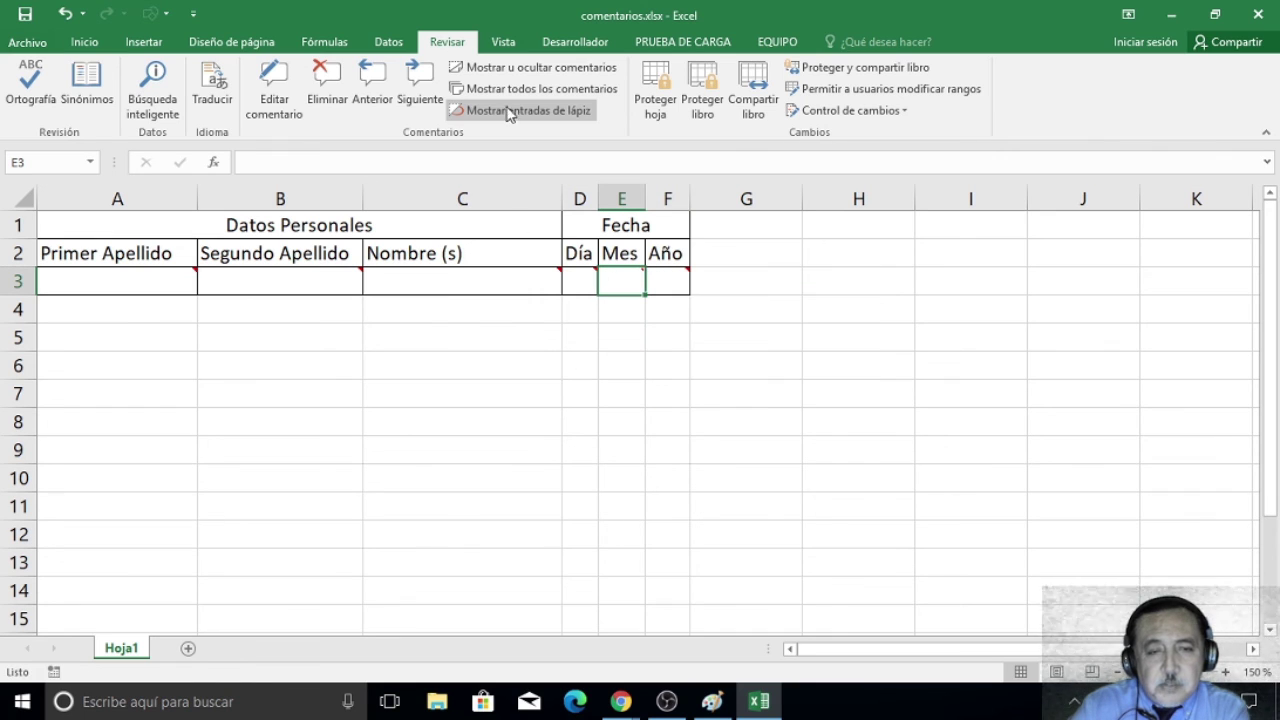
{"action": "left_click", "coordinate": [480, 68]}
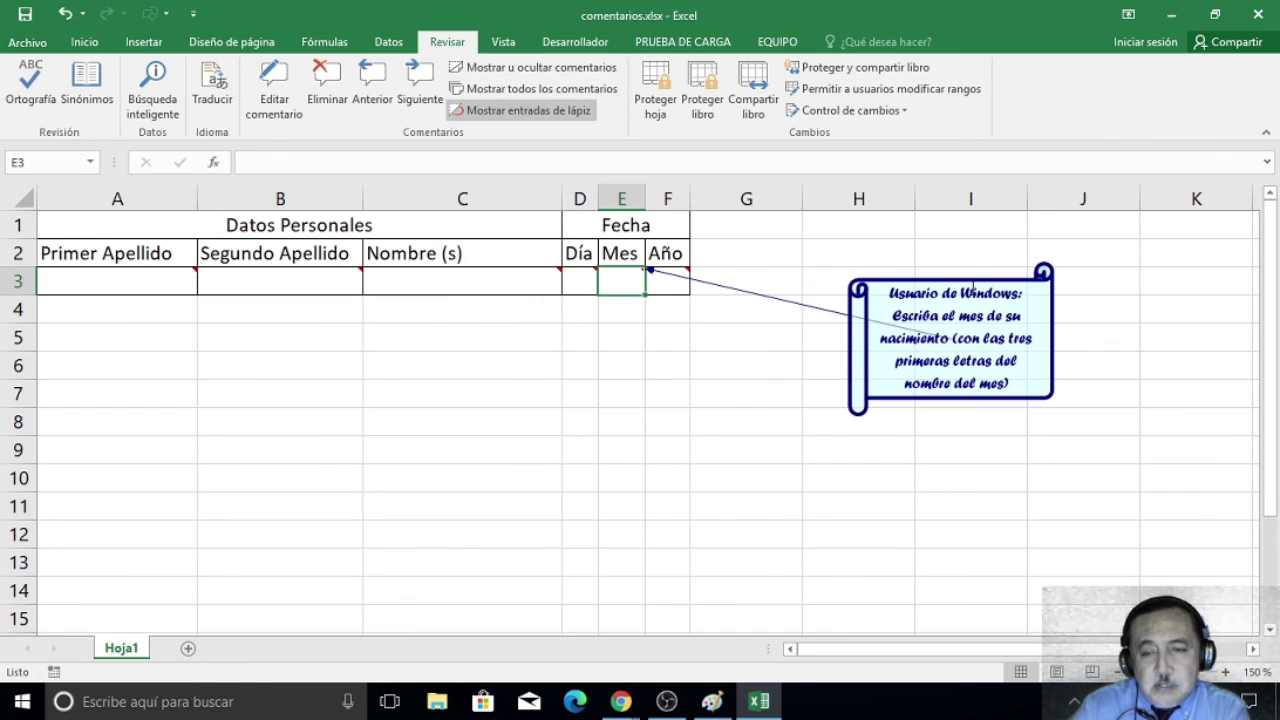
{"action": "mouse_move", "coordinate": [968, 278]}
{"action": "left_mouse_down"}
{"action": "mouse_move", "coordinate": [774, 307]}
{"action": "mouse_move", "coordinate": [771, 289]}
{"action": "left_mouse_up"}
{"action": "mouse_move", "coordinate": [621, 281]}
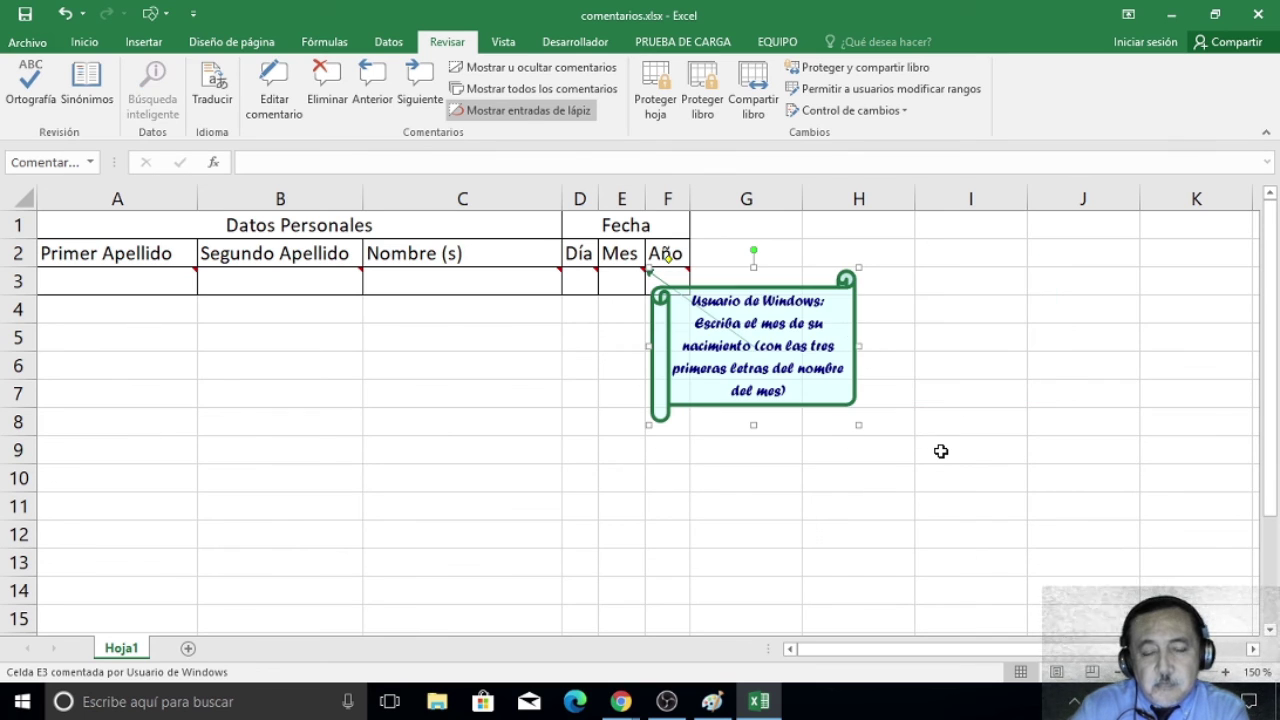
{"action": "left_click", "coordinate": [522, 68]}
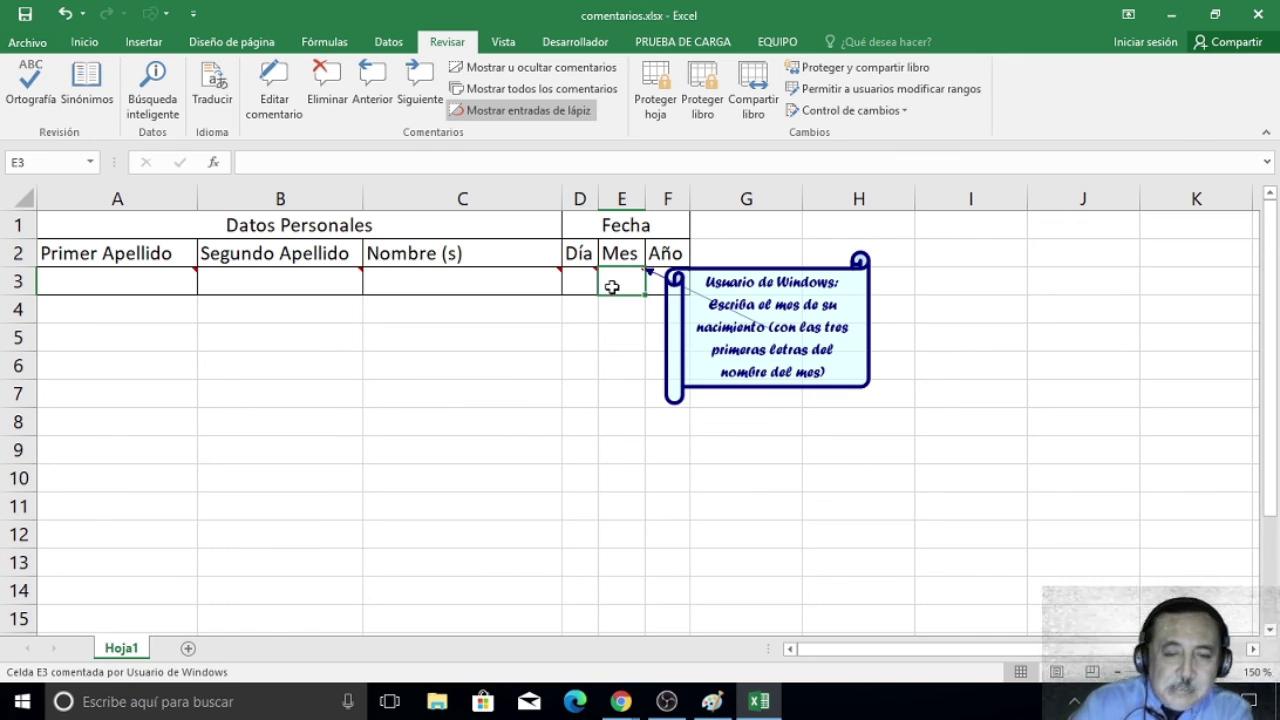
{"action": "left_click", "coordinate": [608, 333]}
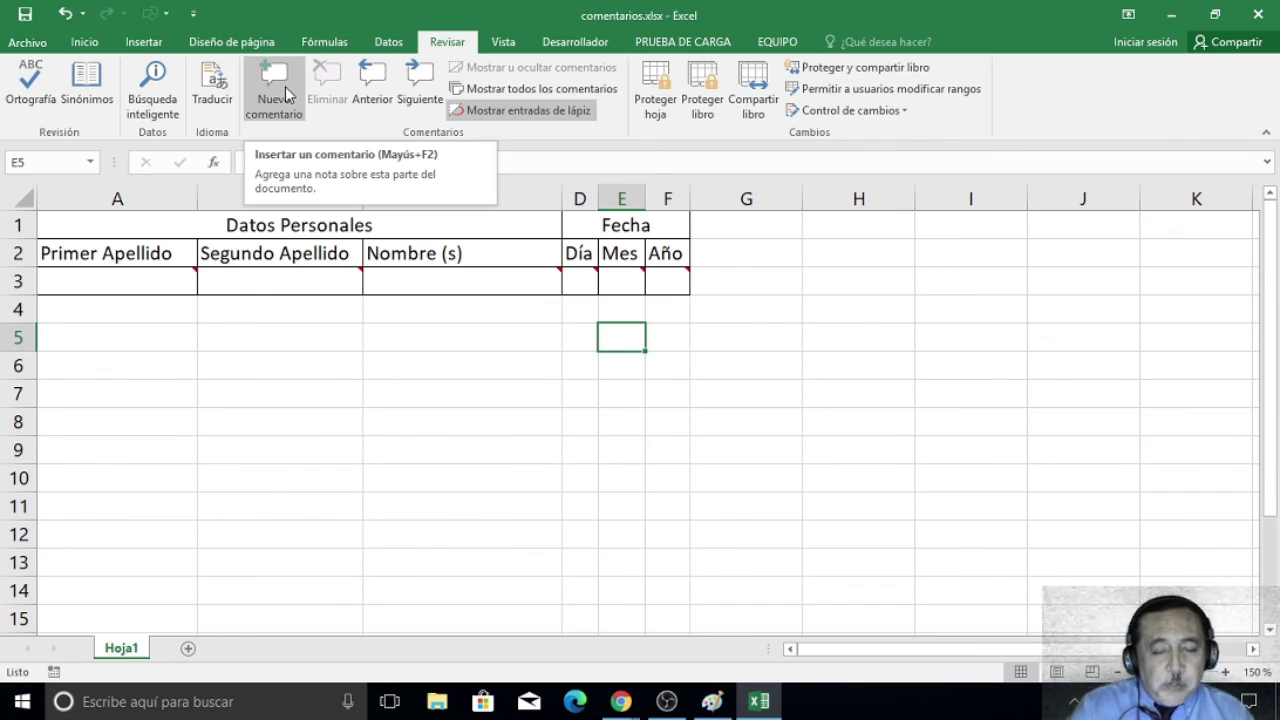
{"action": "left_click", "coordinate": [491, 283]}
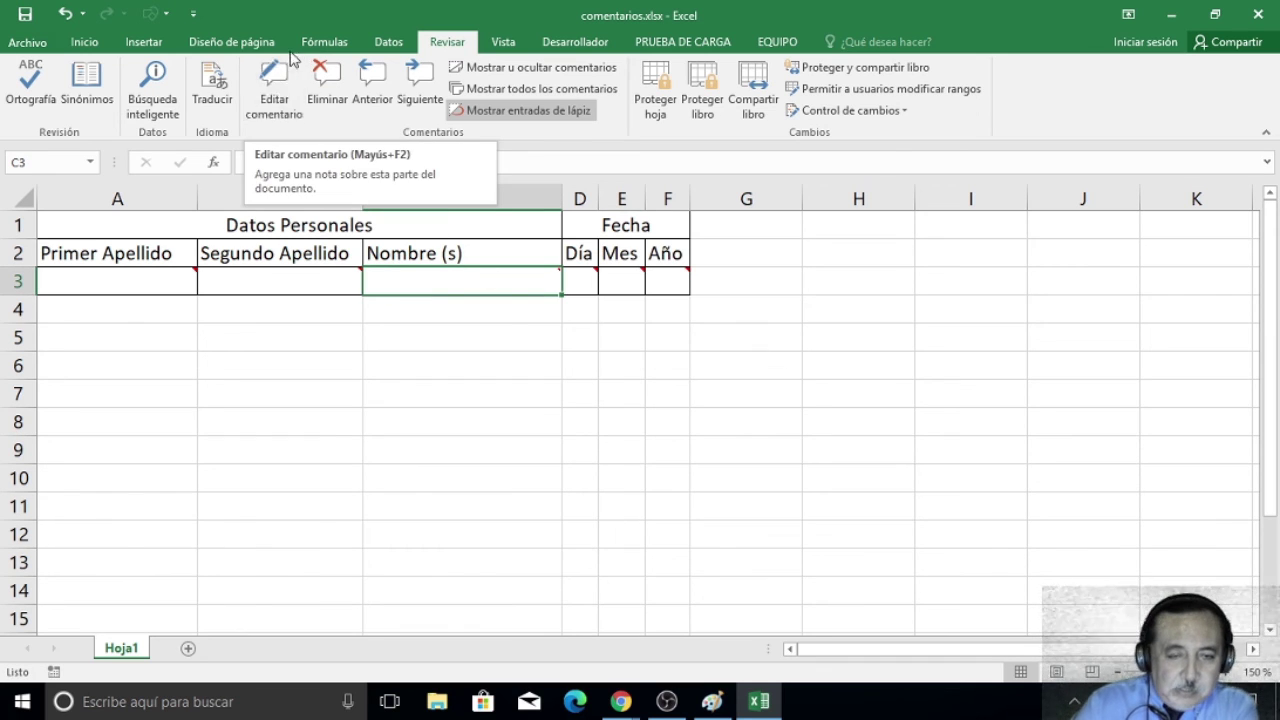
{"action": "left_click", "coordinate": [271, 305]}
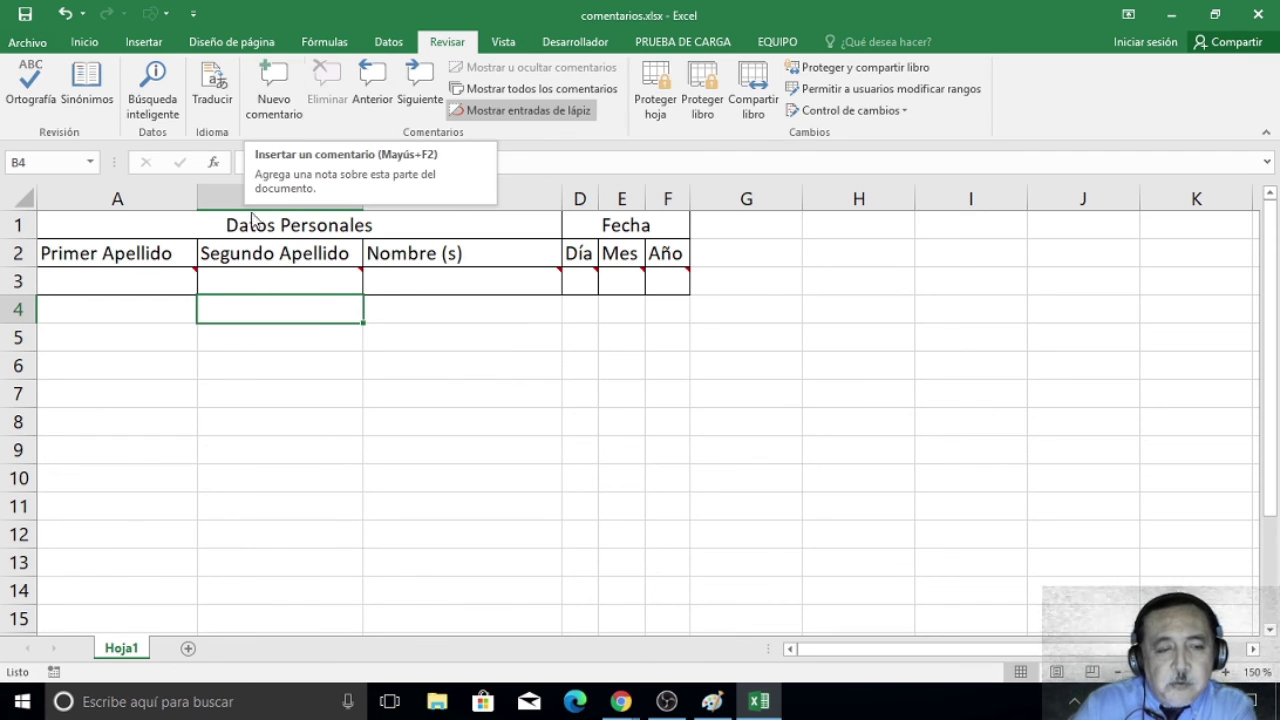
{"action": "left_click", "coordinate": [268, 254]}
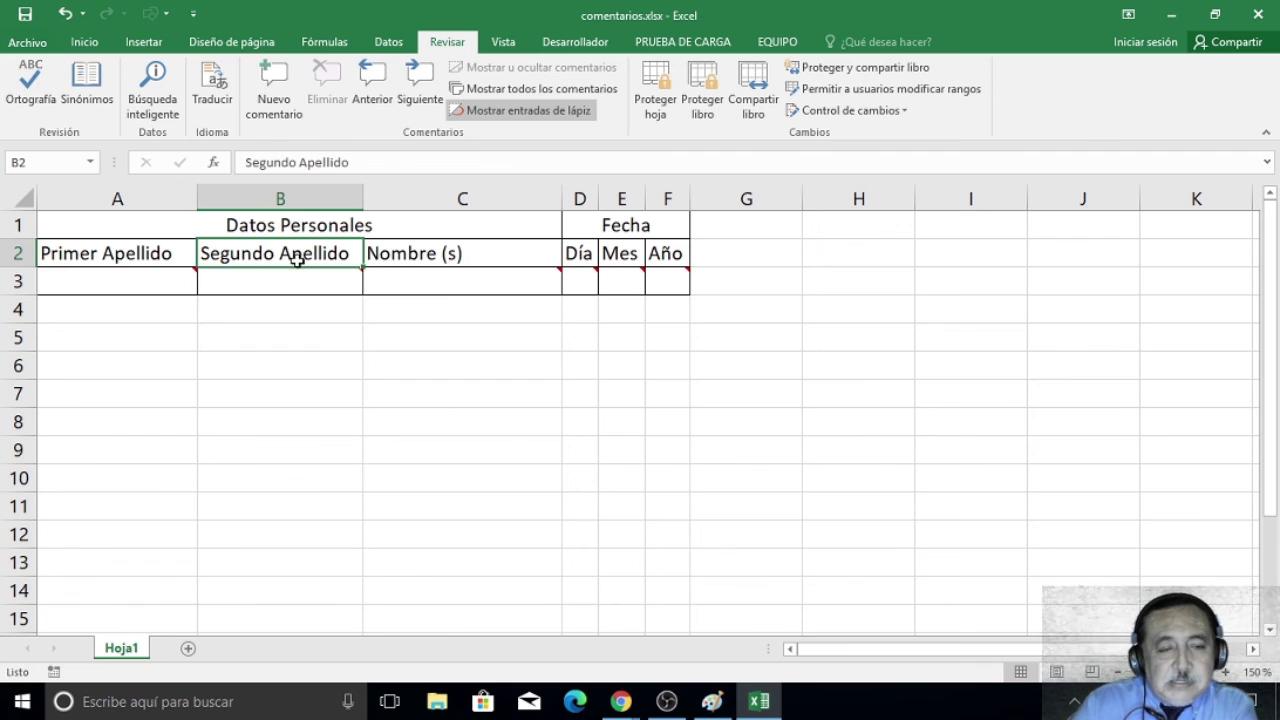
{"action": "left_click", "coordinate": [254, 275]}
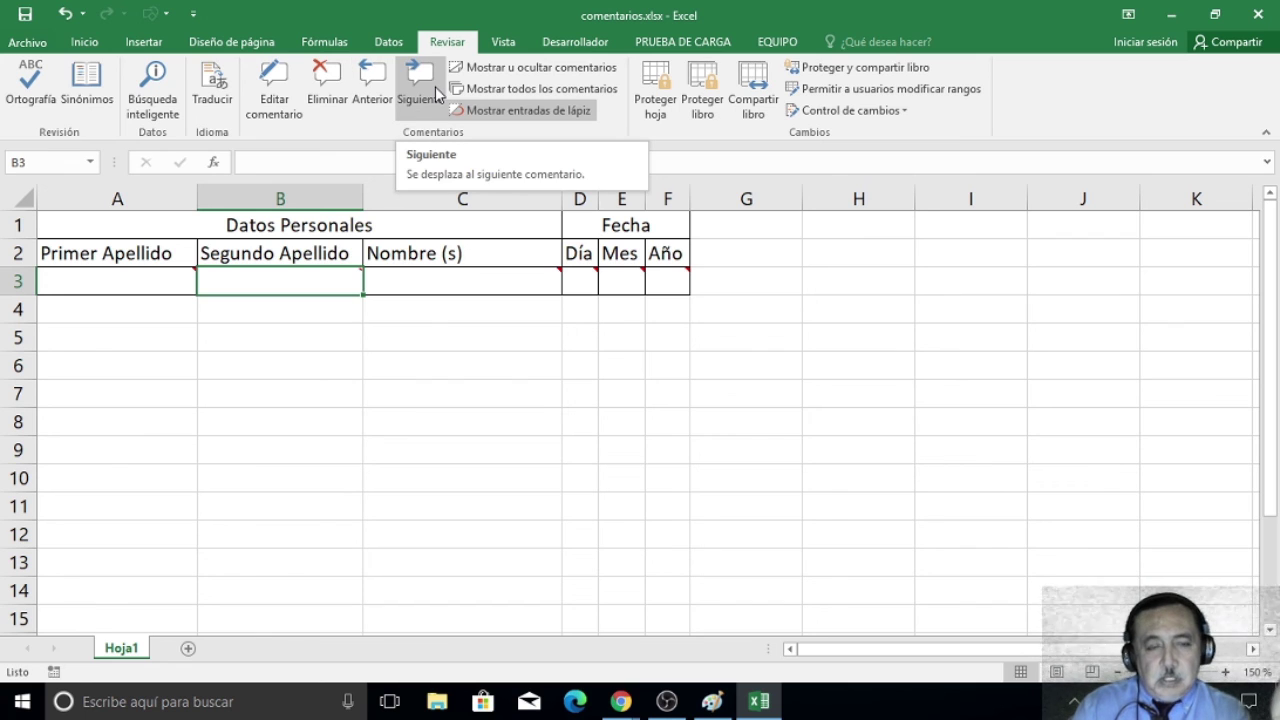
Close the Excel workbook and take Google Meet attendance with the Pasar Lista en Meet extension.
{"action": "left_click", "coordinate": [517, 363]}
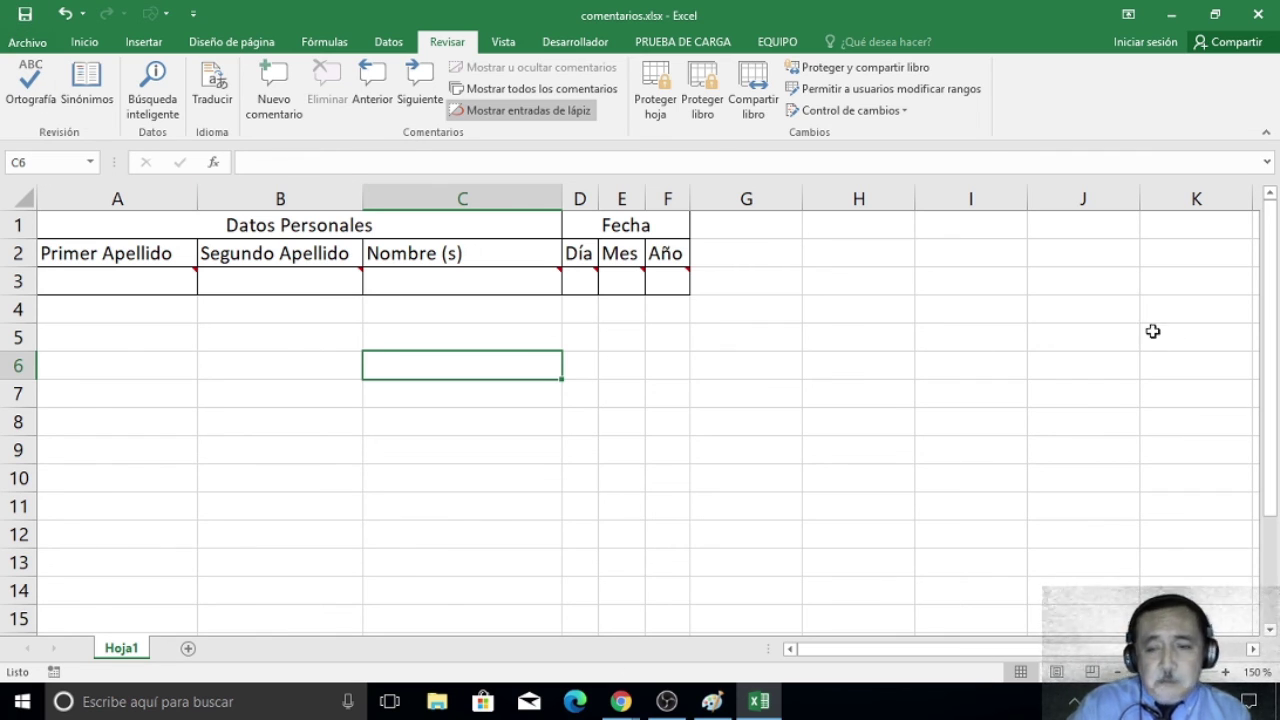
{"action": "left_click", "coordinate": [1258, 17]}
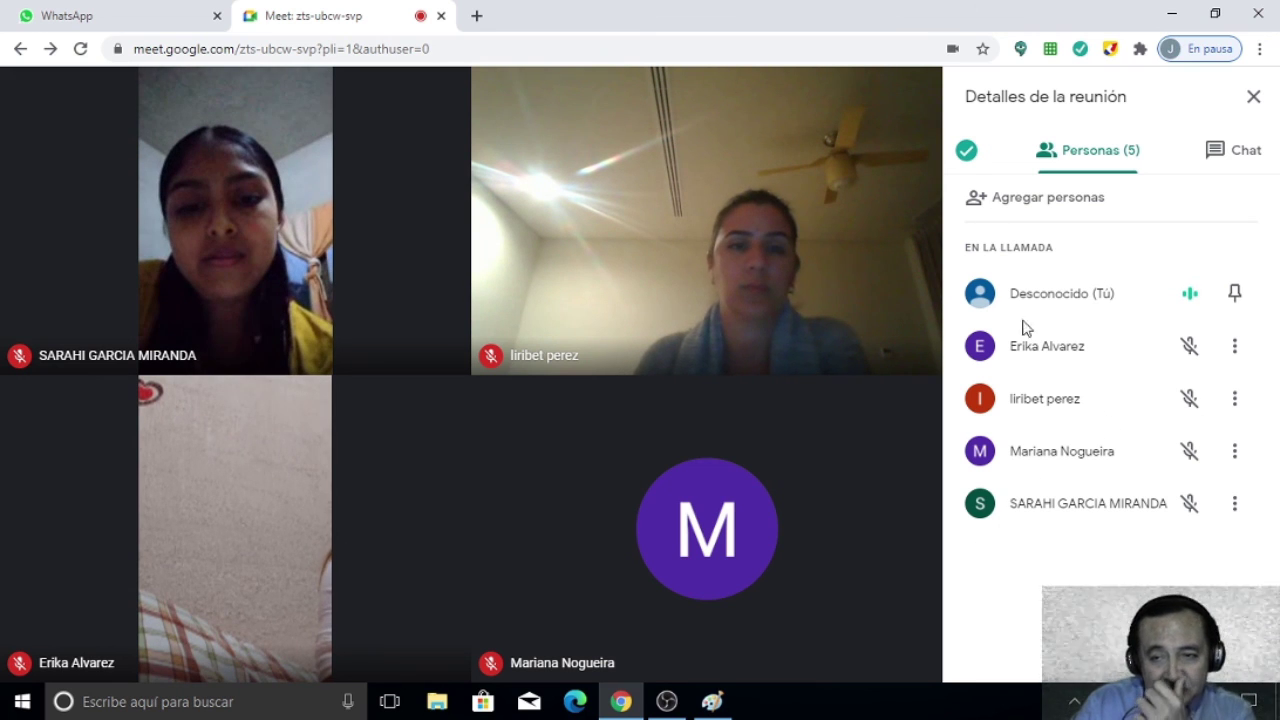
{"action": "left_click", "coordinate": [1080, 49]}
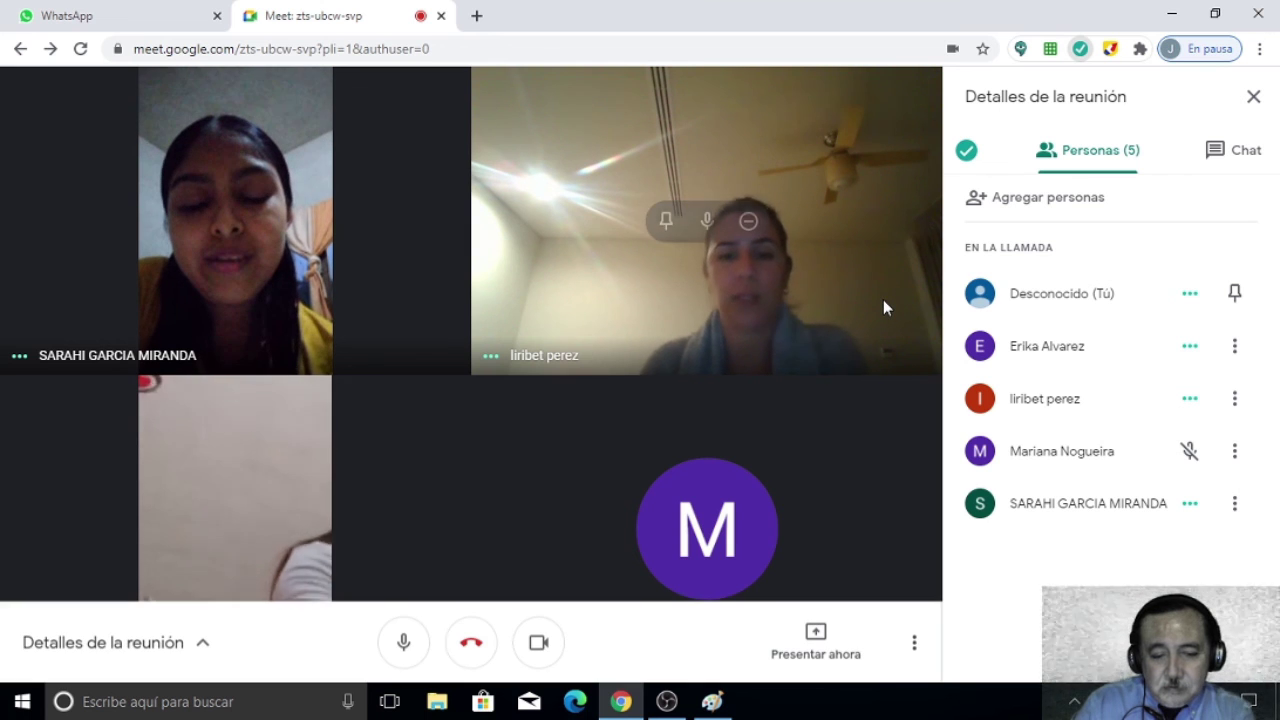